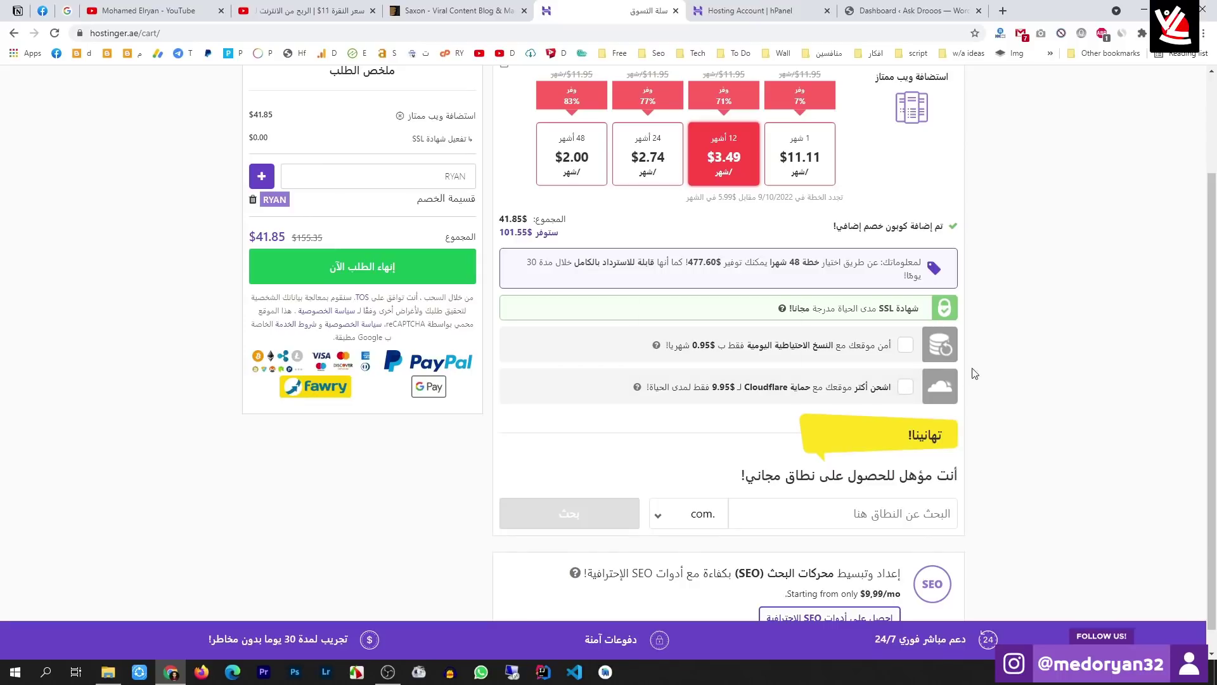
Review the free-domain extension choices and the plan prices in the hosting cart, then close the cart page
scroll(725, 171, "down", 1)
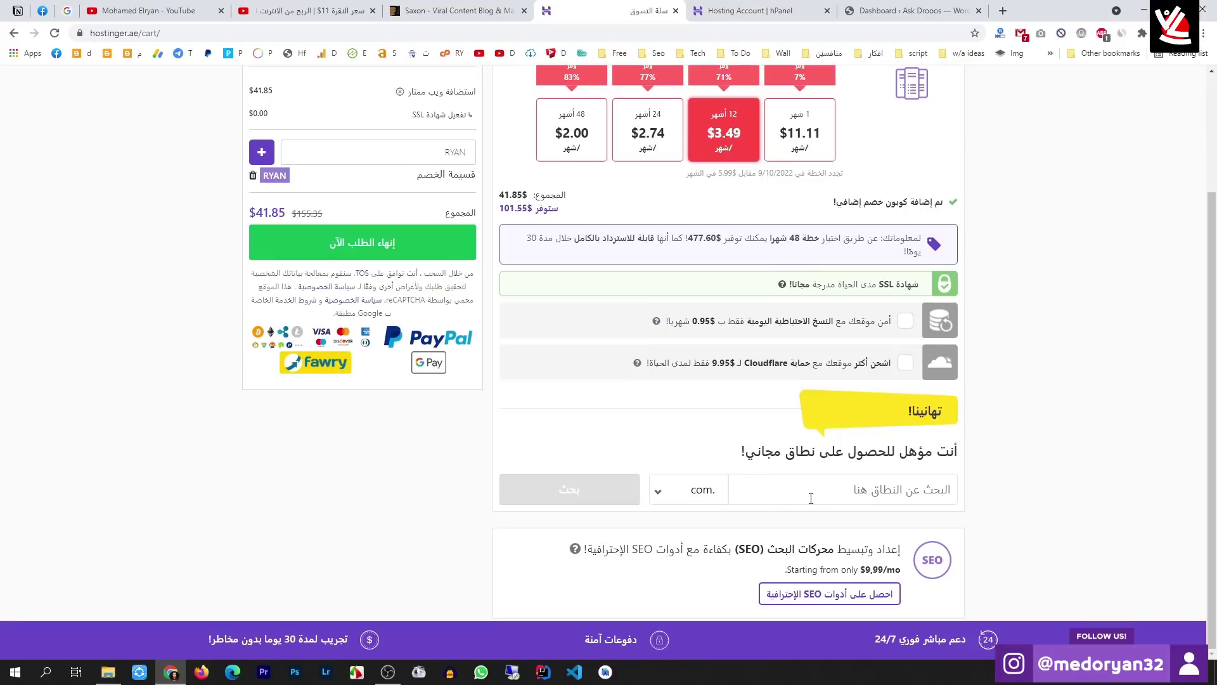
left_click(685, 497)
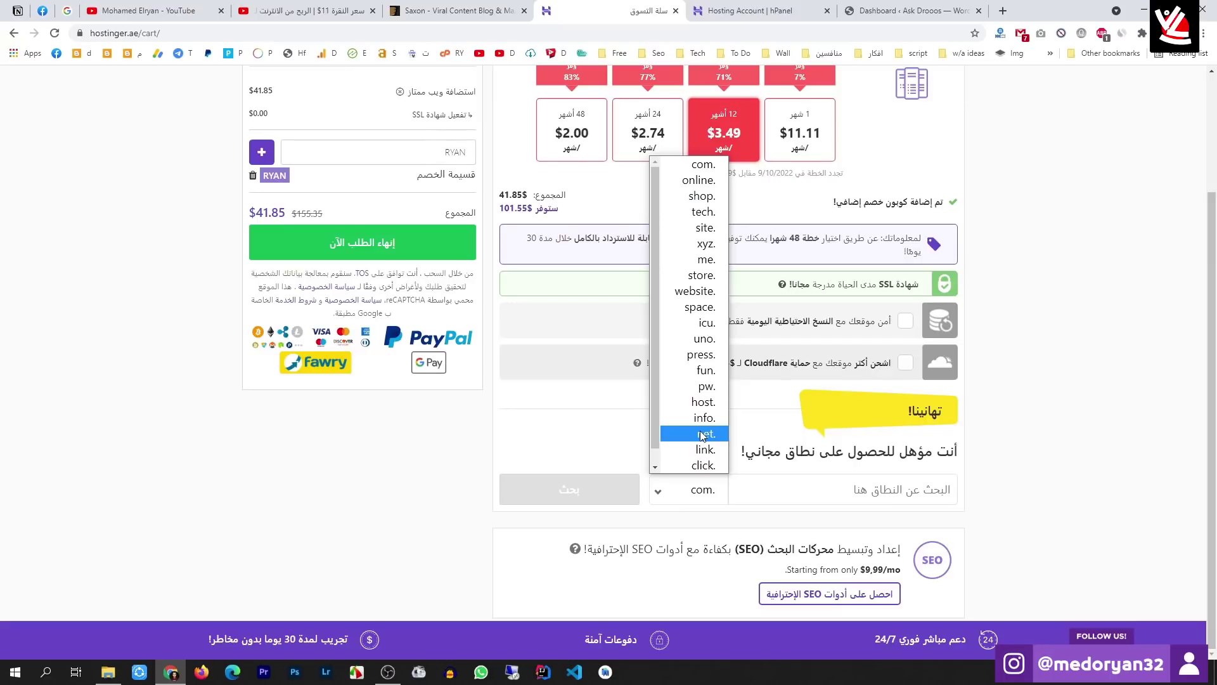
scroll(702, 435, "down", 1)
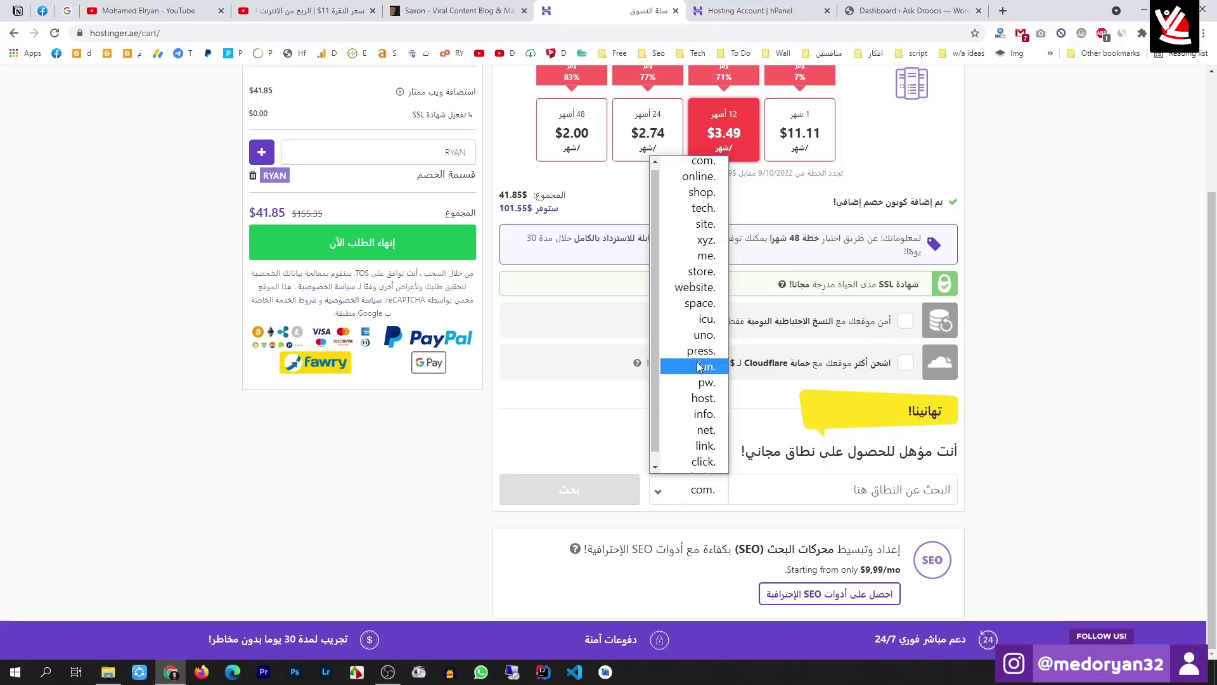
scroll(700, 361, "up", 1)
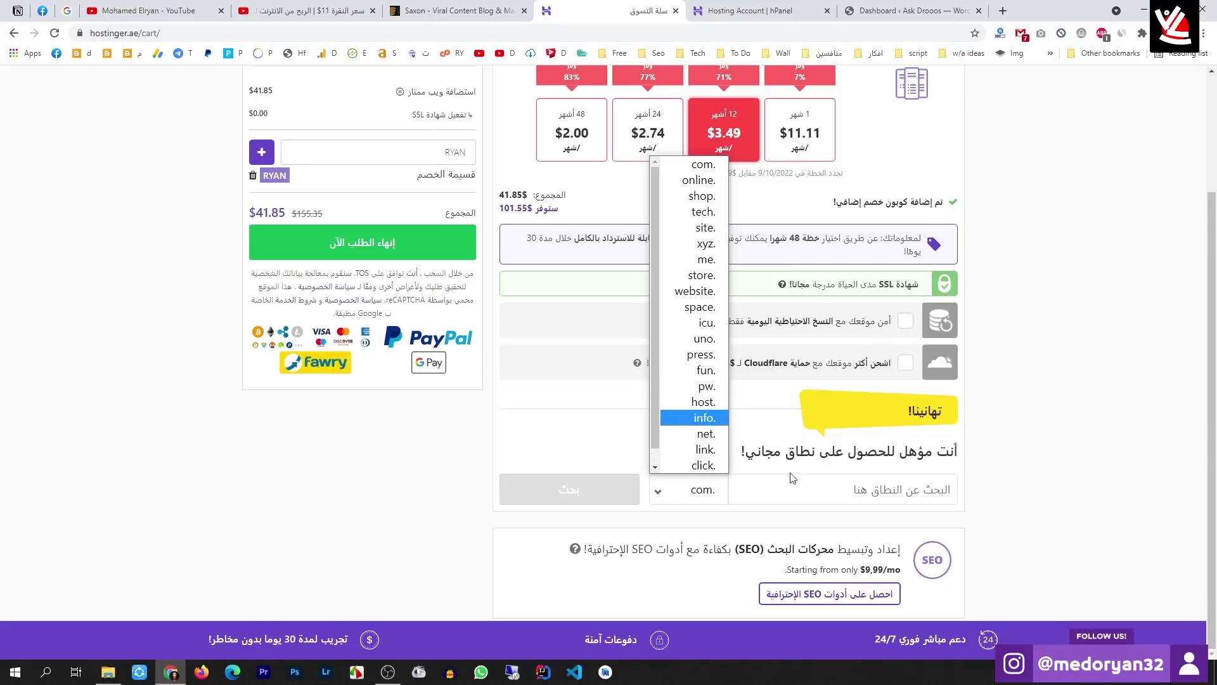
left_click(894, 493)
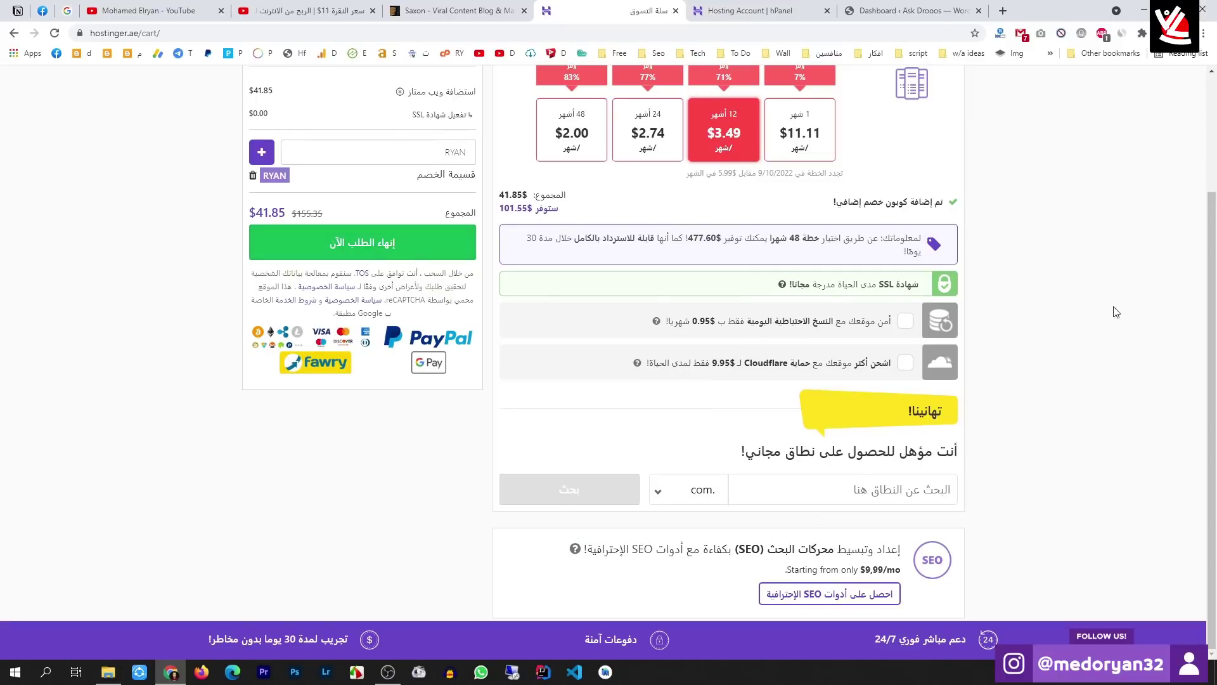
scroll(1107, 311, "up", 1)
scroll(1107, 310, "up", 2)
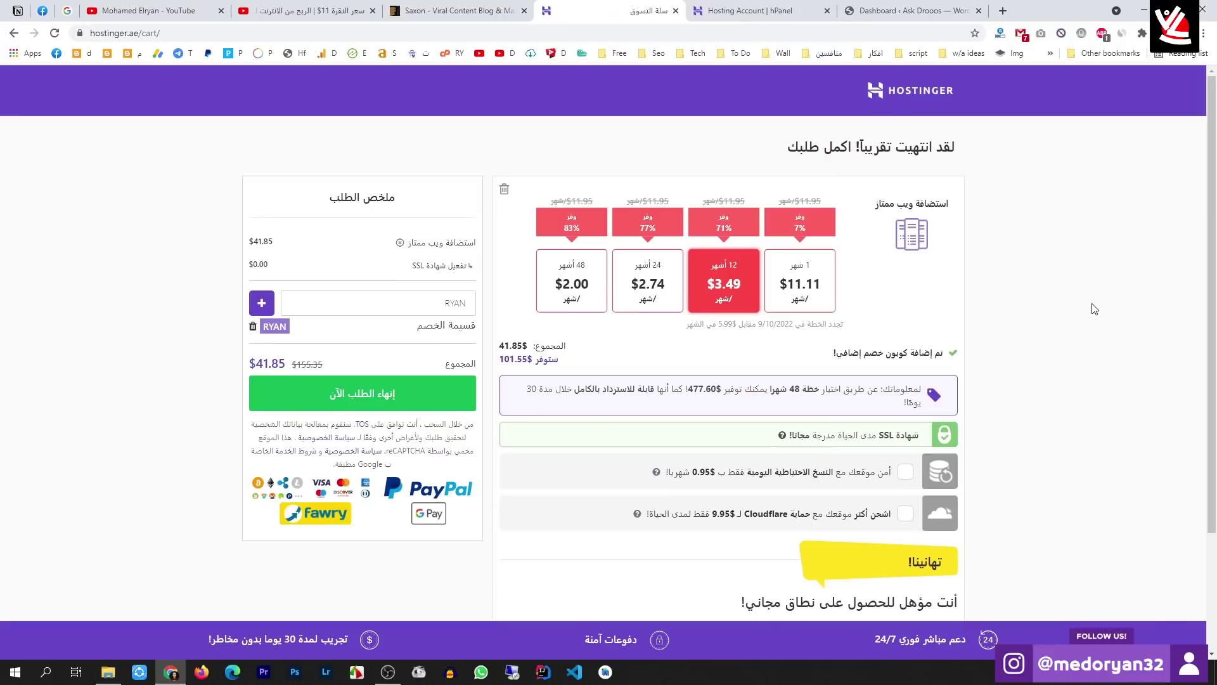
key("ctrl+w")
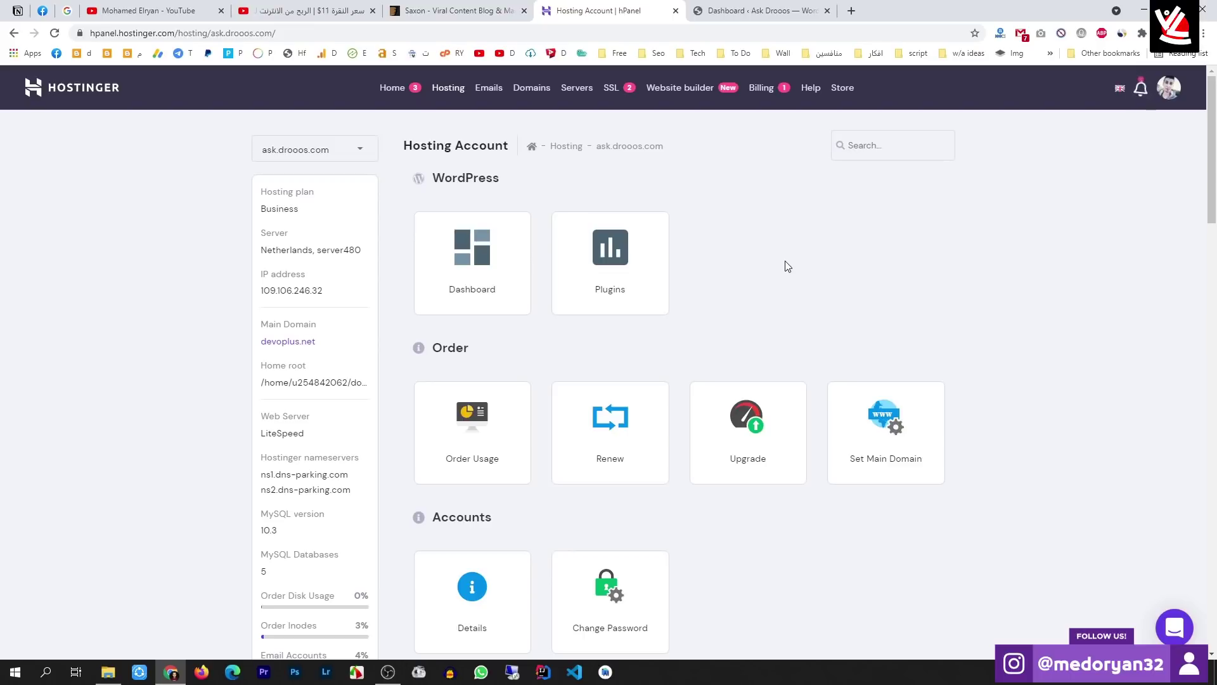
Open the Hostinger store in a new tab, view its cPanel category, and close it again
right_click(848, 93)
left_click(878, 98)
left_click(748, 11)
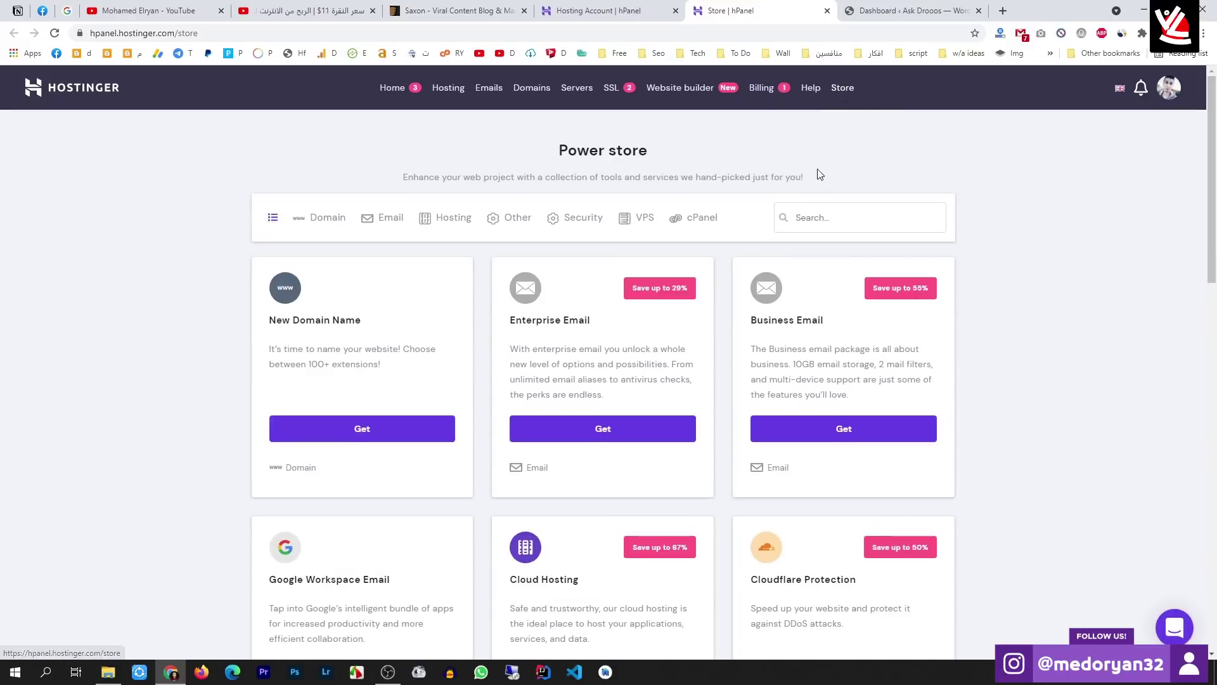
left_click(694, 221)
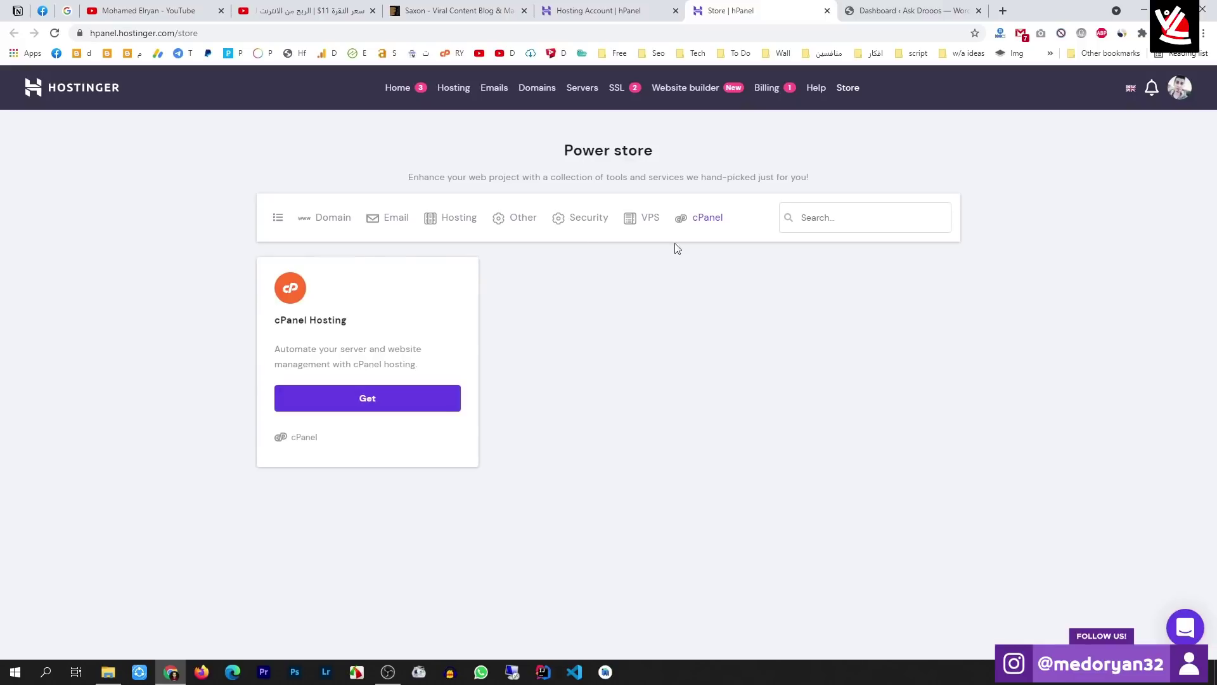
key("ctrl+w")
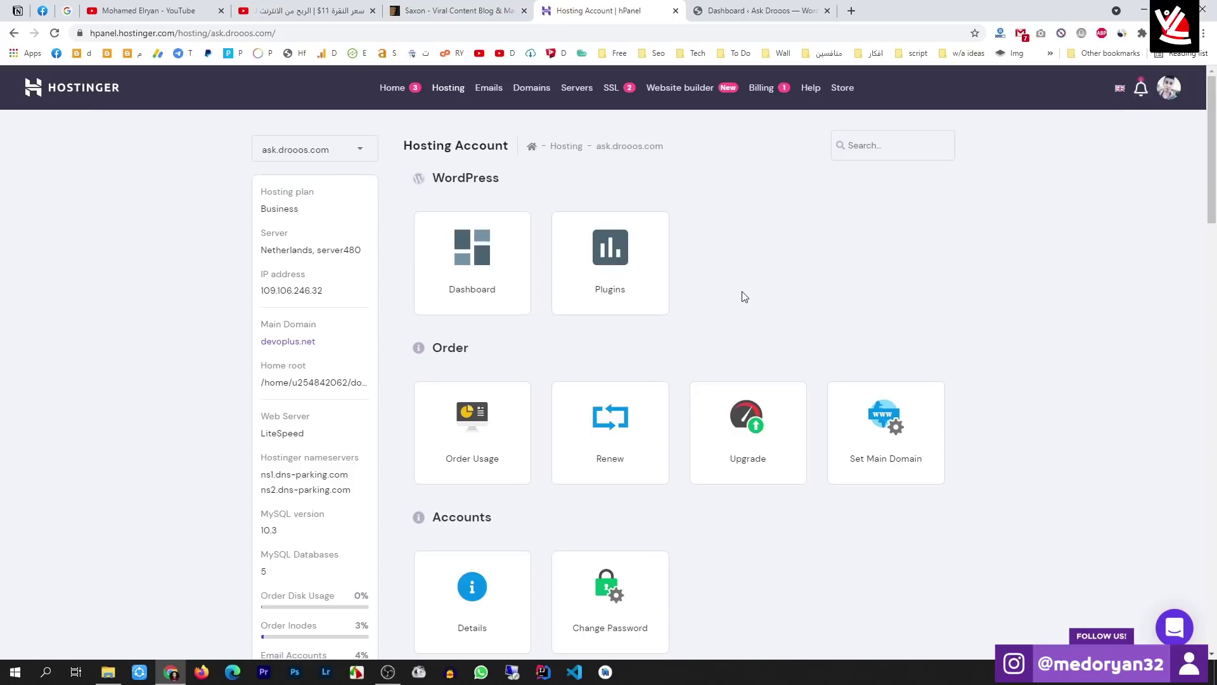
Open the Auto Installer for ask.drooos.com and select WordPress for installation
scroll(744, 297, "down", 12)
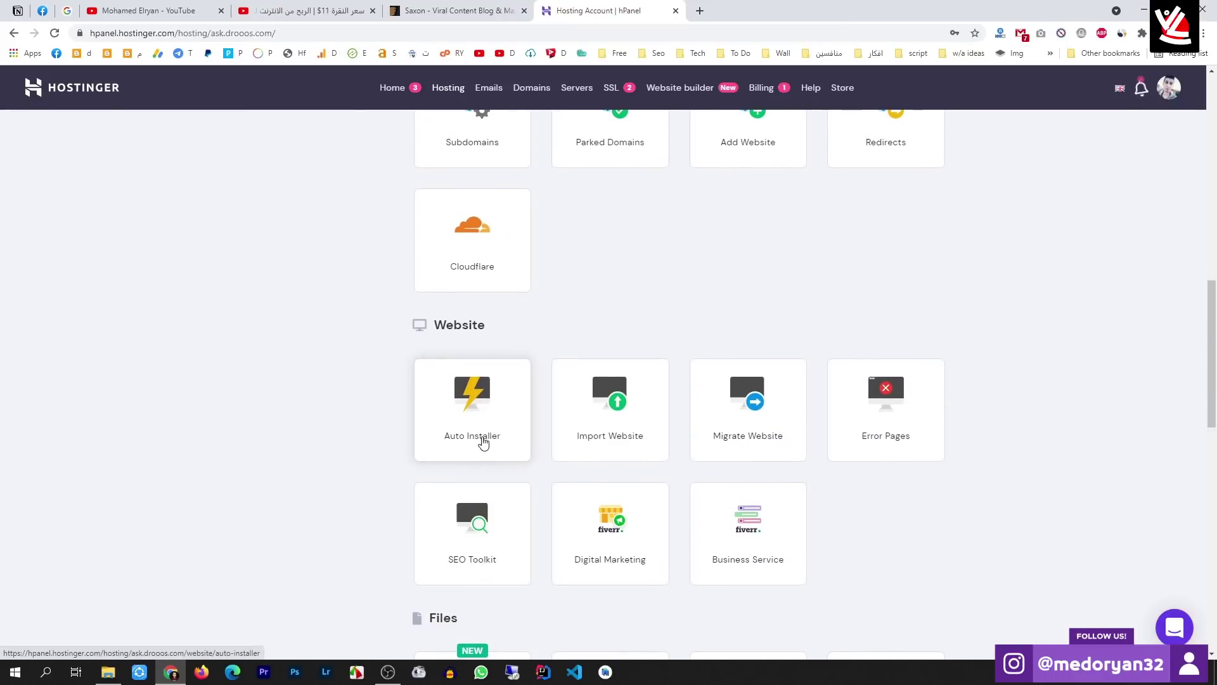
left_click(482, 442)
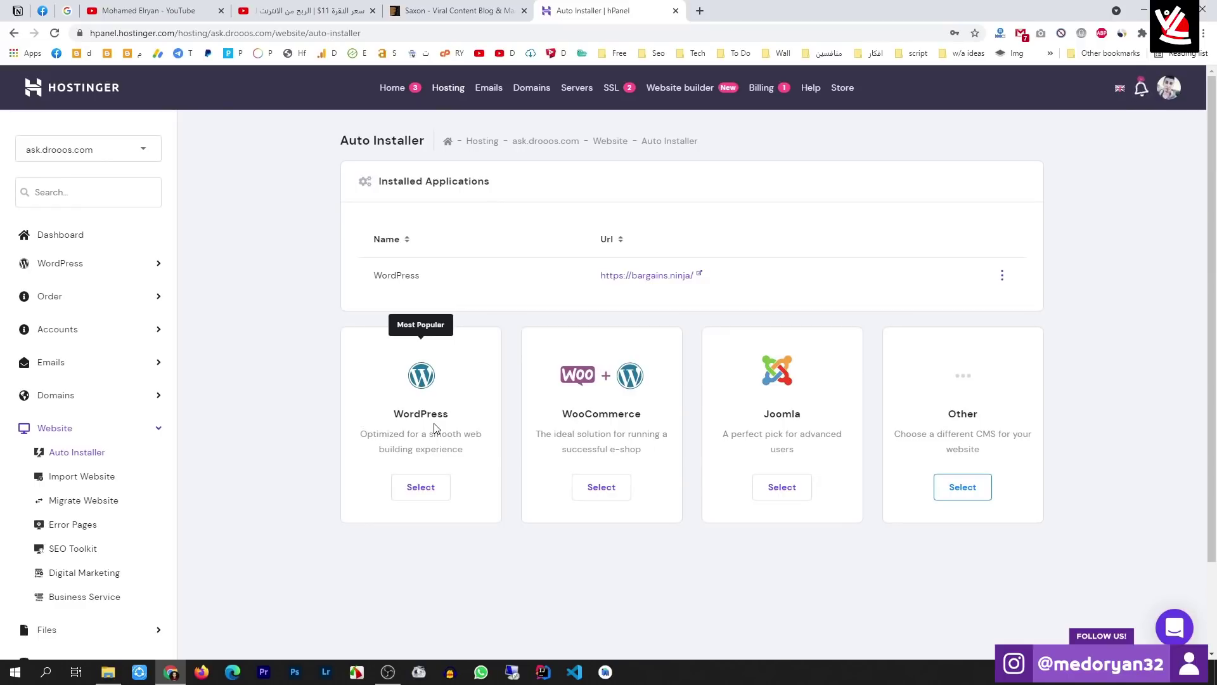
left_click(413, 493)
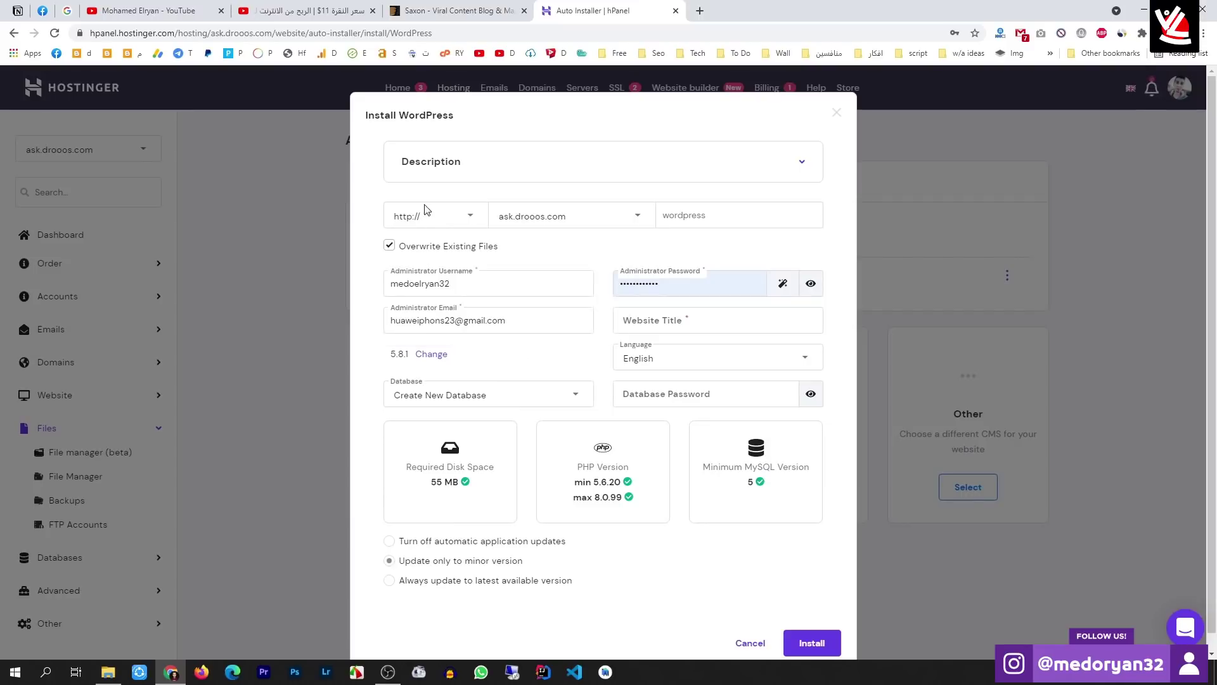
left_click(433, 223)
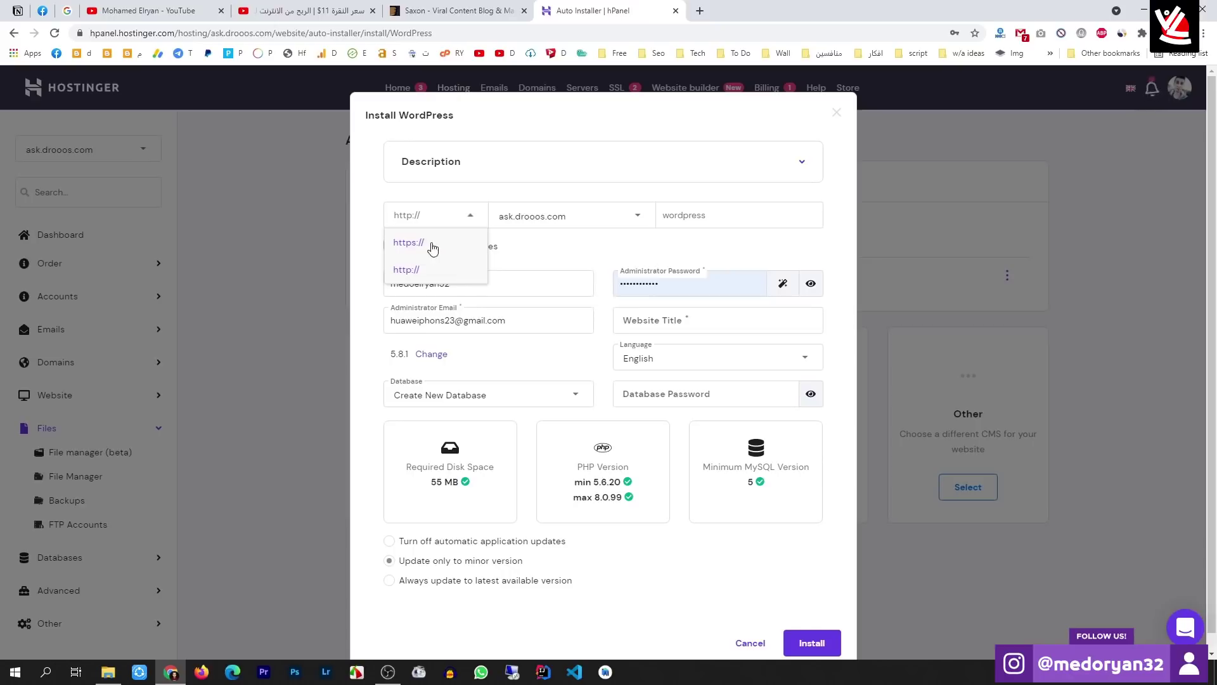
left_click(406, 247)
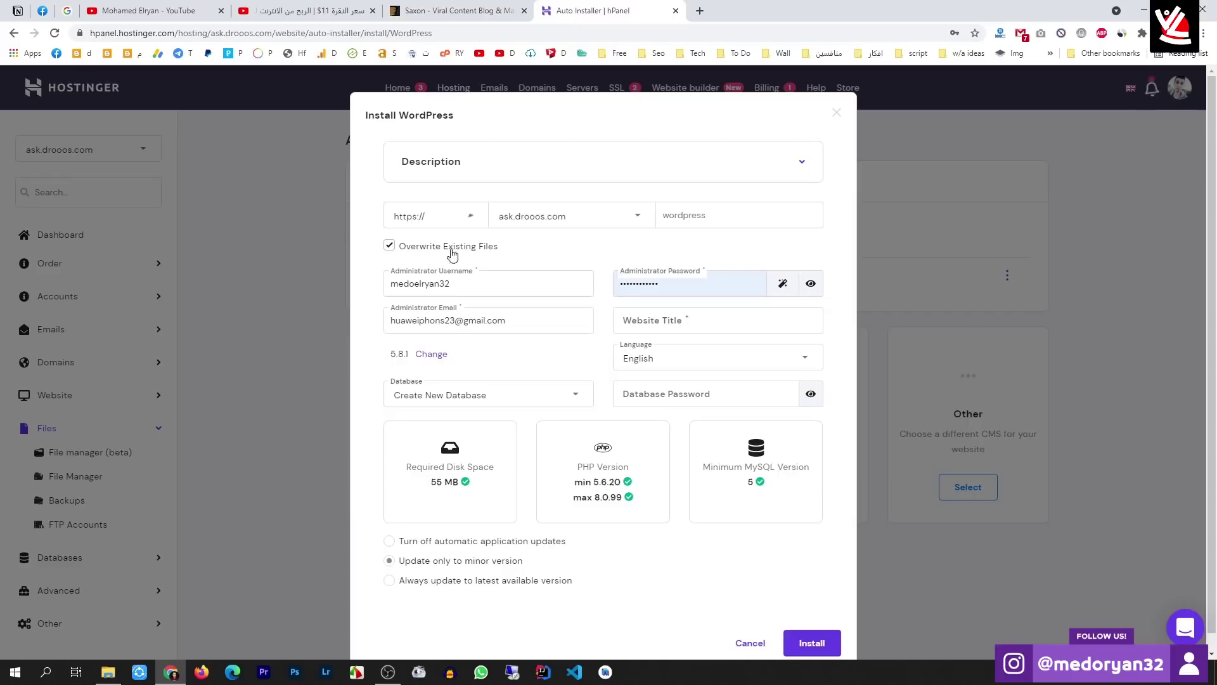
left_click(559, 216)
left_click(552, 194)
left_click(646, 327)
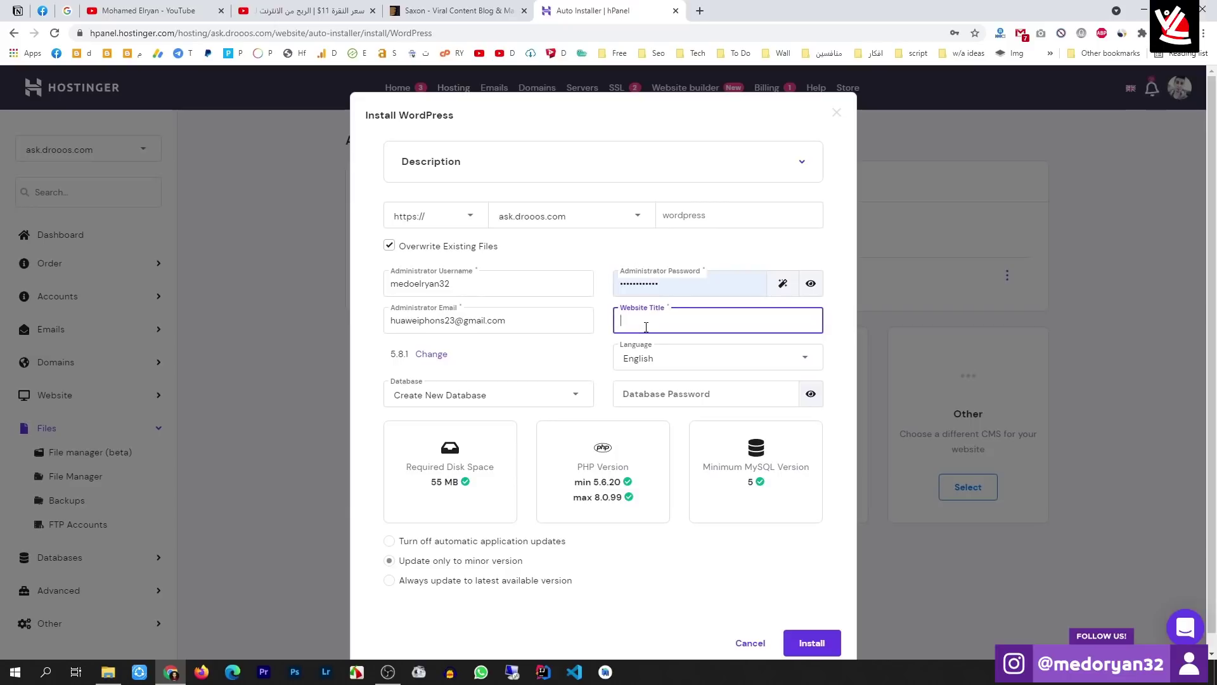
type("PSD Files")
Generate a new administrator password and install WordPress
left_click(818, 644)
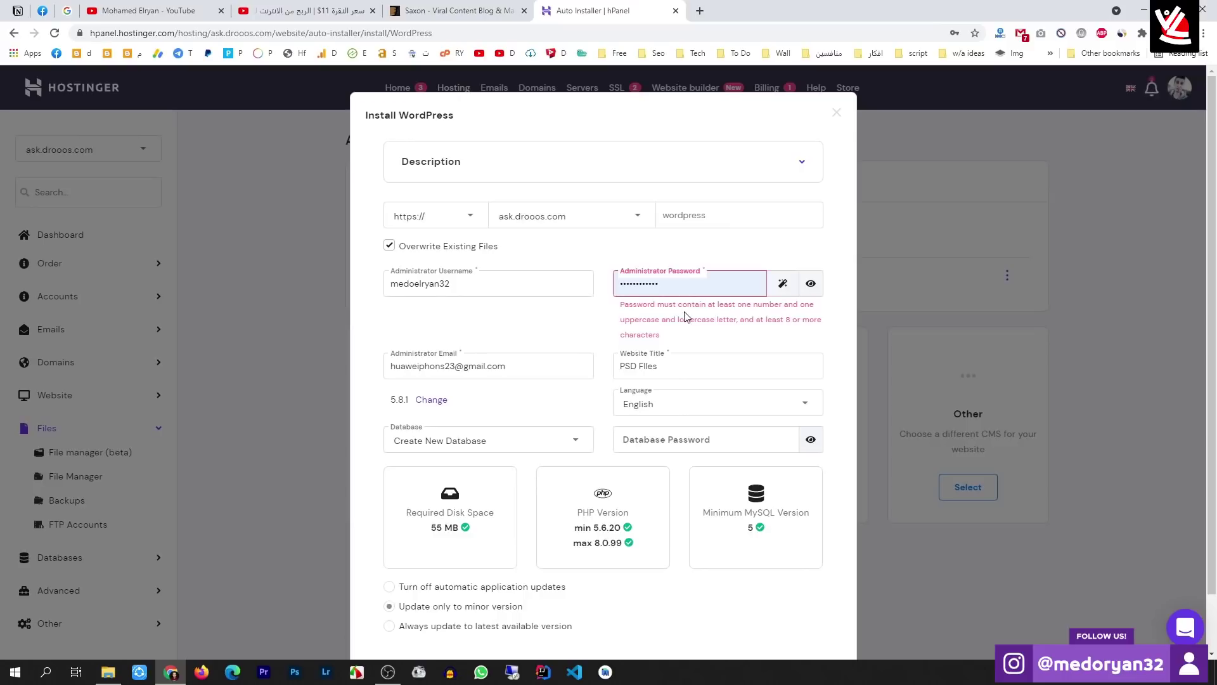
left_click(783, 283)
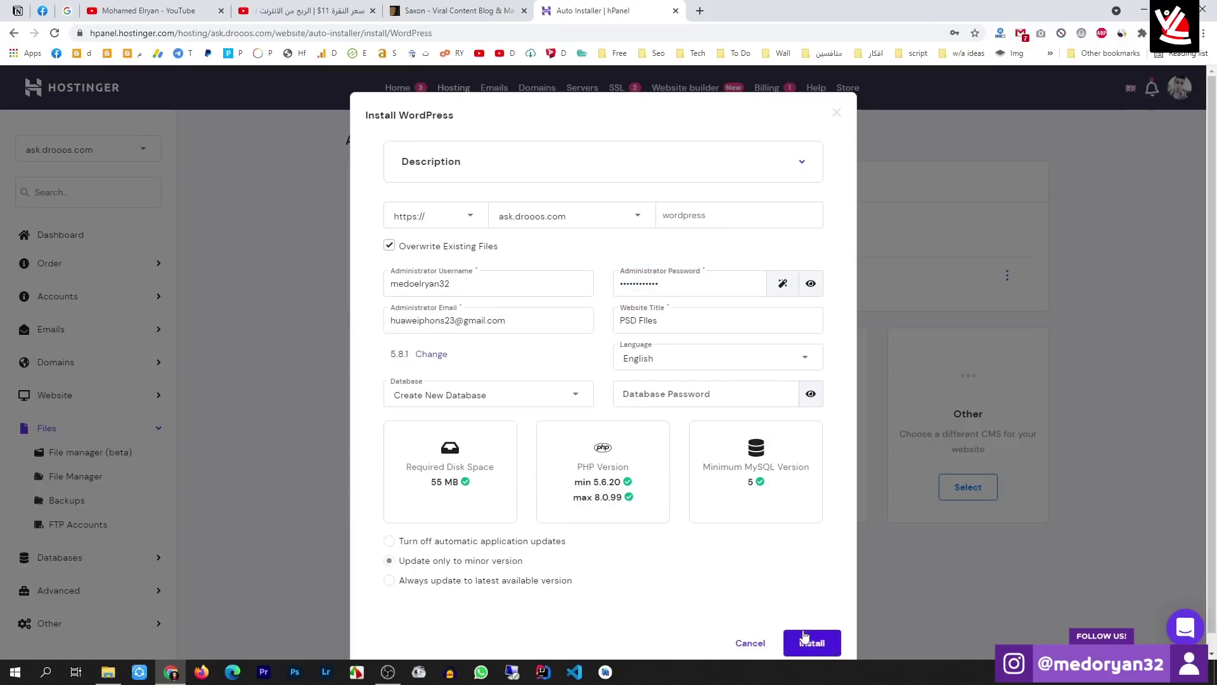
left_click(812, 643)
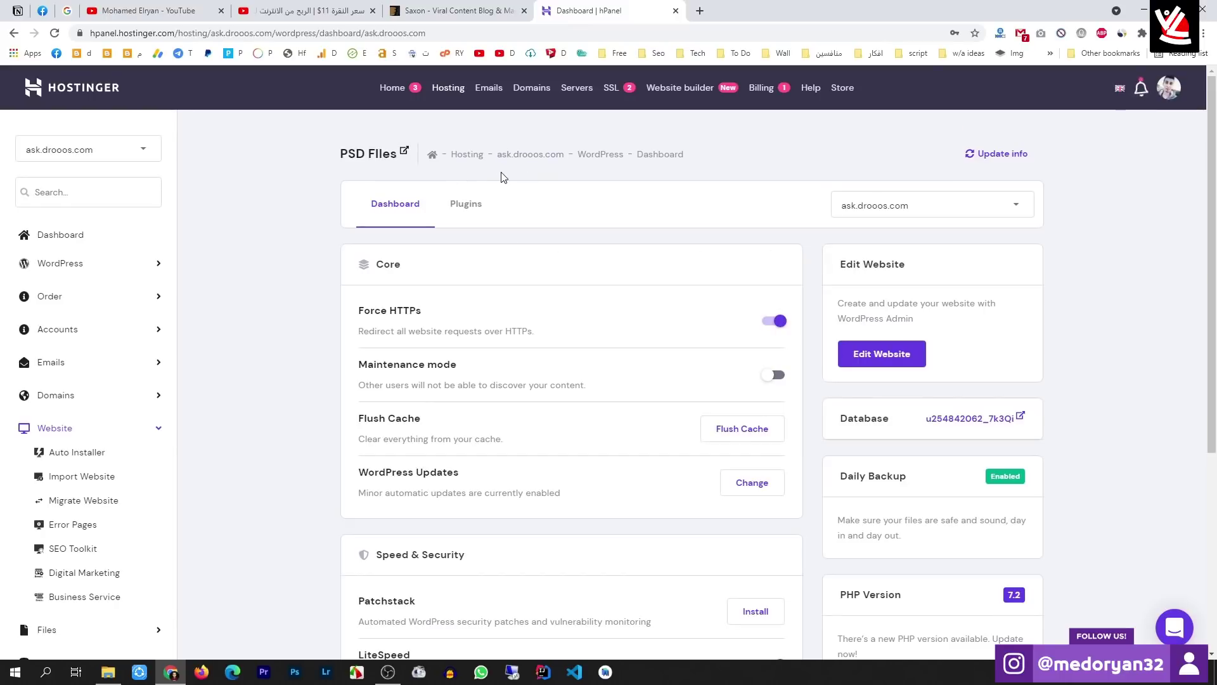
Open ask.drooos.com in a new tab, return hPanel to the hosting account overview, and view the new site's home page
left_click(72, 152)
double_click(72, 151)
right_click(72, 153)
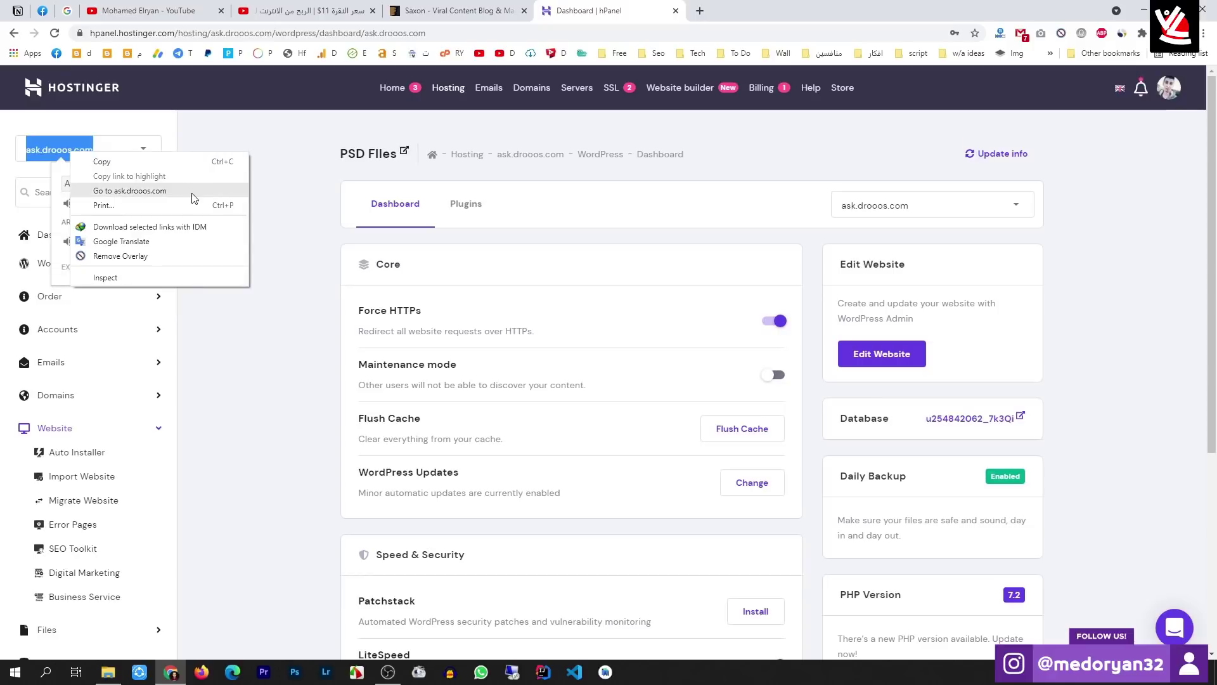
left_click(130, 191)
key("ctrl+shift+Tab")
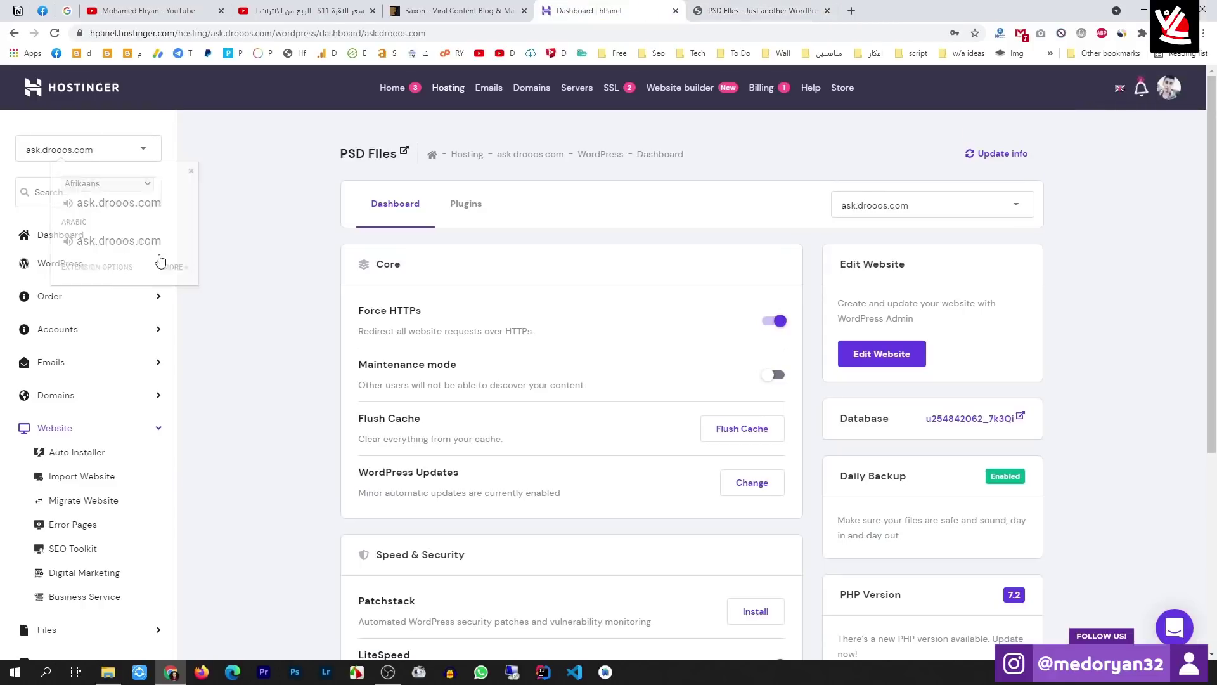
left_click(93, 240)
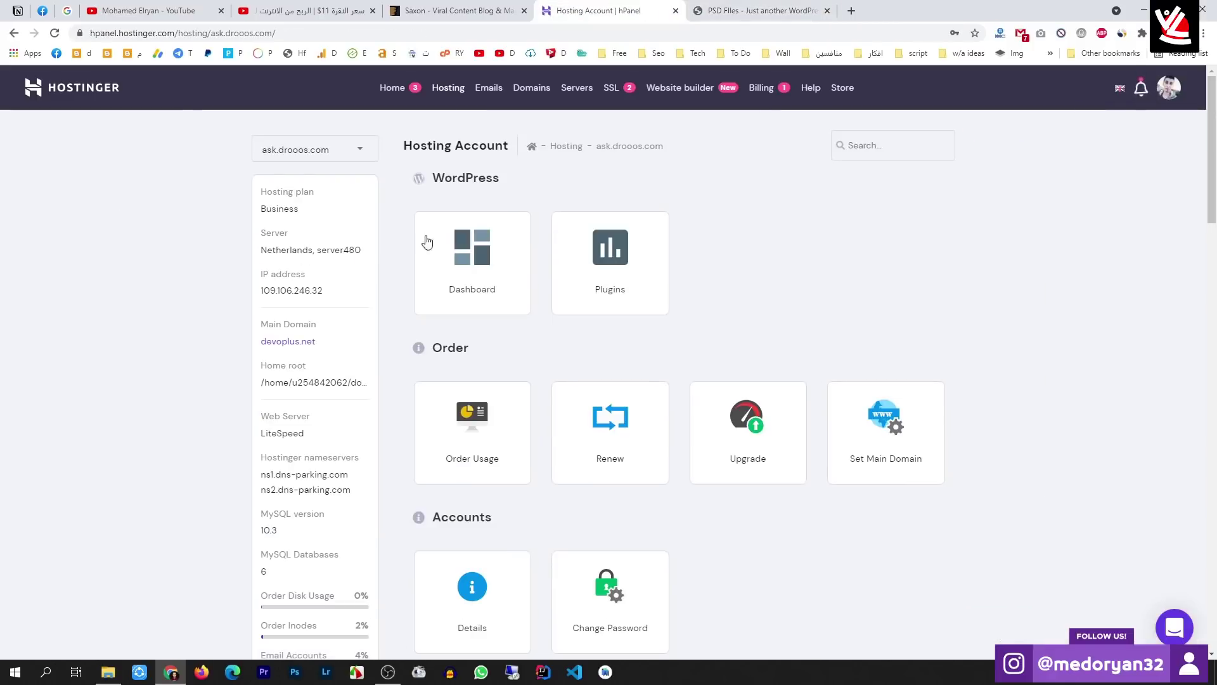
left_click(789, 9)
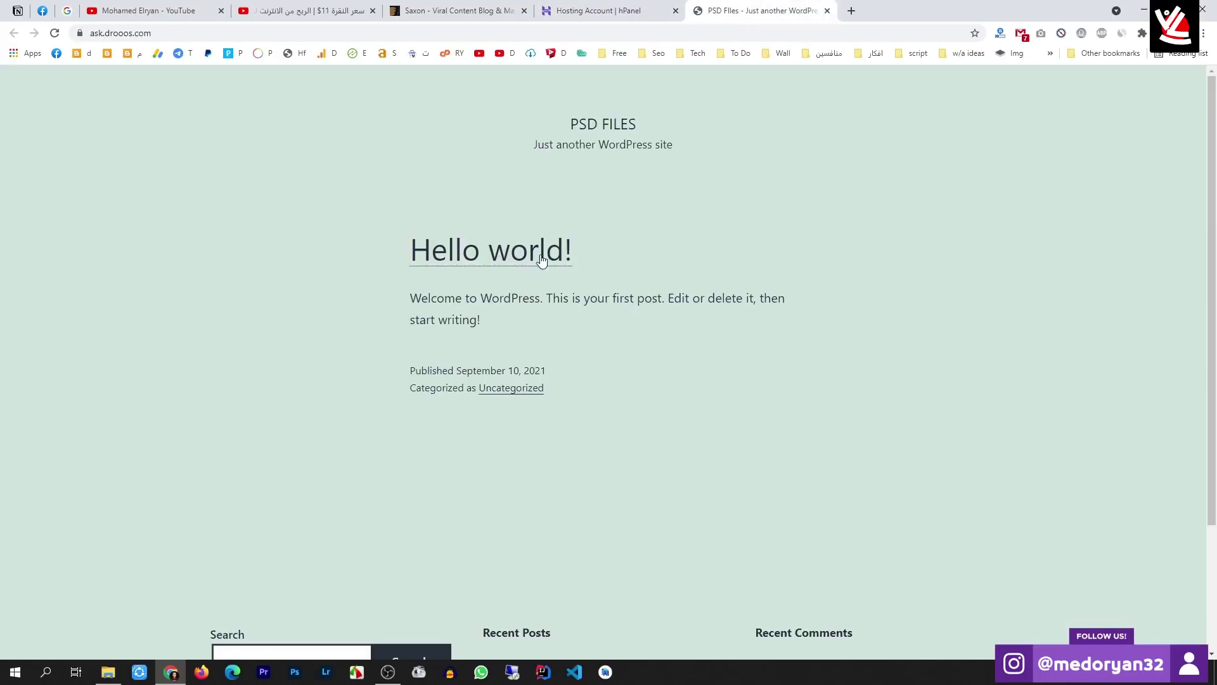
scroll(634, 308, "down", 3)
Go to the WordPress login page of the new site at ask.drooos.com/wp-admin
left_click(392, 34)
left_click(406, 35)
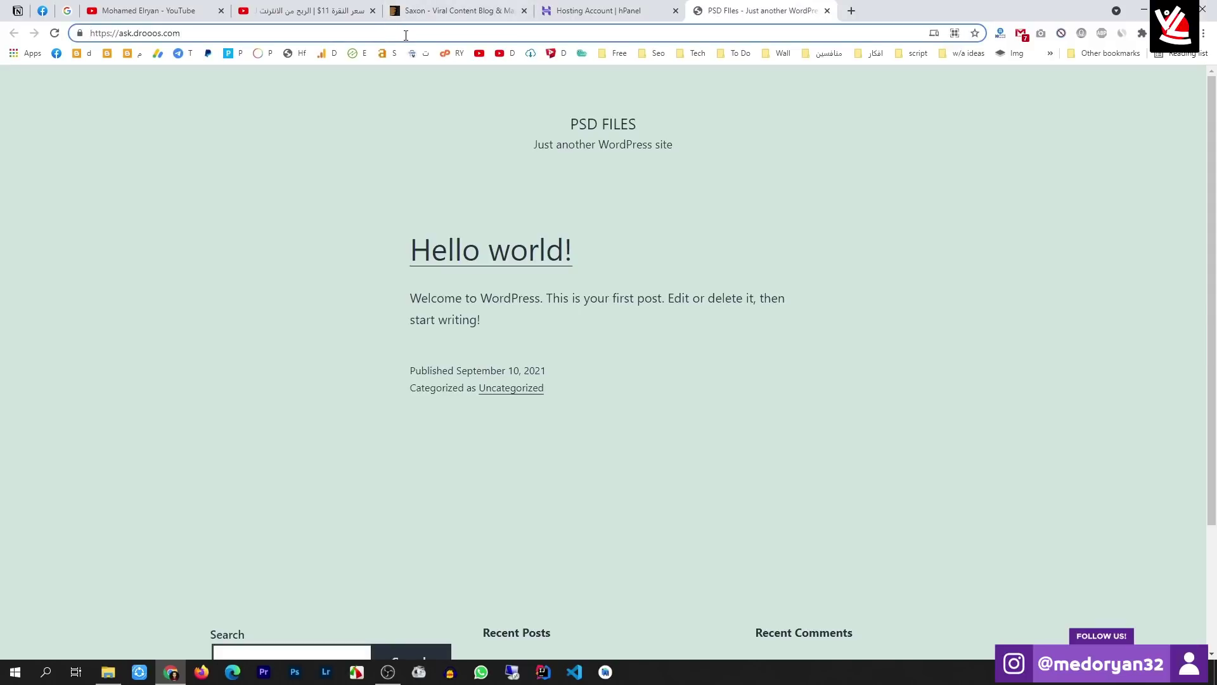
type("/")
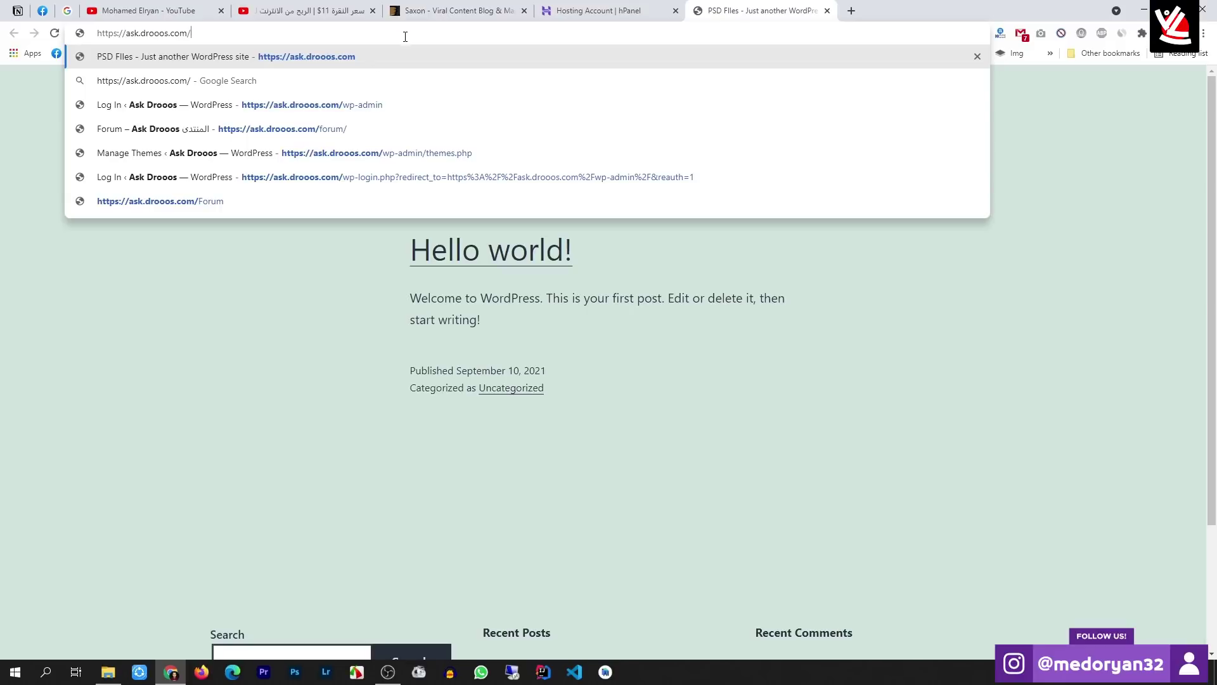
left_click(358, 108)
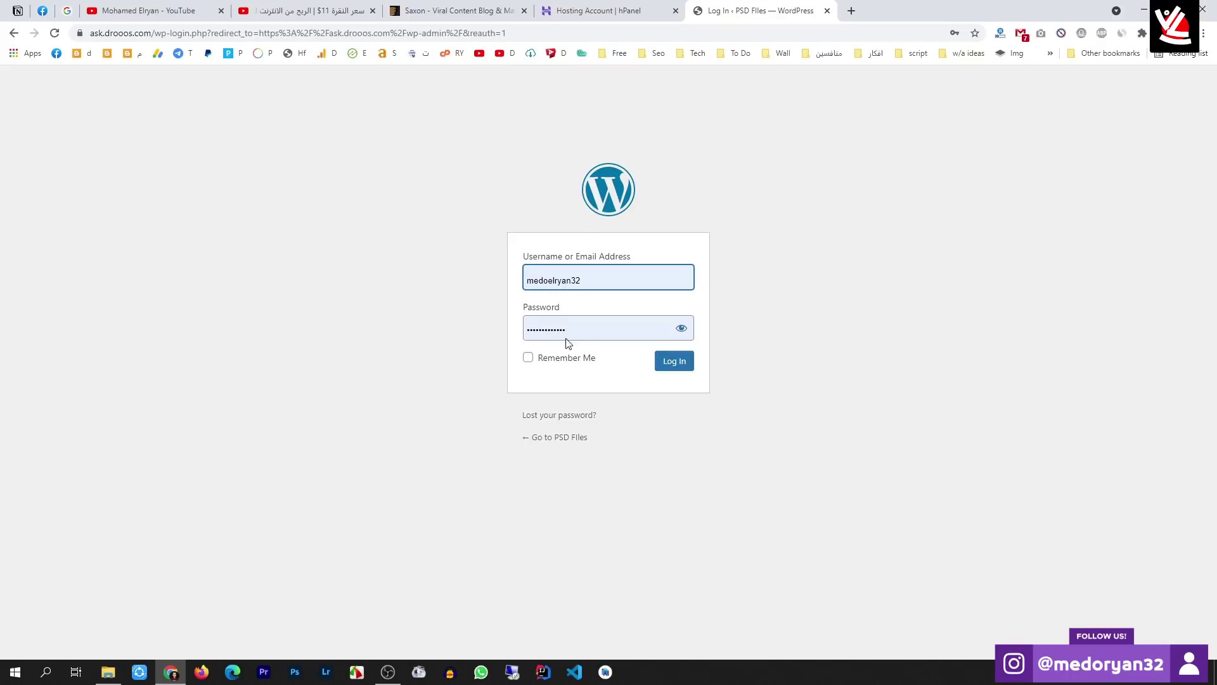
Log in to the WordPress admin area with the administrator username and the account password
left_click(674, 362)
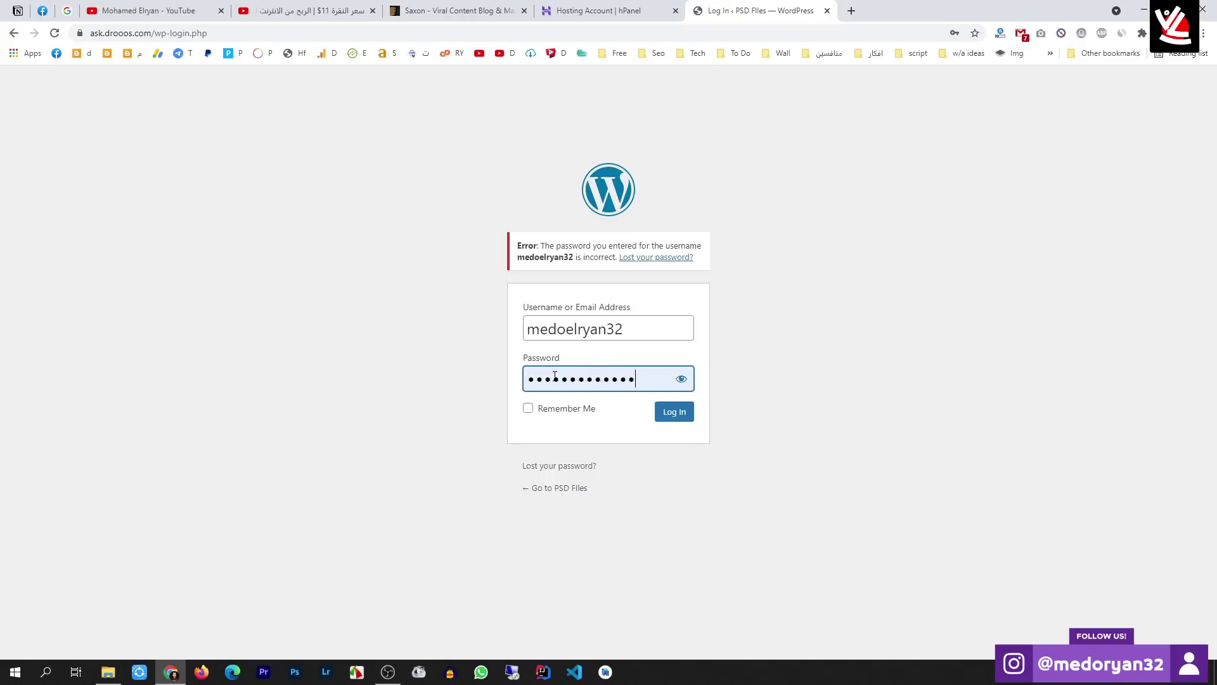
left_click(536, 381)
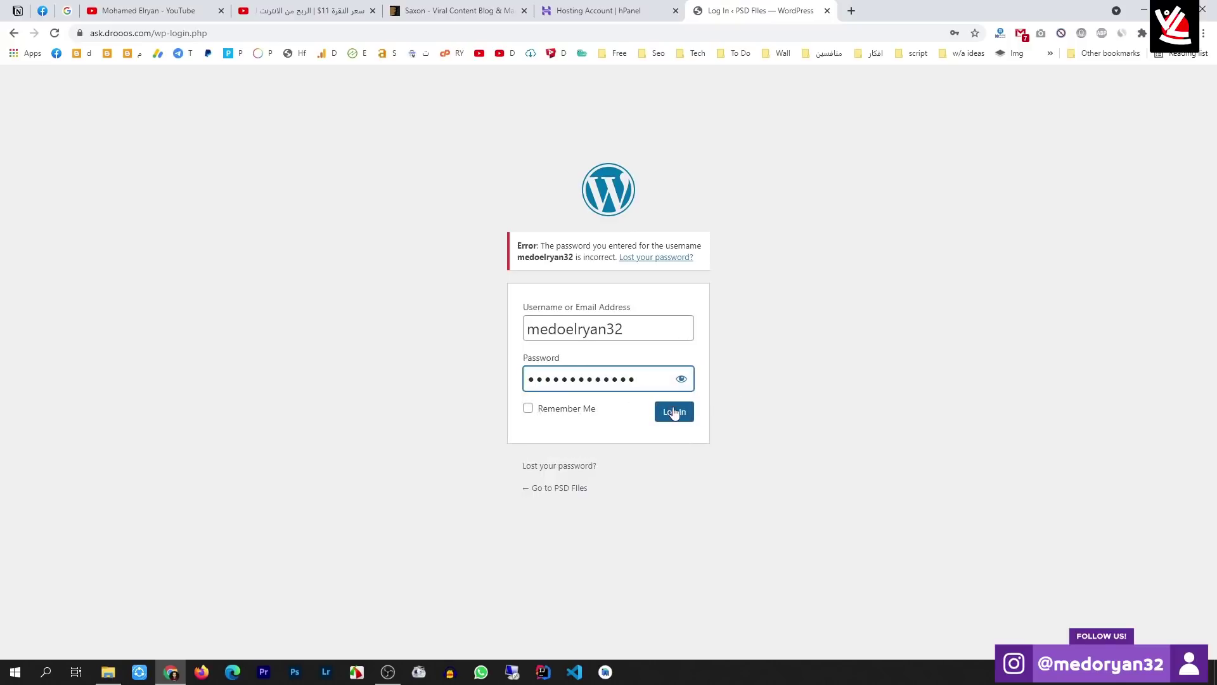
left_click(675, 412)
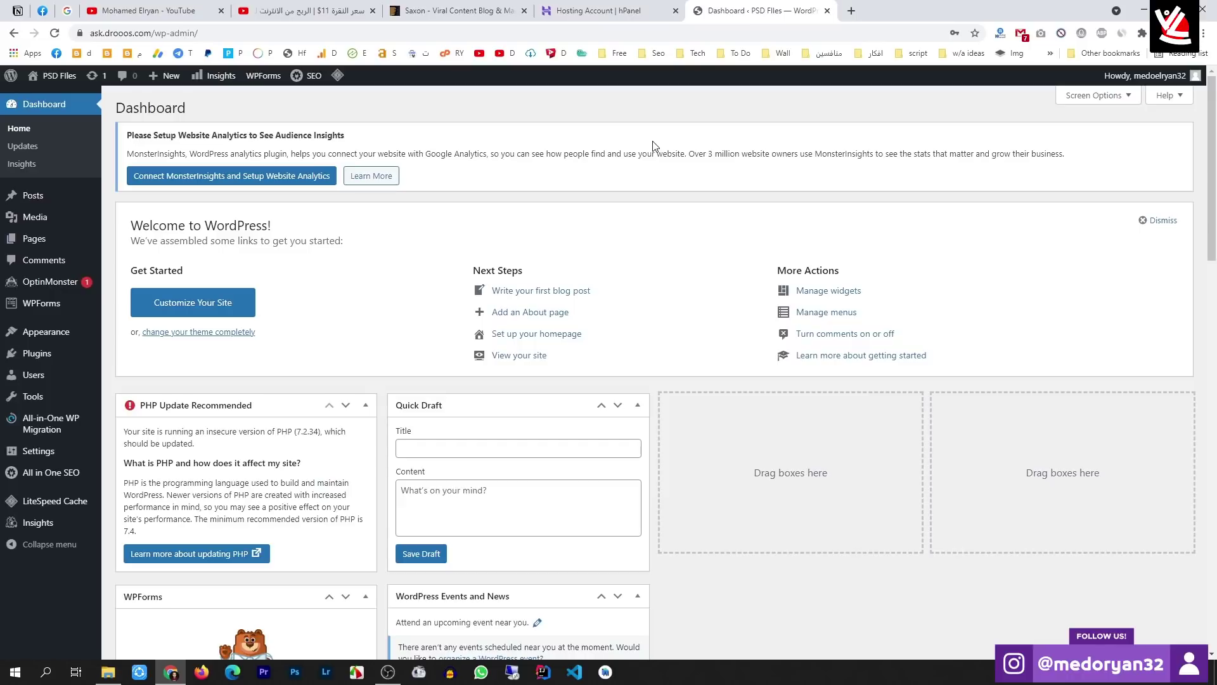
Search Google for "psd", view Freepik's free PSD page as an example site, and return to the WordPress dashboard
left_click(67, 11)
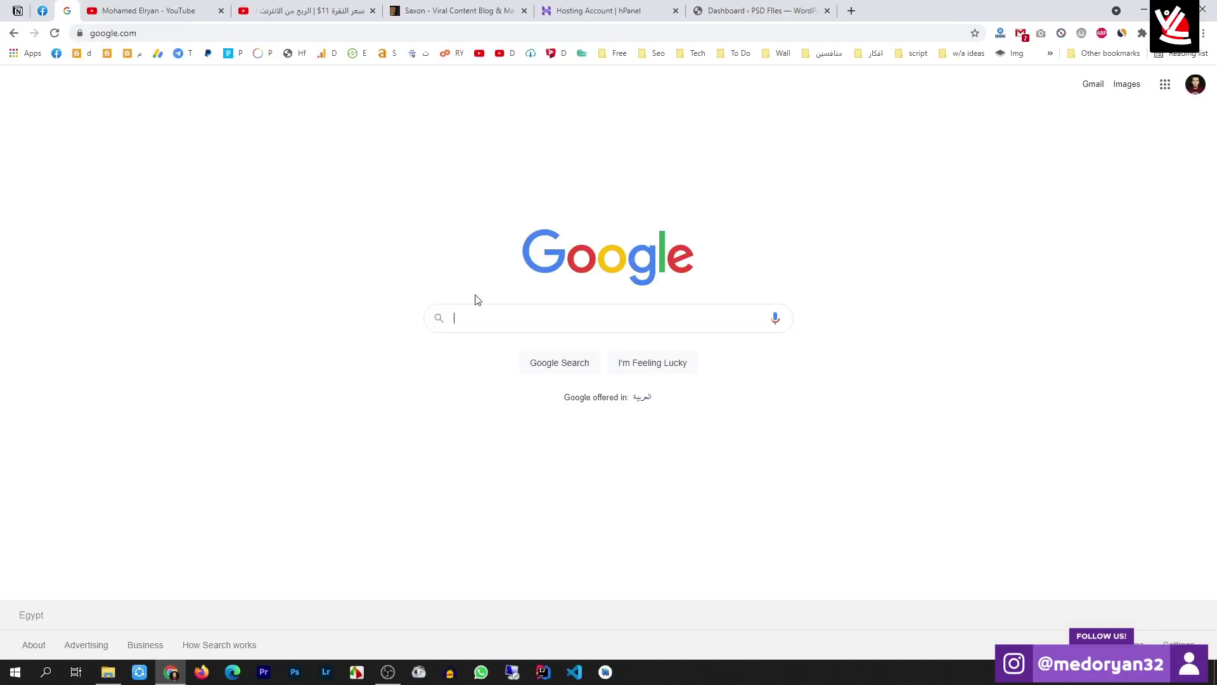
left_click(497, 311)
type("psd")
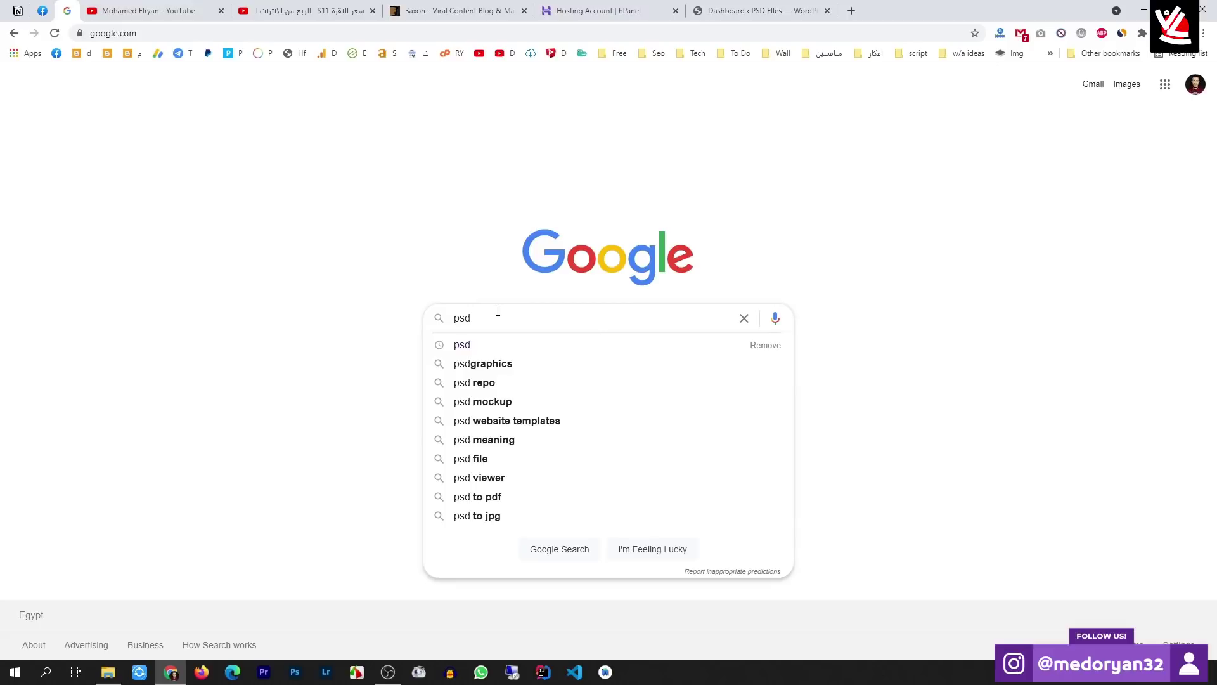
key("Return")
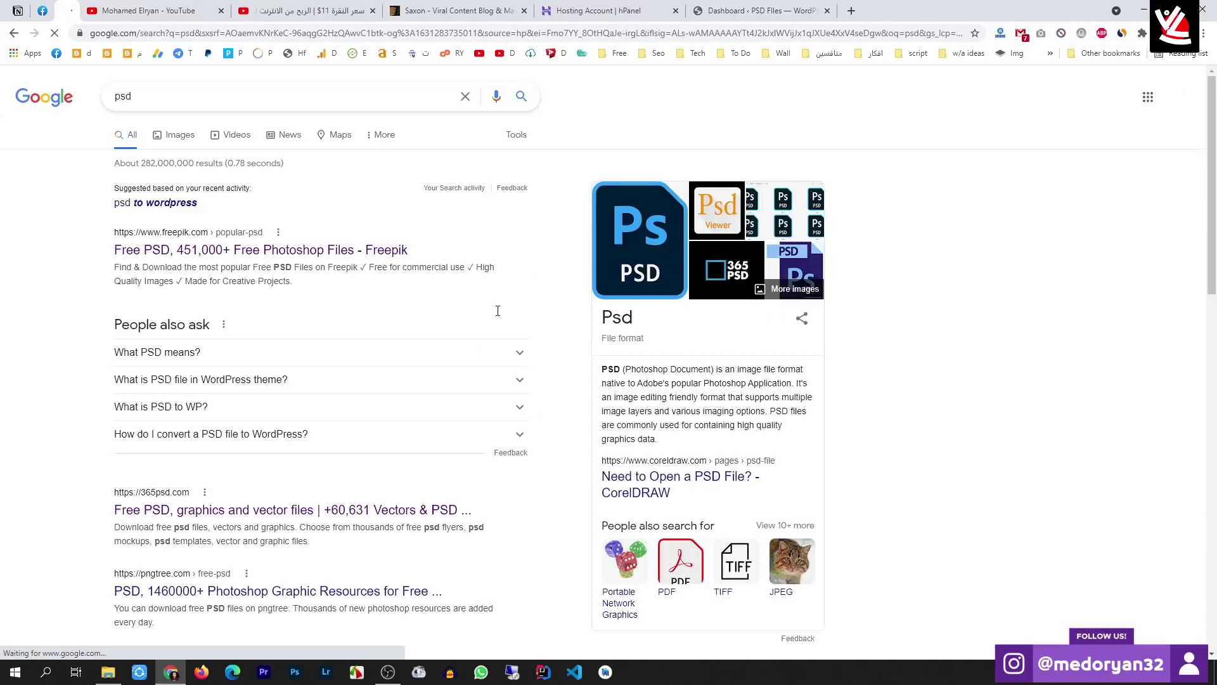
left_click(215, 254)
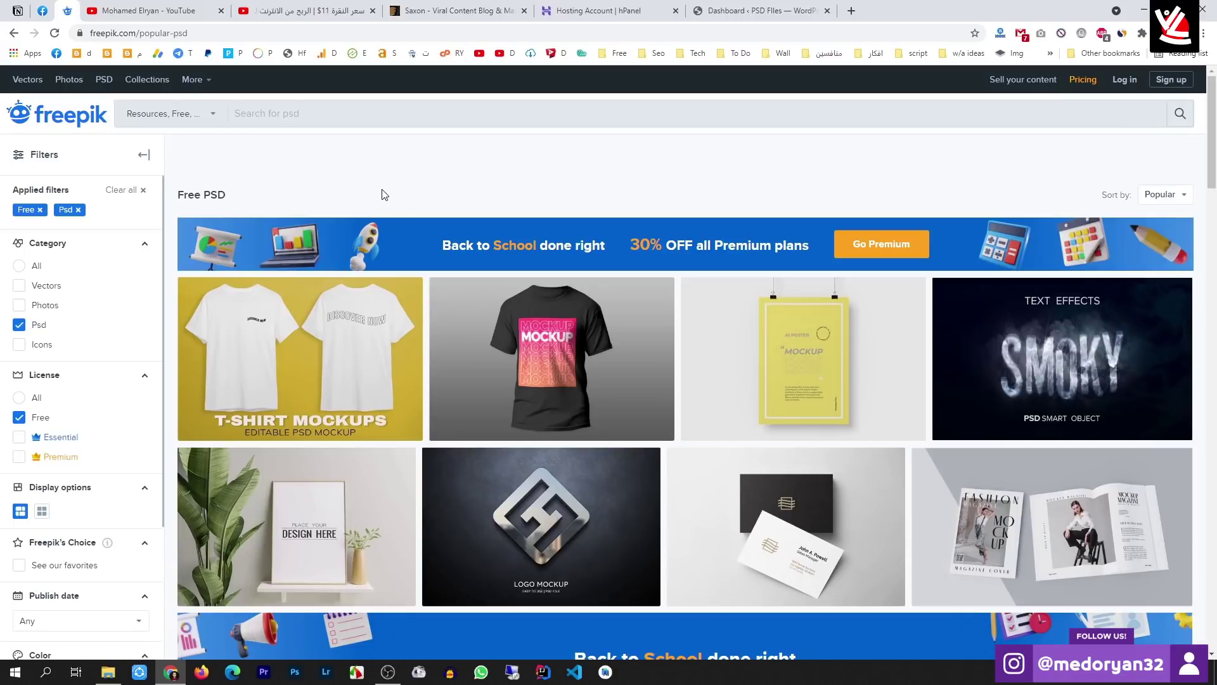
left_click(754, 7)
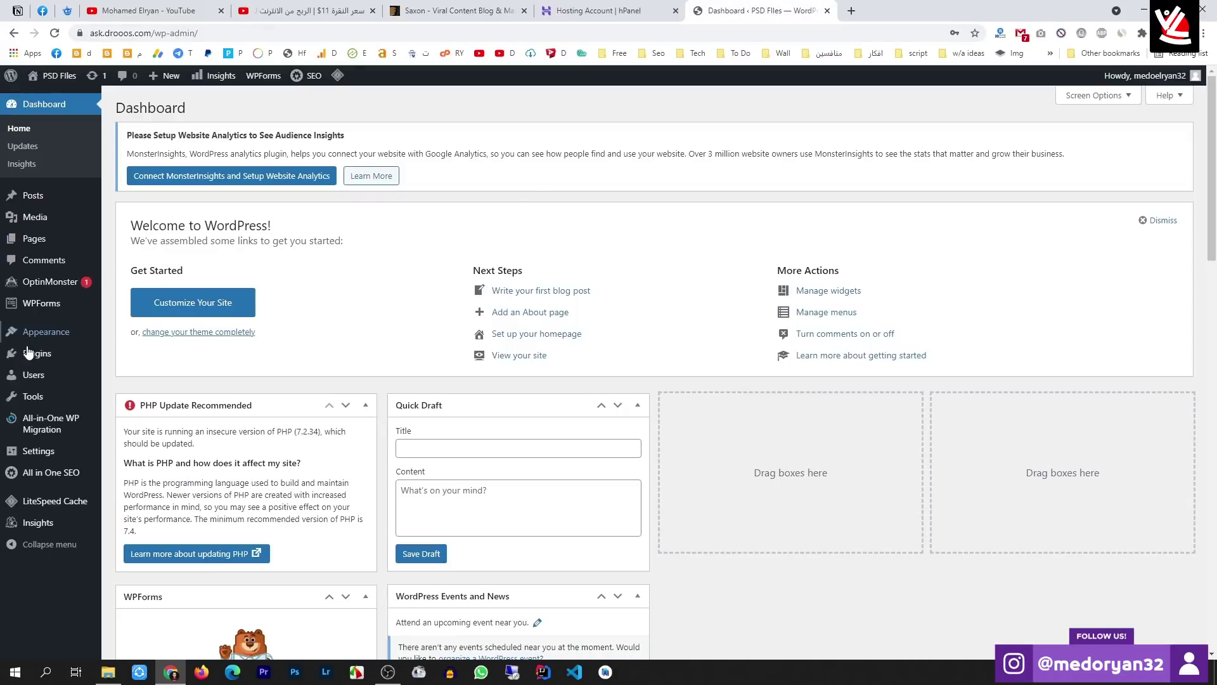
mouse_move(21, 339)
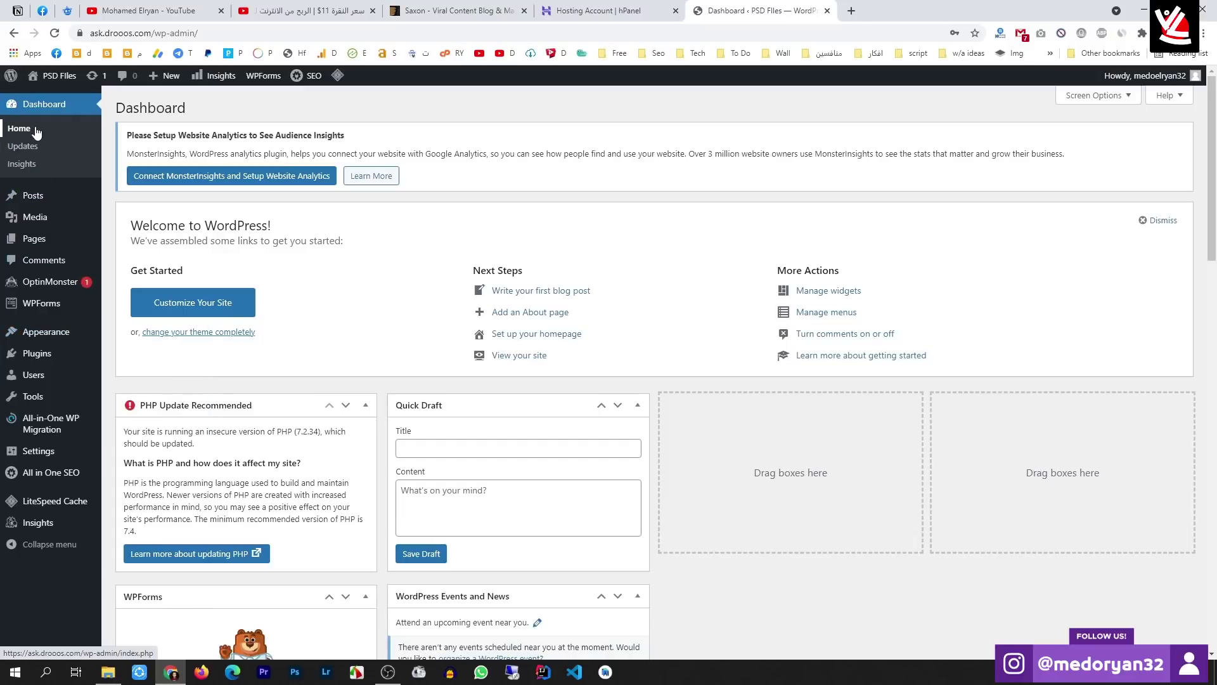
Look over the WordPress dashboard home, including the plugin submenus and all of its widgets
mouse_move(37, 528)
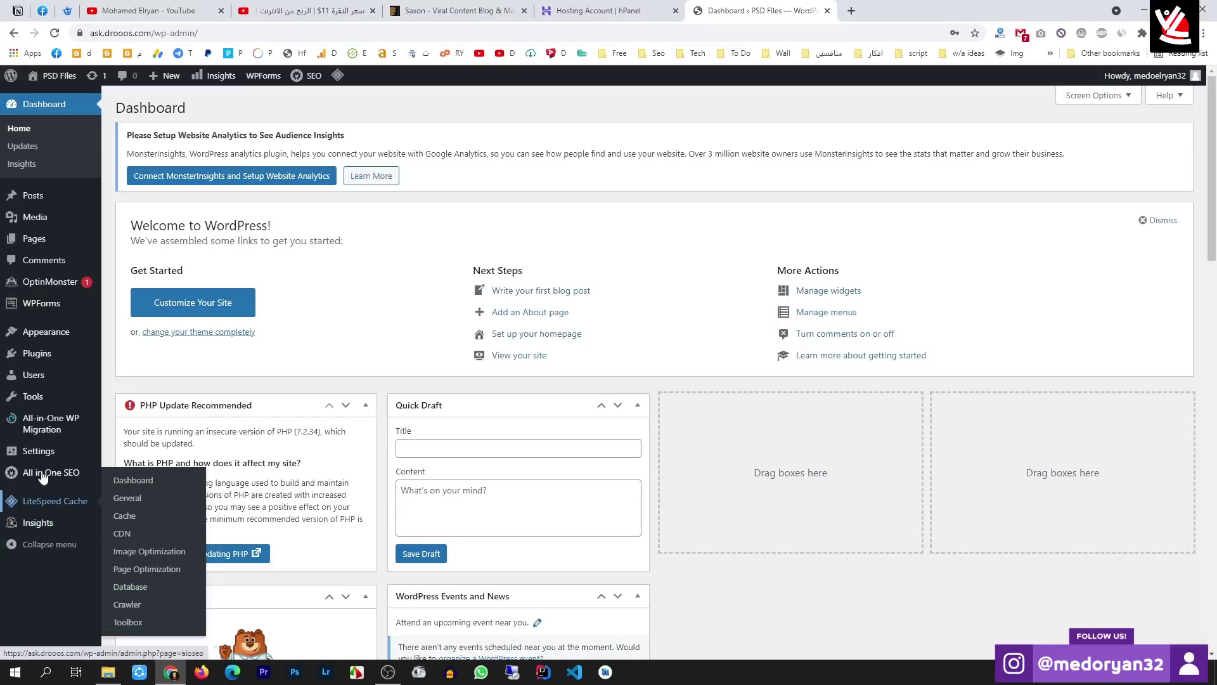
mouse_move(42, 439)
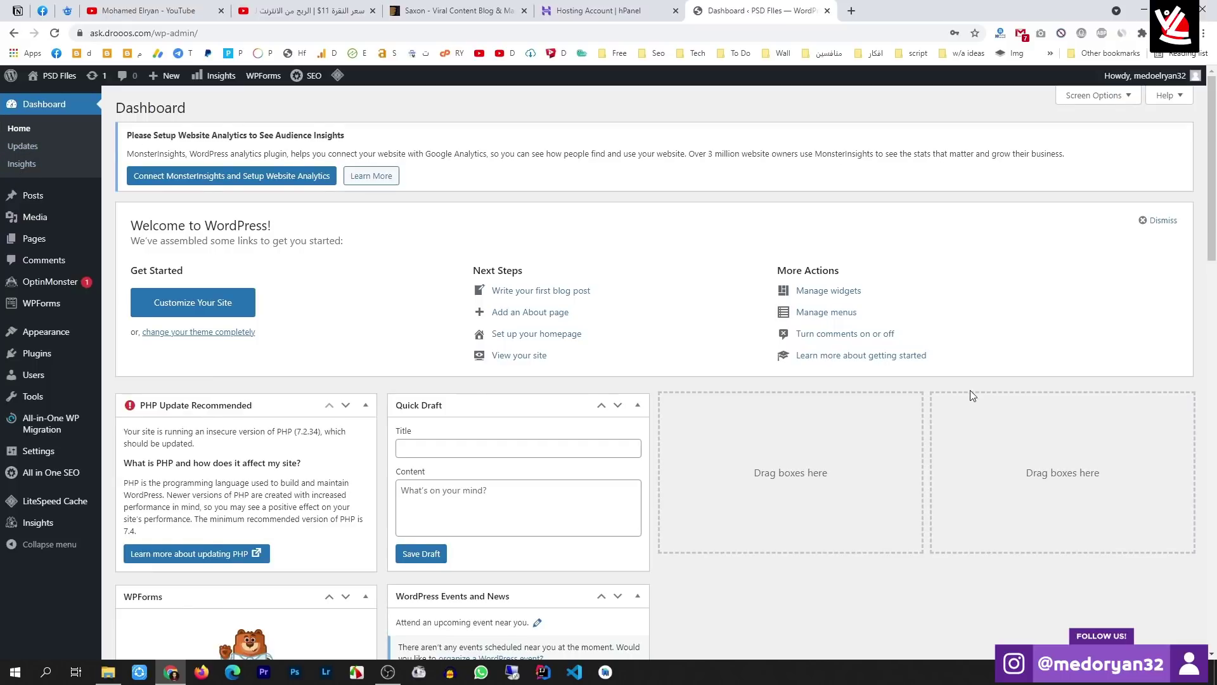
scroll(970, 393, "down", 6)
scroll(970, 393, "down", 6)
scroll(970, 393, "up", 11)
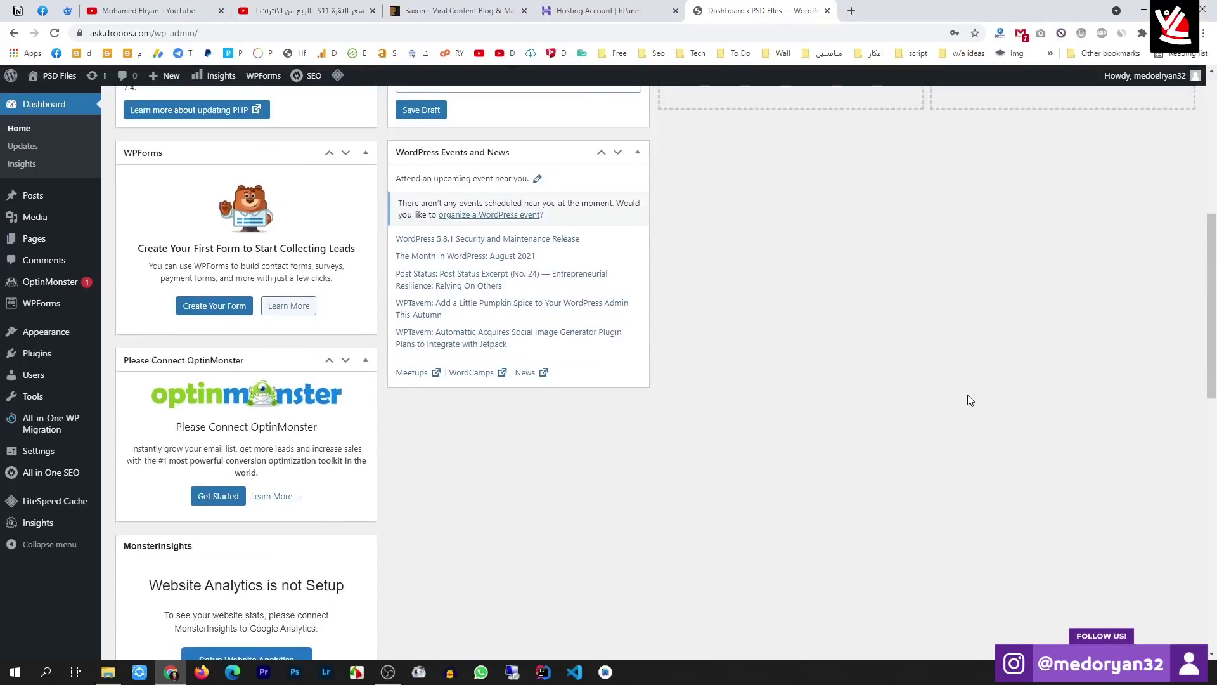
scroll(965, 401, "up", 1)
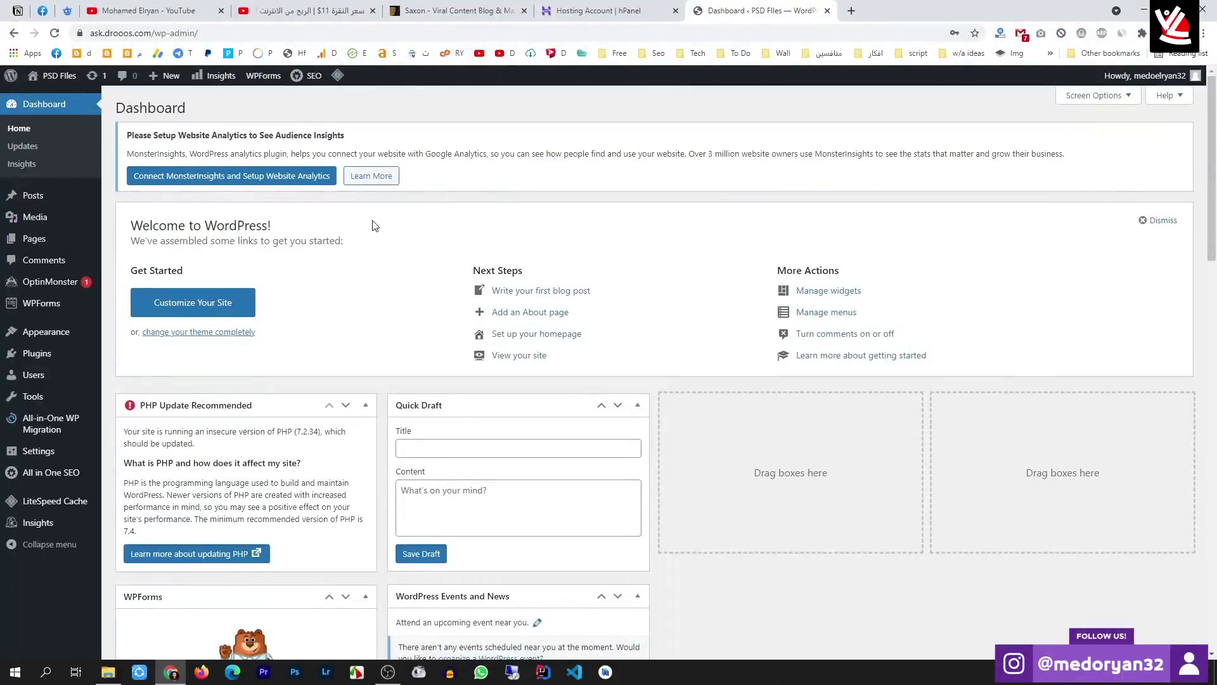
View the Posts section: the posts list, the new post editor, the categories page and the tags page
mouse_move(26, 198)
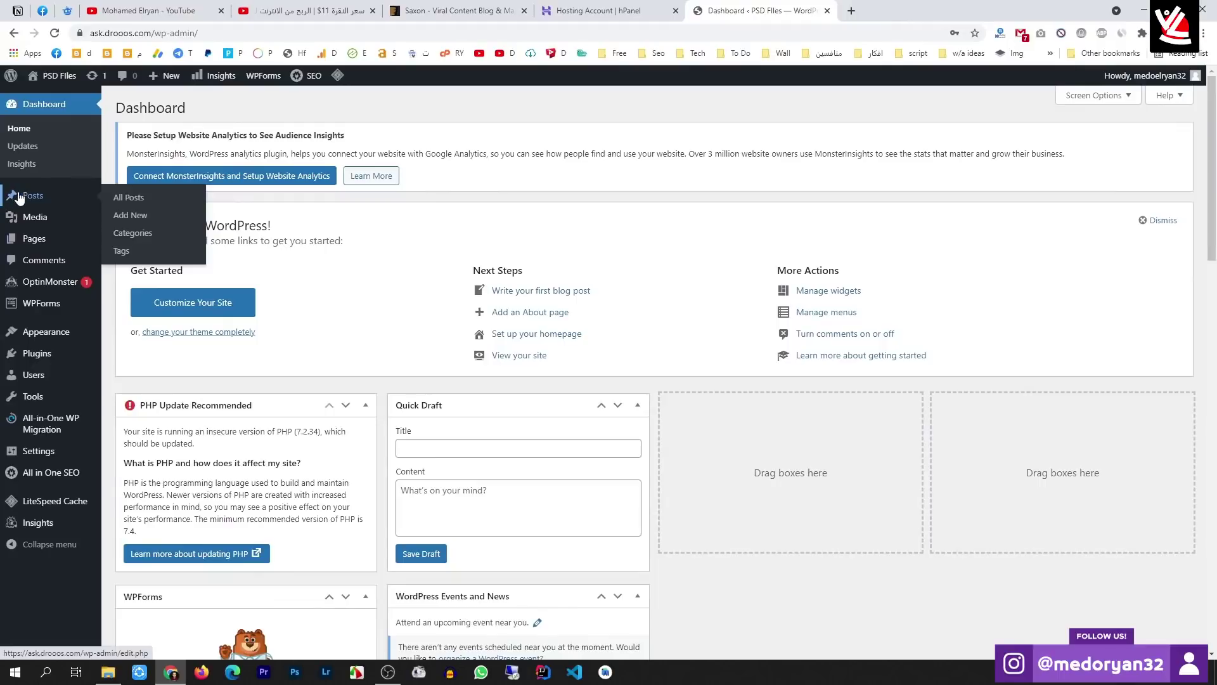
left_click(24, 198)
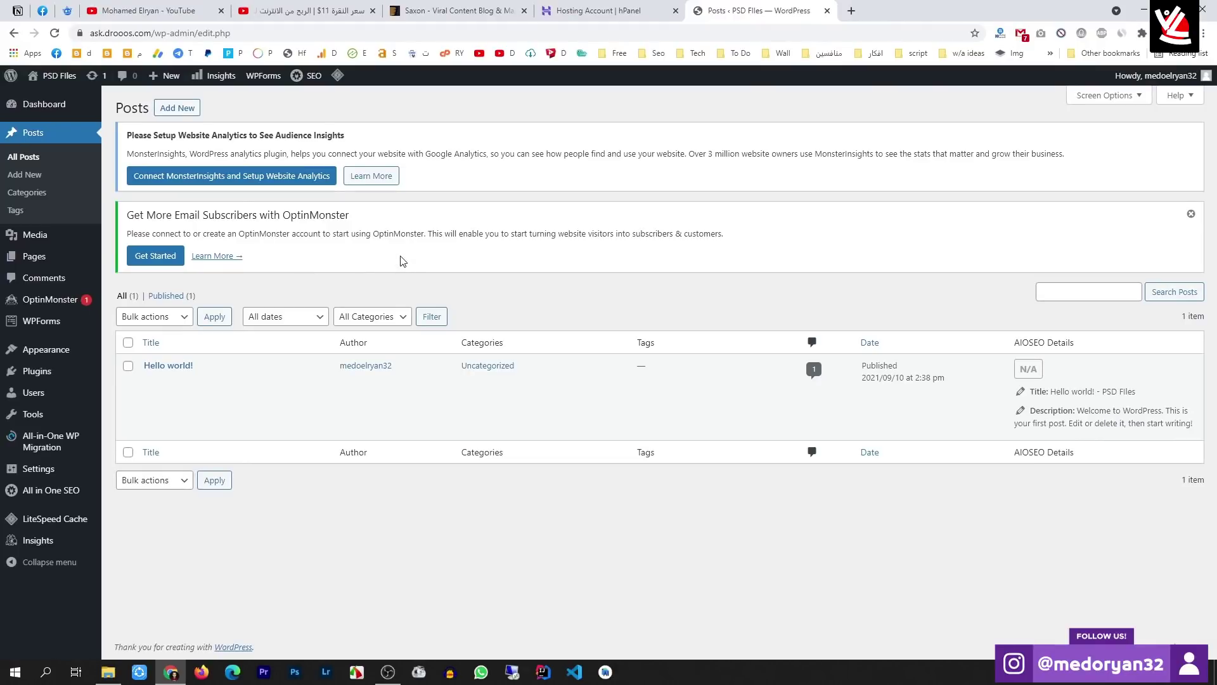
left_click(30, 181)
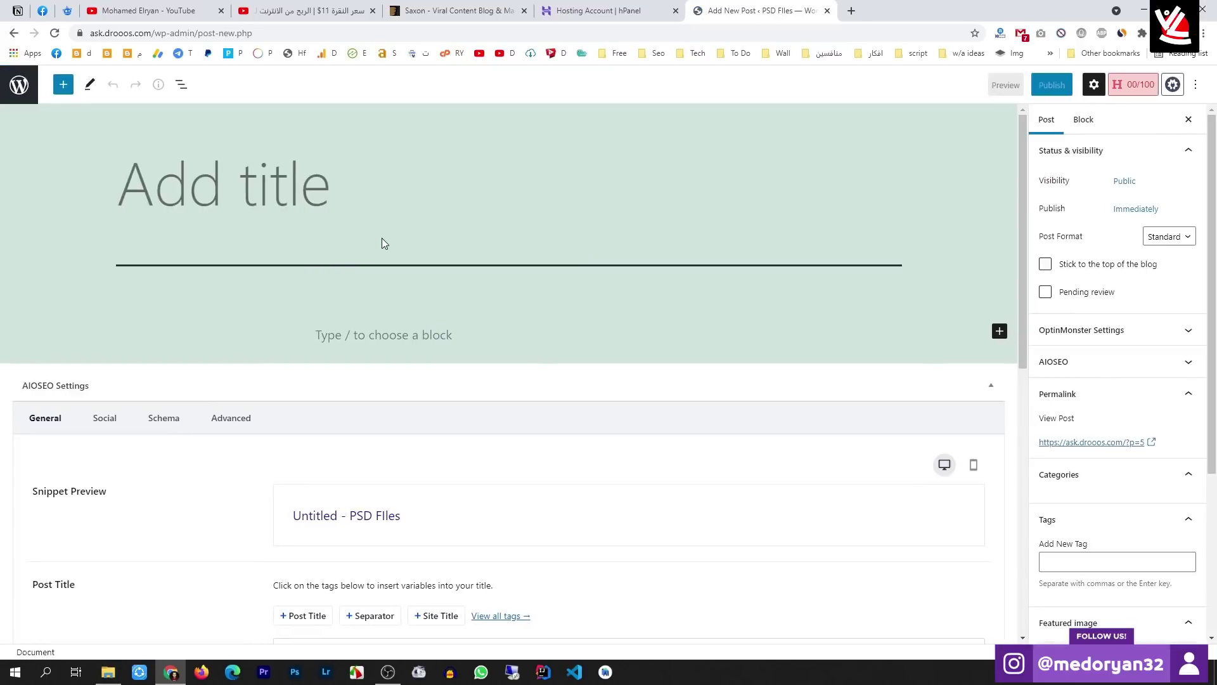
left_click(14, 33)
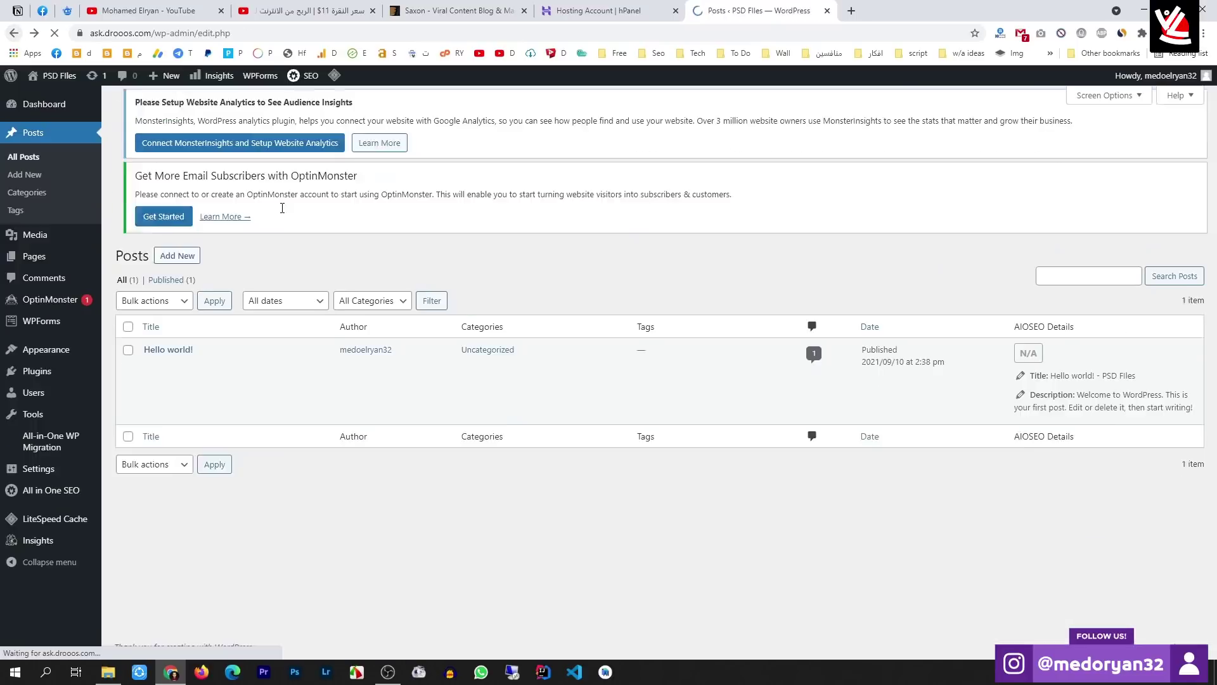
left_click(35, 197)
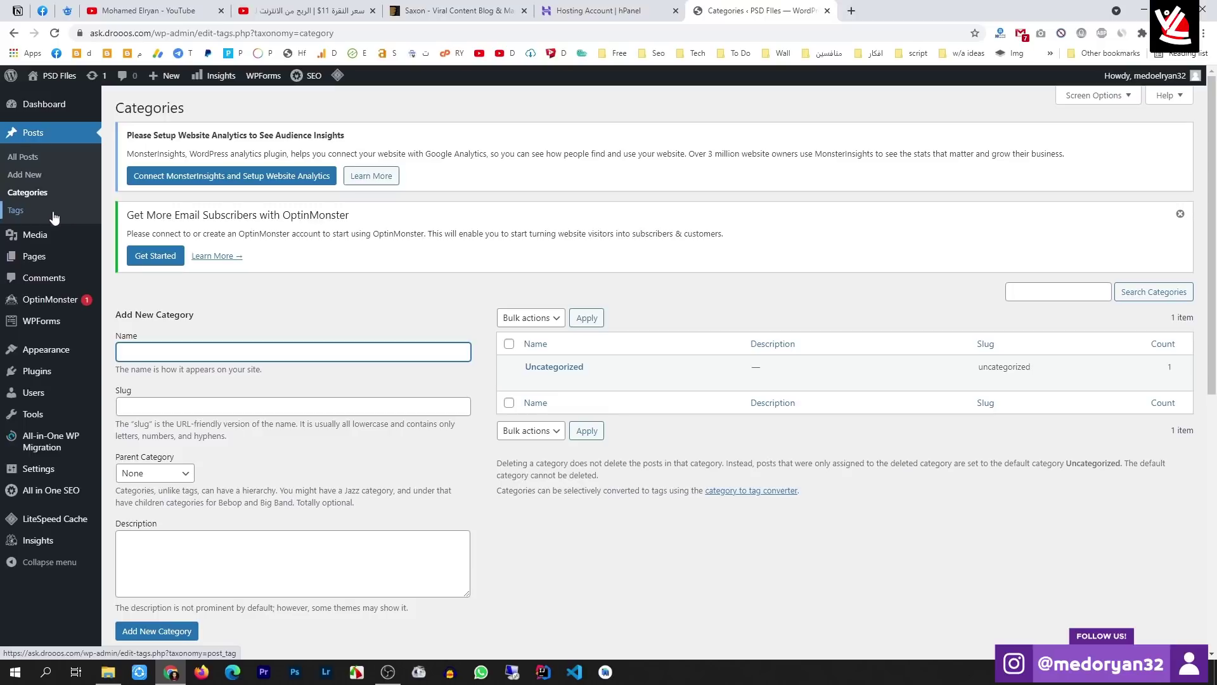
left_click(35, 222)
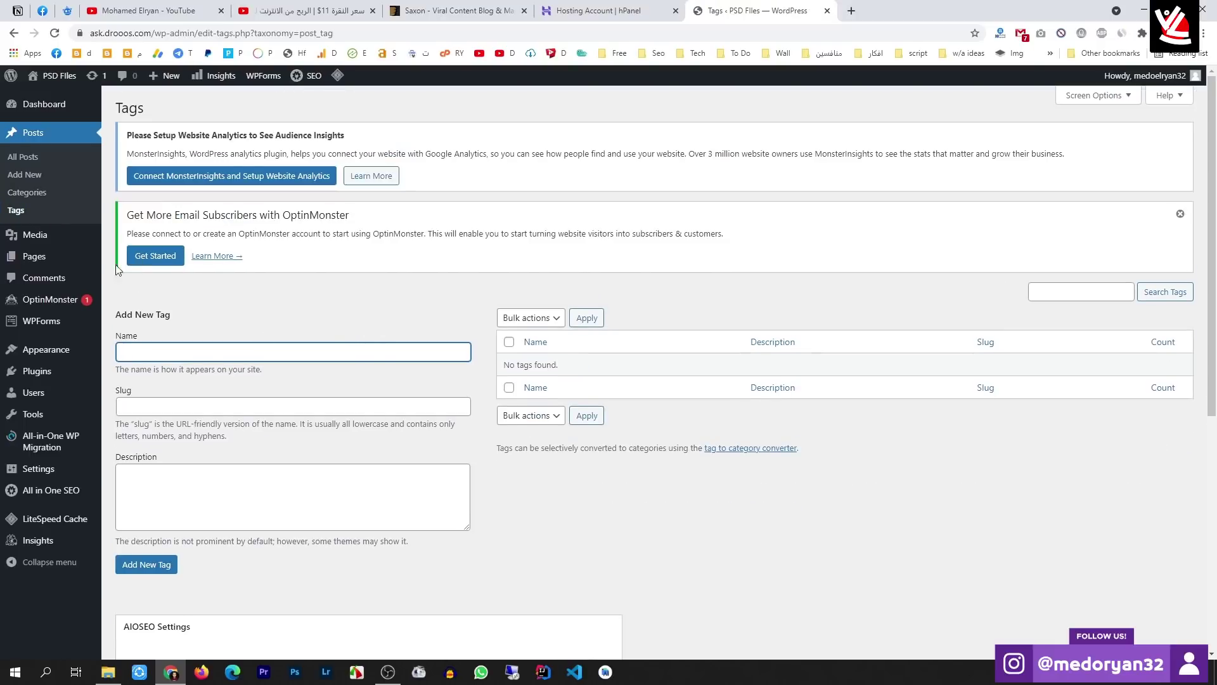
View the Media Library, the Pages list and the Comments list, and look at the OptinMonster submenu
left_click(49, 246)
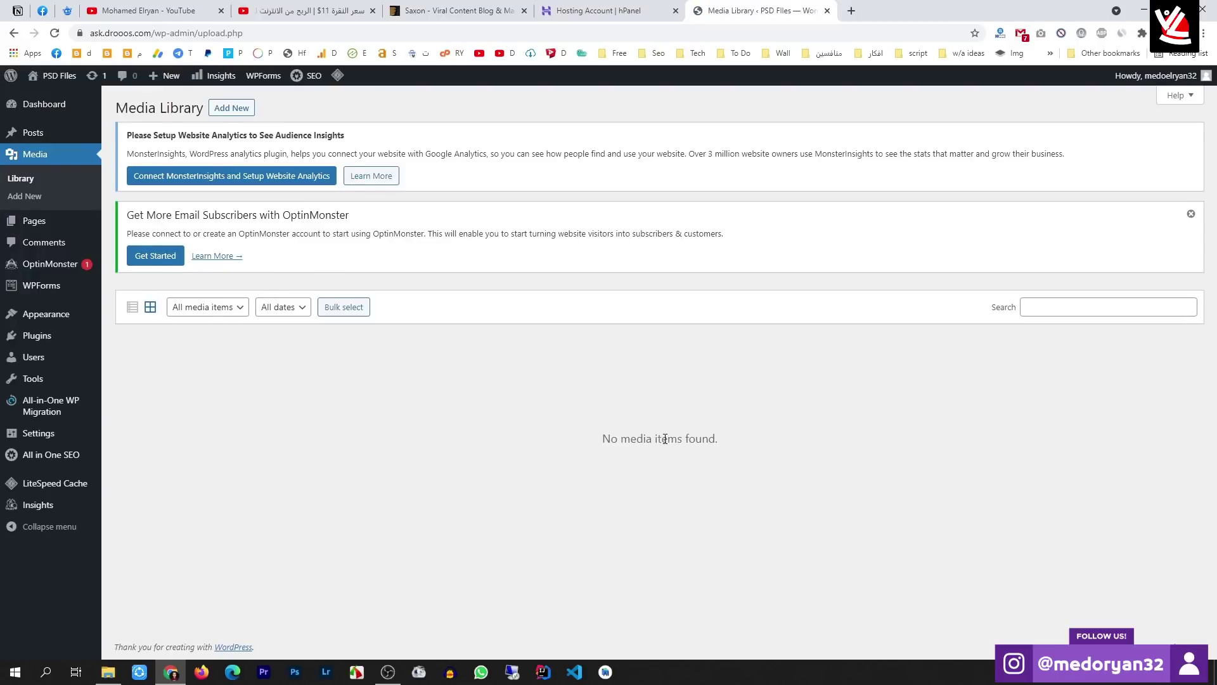
left_click(63, 226)
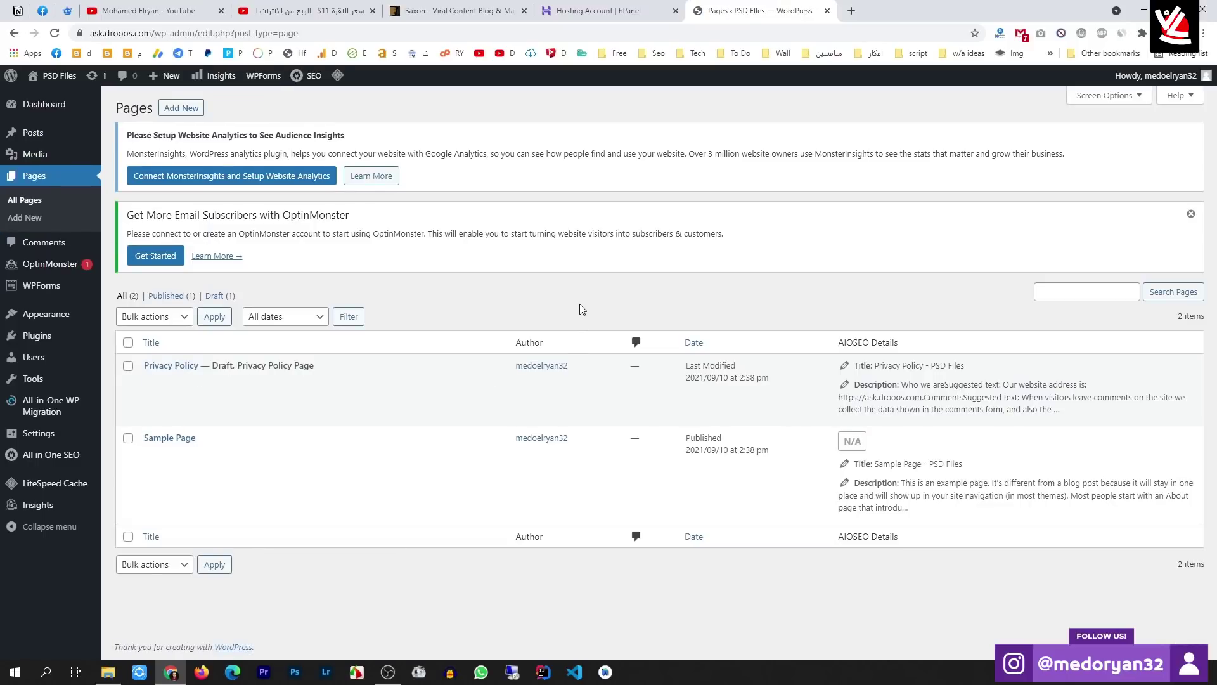
mouse_move(328, 373)
mouse_move(343, 477)
left_click(55, 247)
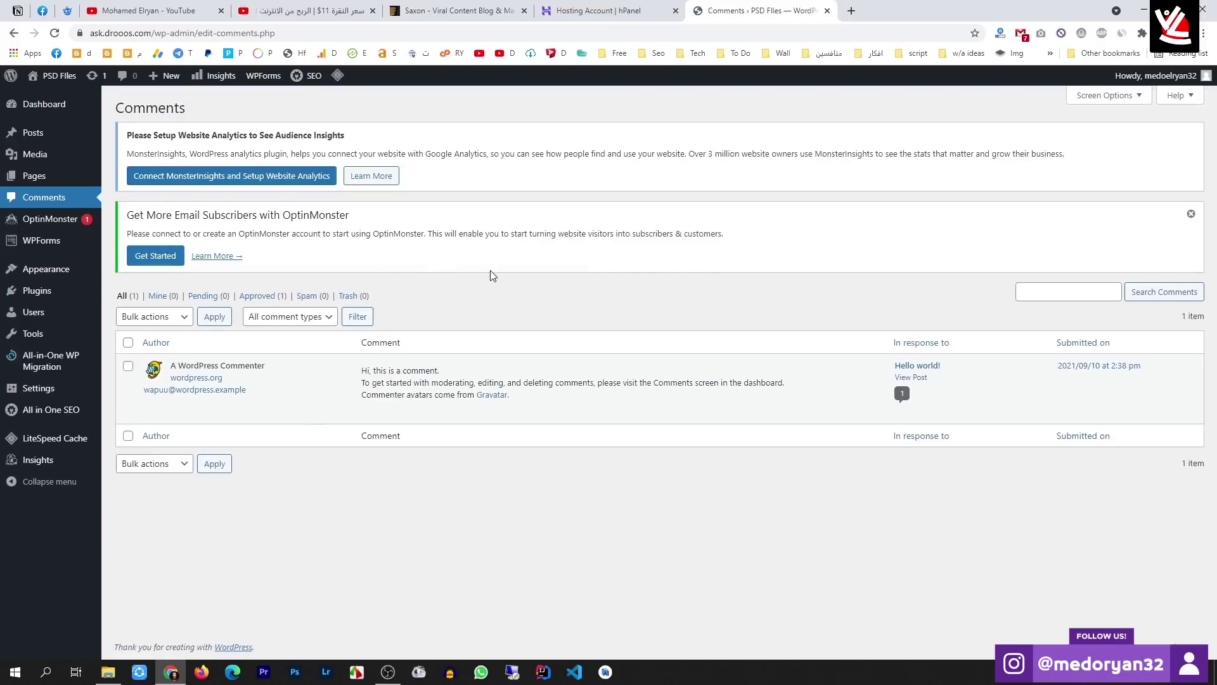
mouse_move(22, 225)
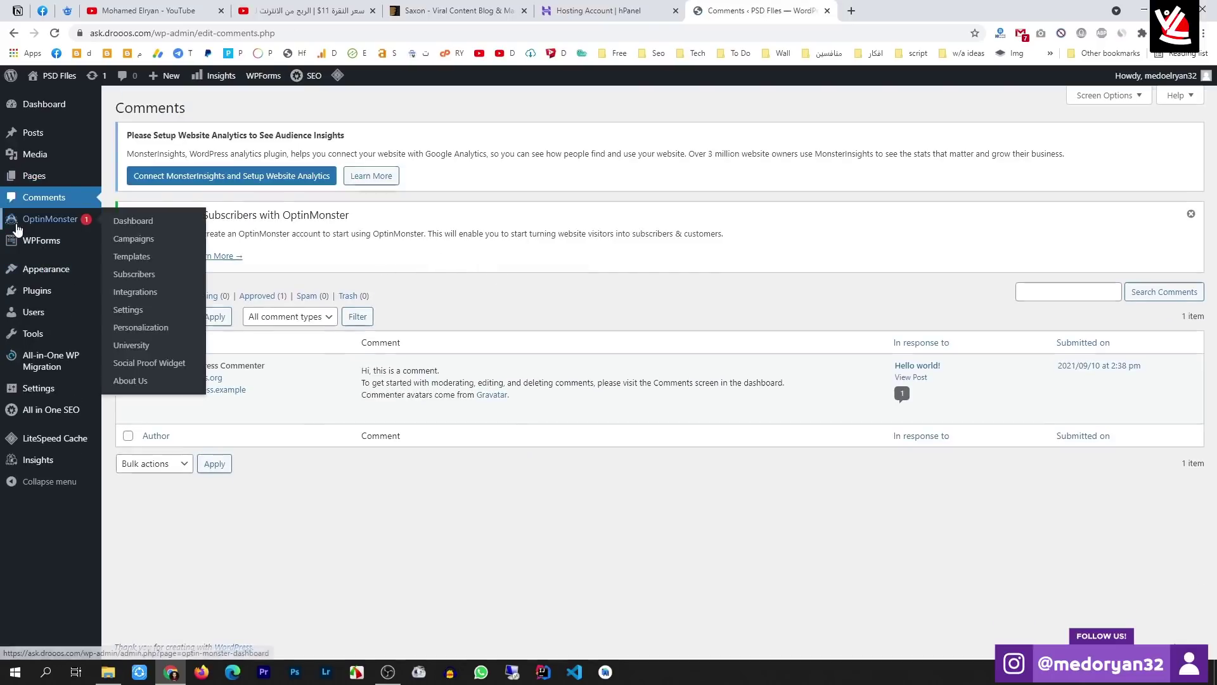
mouse_move(60, 243)
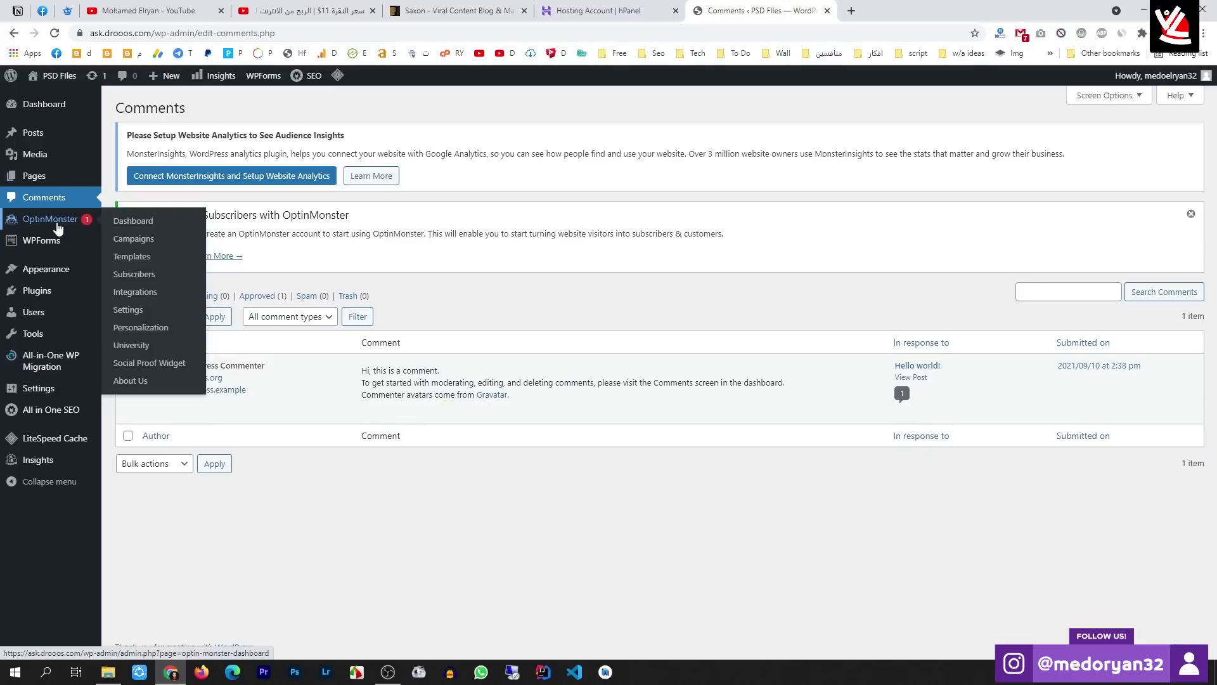
View the installed themes, check the Saxon theme page on ThemeForest, and return to the WordPress themes page
left_click(45, 270)
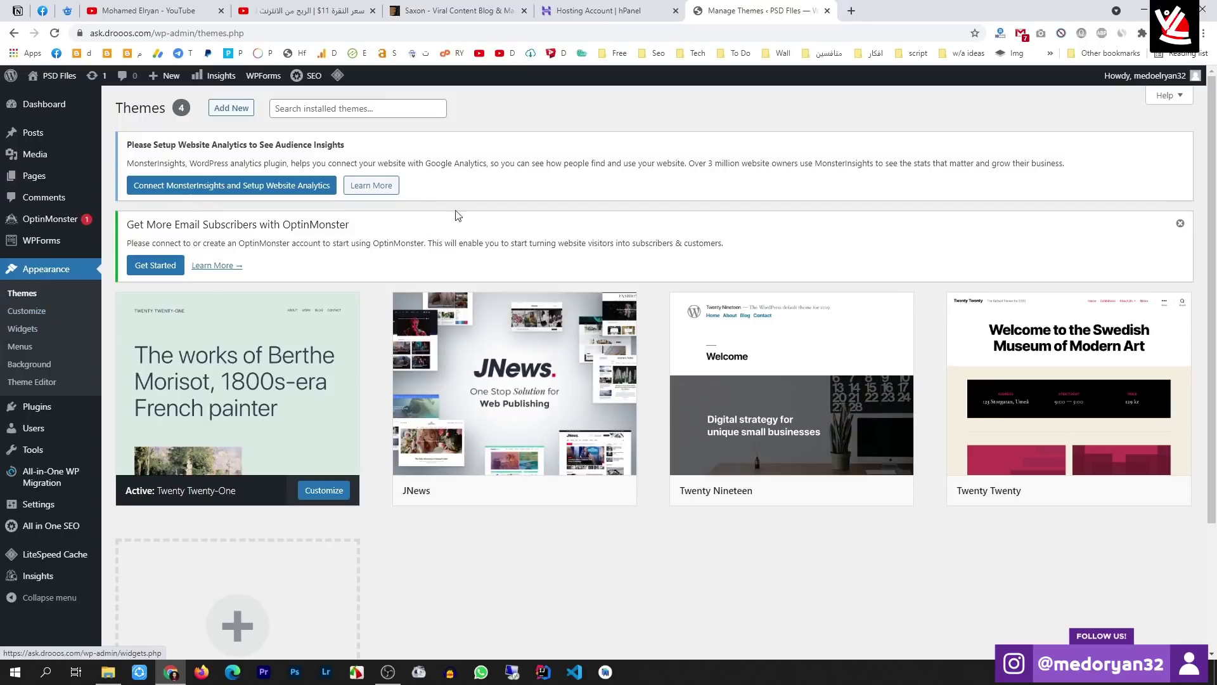
left_click(473, 10)
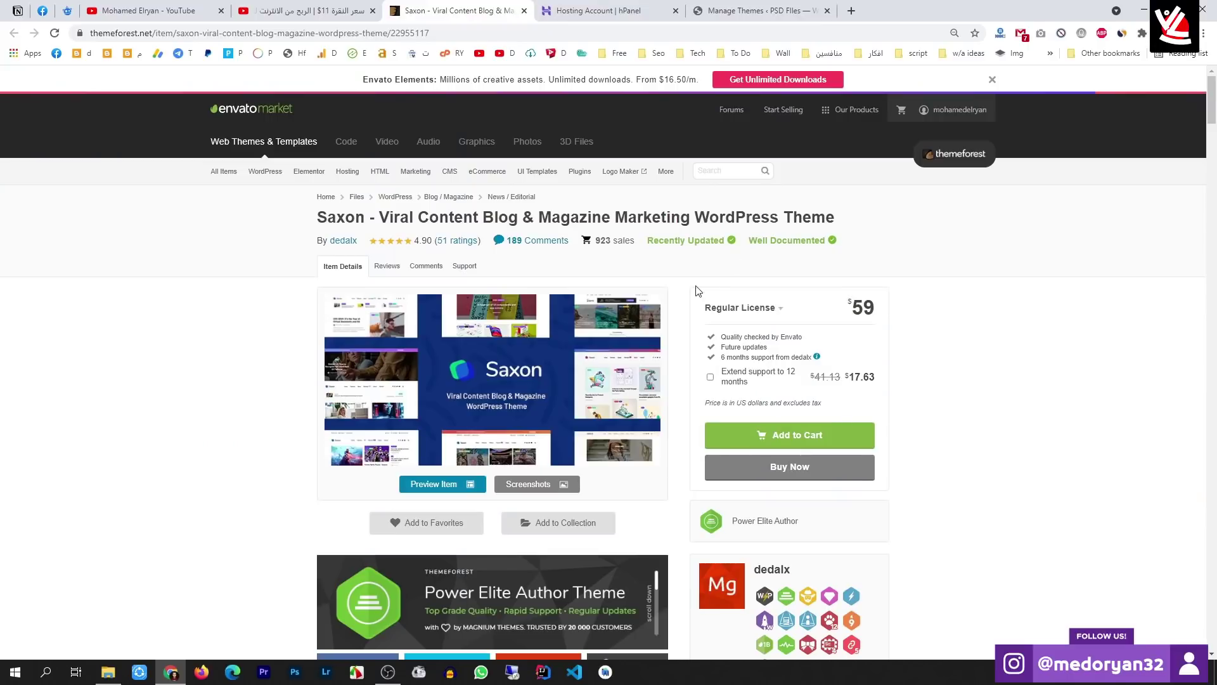
left_click(748, 11)
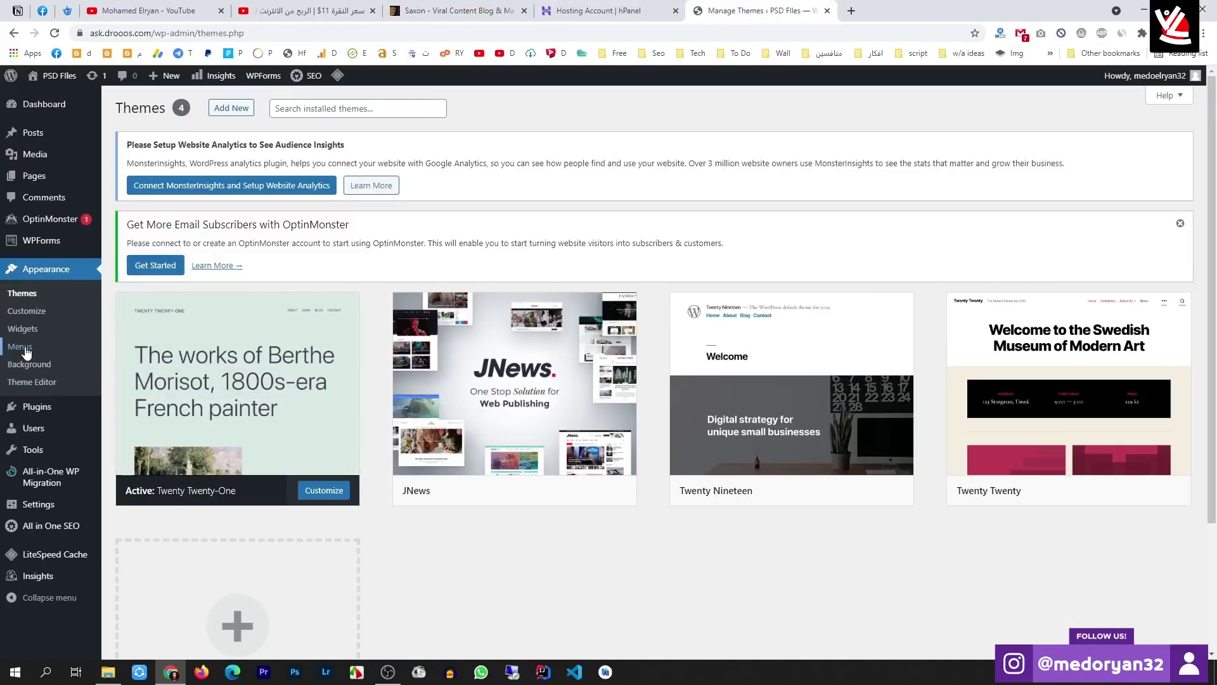
key("ctrl+shift+Tab")
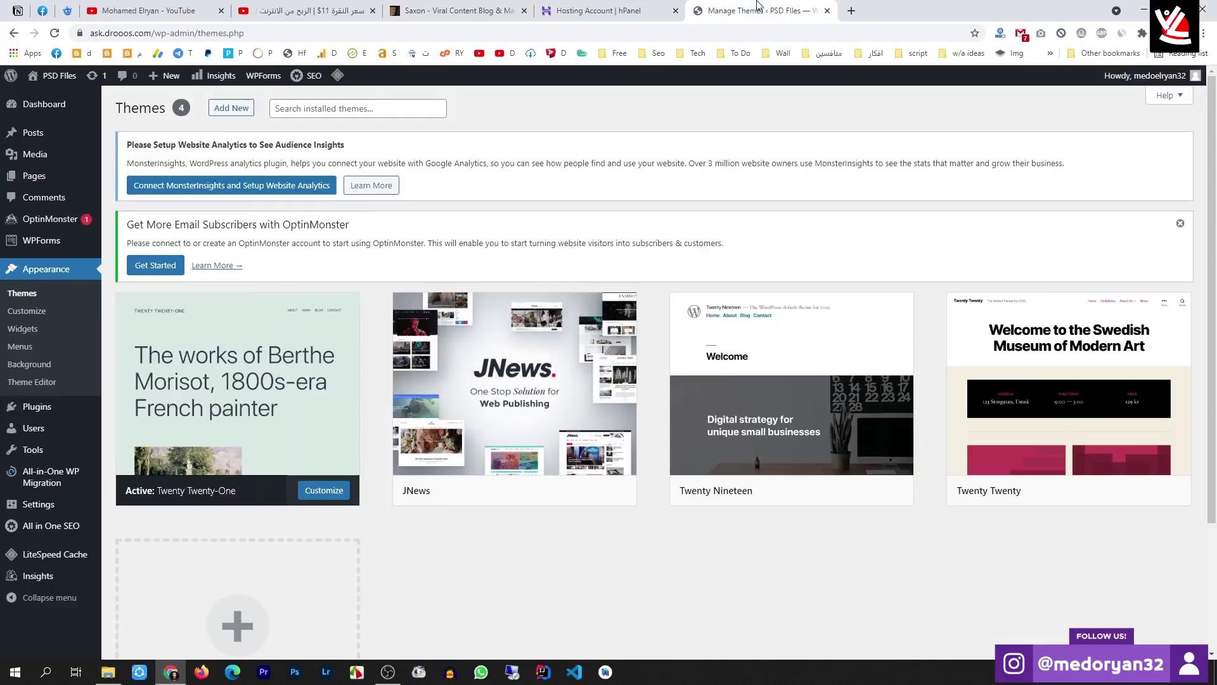
left_click(758, 11)
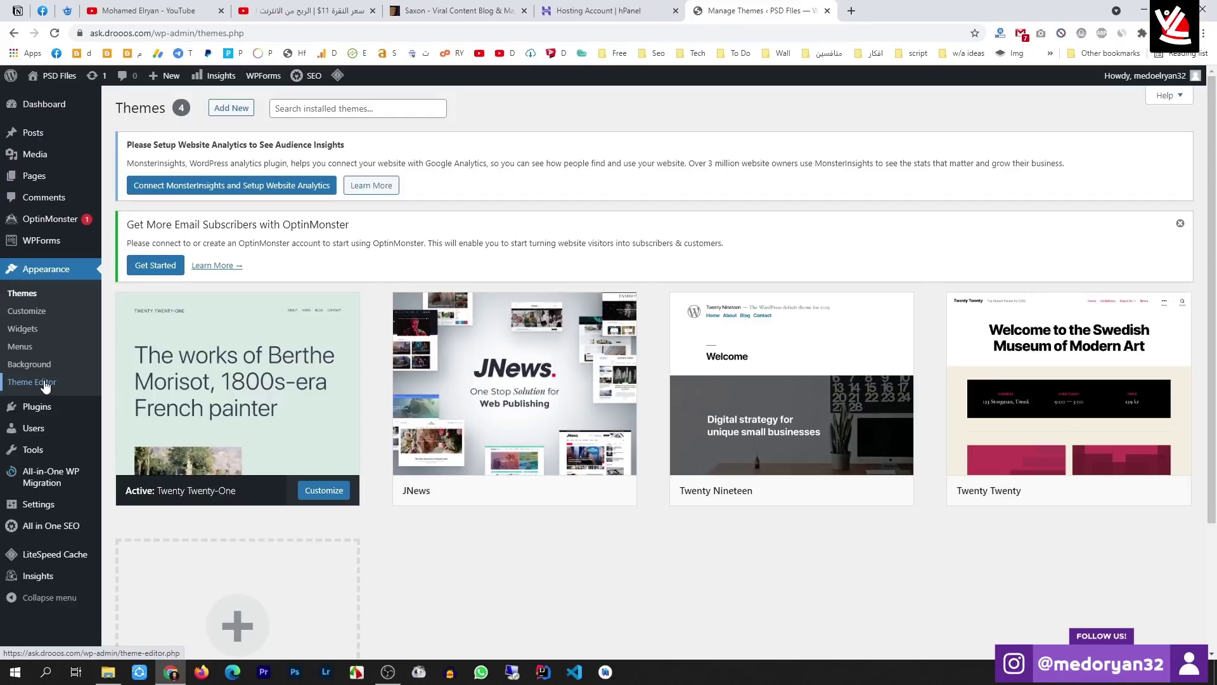
View the installed plugins, the users list and the available tools in turn
left_click(40, 410)
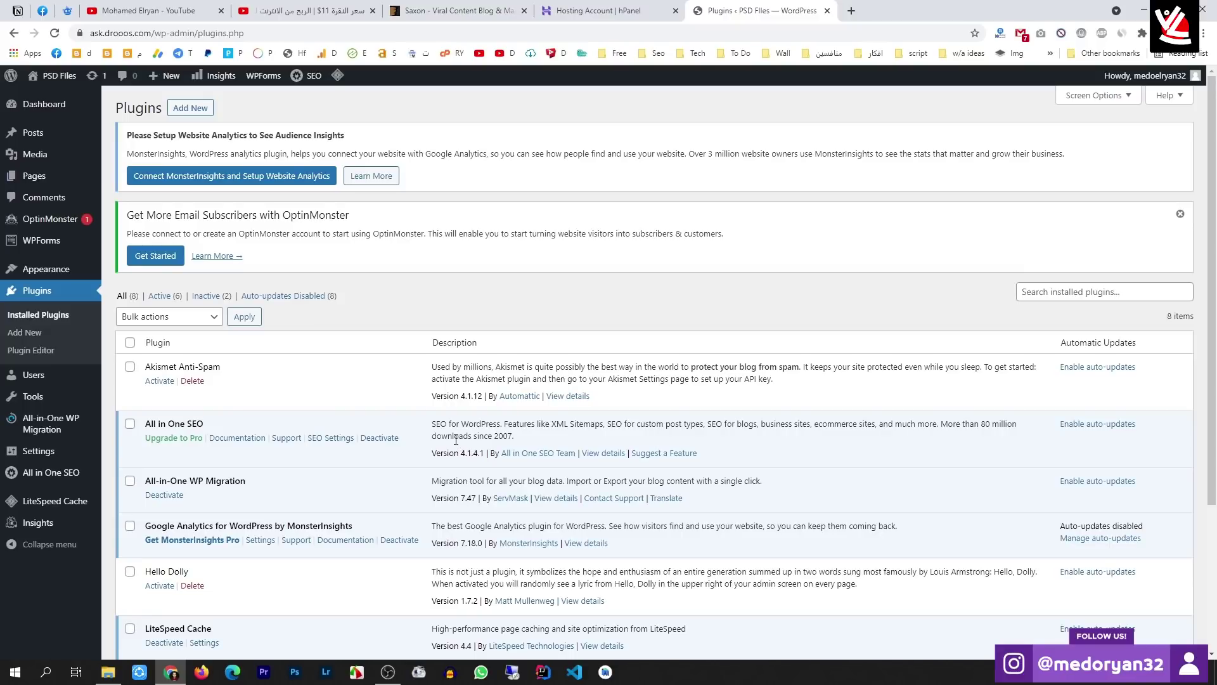
left_click(56, 379)
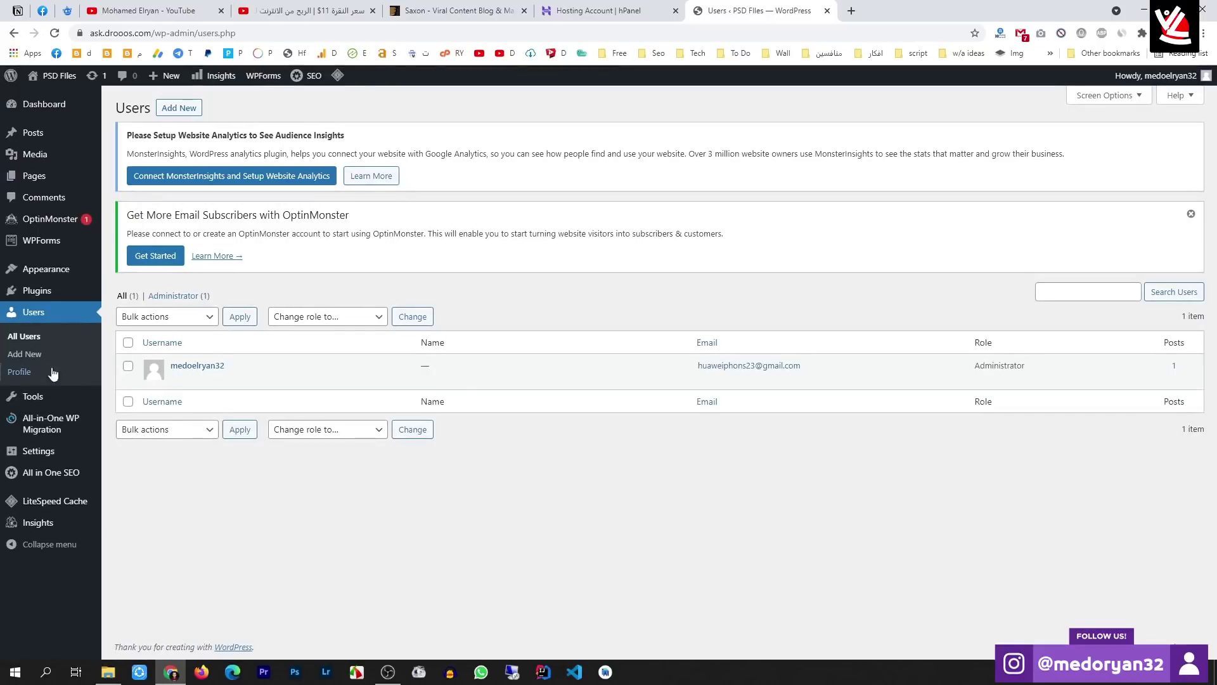
left_click(28, 396)
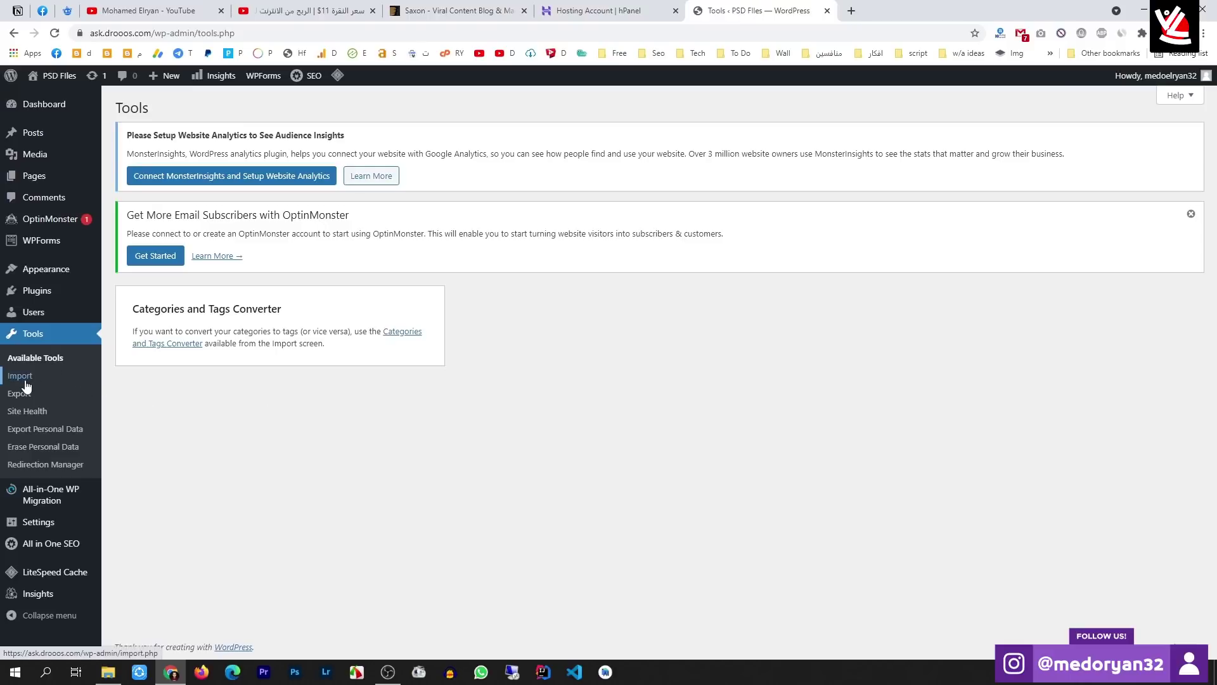
Open the General Settings and examine the site details and the New User Default Role choices without changing them
mouse_move(60, 501)
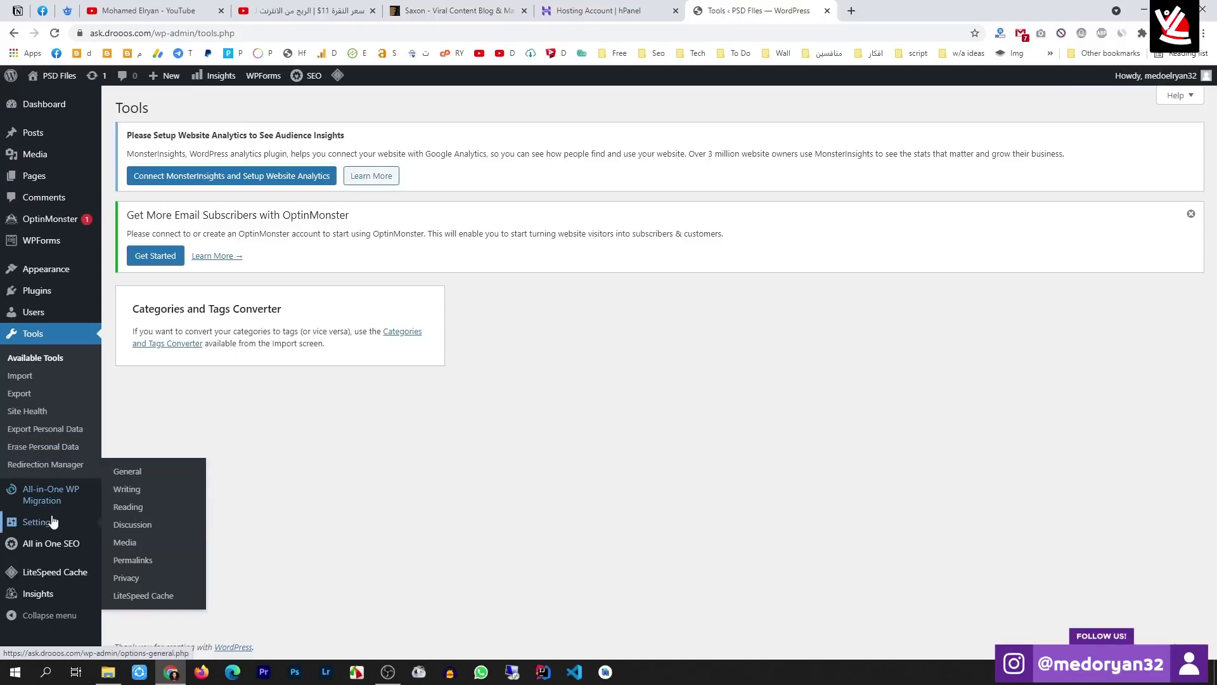
left_click(53, 524)
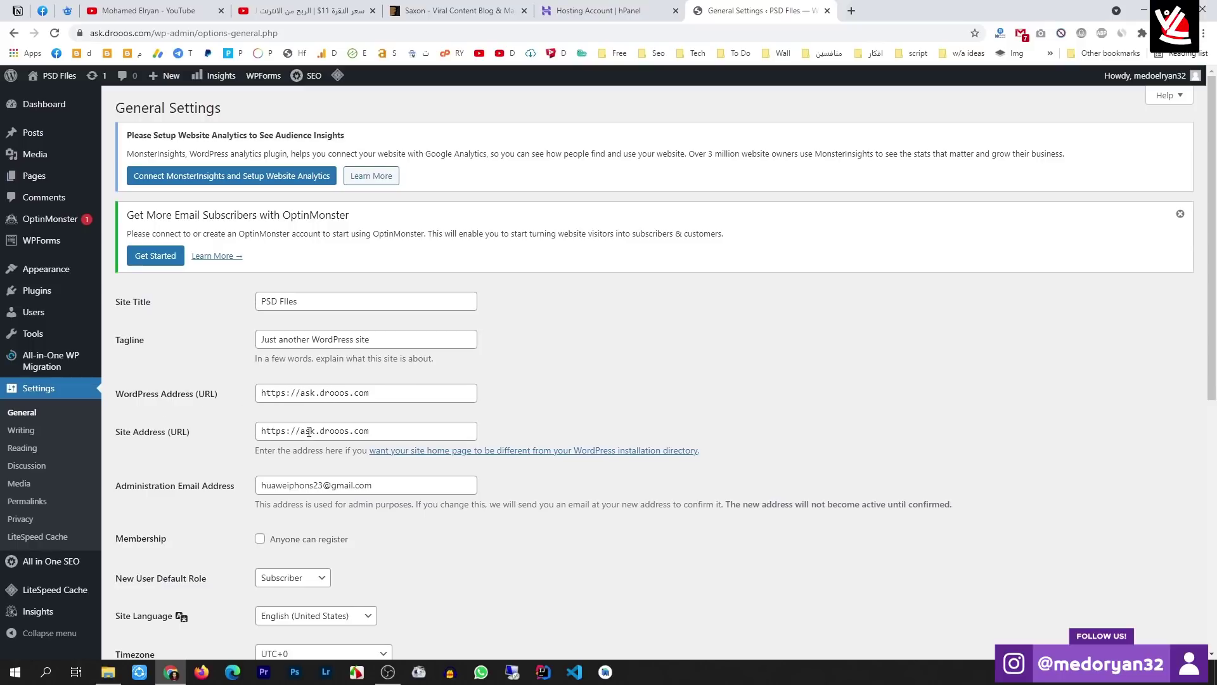
scroll(194, 386, "down", 2)
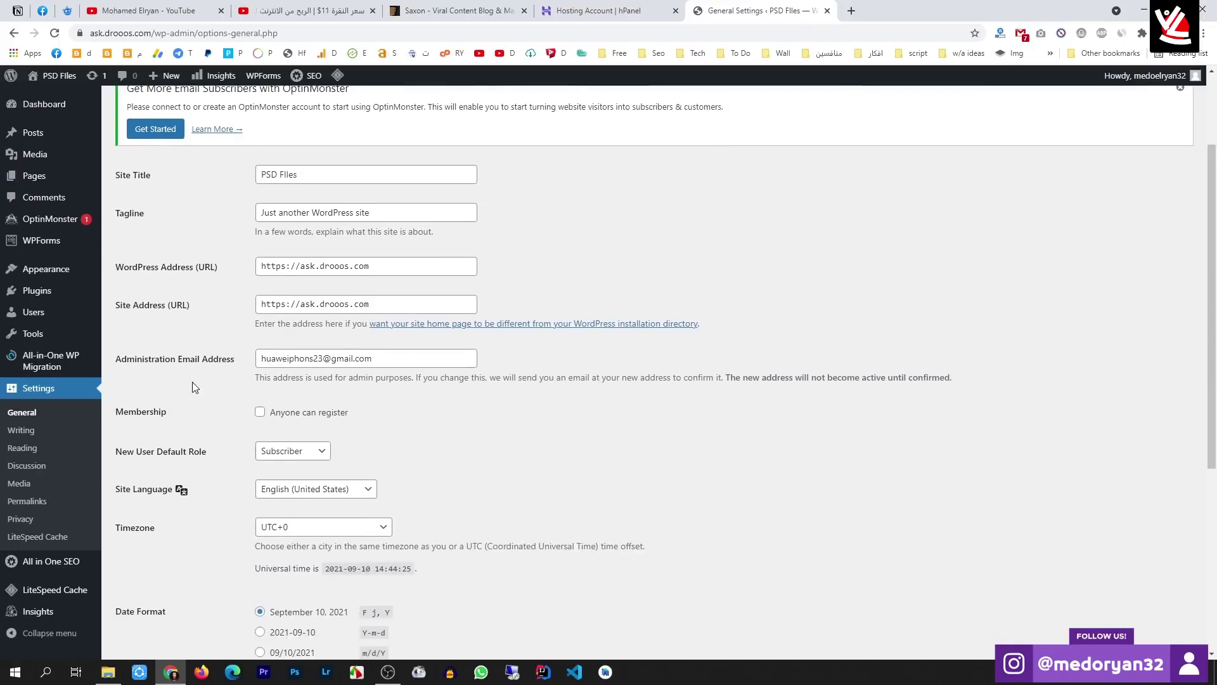
scroll(306, 361, "down", 2)
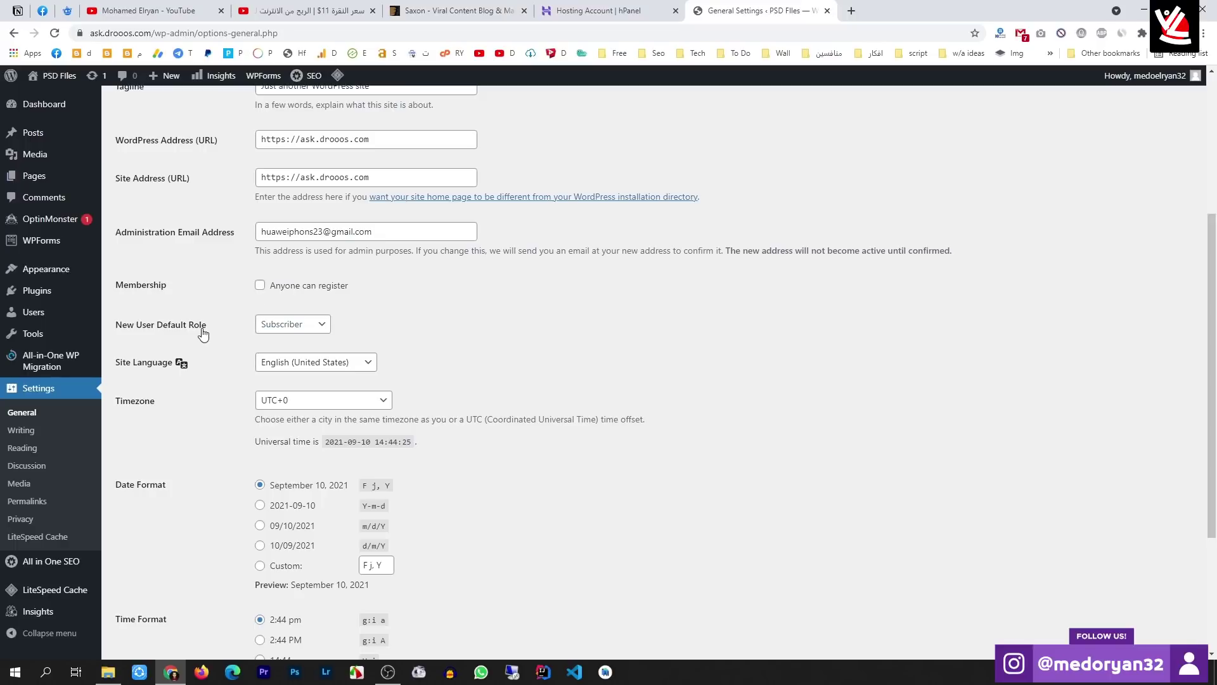
left_click(318, 330)
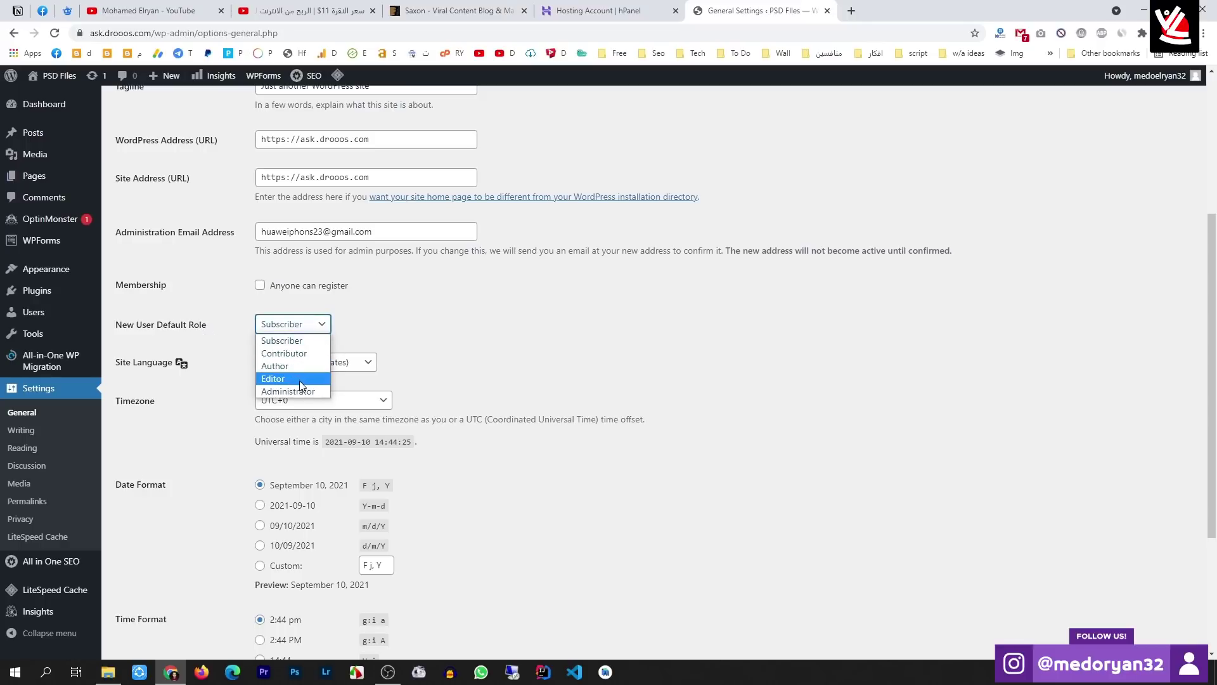
left_click(375, 334)
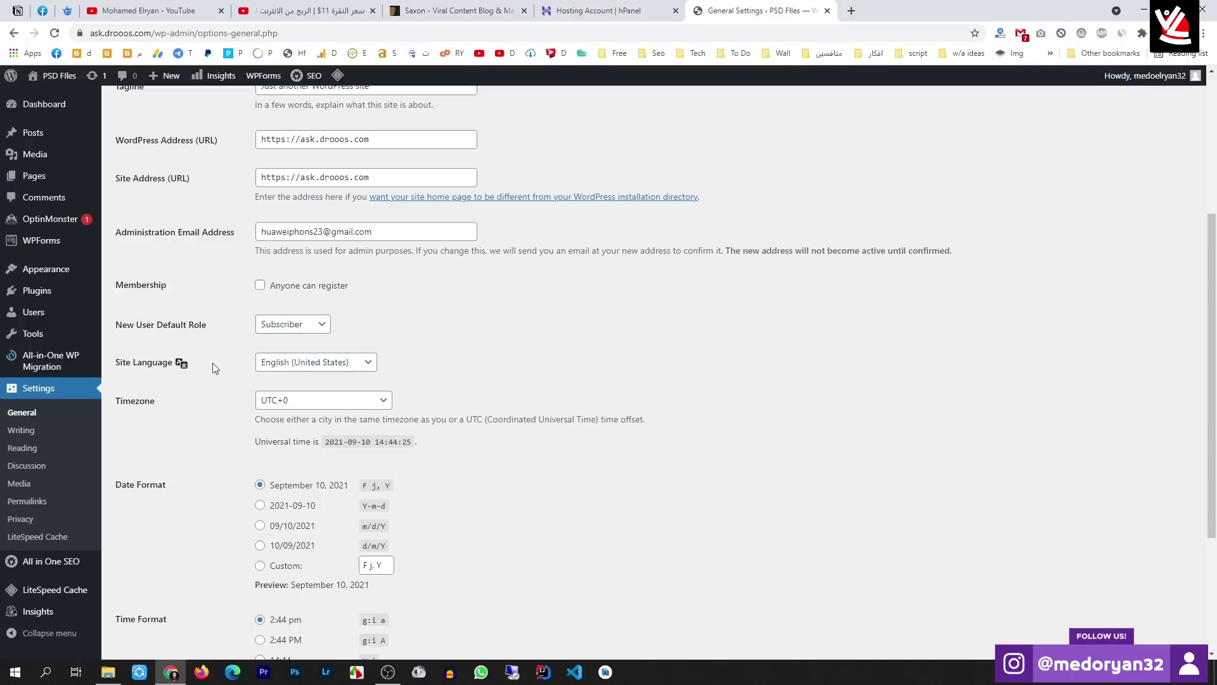
Examine the site language, timezone, date and time format, and week start options in General Settings without changing them
left_click(367, 365)
left_click(467, 379)
scroll(466, 379, "down", 2)
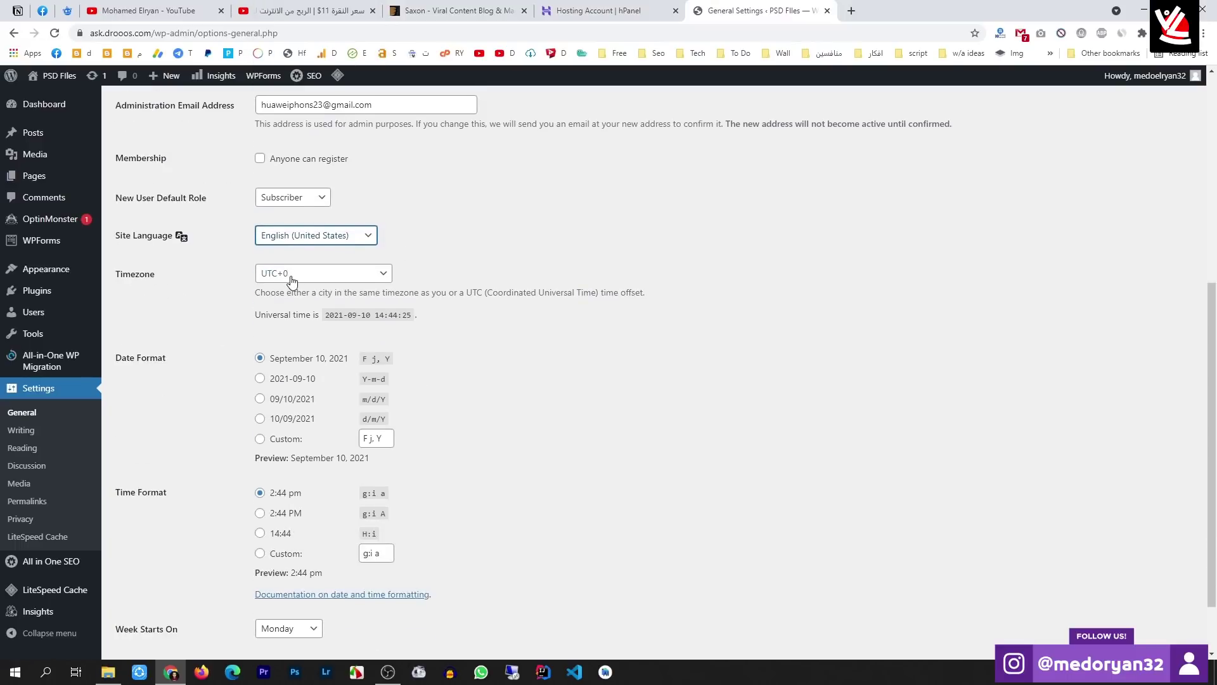
left_click(349, 280)
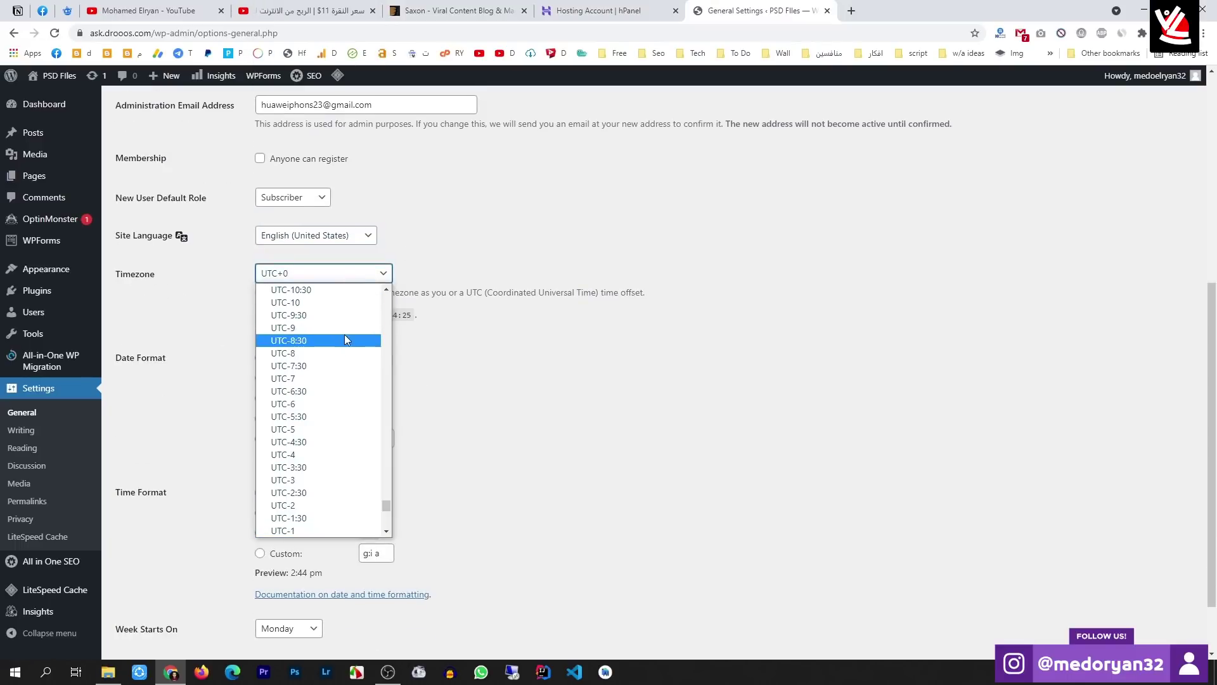
left_click(449, 304)
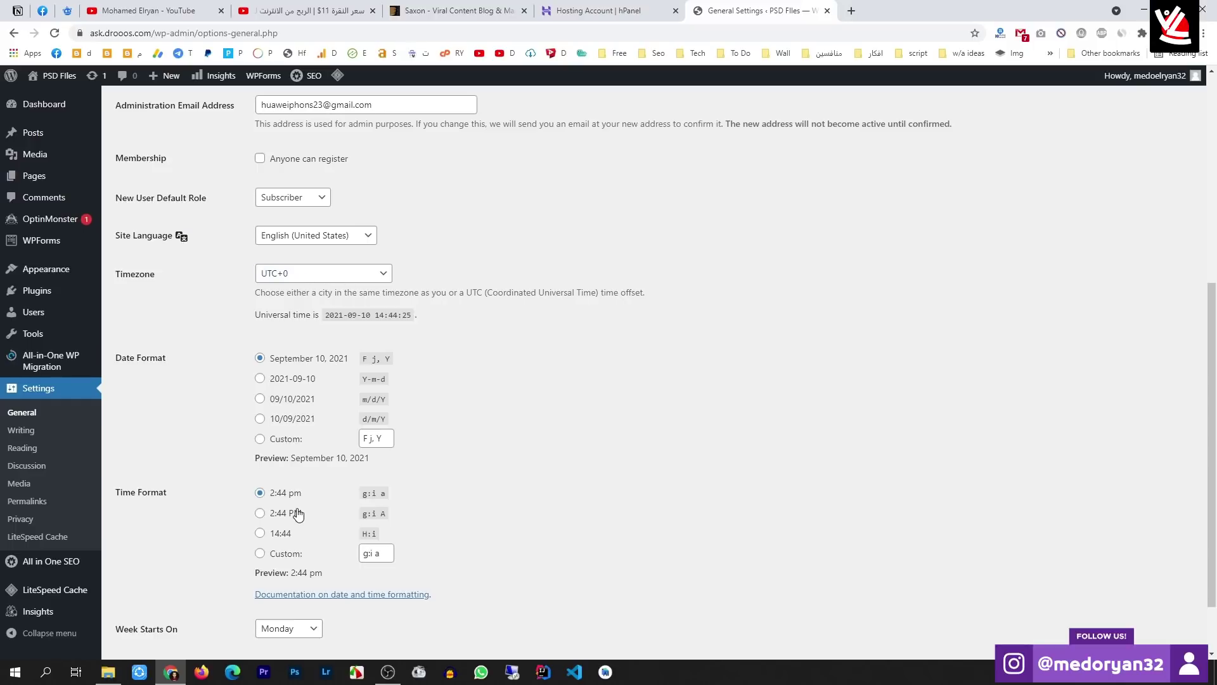
scroll(293, 512, "down", 1)
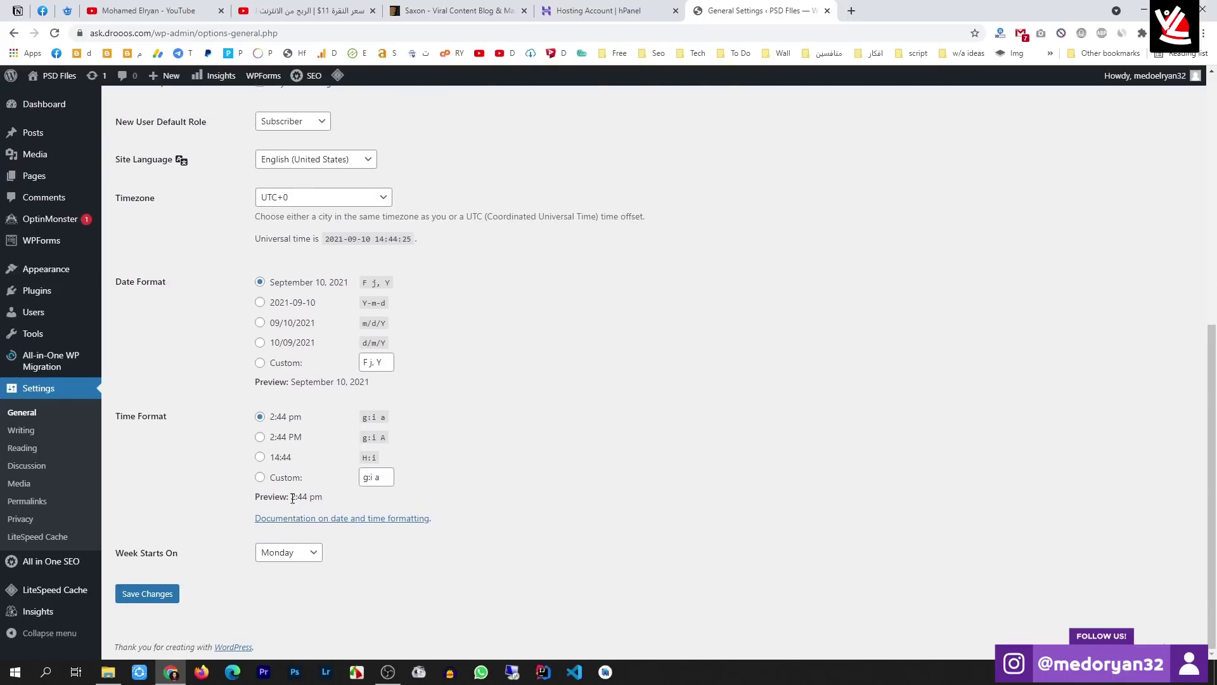
left_click(304, 560)
left_click(305, 560)
Open the Writing Settings and review the default post, post via email and update services options
left_click(48, 433)
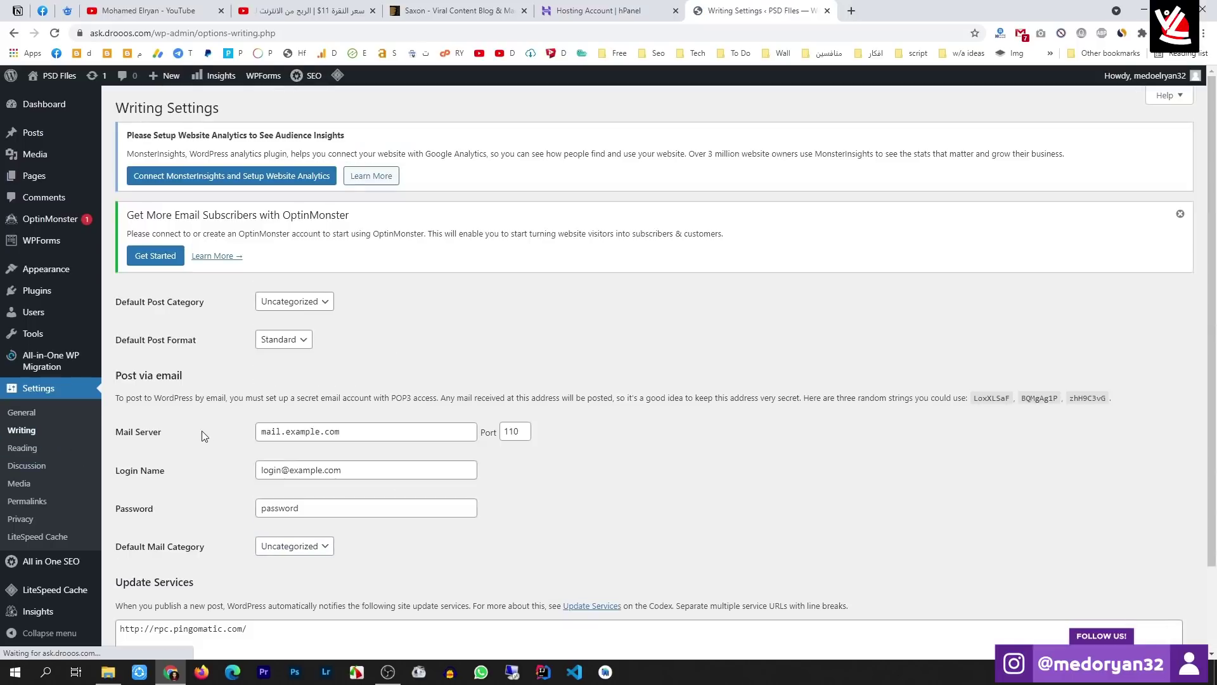
scroll(232, 419, "down", 2)
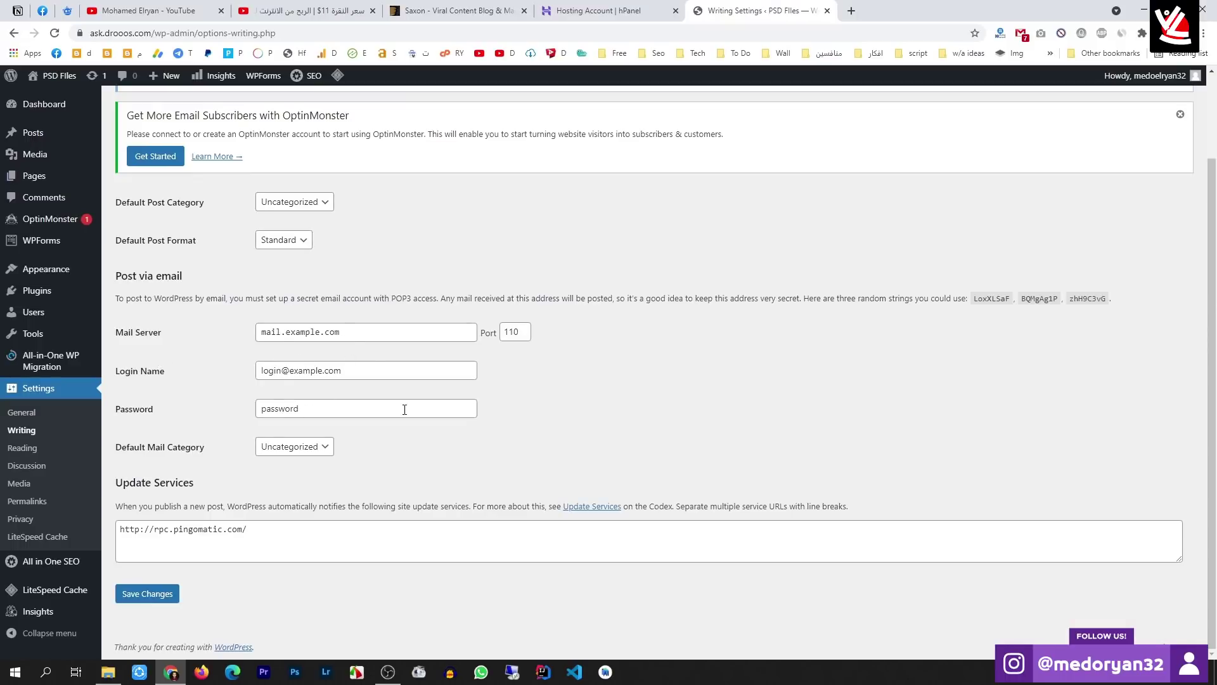
Review the Reading, Discussion and Media settings in turn without changing them
left_click(73, 451)
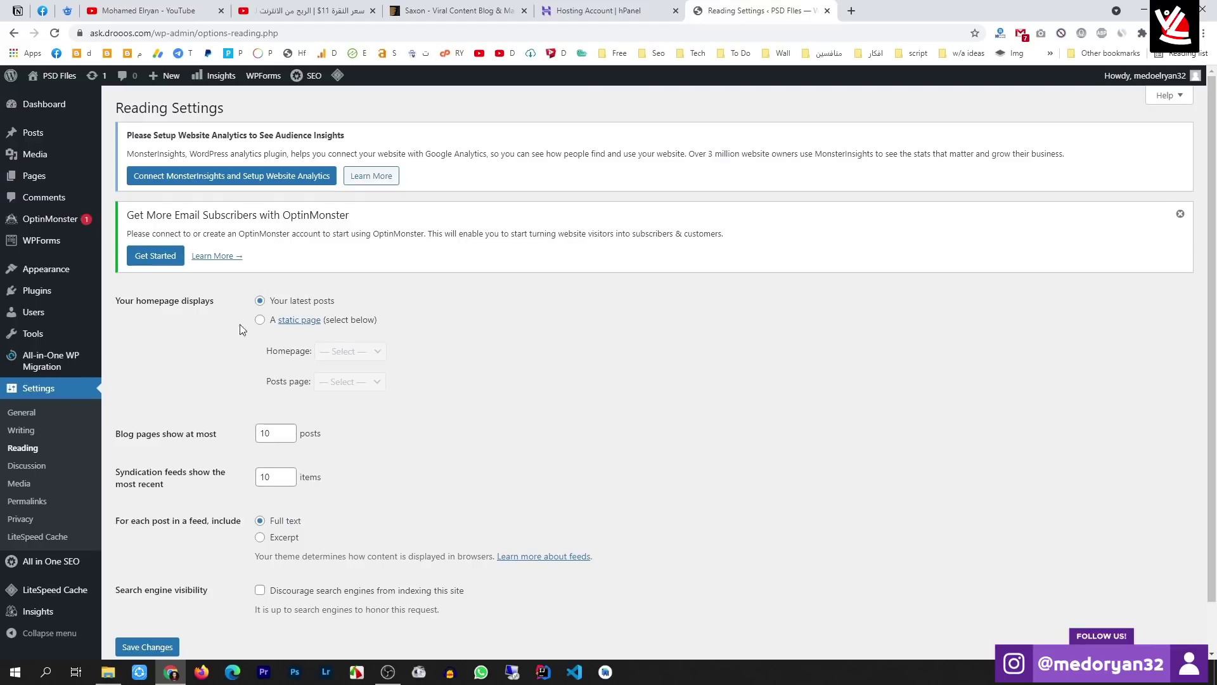
scroll(218, 340, "down", 1)
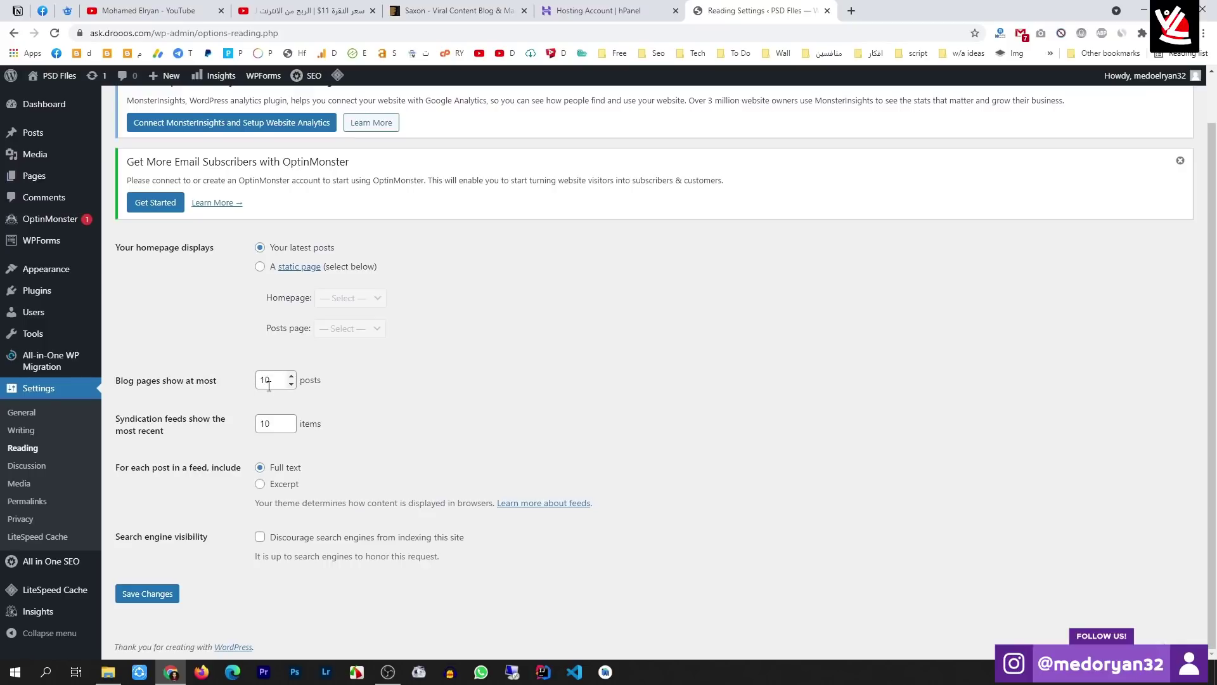
left_click(48, 470)
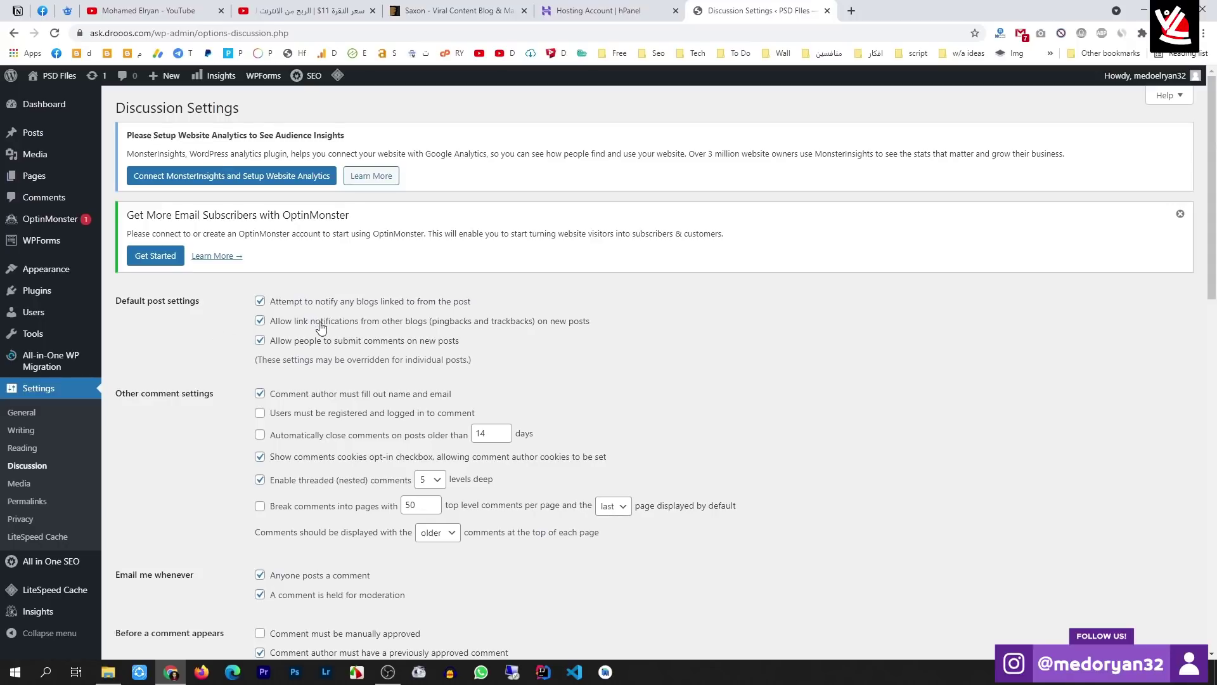
scroll(321, 327, "down", 4)
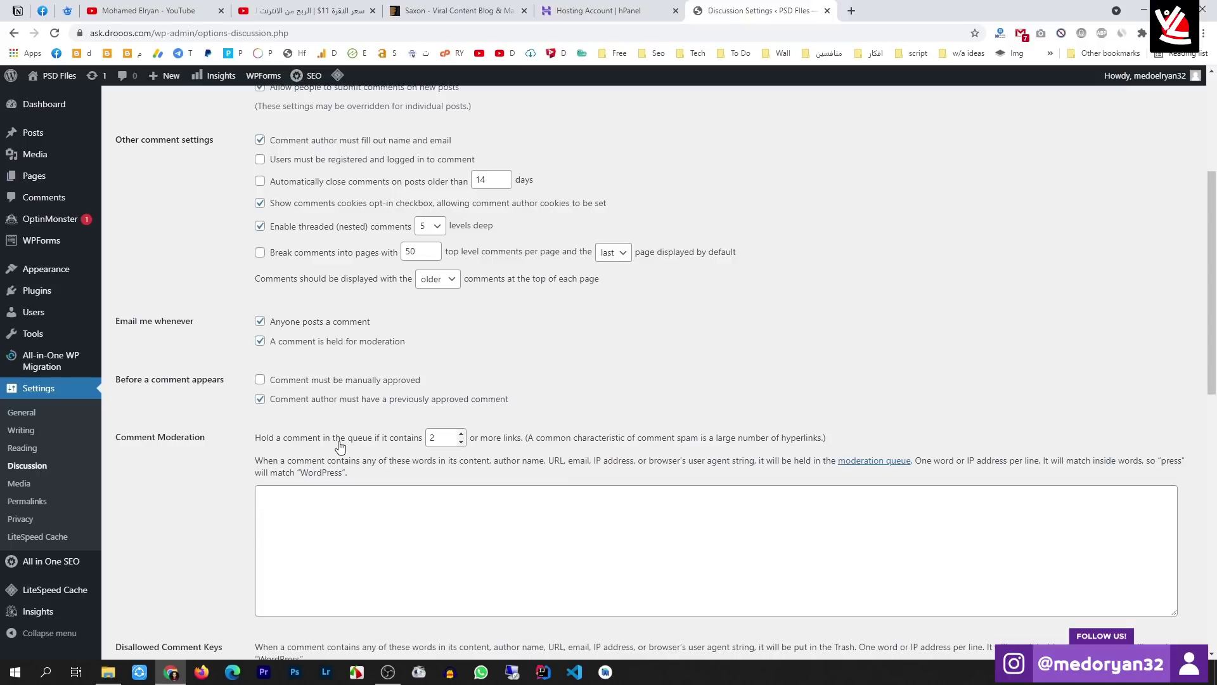
scroll(340, 448, "up", 3)
scroll(286, 540, "down", 3)
left_click(77, 489)
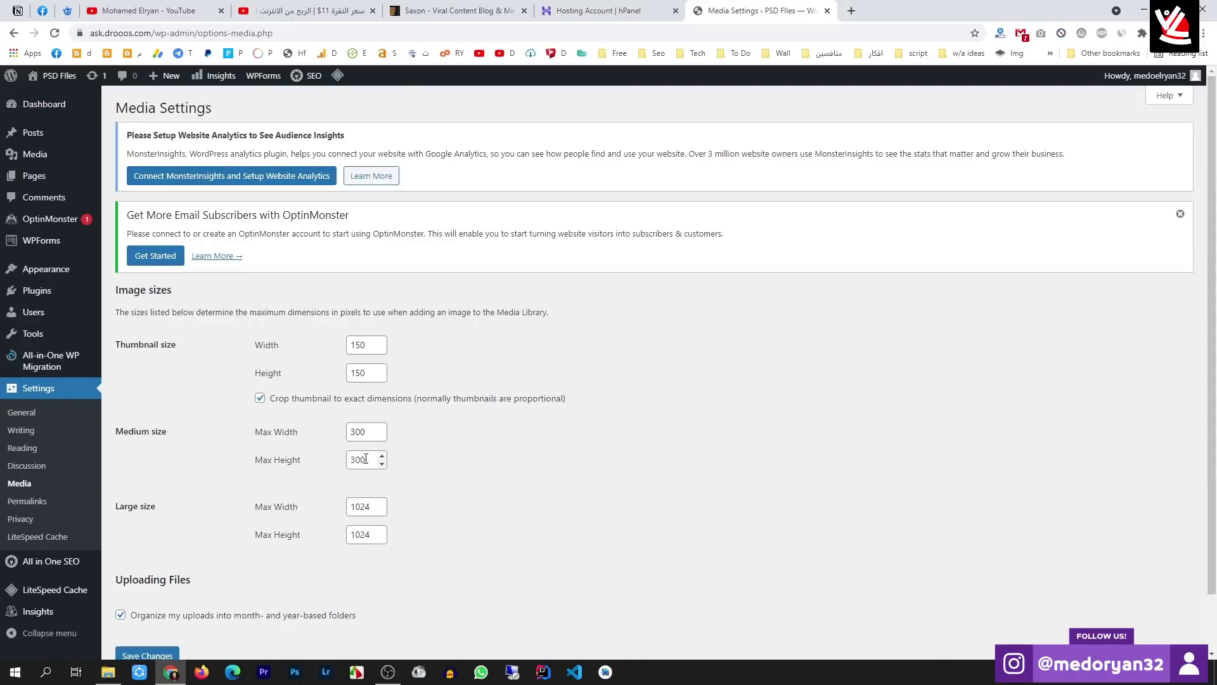
scroll(283, 499, "down", 2)
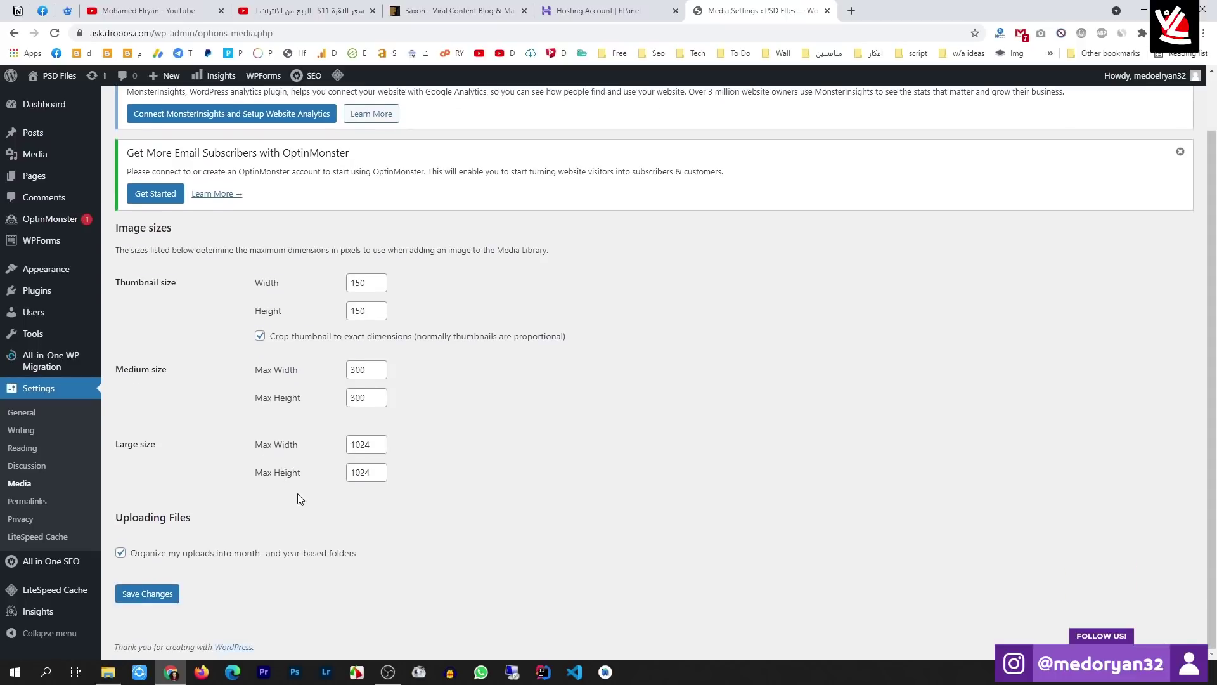
Set the site's permalink structure to Post name and save the change
left_click(58, 503)
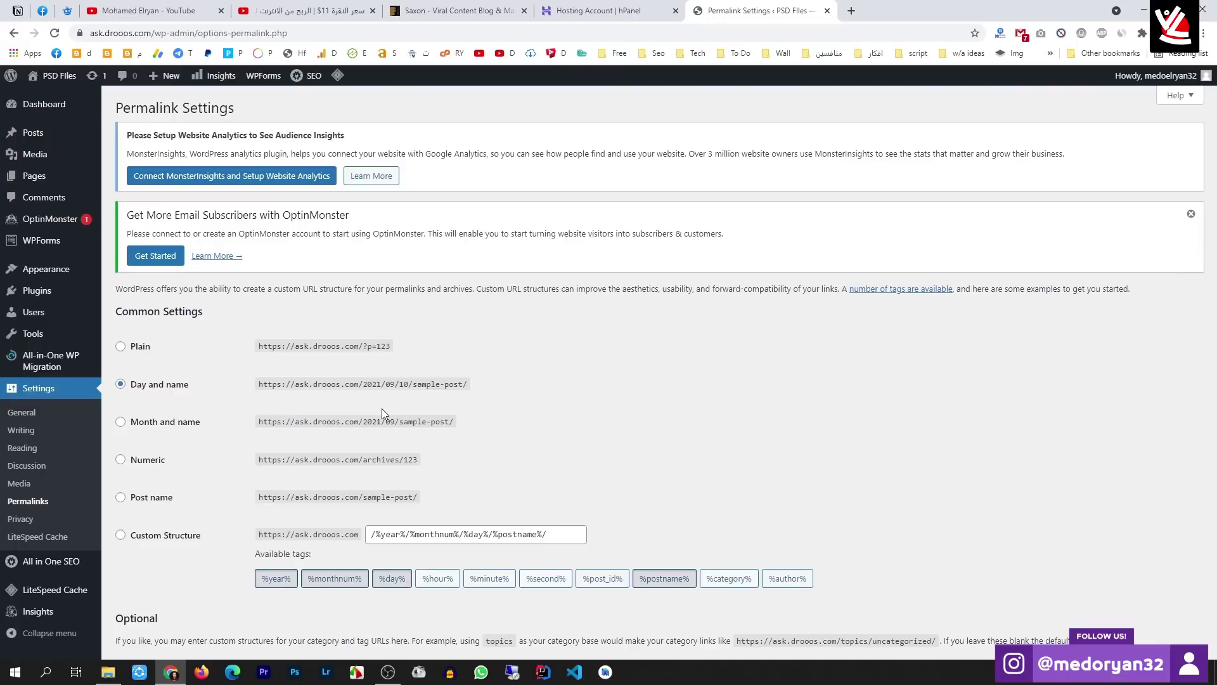
left_click(120, 501)
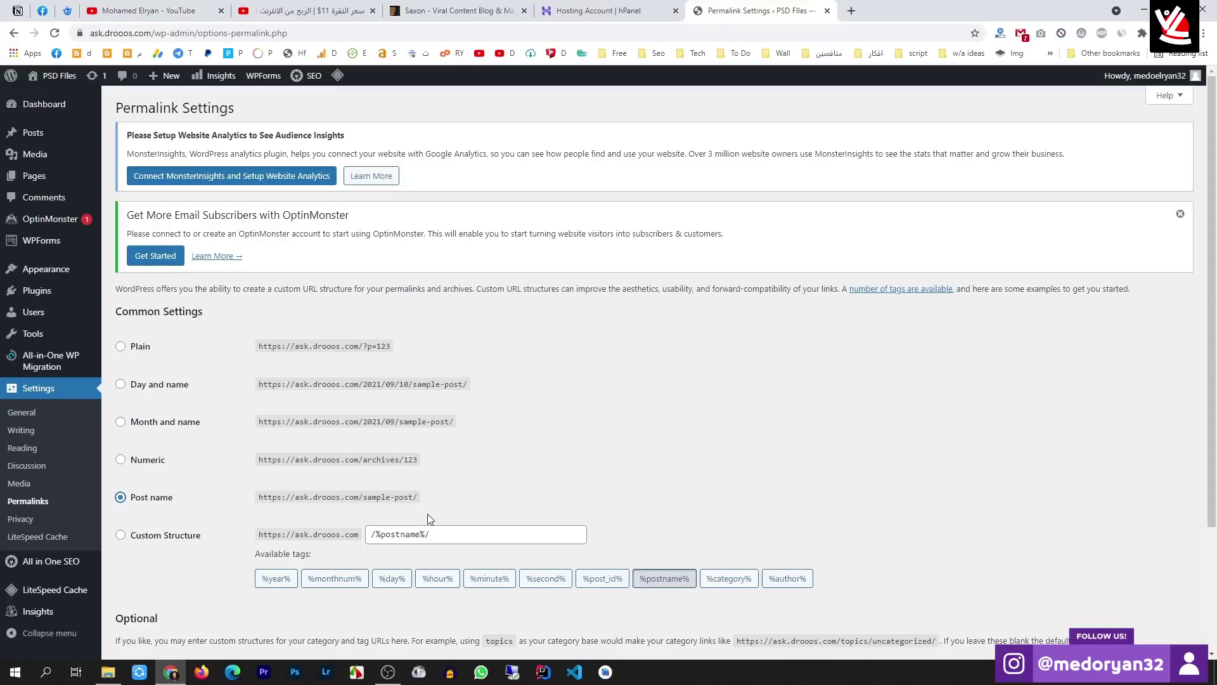
left_click(460, 11)
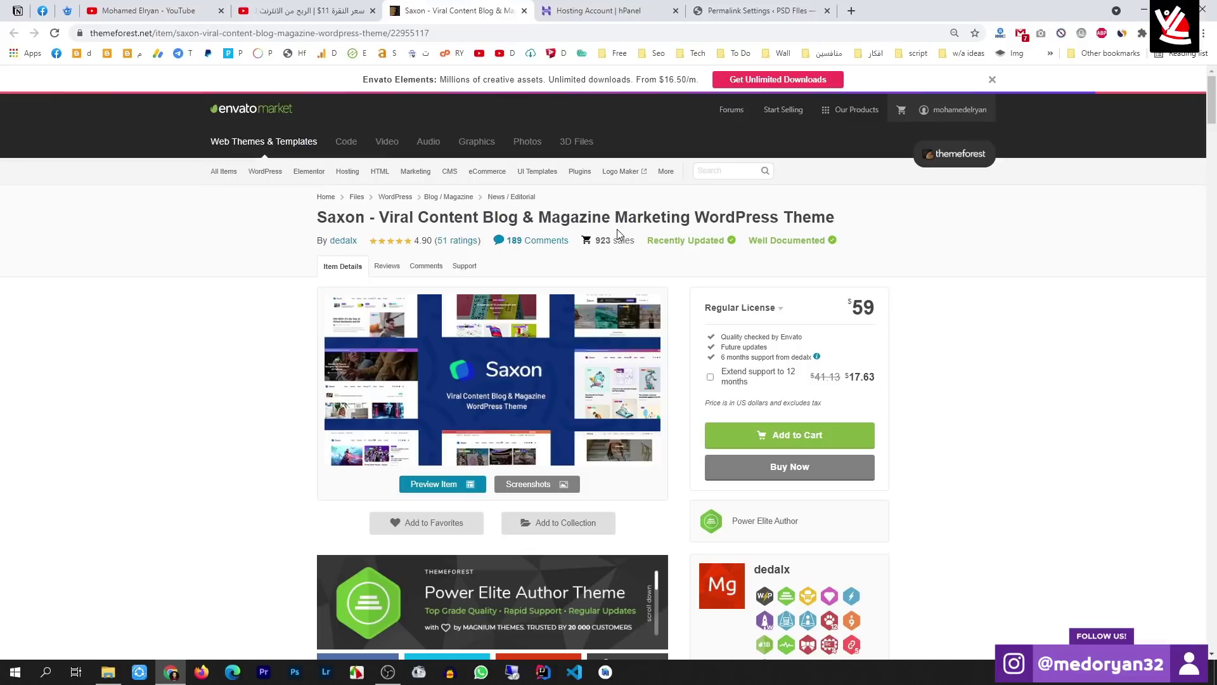
left_click(774, 9)
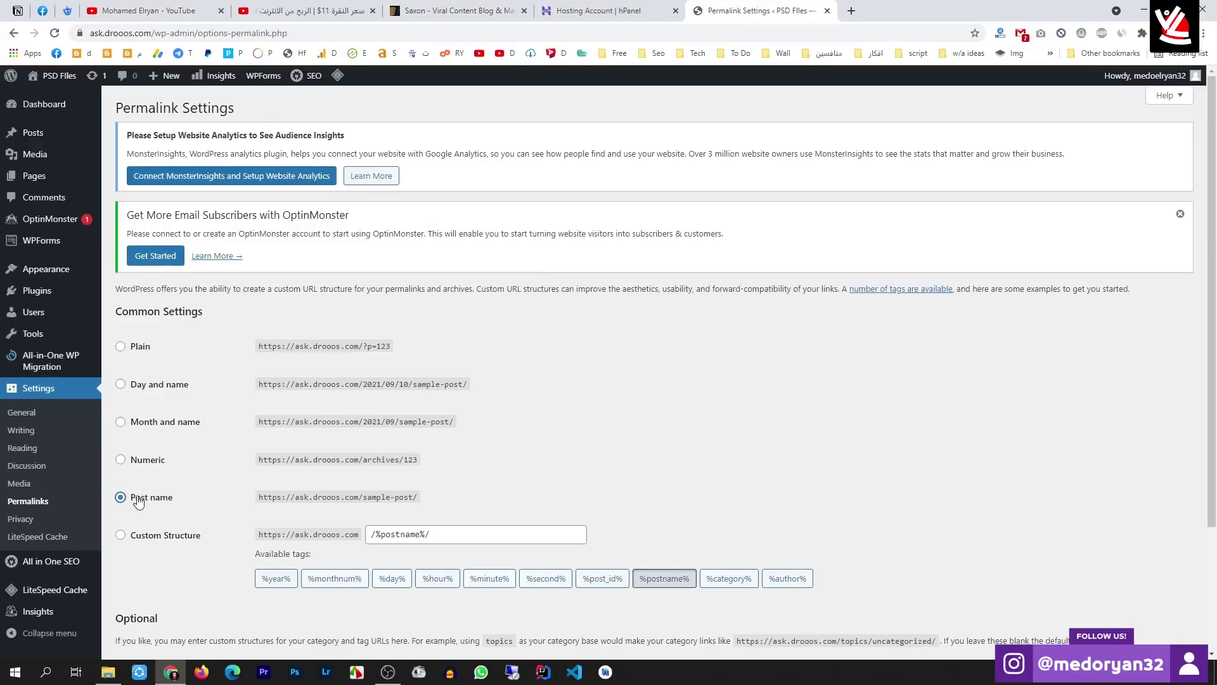
scroll(139, 502, "down", 3)
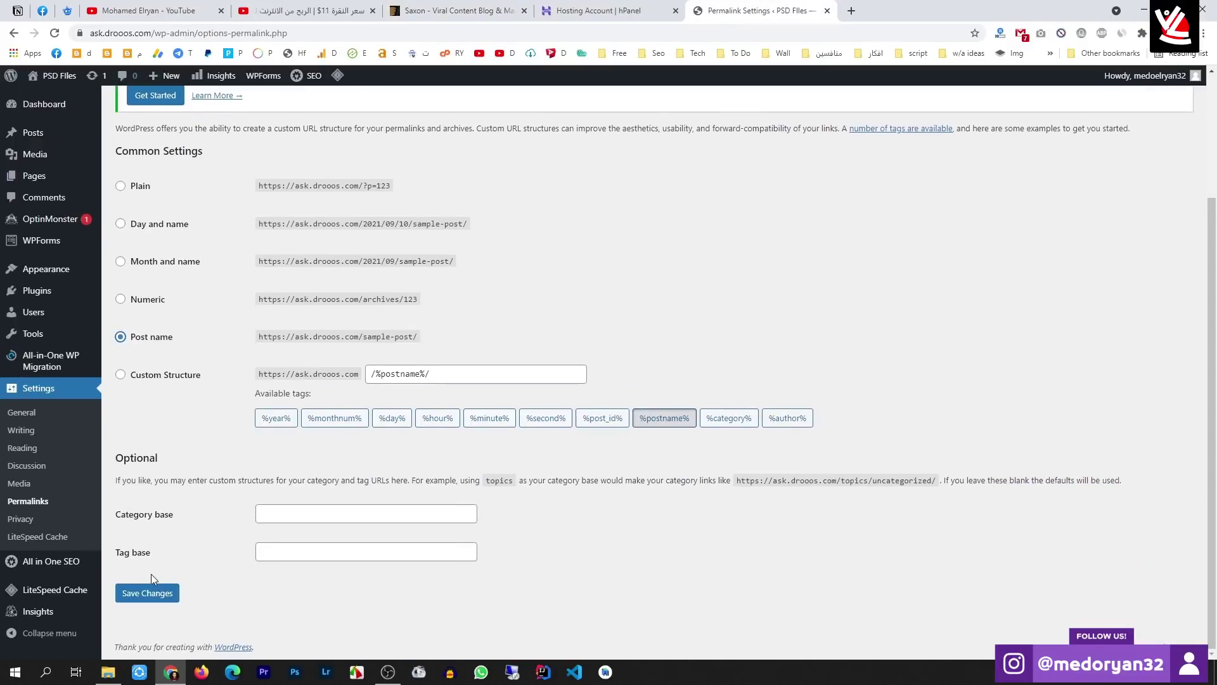
left_click(153, 591)
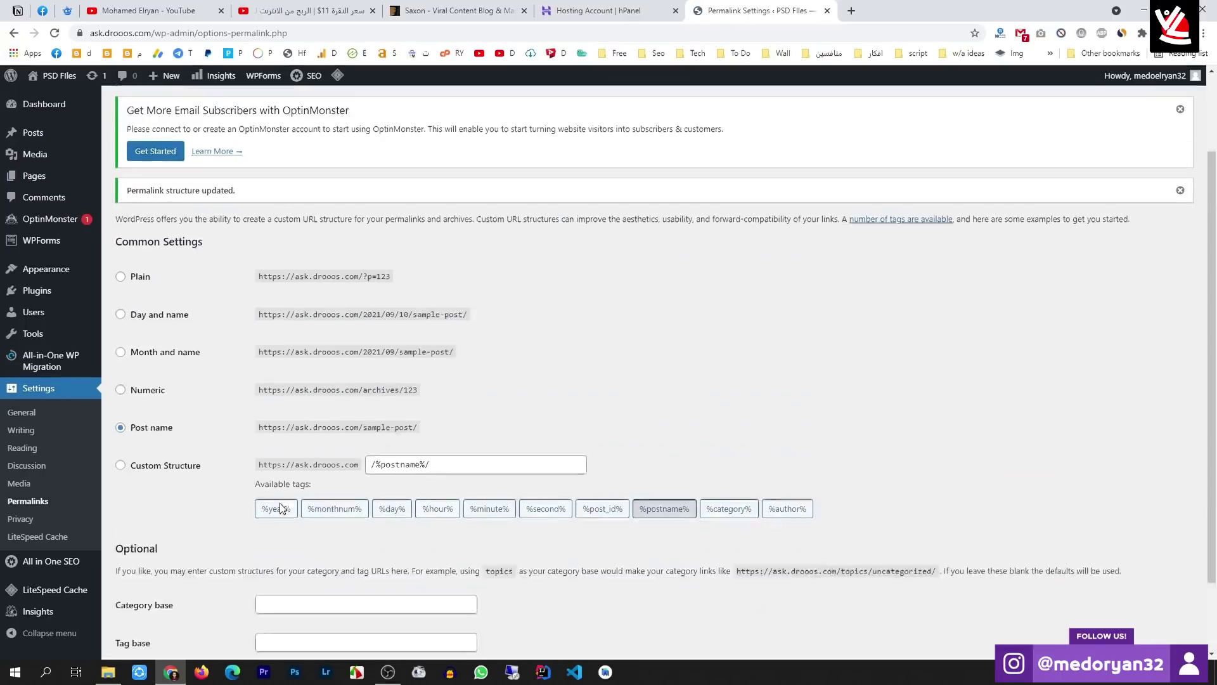
scroll(281, 507, "down", 2)
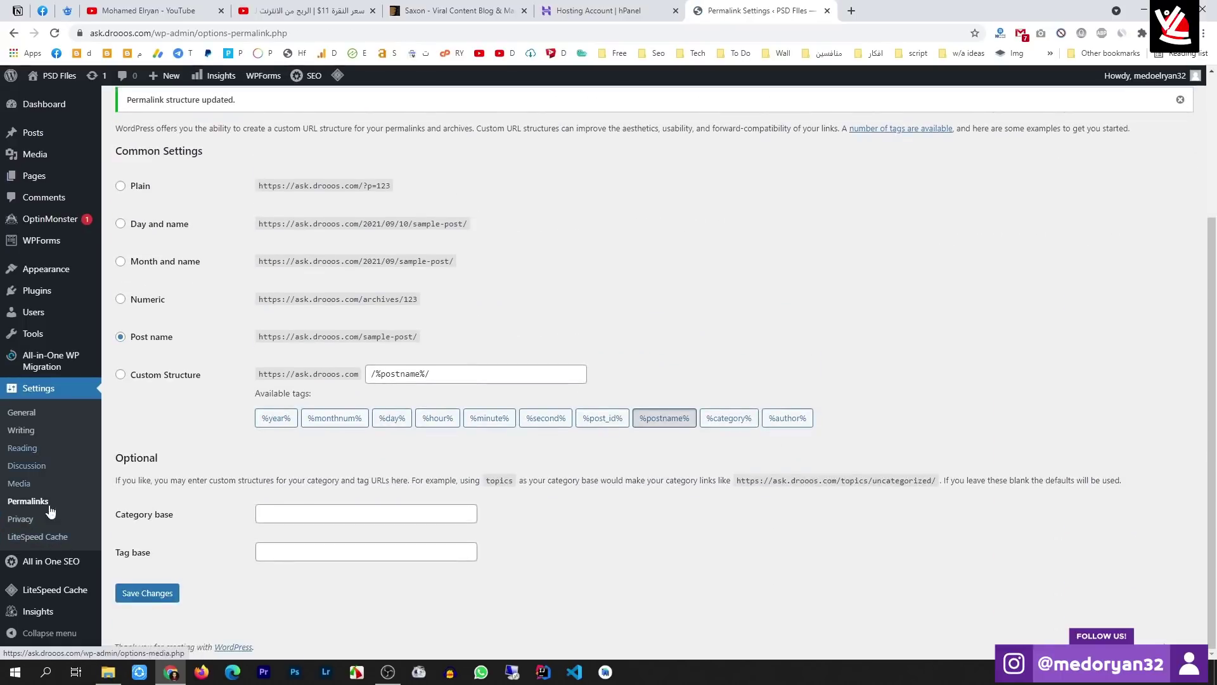
scroll(593, 356, "up", 3)
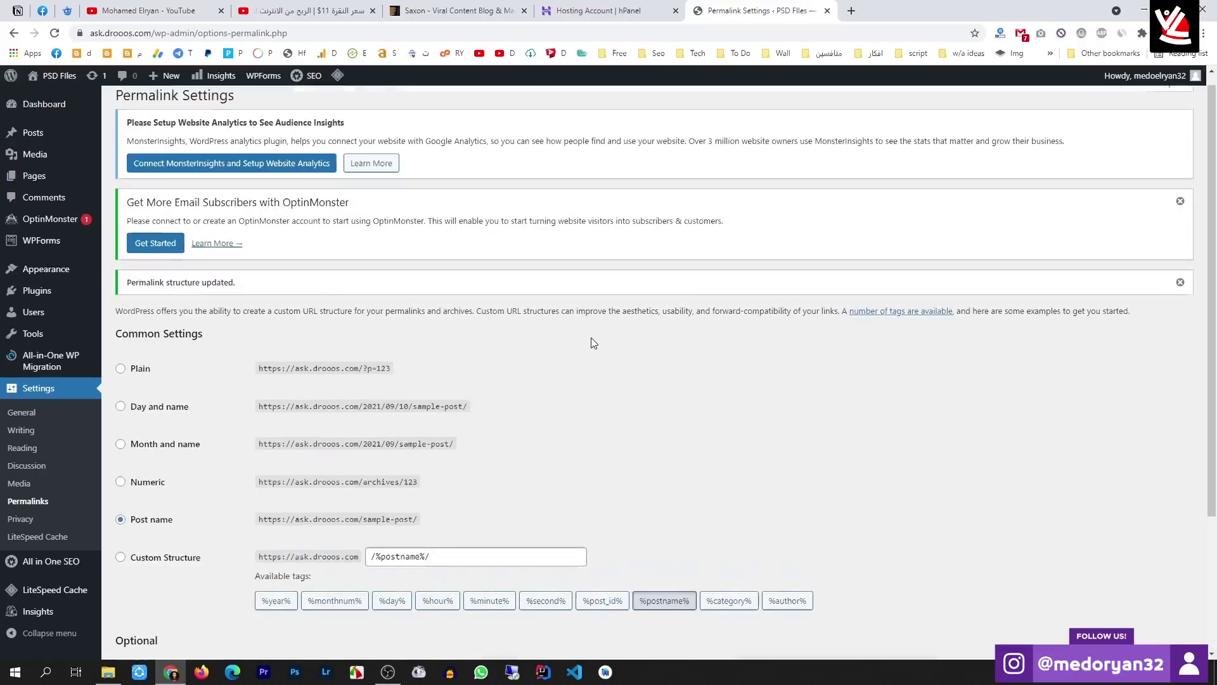
Open the upload form for adding a new theme in .zip format
mouse_move(47, 272)
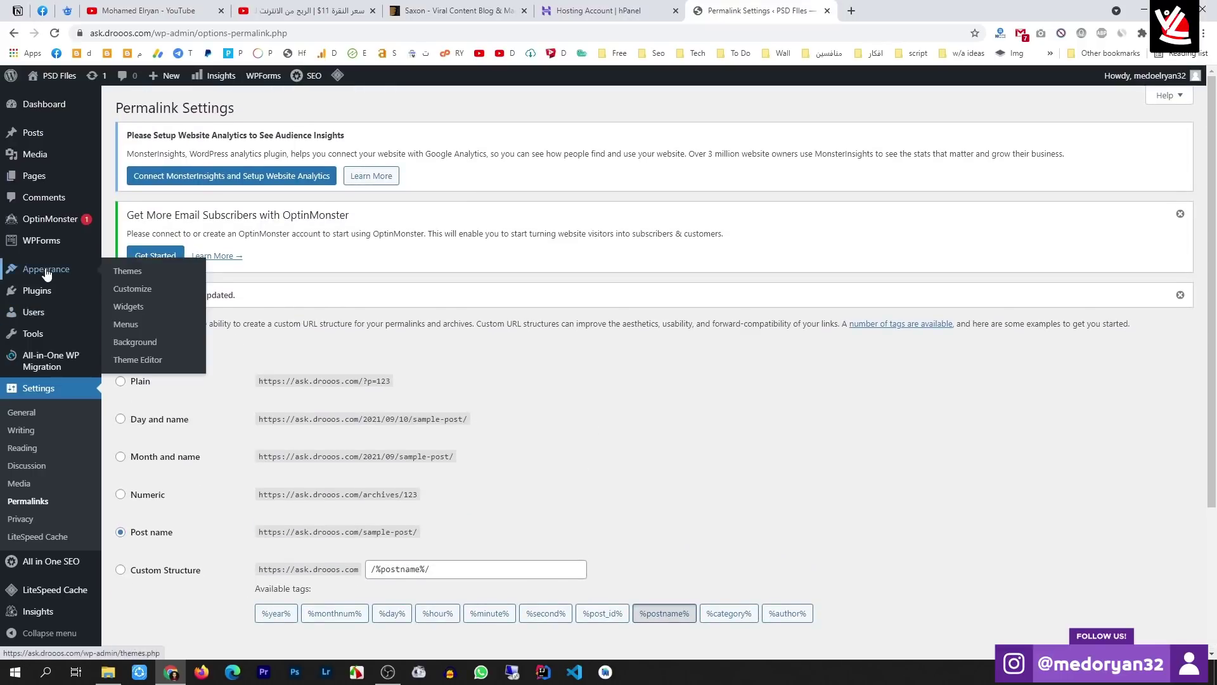
left_click(115, 272)
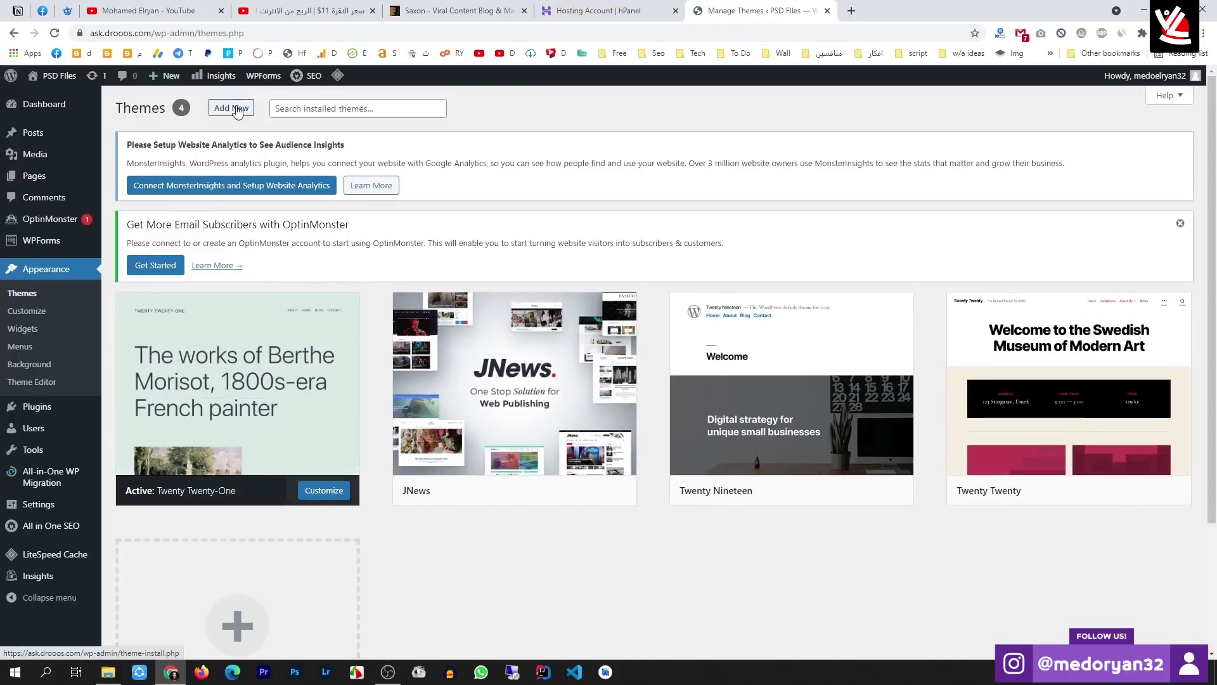
left_click(236, 109)
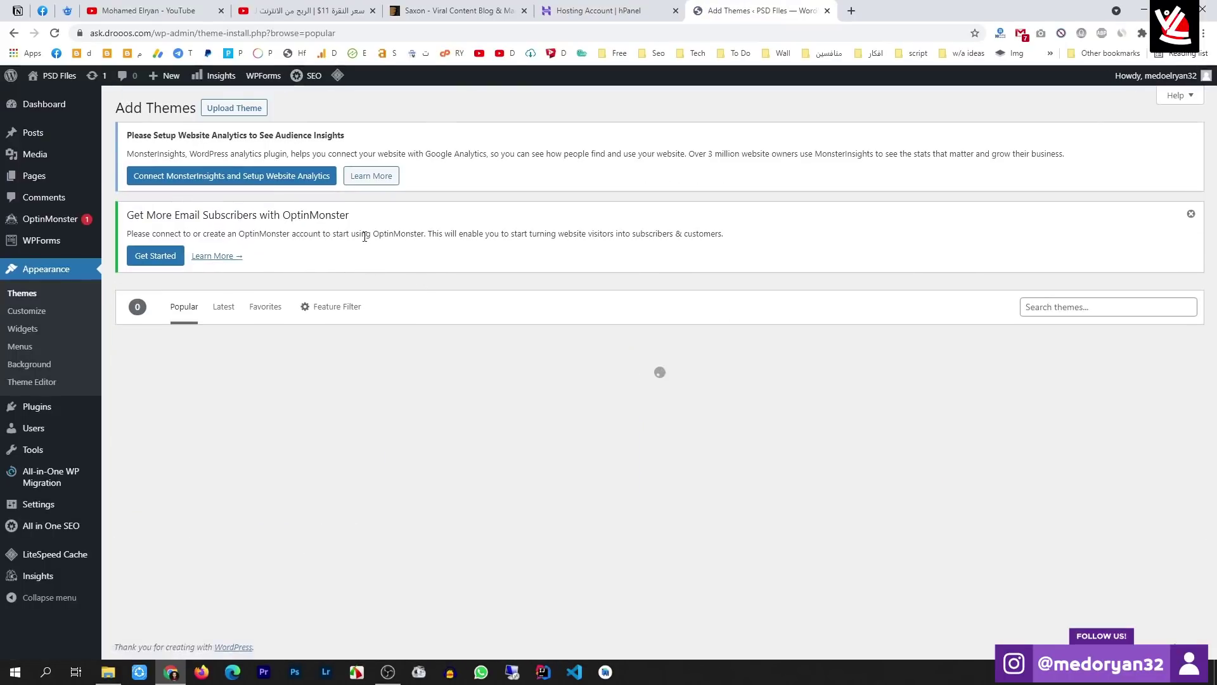
left_click(251, 111)
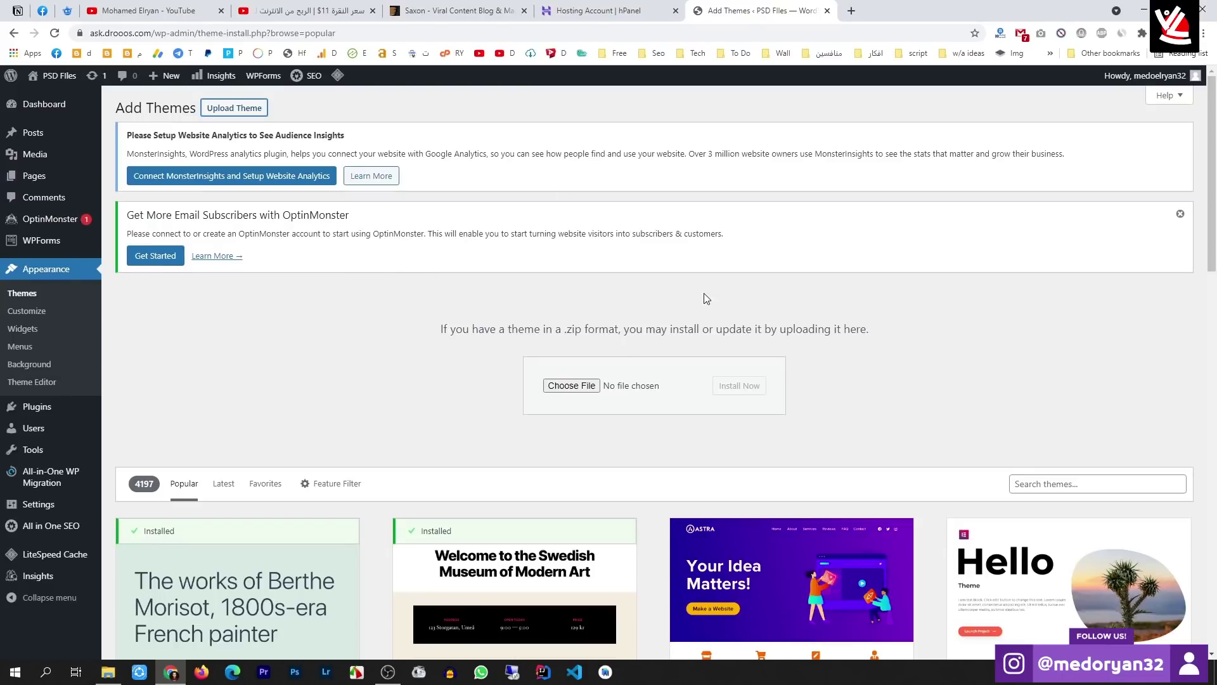
Look at the Saxon theme's ThemeForest page and the Hostinger hosting account, and return to the WordPress theme upload form
left_click(436, 10)
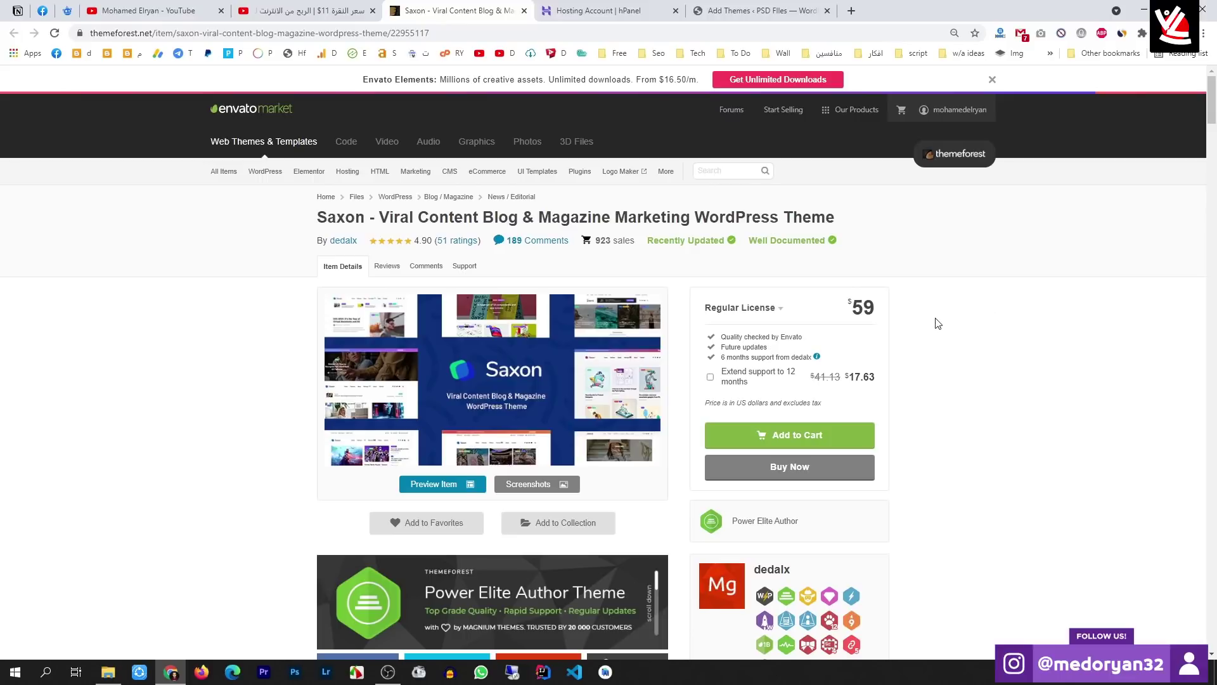
left_click(42, 10)
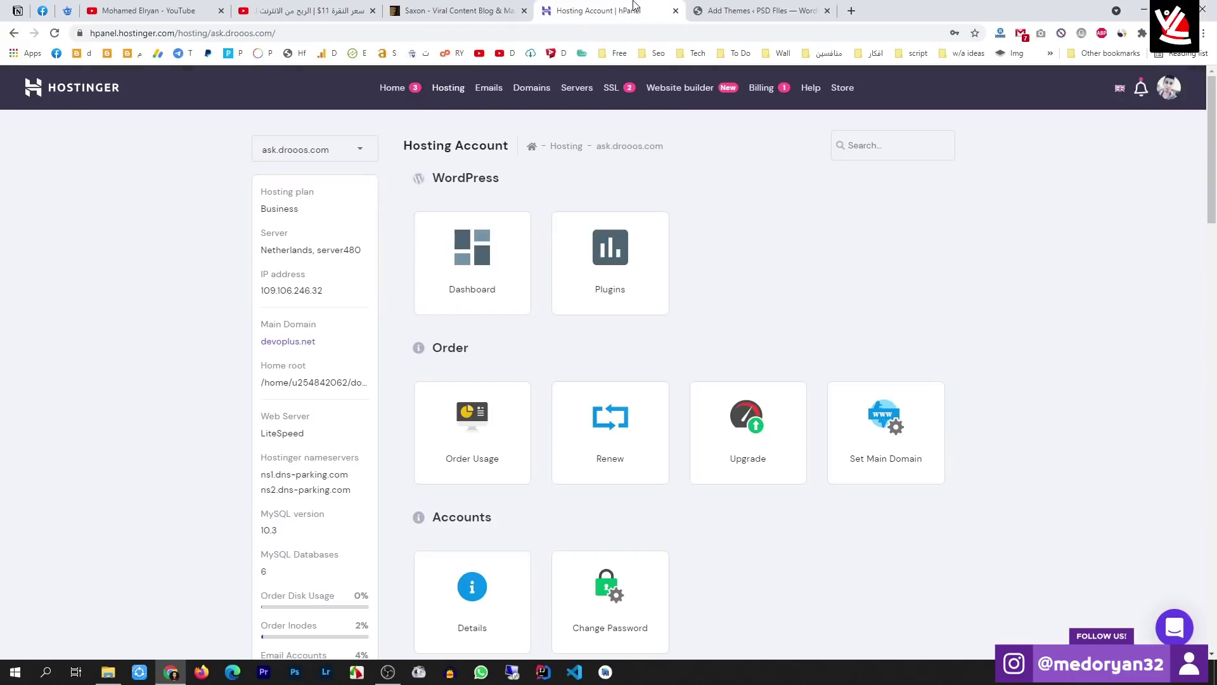
left_click(634, 10)
left_click(706, 5)
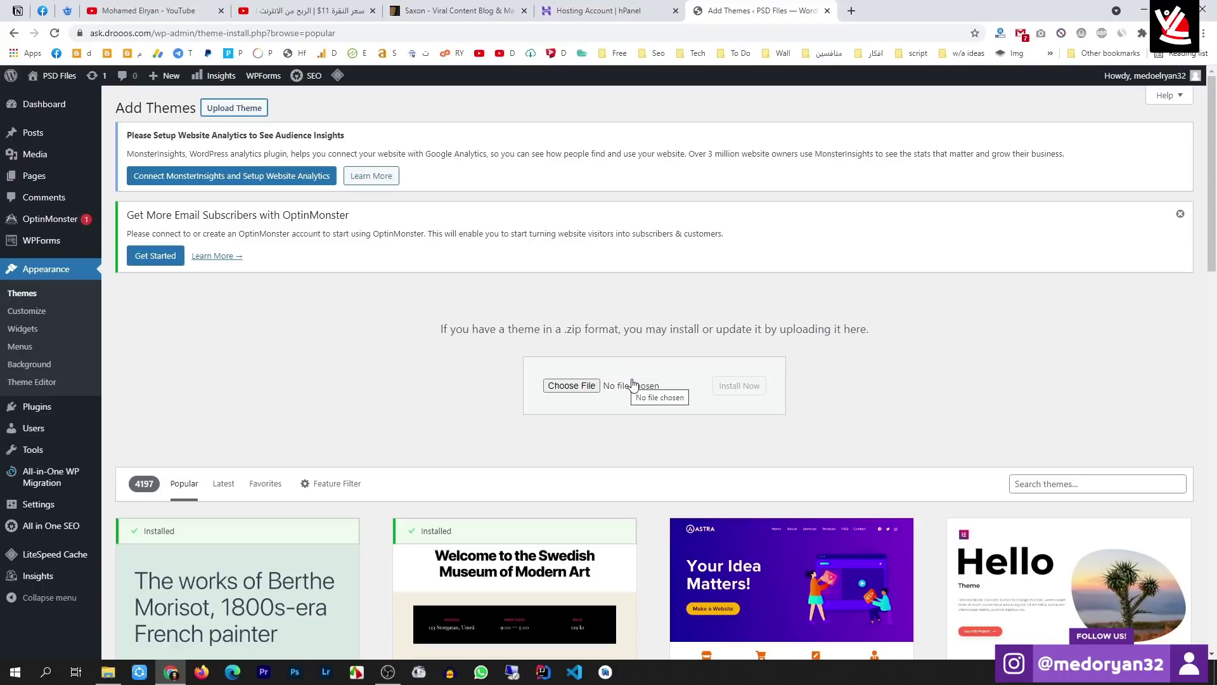
Install the Saxon theme from the saxon zip file on the Desktop and activate it on the site
left_click(571, 386)
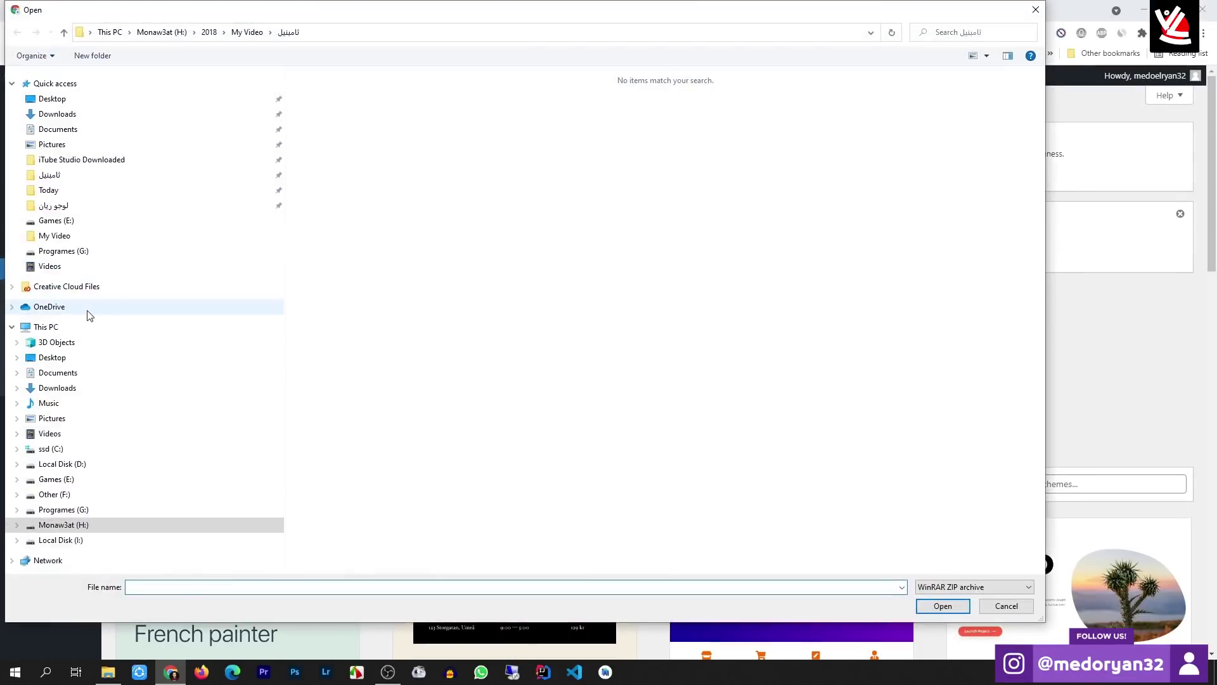
left_click(69, 358)
double_click(850, 155)
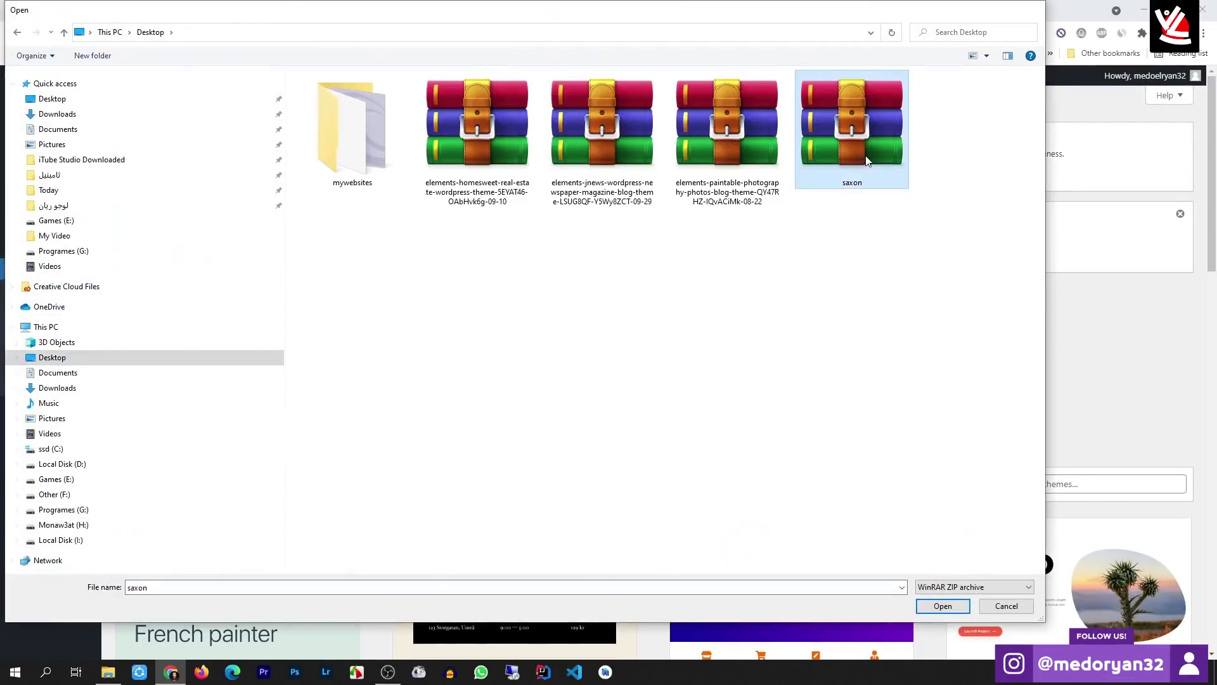
left_click(726, 392)
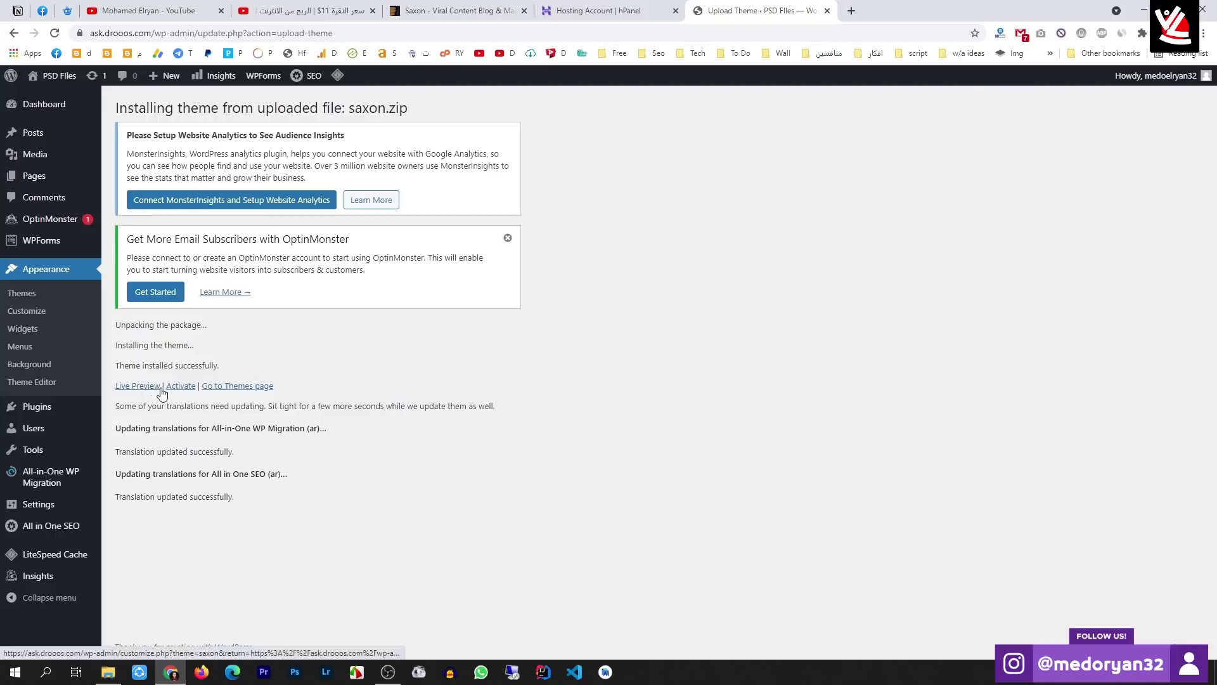
left_click(508, 238)
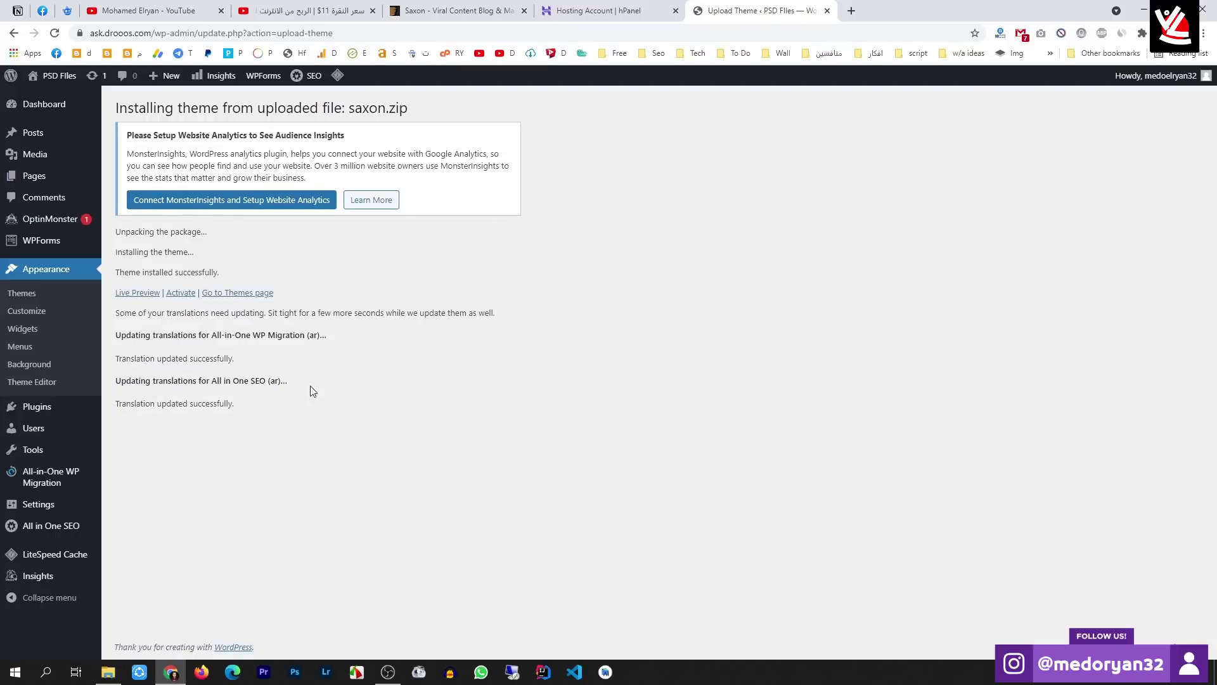
left_click(189, 298)
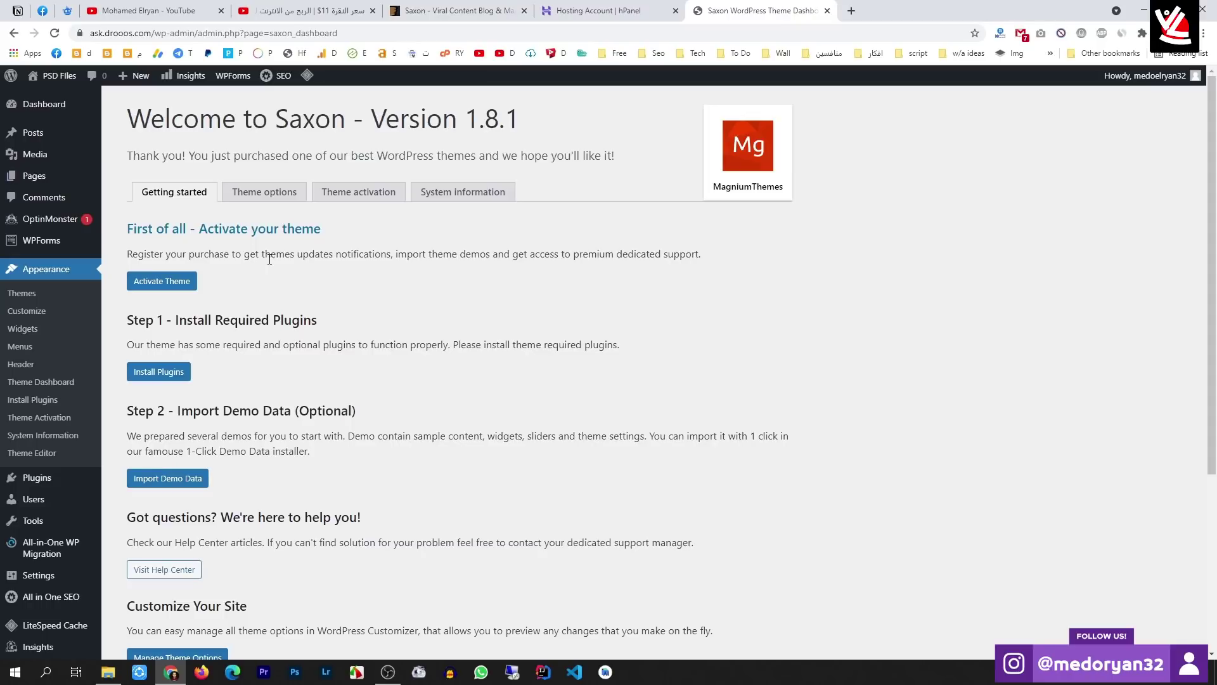
Register the Saxon theme purchase through its theme activation and close the outdated theme dashboard tab
left_click(160, 285)
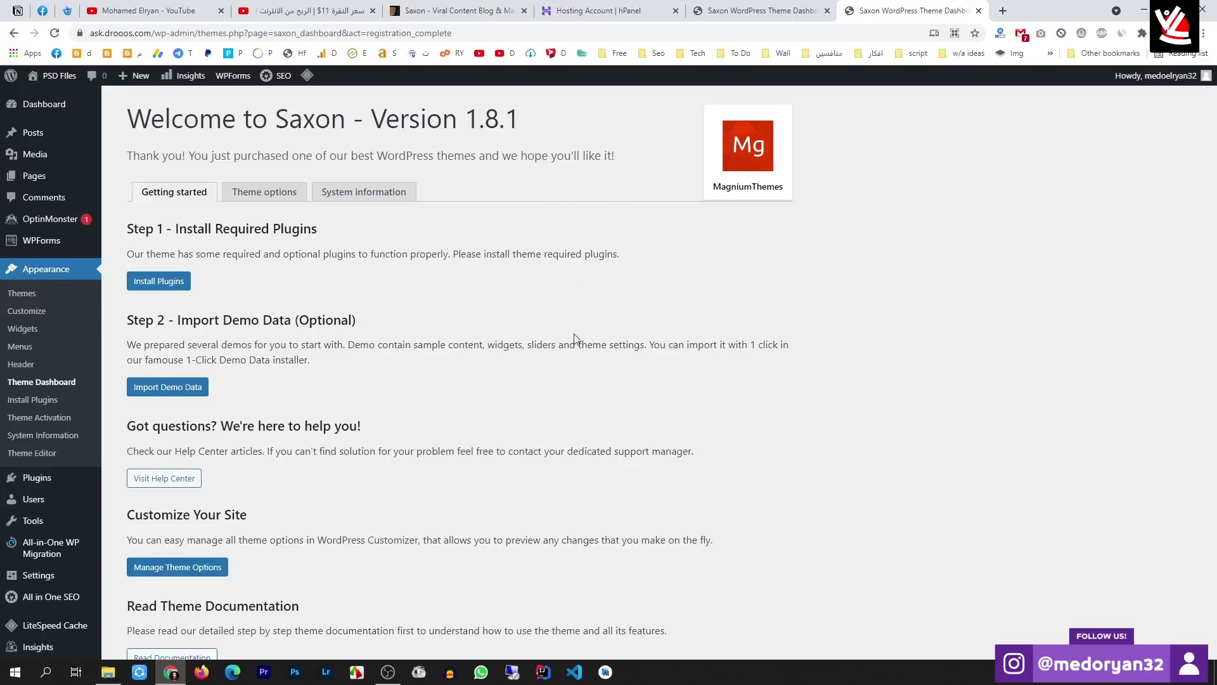
key("ctrl+shift+Tab")
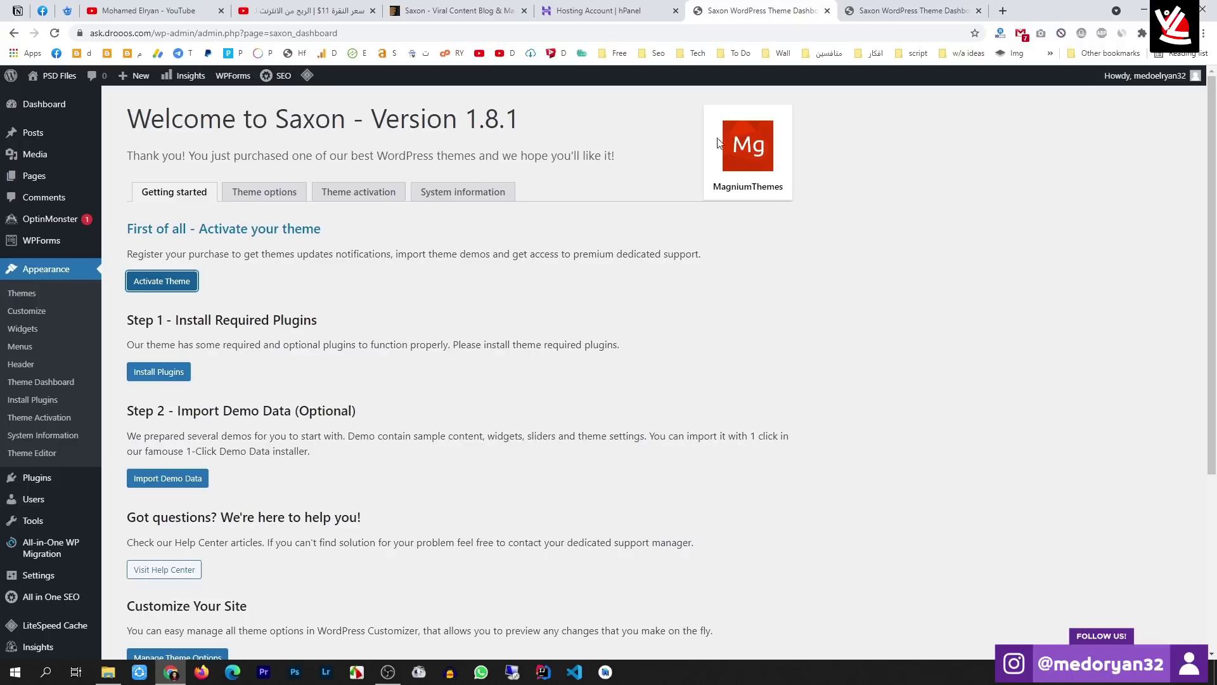
left_click(828, 11)
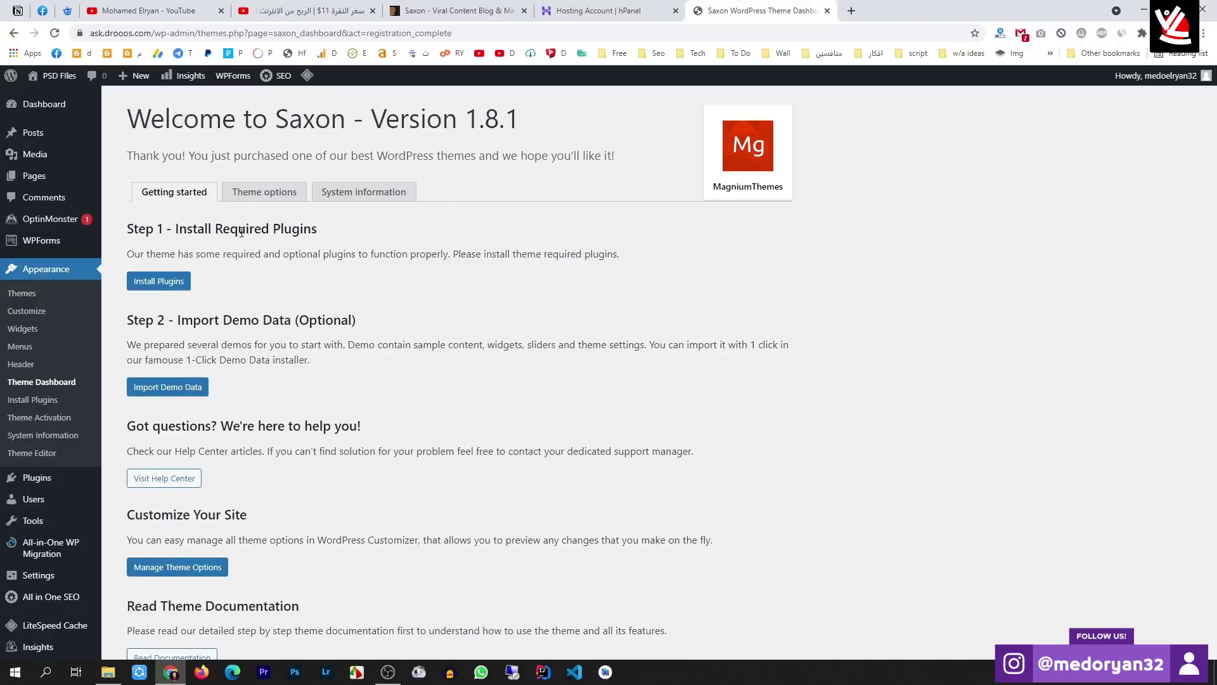
Bulk install all the required and recommended plugins of the Saxon theme and return to the required plugins installer
left_click(165, 285)
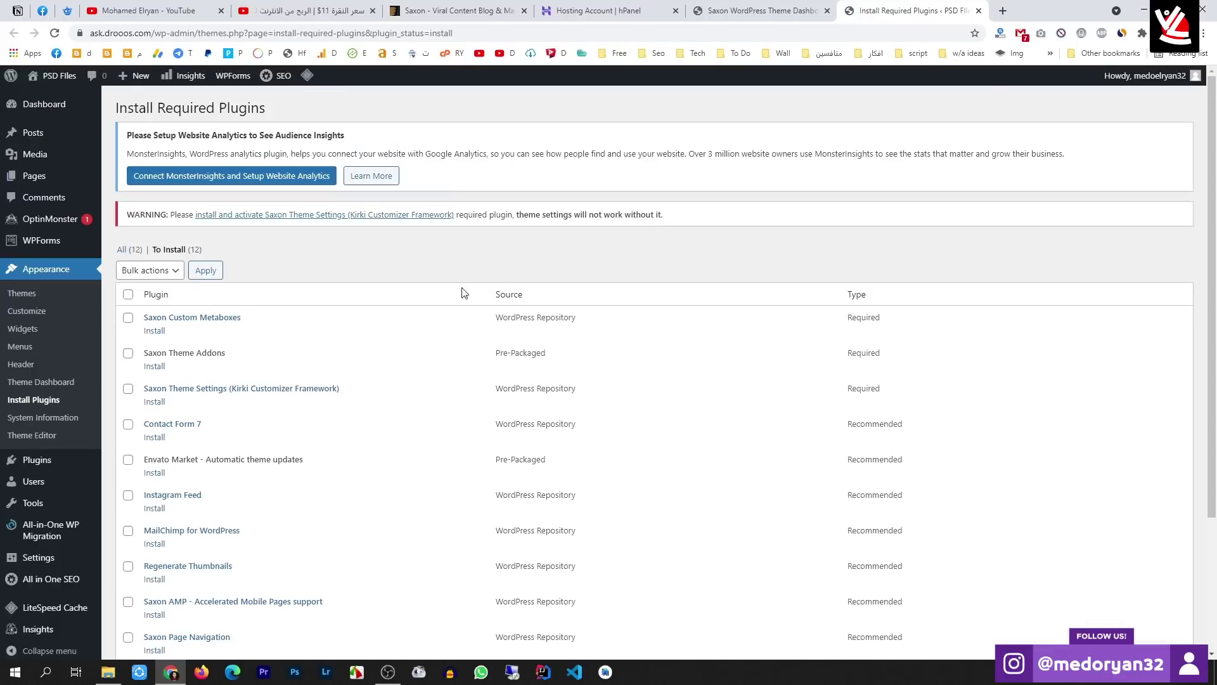
left_click(129, 297)
left_click(175, 272)
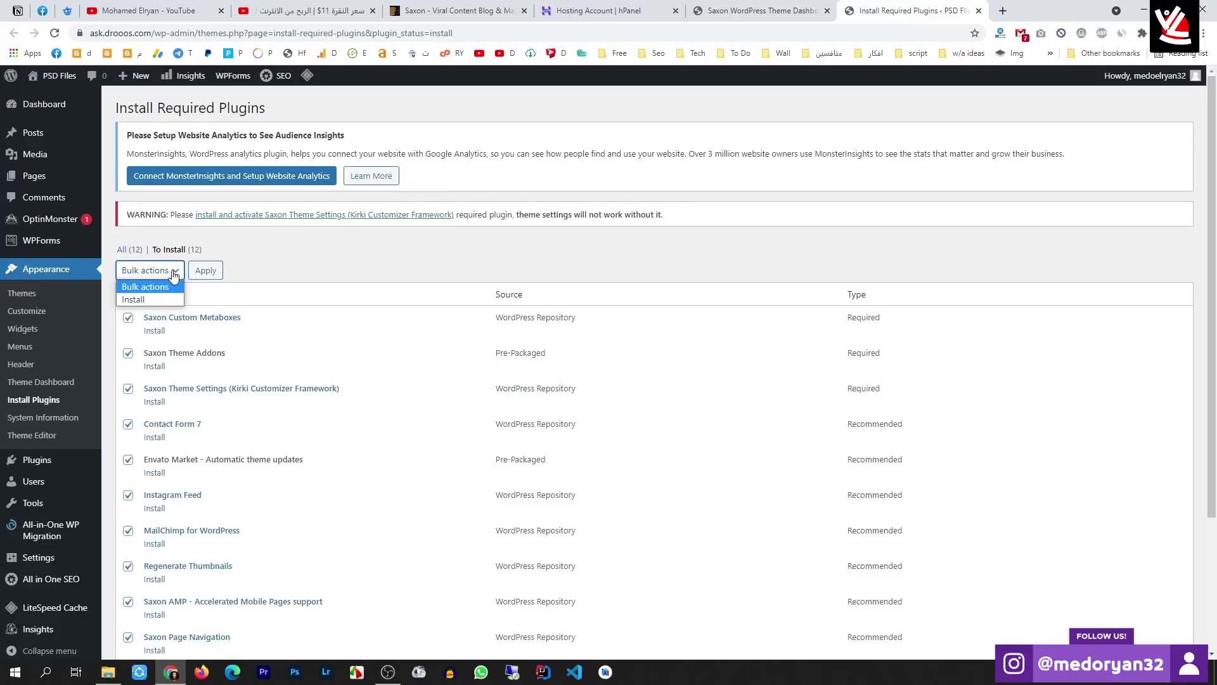
left_click(158, 298)
left_click(203, 272)
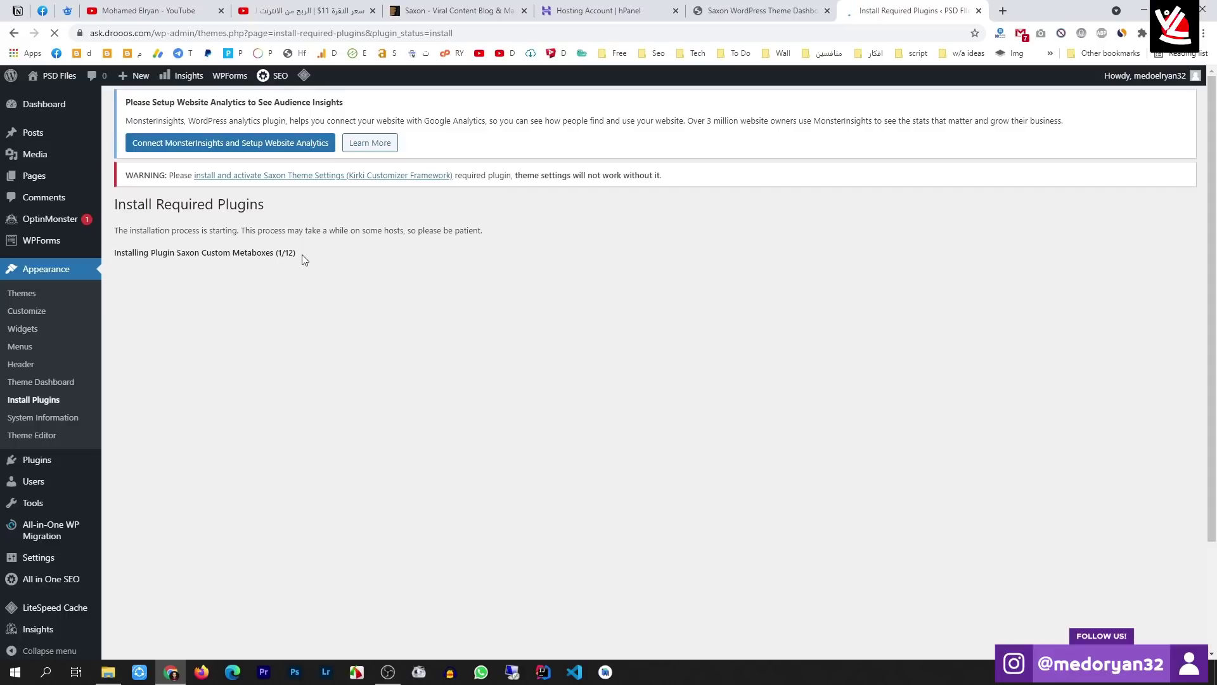
scroll(553, 511, "down", 5)
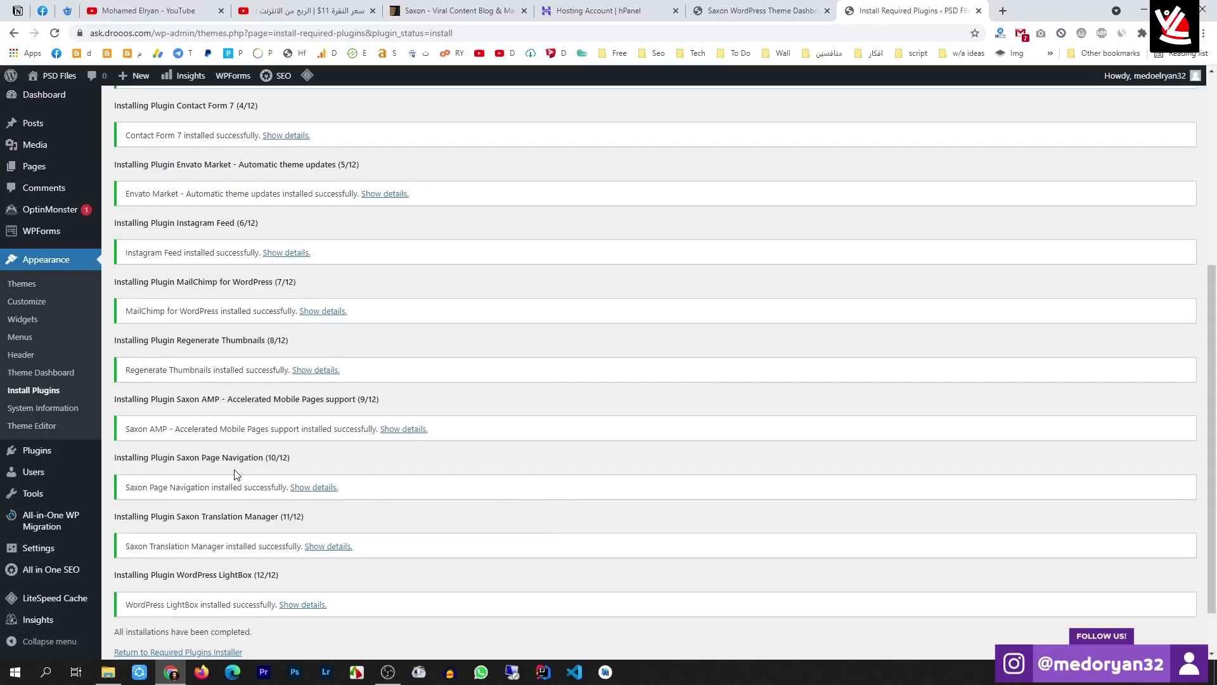
scroll(246, 486, "down", 1)
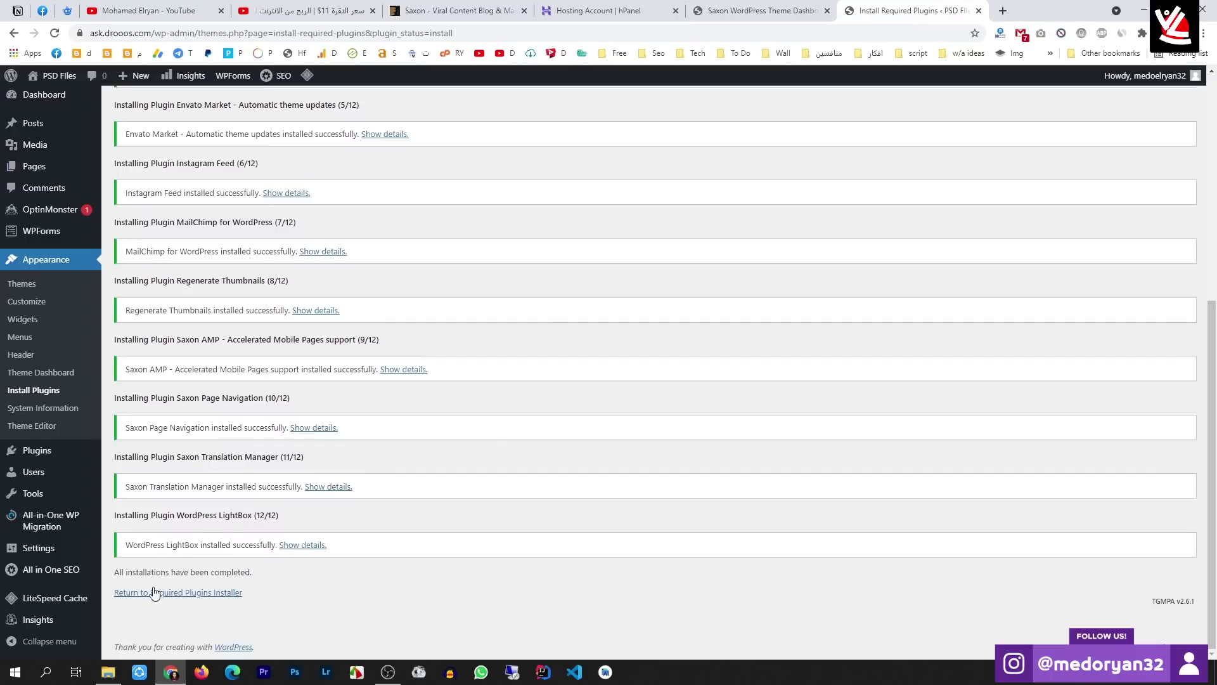
left_click(182, 594)
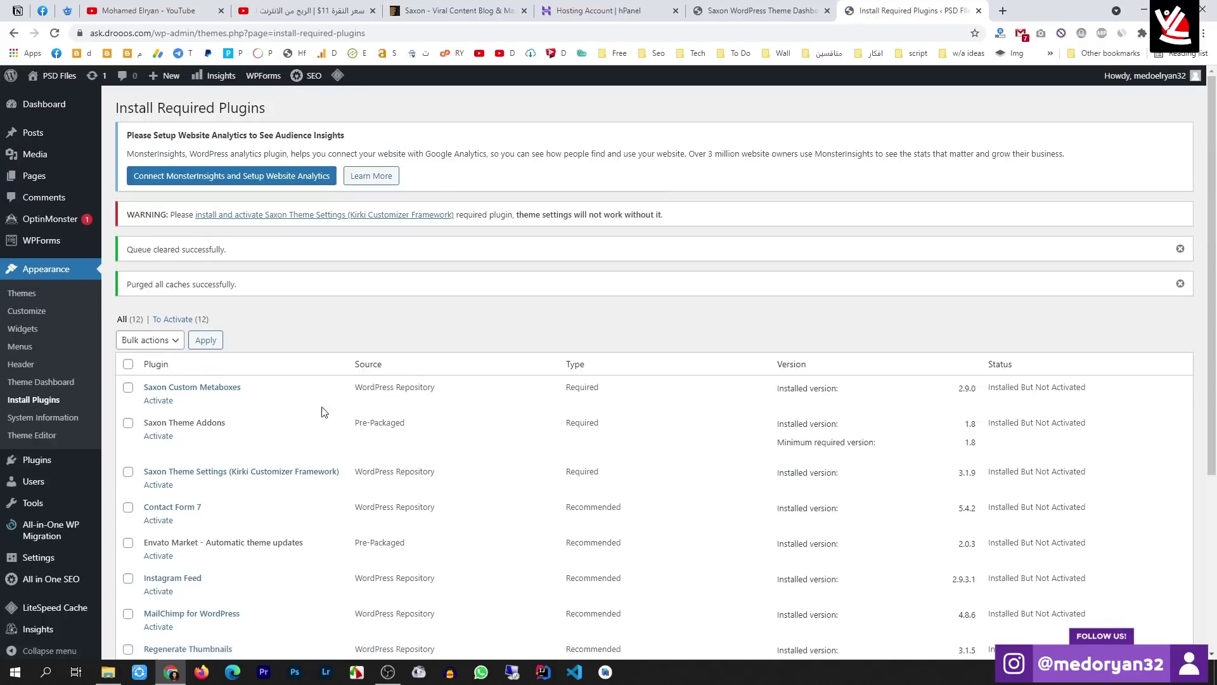
Bulk activate all the installed Saxon plugins, then close the finished installer tab and return to the Saxon theme dashboard
left_click(128, 364)
left_click(171, 343)
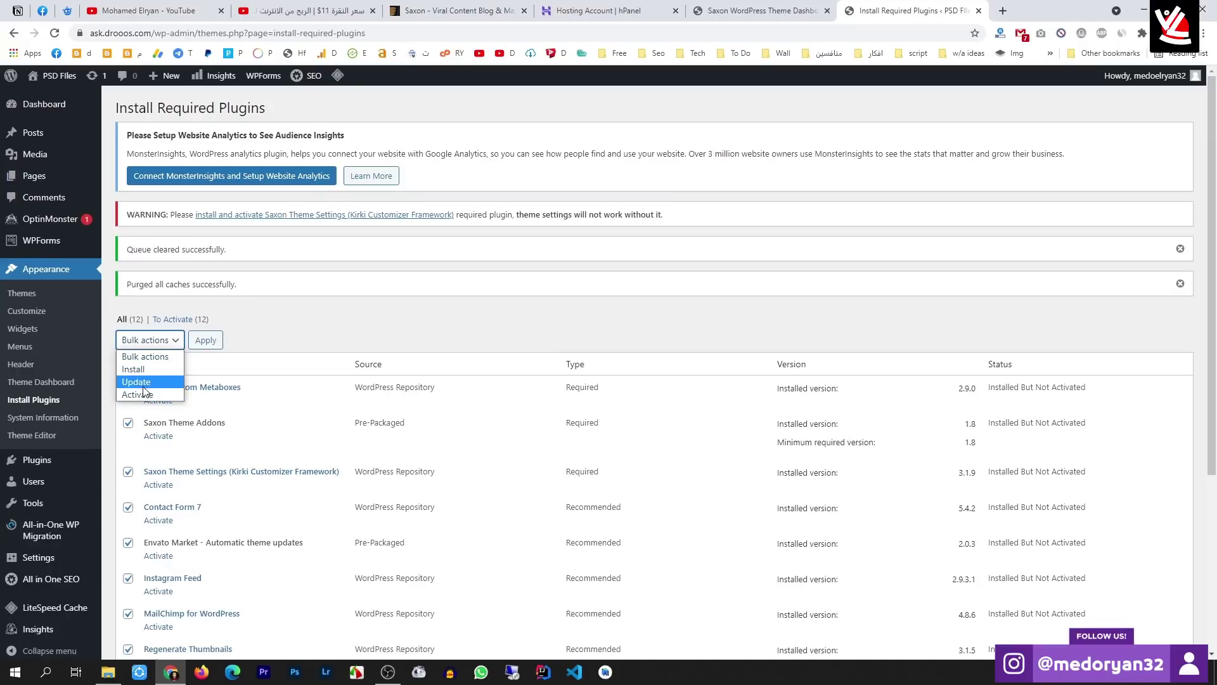
left_click(138, 394)
left_click(208, 346)
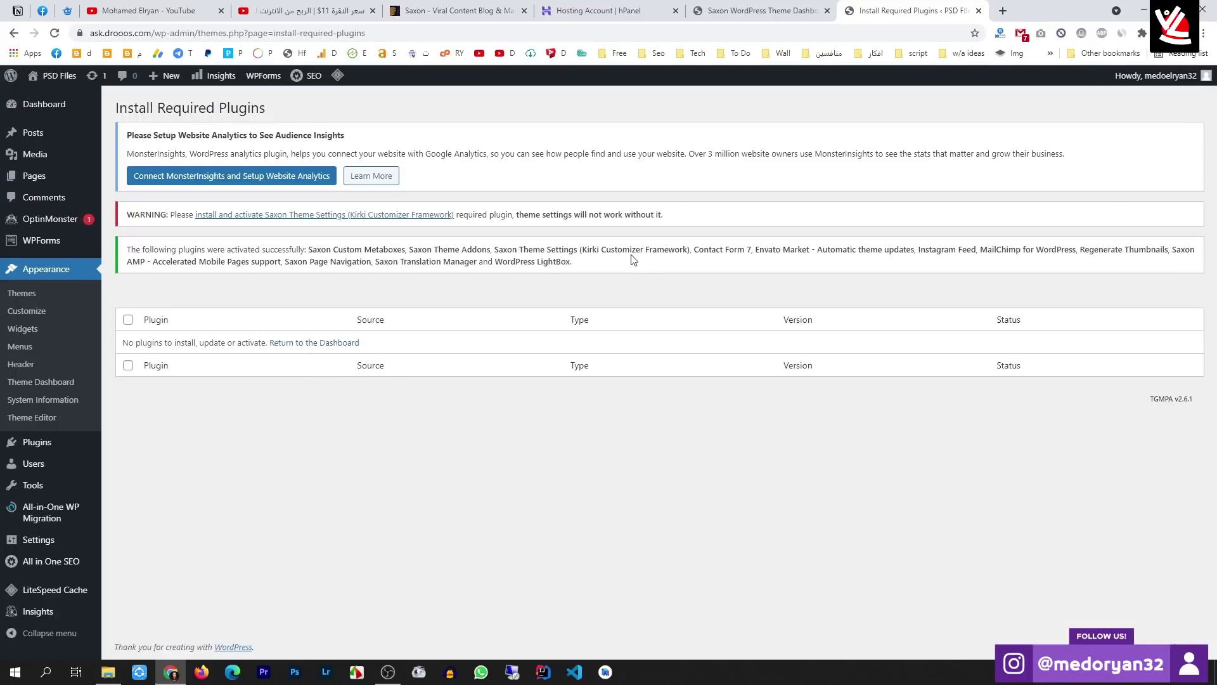
left_click(343, 346)
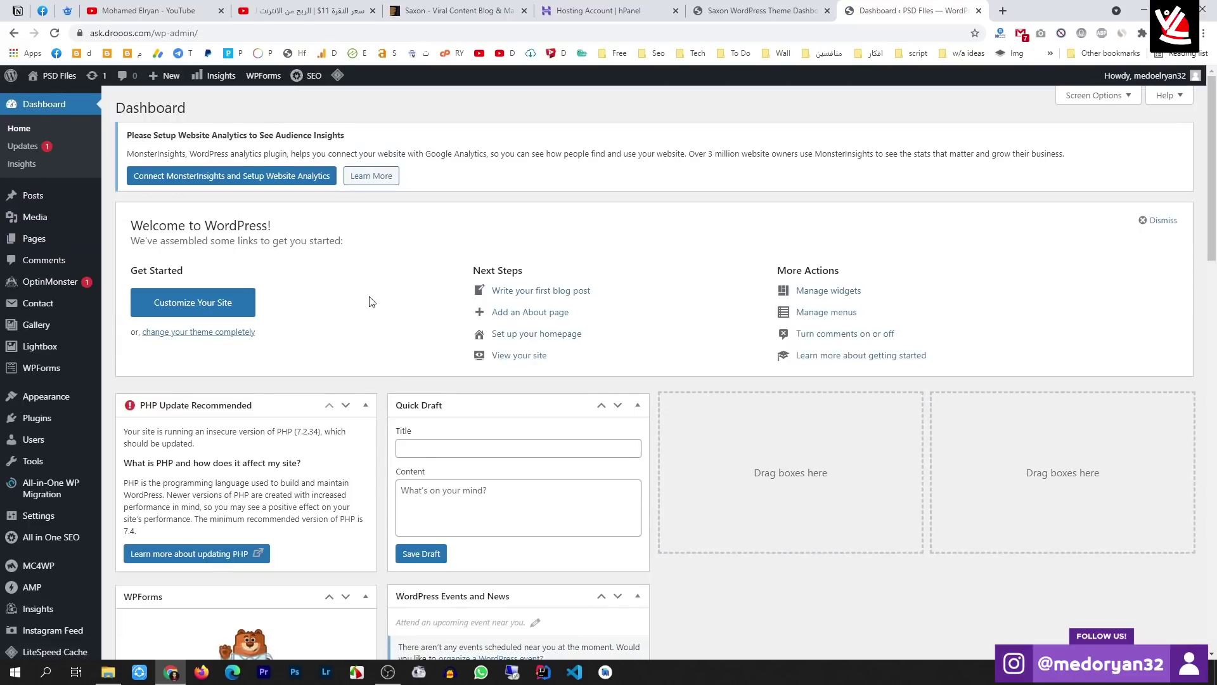
key("ctrl+Page_Up")
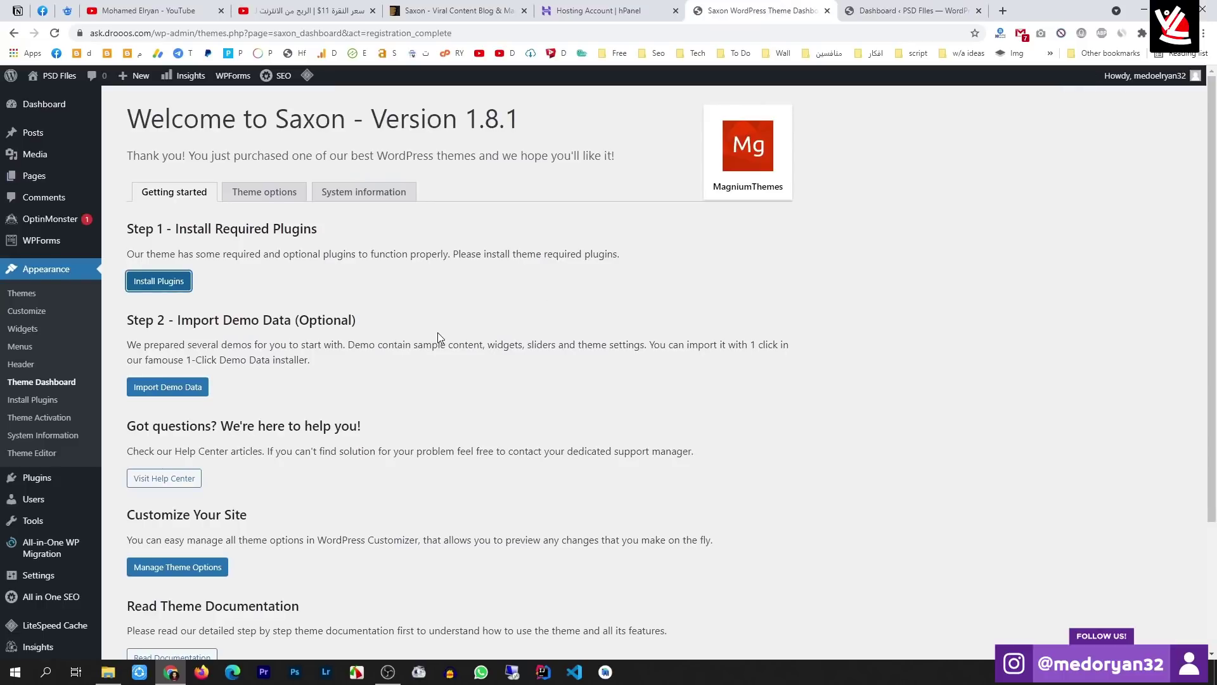
left_click(979, 11)
left_click(170, 252)
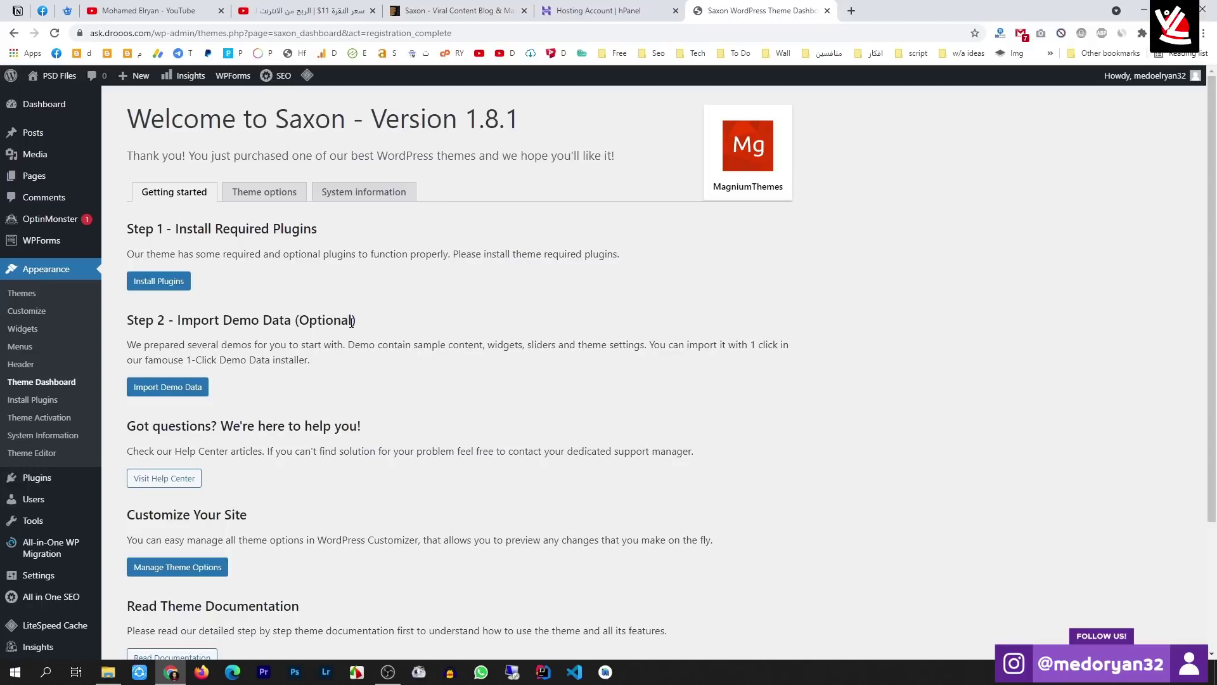
Look through the Saxon item page on ThemeForest down to its demo and documentation links, and return to the theme dashboard
left_click(457, 11)
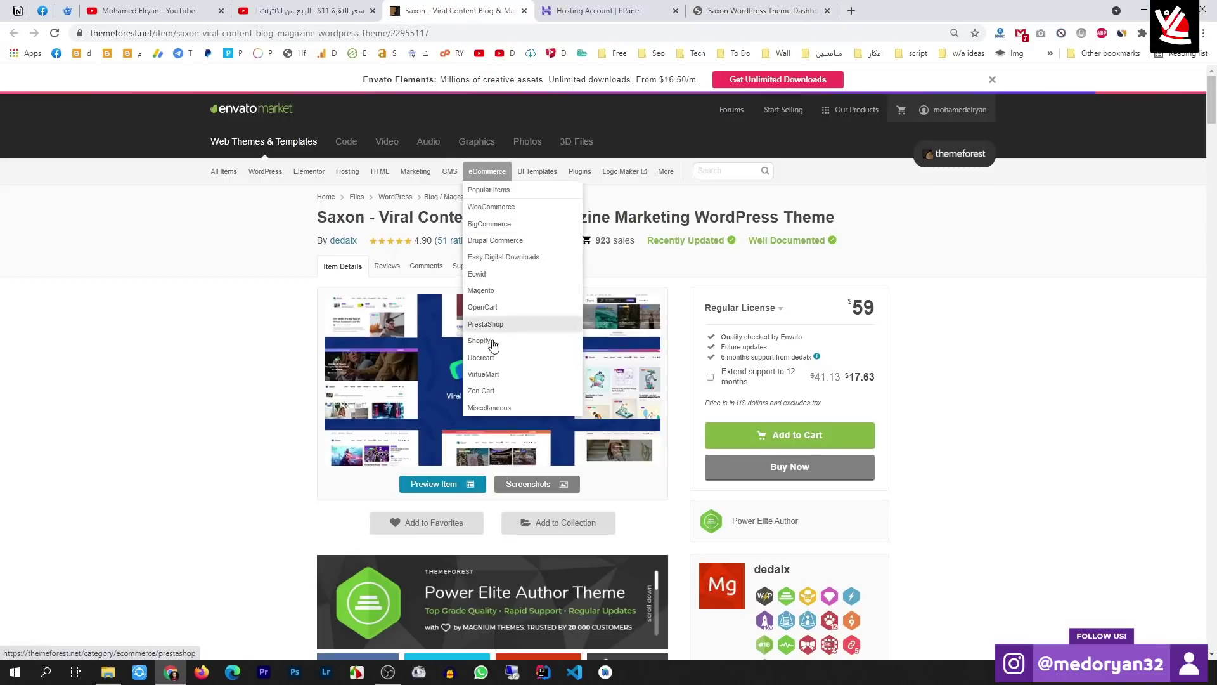
scroll(232, 356, "down", 4)
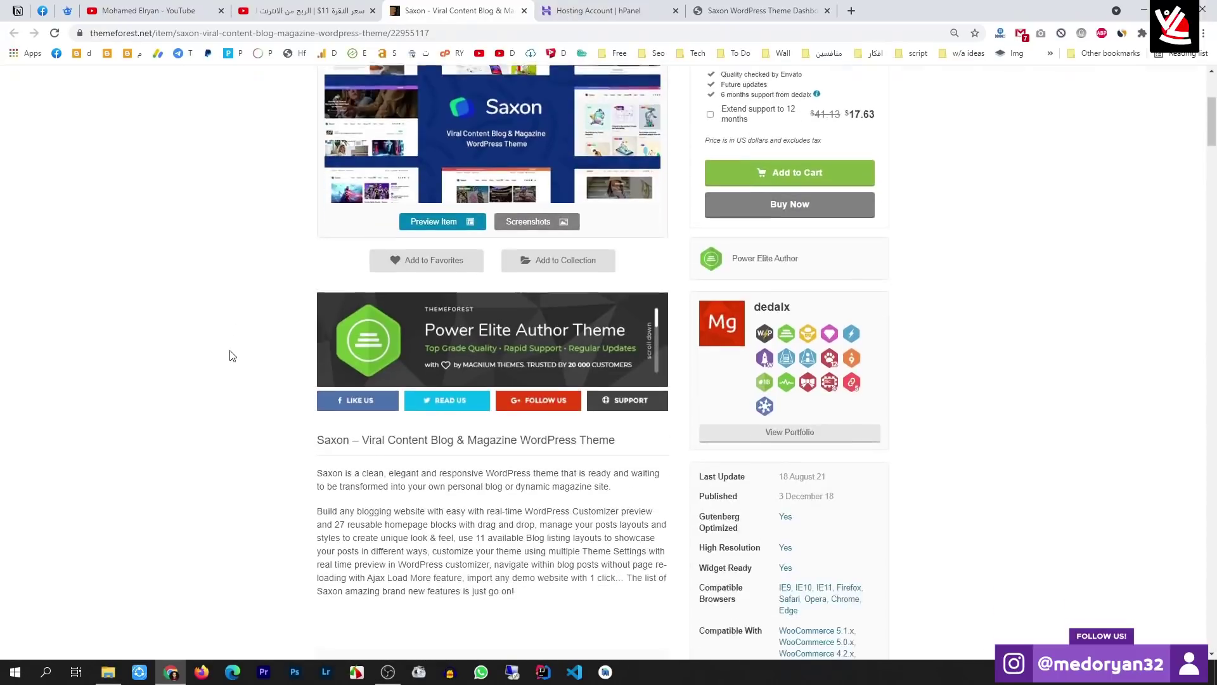
scroll(232, 355, "down", 13)
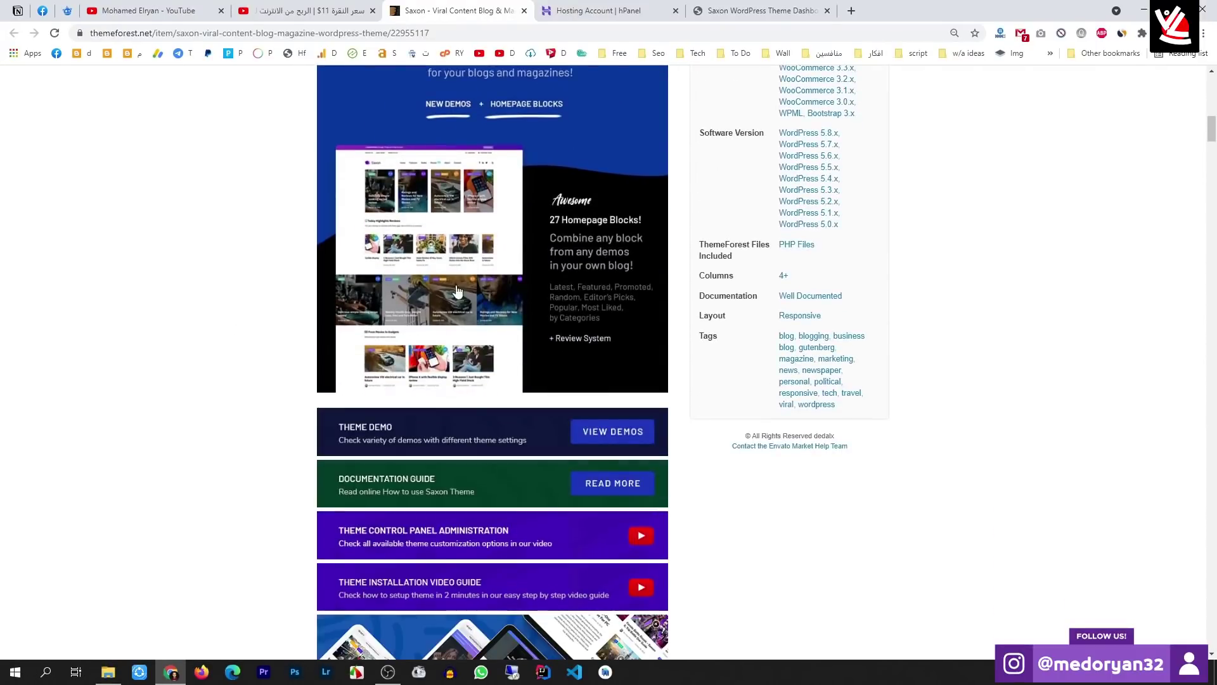
left_click(729, 11)
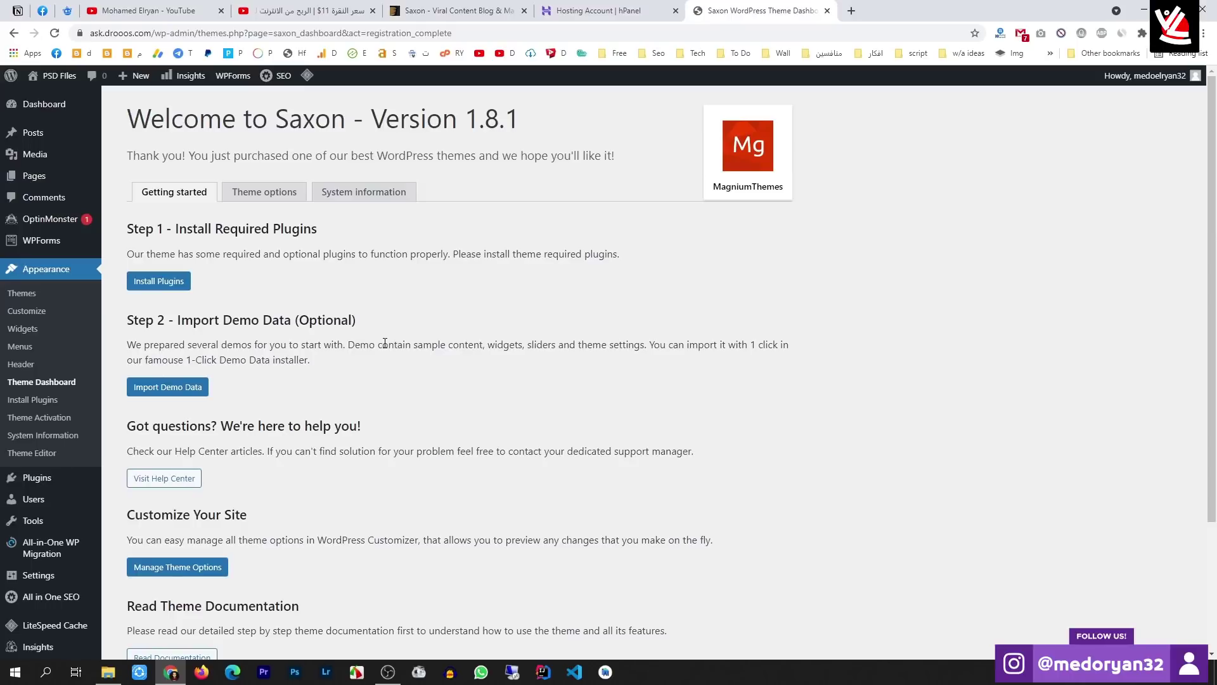
Import the Freebies demo of the Saxon theme with demo content, sliders, widgets configuration and theme control panel settings all included
left_click(191, 379)
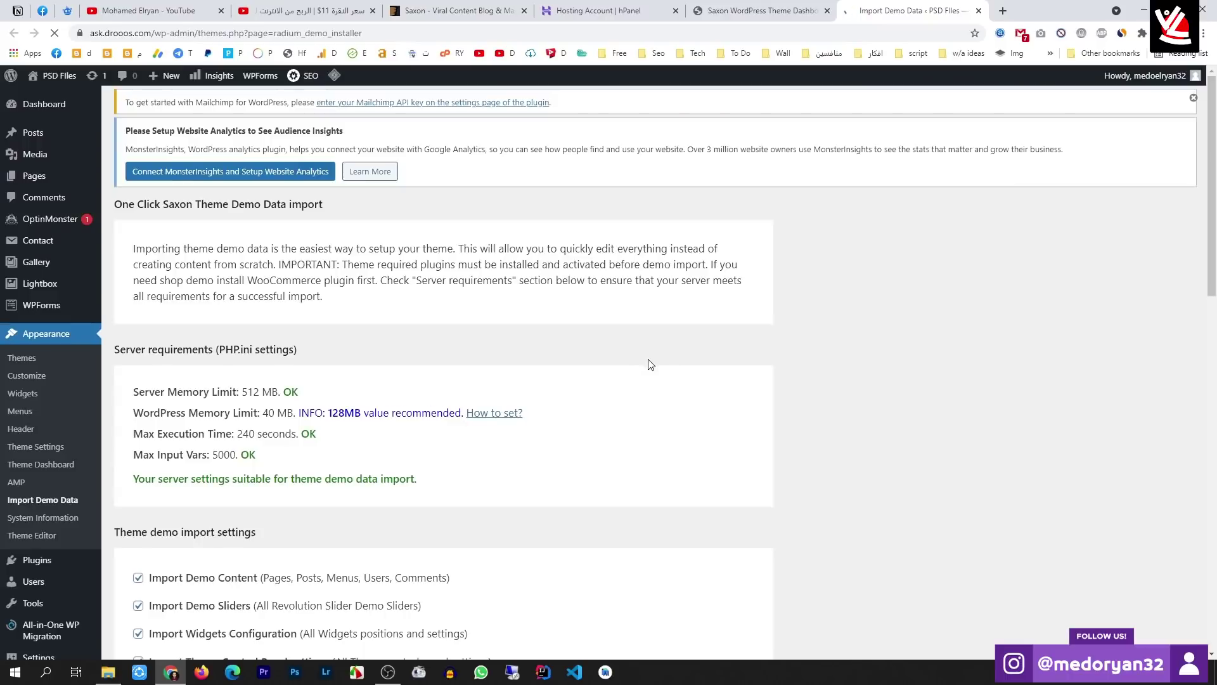
scroll(630, 313, "down", 6)
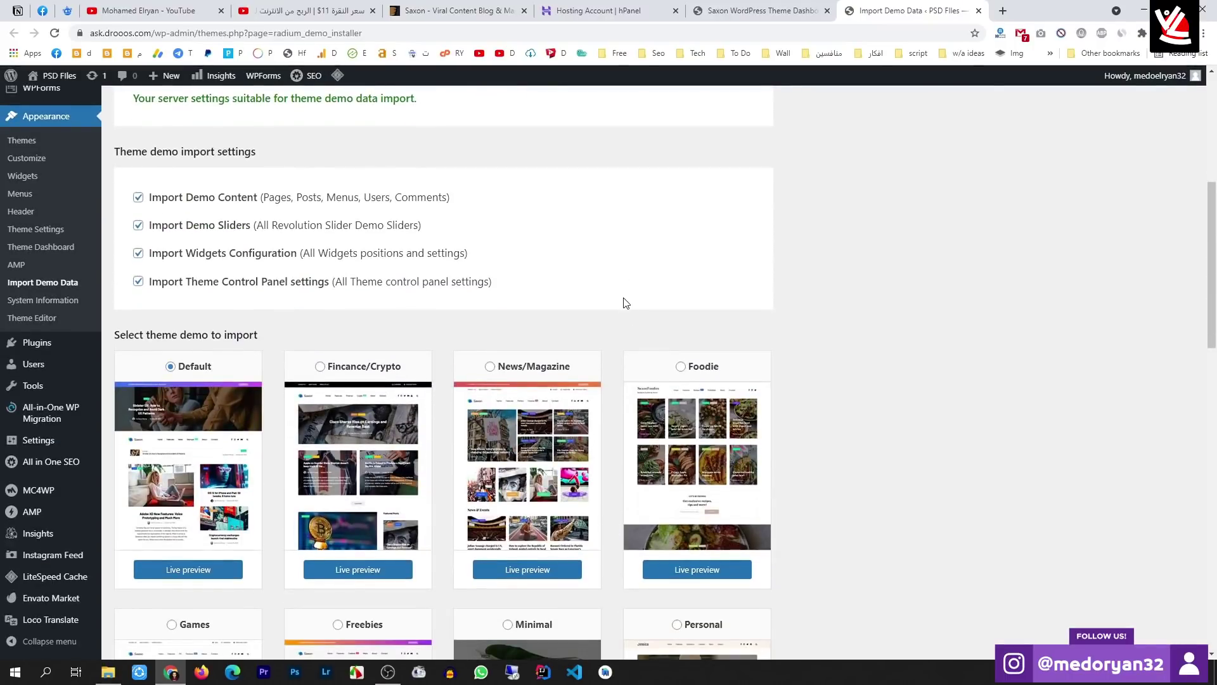
scroll(627, 308, "up", 2)
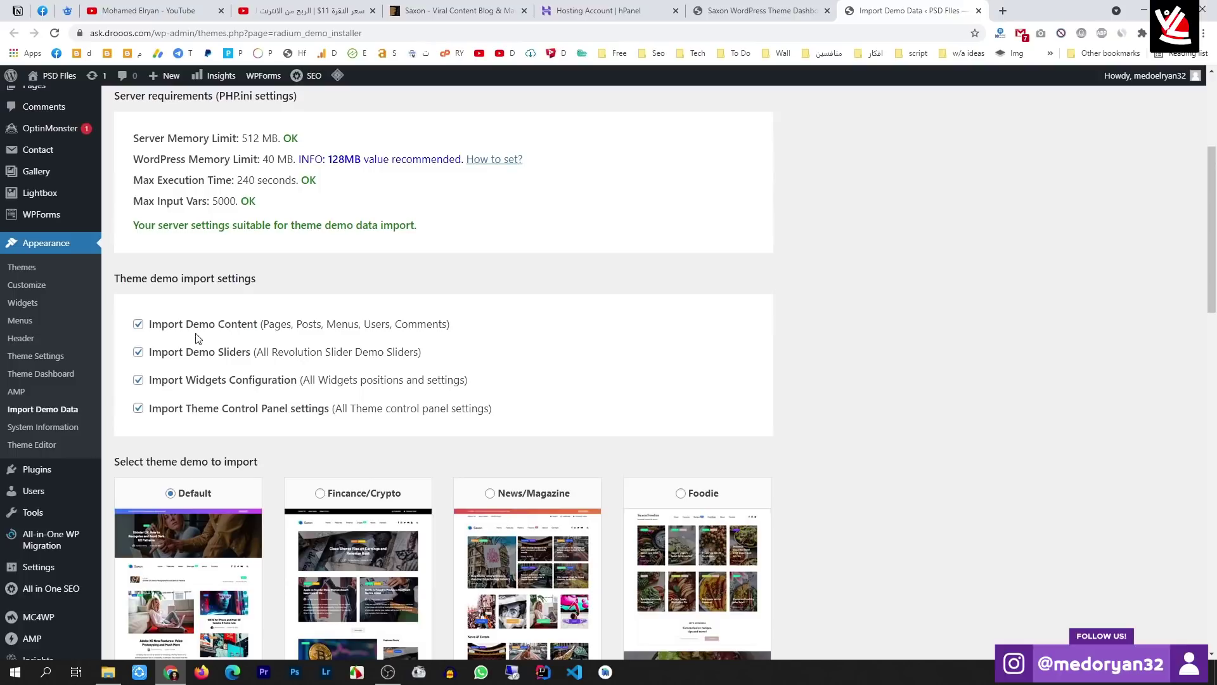
scroll(937, 397, "down", 8)
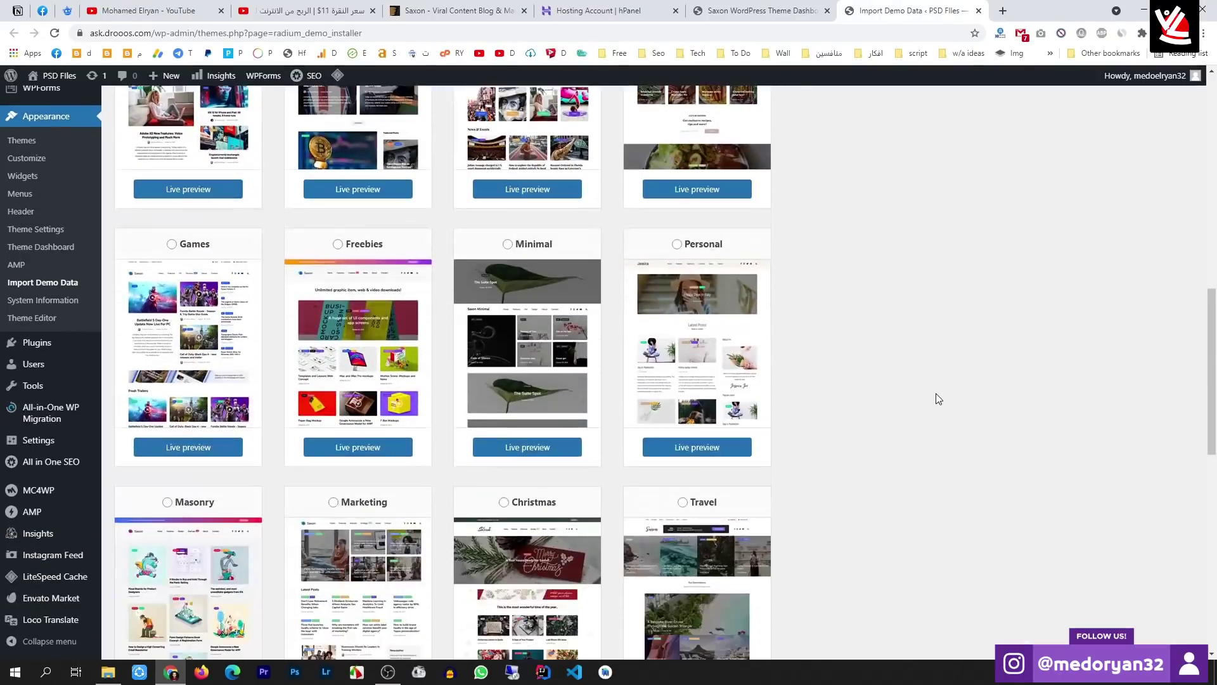
left_click(340, 245)
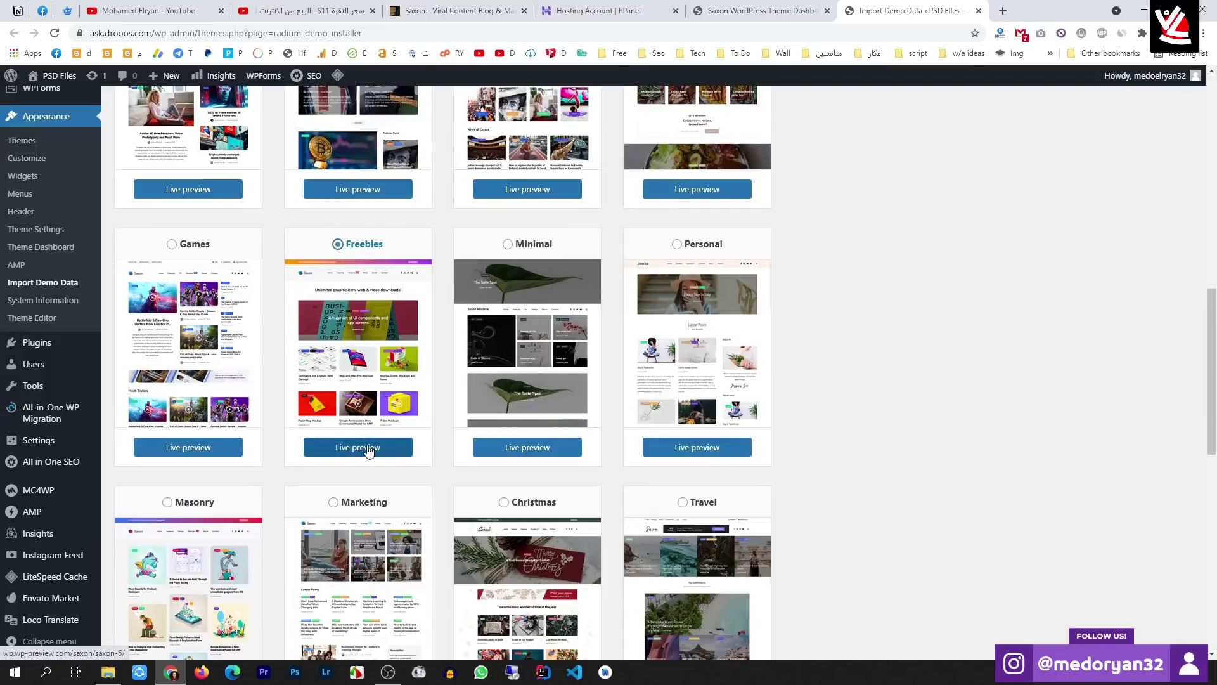
scroll(372, 453, "down", 10)
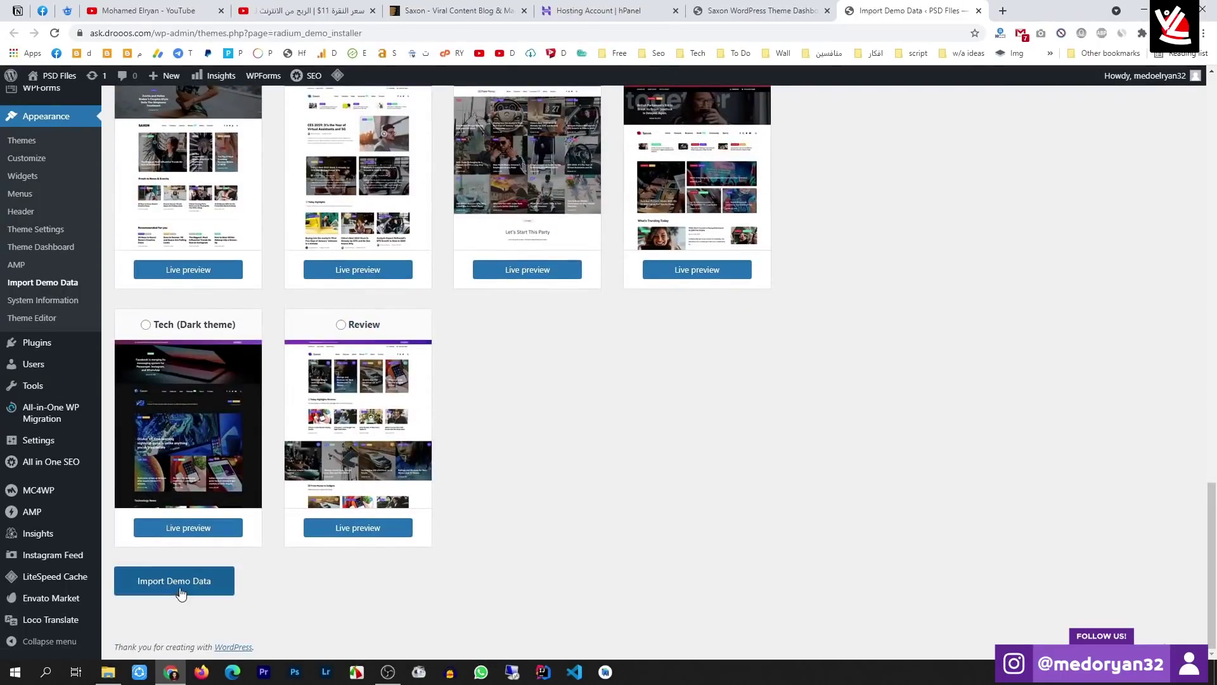
left_click(182, 591)
scroll(566, 516, "down", 2)
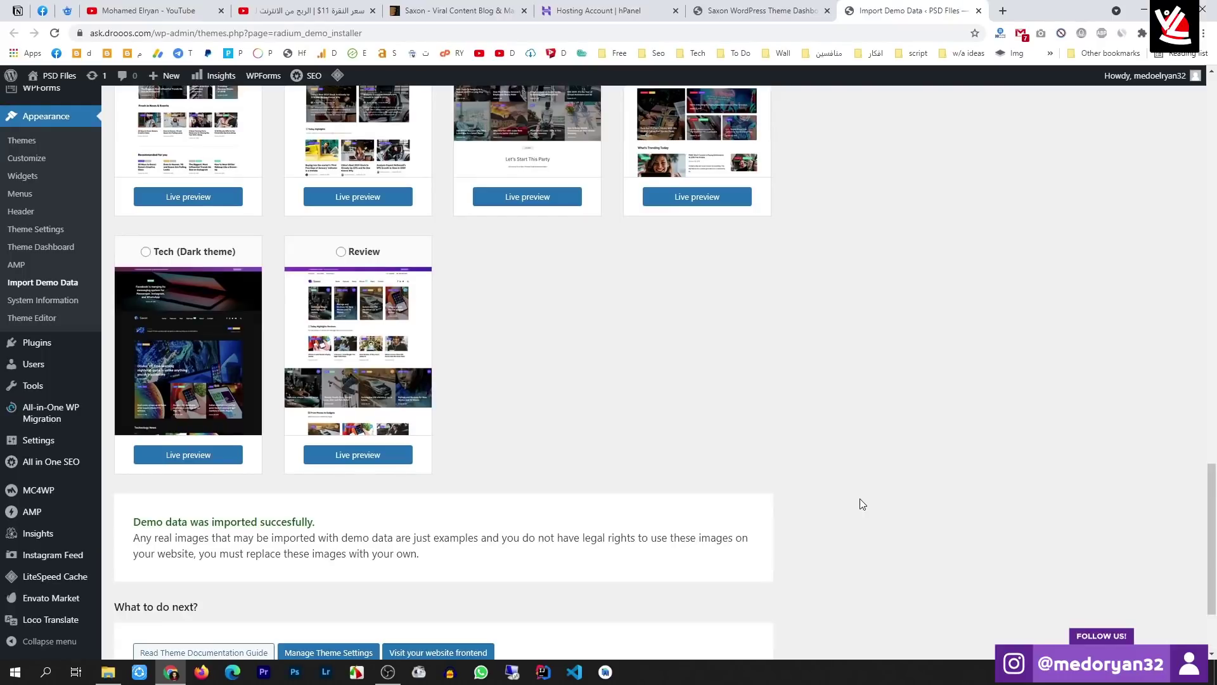
scroll(253, 507, "down", 2)
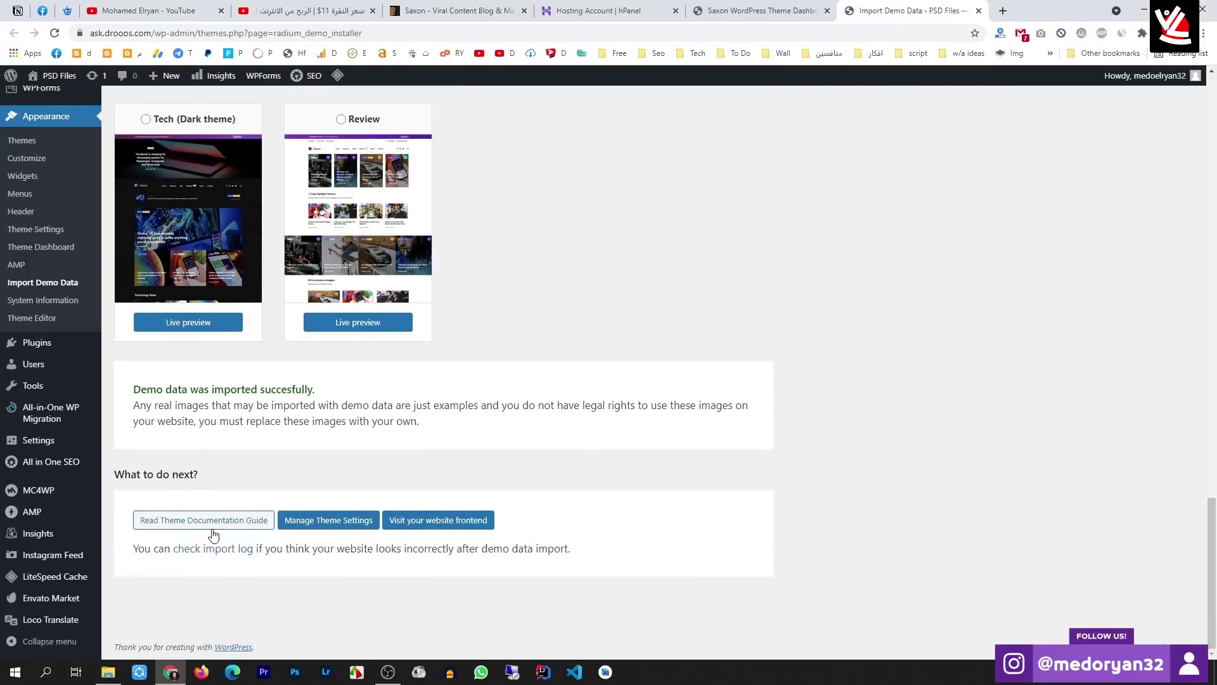
Open the site's front end in a new tab and reload it to load the imported design
mouse_move(48, 79)
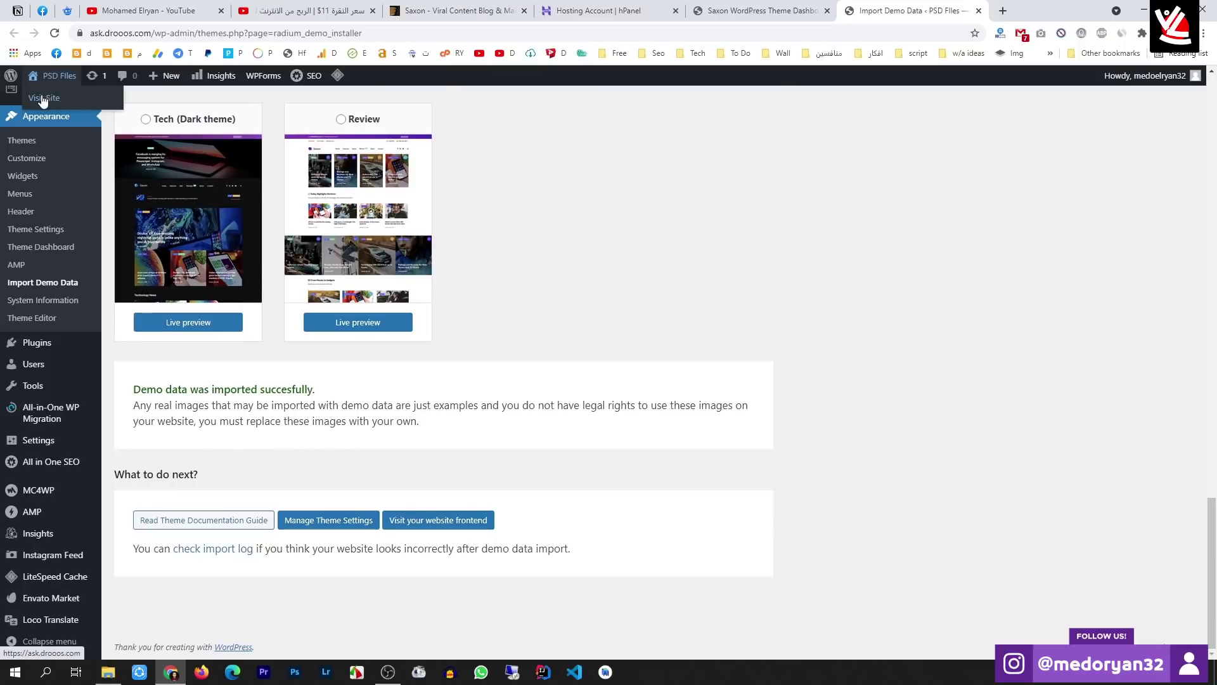
right_click(80, 96)
left_click(139, 100)
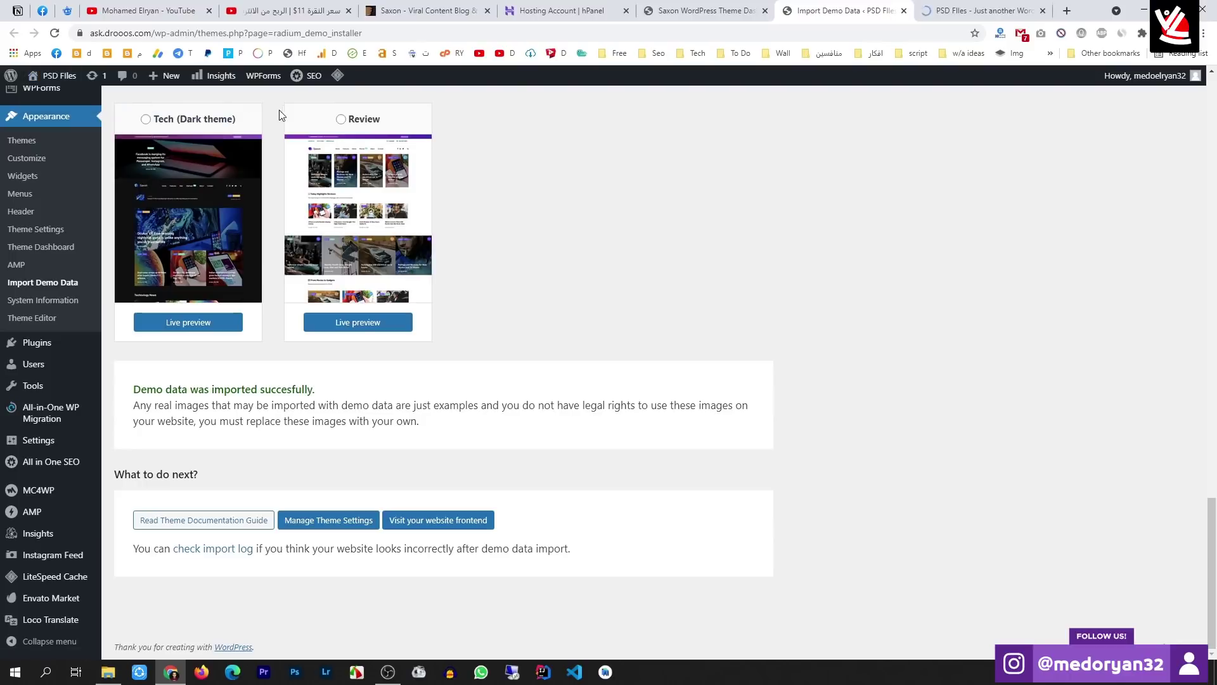
left_click(976, 8)
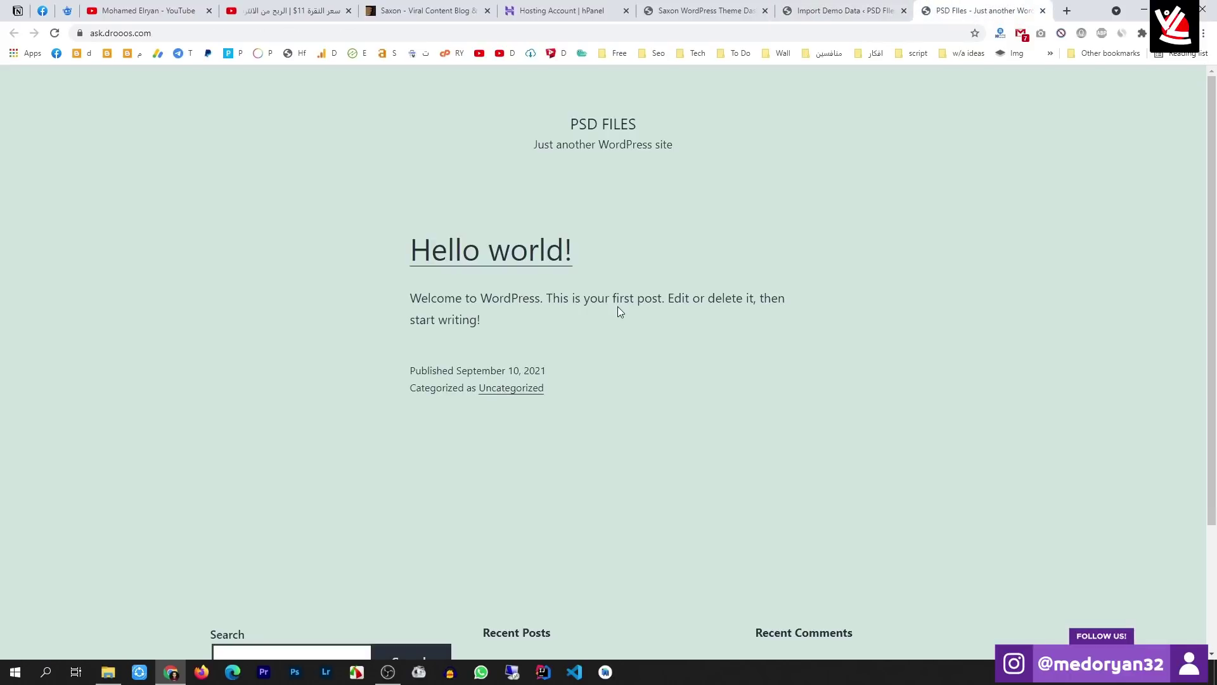
key("F5")
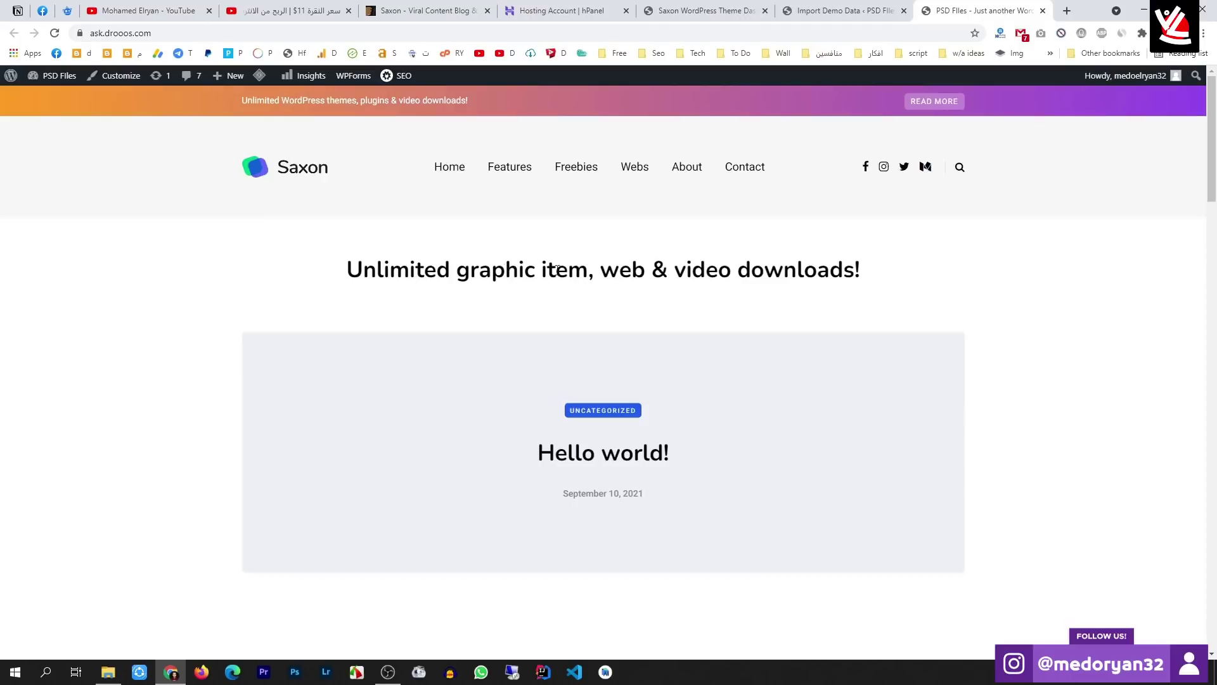
Examine the imported demo homepage from the header down through the posts, categories and newsletter block to the footer
scroll(634, 260, "down", 12)
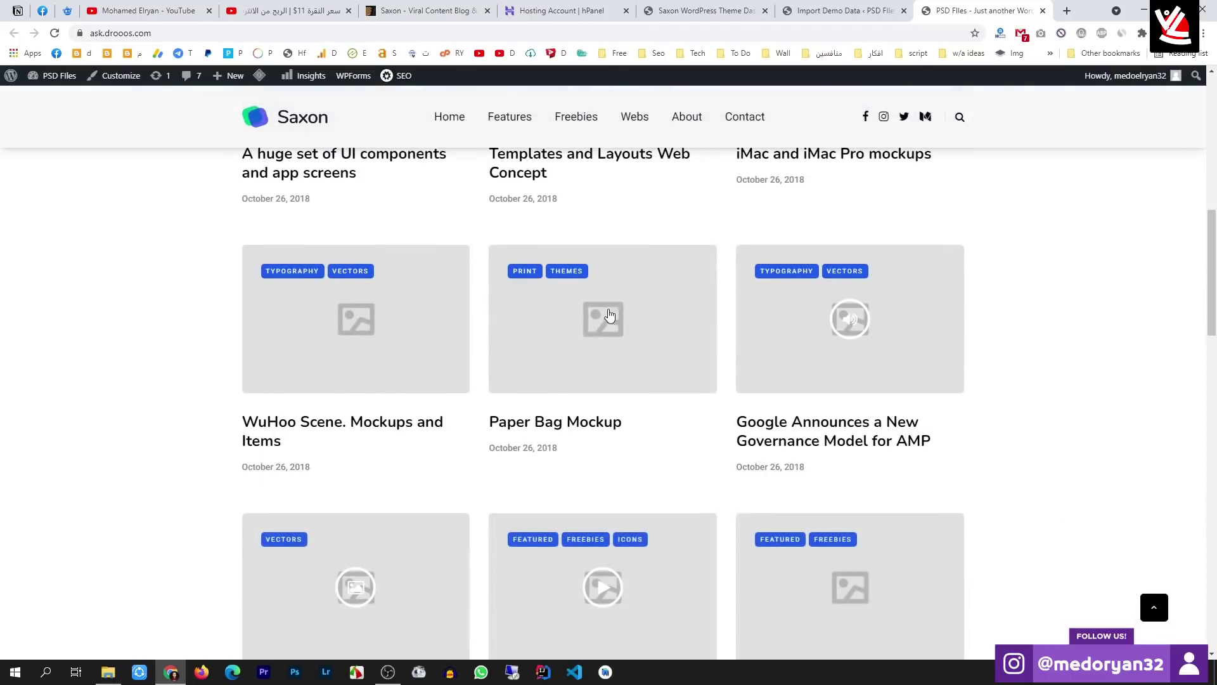
scroll(609, 315, "down", 4)
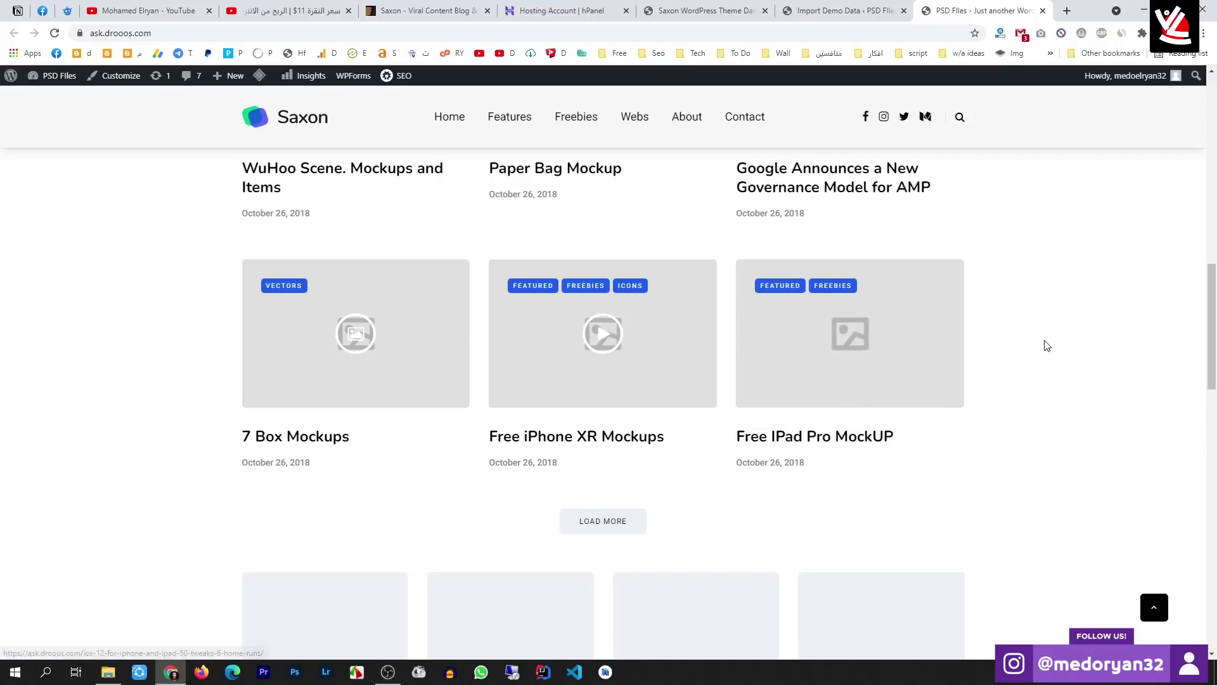
scroll(1046, 342, "down", 4)
scroll(888, 399, "down", 5)
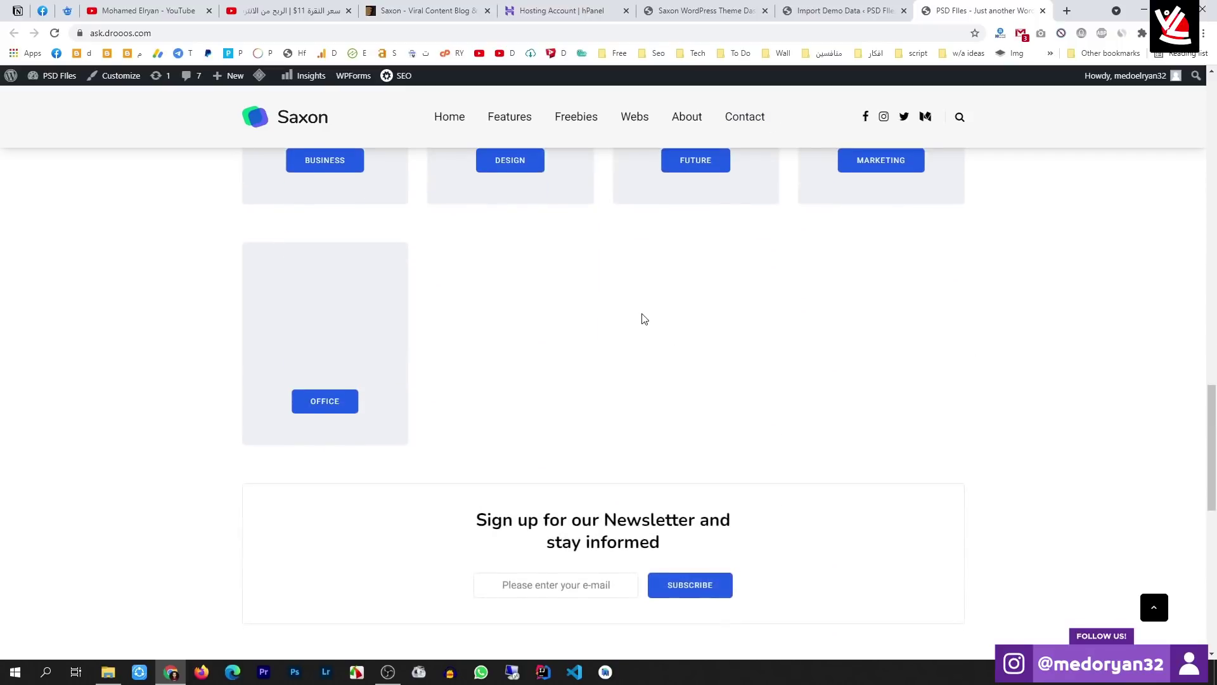
scroll(644, 318, "down", 10)
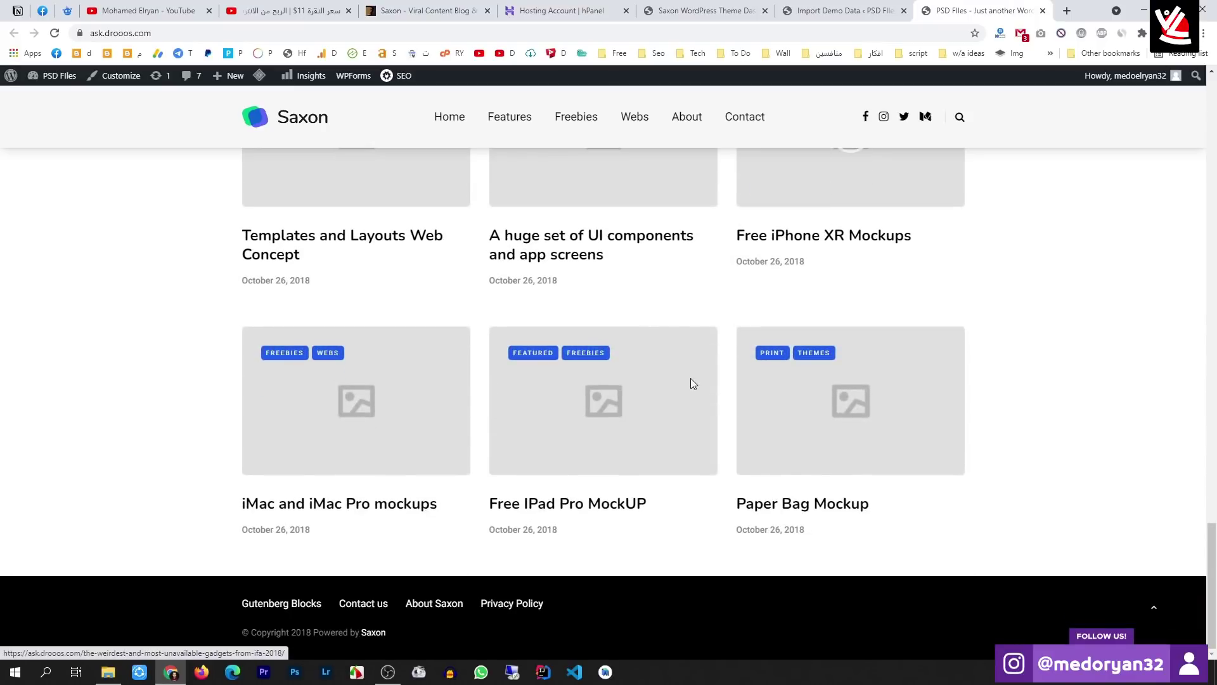
scroll(692, 379, "up", 8)
scroll(695, 374, "up", 10)
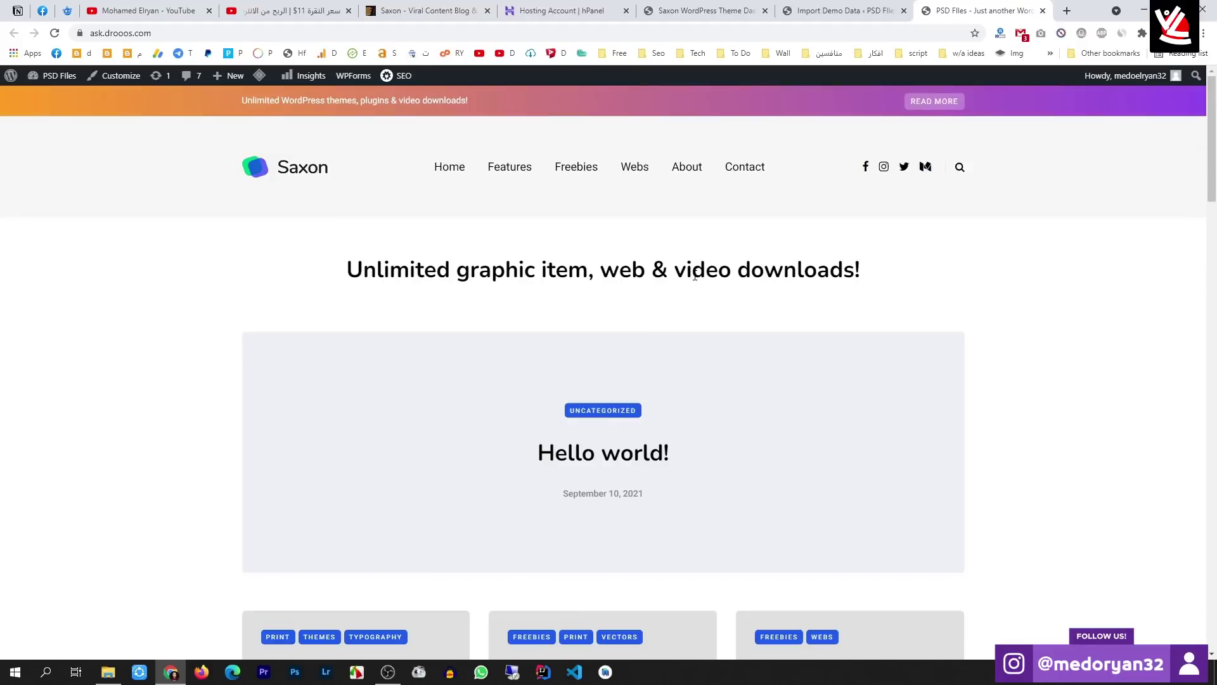
Close the demo import tab and open the Saxon theme options in the customizer from the theme dashboard
left_click(834, 7)
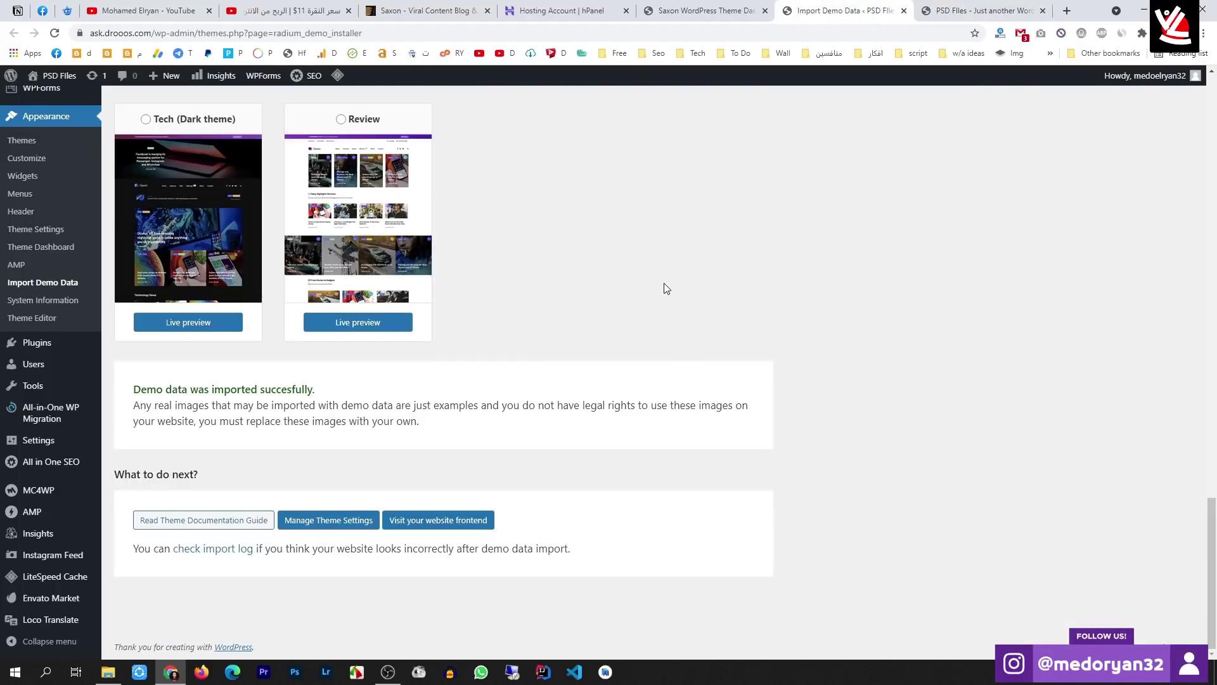
middle_click(844, 6)
left_click(805, 5)
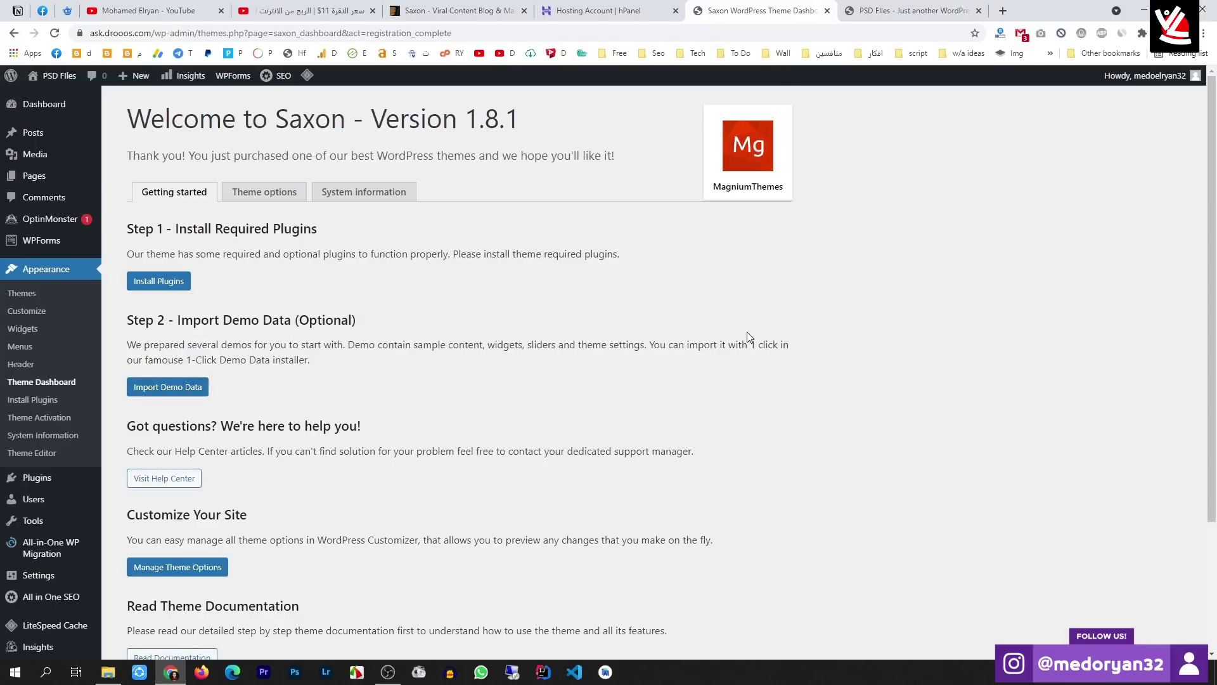
scroll(748, 328, "down", 2)
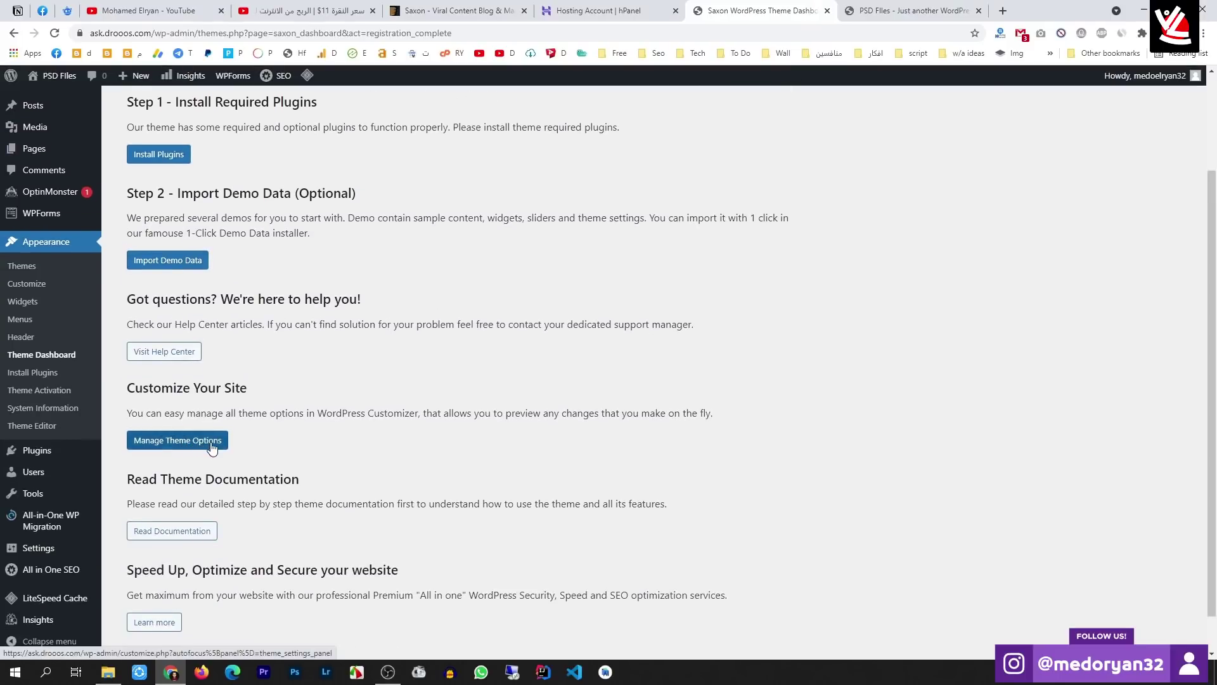
left_click(206, 447)
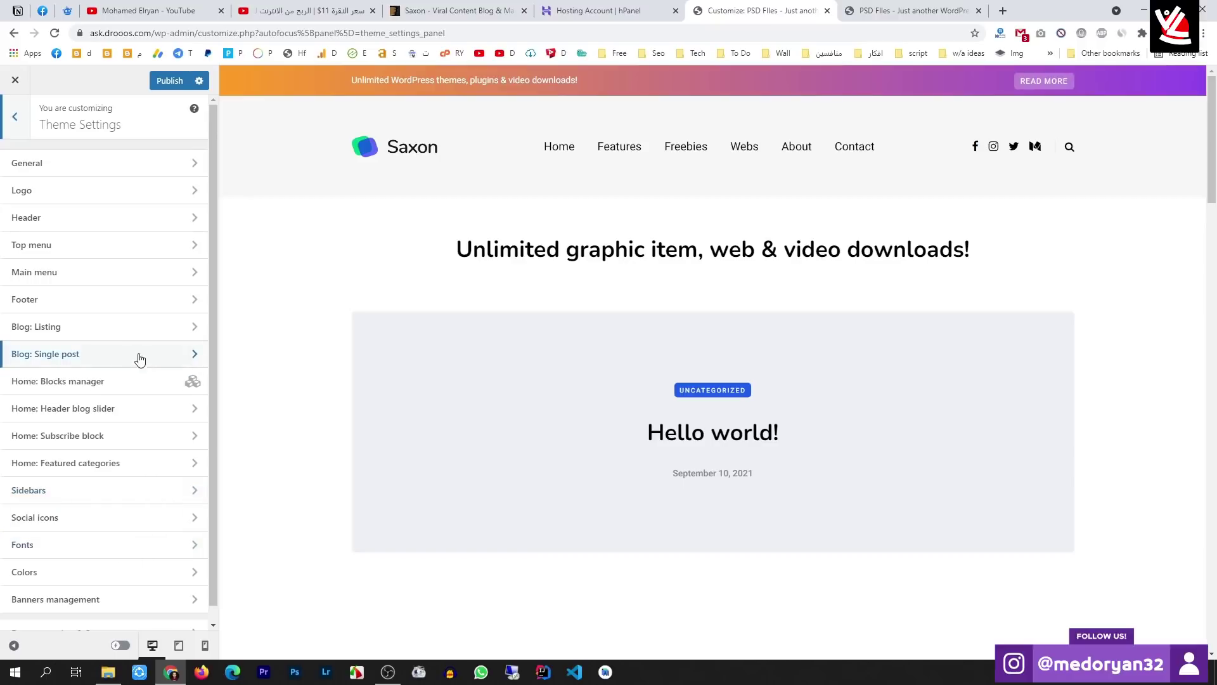
Open the Saxon documentation guide from the ThemeForest page in a new tab and look over its topics and introduction
left_click(435, 7)
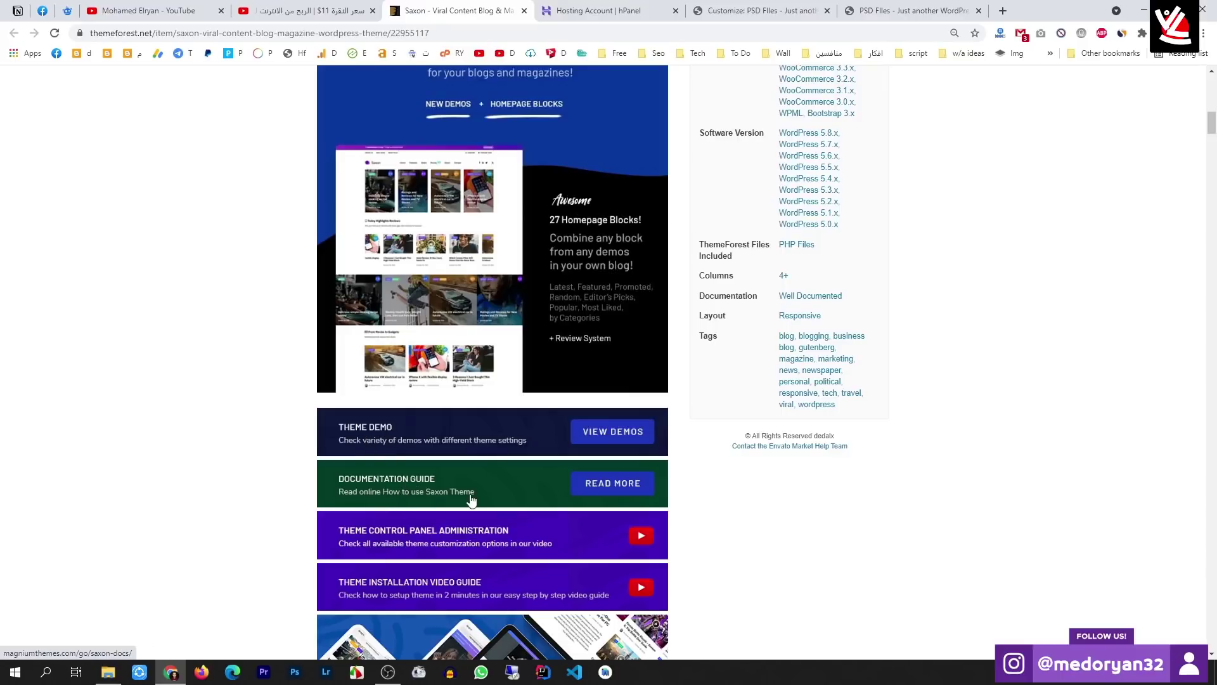
right_click(614, 488)
left_click(679, 220)
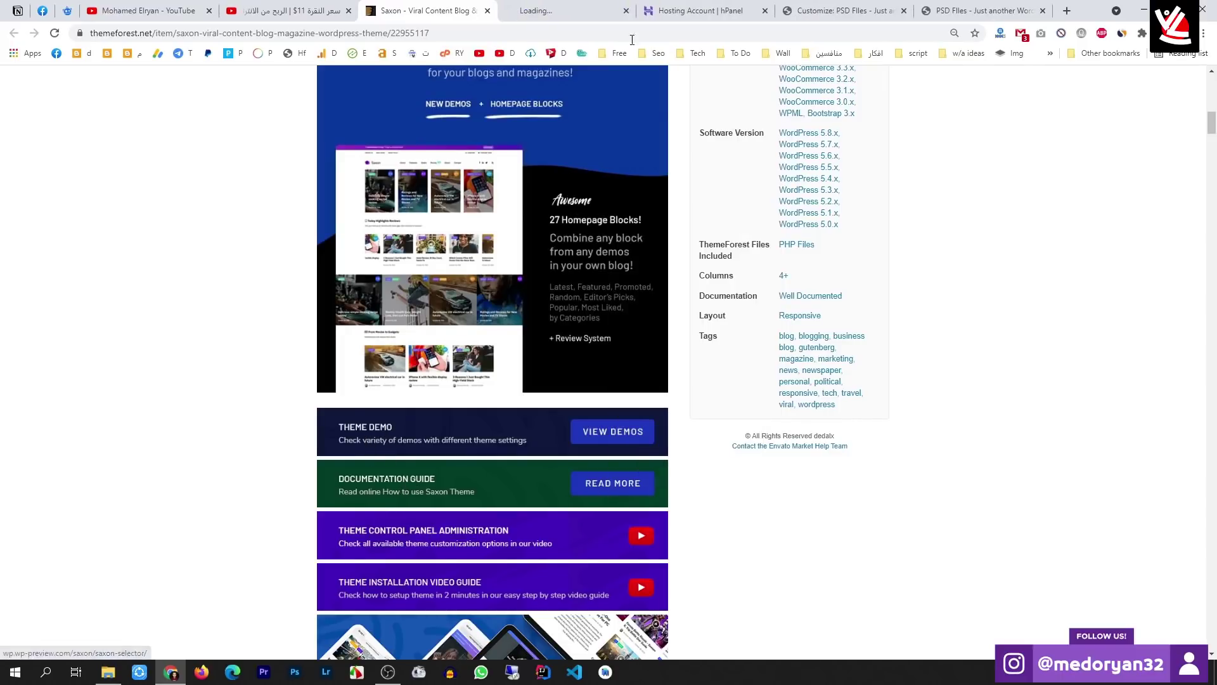
left_click(536, 11)
key("ctrl+shift+Tab")
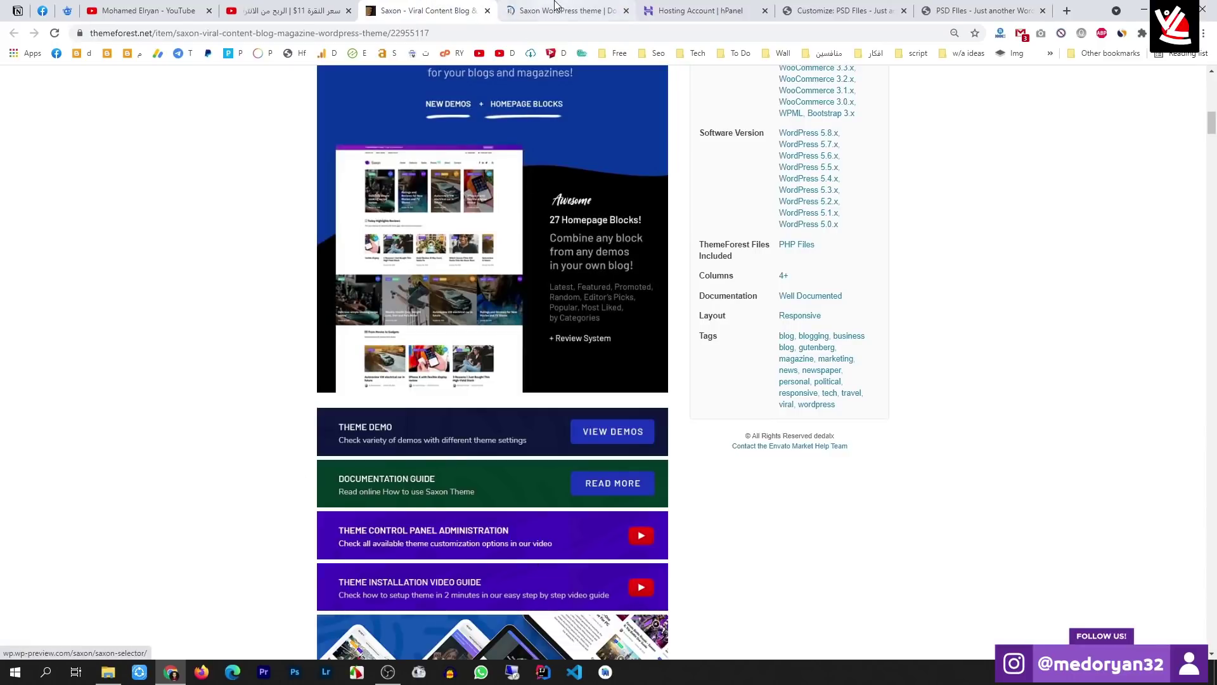
key("ctrl+Tab")
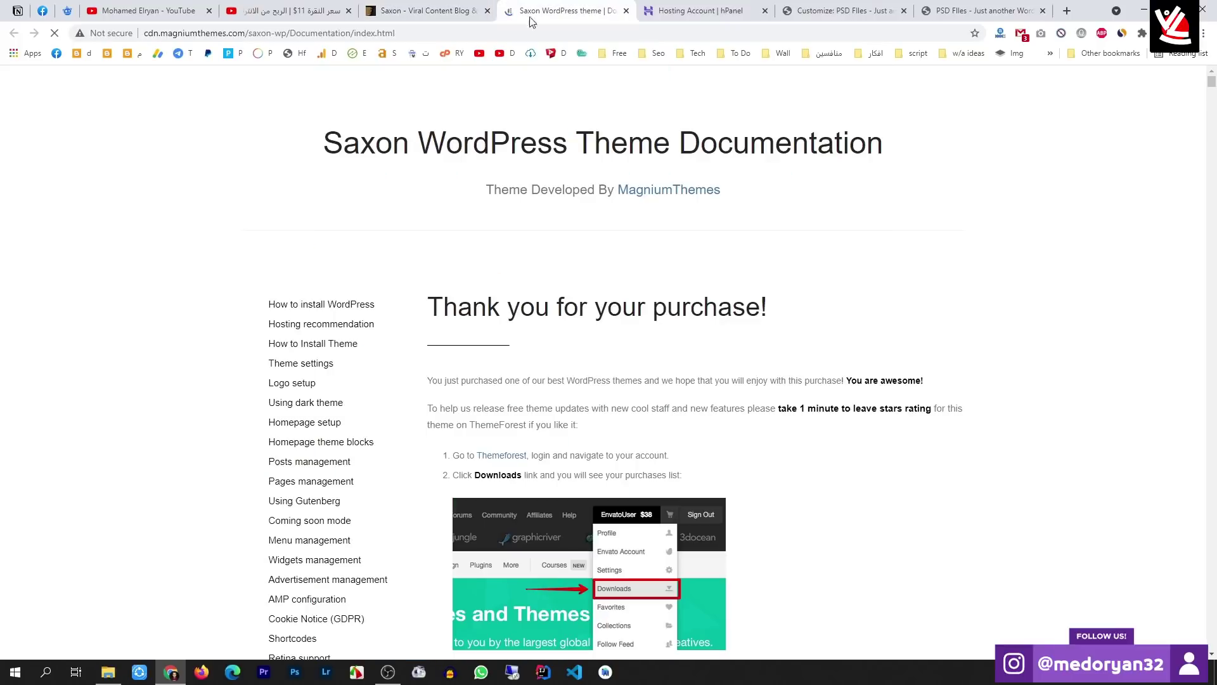
scroll(574, 346, "down", 3)
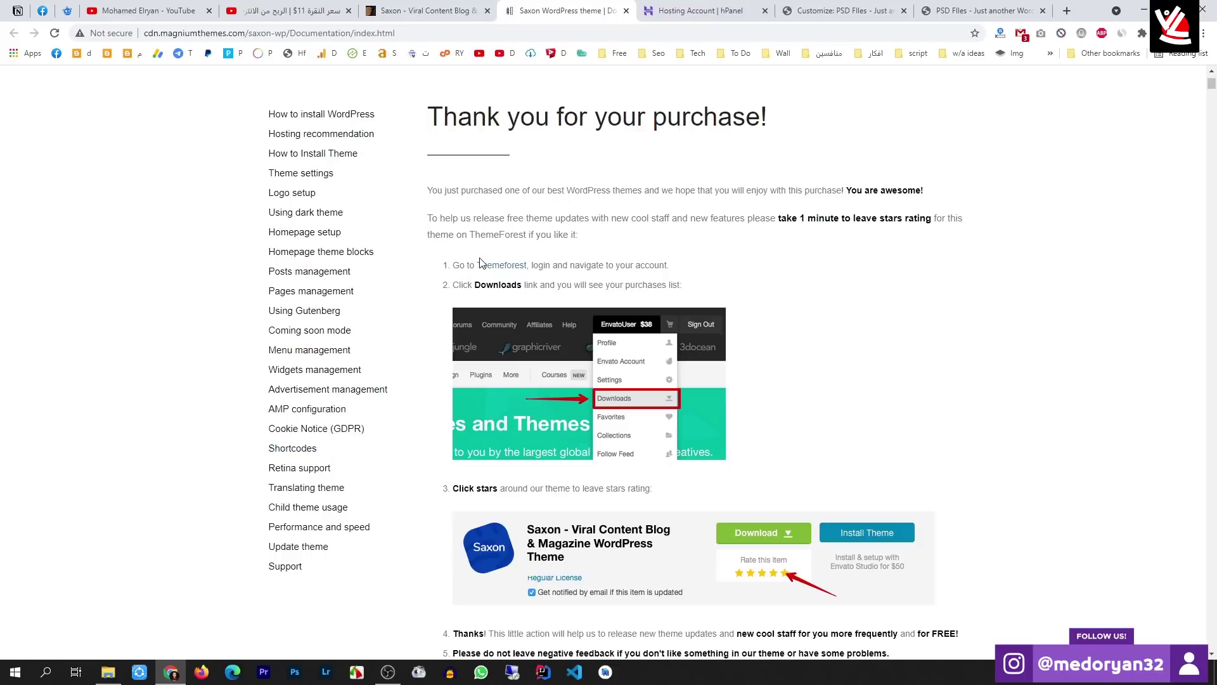
Close the Saxon documentation tab and open the General section of the theme settings in the site's customizer tab
scroll(568, 177, "up", 3)
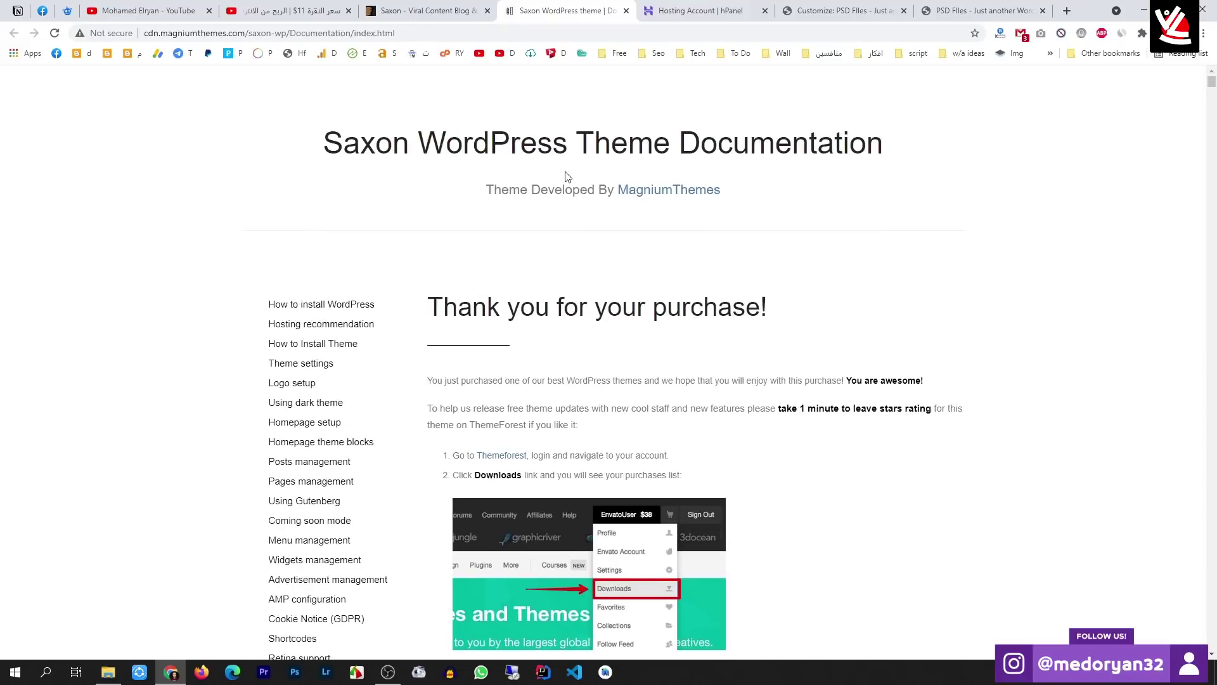
key("ctrl+w")
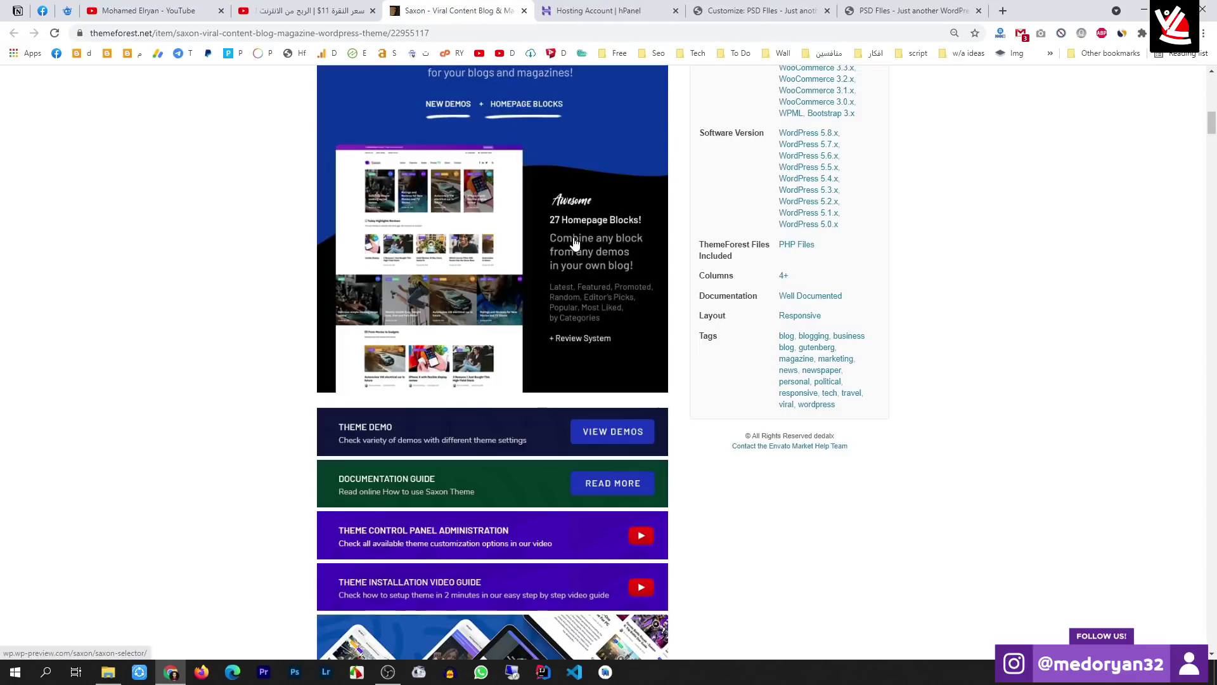
left_click(596, 11)
left_click(721, 9)
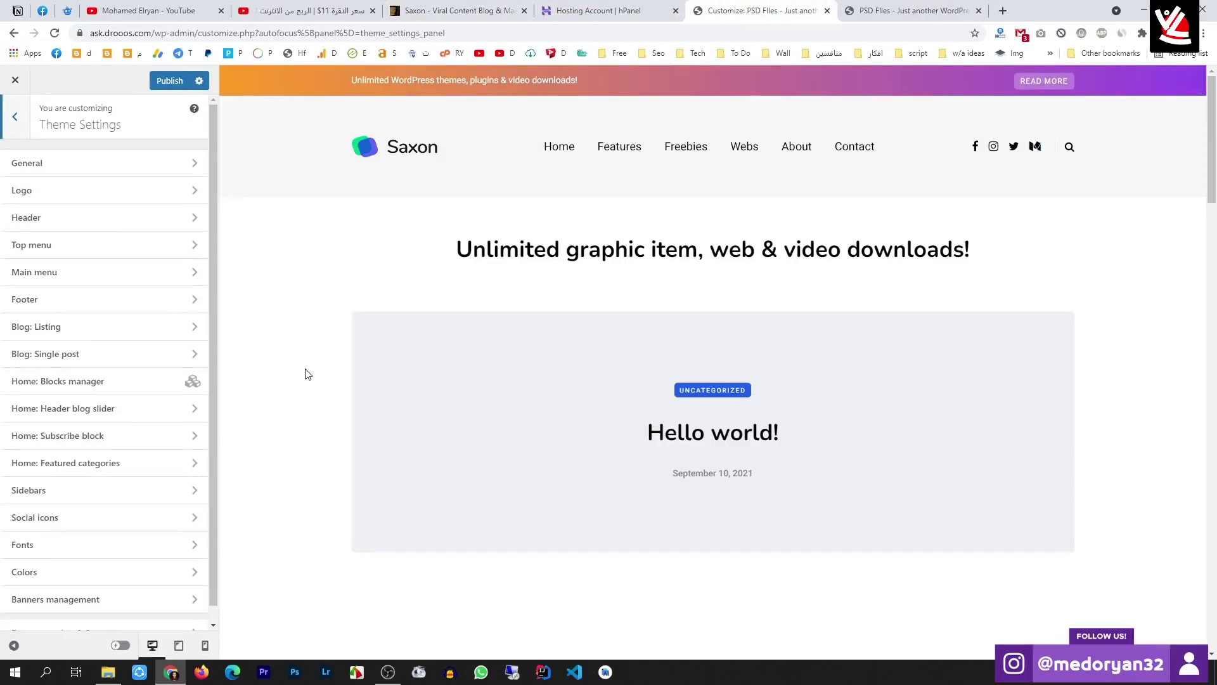
left_click(122, 164)
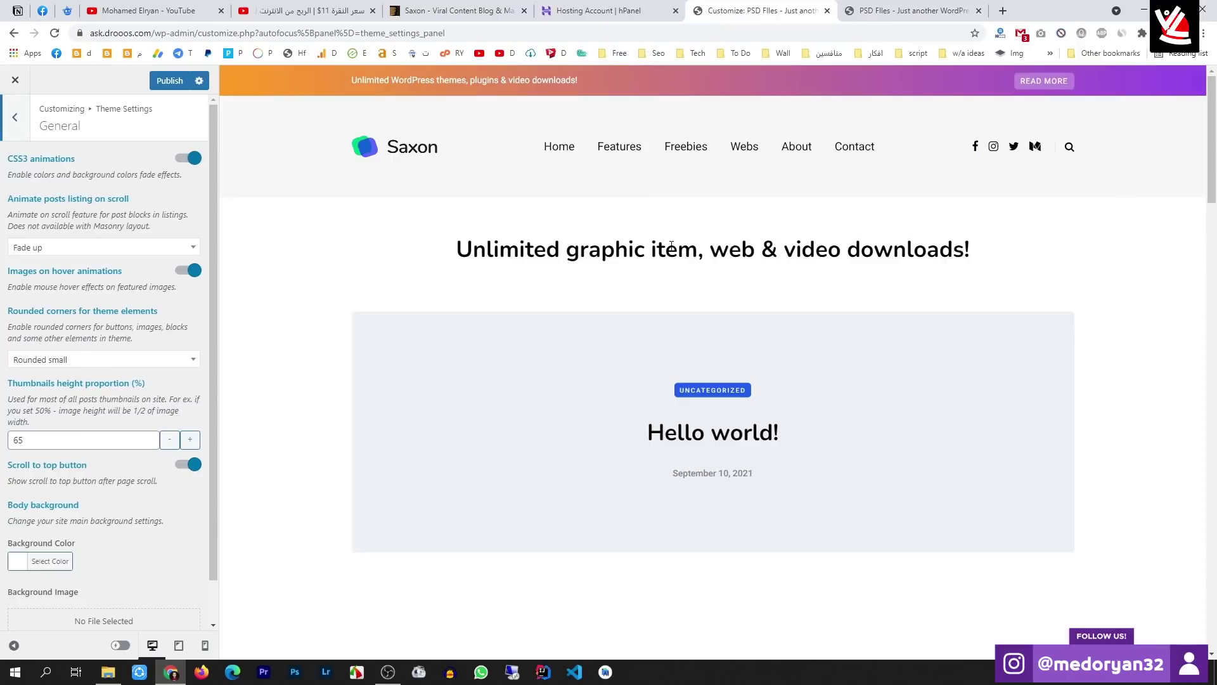
Examine how the posts, categories and newsletter block animate on scroll in the homepage preview
scroll(671, 246, "down", 3)
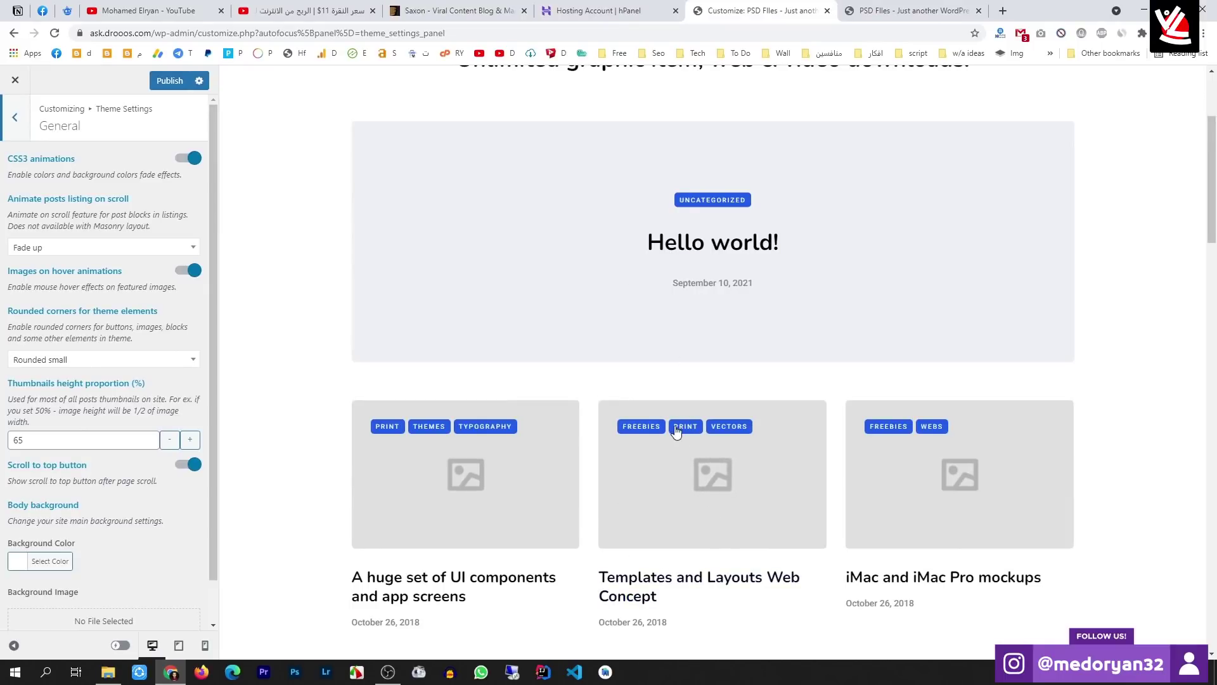
scroll(679, 416, "down", 4)
scroll(704, 488, "down", 3)
scroll(695, 485, "down", 2)
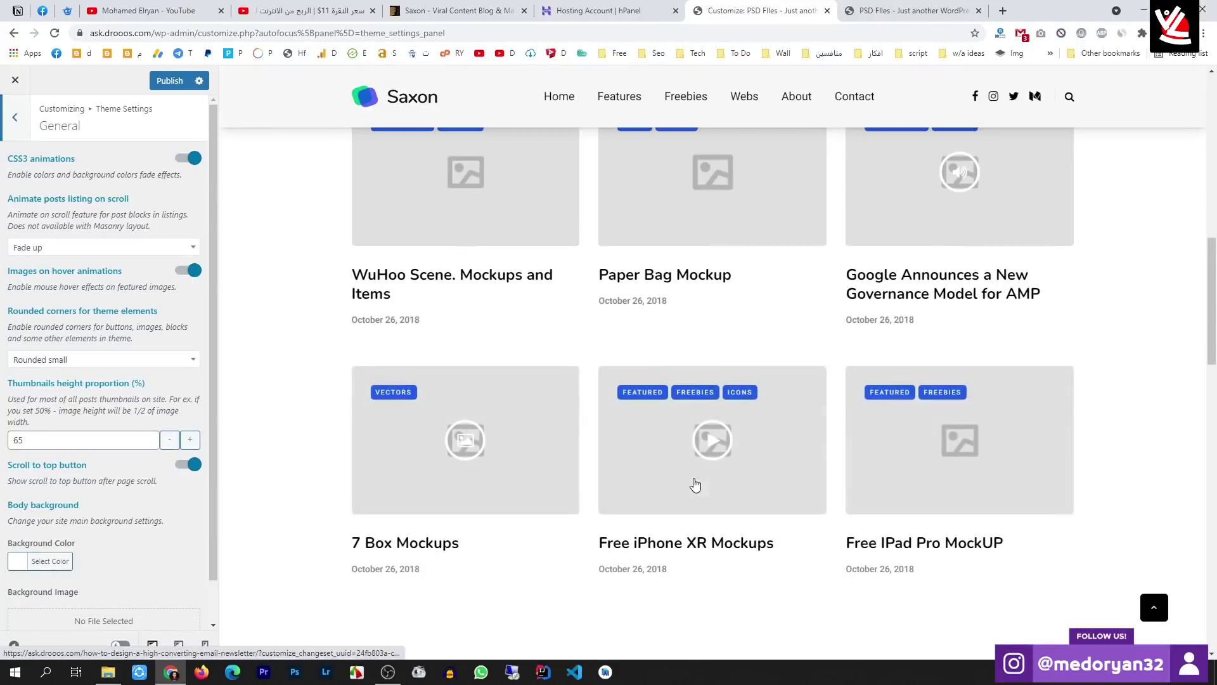
scroll(694, 457, "down", 6)
scroll(717, 424, "down", 14)
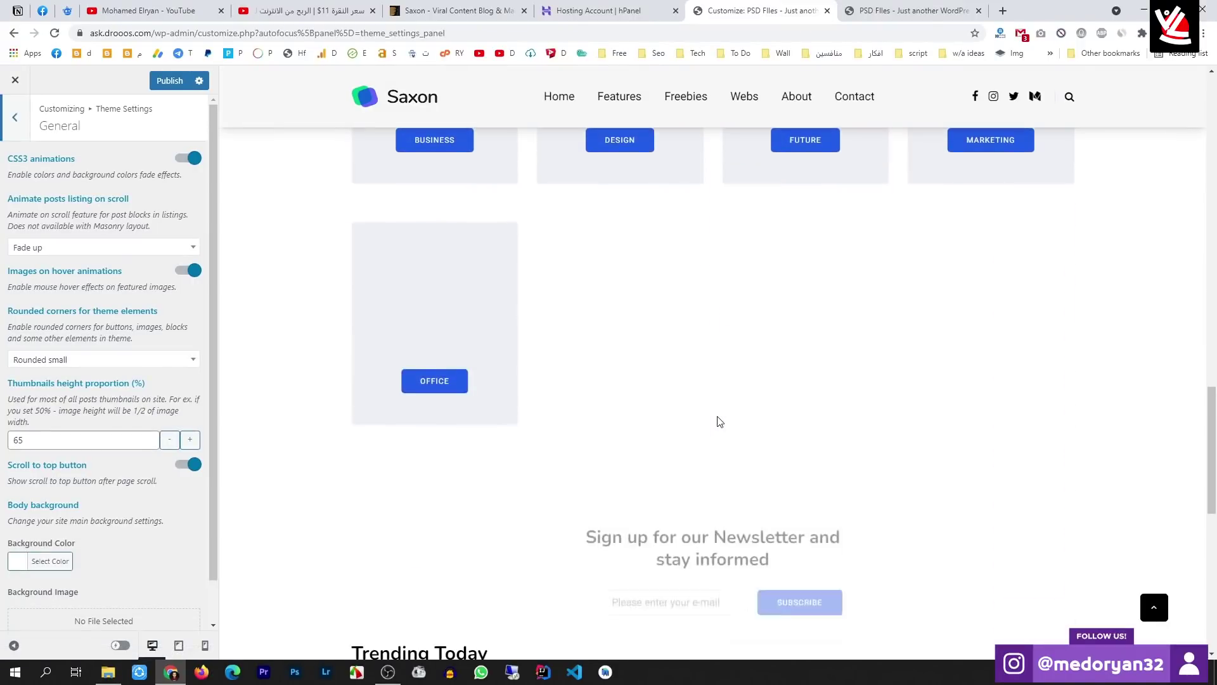
scroll(715, 443, "up", 10)
scroll(713, 444, "up", 15)
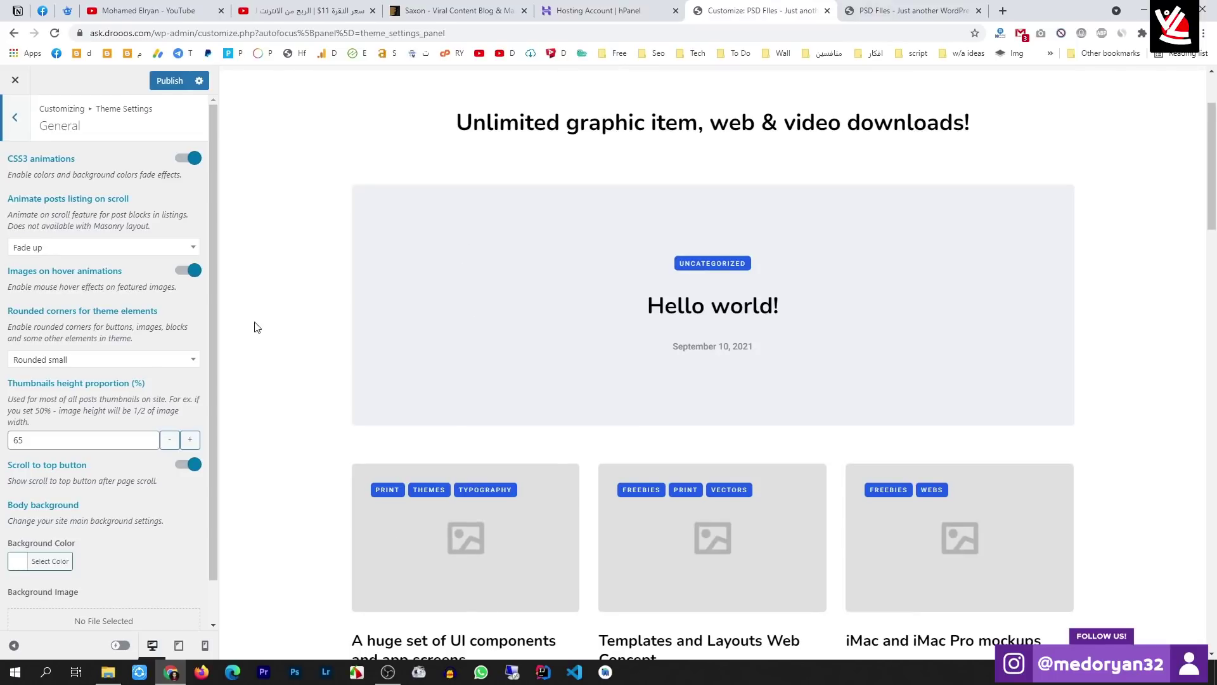
Try the Fade down animation for the posts listing on scroll and check it in the preview
left_click(170, 251)
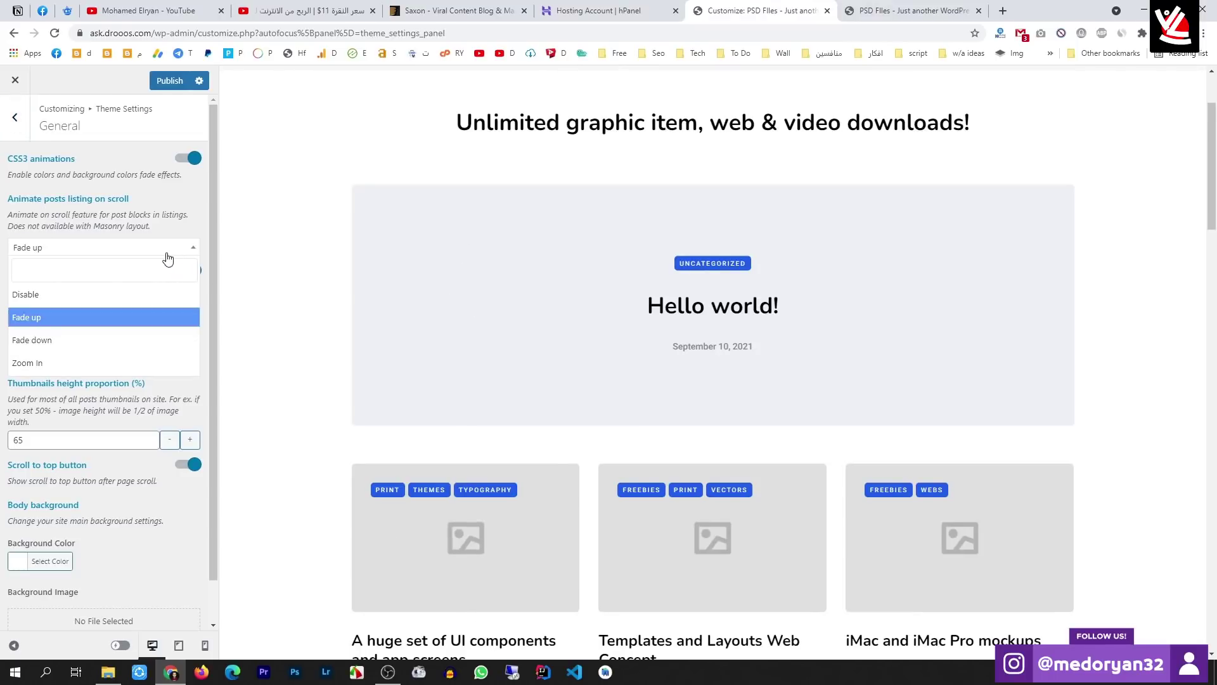
left_click(81, 342)
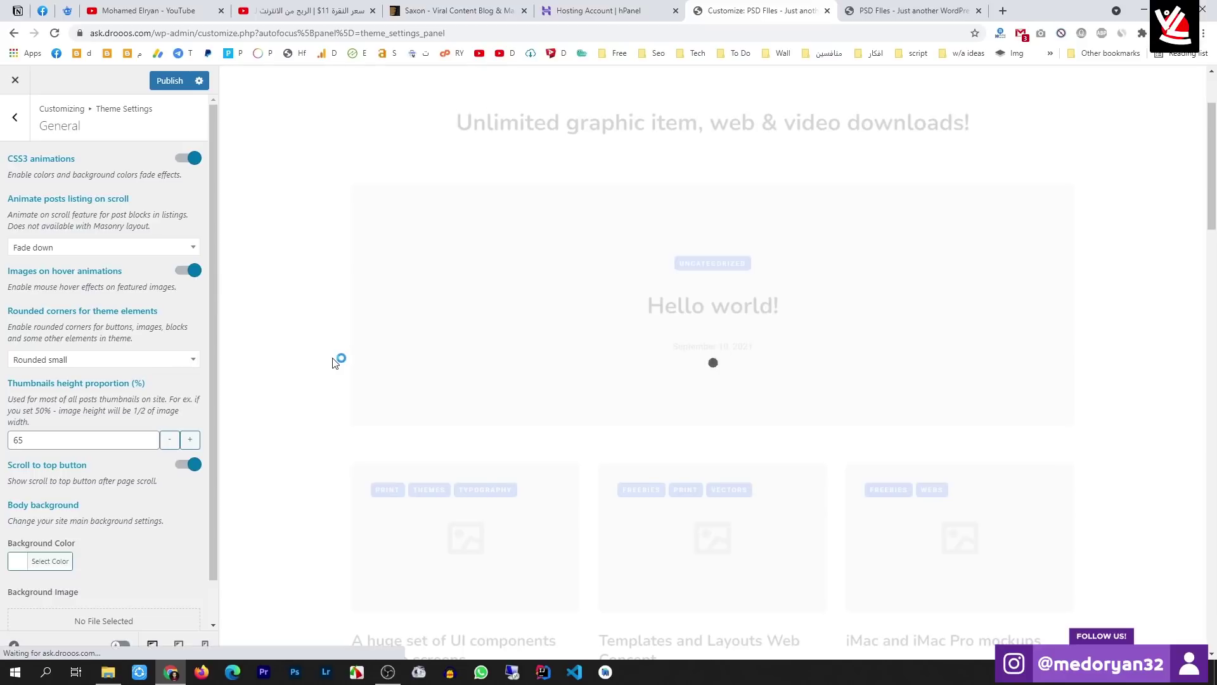
scroll(334, 362, "down", 5)
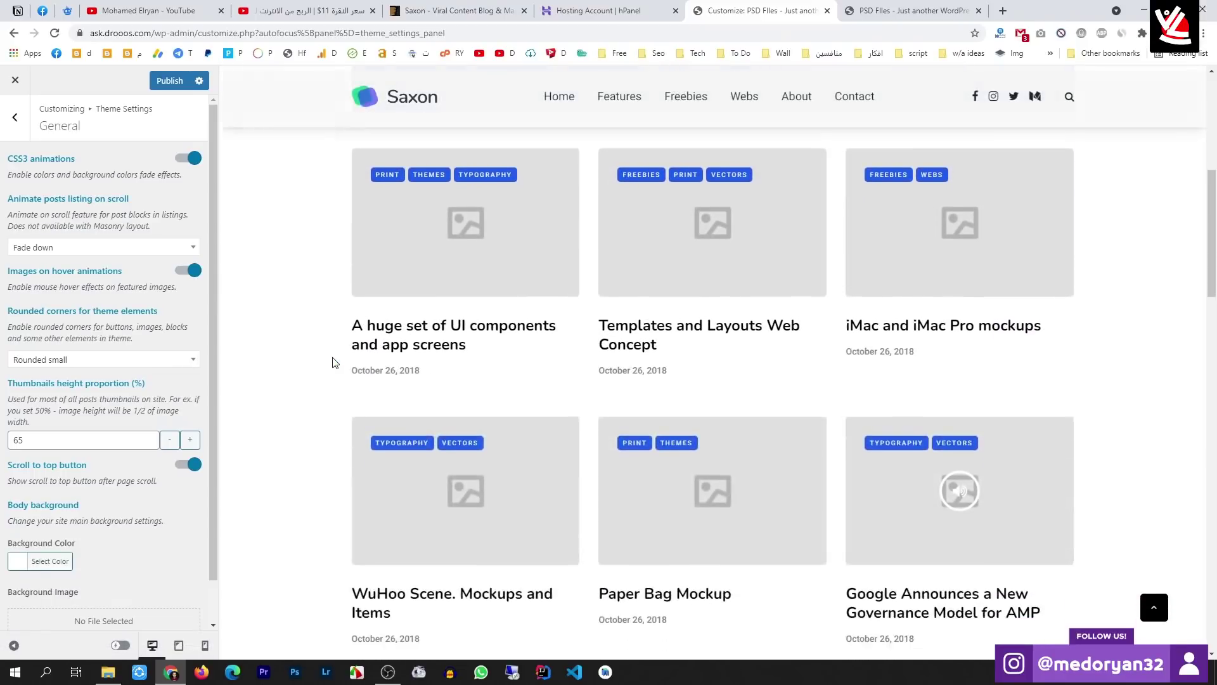
scroll(334, 361, "up", 5)
Try the Zoom in animation for the posts listing on scroll and check it in the preview
left_click(127, 249)
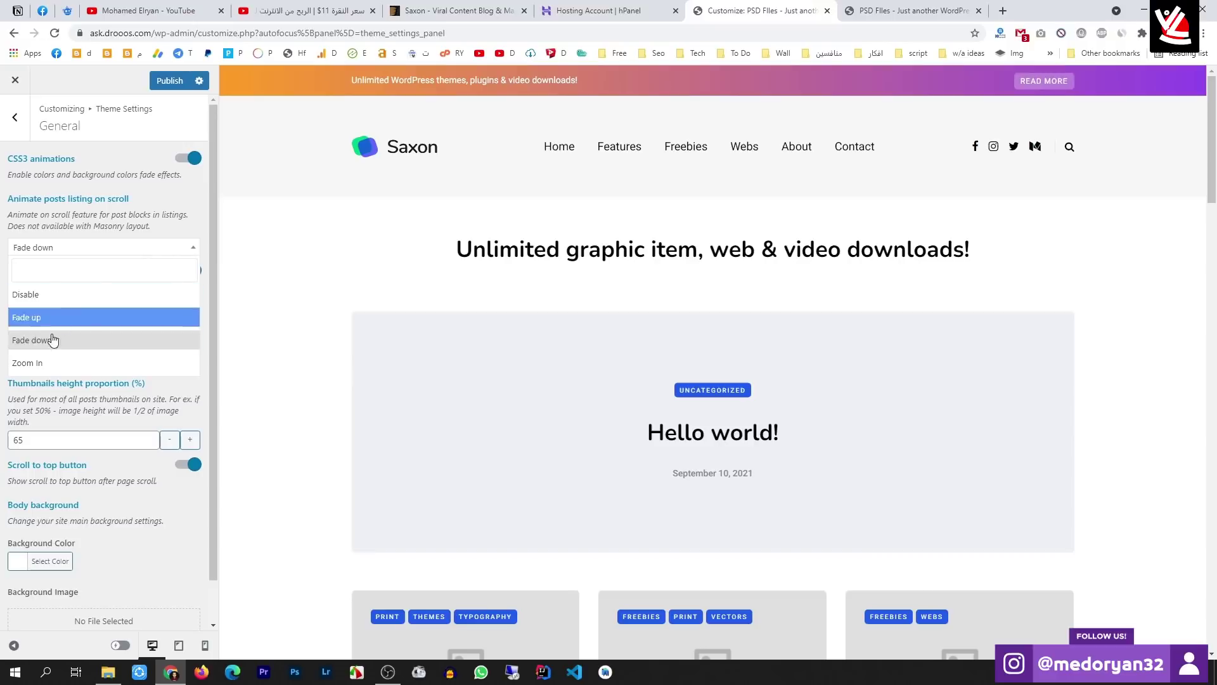
left_click(50, 362)
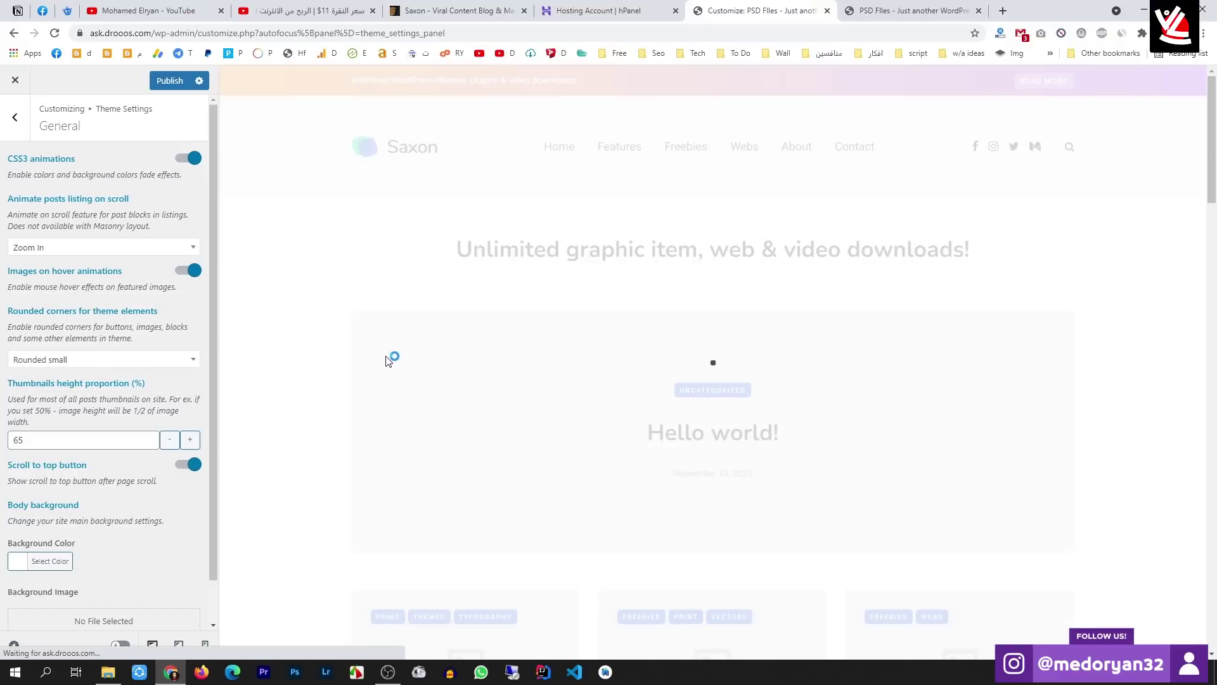
scroll(385, 356, "down", 6)
scroll(249, 324, "up", 5)
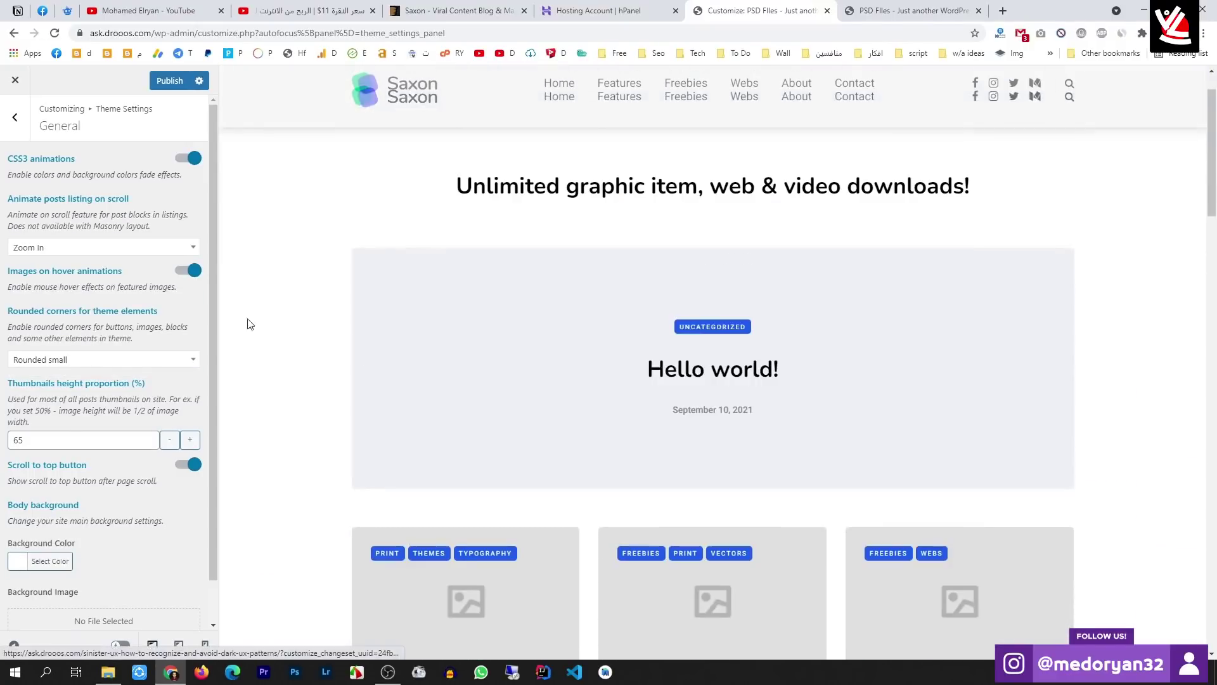
Set the posts listing scroll animation back to Fade up
left_click(25, 248)
type("z")
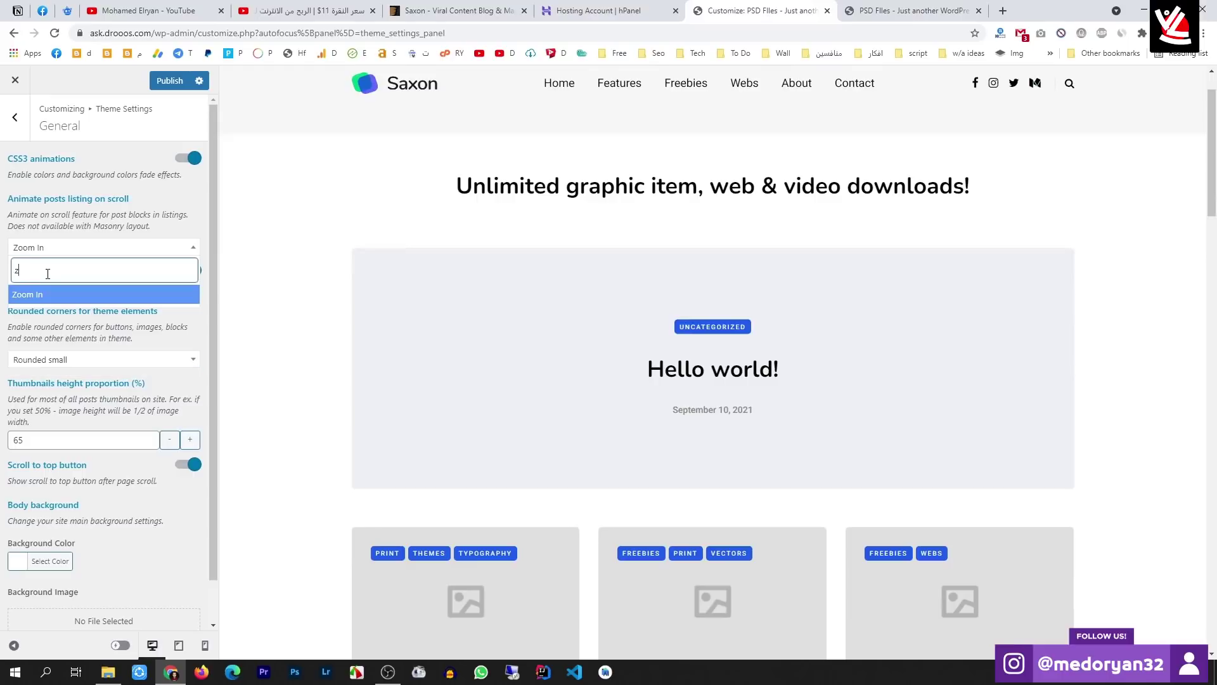
key("BackSpace")
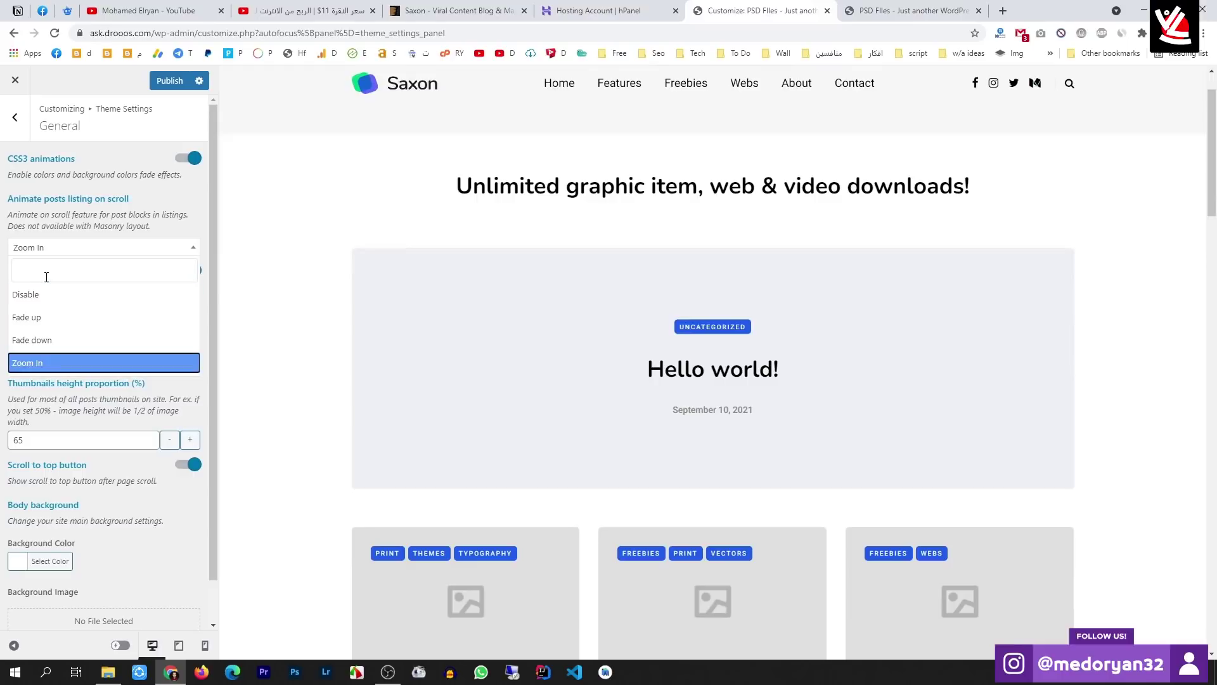
left_click(35, 319)
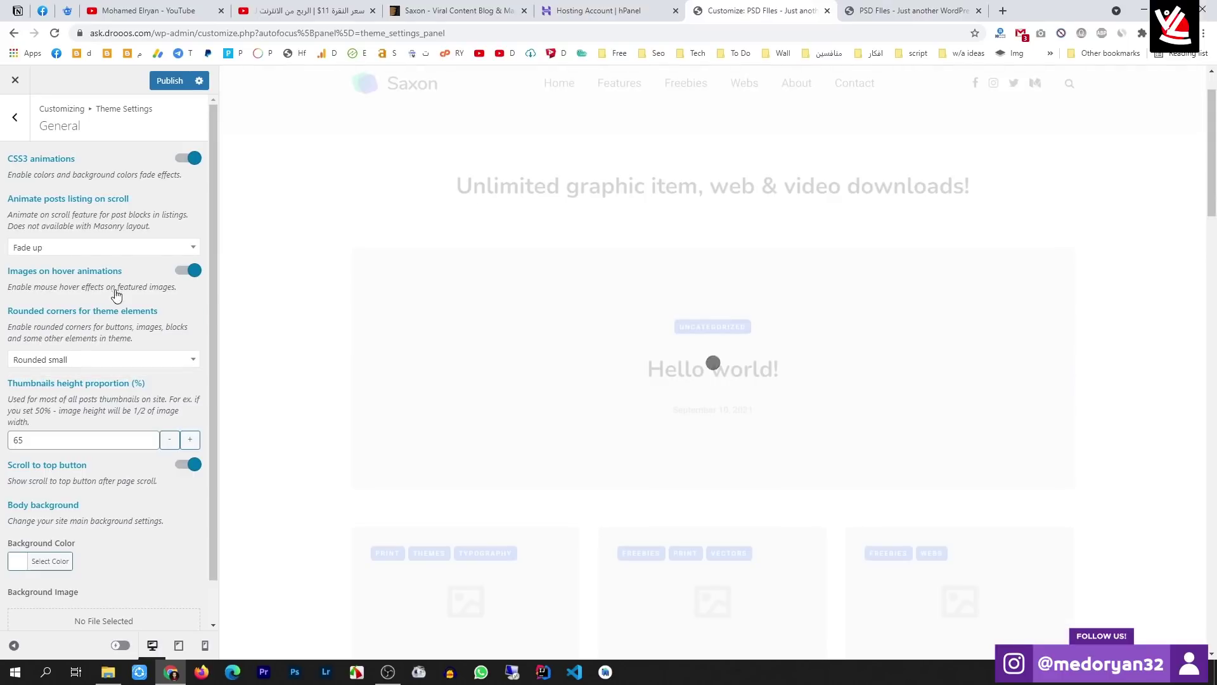
Look over the remaining General settings, including the scroll to top button and body background, and check the button in the preview
scroll(70, 381, "down", 1)
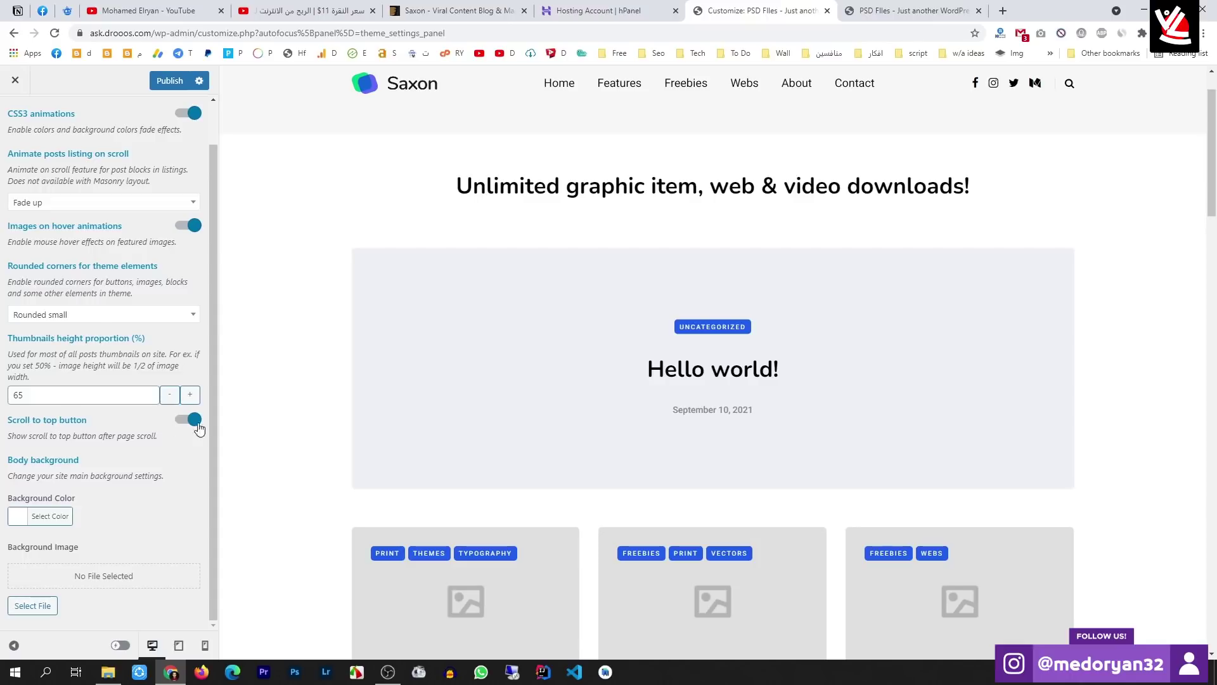
scroll(1170, 532, "down", 6)
scroll(1165, 485, "down", 2)
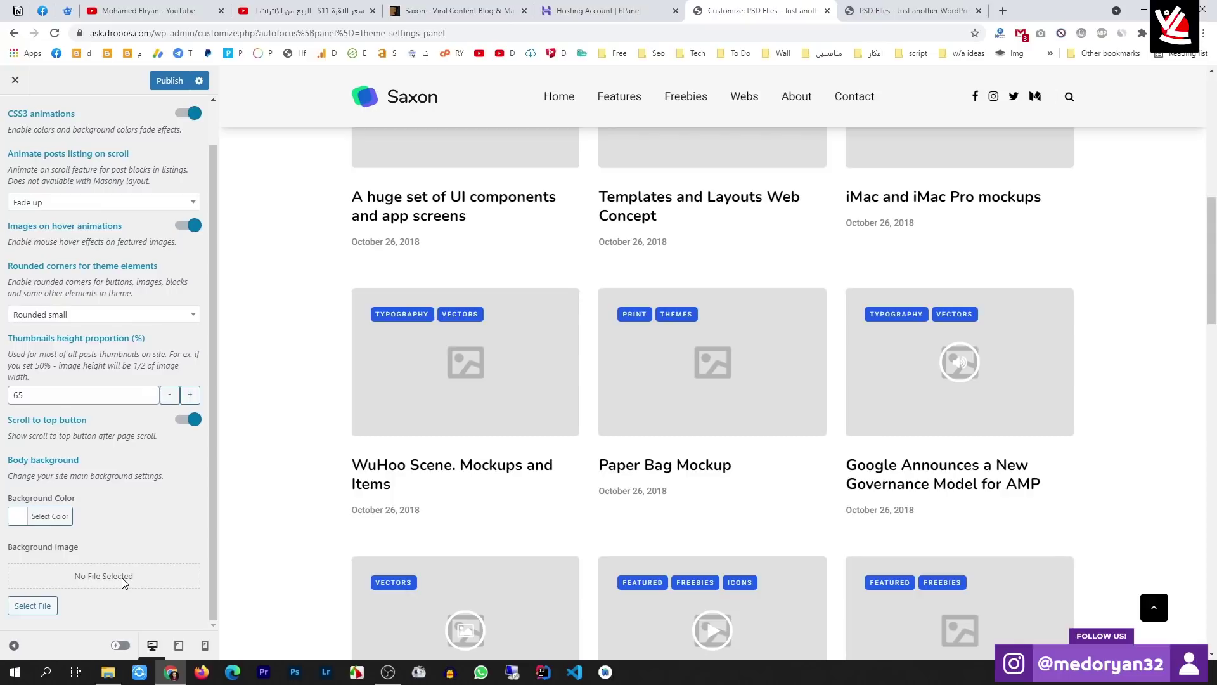
scroll(264, 408, "up", 10)
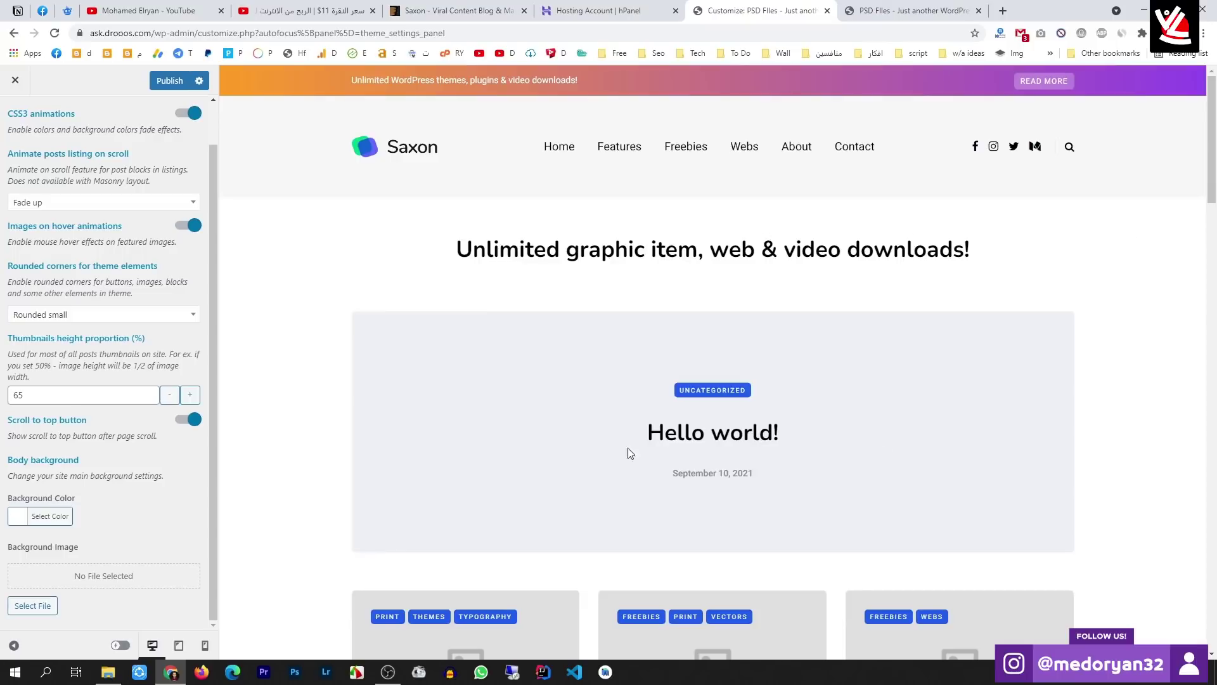
scroll(146, 241, "up", 2)
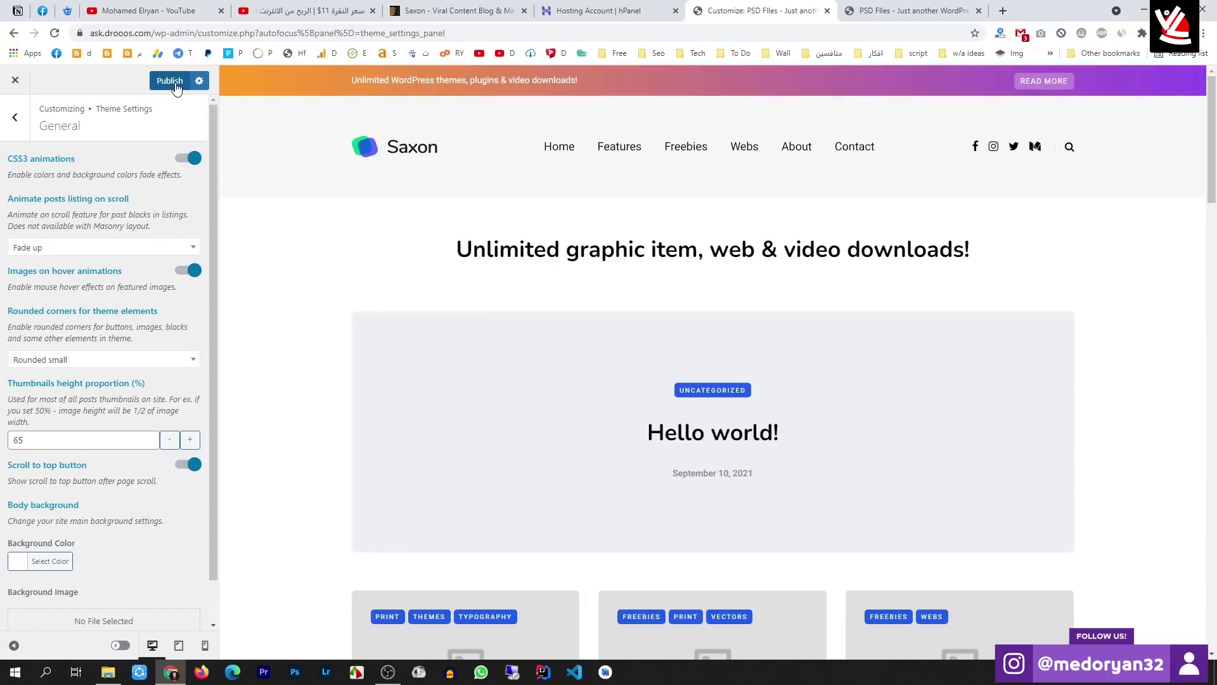
Open the Logo section of the theme settings and examine its header image, logo width, text logo and tagline options
left_click(15, 117)
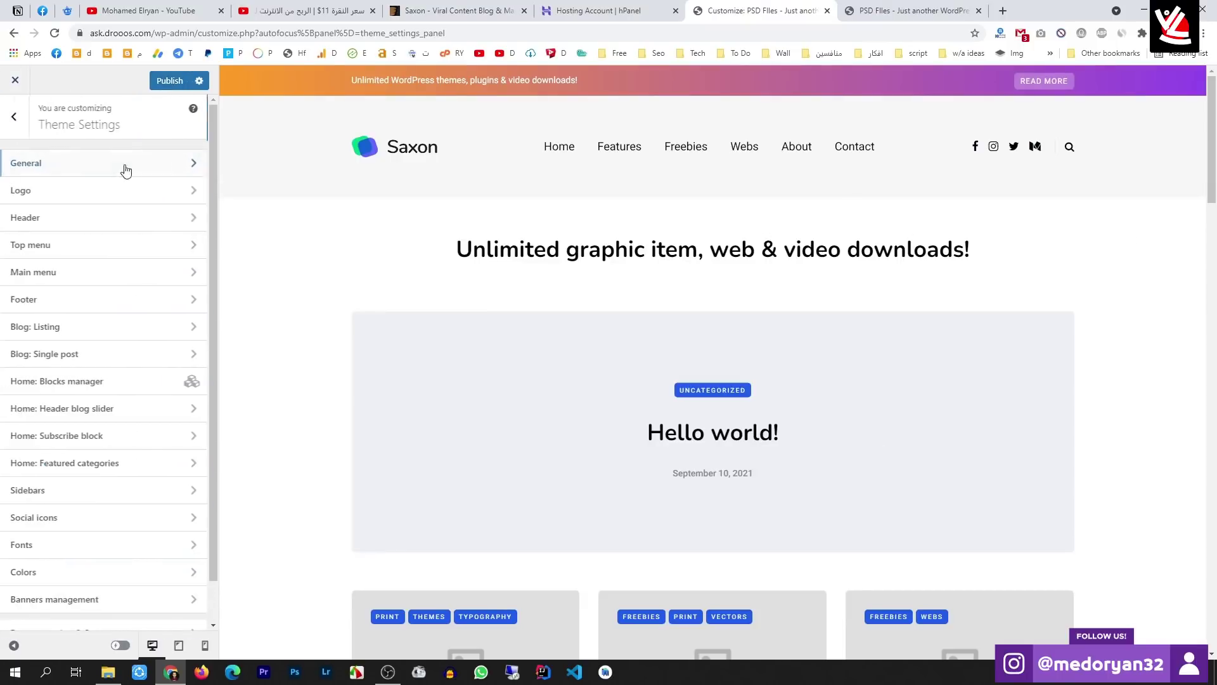
left_click(88, 198)
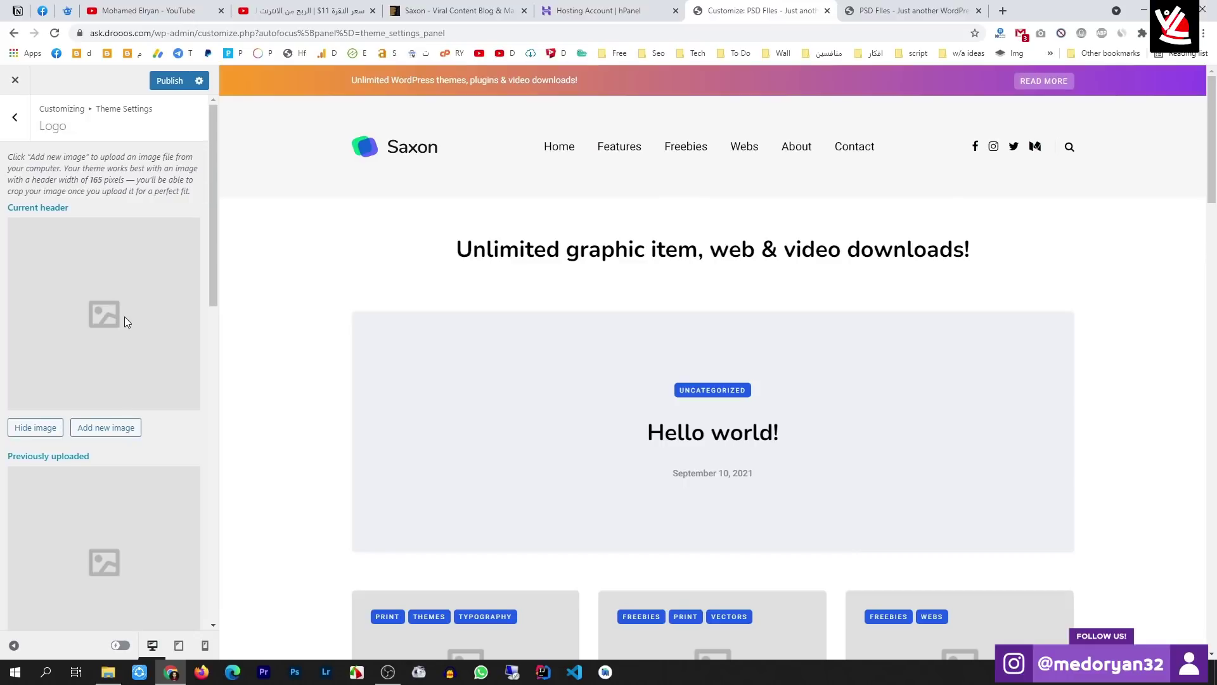
right_click(400, 154)
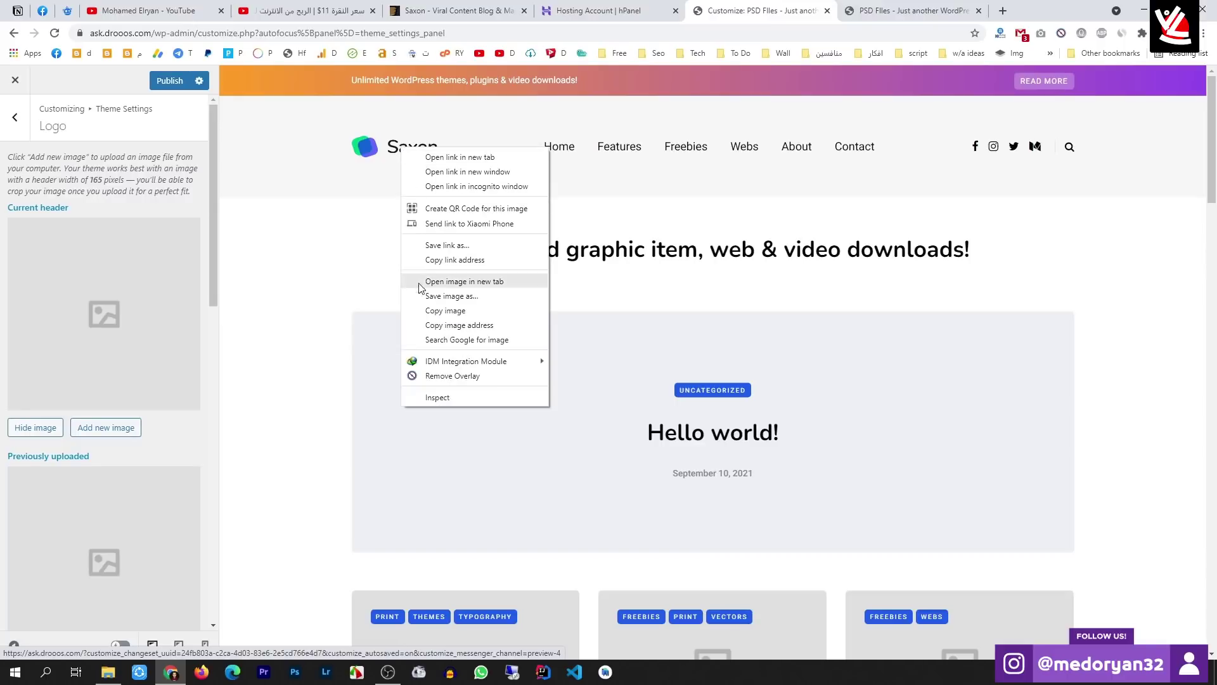
left_click(306, 248)
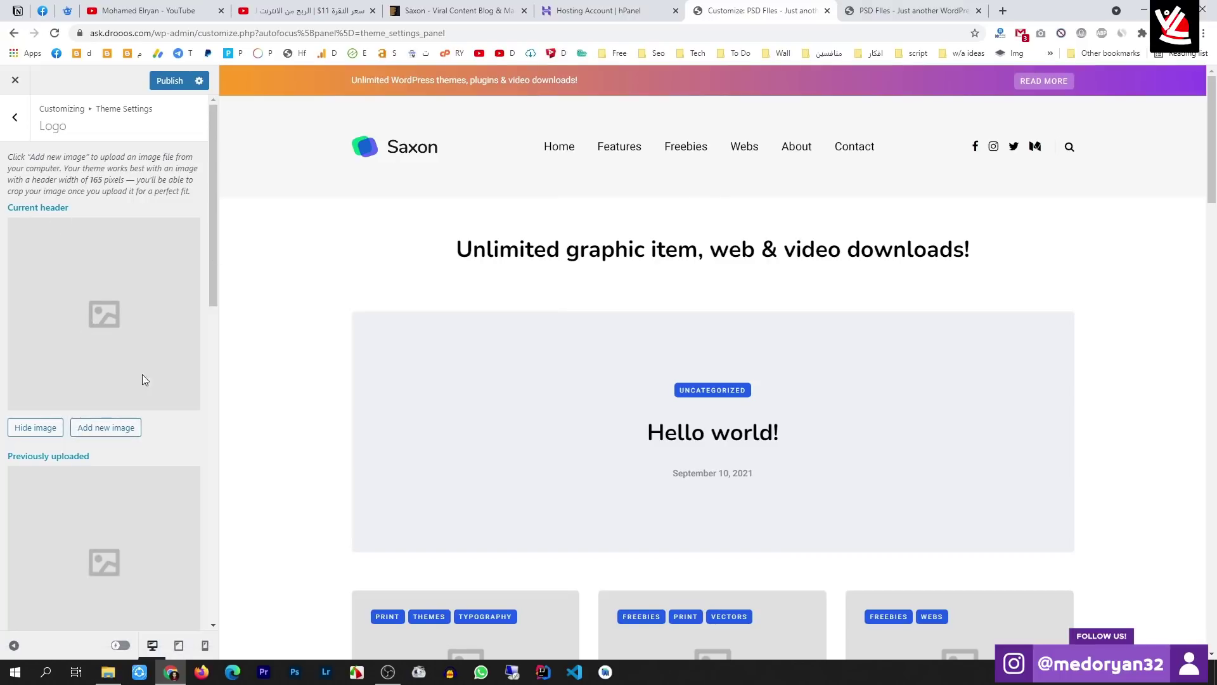
scroll(139, 381, "down", 5)
scroll(149, 273, "down", 1)
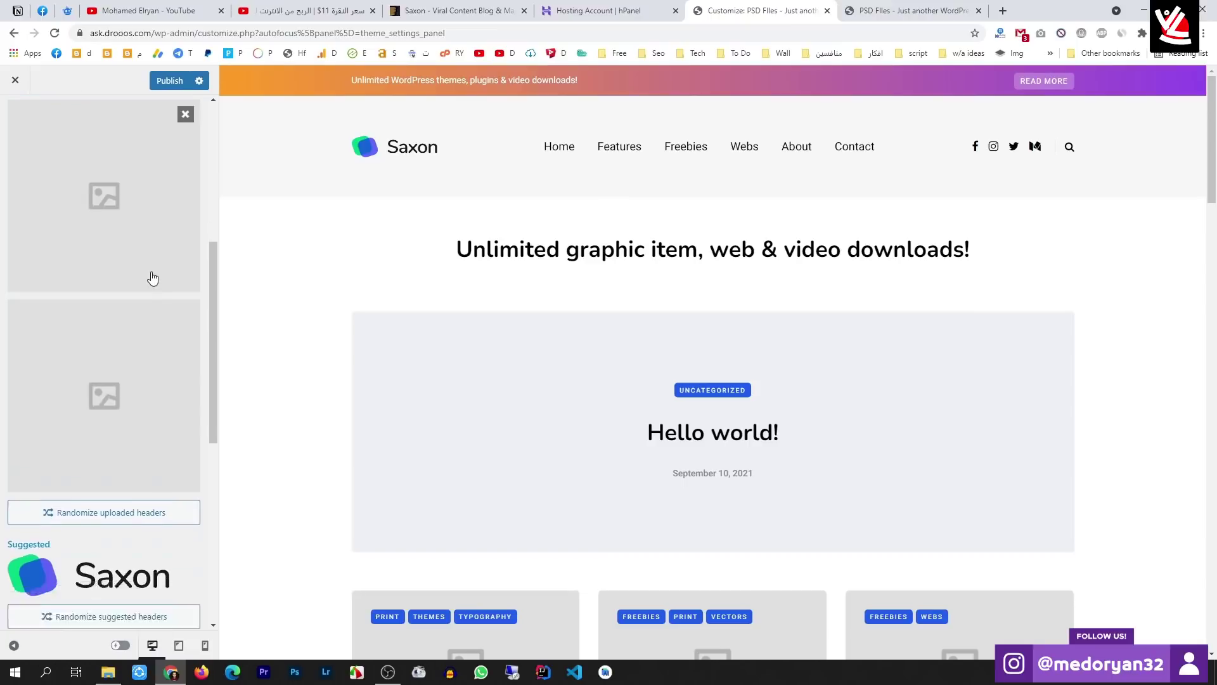
scroll(152, 278, "down", 2)
scroll(146, 275, "up", 8)
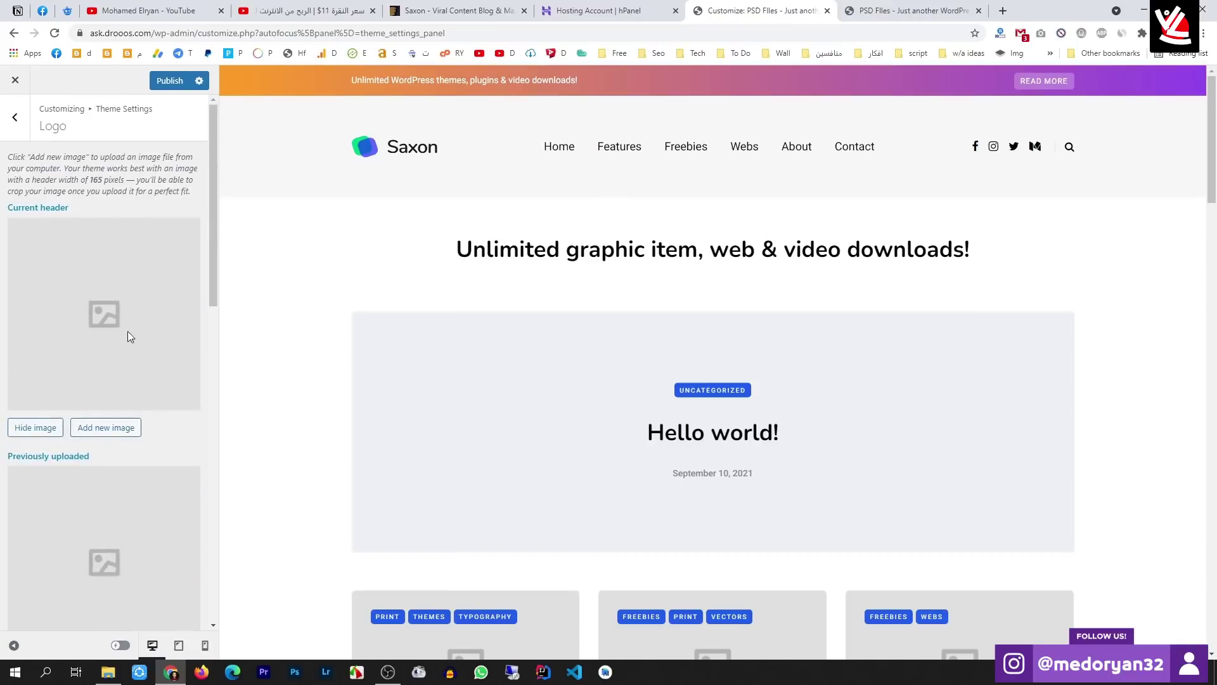
scroll(128, 342, "down", 8)
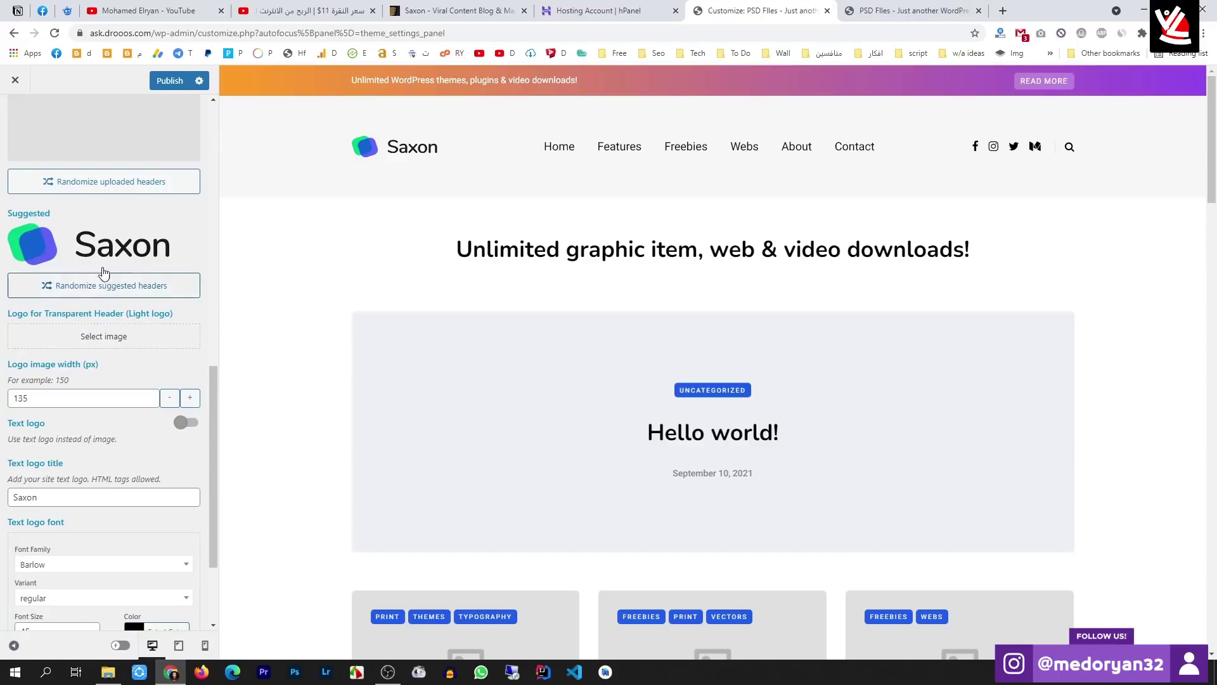
scroll(157, 423, "down", 2)
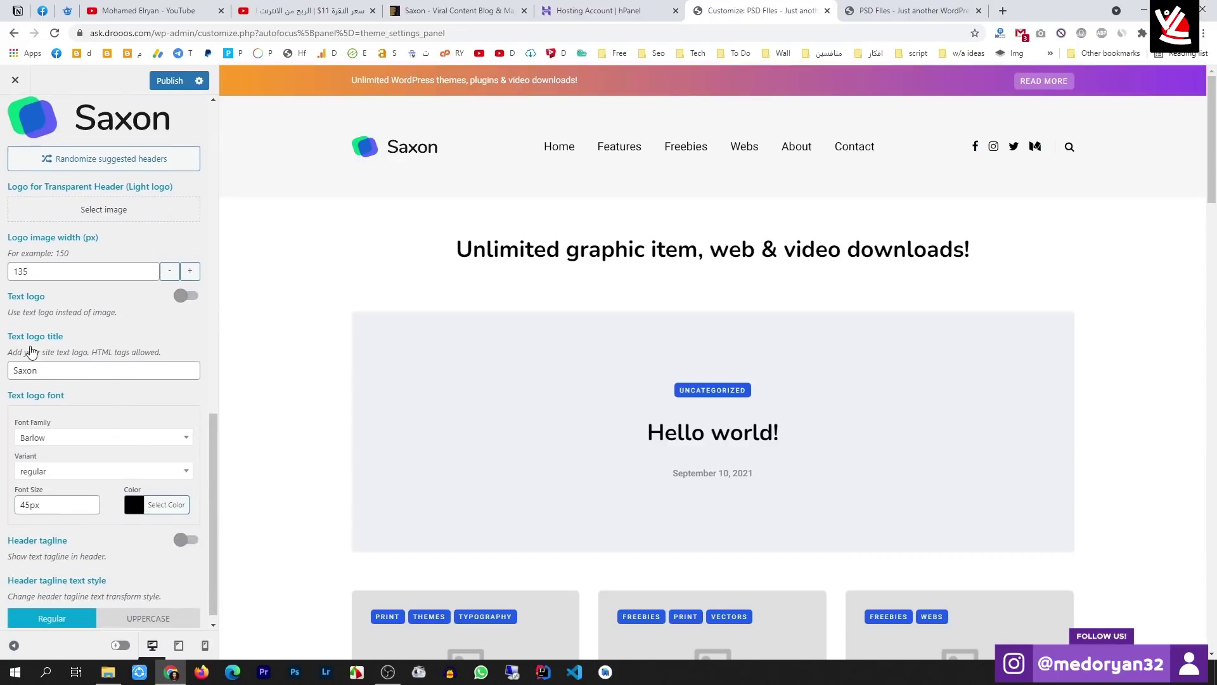
Highlight the text logo title in the Logo settings without editing it
triple_click(48, 373)
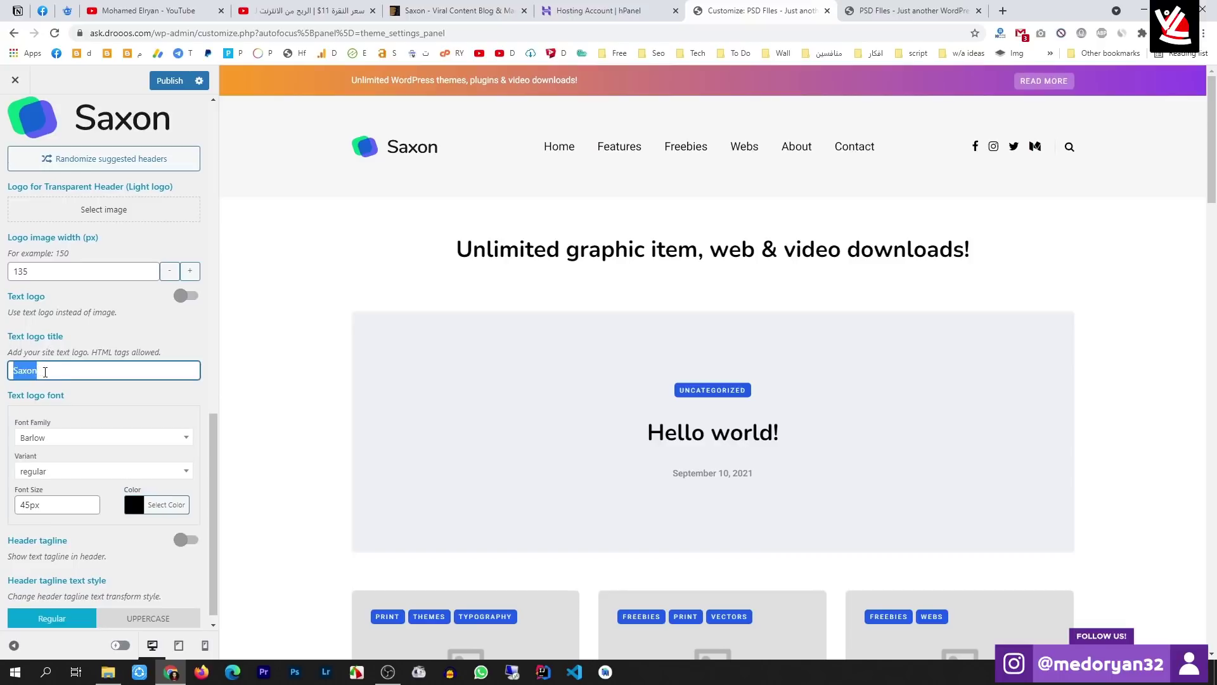
left_click(46, 373)
scroll(91, 317, "down", 1)
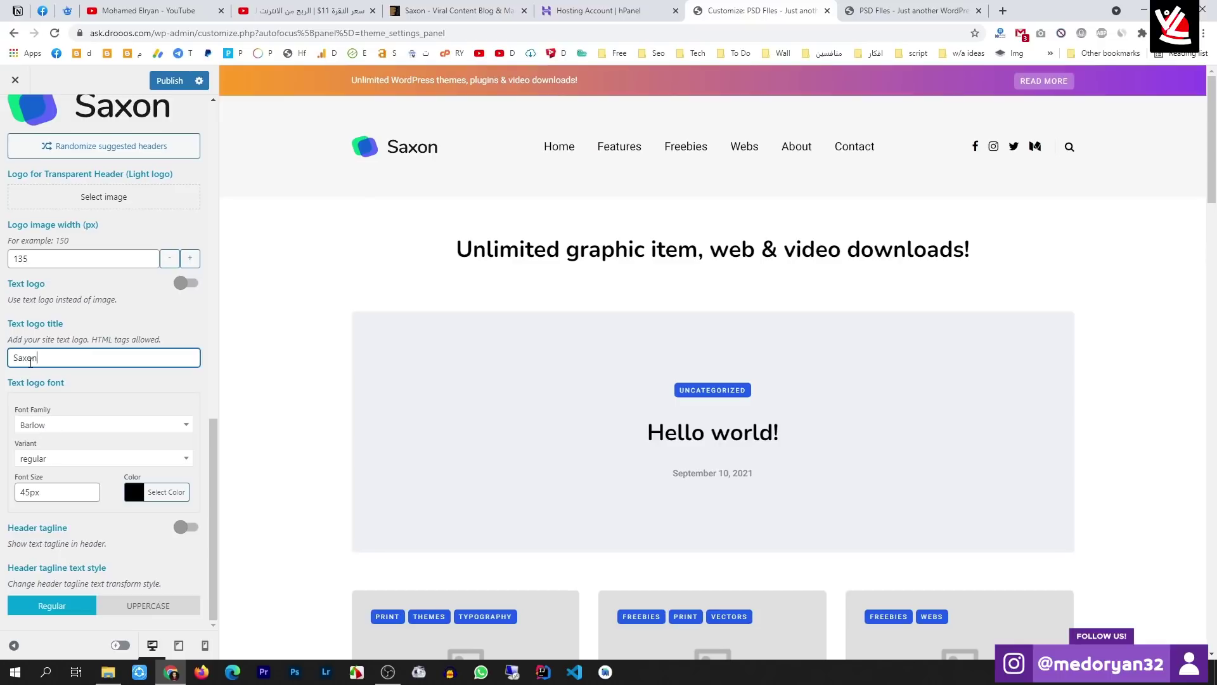
double_click(52, 362)
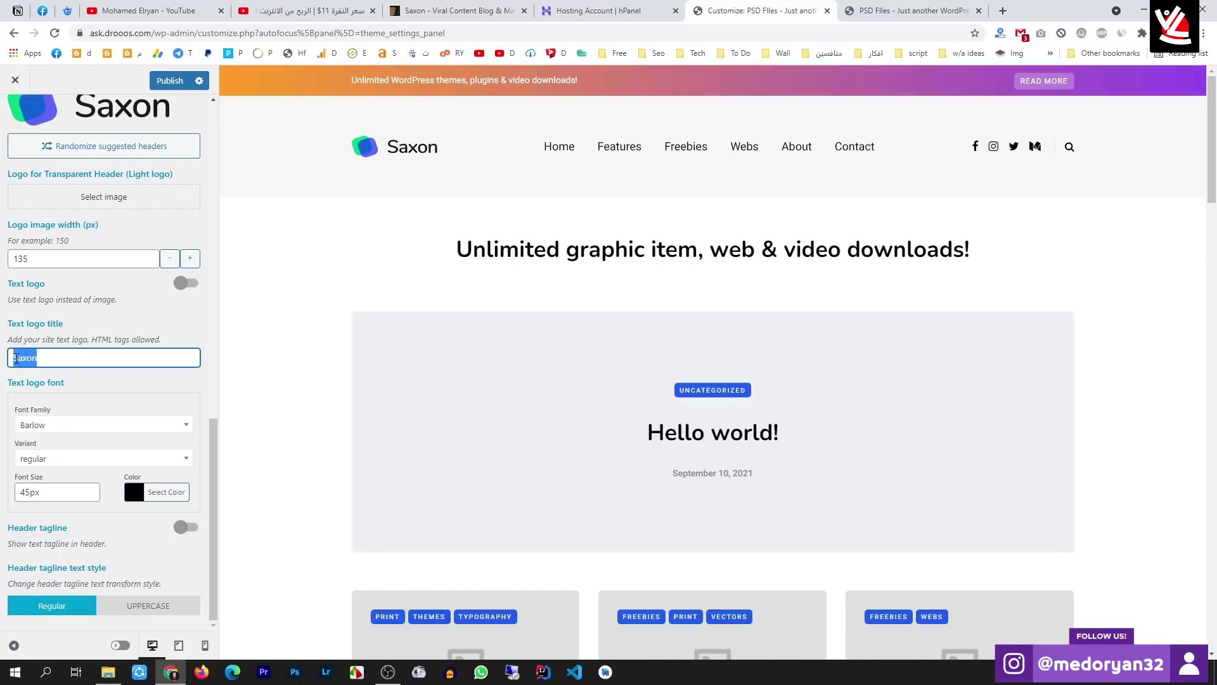
left_click(53, 359)
left_click_drag(37, 358, 12, 359)
Leave the Logo settings and open the Header section of the theme settings
scroll(60, 290, "up", 3)
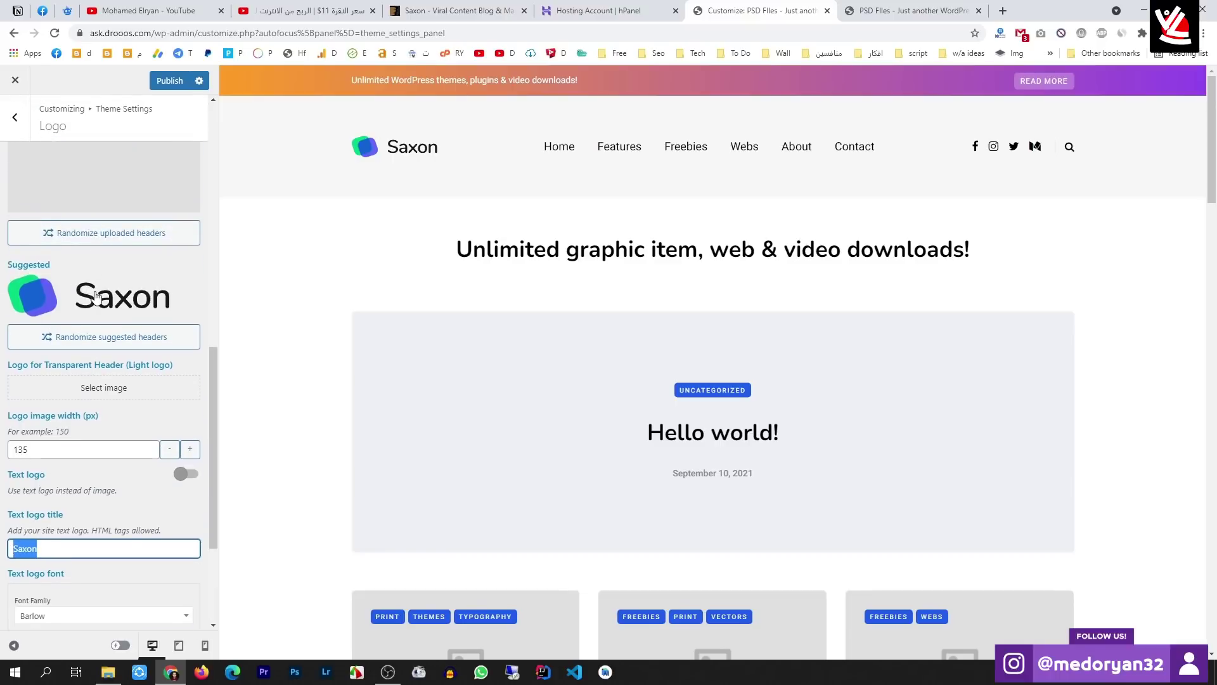
scroll(60, 290, "up", 1)
left_click(25, 130)
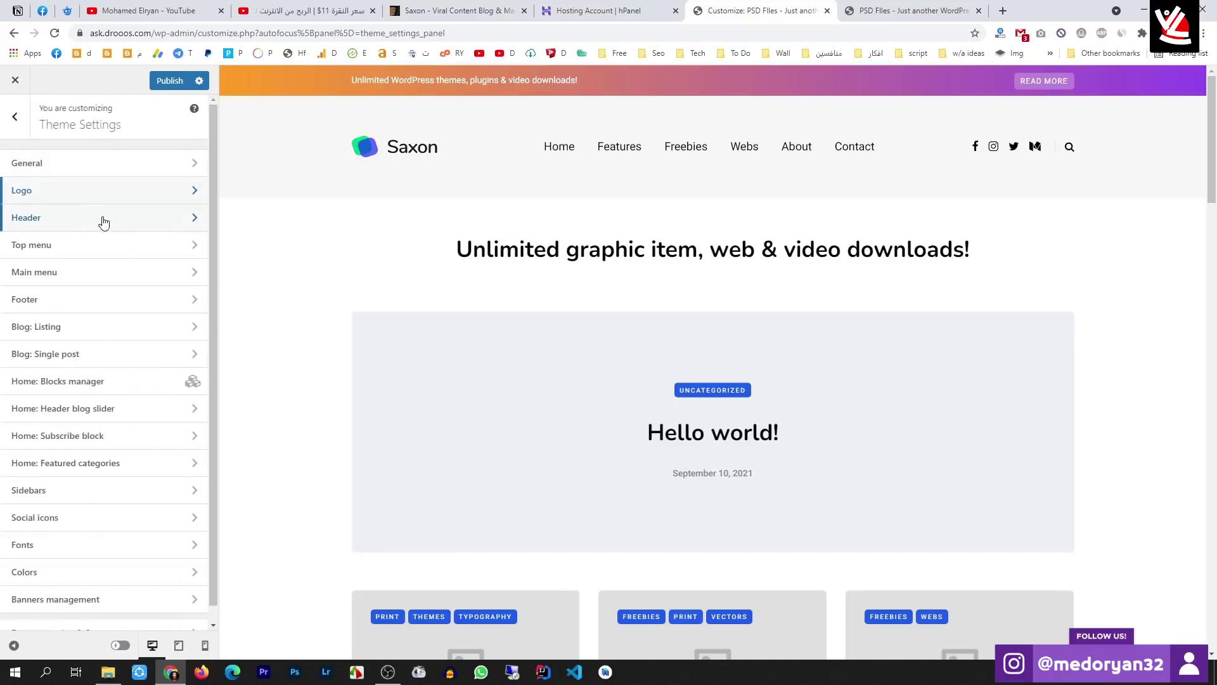
left_click(43, 217)
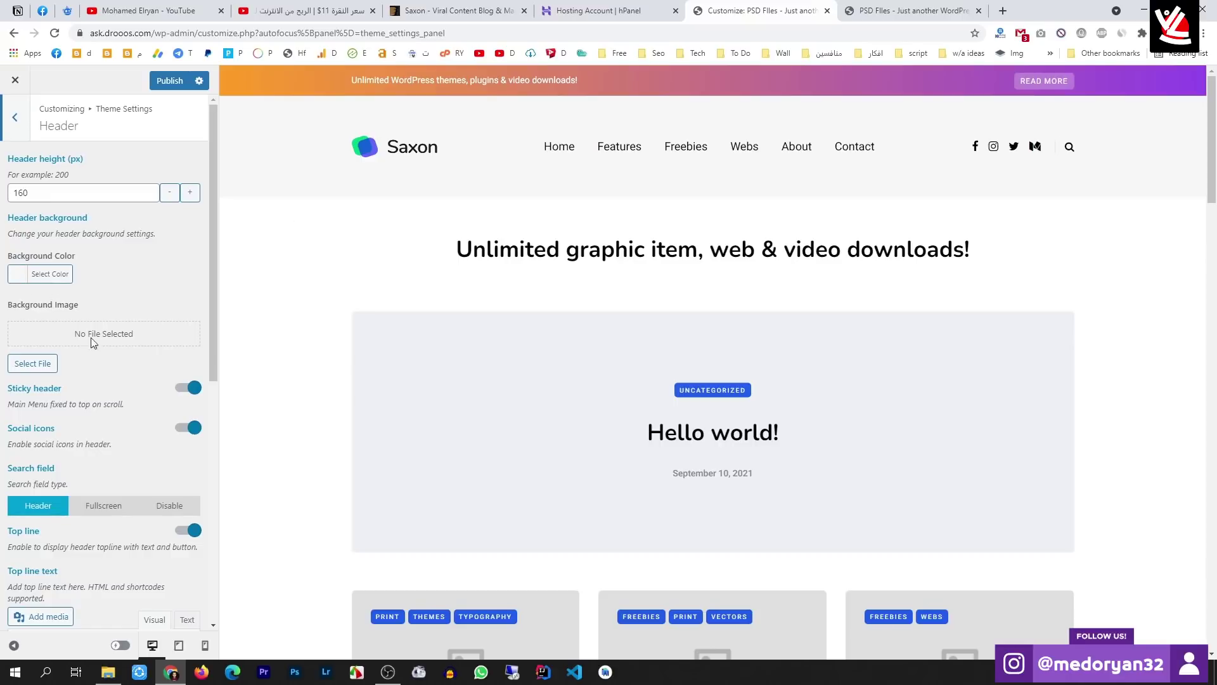
Look over the Header settings, including the top line text, button and background colors, compare them with the preview, and return to the section list
scroll(178, 396, "down", 7)
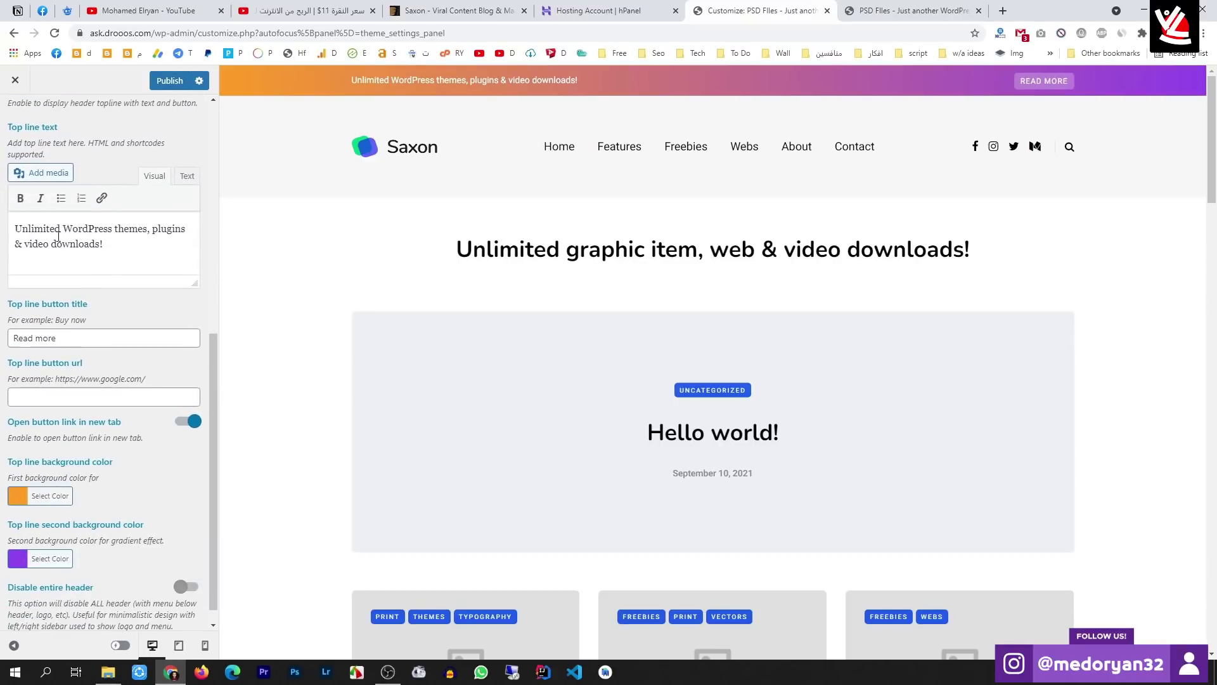
left_click_drag(16, 231, 114, 246)
left_click_drag(473, 249, 964, 249)
left_click(52, 246)
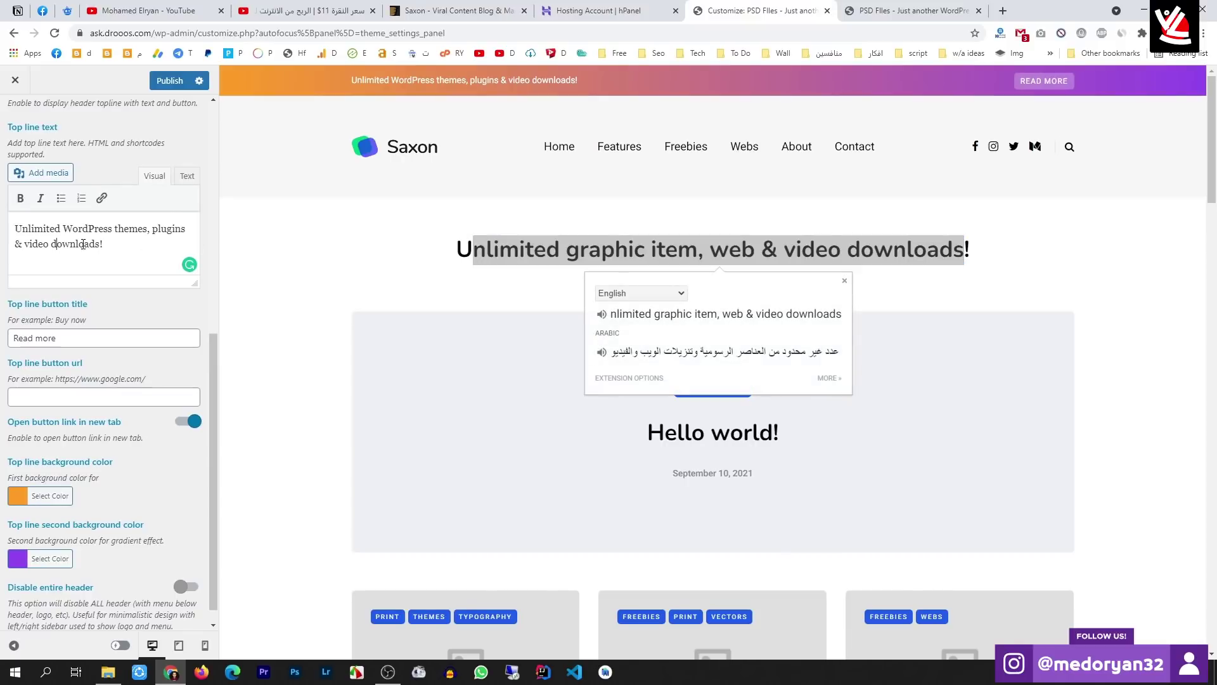
left_click(390, 286)
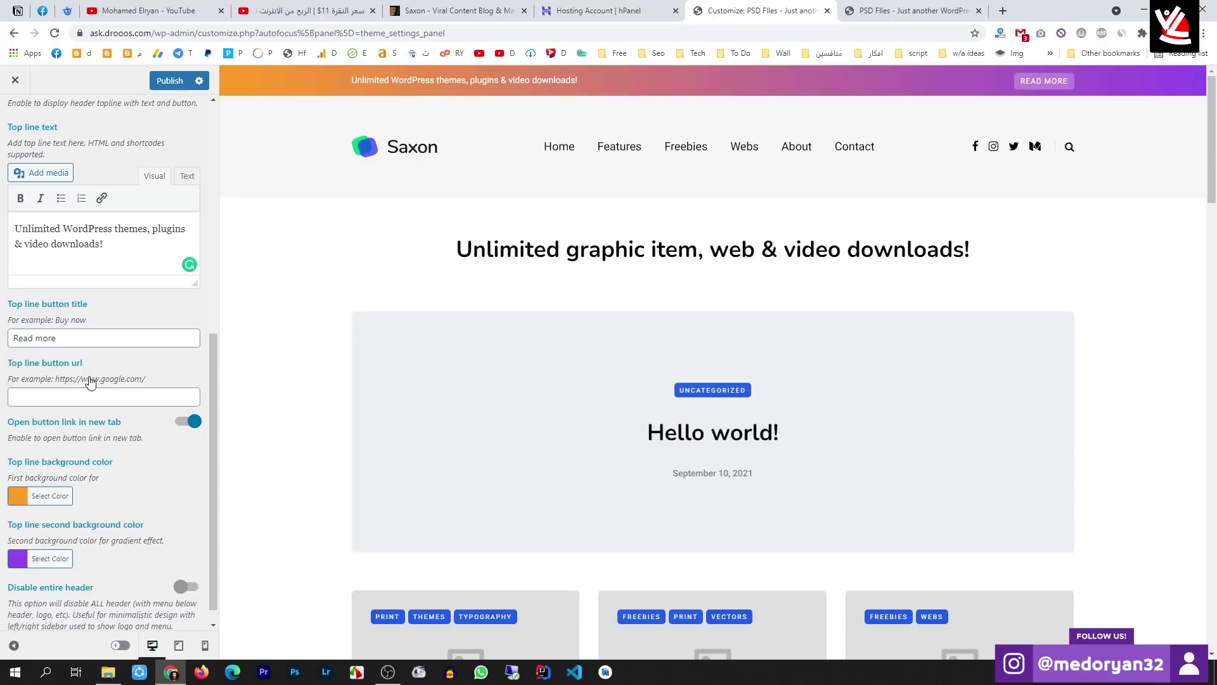
scroll(95, 404, "down", 1)
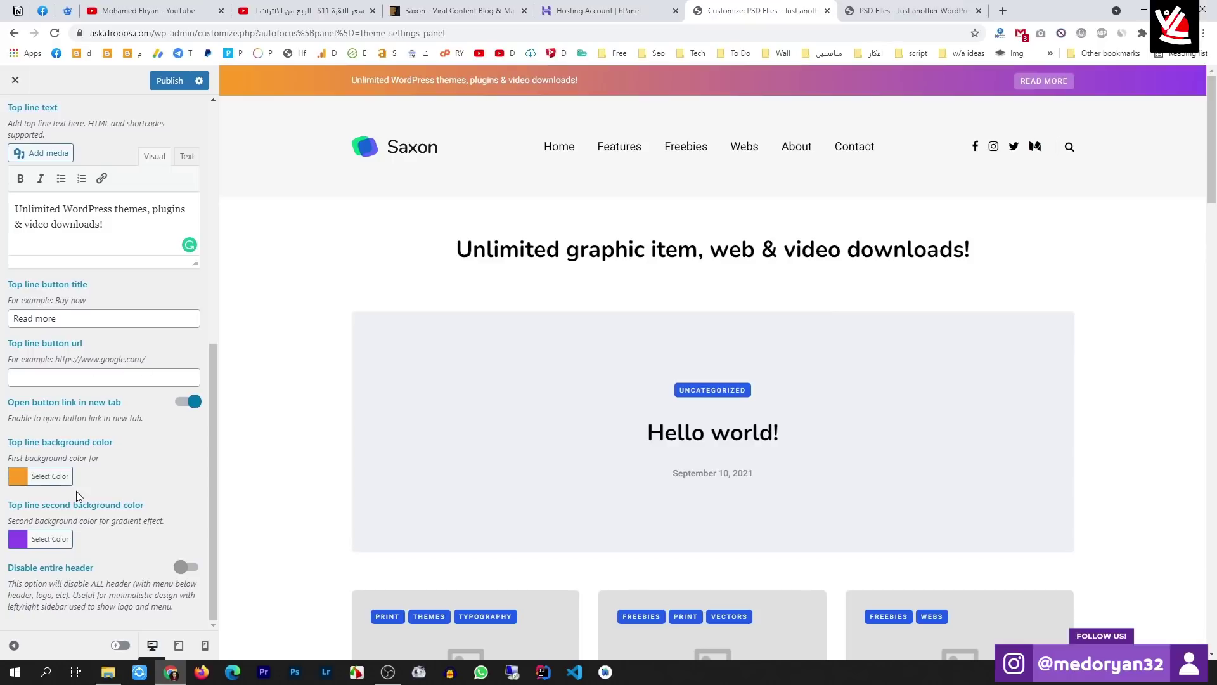
scroll(96, 298, "up", 10)
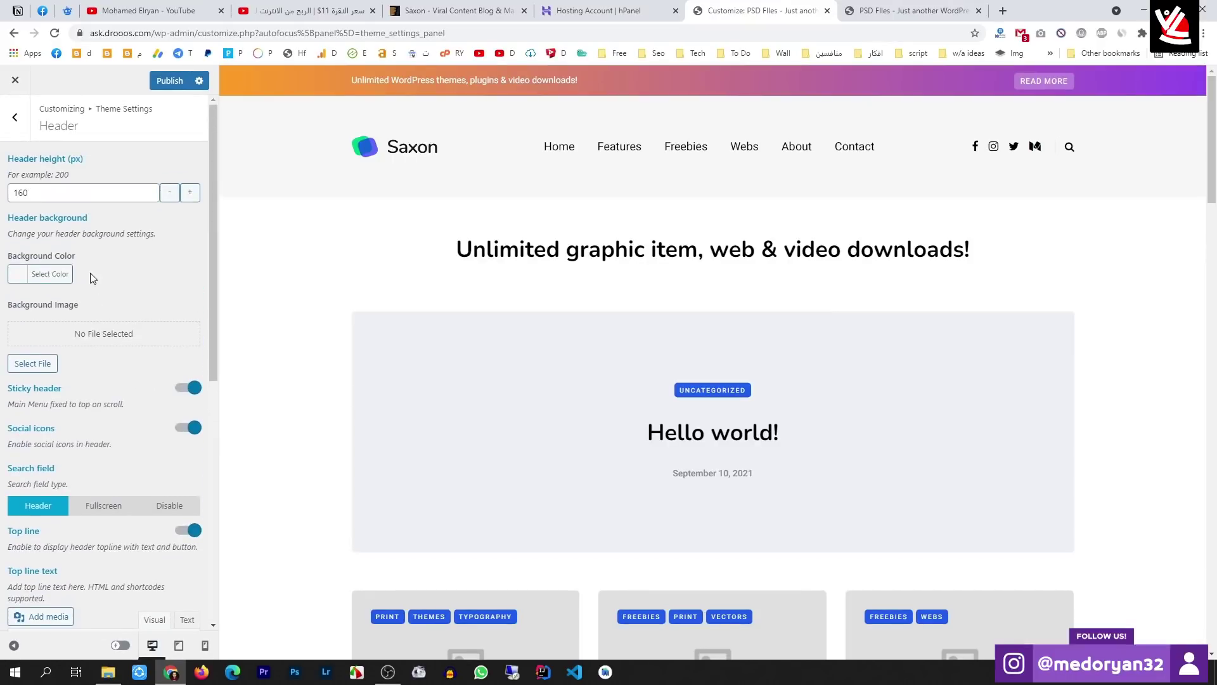
left_click(14, 116)
Examine the Top menu style, text transform and padding options, and open the Main menu section
left_click(82, 254)
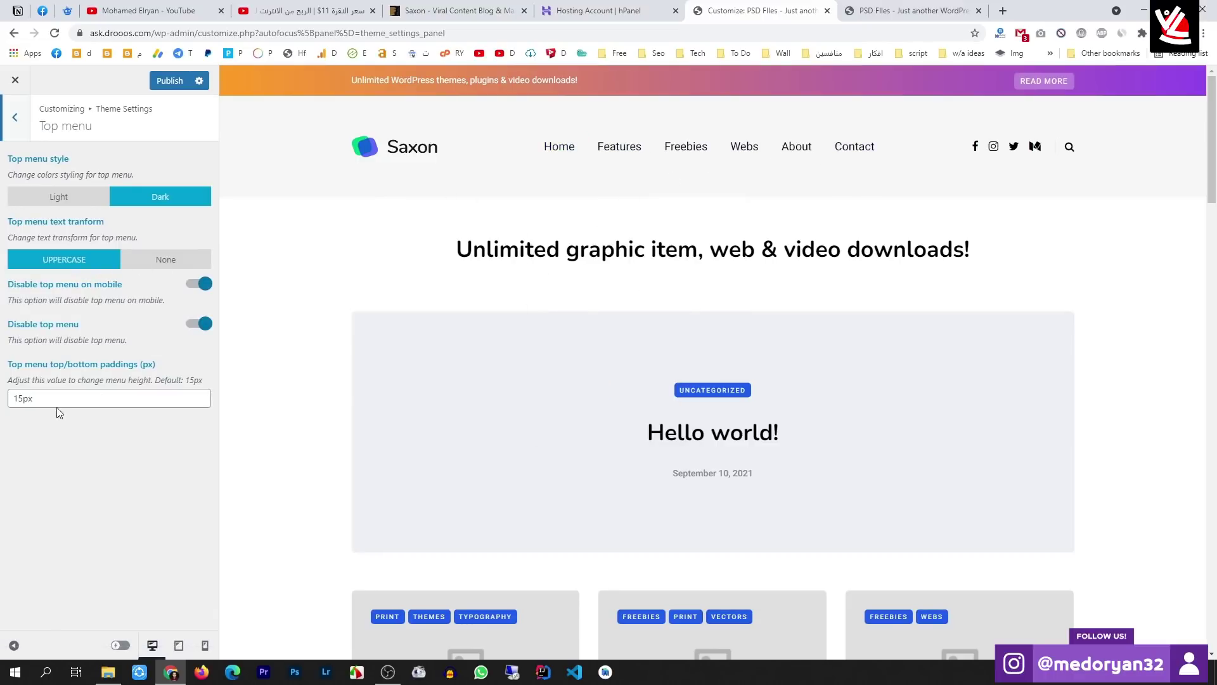
left_click(18, 127)
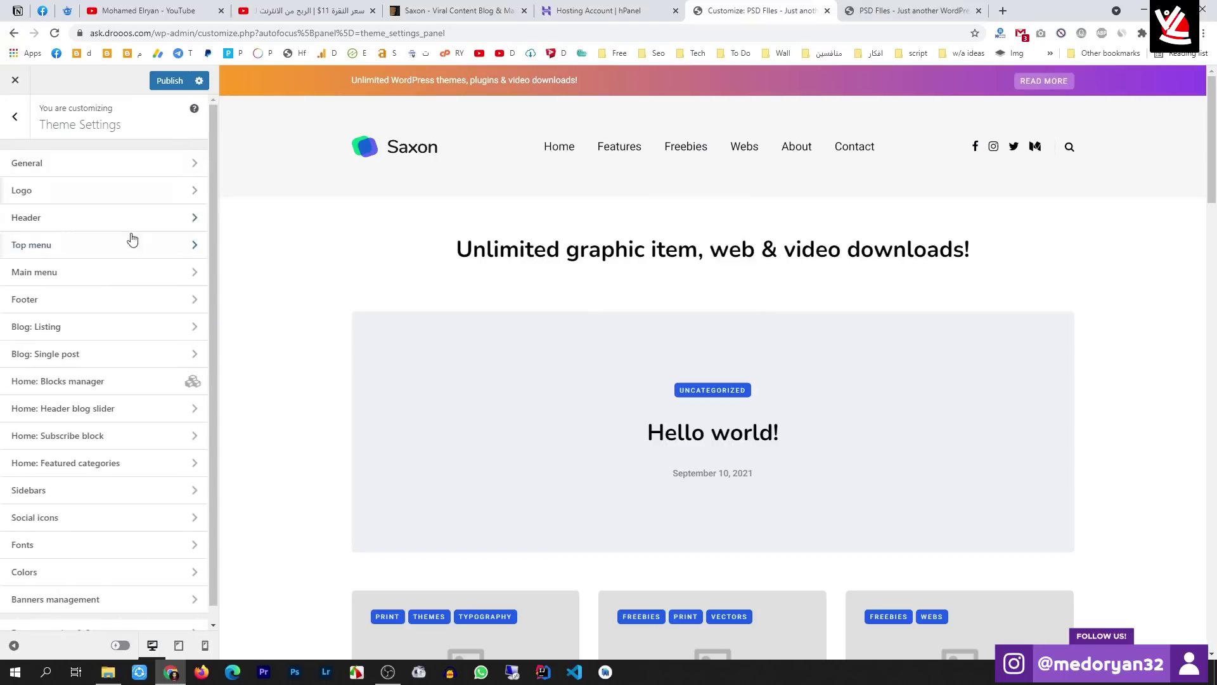
left_click(90, 274)
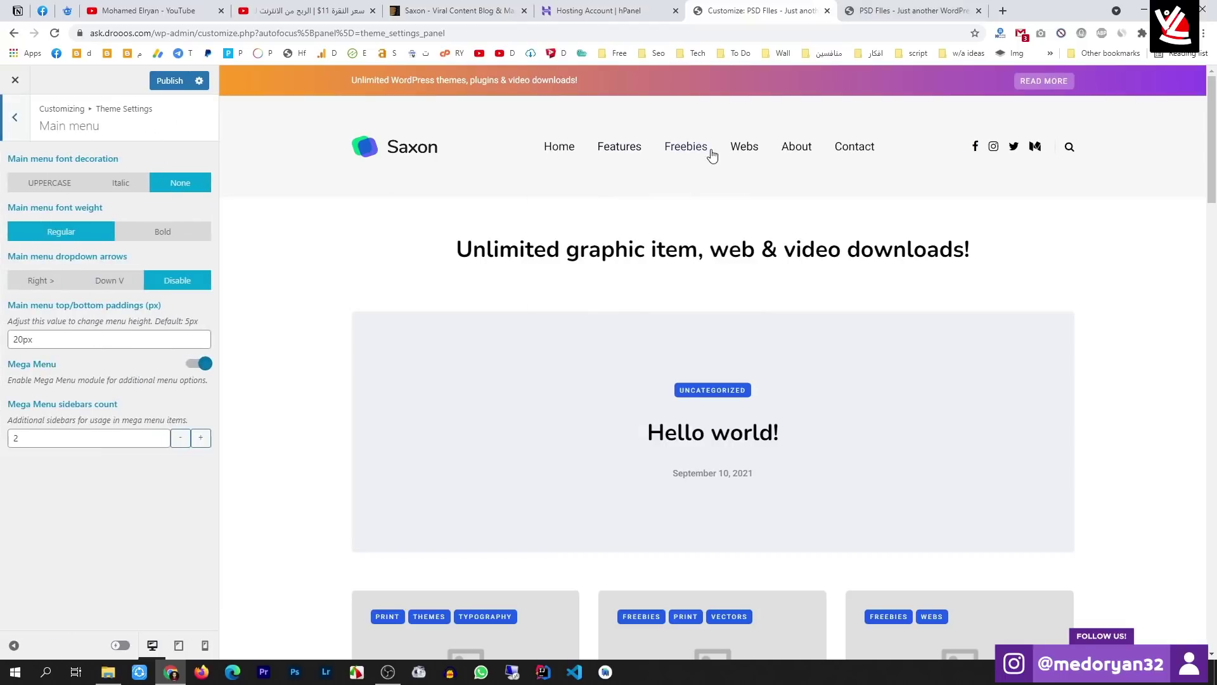
Try UPPERCASE as the main menu font decoration, check the menu in the preview, and return the decoration to None
left_click(57, 188)
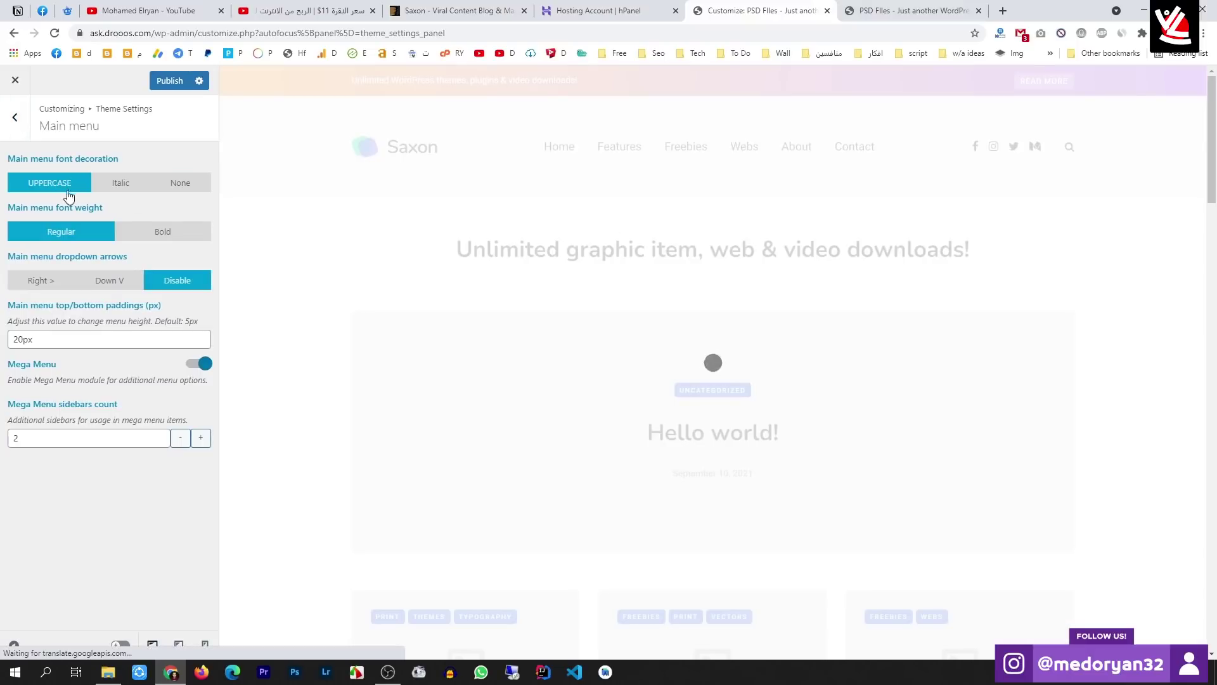
mouse_move(556, 147)
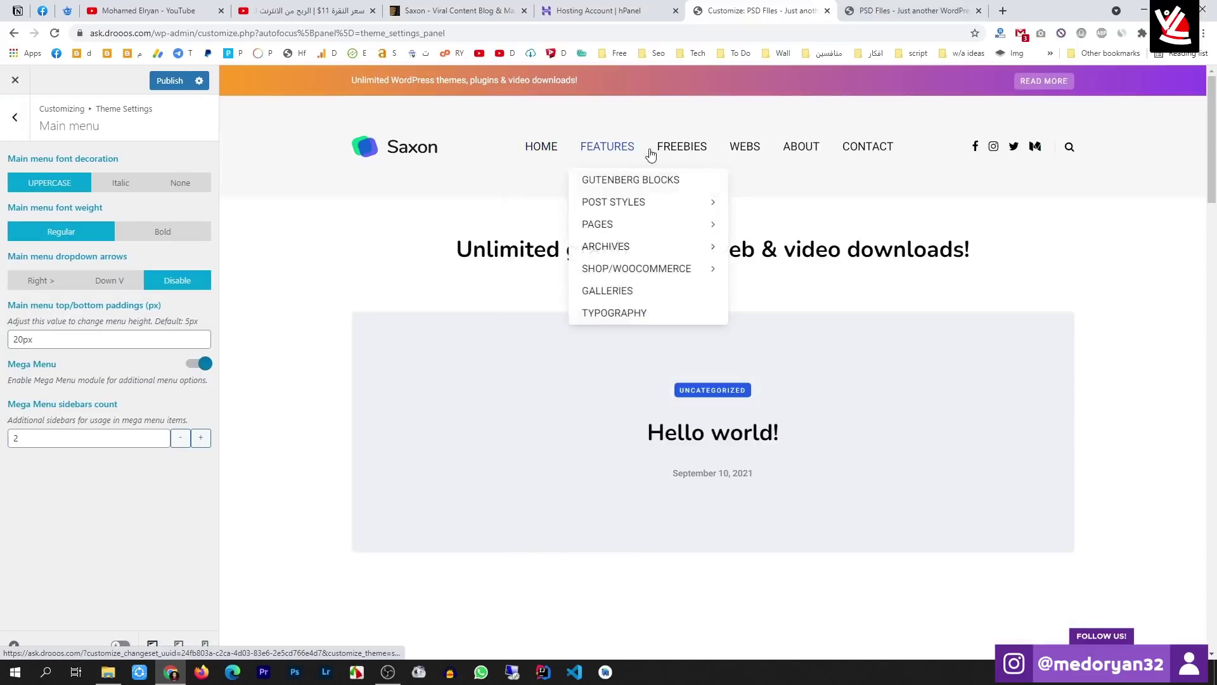
left_click(186, 188)
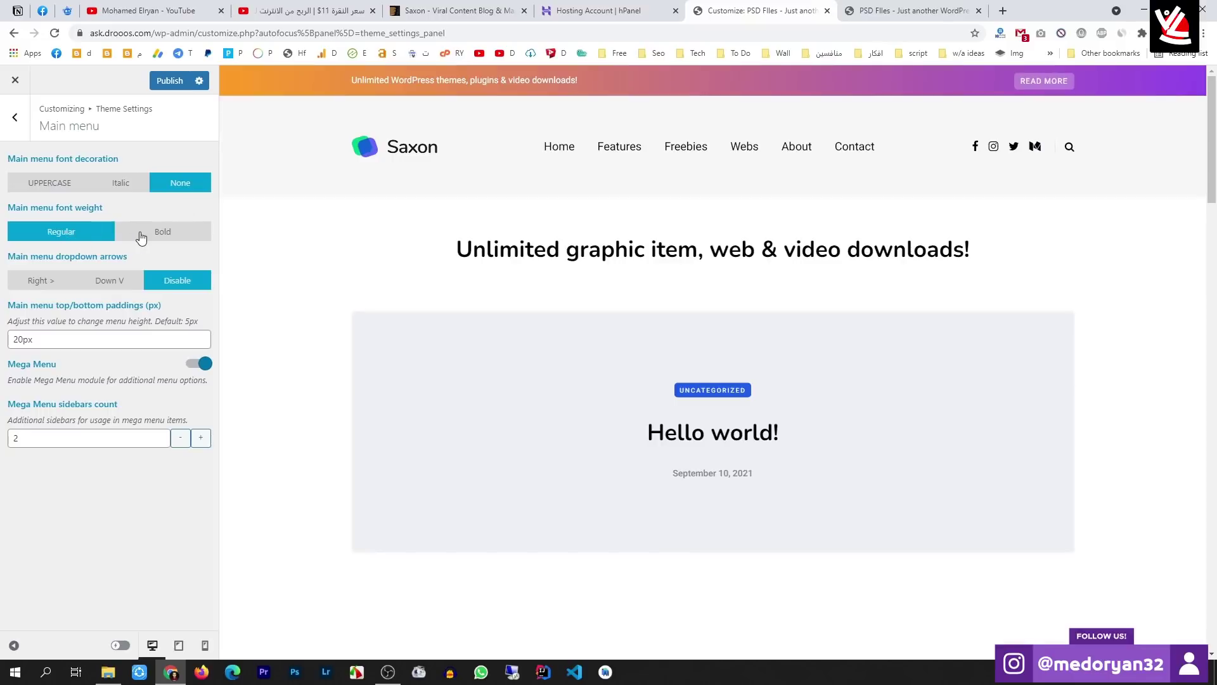
Set the main menu font weight to Bold, check the menu and its dropdown in the preview, and leave the section
left_click(142, 236)
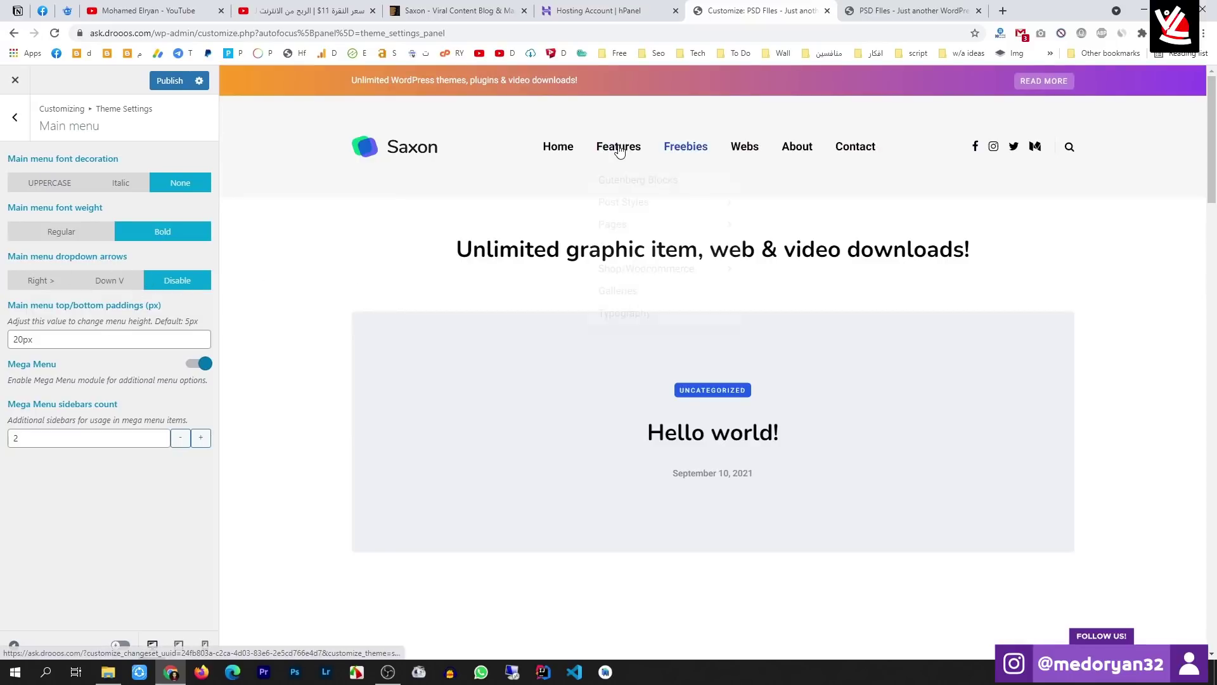
mouse_move(568, 145)
mouse_move(607, 149)
mouse_move(644, 201)
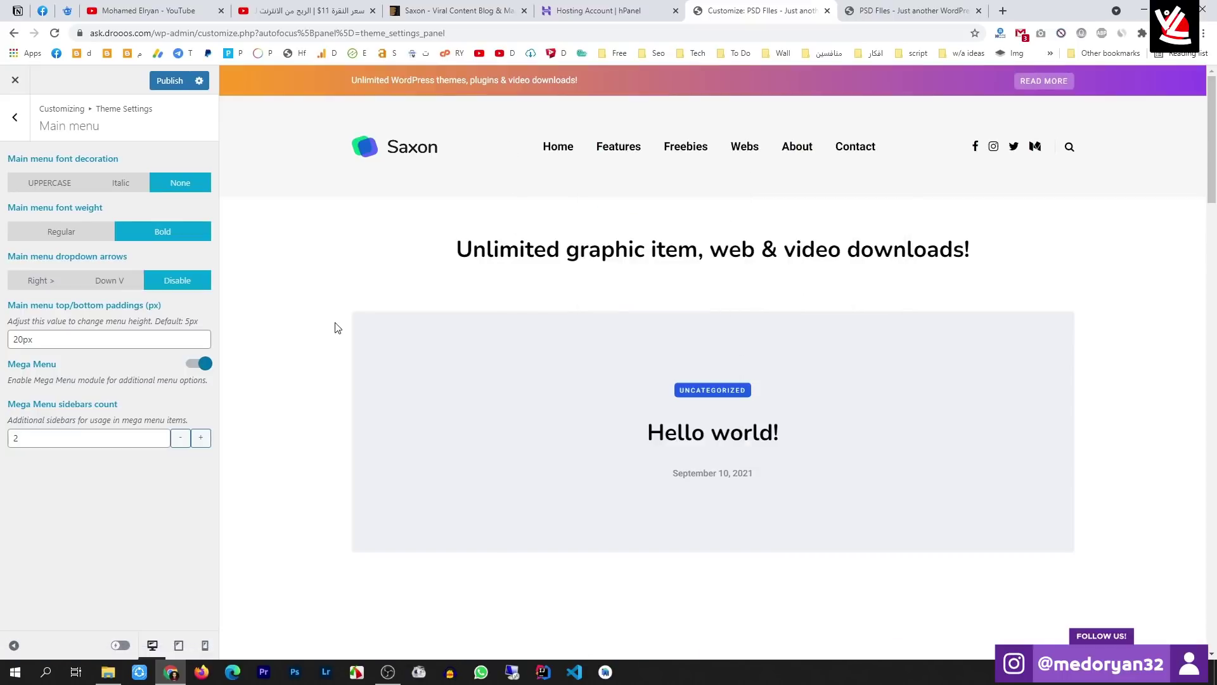
left_click(15, 118)
Examine the Footer settings against the page footer, leave the section, and bring the preview back to the start of the homepage
left_click(88, 308)
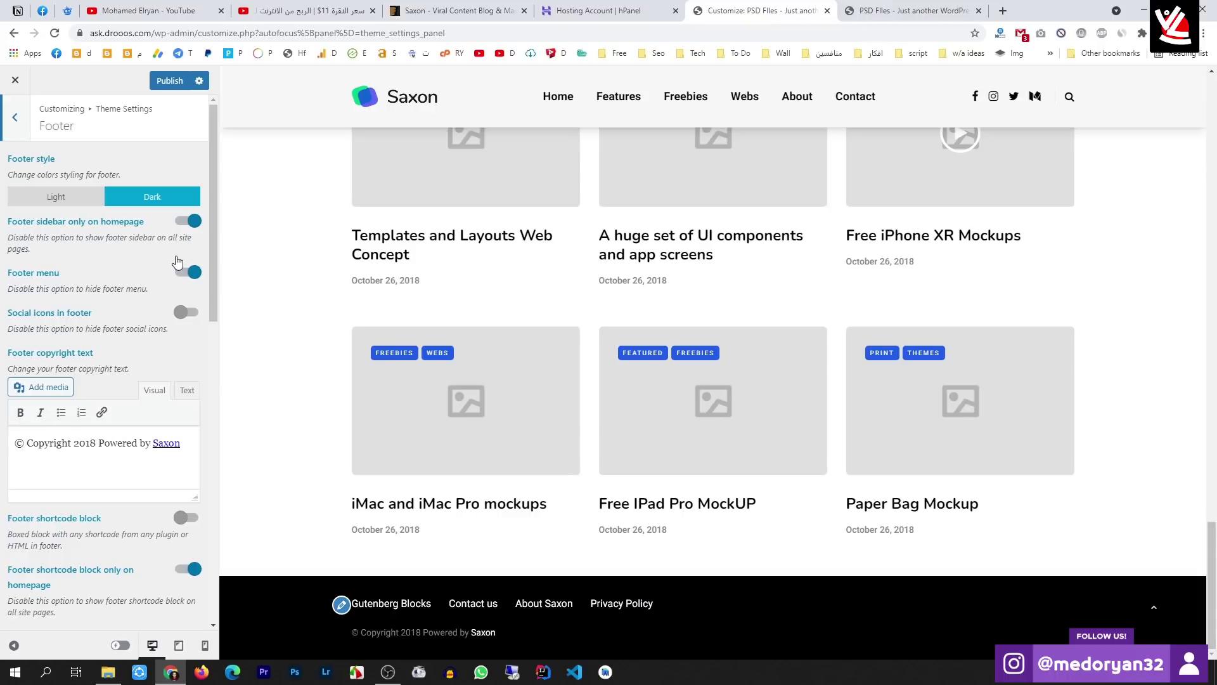
left_click(15, 118)
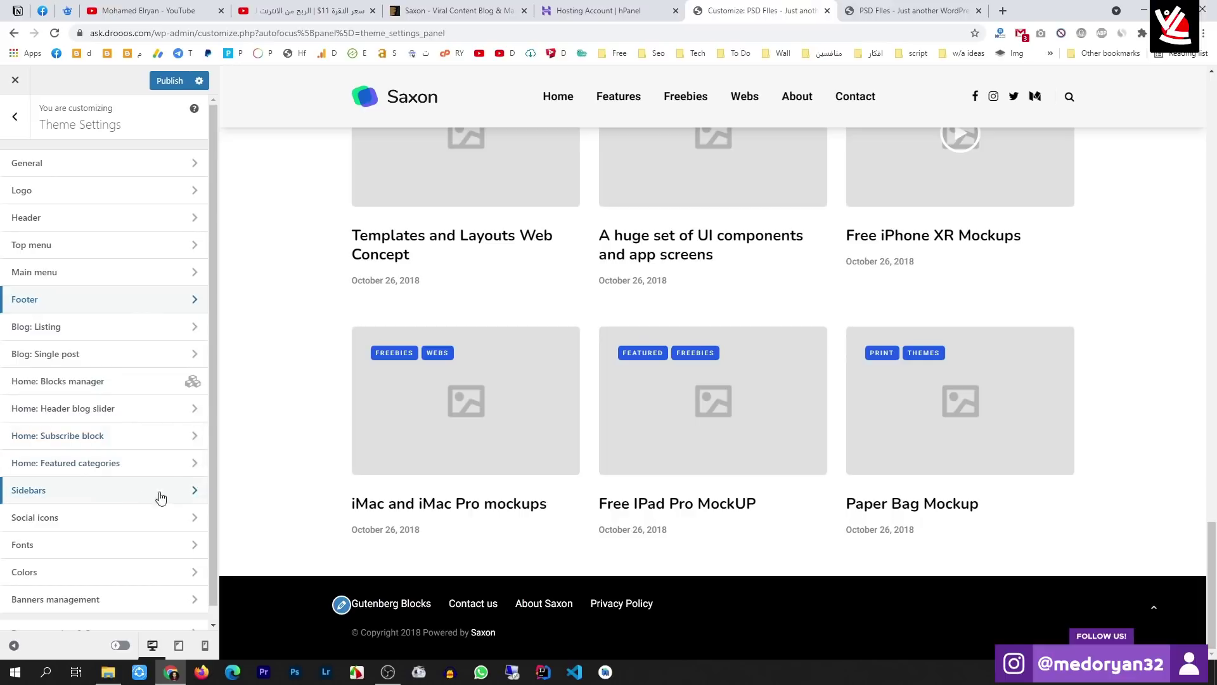
scroll(420, 404, "up", 15)
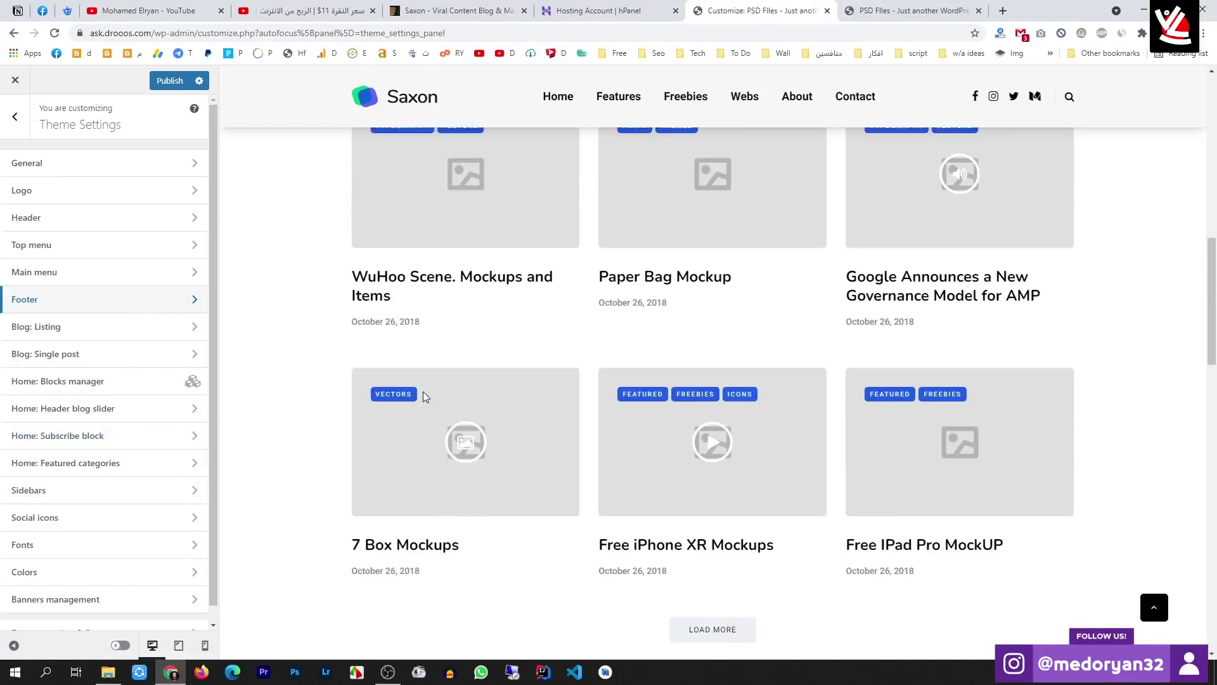
scroll(424, 393, "up", 8)
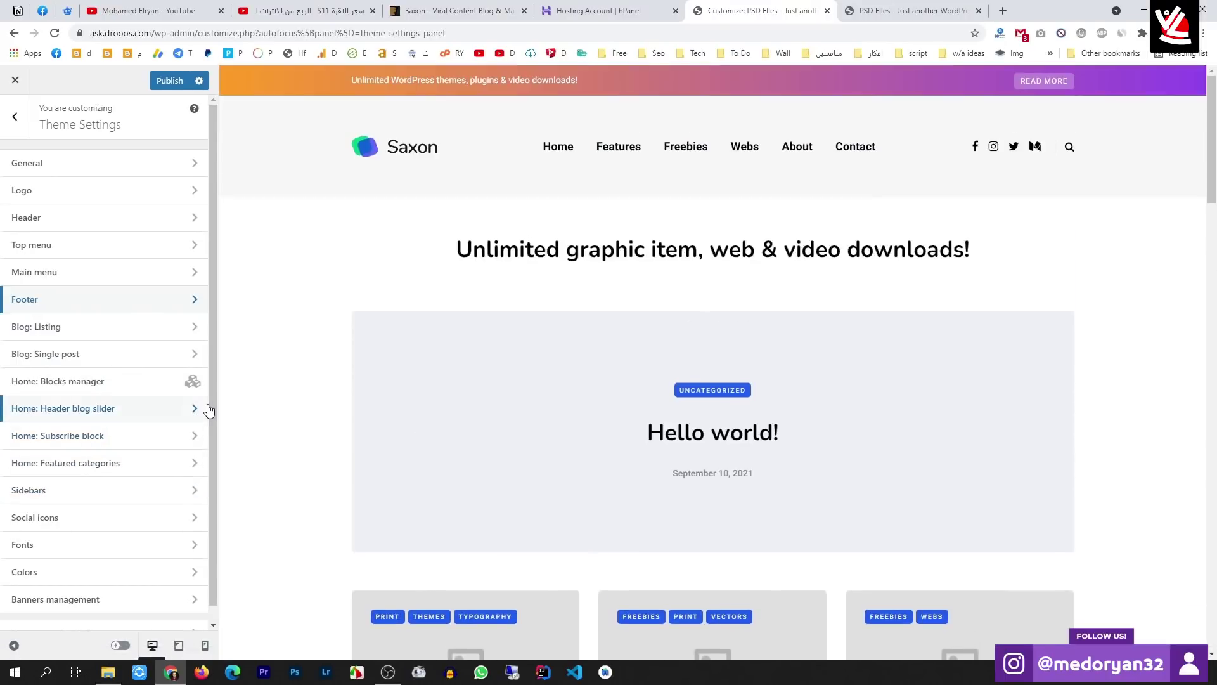
Examine the Sidebars settings and compare them with the sidebar of the "A huge set of UI components and app screens" post in the preview
left_click(117, 487)
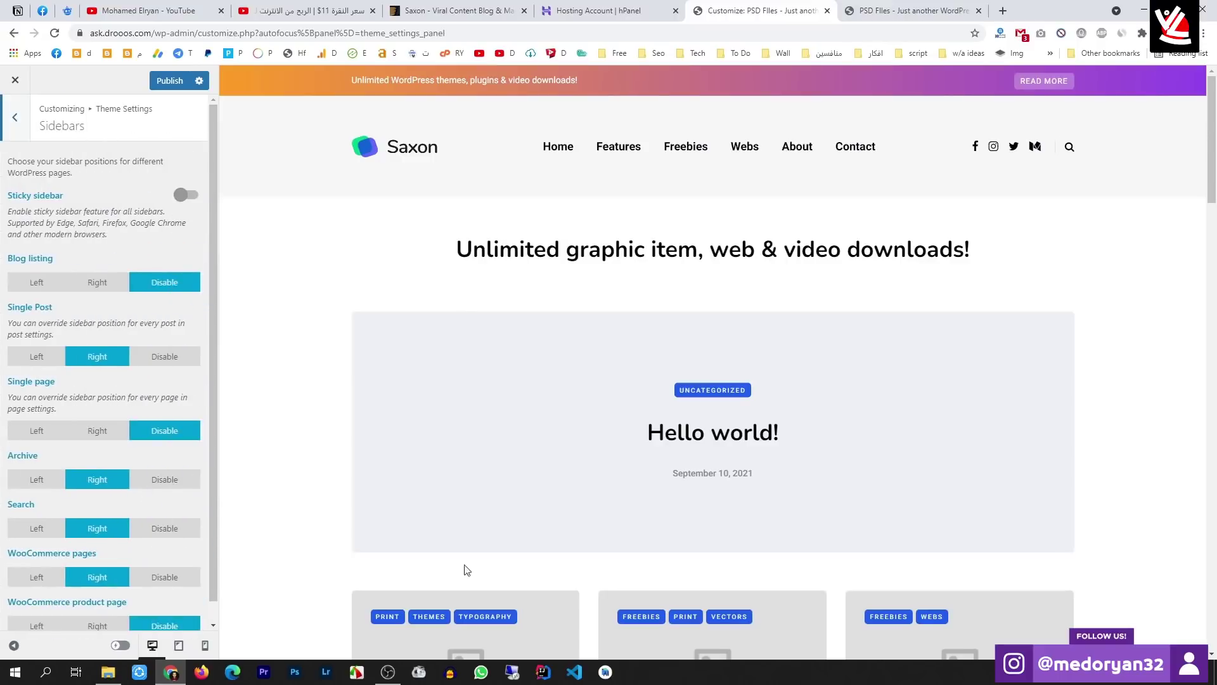
scroll(558, 495, "down", 4)
left_click(472, 519)
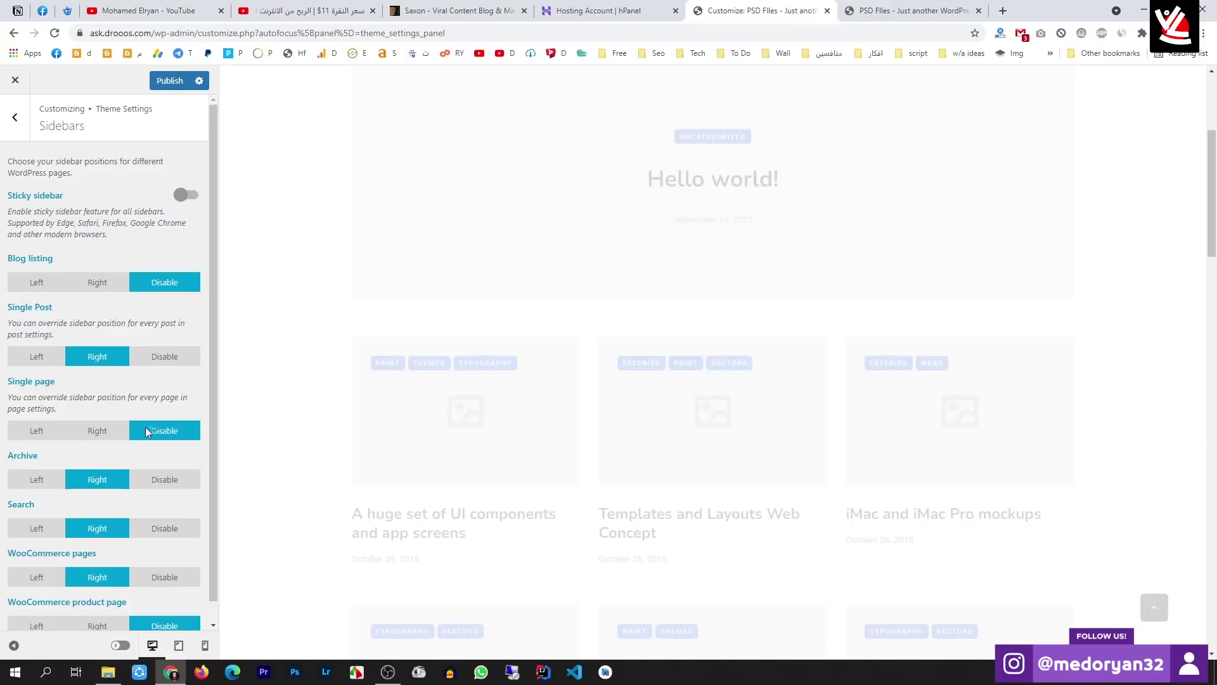
scroll(580, 456, "down", 5)
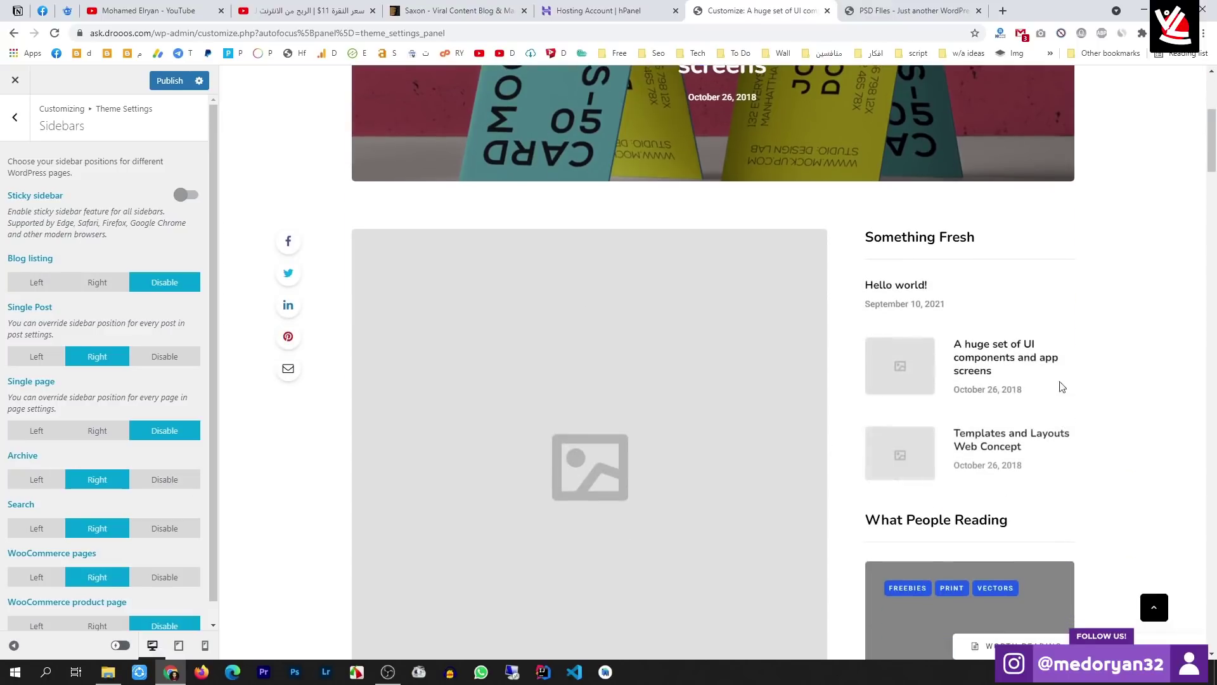
scroll(954, 381, "down", 10)
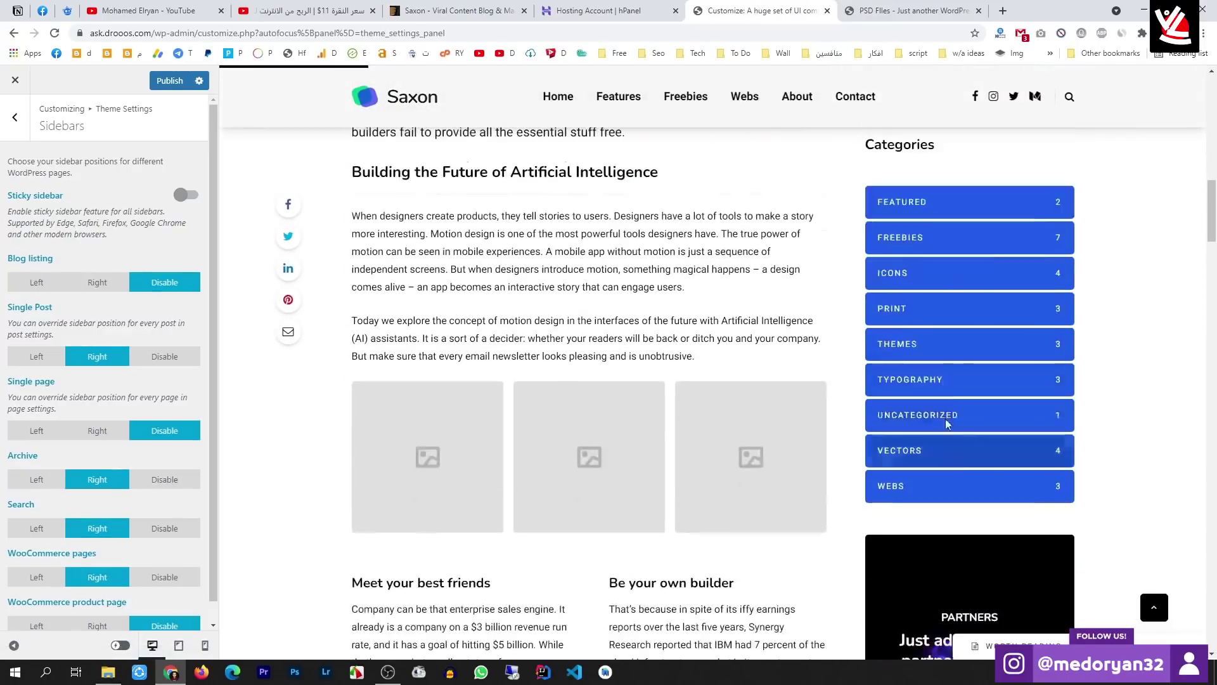
scroll(947, 423, "down", 6)
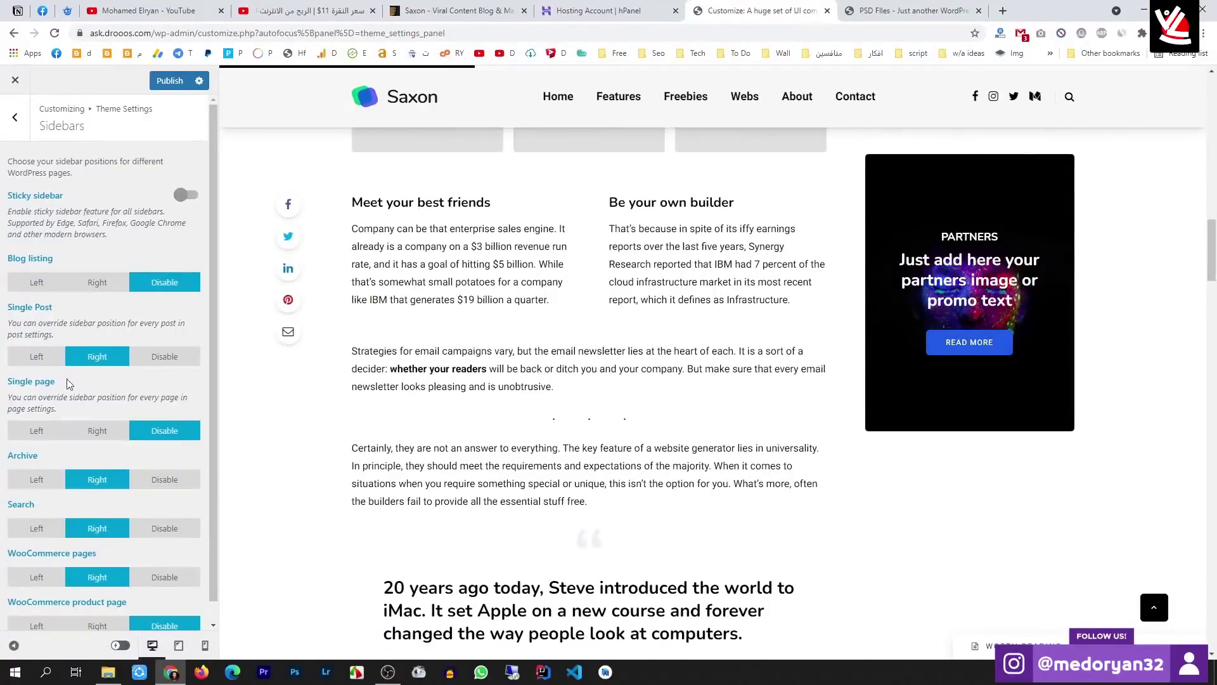
scroll(34, 474, "down", 1)
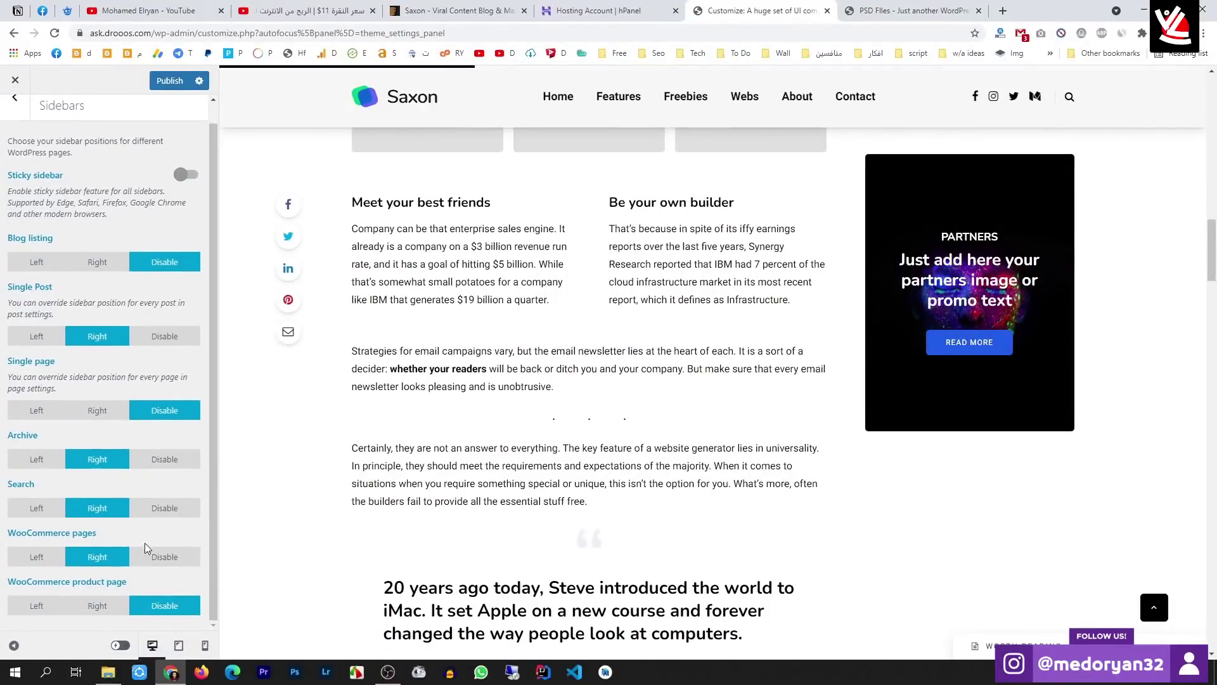
scroll(14, 442, "up", 1)
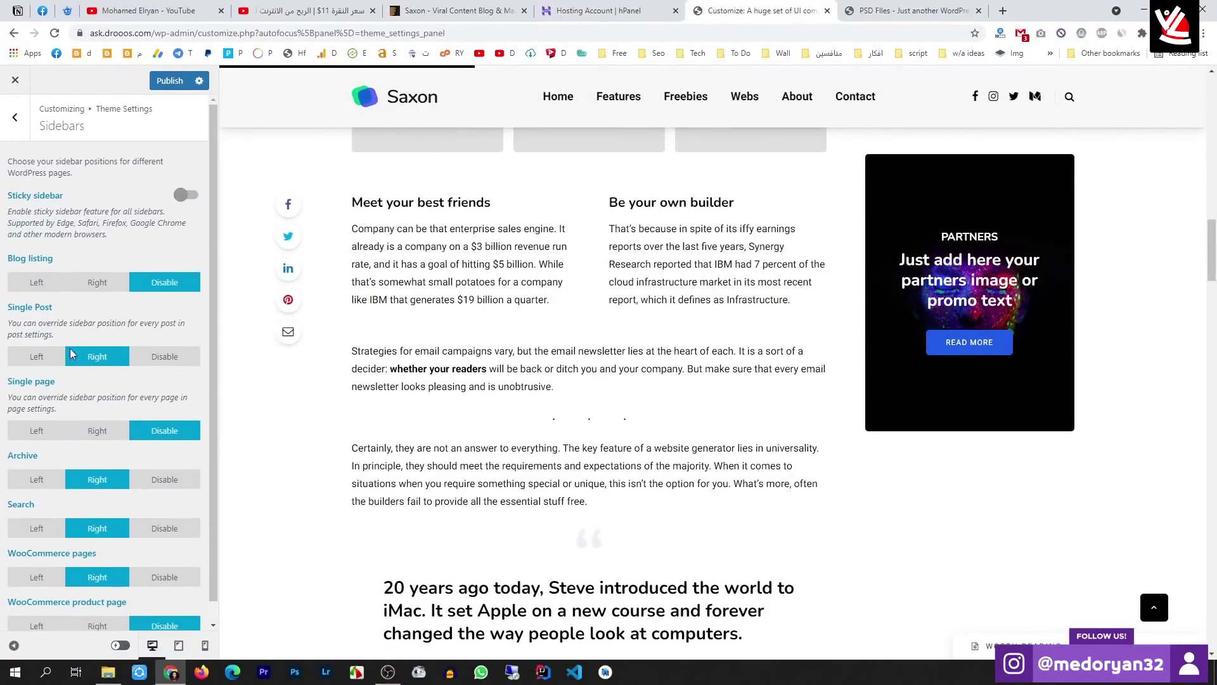
left_click(14, 117)
Look over the profile icons and social share switches in the Social icons section, and return to the section list
scroll(53, 502, "down", 1)
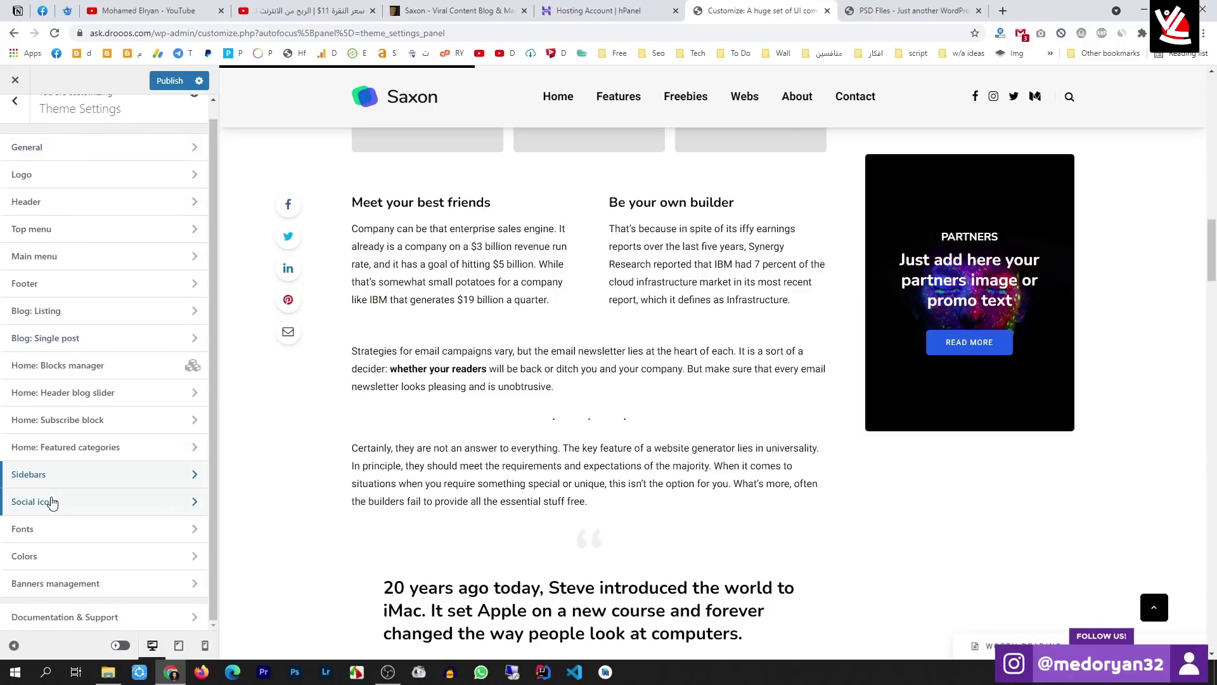
left_click(53, 503)
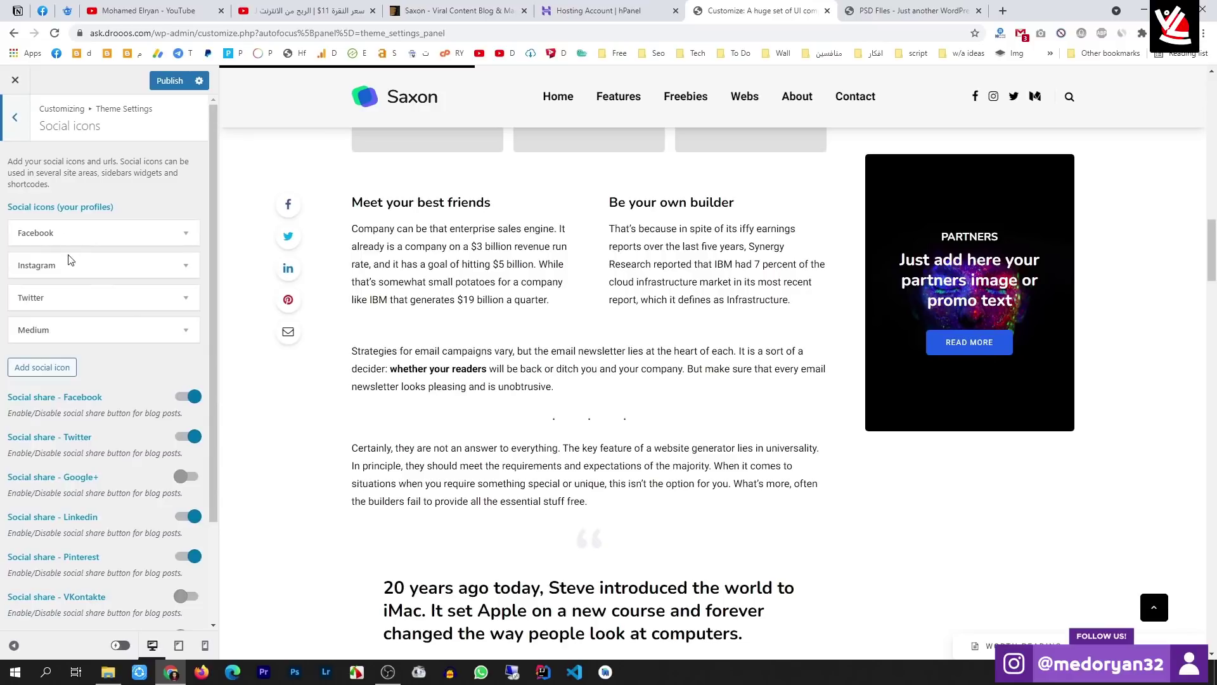
scroll(101, 429, "down", 2)
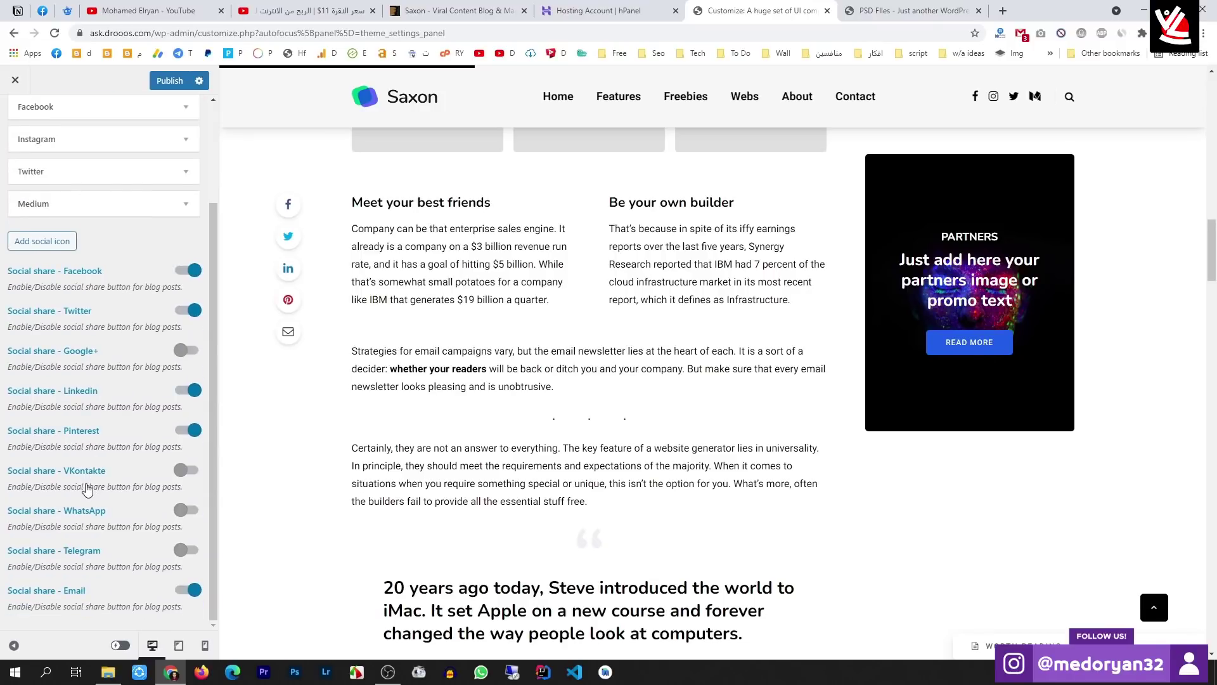
scroll(85, 472, "up", 2)
left_click(23, 128)
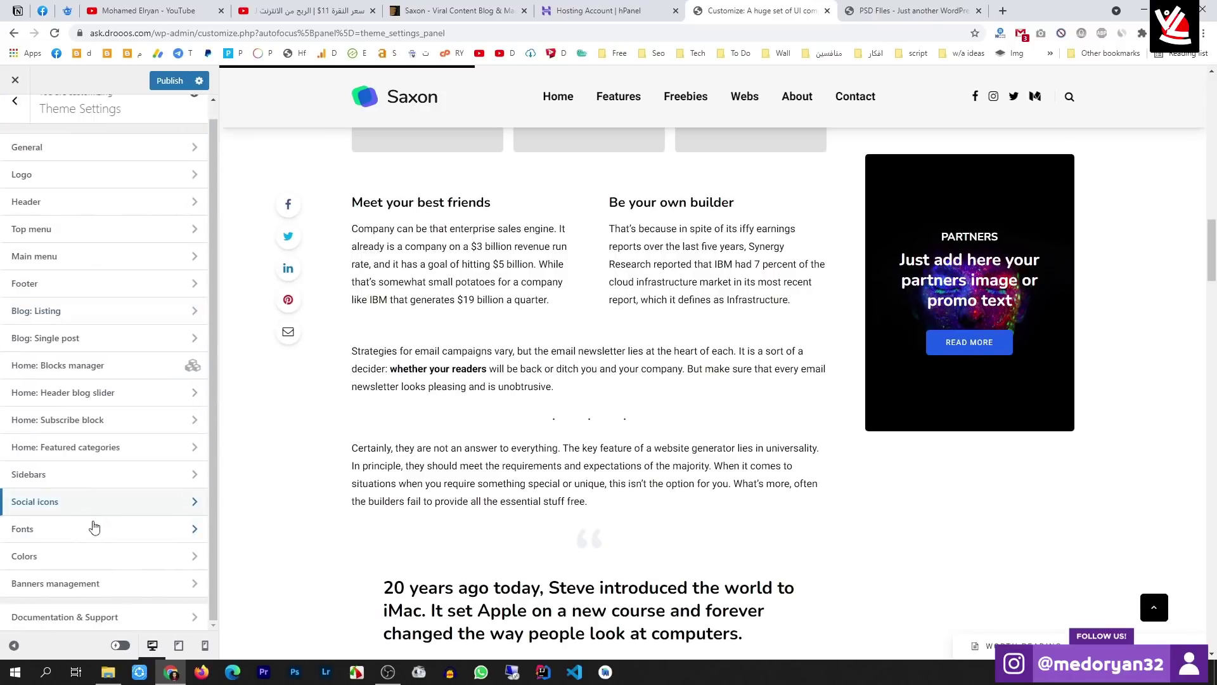
Review the Fonts settings, search the headers font families for "cai", and leave the section without choosing a font
left_click(83, 538)
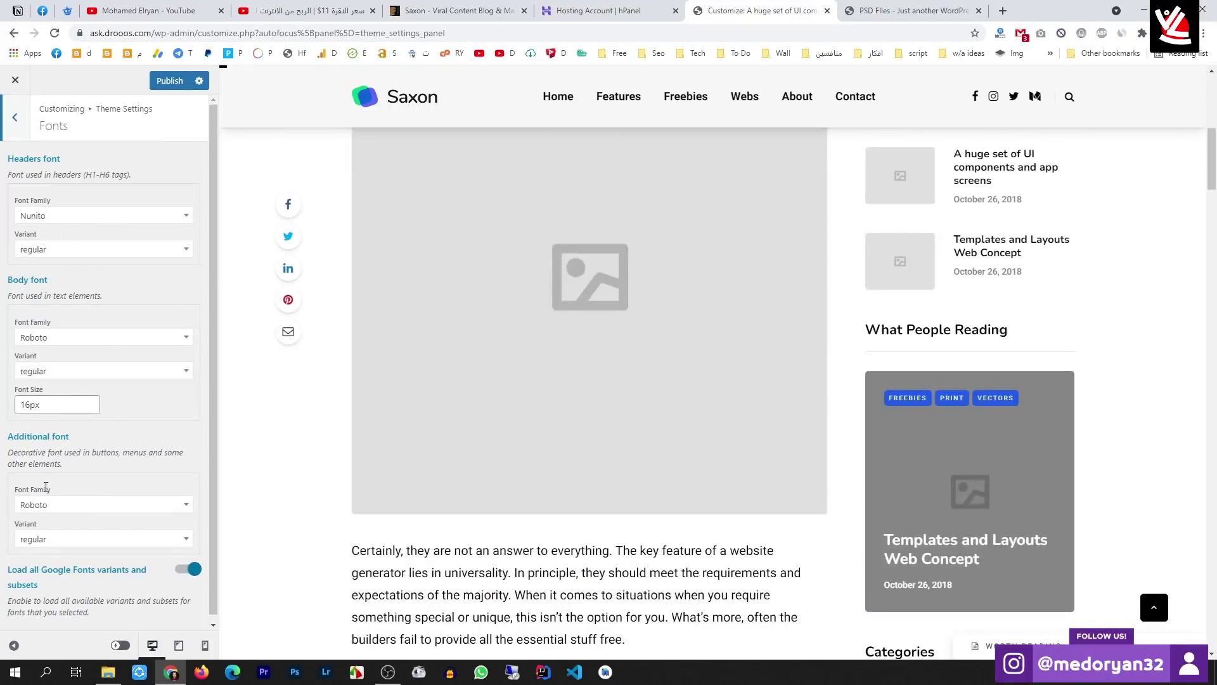
scroll(44, 482, "down", 1)
scroll(54, 239, "up", 1)
left_click(71, 218)
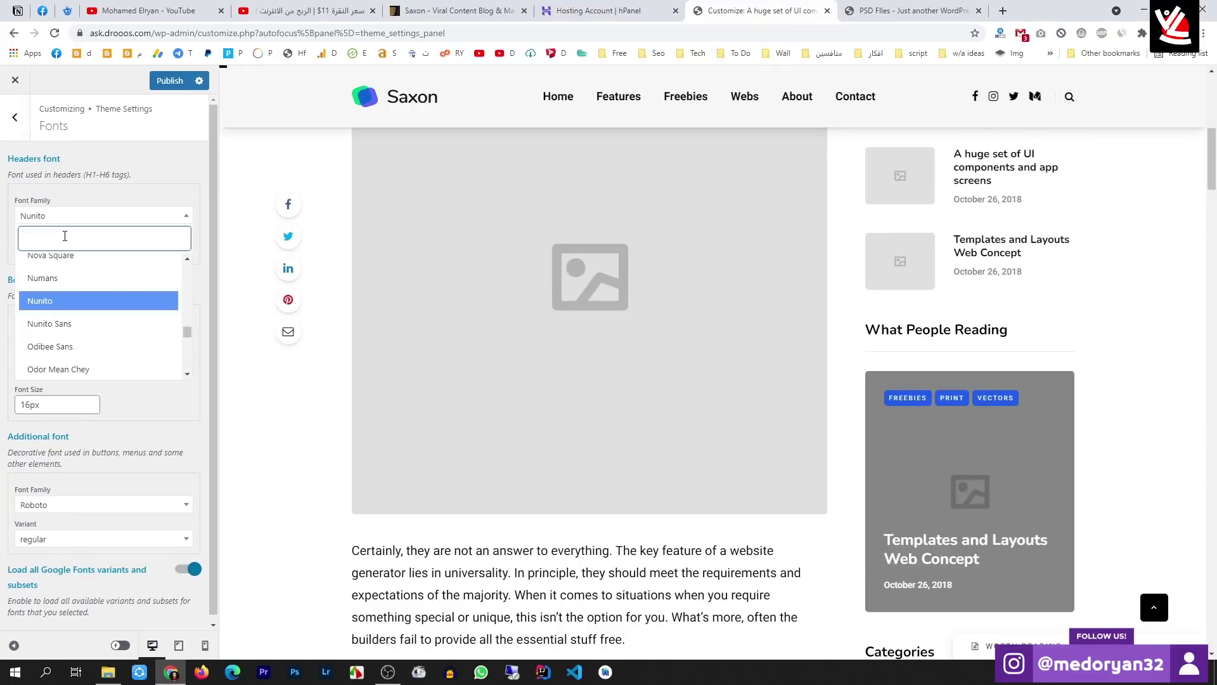
type("ca")
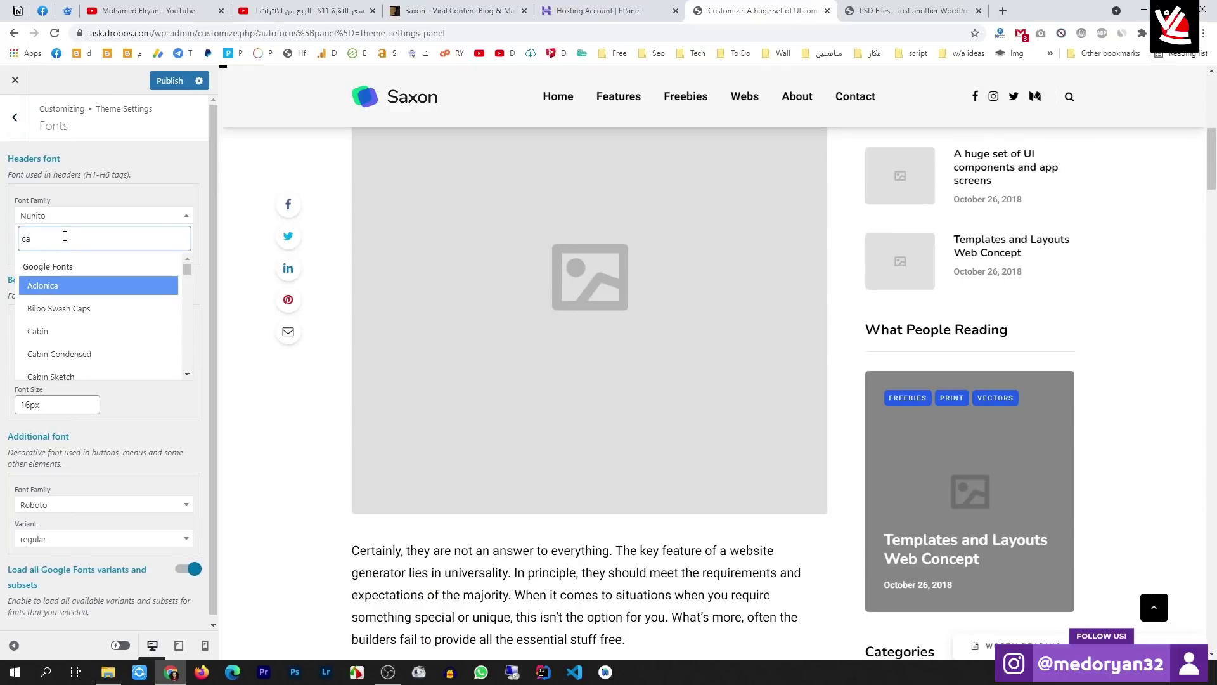
type("i")
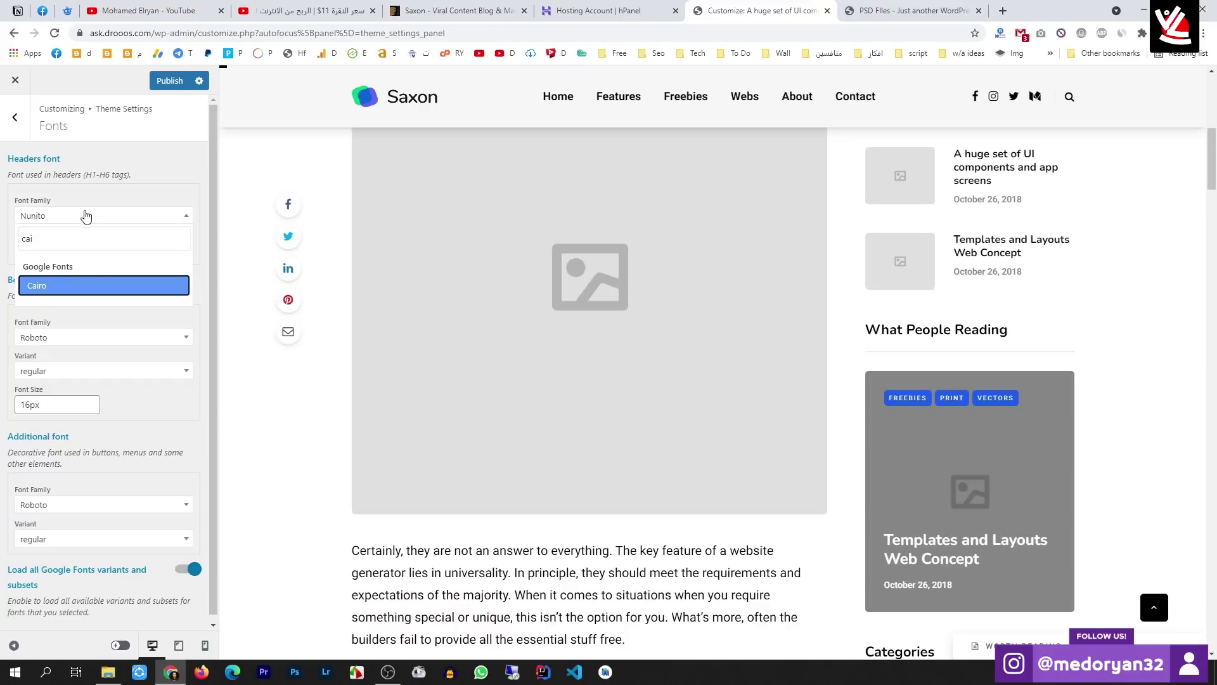
left_click(87, 217)
left_click(15, 117)
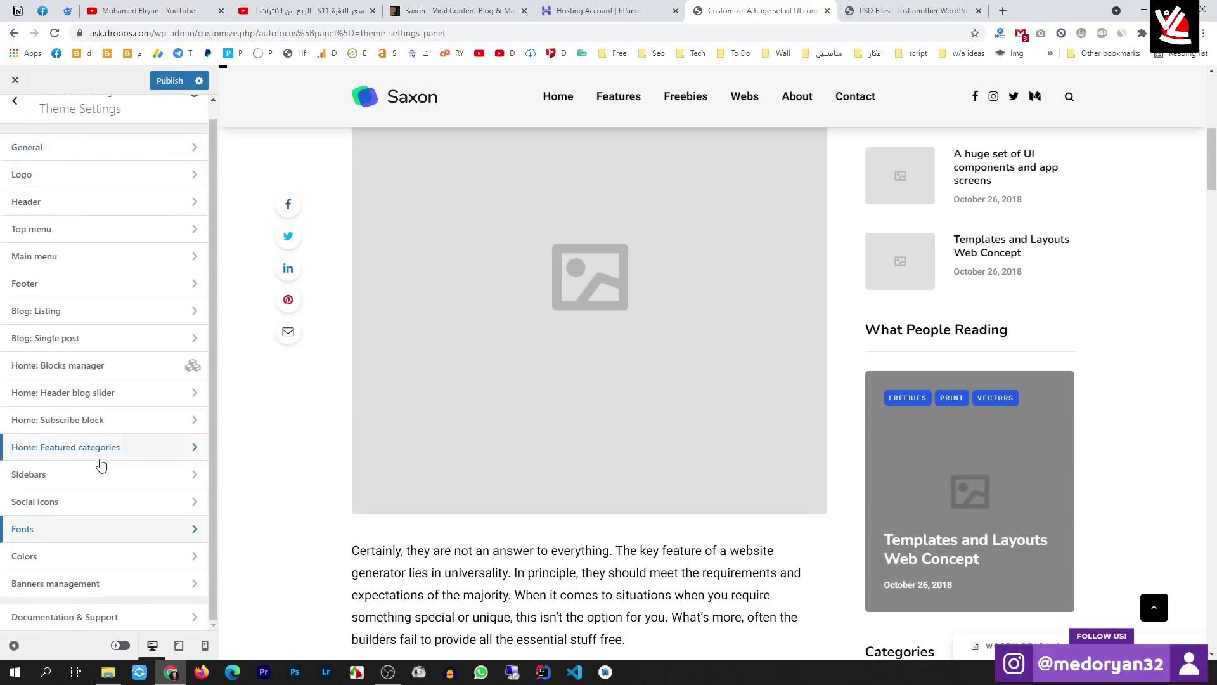
Examine the color skin and dark theme options in the Colors section, and return to the section list
left_click(66, 556)
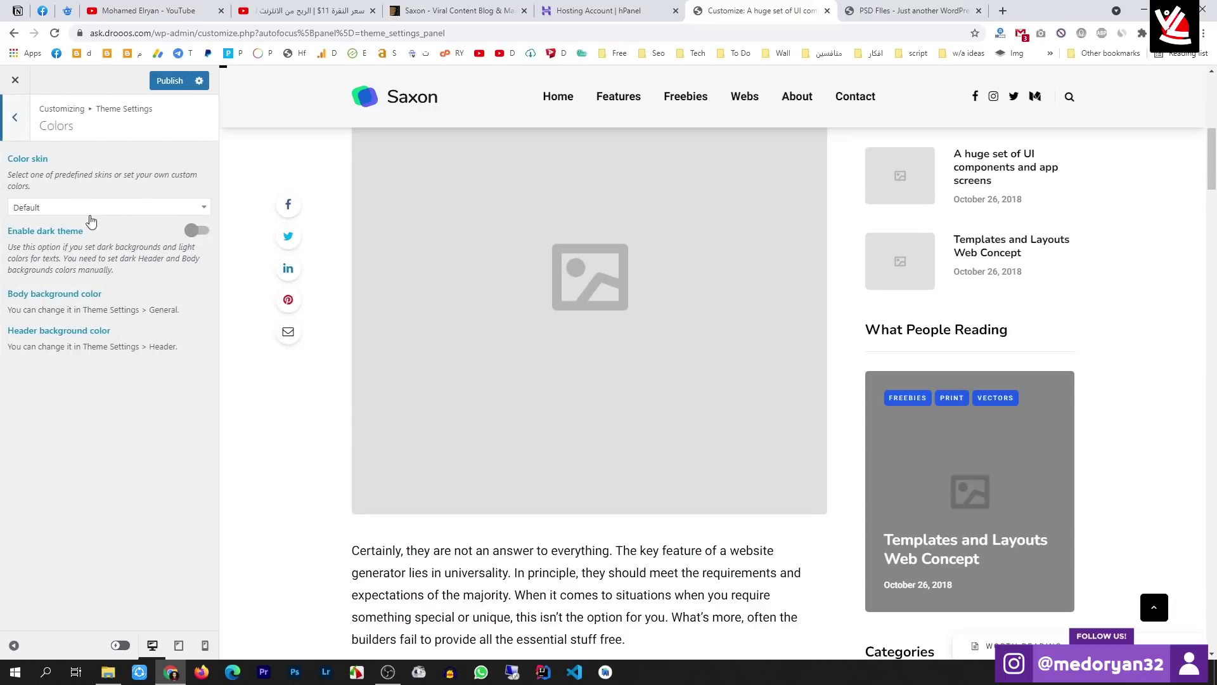
left_click(19, 121)
scroll(108, 593, "down", 1)
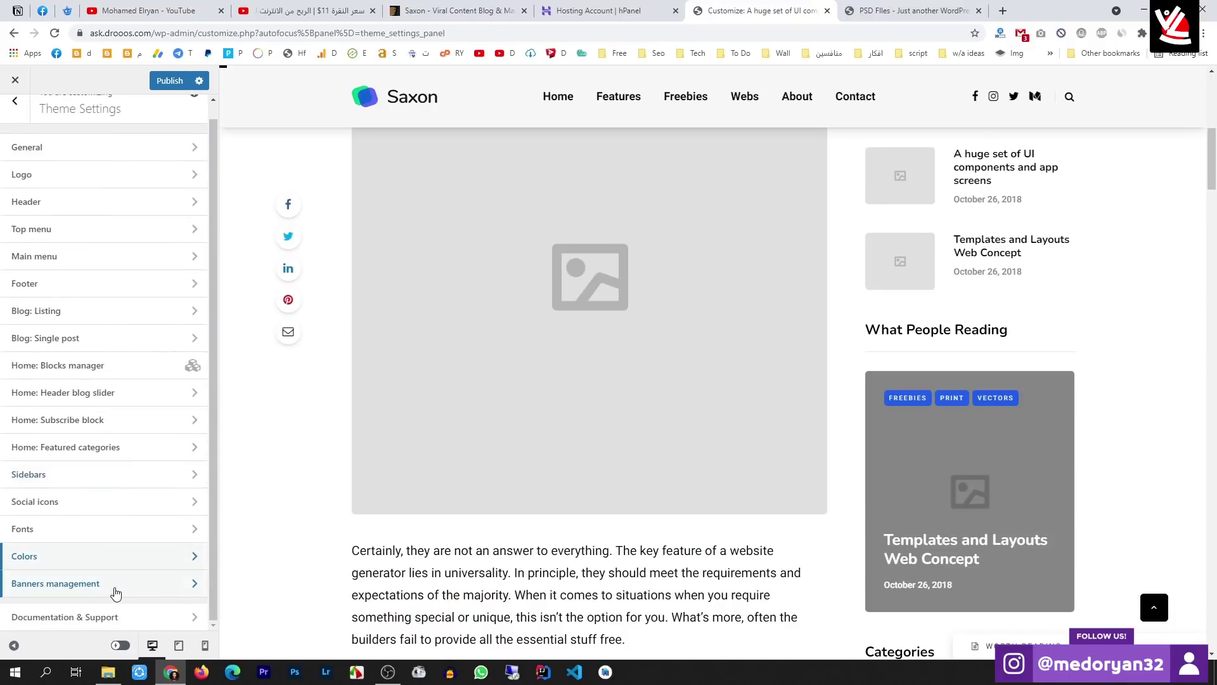
Look through the banner slots in the Banners management section, toggling the single post bottom banner on and off, and return to the section list
left_click(127, 593)
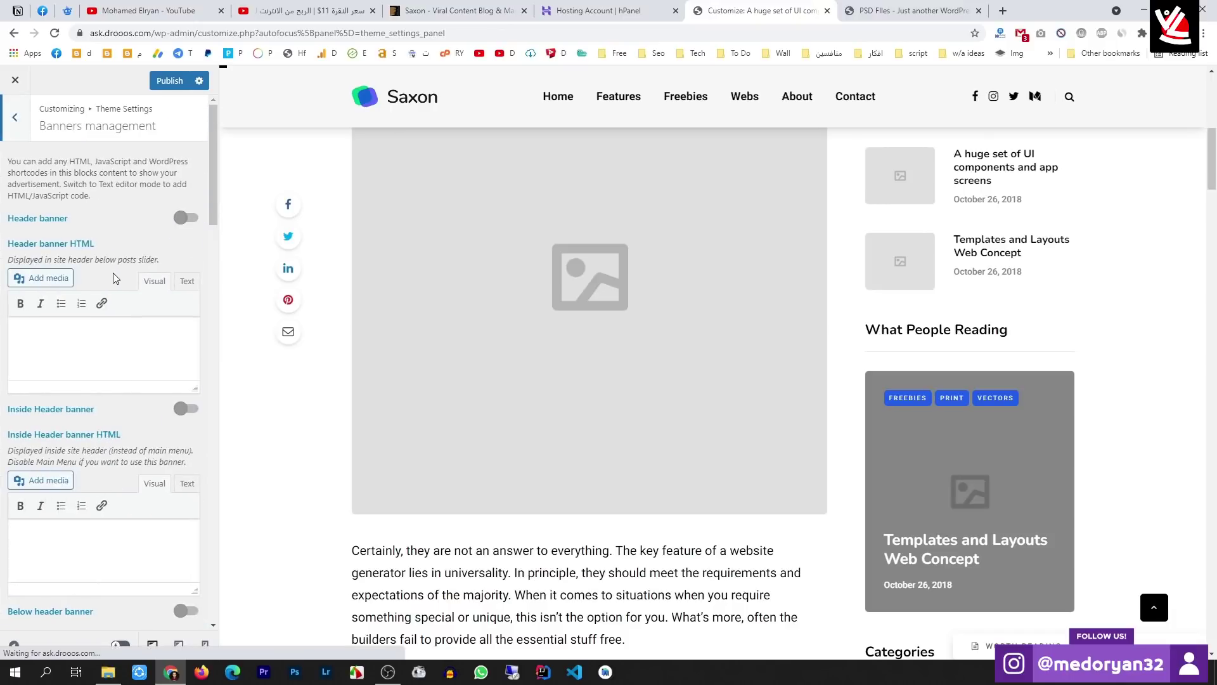
left_click(105, 336)
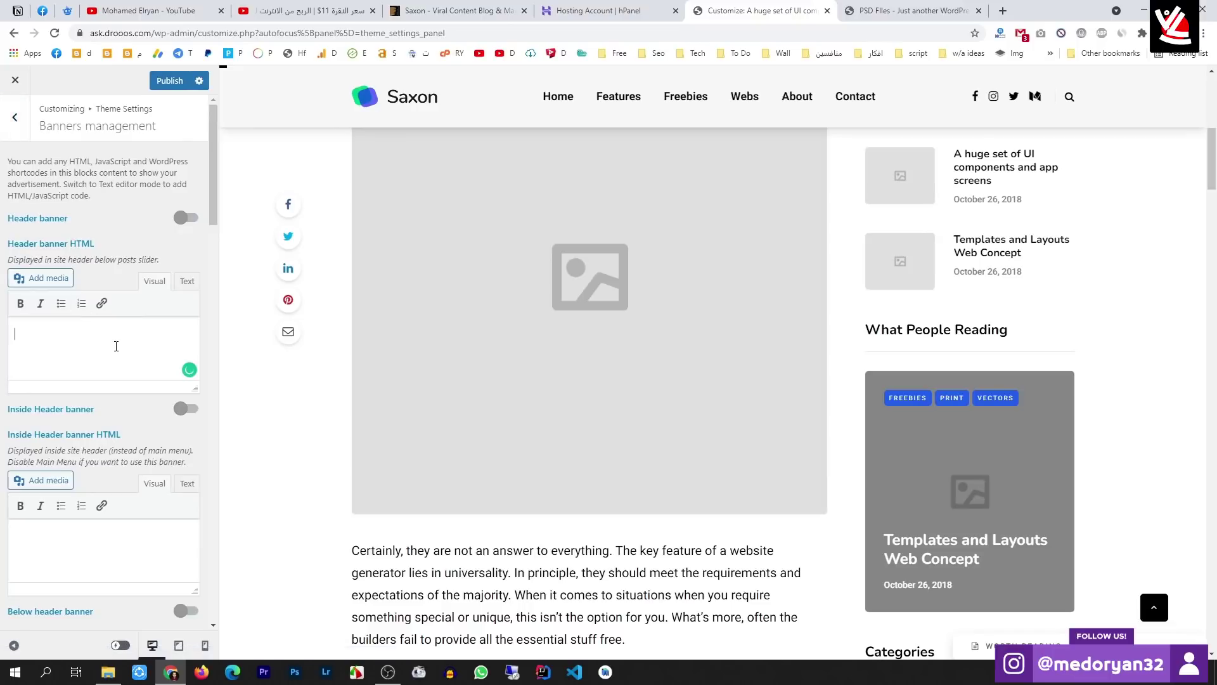
scroll(116, 350, "down", 1)
scroll(114, 330, "down", 1)
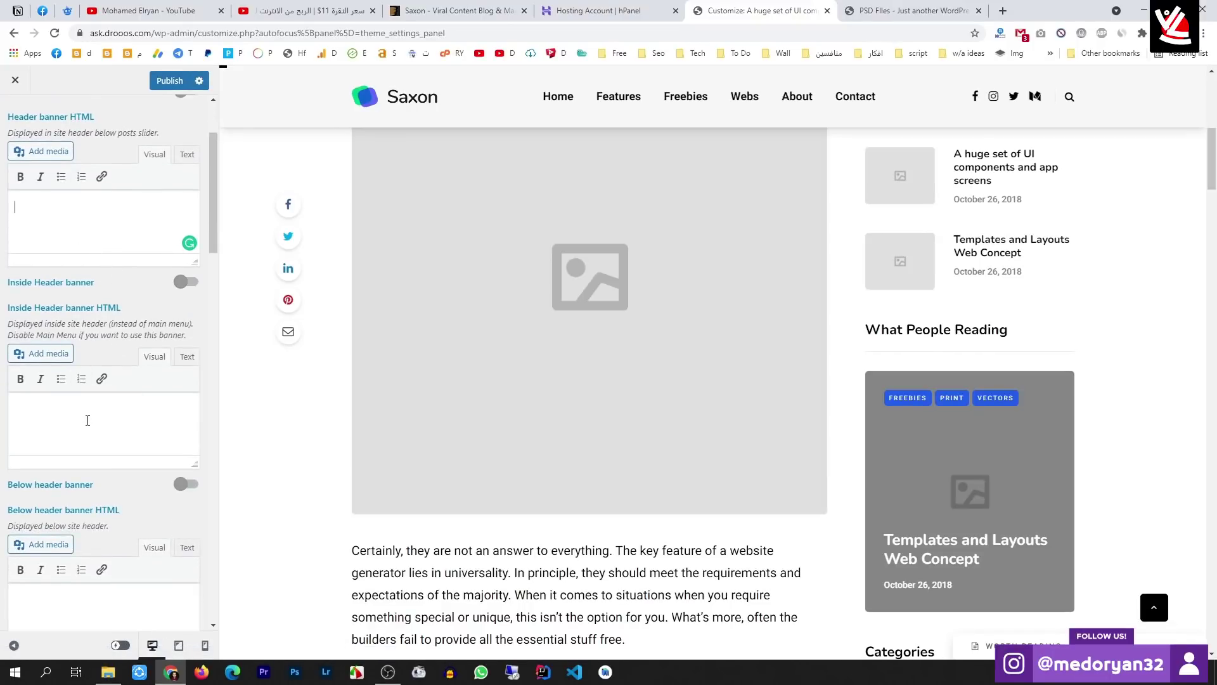
scroll(89, 422, "down", 15)
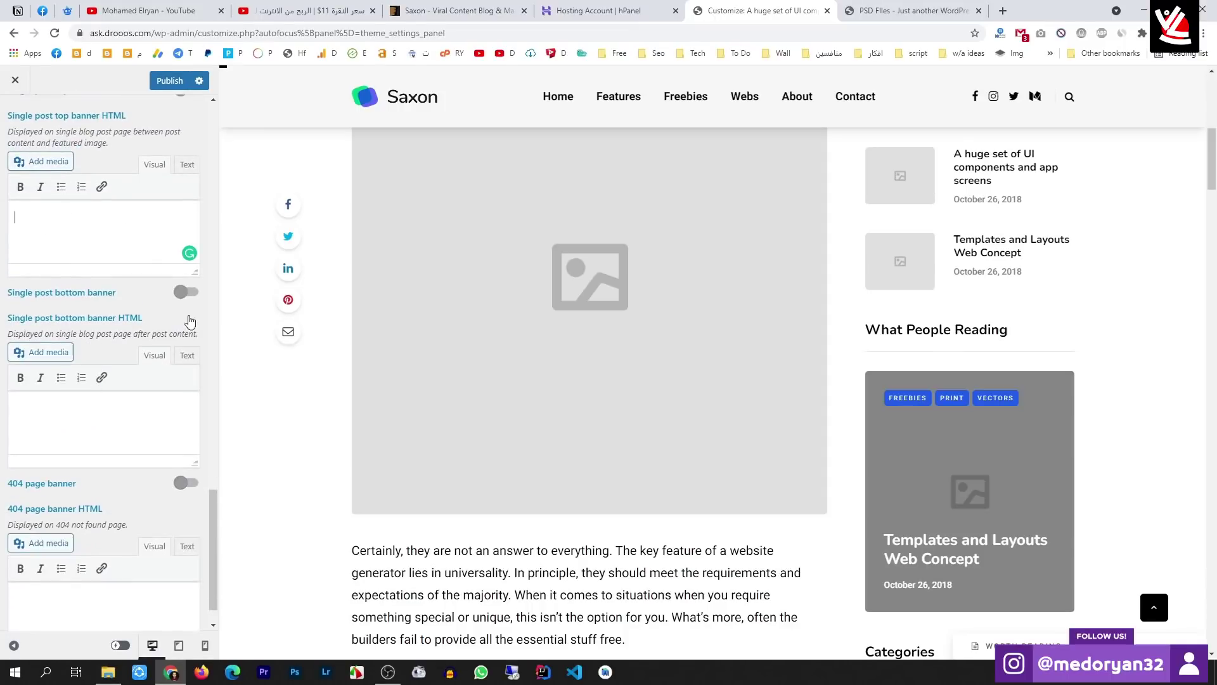
left_click(185, 295)
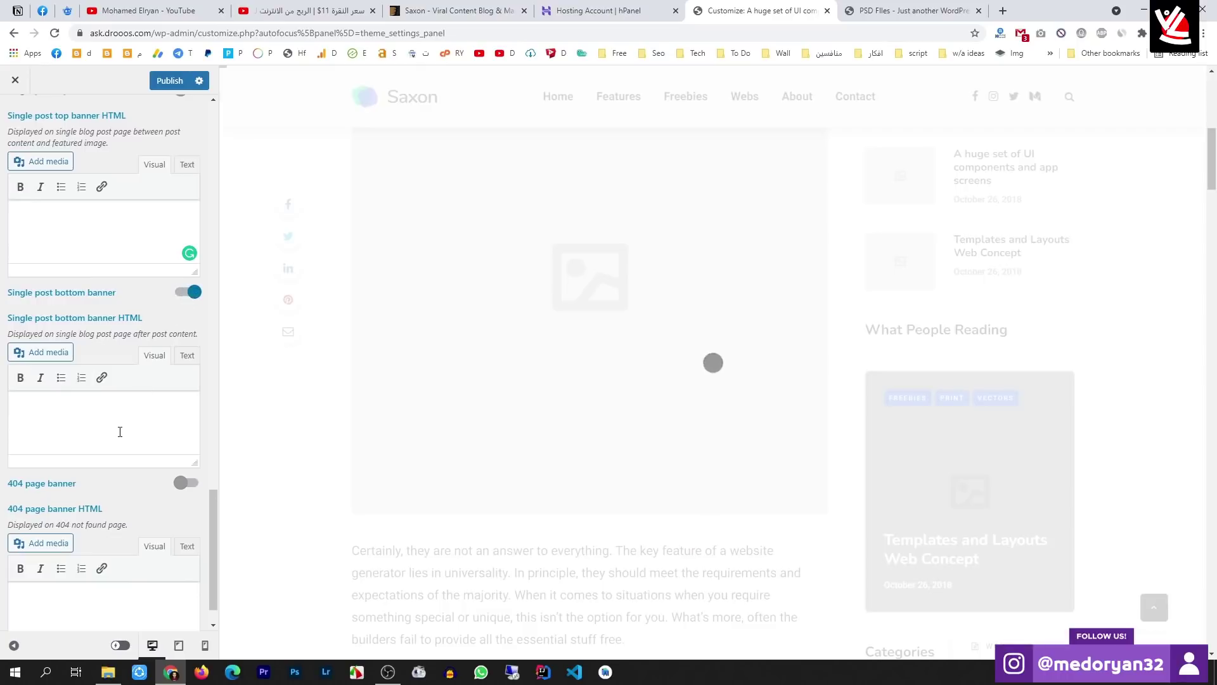
left_click(184, 295)
scroll(104, 431, "up", 6)
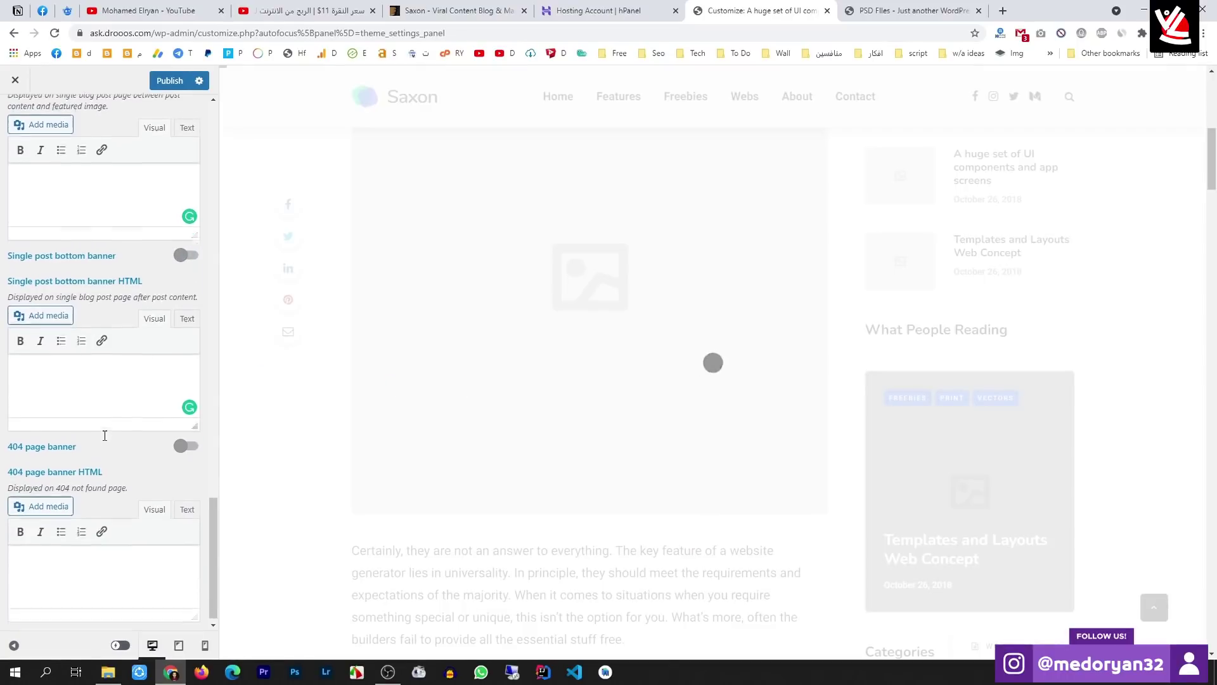
scroll(105, 438, "up", 4)
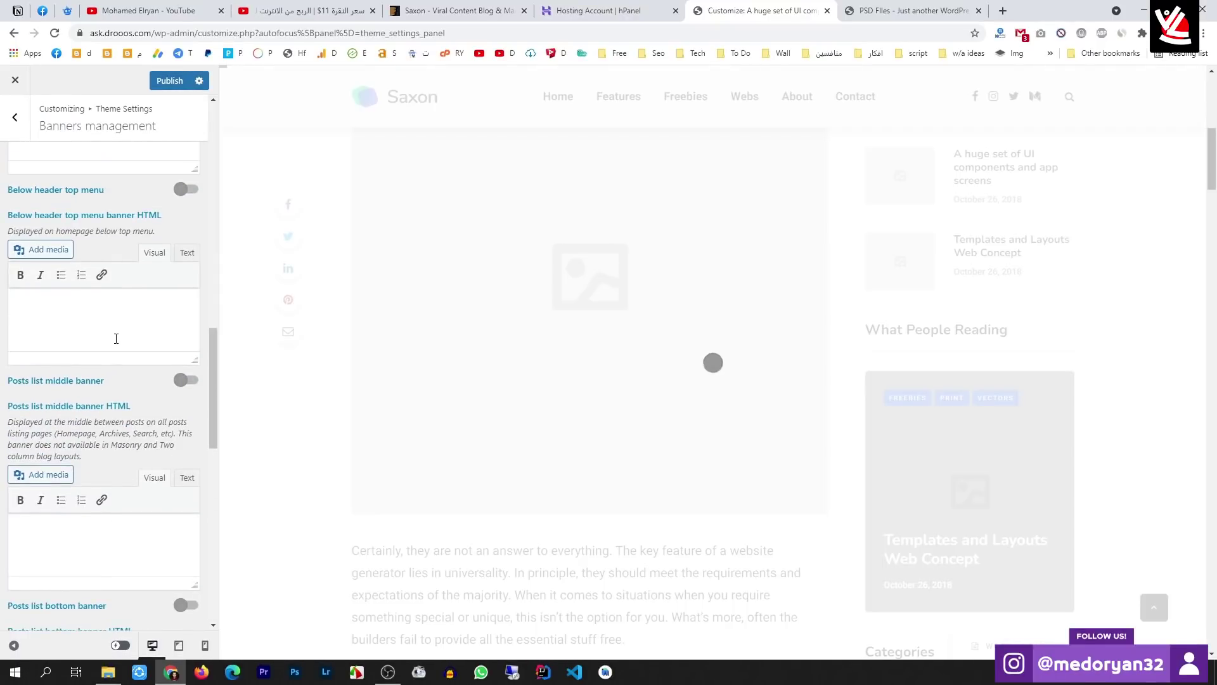
scroll(121, 367, "up", 3)
scroll(123, 371, "up", 5)
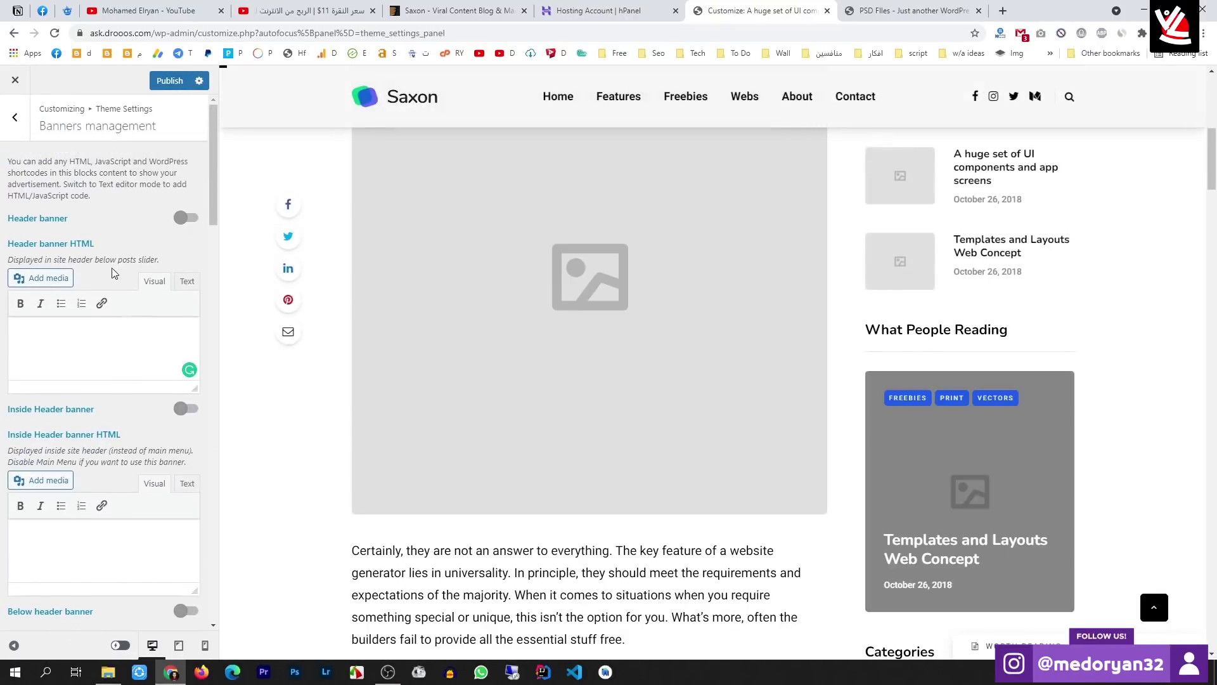
left_click(15, 116)
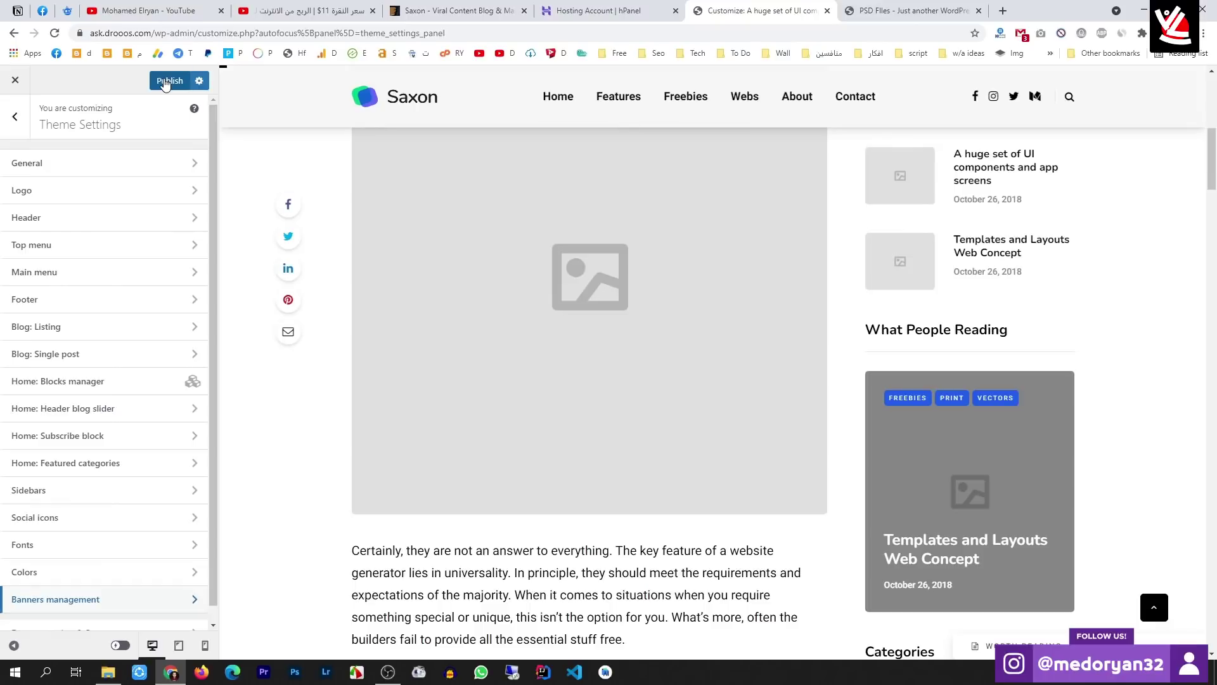
Publish the theme settings and check the site's mobile preview before closing the Customizer
left_click(165, 82)
scroll(89, 379, "down", 1)
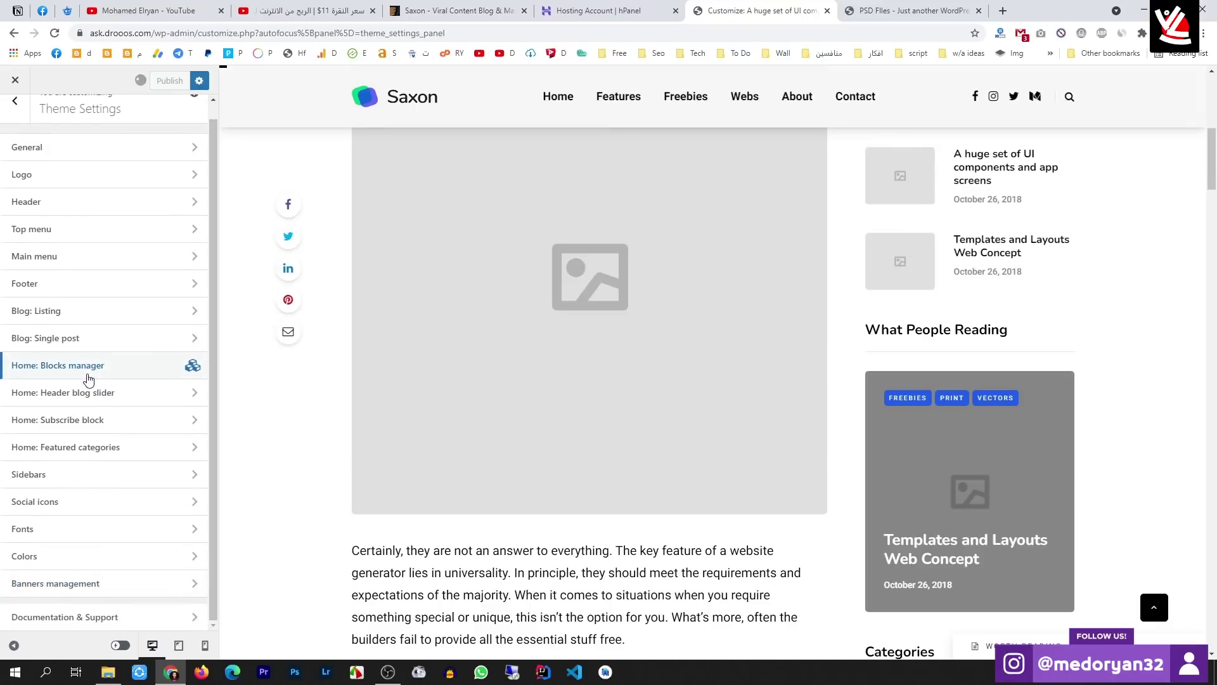
scroll(105, 482, "up", 1)
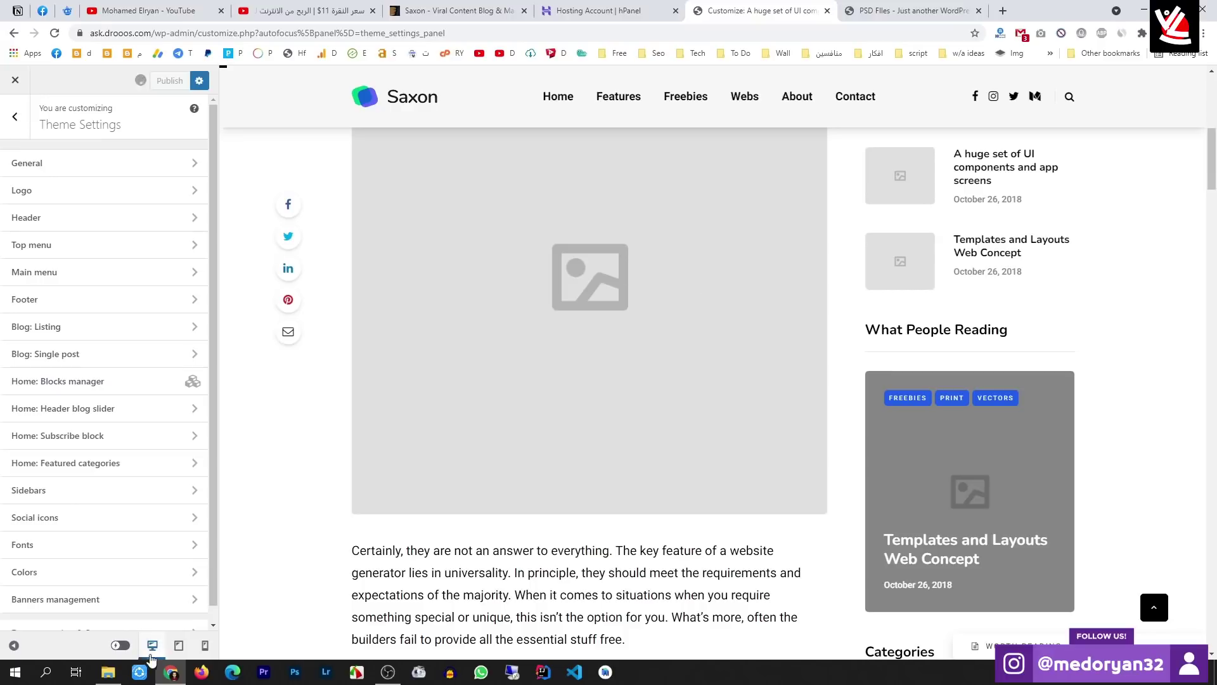
left_click(204, 645)
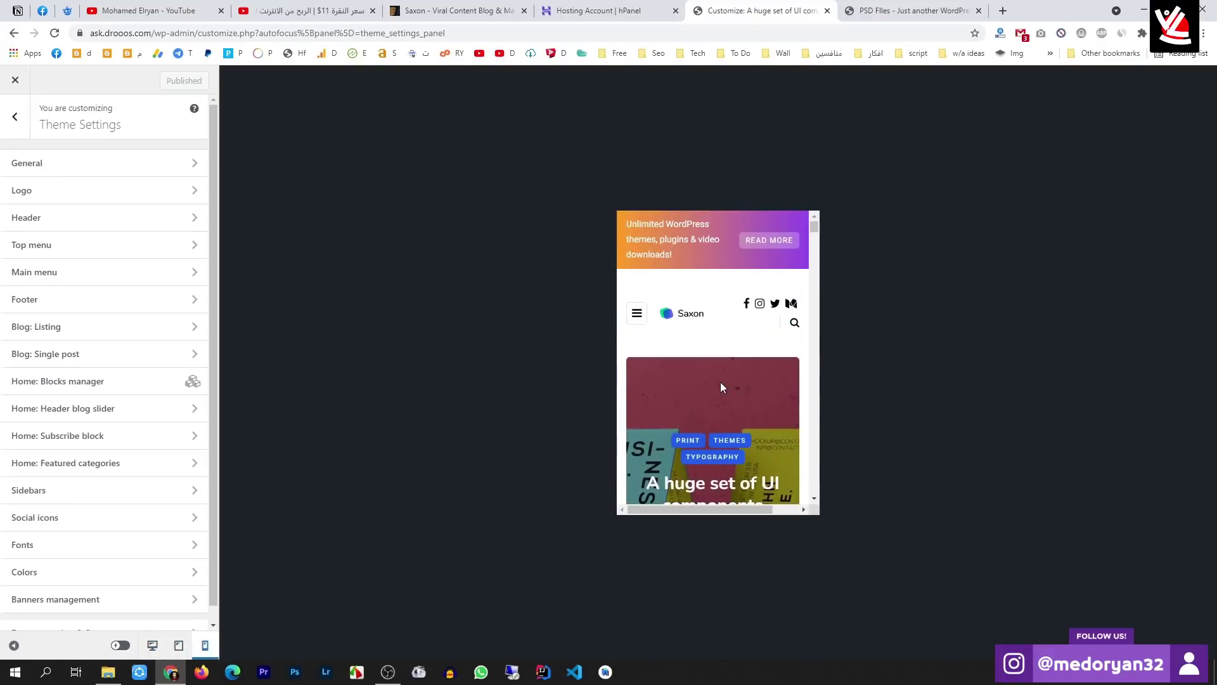
left_click(15, 79)
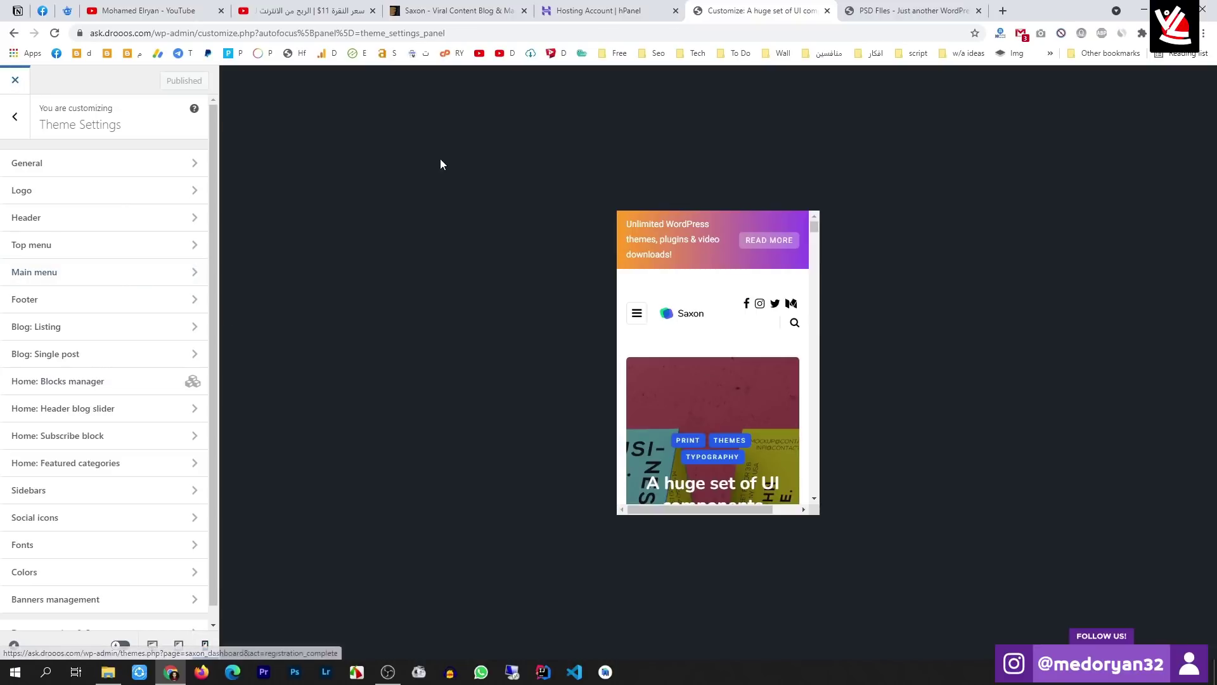
Check the Features submenu on the live homepage and return to the Saxon theme dashboard
key("ctrl+Tab")
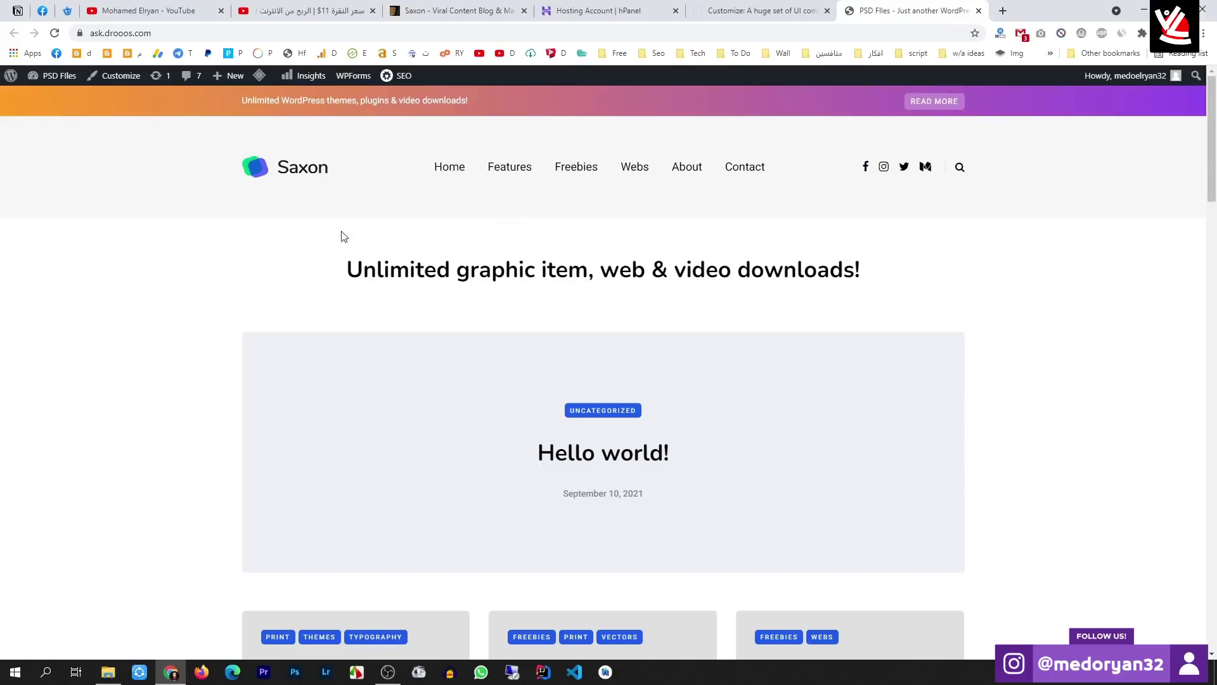
mouse_move(501, 180)
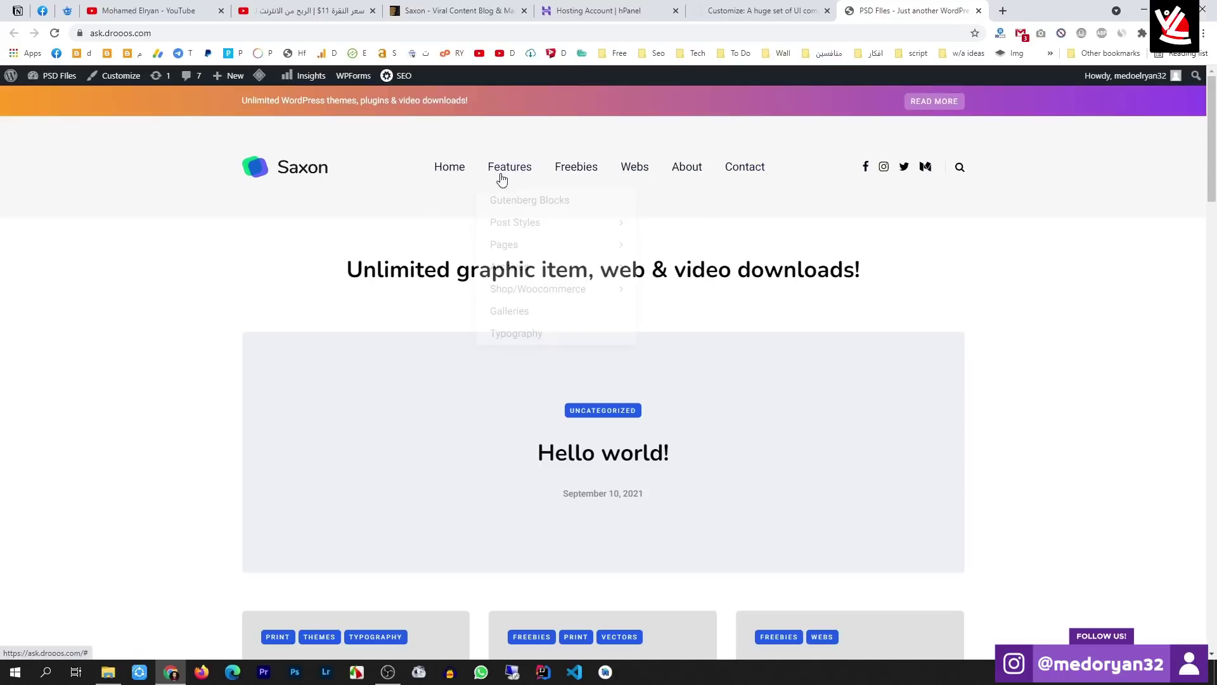
left_click(758, 11)
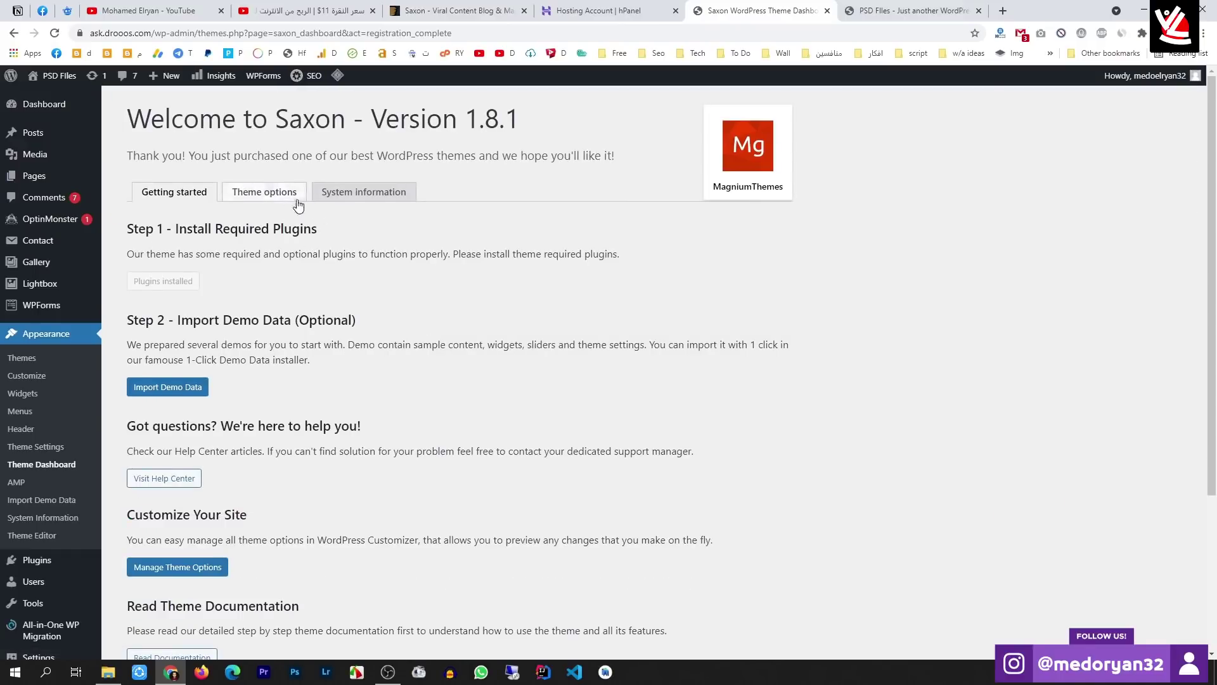
Open the site's menu management page and load Main Menu for editing
scroll(337, 320, "down", 4)
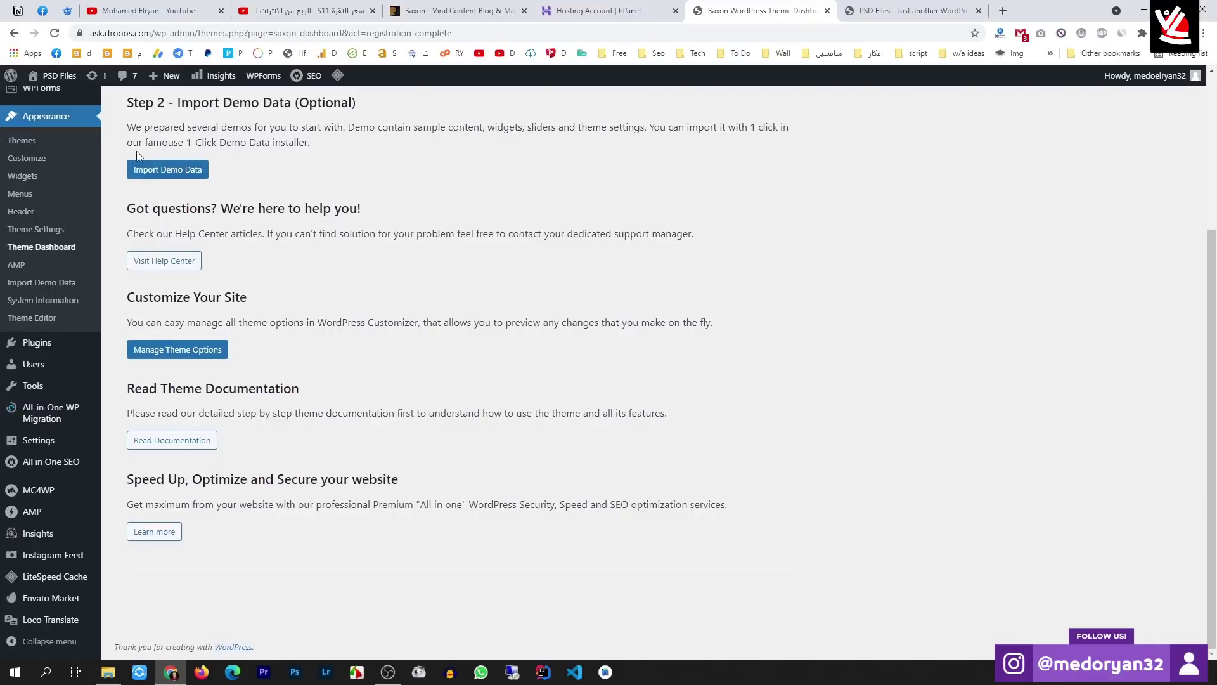
left_click(20, 194)
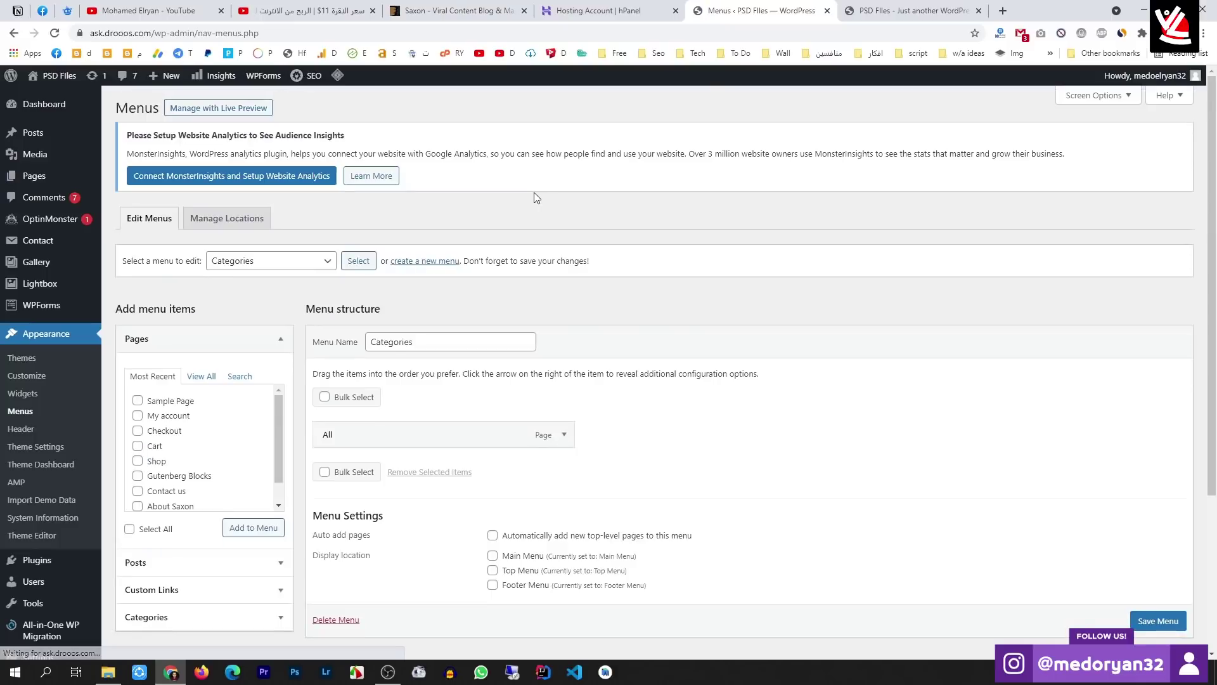
scroll(482, 279, "down", 2)
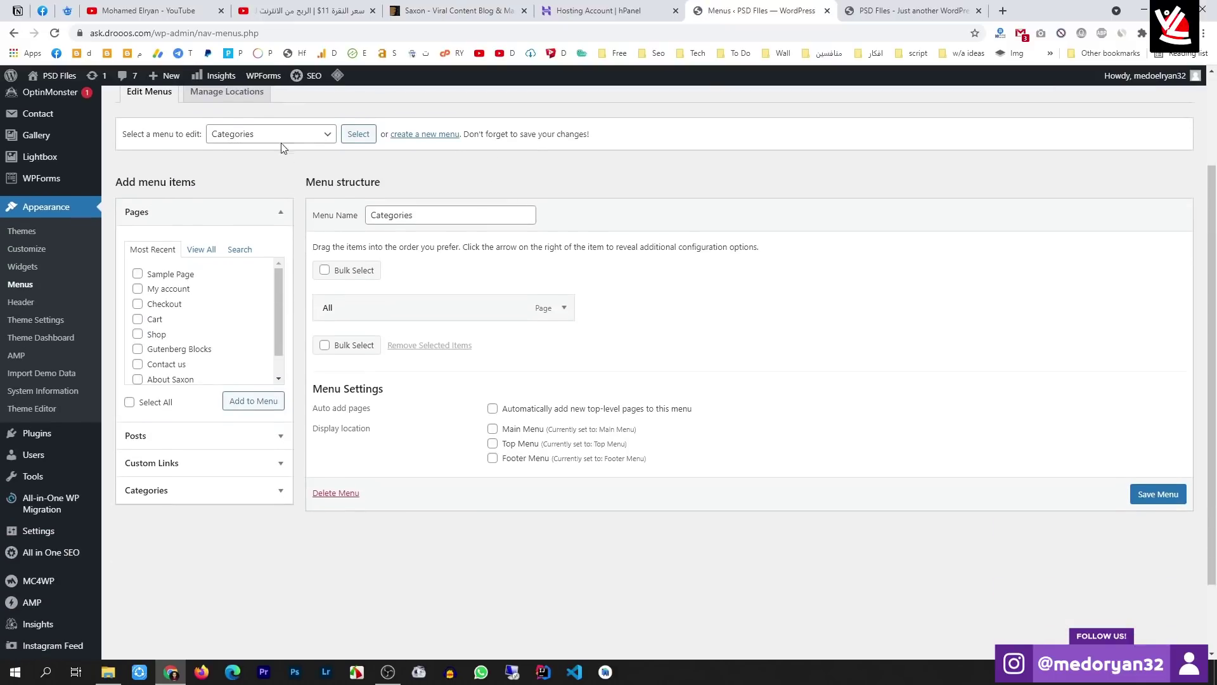
left_click(281, 137)
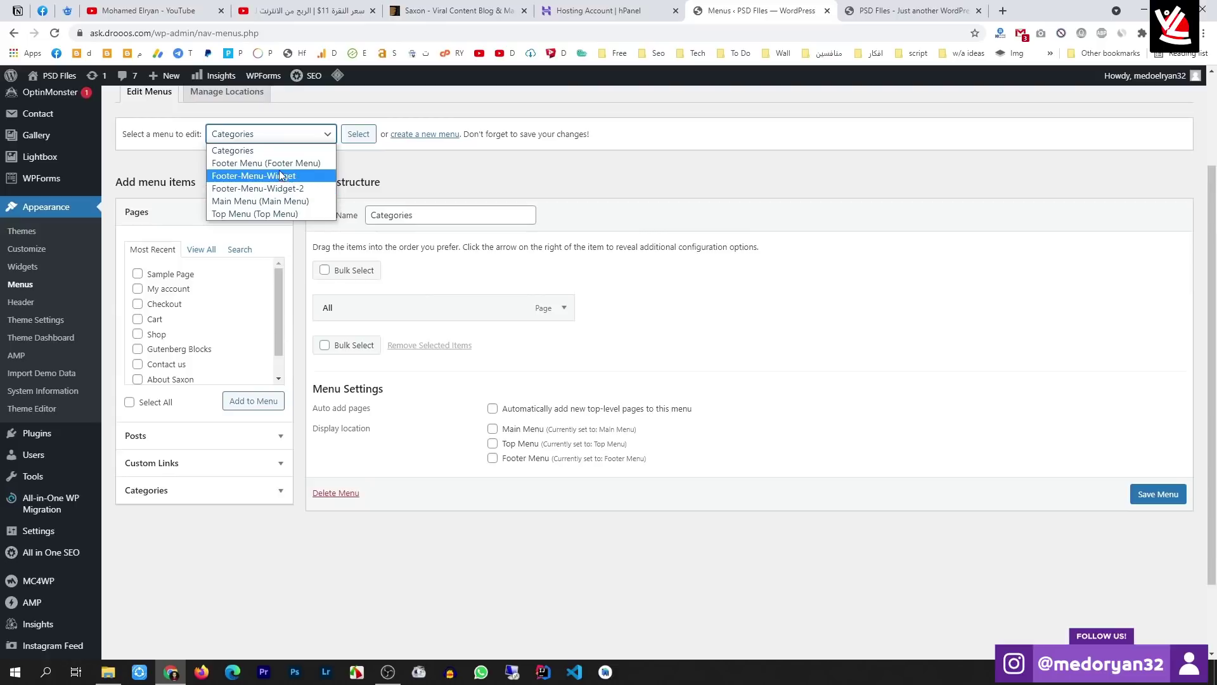
left_click(249, 202)
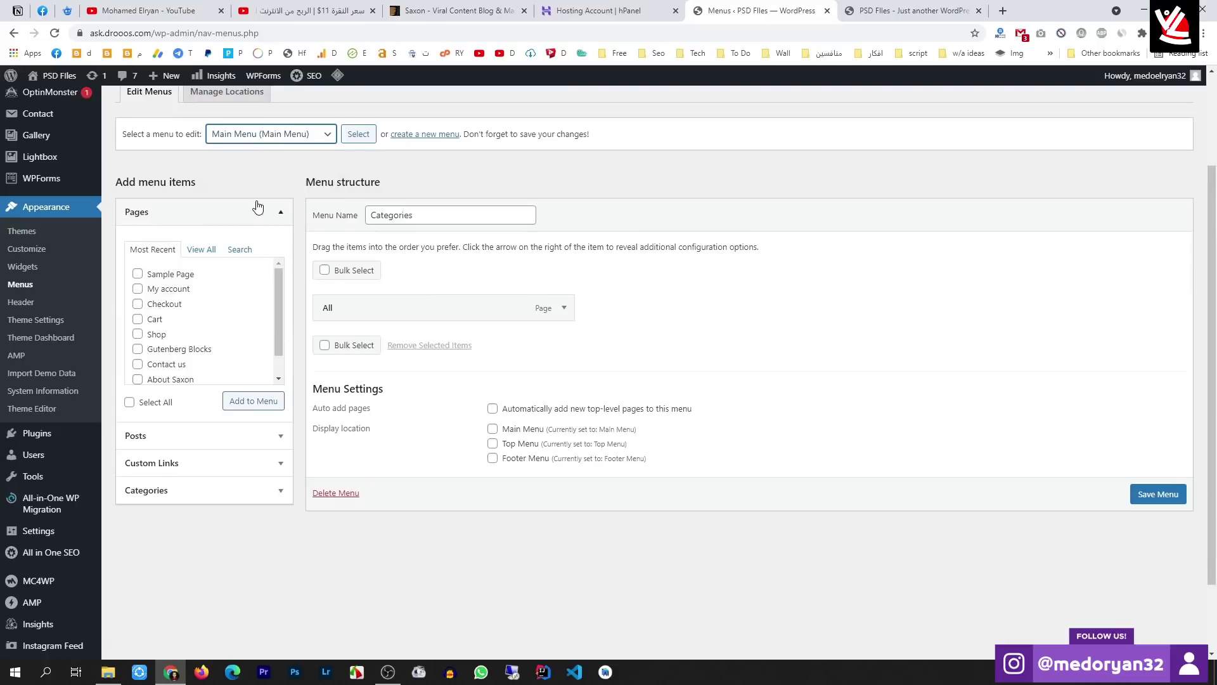
left_click(357, 135)
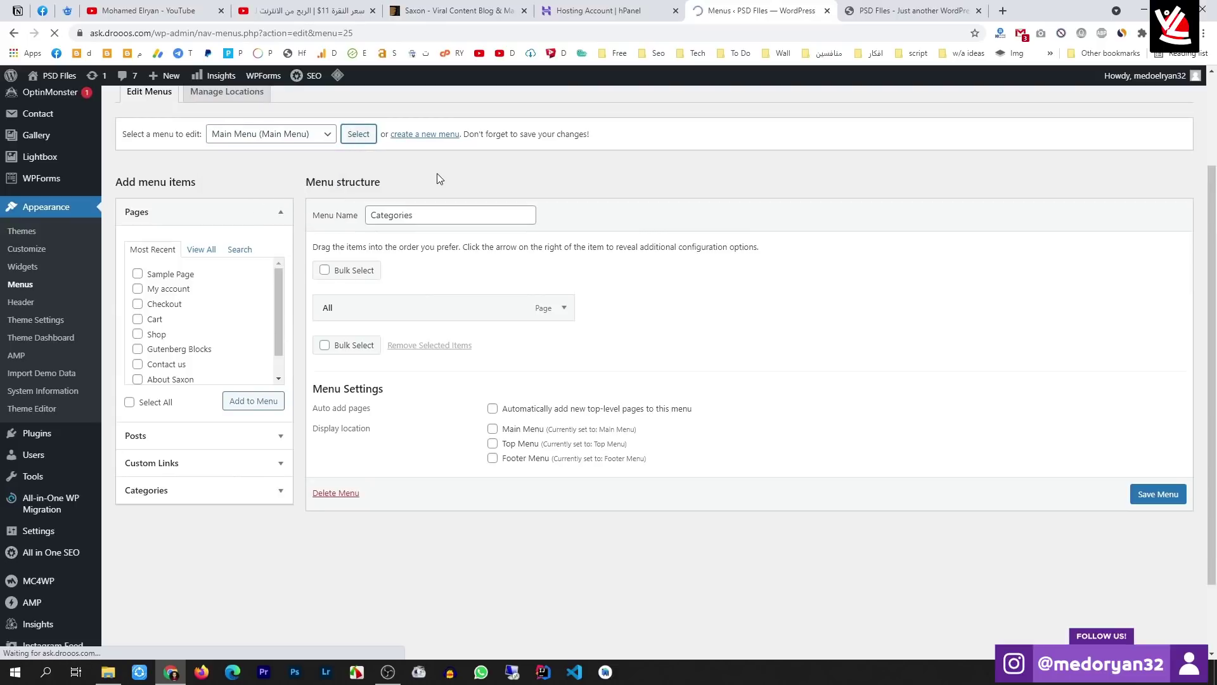
Compare the item structure of Main Menu with the navigation on the live homepage, and return to the menu editor
scroll(543, 430, "down", 5)
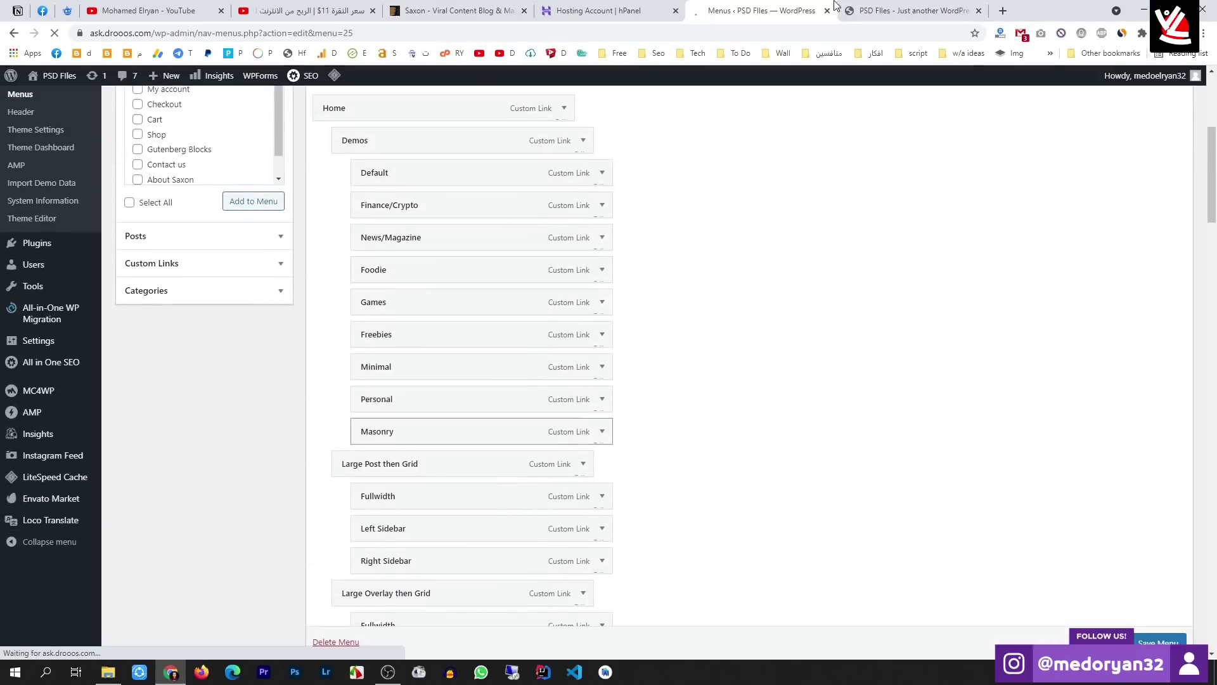
key("ctrl+Tab")
mouse_move(518, 172)
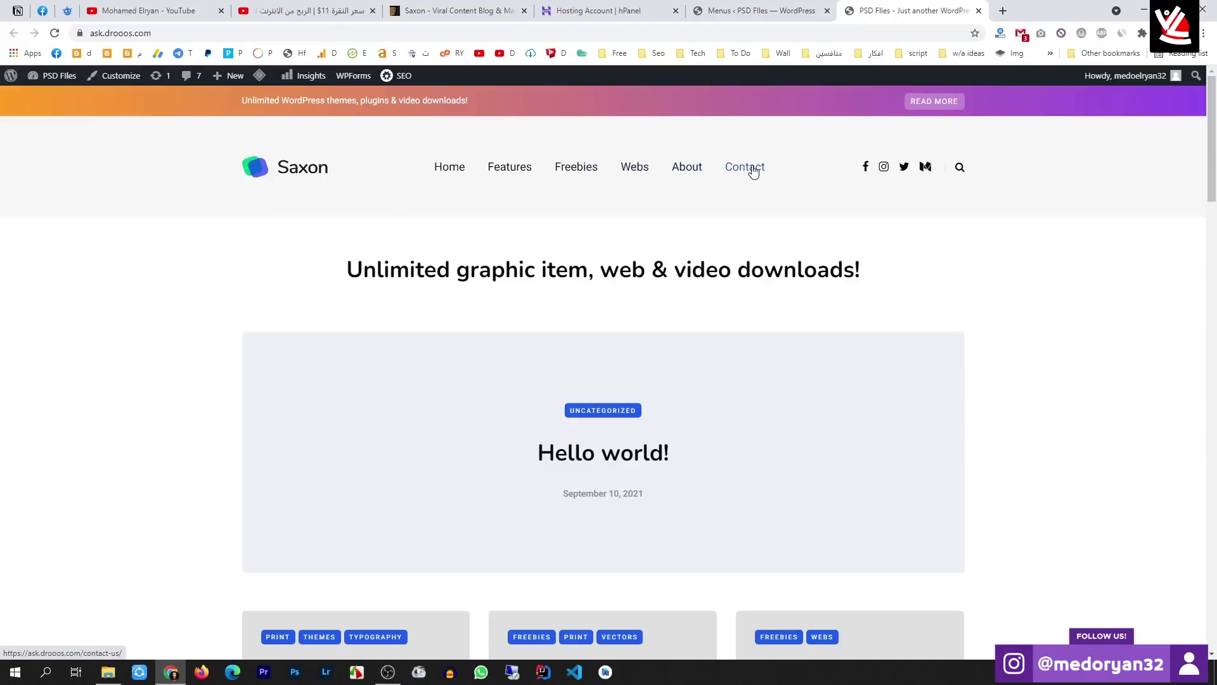
mouse_move(463, 173)
left_click(754, 11)
scroll(389, 271, "up", 5)
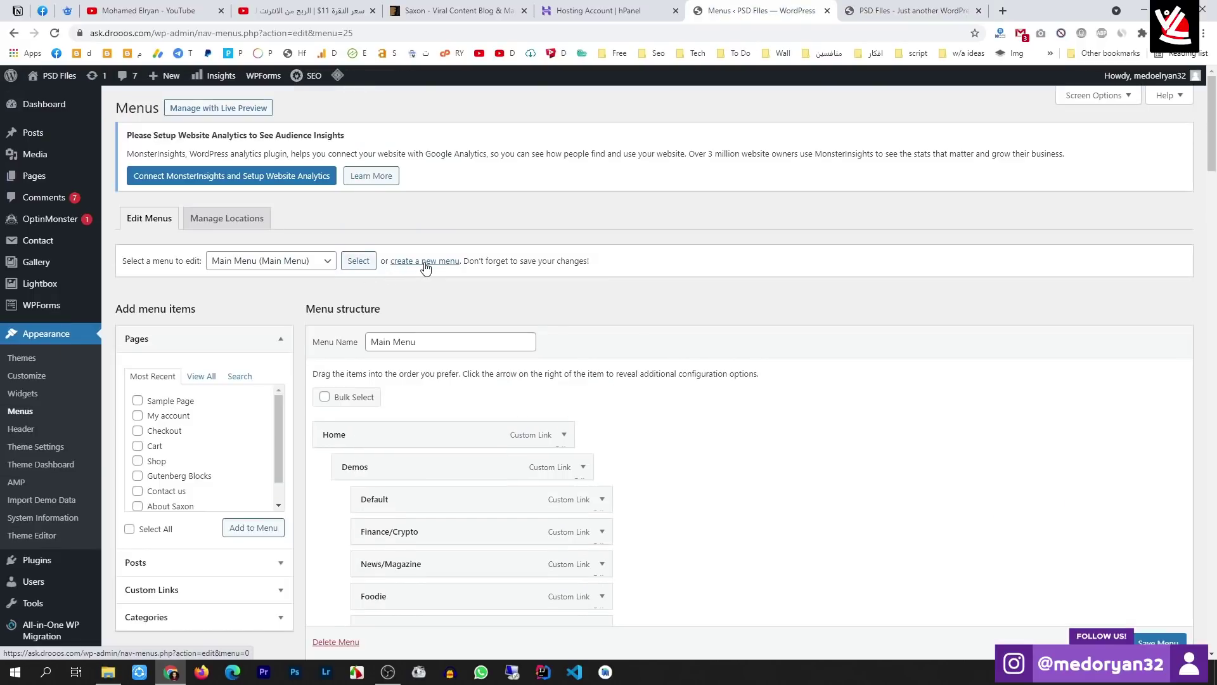
Create a new menu named Main1 and assign it to the Main Menu and Top Menu display locations
left_click(425, 262)
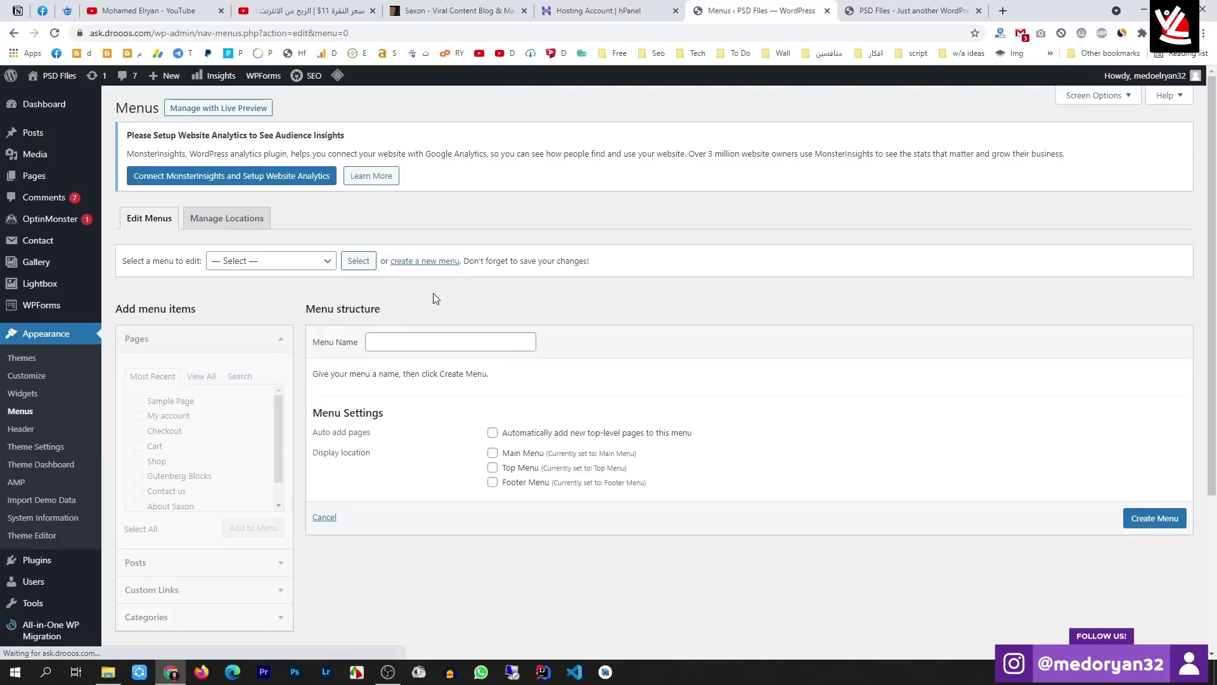
left_click(428, 343)
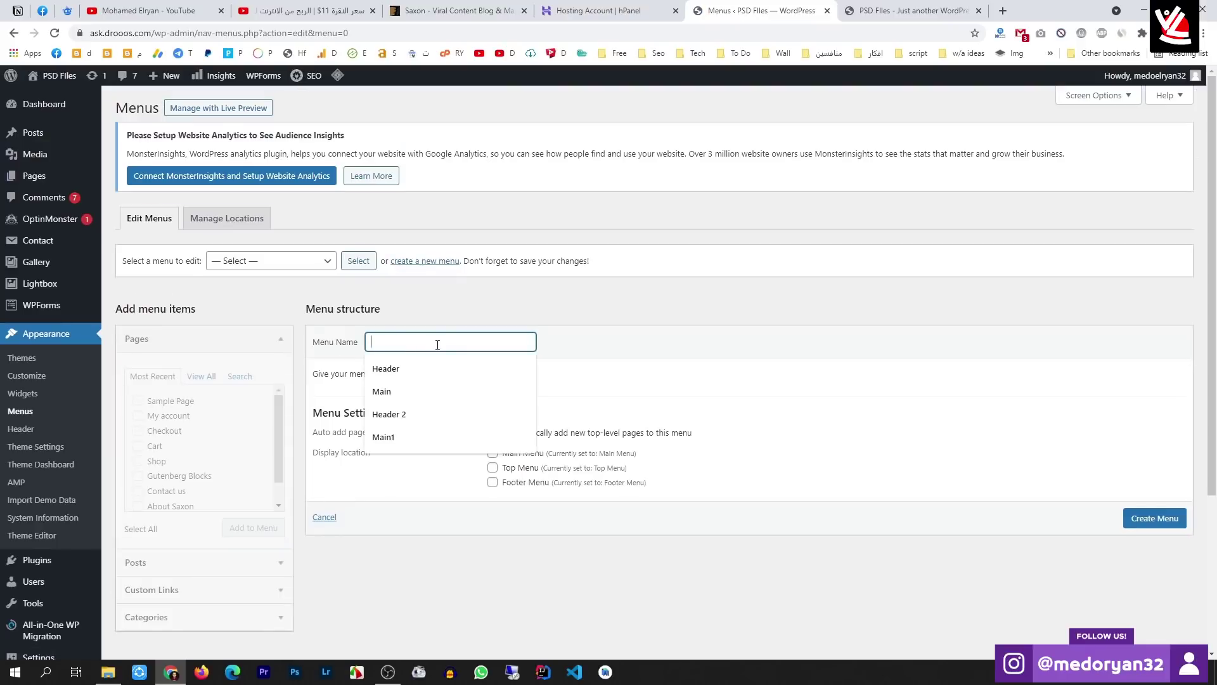
left_click(403, 392)
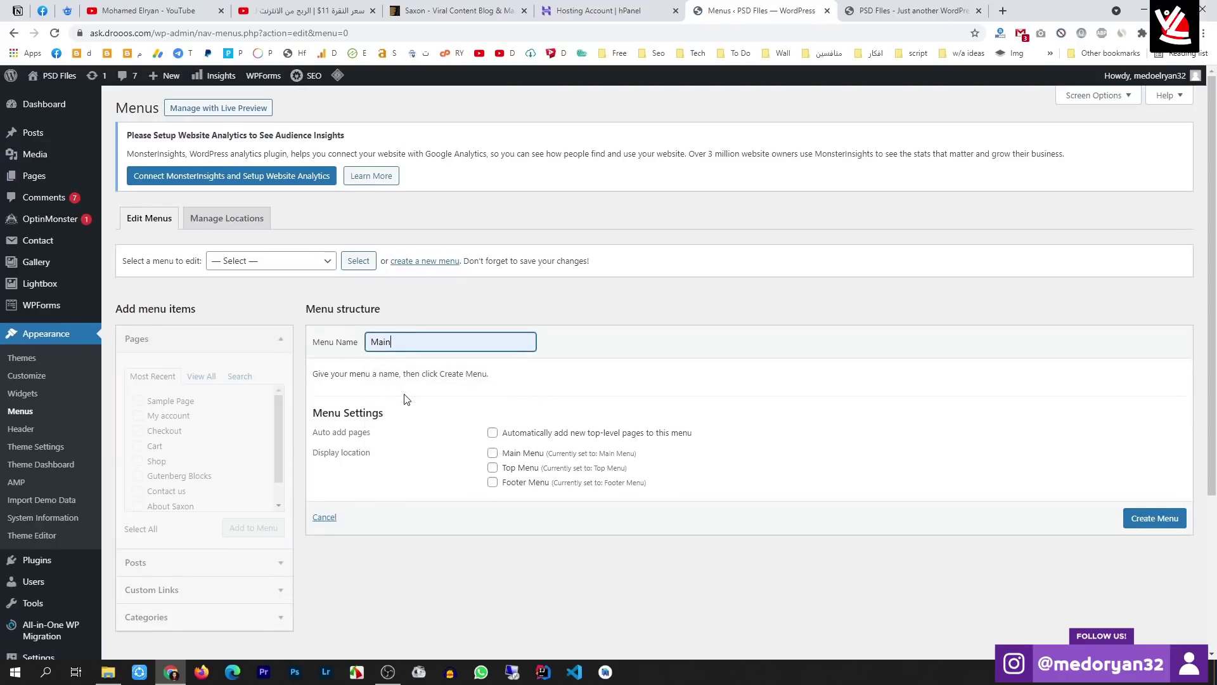
type("1")
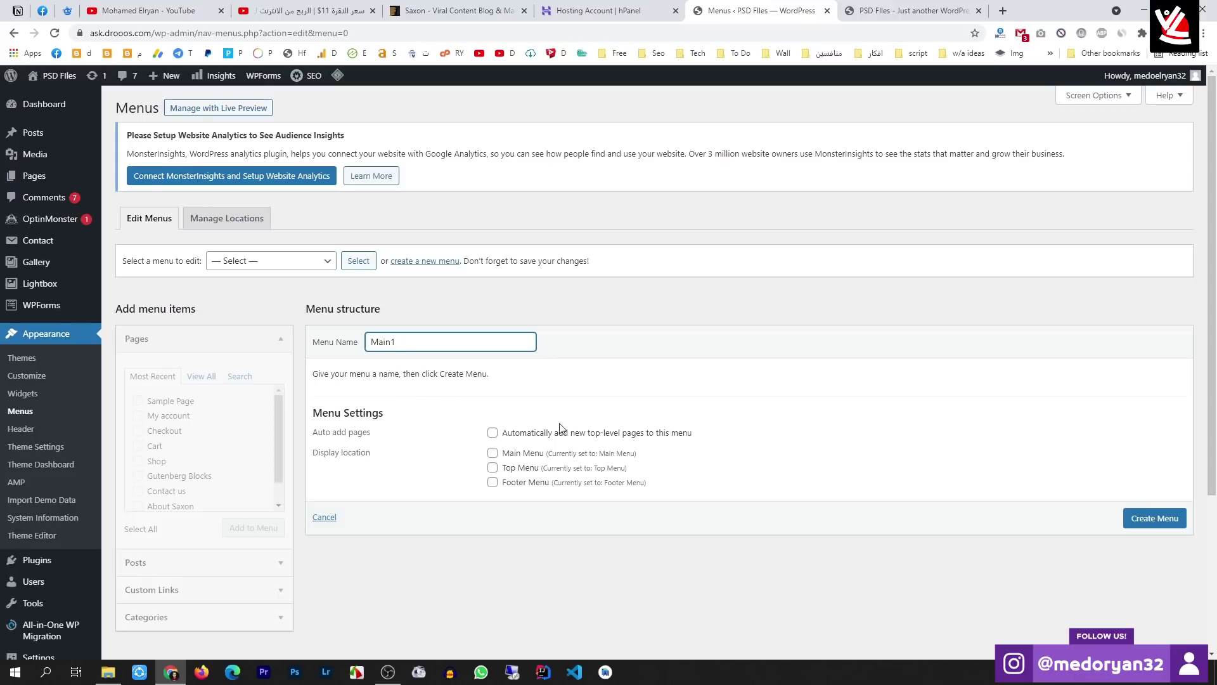
left_click(494, 454)
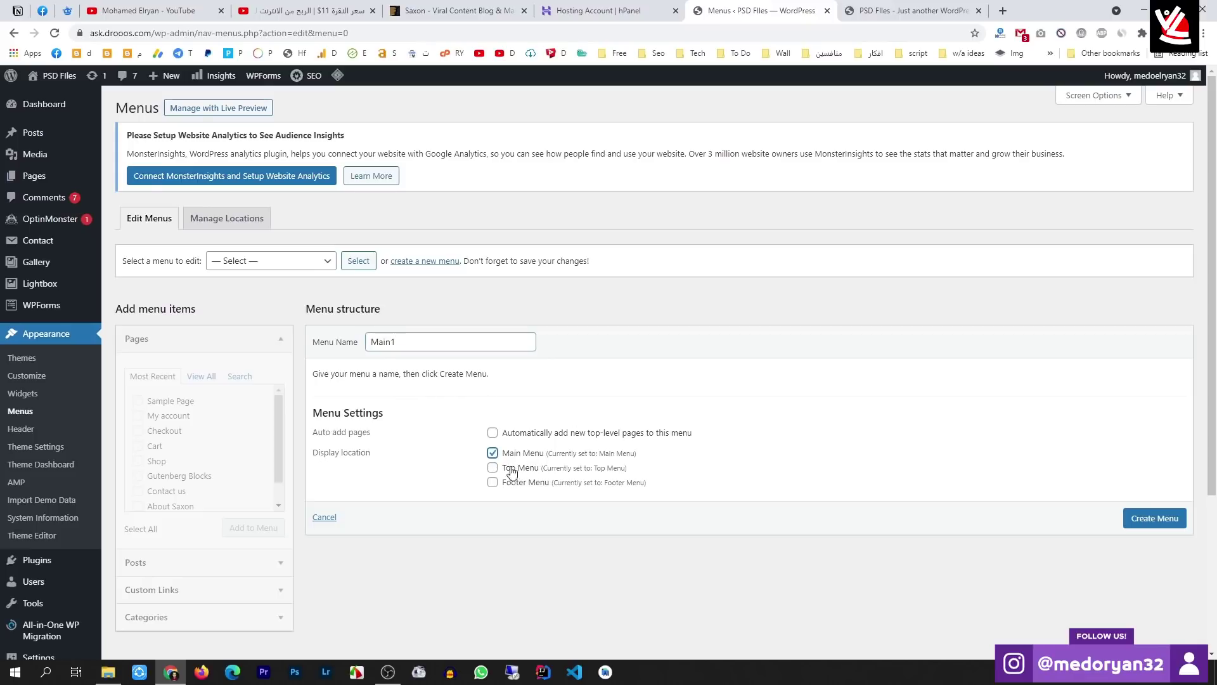
left_click(494, 469)
left_click(1143, 518)
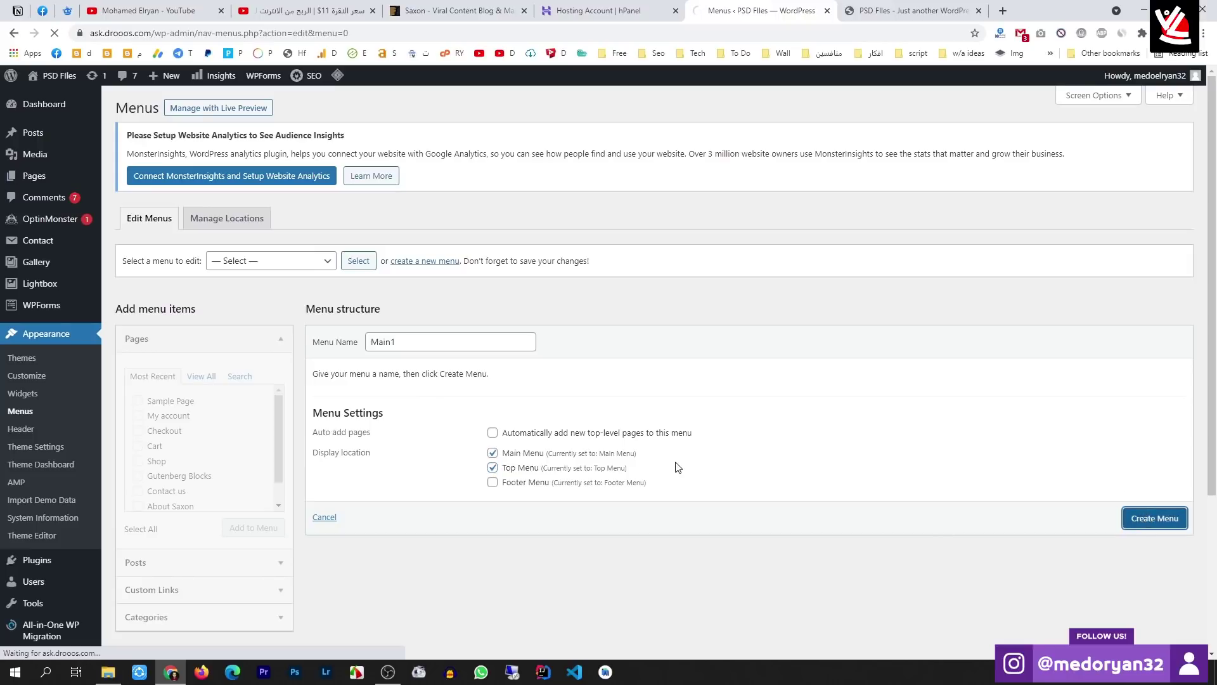
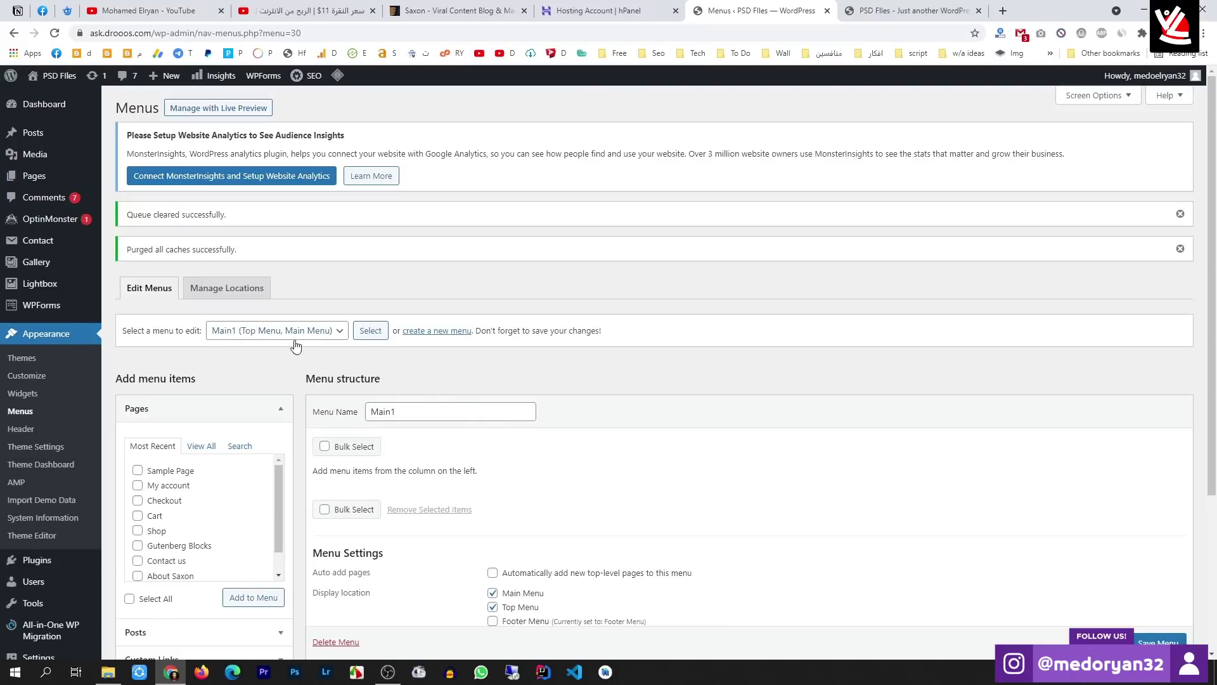
Copy the live homepage's address and add it to Main1 as a custom link with the text Home
scroll(406, 457, "down", 3)
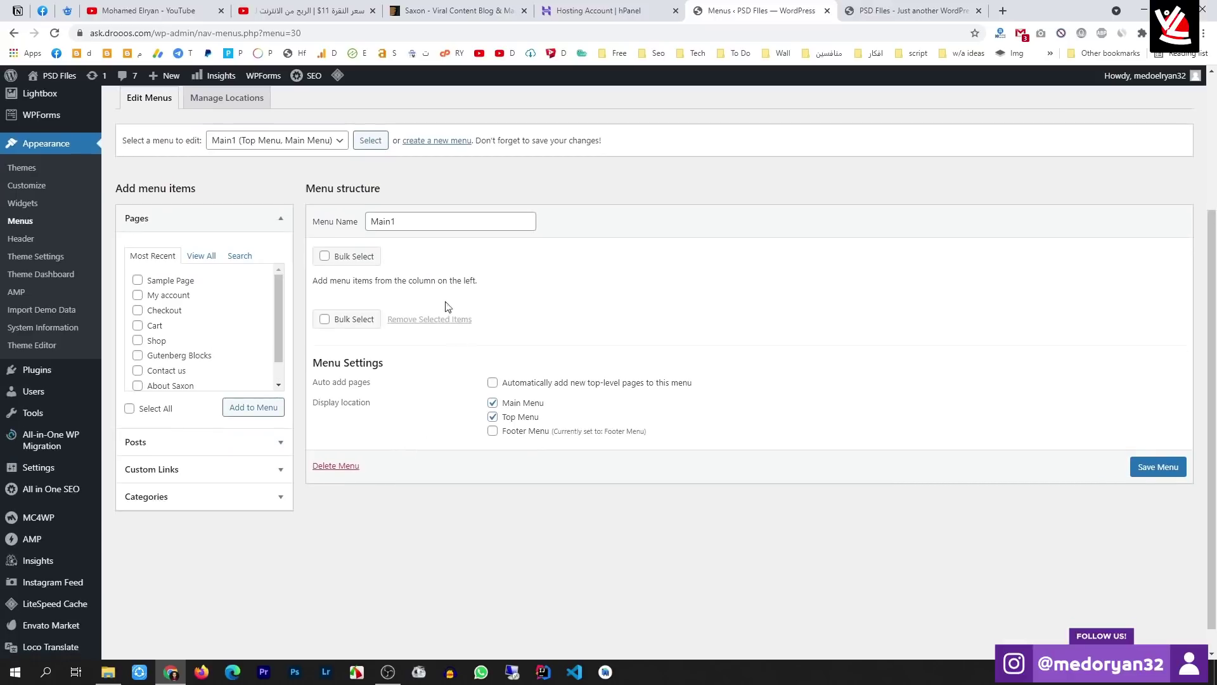
left_click(888, 9)
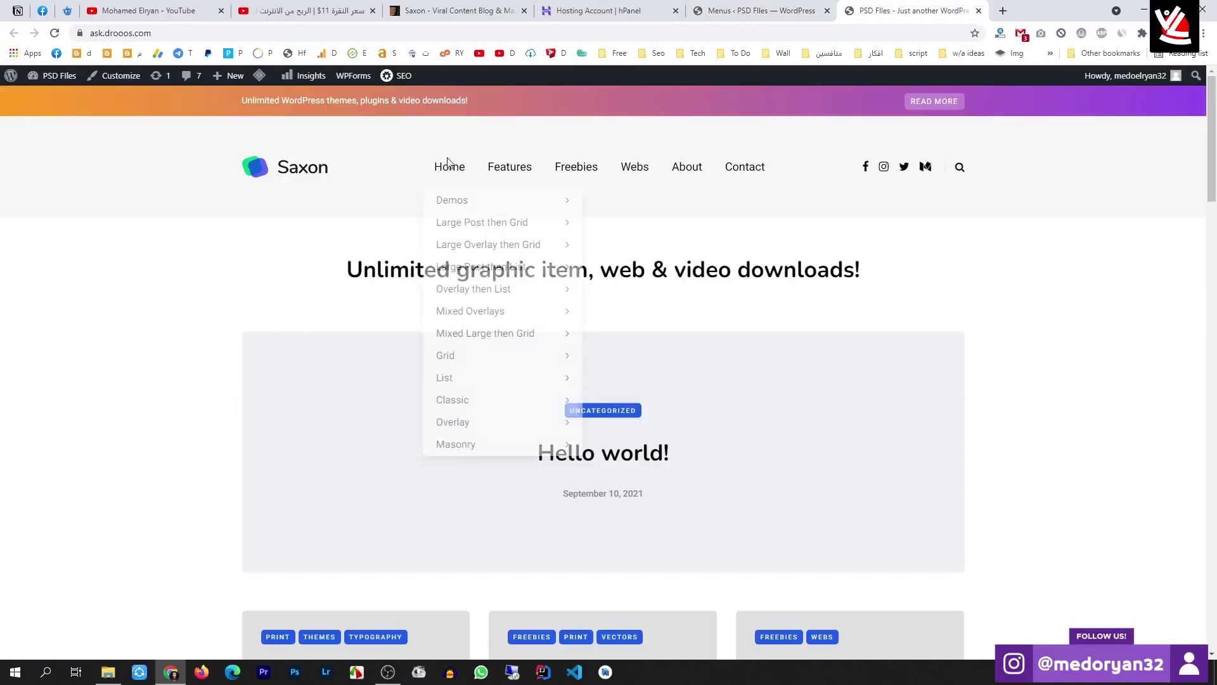
left_click(184, 32)
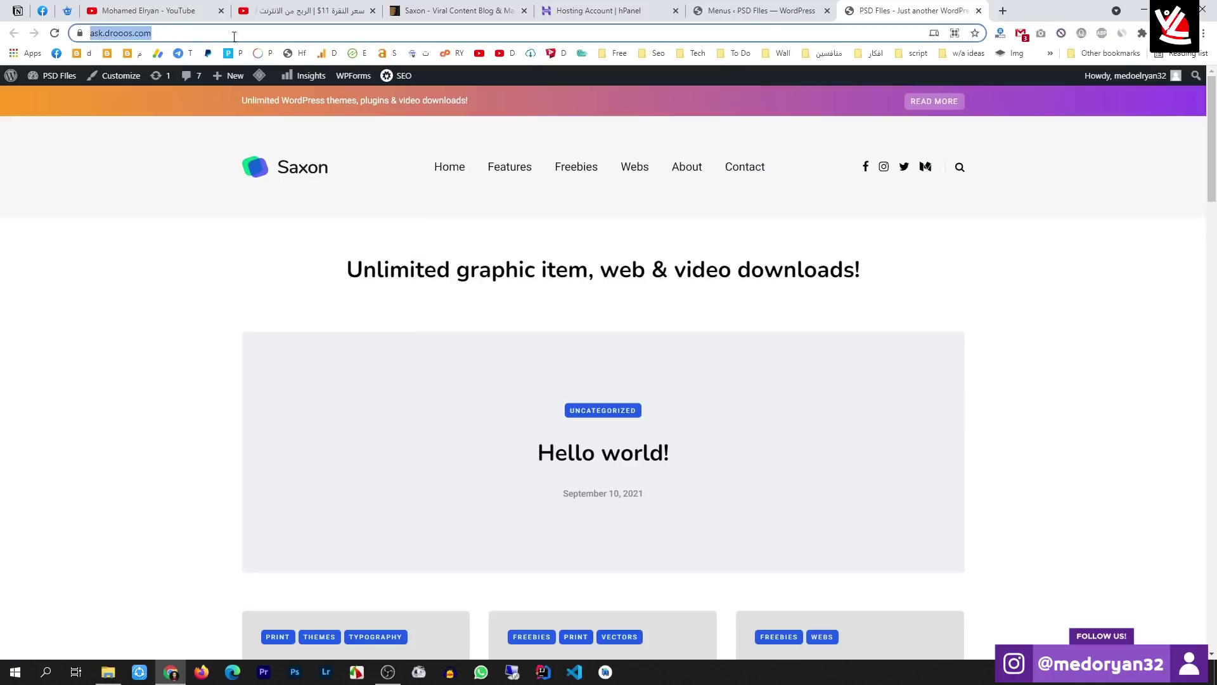
left_click(774, 9)
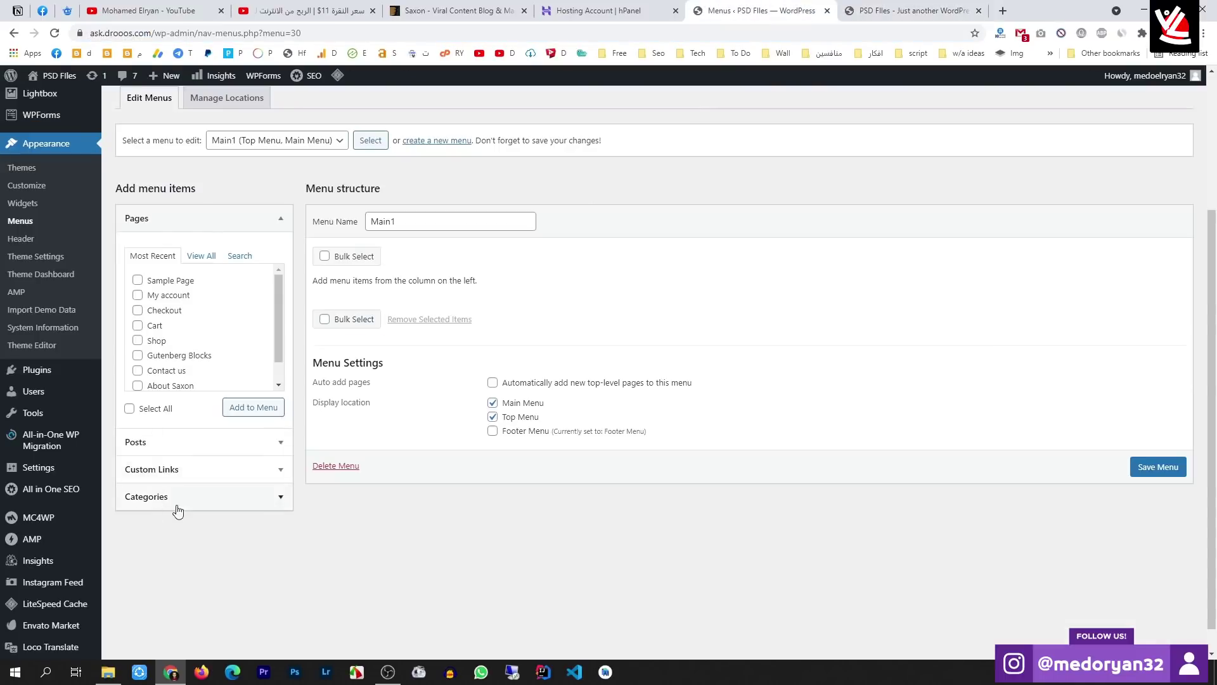
left_click(170, 469)
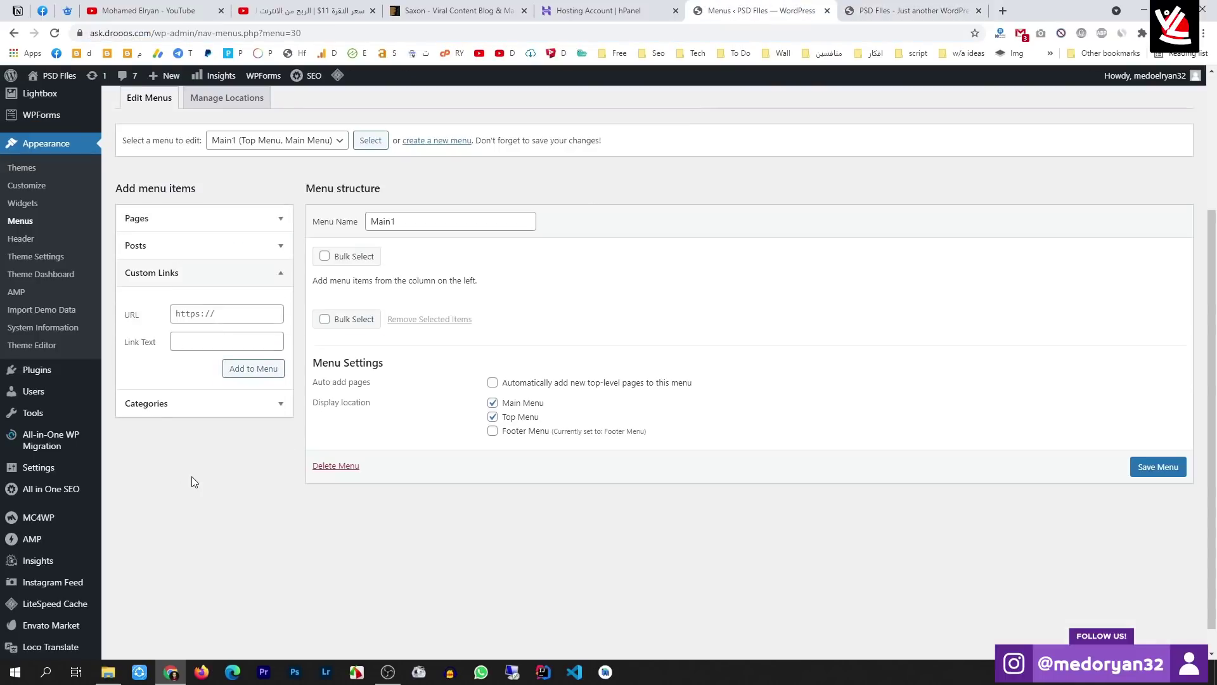
left_click(209, 342)
left_click(209, 316)
key("ctrl+v")
left_click(200, 343)
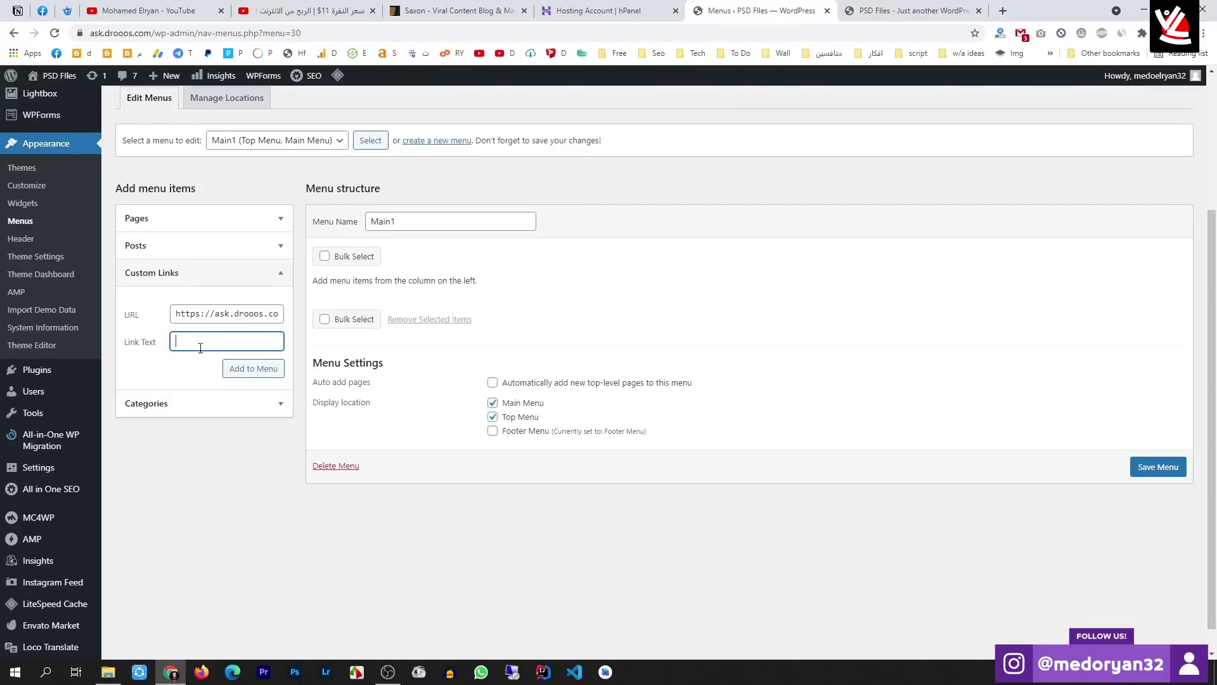
left_click(248, 369)
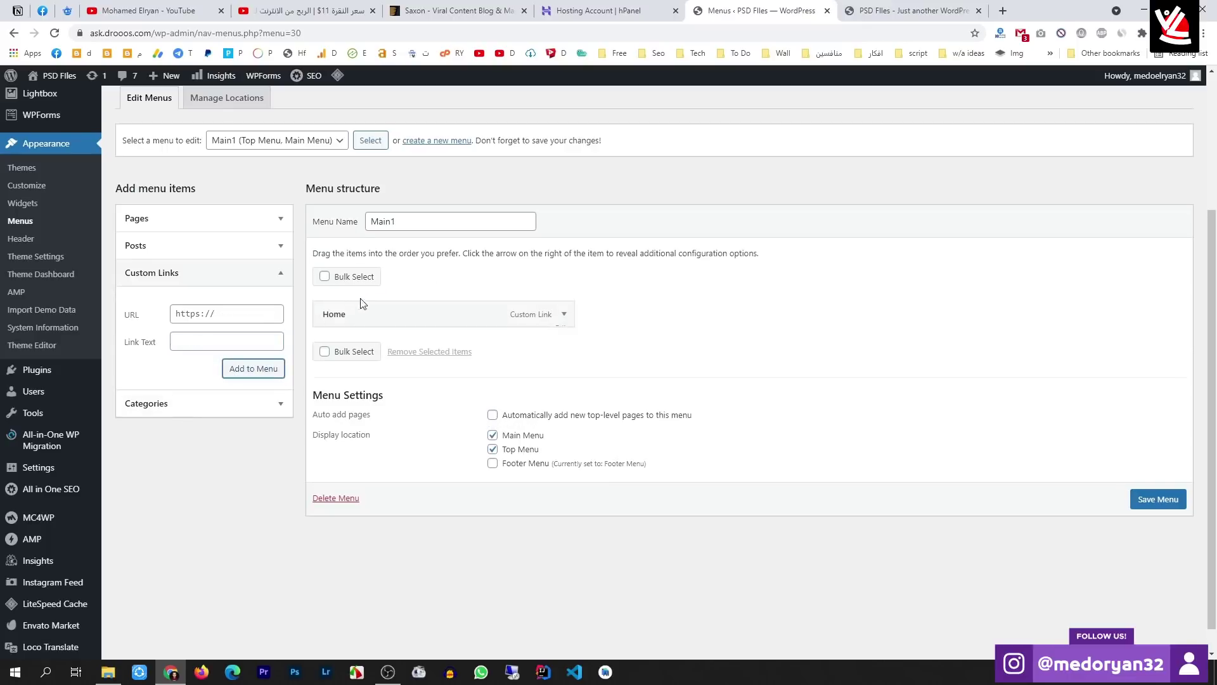
Show the categories available for the menu and open the post categories page in a separate tab
left_click(258, 281)
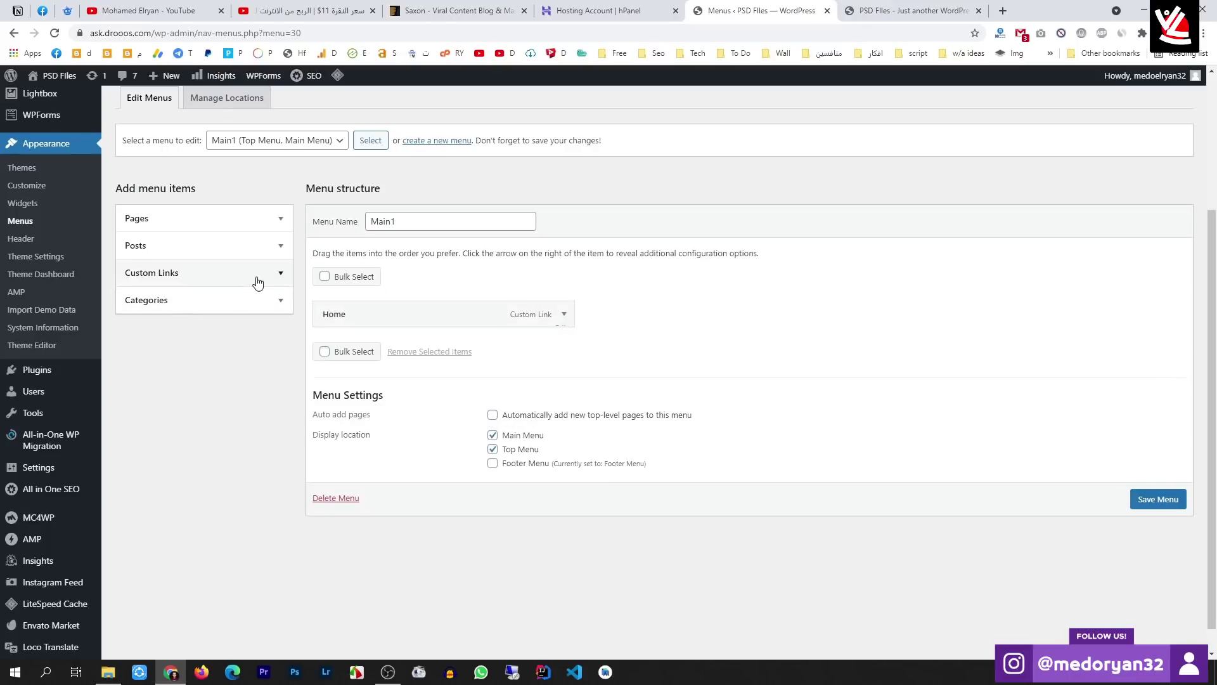
left_click(253, 299)
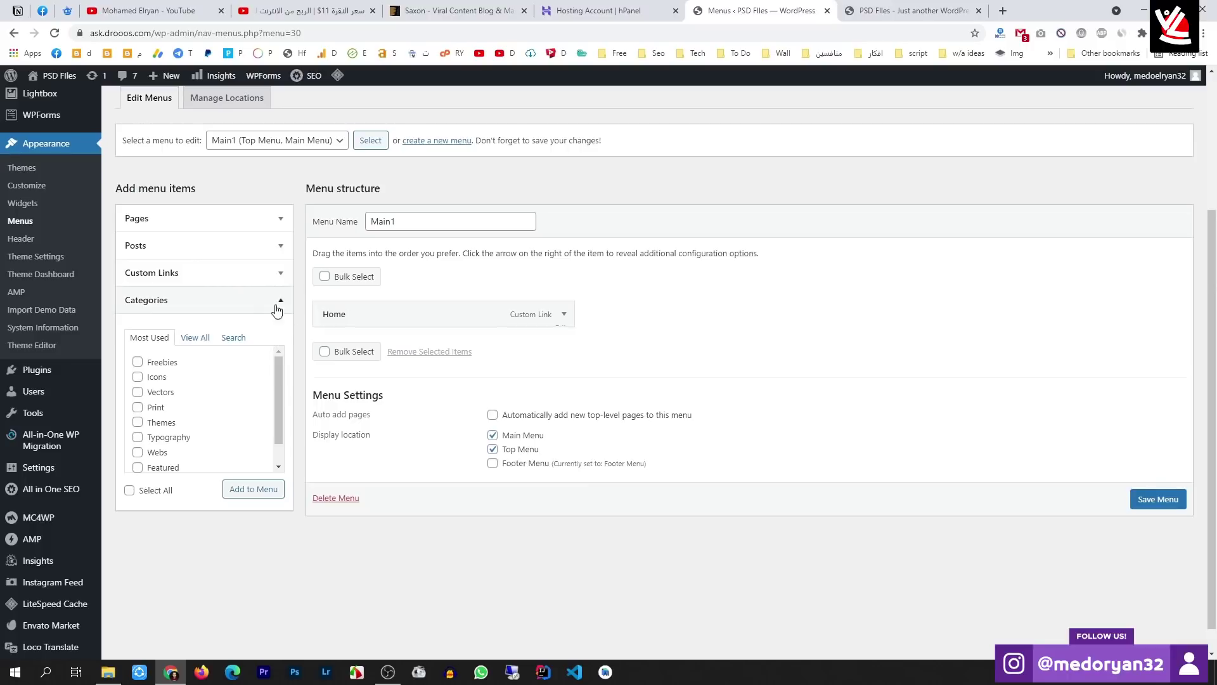
scroll(275, 306, "up", 3)
mouse_move(62, 139)
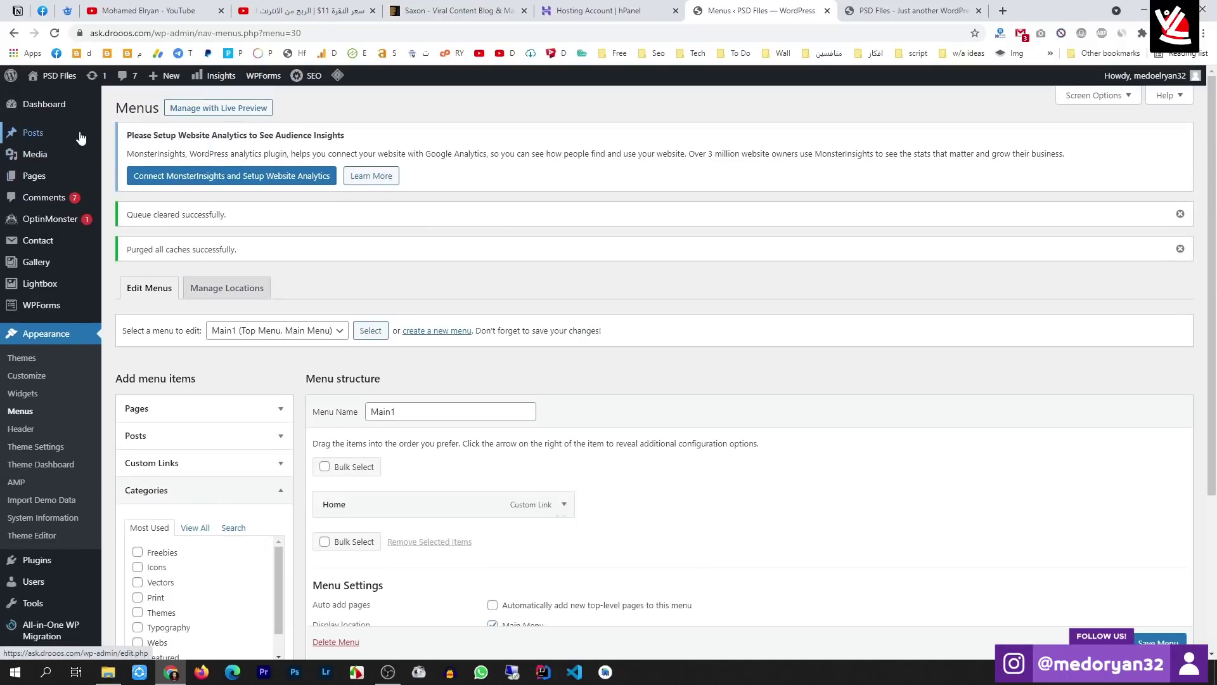
right_click(37, 135)
key("Escape")
mouse_move(35, 134)
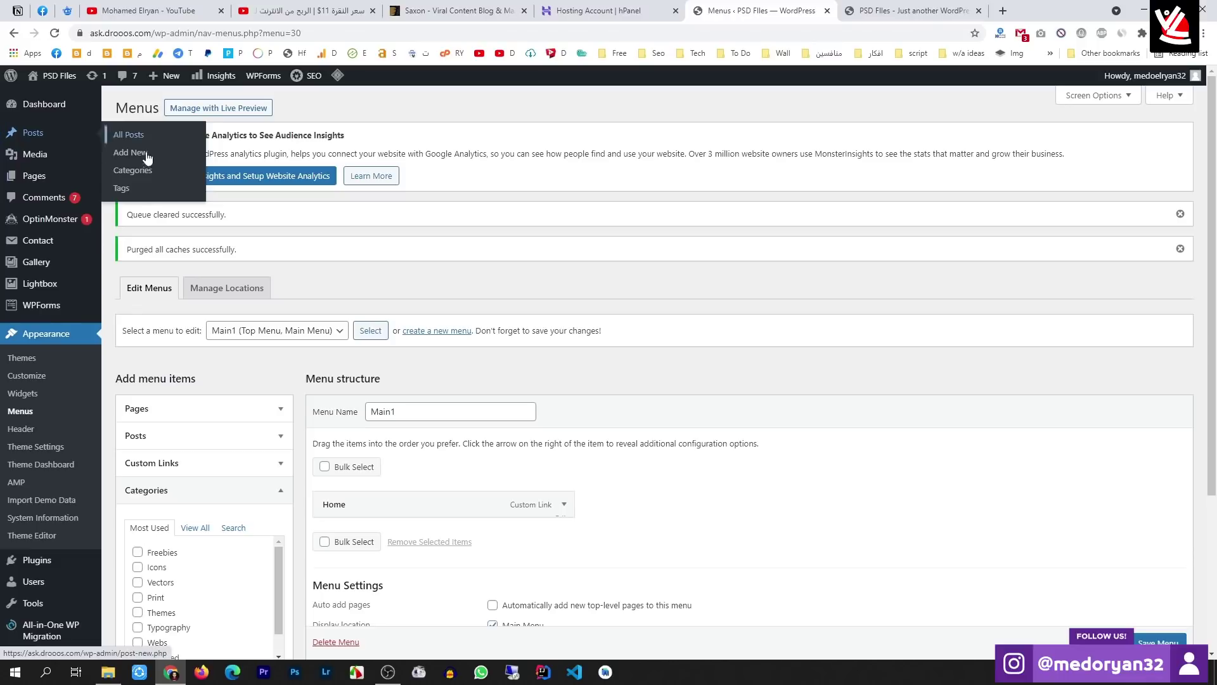
middle_click(147, 171)
left_click(854, 8)
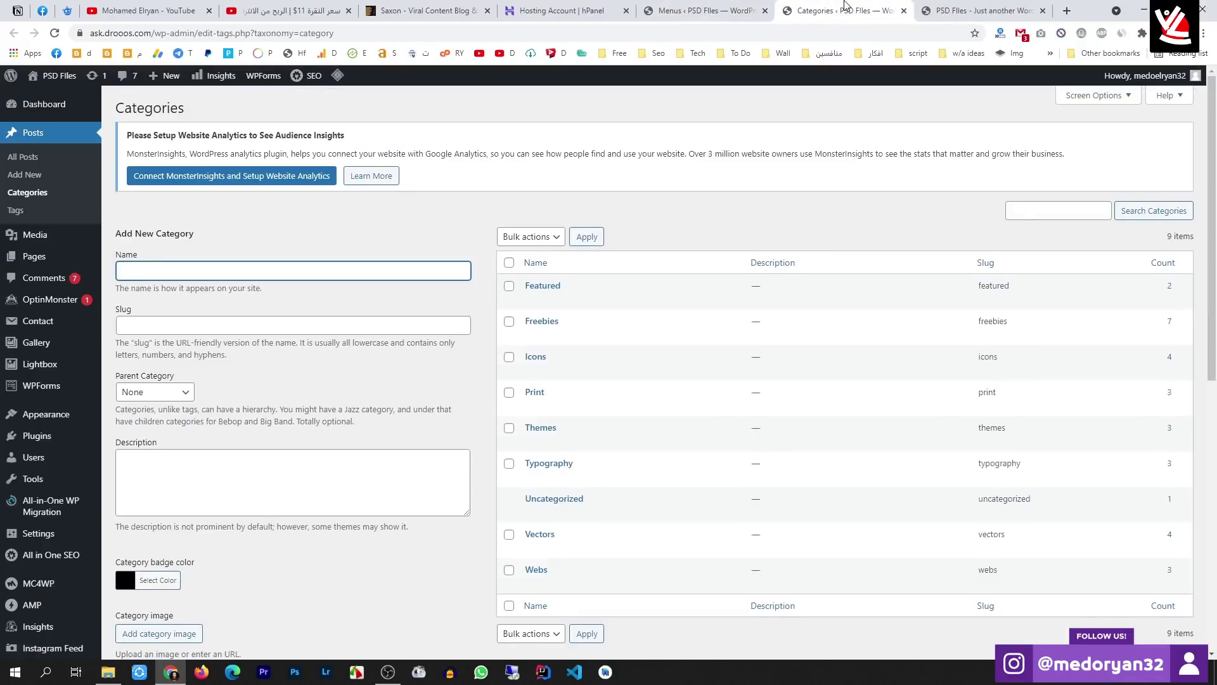
Select the Featured and Themes categories in the category list
mouse_move(519, 303)
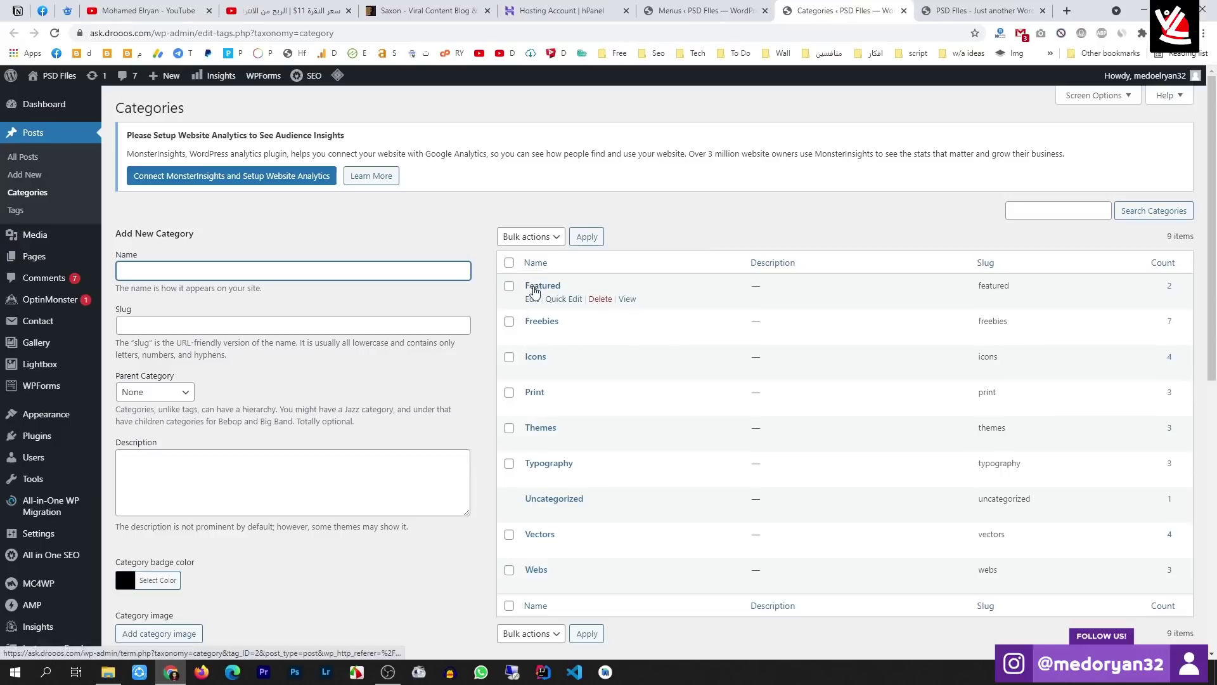
left_click(510, 286)
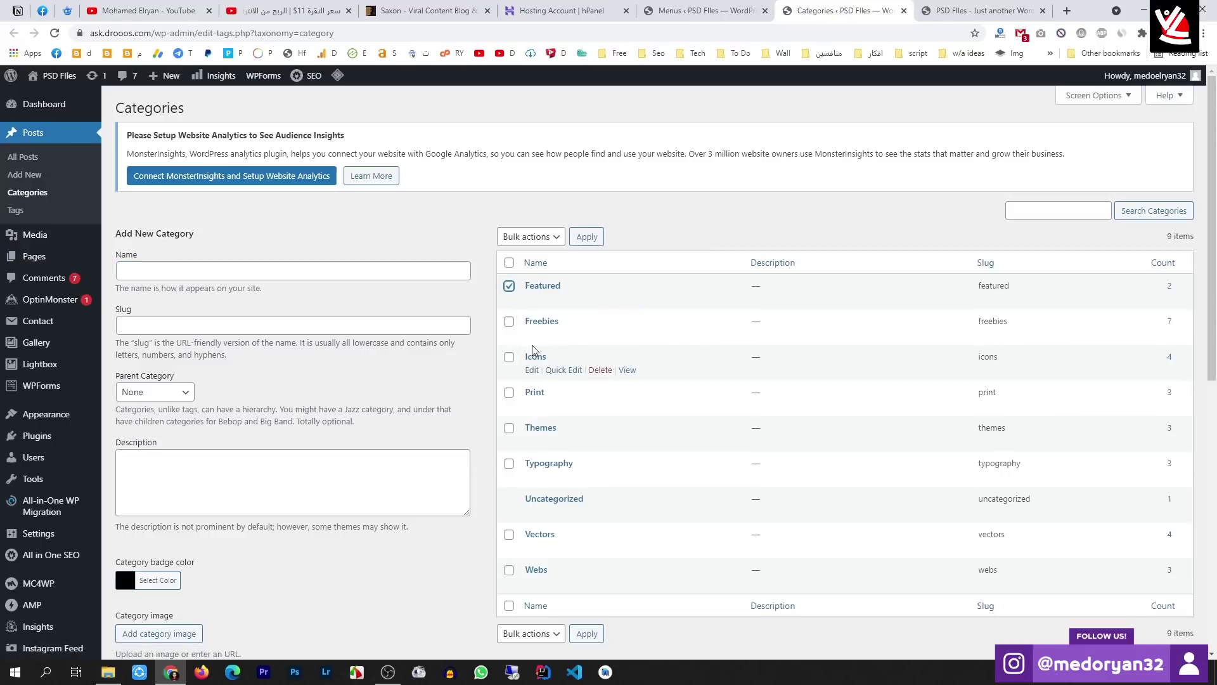
left_click(509, 429)
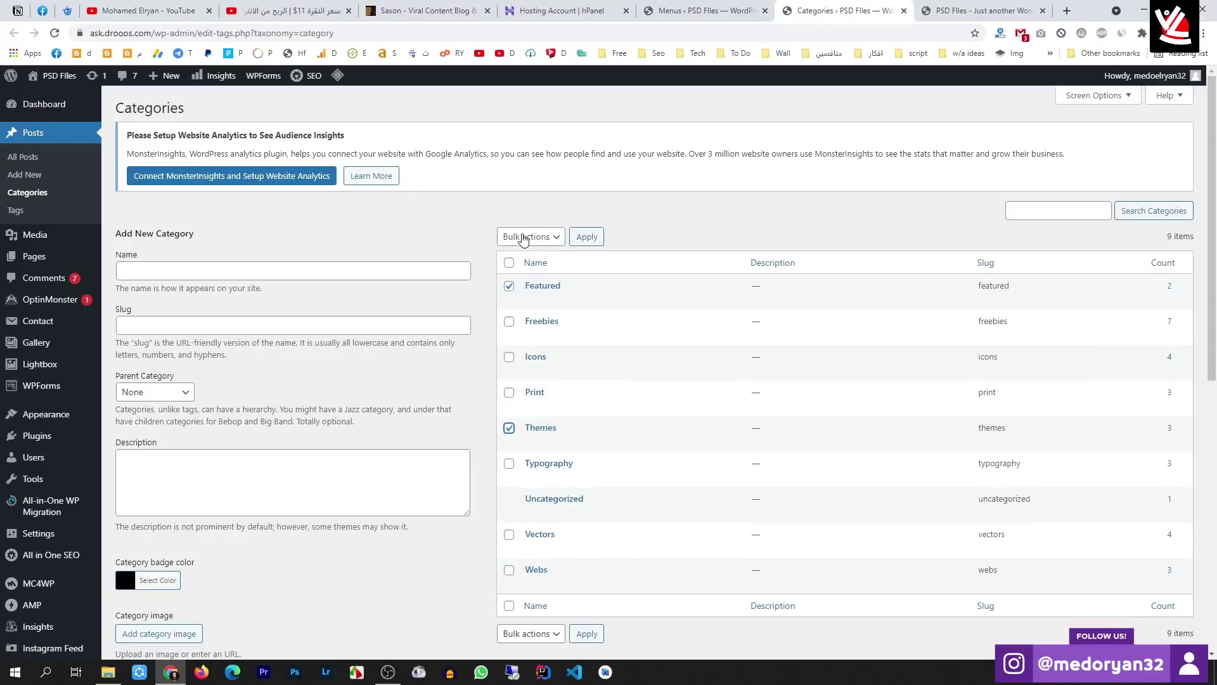
Place the categories page's tab beside Freepik, check the sections in Freepik's navigation, and return to the categories page
left_click_drag(790, 5, 57, 5)
left_click(67, 10)
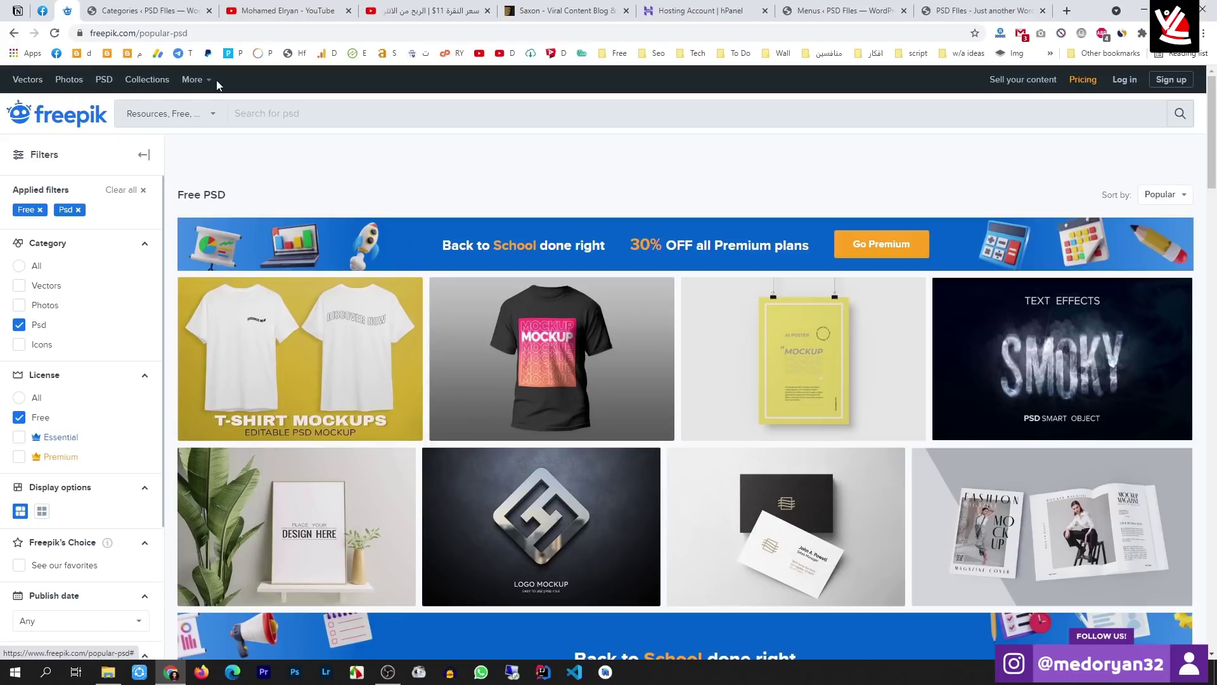
mouse_move(205, 83)
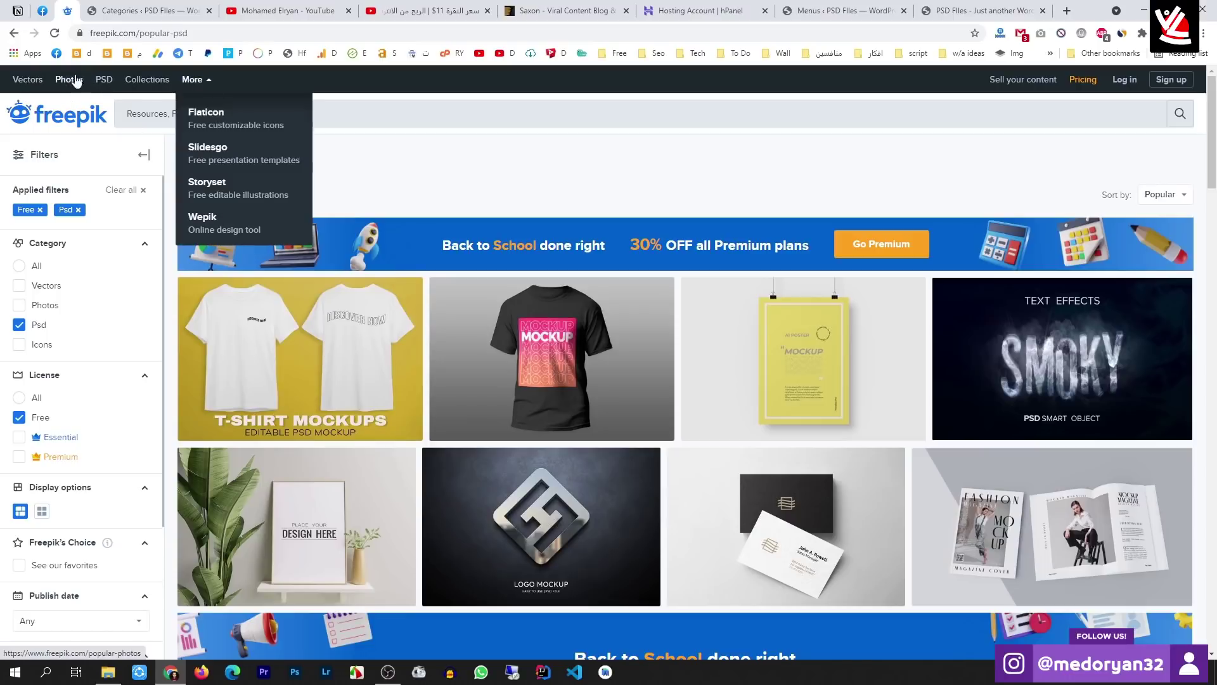
left_click(184, 10)
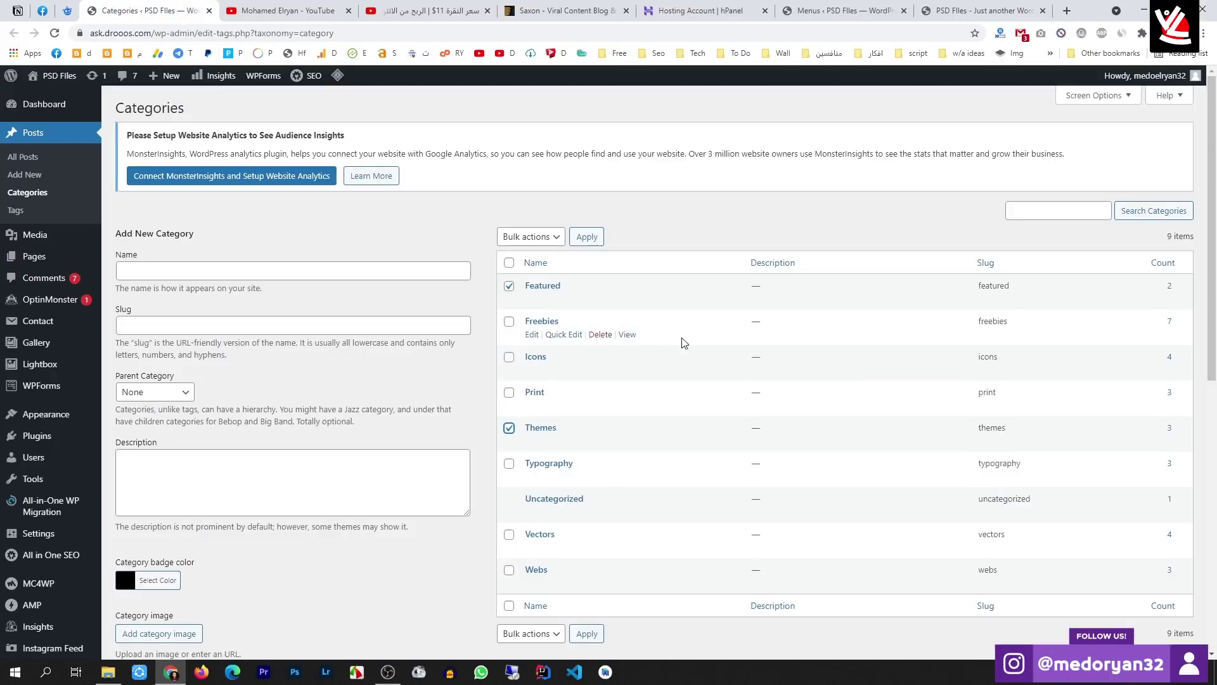
Fill in a new category with the name Vectors and the slug vector
left_click(152, 269)
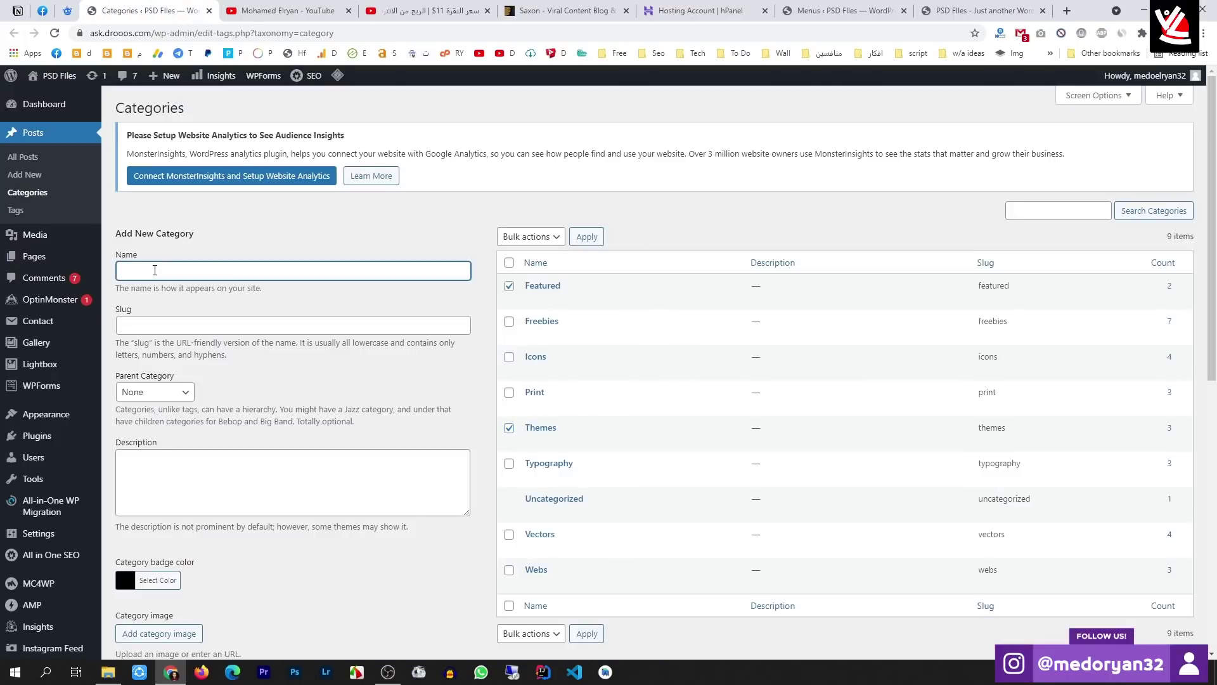
type("Vectors")
left_click(134, 325)
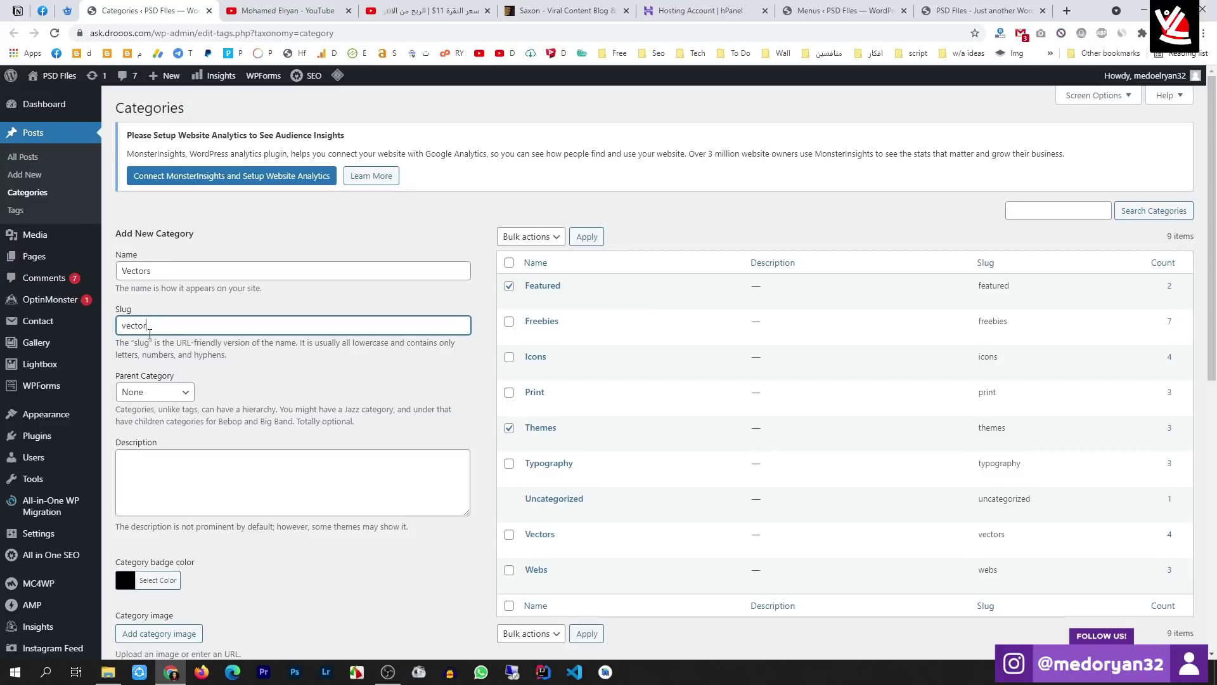
left_click(174, 462)
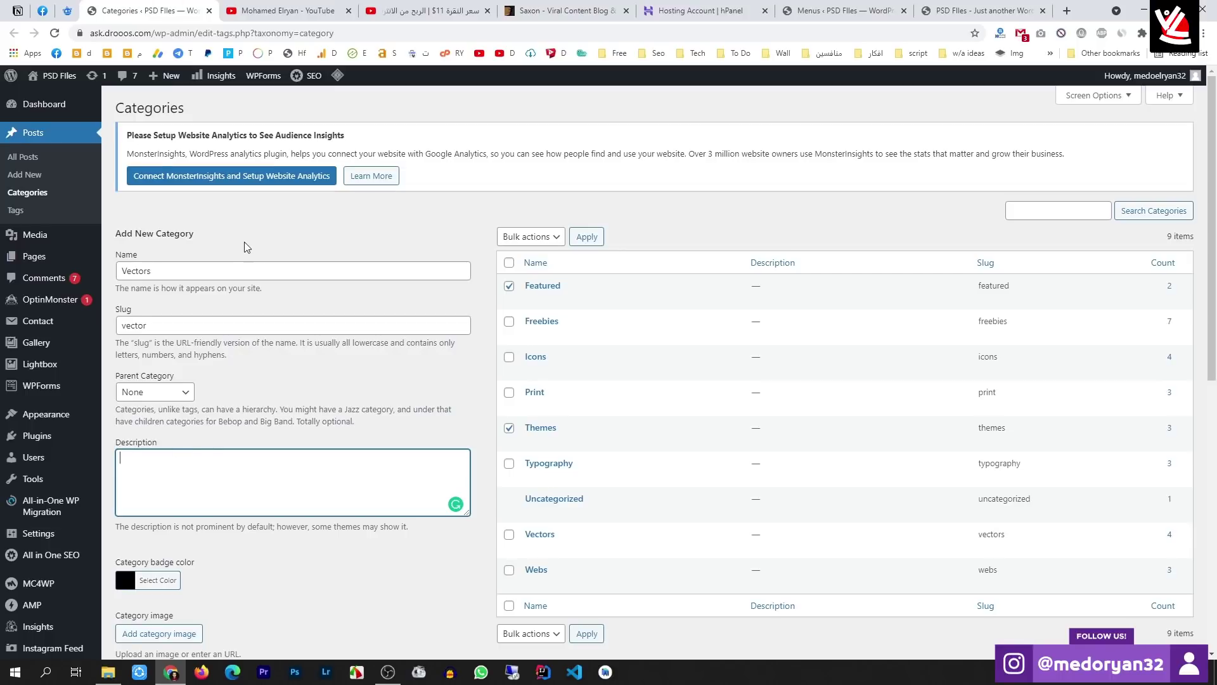
Open Freepik's Vectors page in a new tab and inspect the title in its page source
left_click(71, 9)
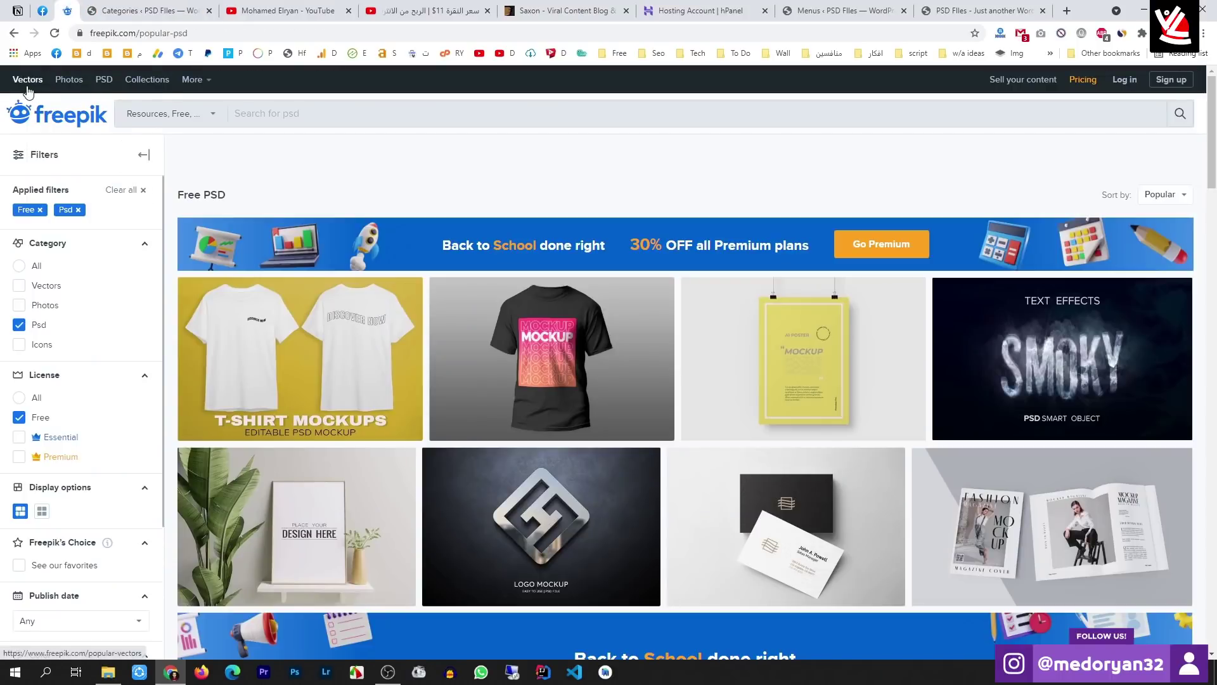
left_click(149, 10)
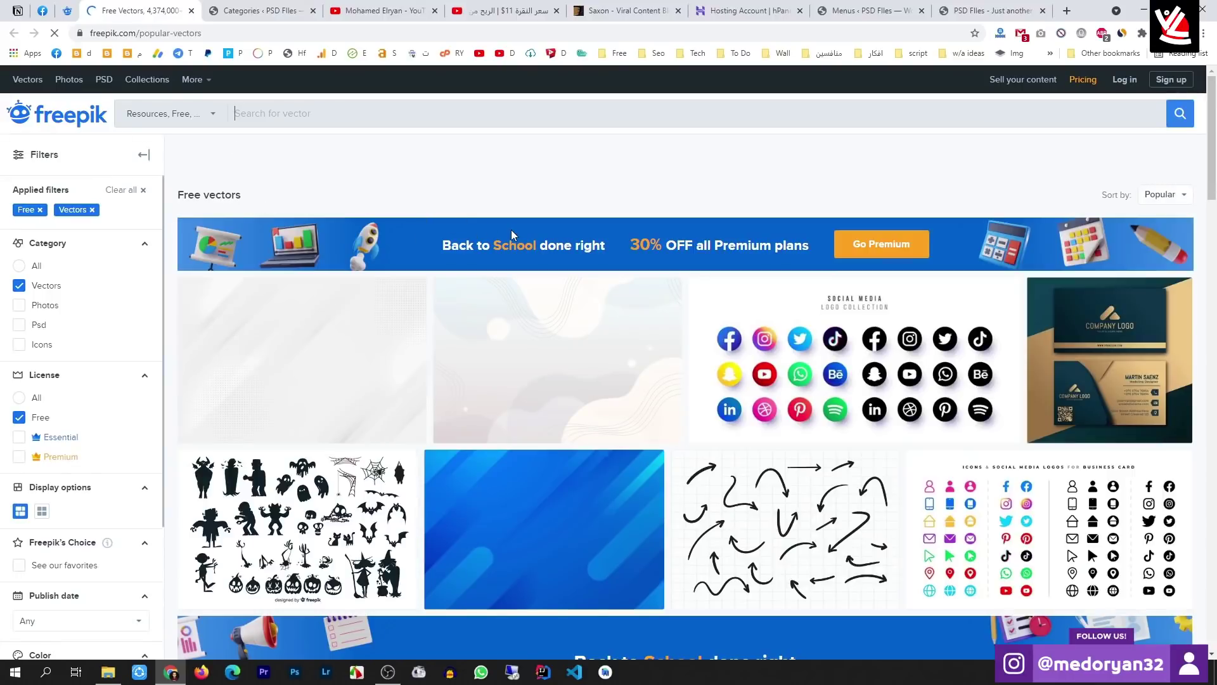
right_click(338, 167)
left_click(387, 361)
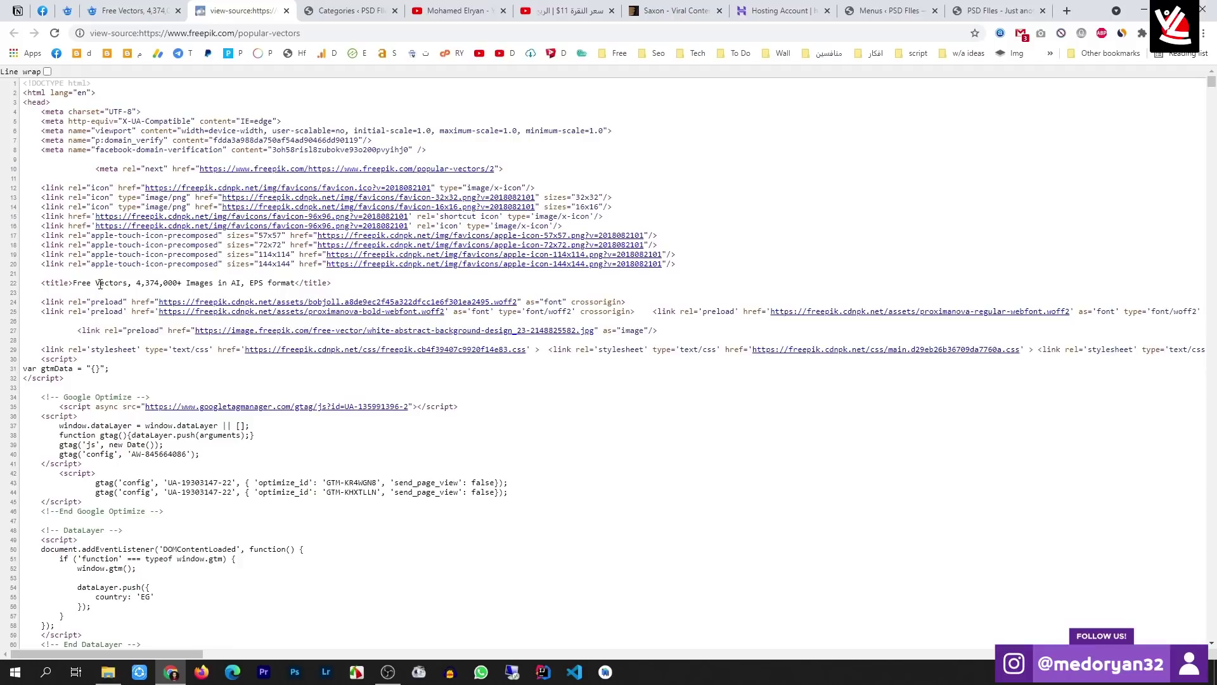
key("ctrl+w")
Return to the categories page and add the filled-in Vectors category without a description
left_click(287, 8)
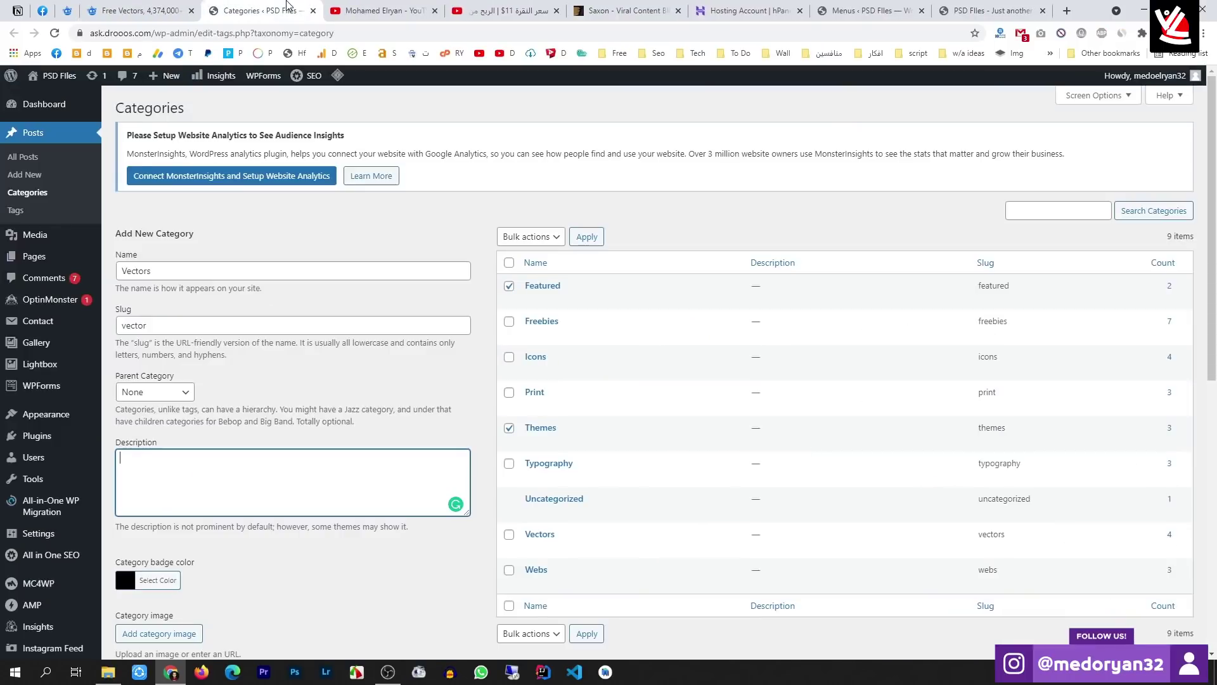
scroll(163, 455, "down", 4)
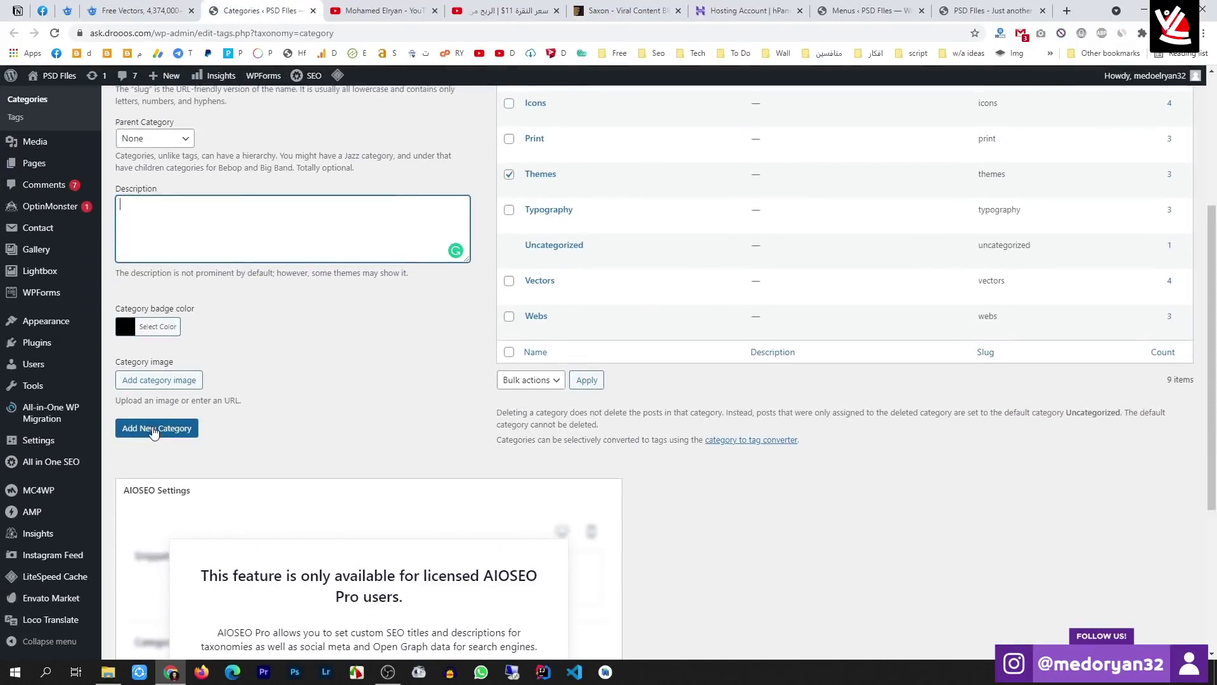
left_click(167, 437)
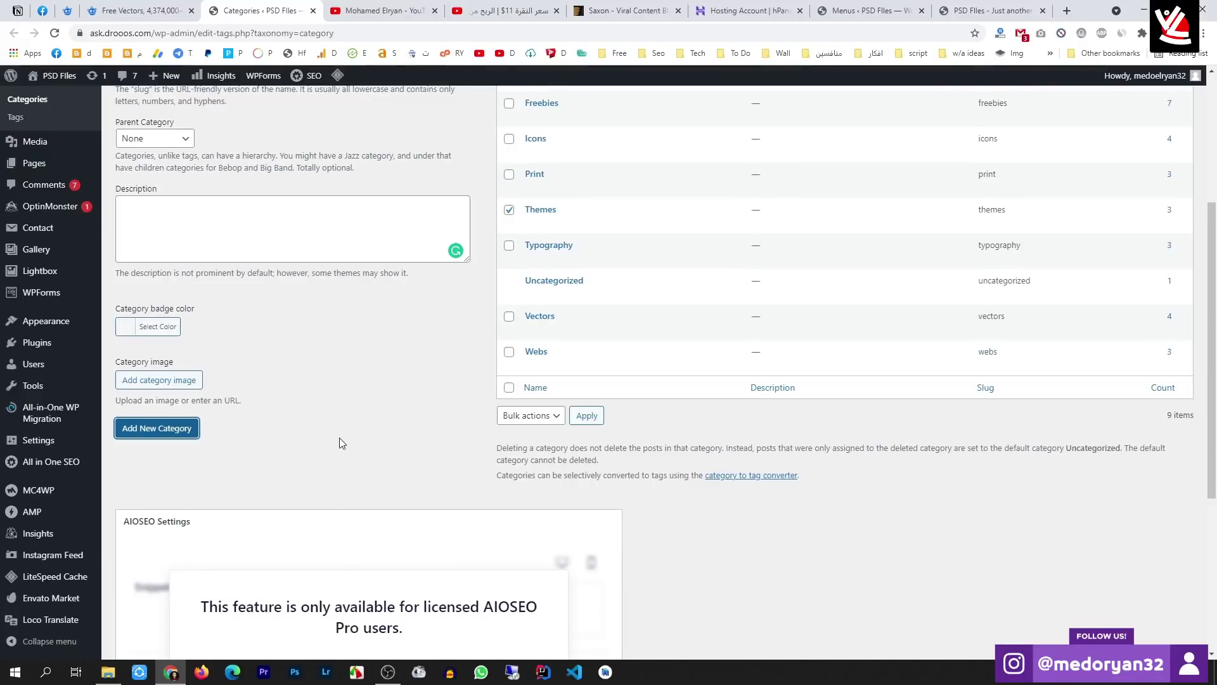
Add a category named Psd with the slug psd
scroll(197, 380, "up", 4)
left_click(181, 275)
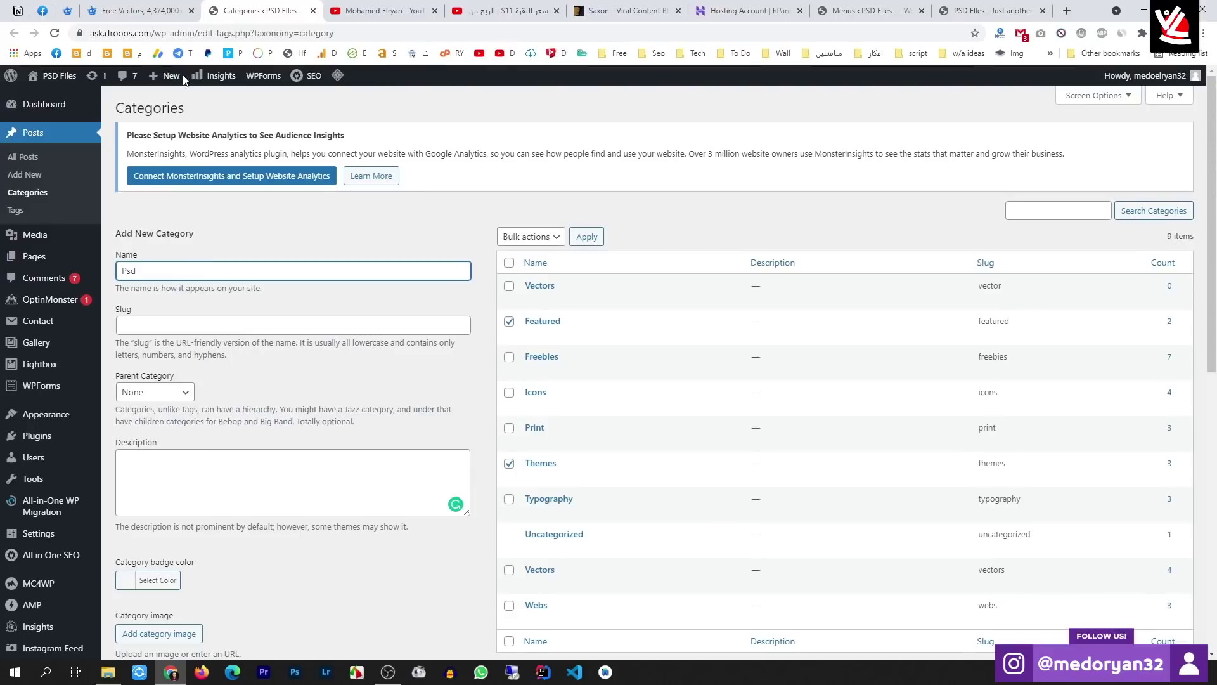
left_click(132, 12)
left_click(229, 18)
left_click(152, 329)
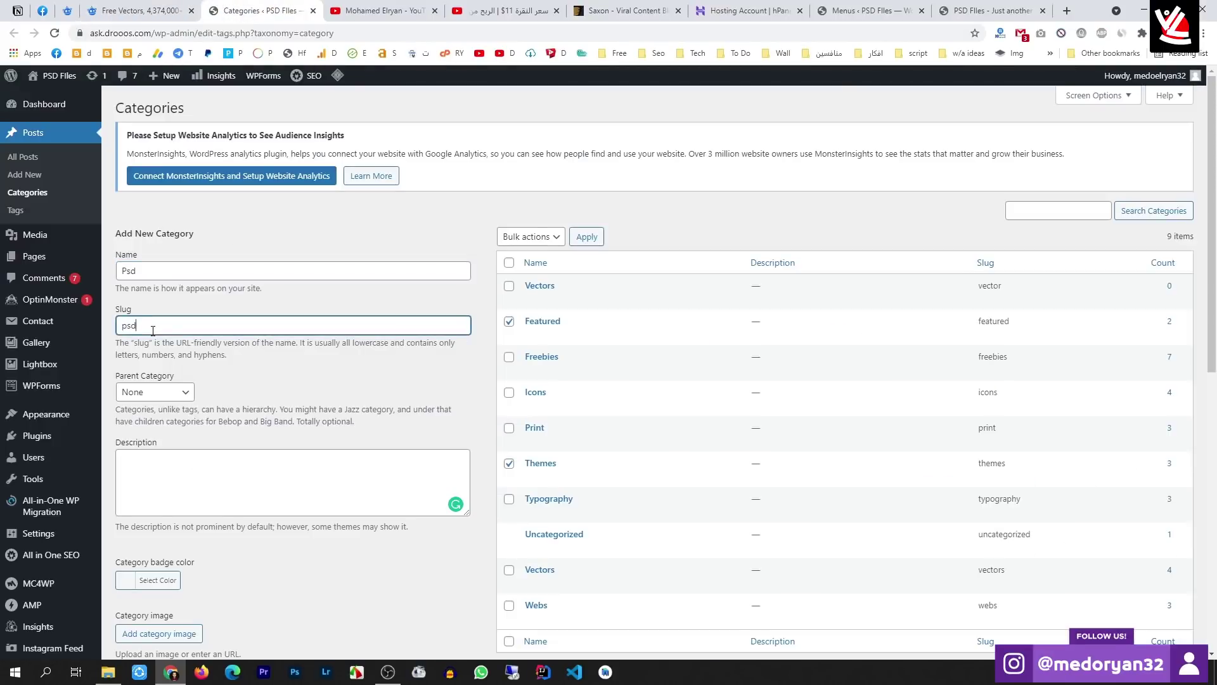
scroll(155, 463, "down", 4)
left_click(155, 431)
Add a category named Photos with the slug photo
scroll(253, 406, "up", 3)
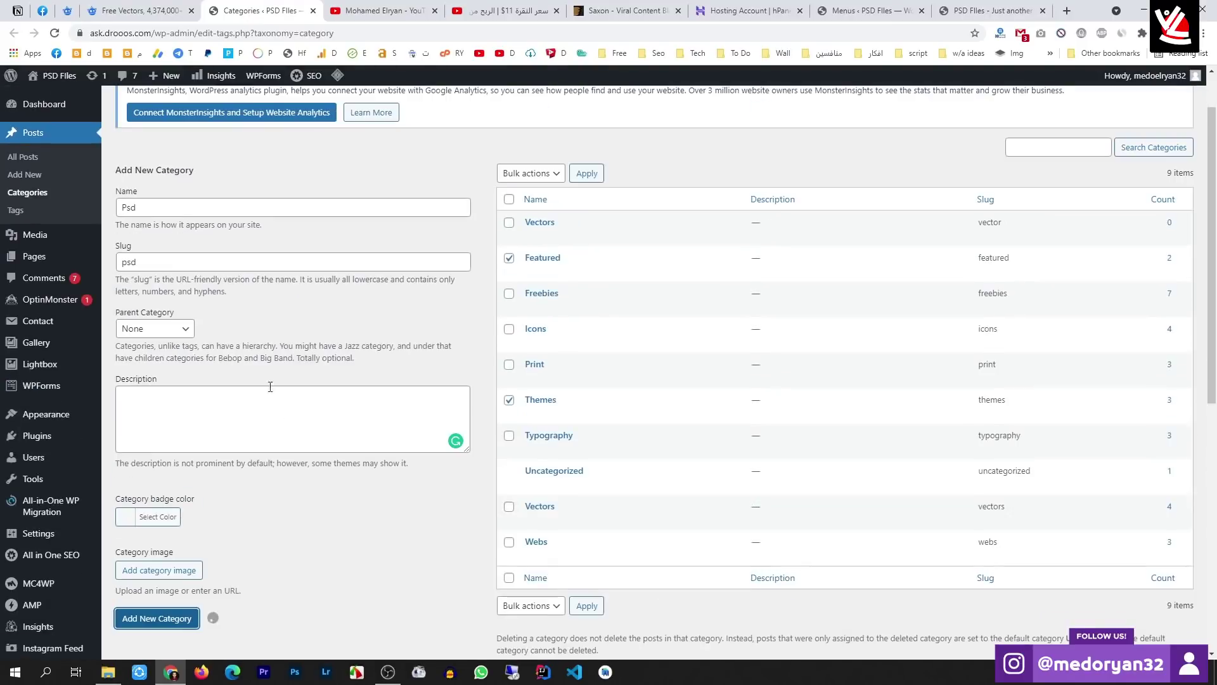
left_click_drag(132, 209, 121, 209)
left_click(126, 211)
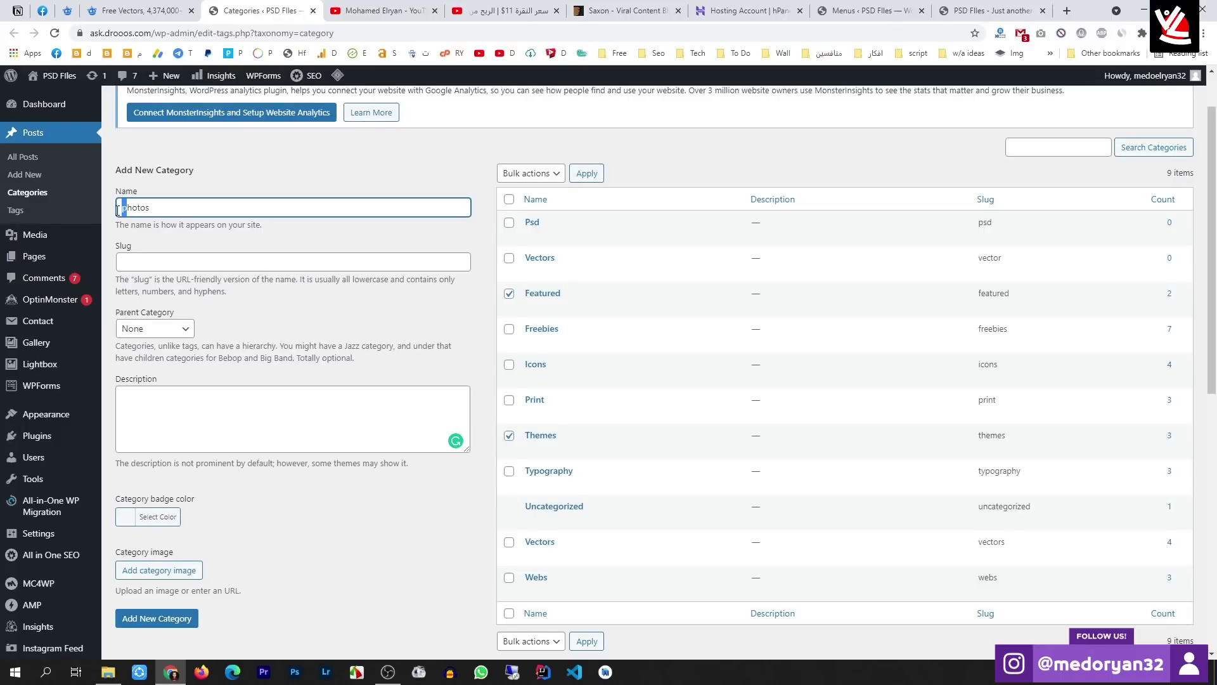
left_click(150, 259)
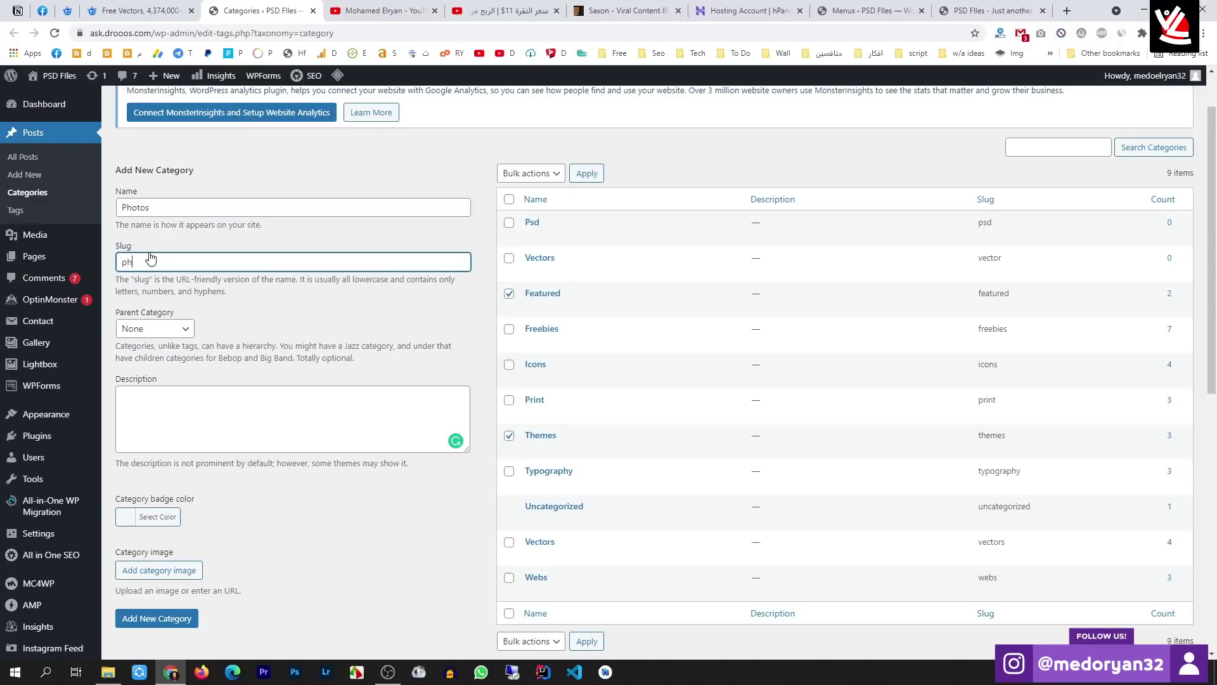
scroll(153, 380, "down", 3)
left_click(159, 435)
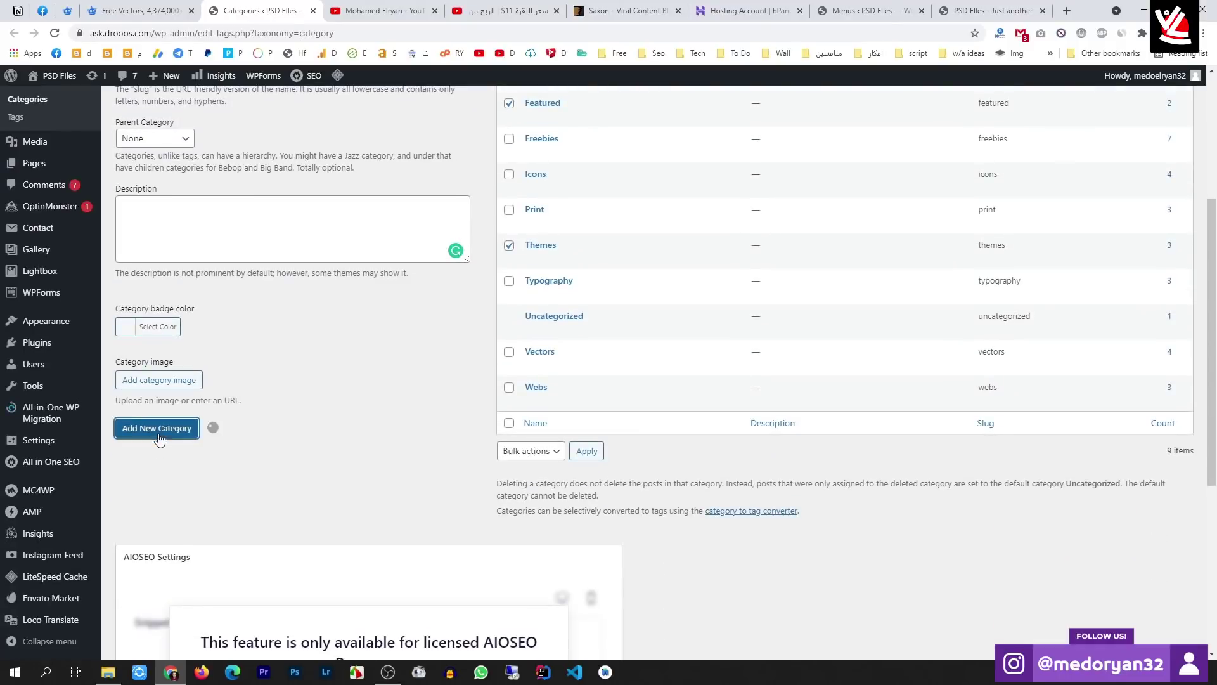
Add a category named Mockup with the slug mockup and no parent category
scroll(249, 449, "up", 3)
scroll(249, 428, "down", 4)
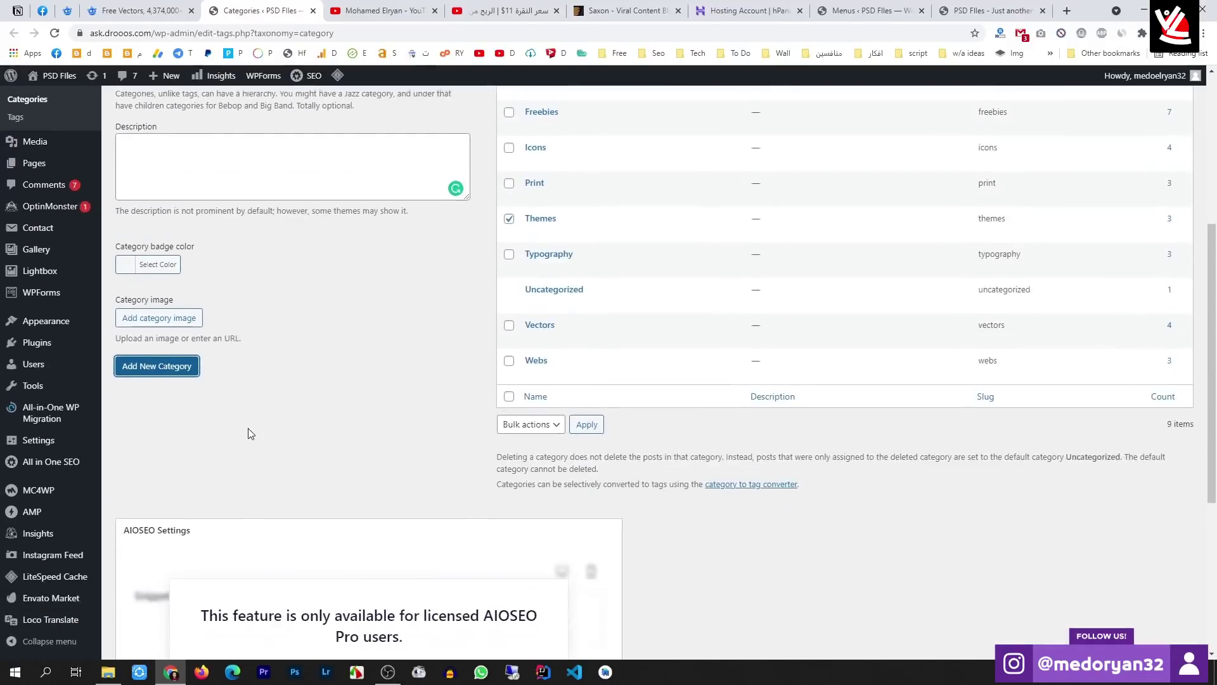
scroll(243, 404, "up", 4)
left_click(159, 211)
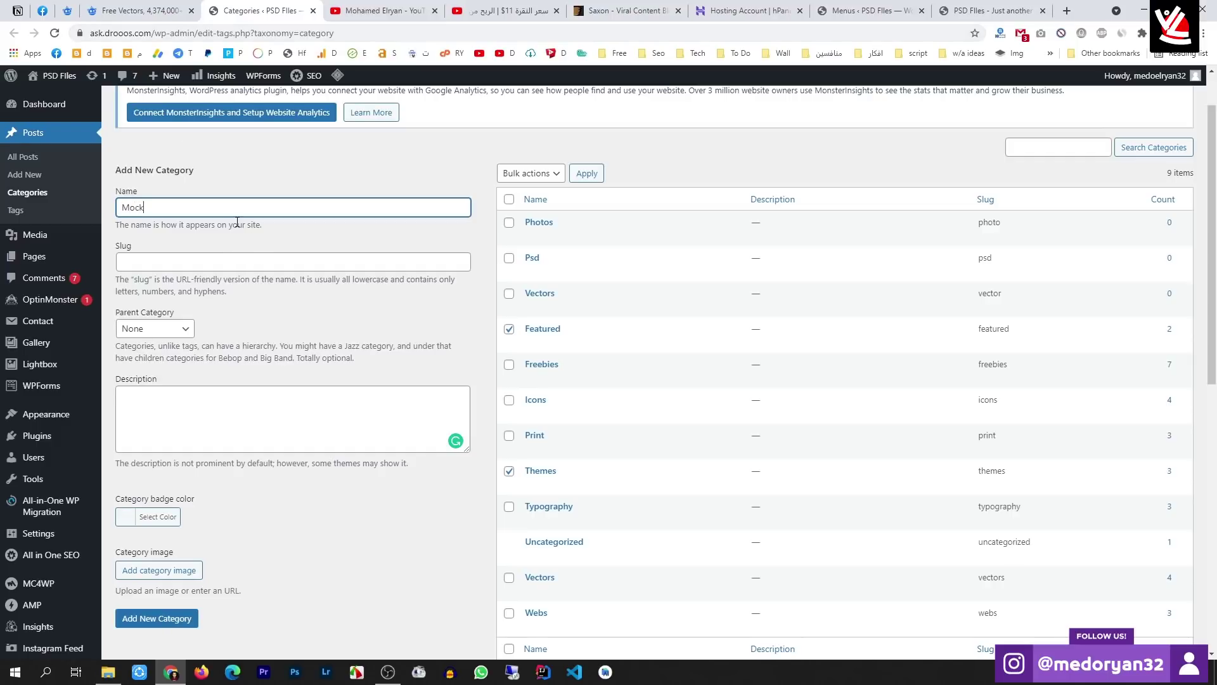
left_click(218, 262)
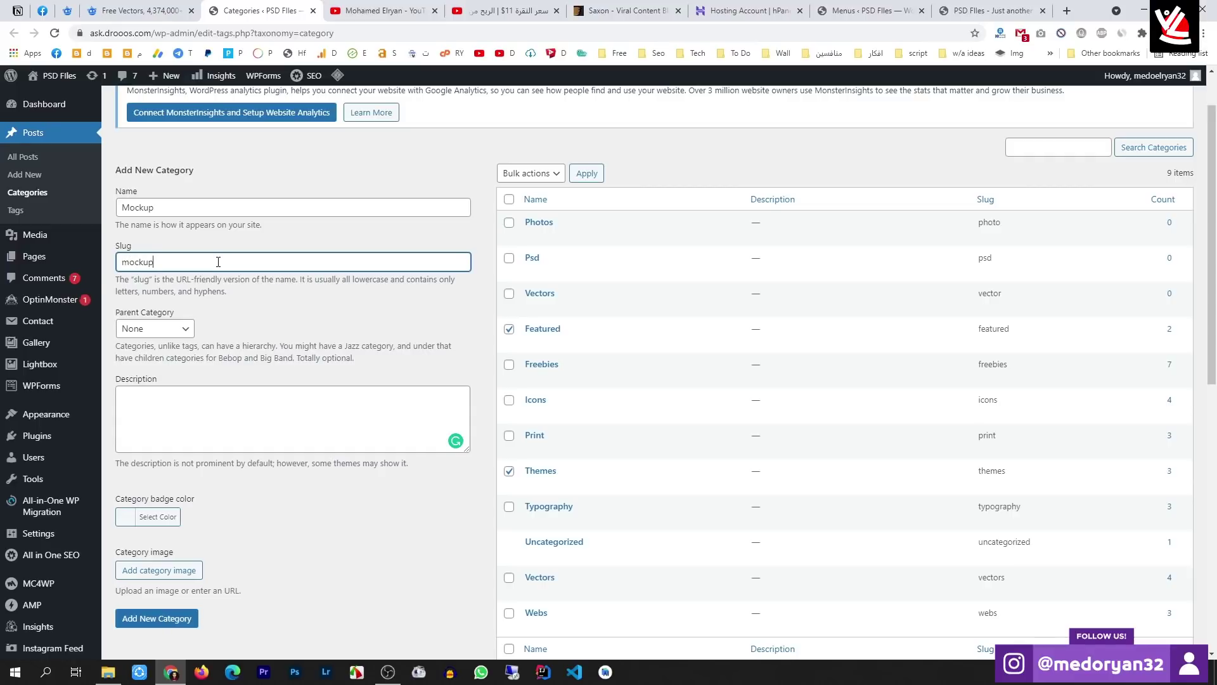
scroll(234, 293, "down", 1)
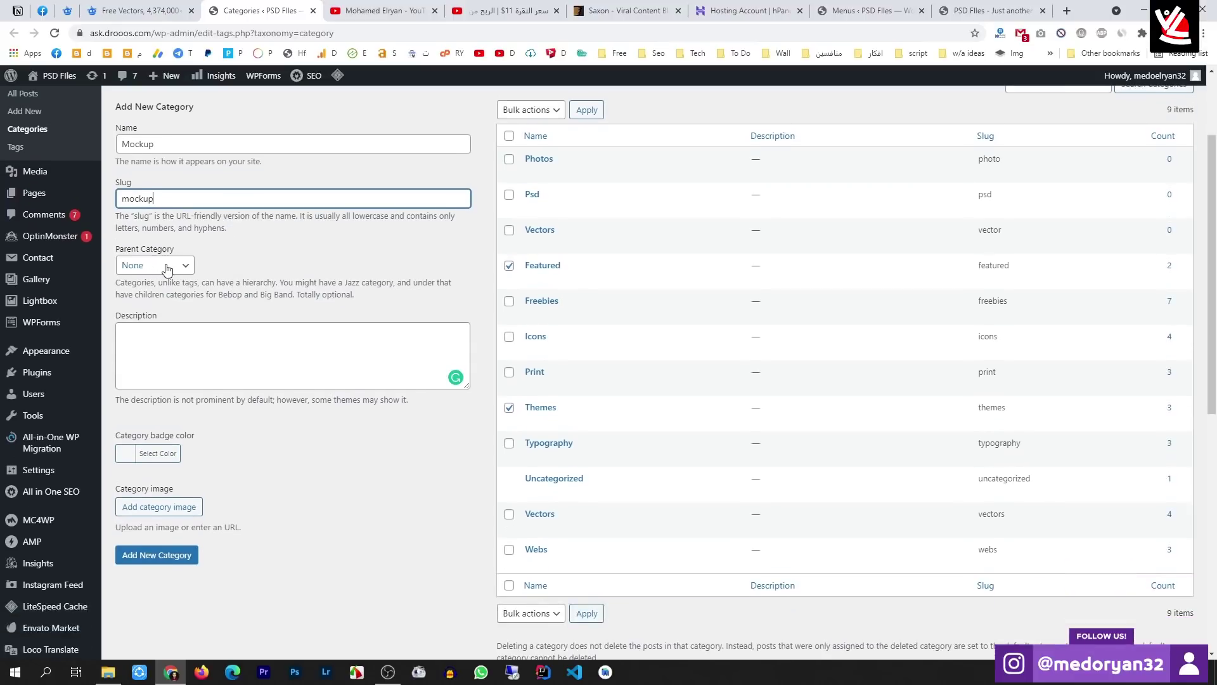
left_click(163, 267)
left_click(254, 283)
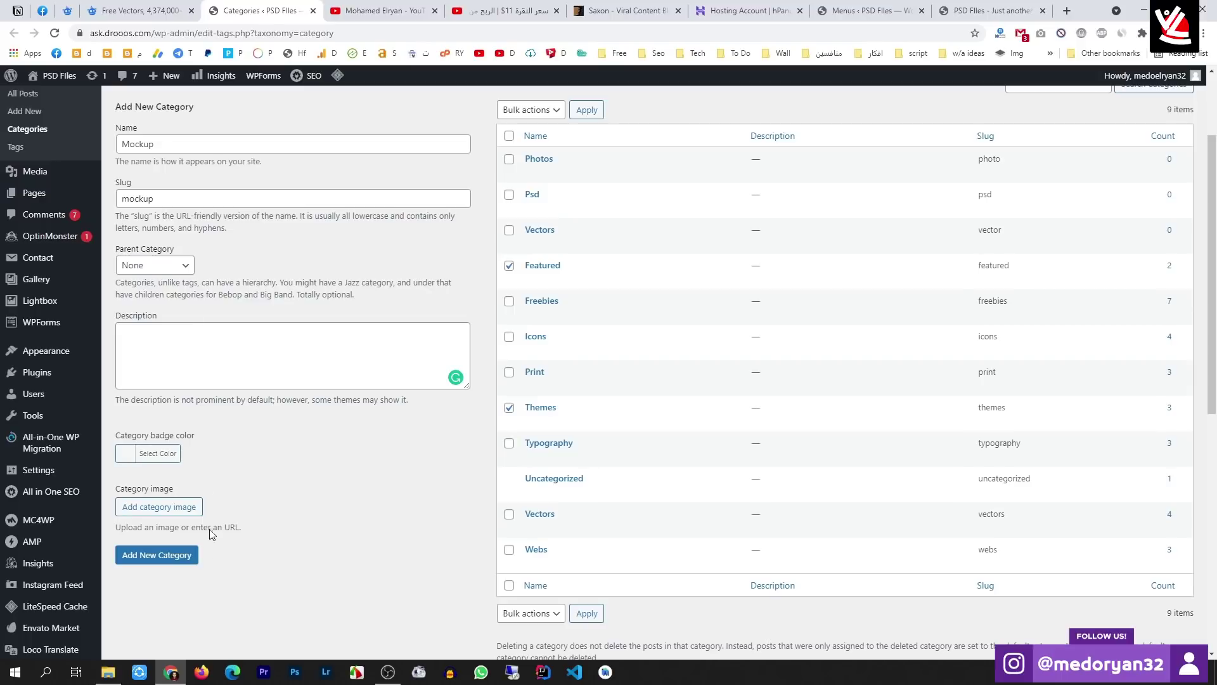
left_click(165, 554)
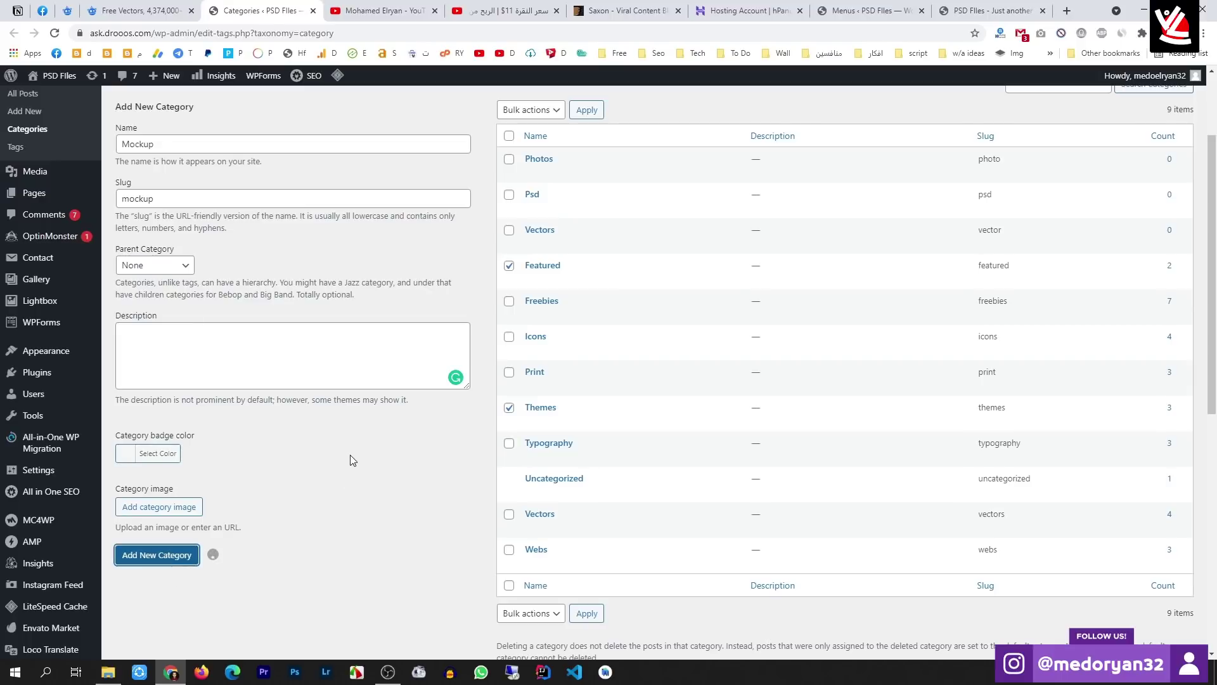
scroll(335, 420, "up", 2)
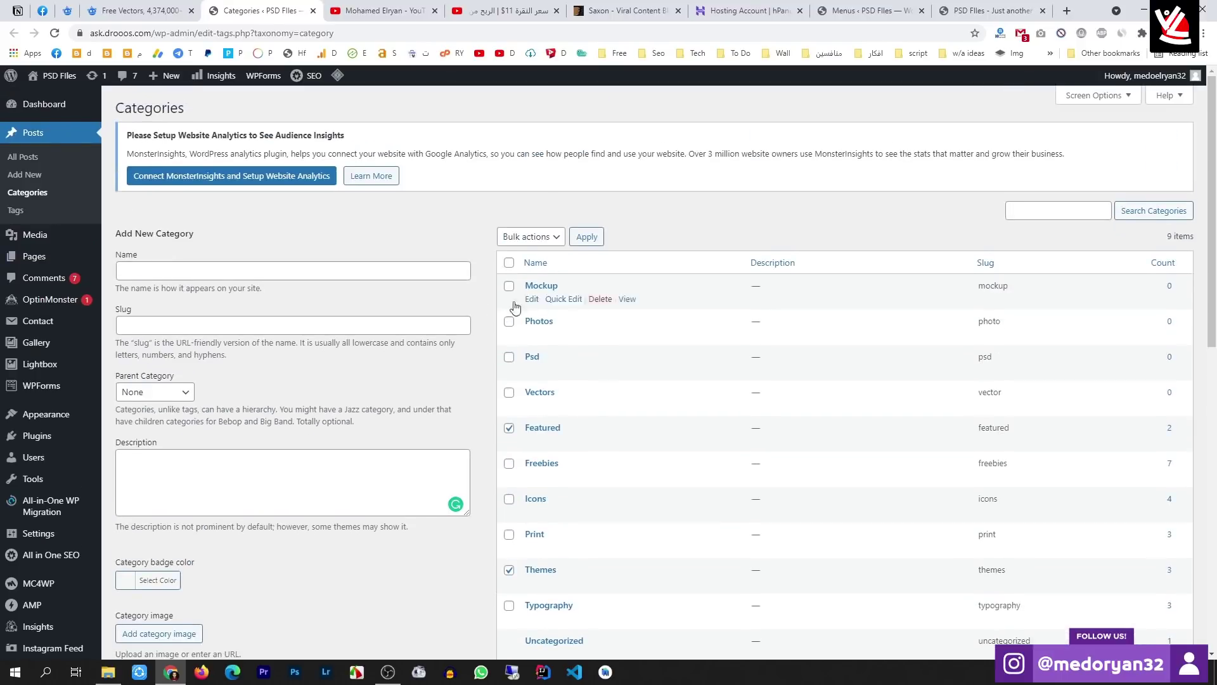
Reorder the categories page's browser tab to follow the Menus page, and save the Main1 menu
left_click(141, 10)
left_click(267, 6)
left_click_drag(267, 7, 872, 10)
left_click(869, 10)
left_click(742, 11)
left_click(748, 10)
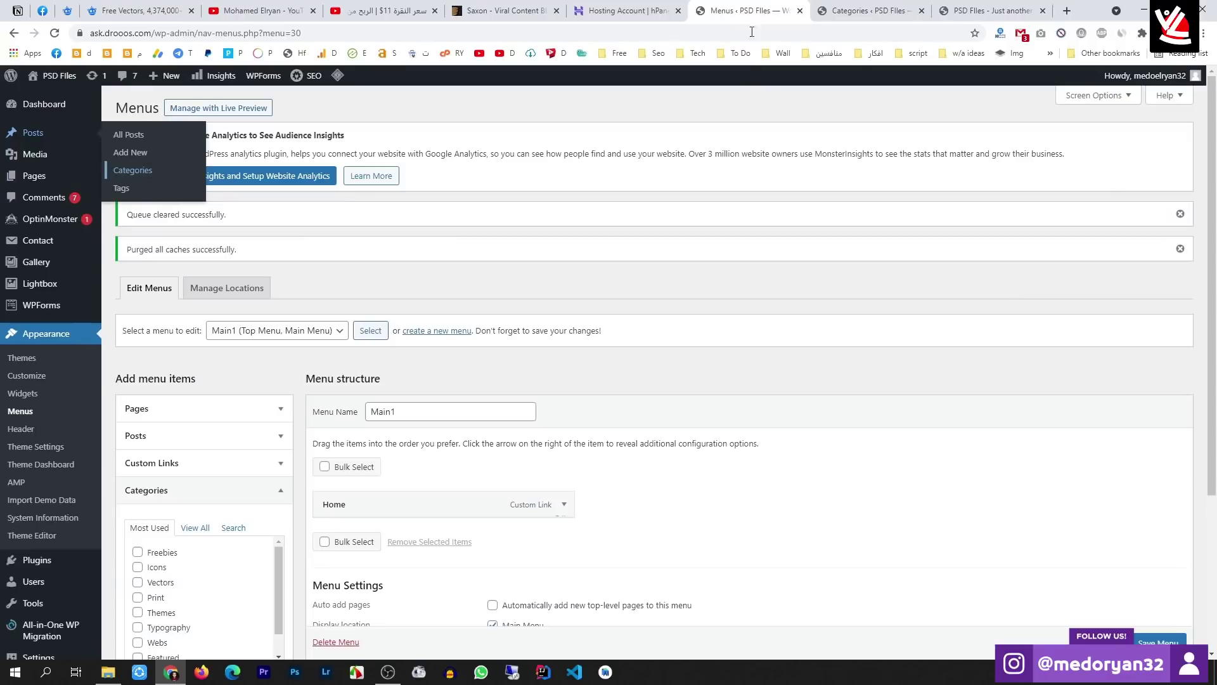
scroll(824, 475, "down", 3)
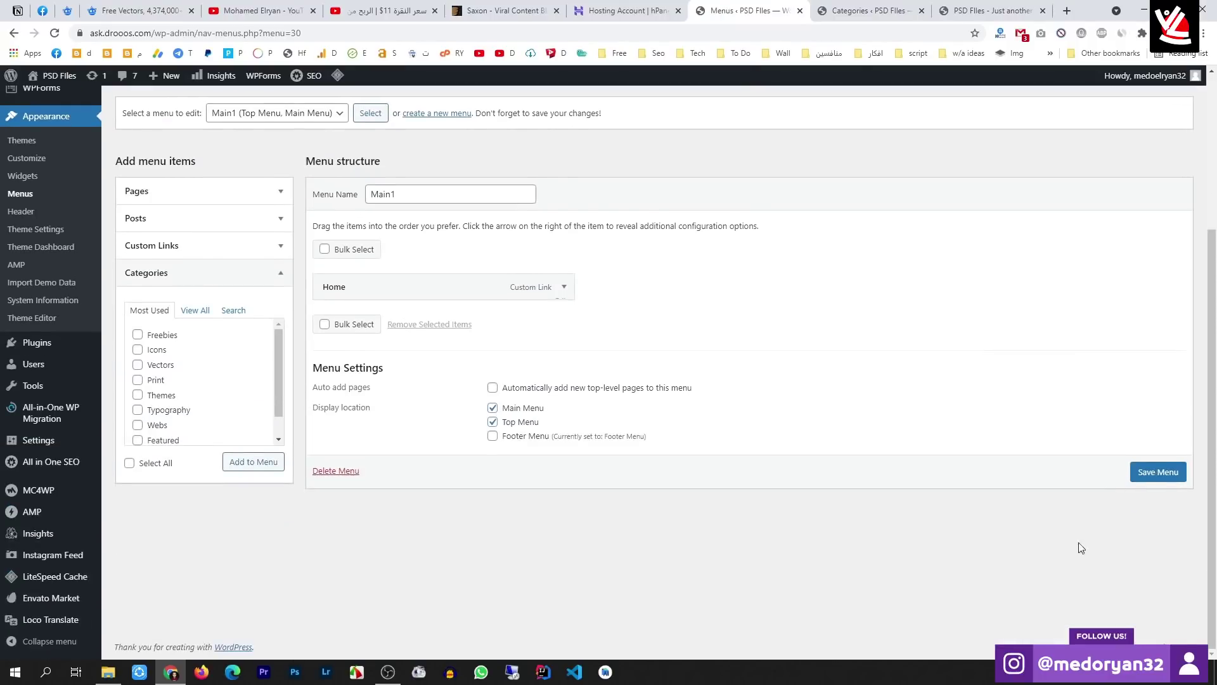
left_click(1158, 471)
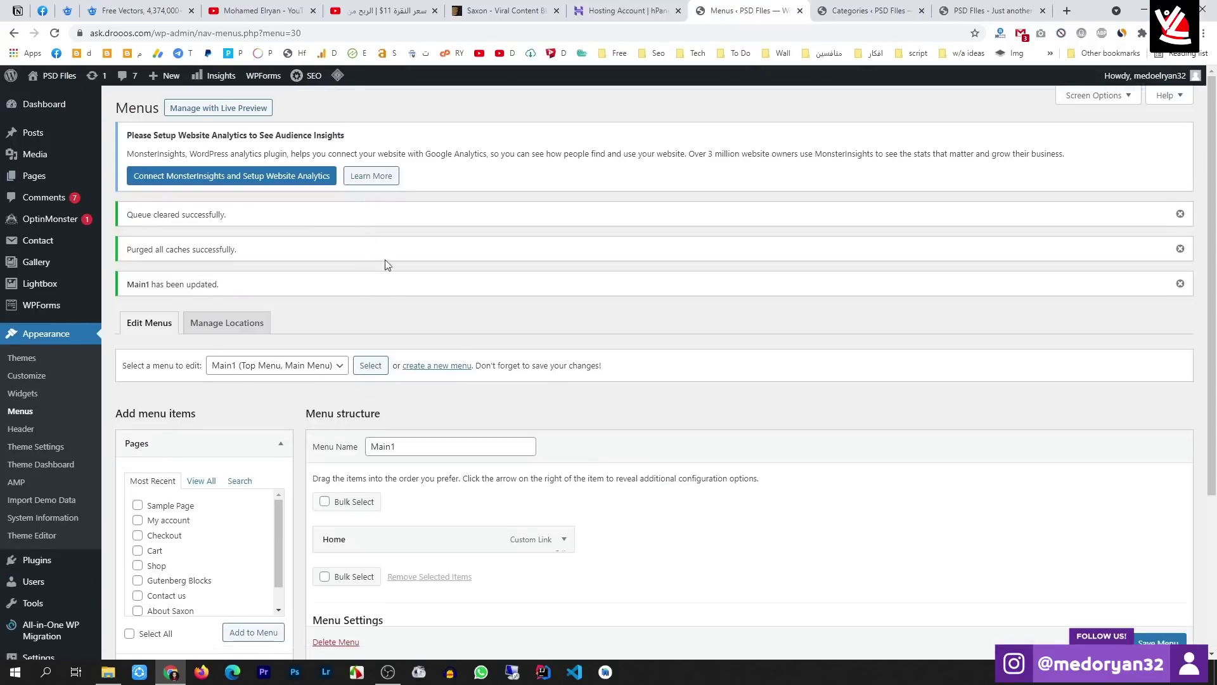
Switch to the site's home page and reload it to check the header navigation
scroll(534, 391, "down", 3)
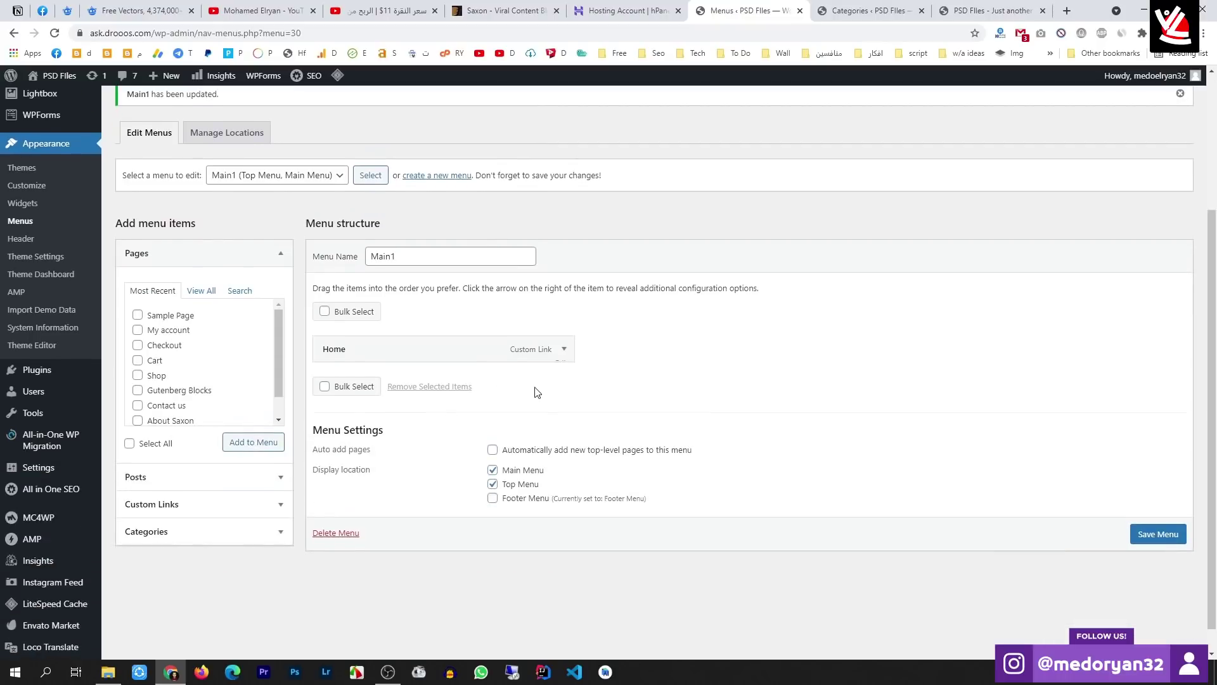
left_click(830, 9)
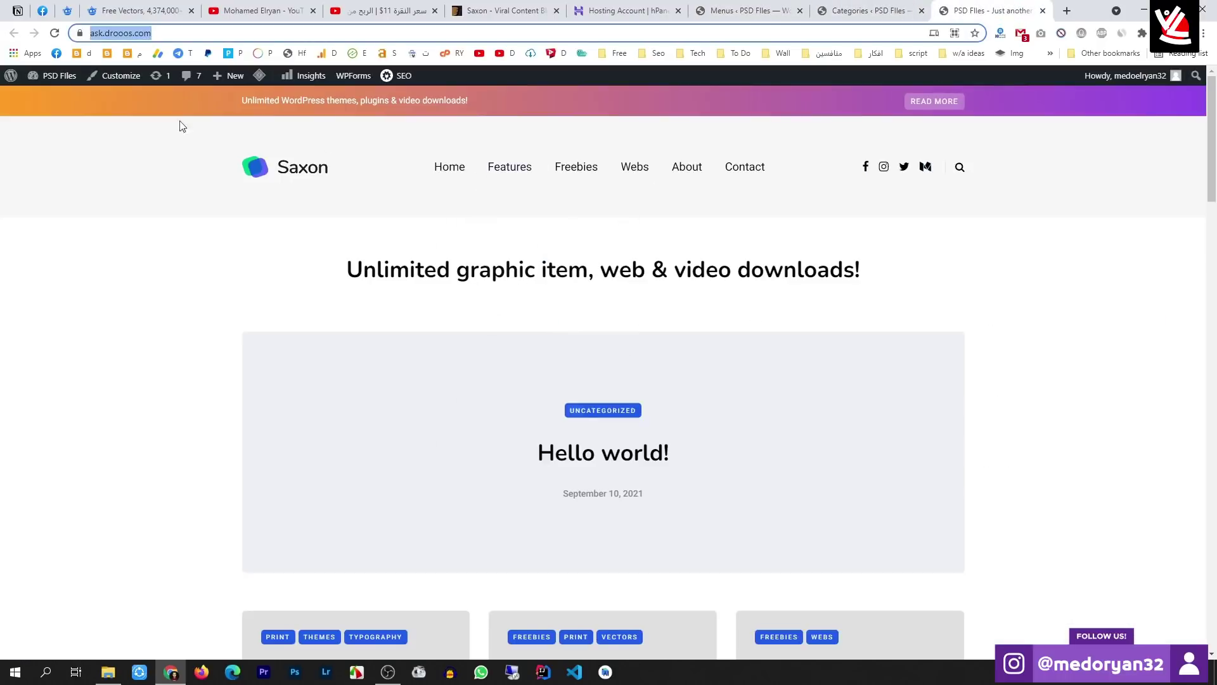
left_click(55, 33)
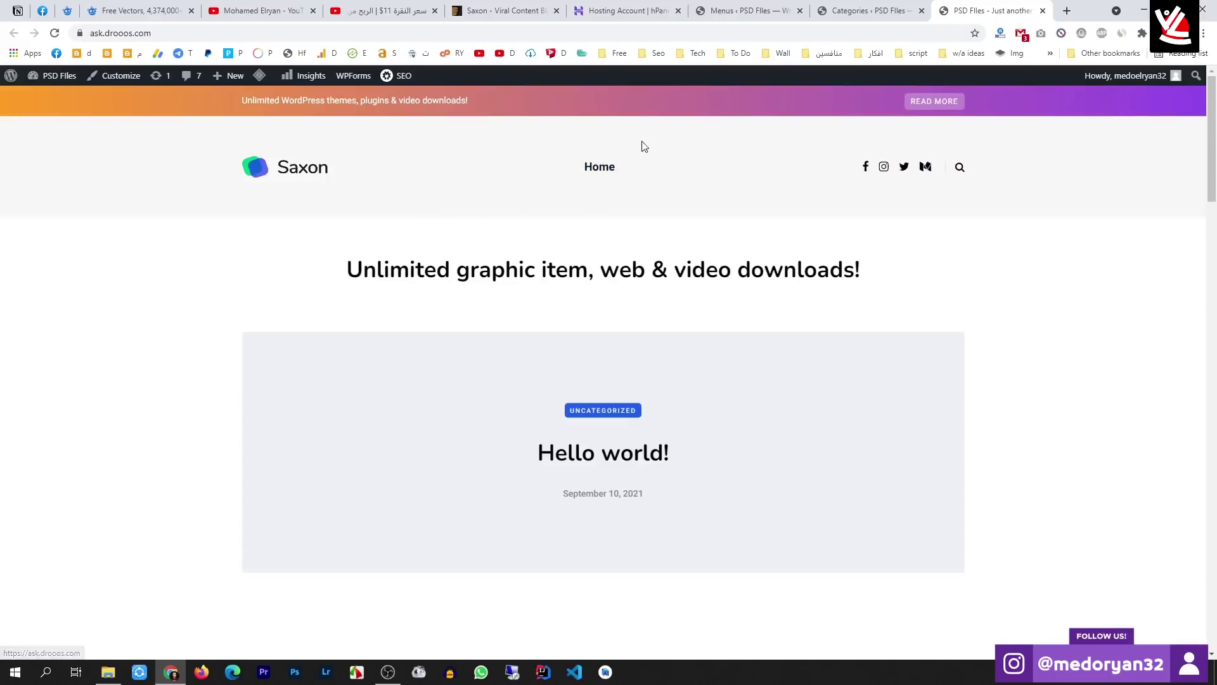
Return to the Menus page, select Vectors among the most used categories, and display all categories available for the menu
left_click(772, 9)
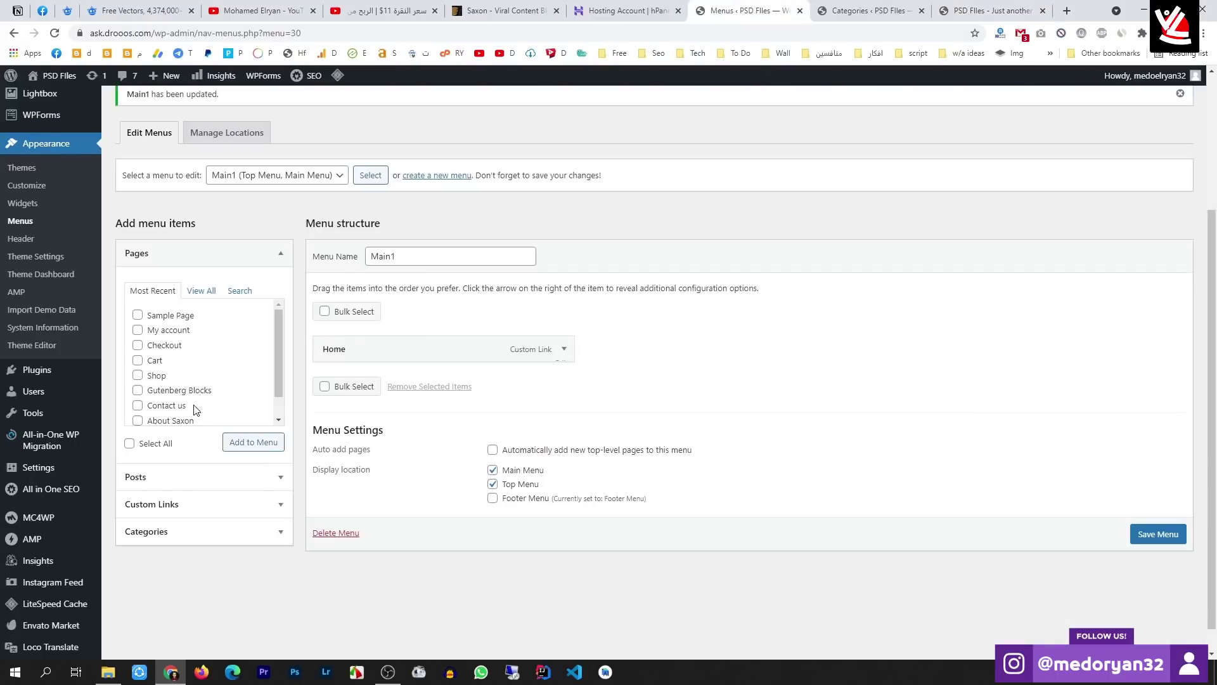
left_click(190, 536)
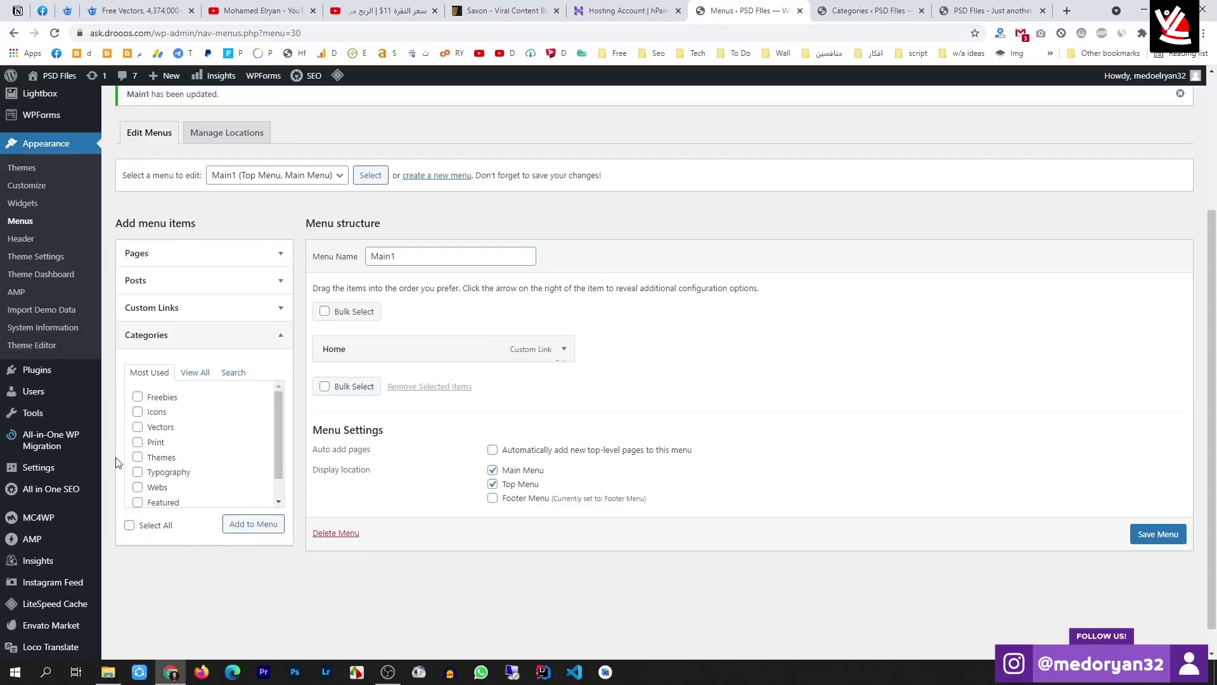
left_click(136, 427)
scroll(168, 482, "down", 1)
scroll(176, 473, "up", 1)
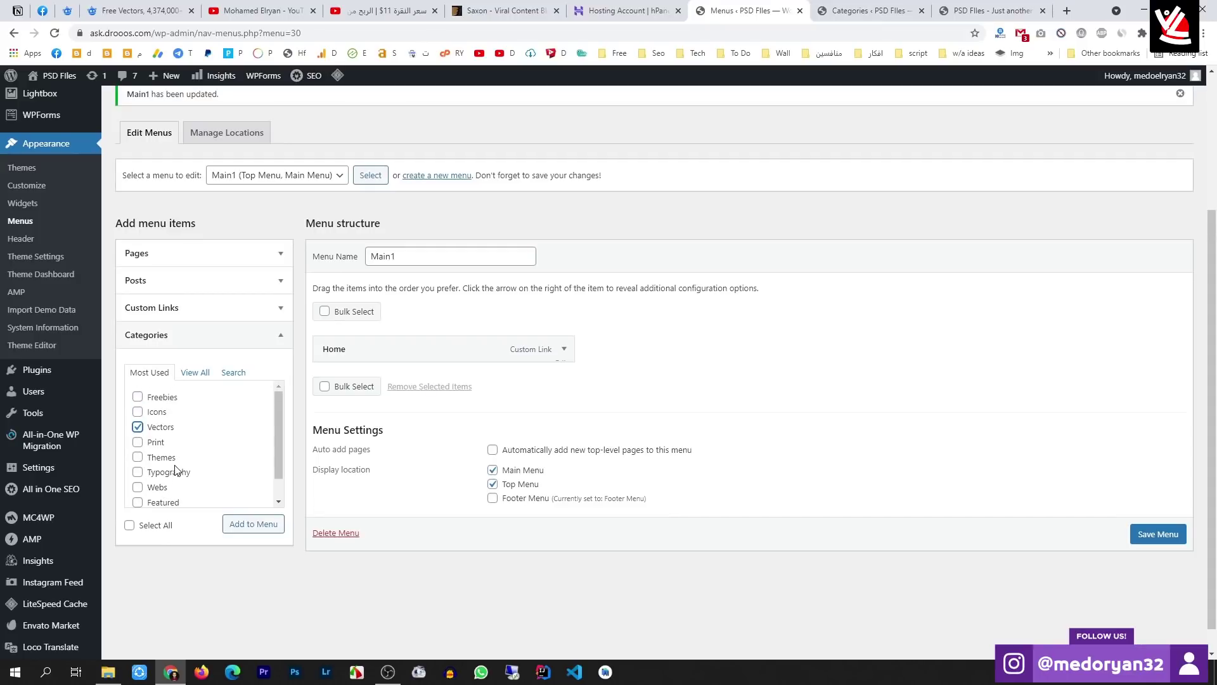
left_click(195, 373)
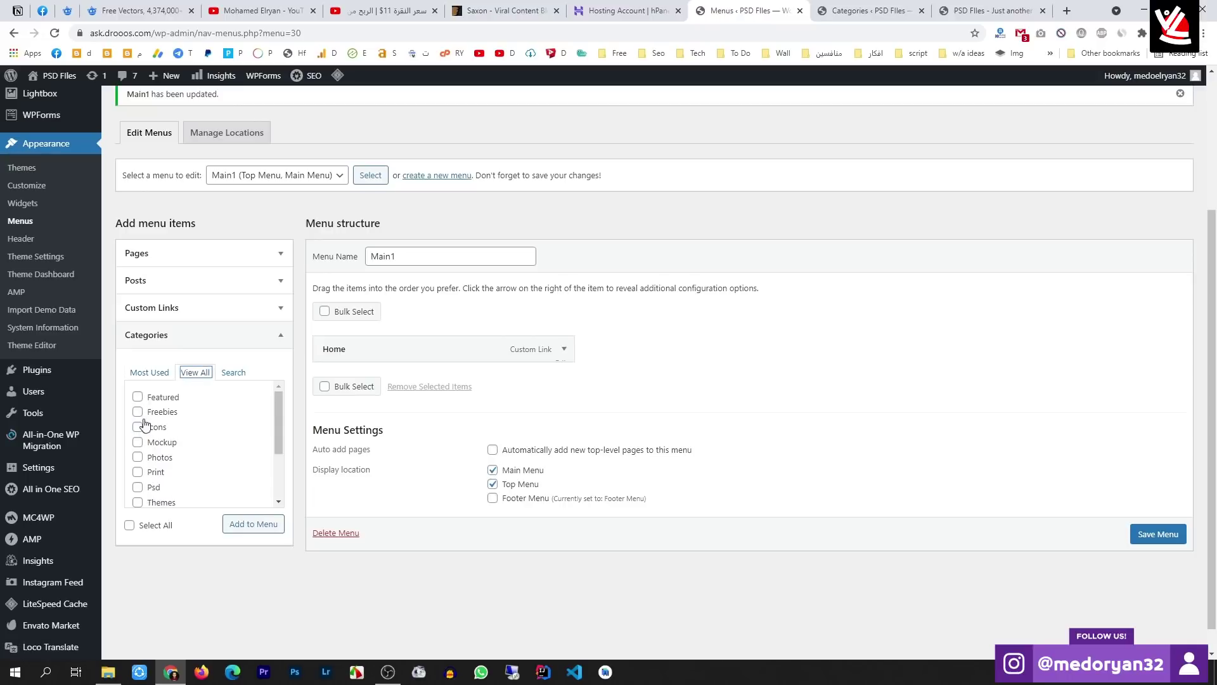
Add the Freebies, Mockup, Photos, Psd and one Vectors category to the Main1 menu
left_click(137, 457)
left_click(138, 487)
scroll(220, 443, "down", 1)
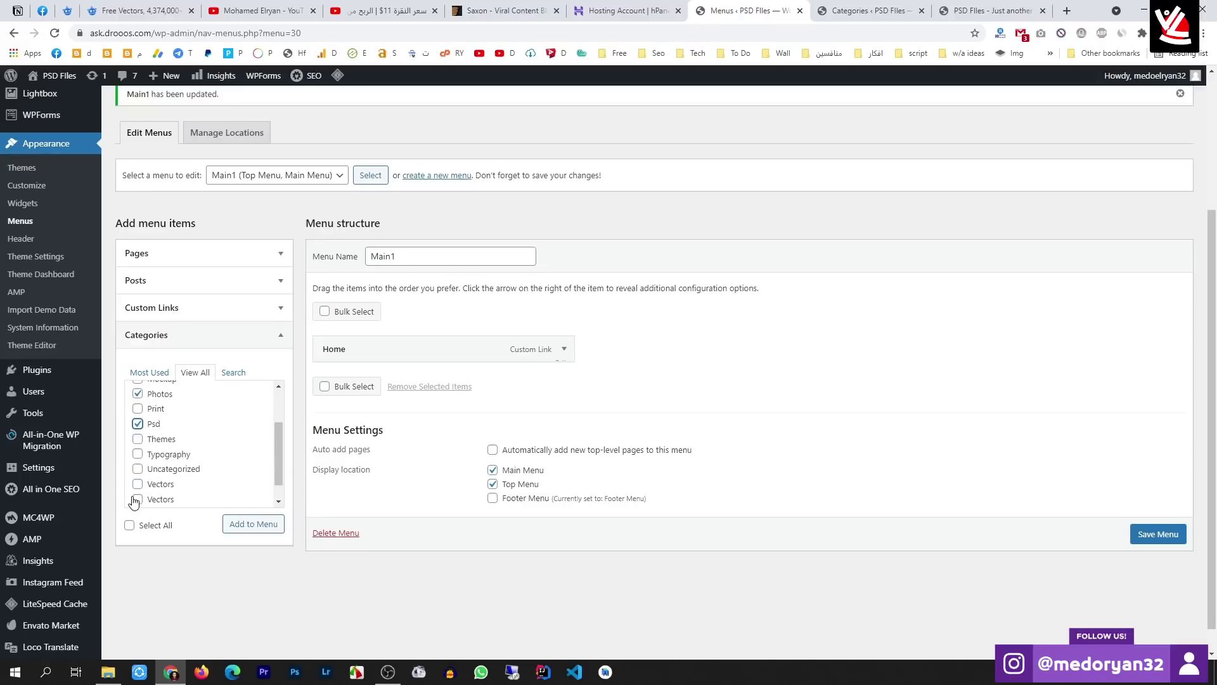
left_click(137, 499)
scroll(208, 490, "down", 1)
scroll(209, 489, "up", 2)
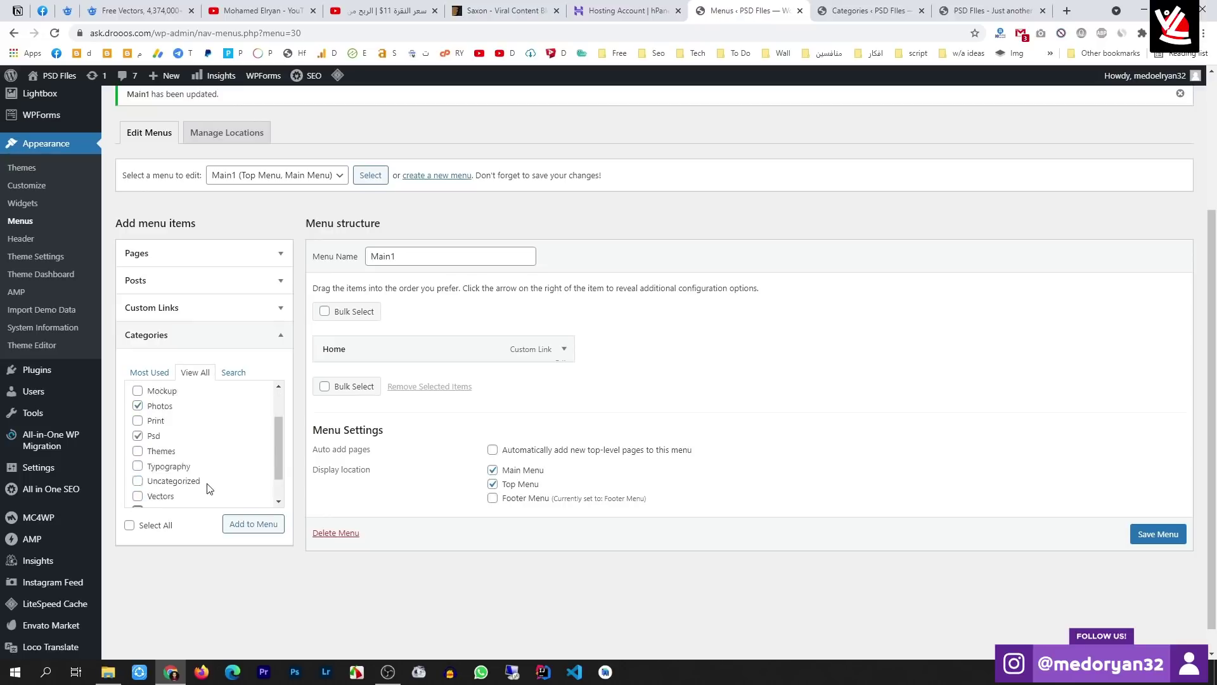
left_click(138, 420)
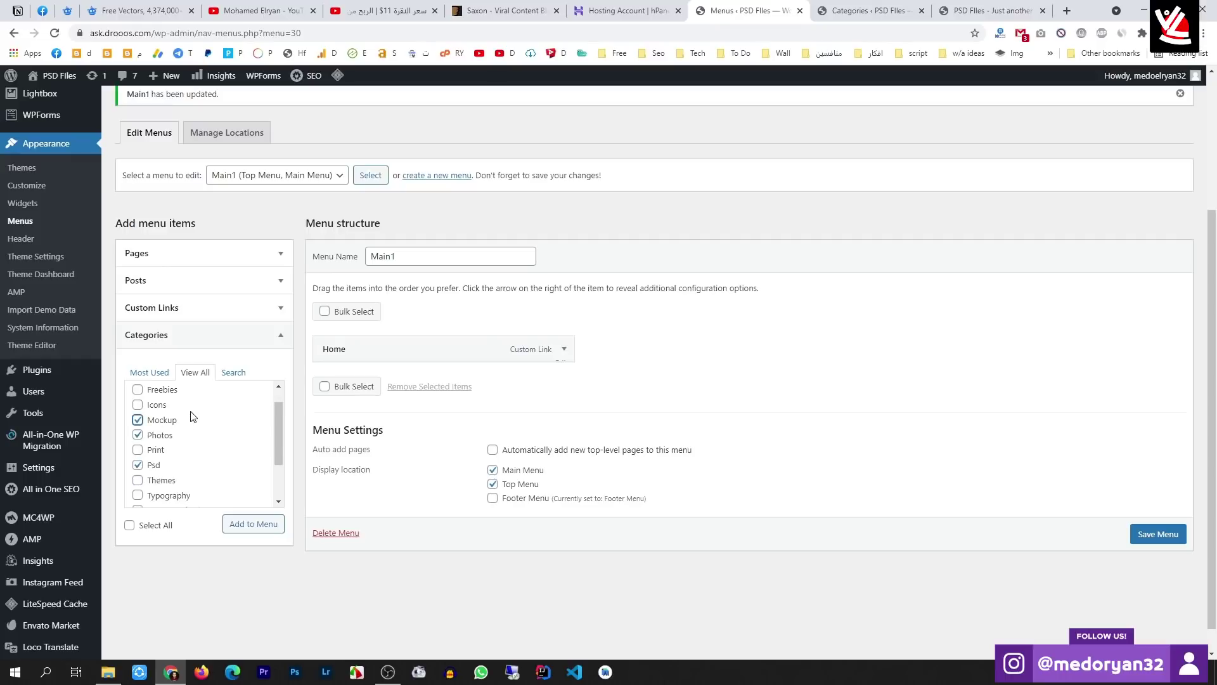
scroll(190, 415, "up", 1)
left_click(137, 412)
left_click(257, 529)
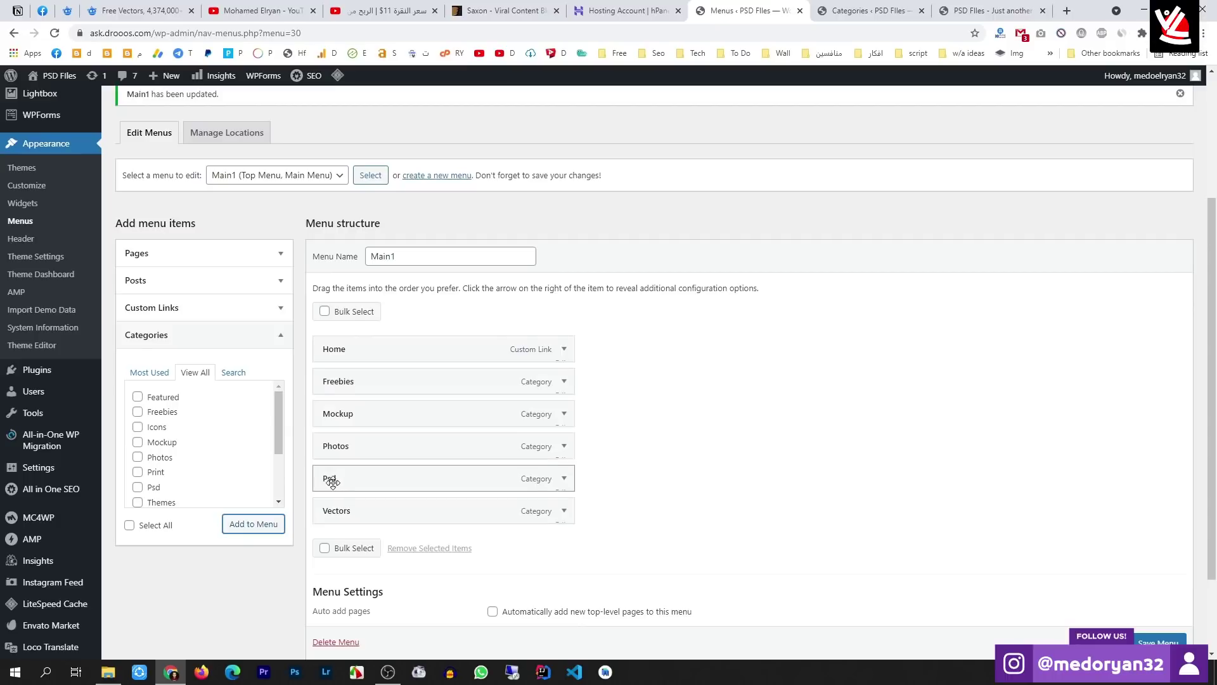
Reorder the Main1 items to Home, Psd, Vectors, Photos, Mockup, Freebies and save the menu
left_click_drag(332, 482, 329, 381)
left_click_drag(345, 510, 343, 422)
left_click_drag(342, 511, 320, 479)
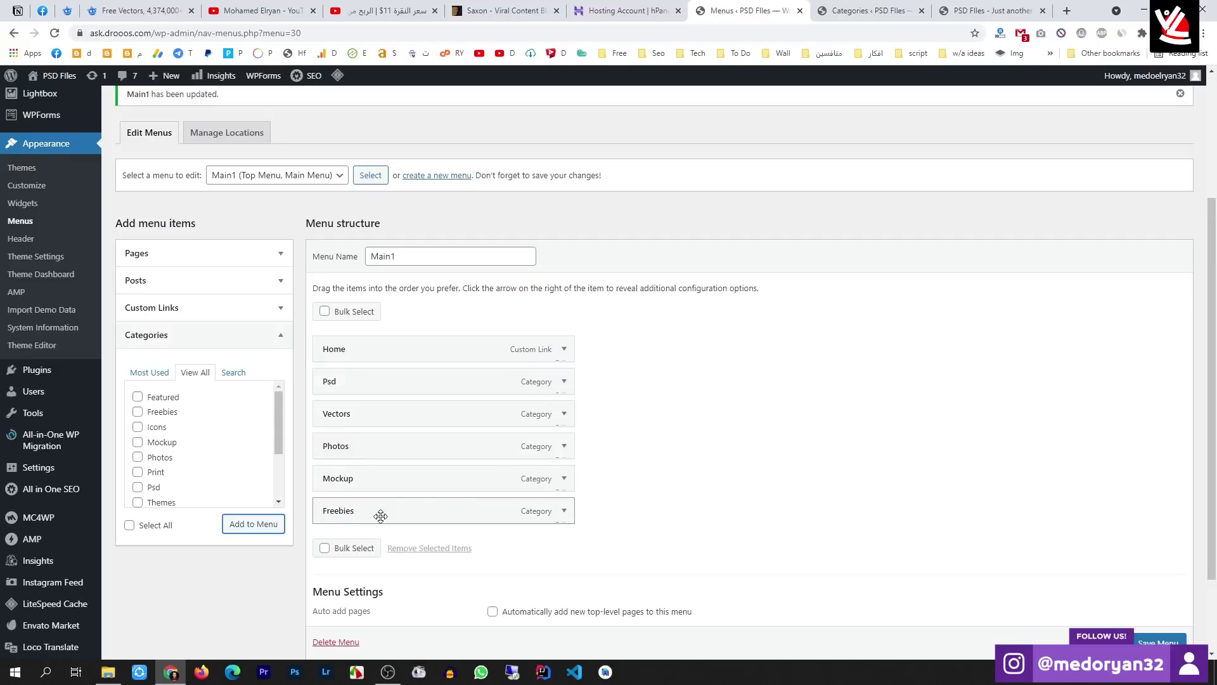
scroll(647, 509, "down", 2)
left_click(1158, 588)
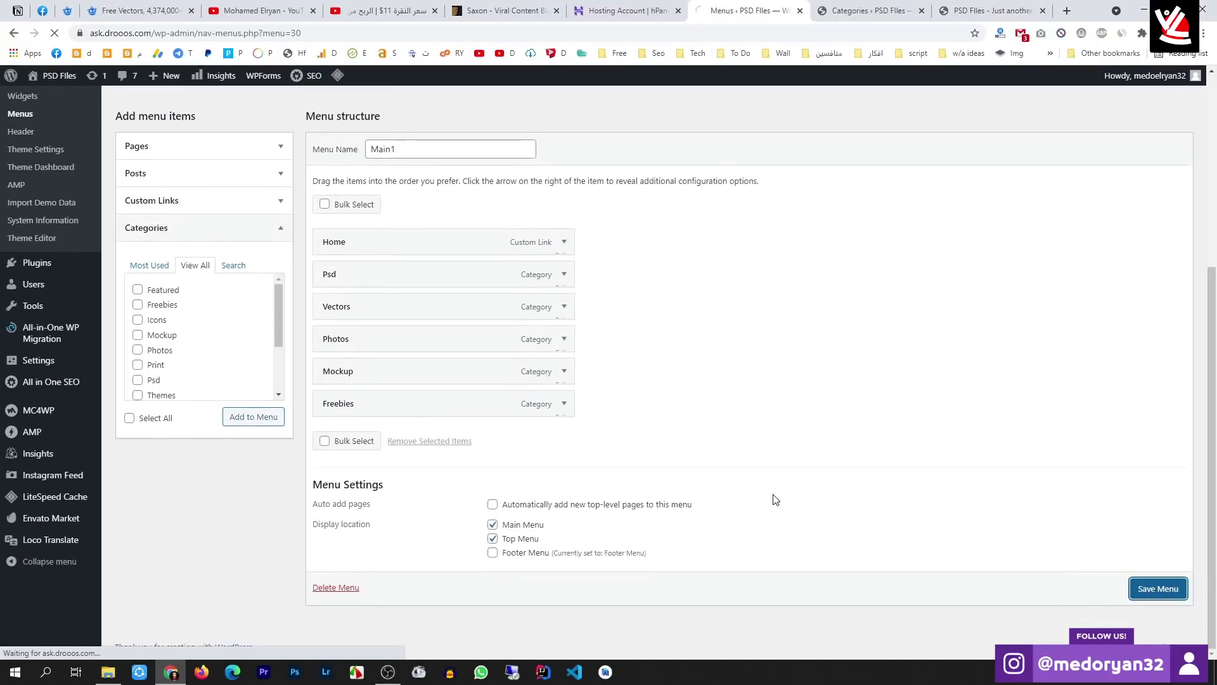
Reload the site's front page to check its header navigation, and close the Categories admin page
key("ctrl+Tab")
key("ctrl+Tab")
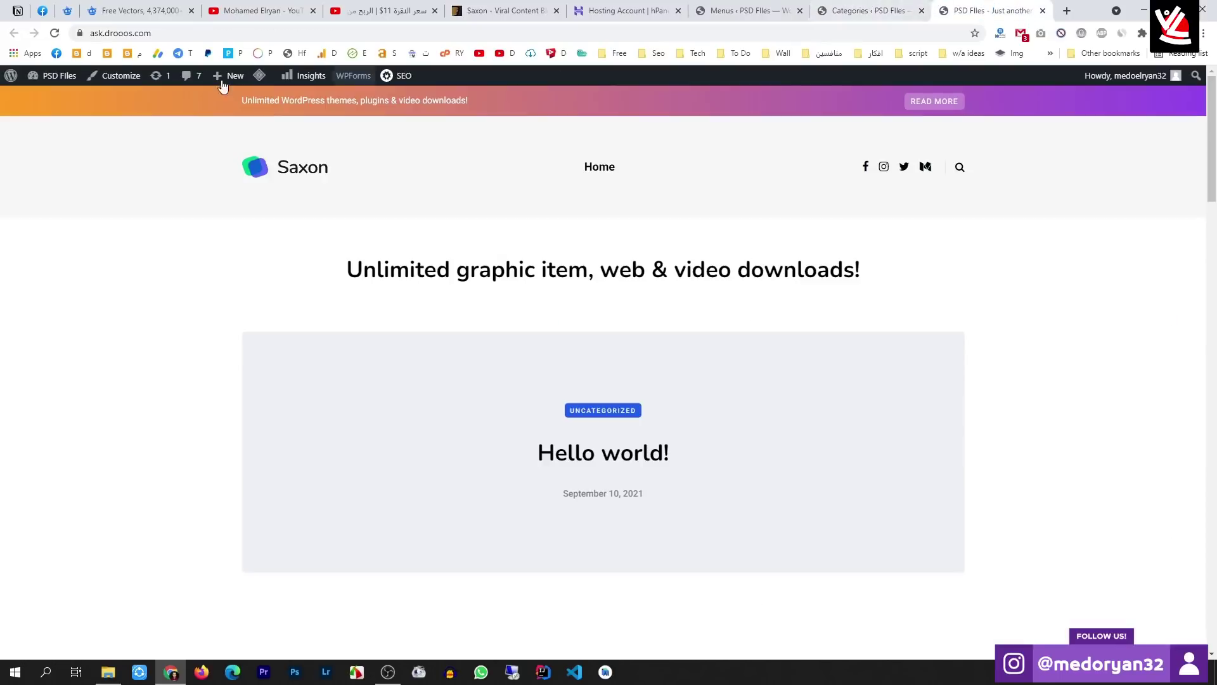
key("F5")
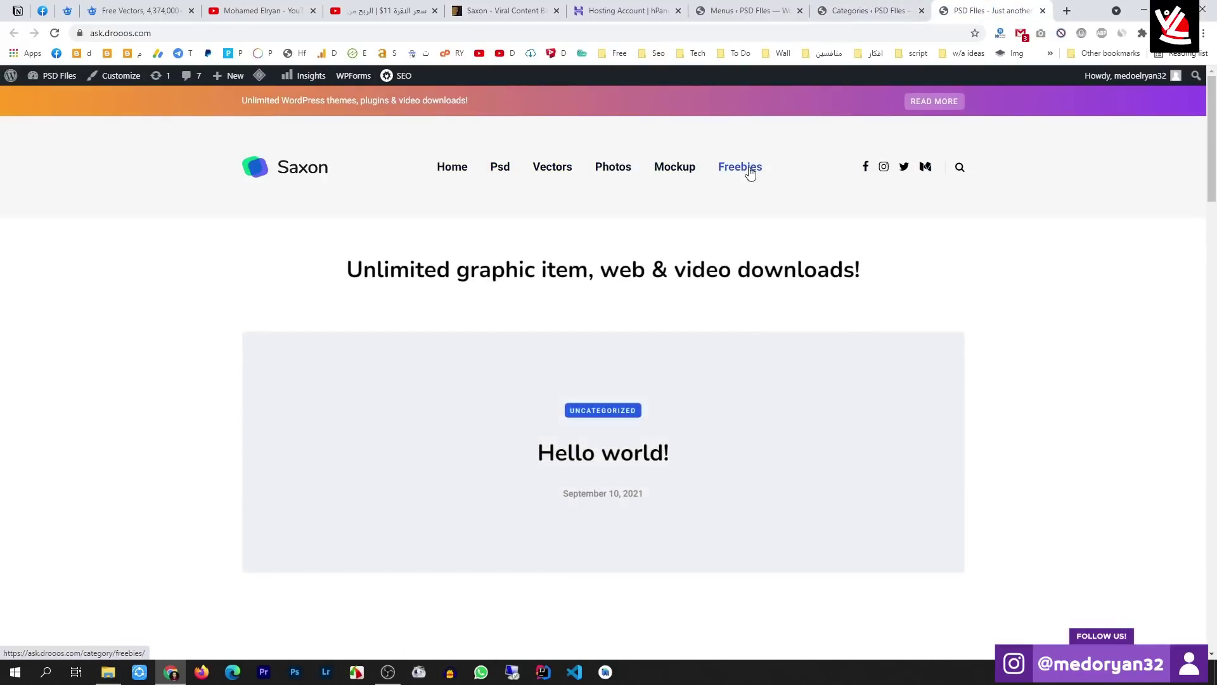
left_click(926, 13)
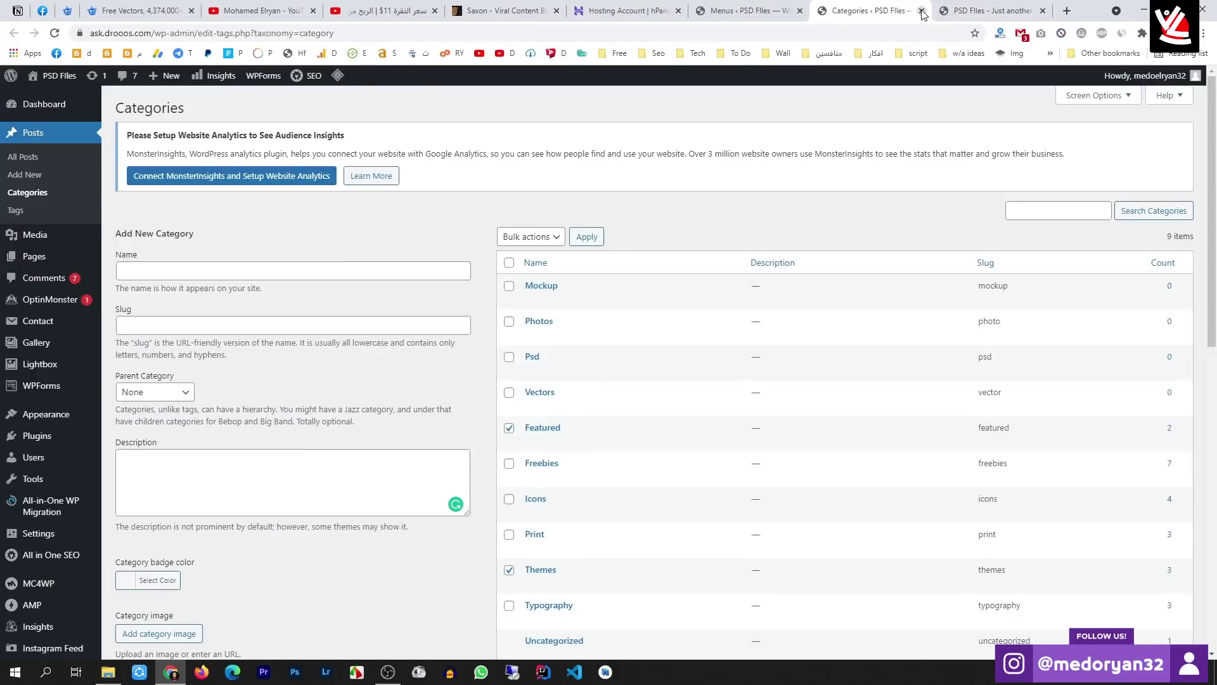
left_click(923, 10)
Look through the Pages, Posts and Custom Links available for the Main1 menu, and save the menu again
left_click(767, 11)
scroll(432, 444, "down", 1)
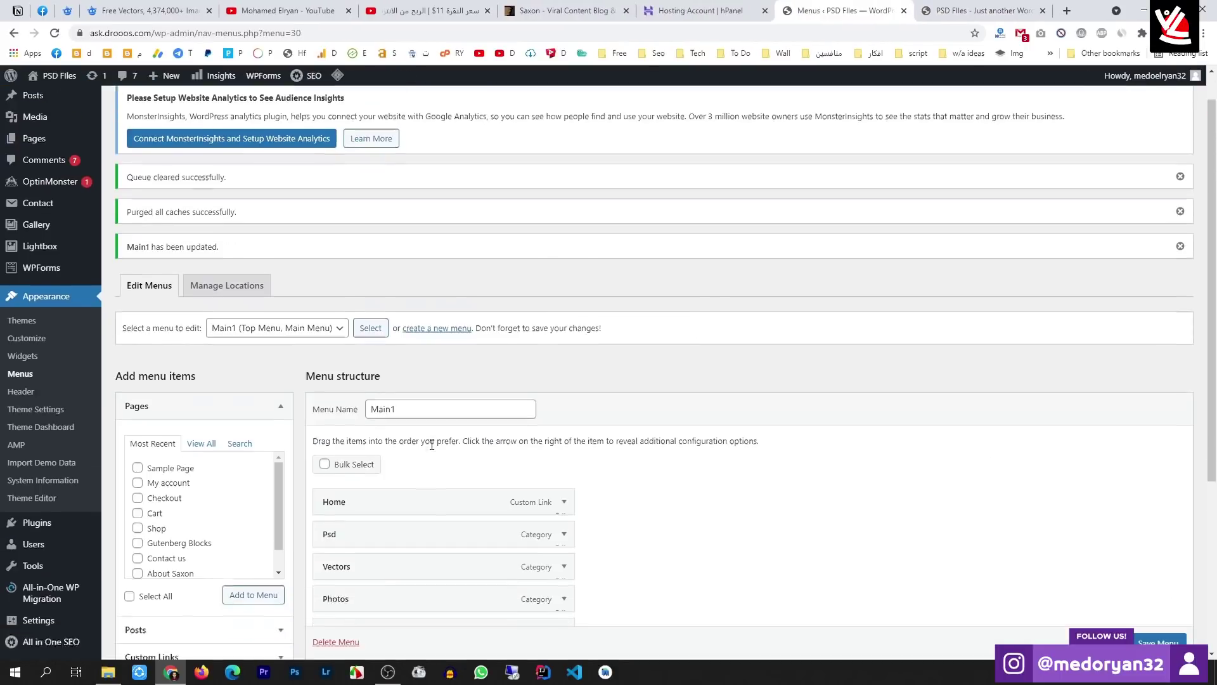
scroll(432, 444, "down", 2)
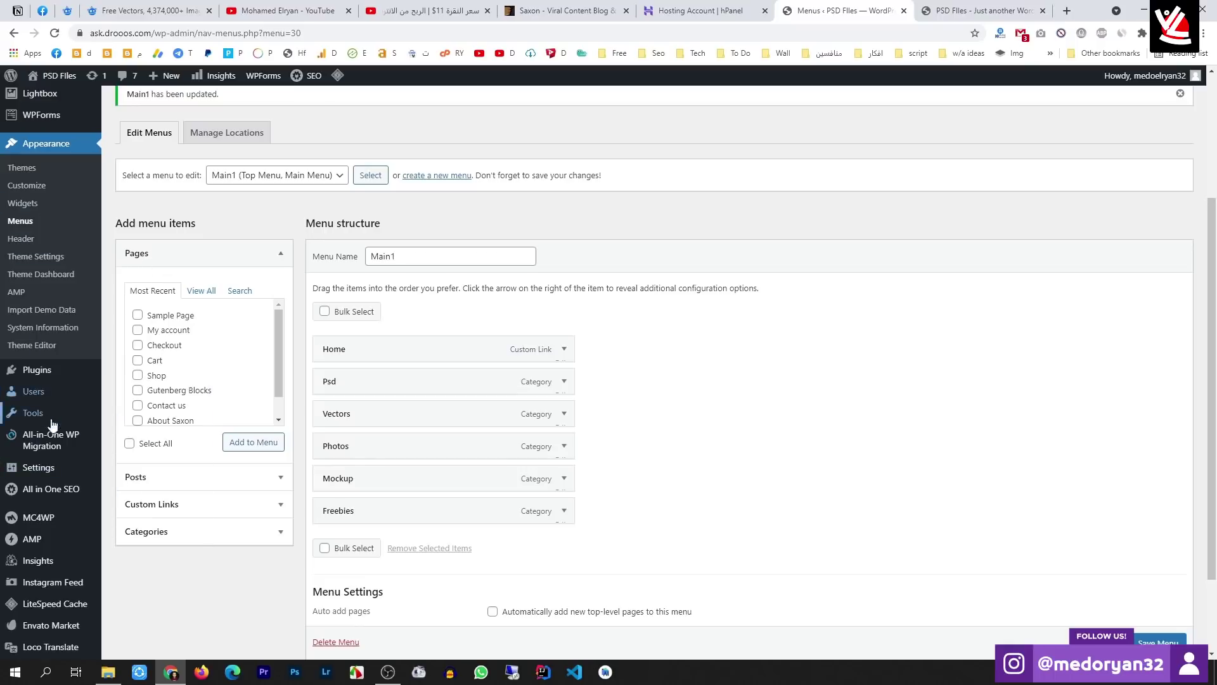
scroll(185, 366, "down", 1)
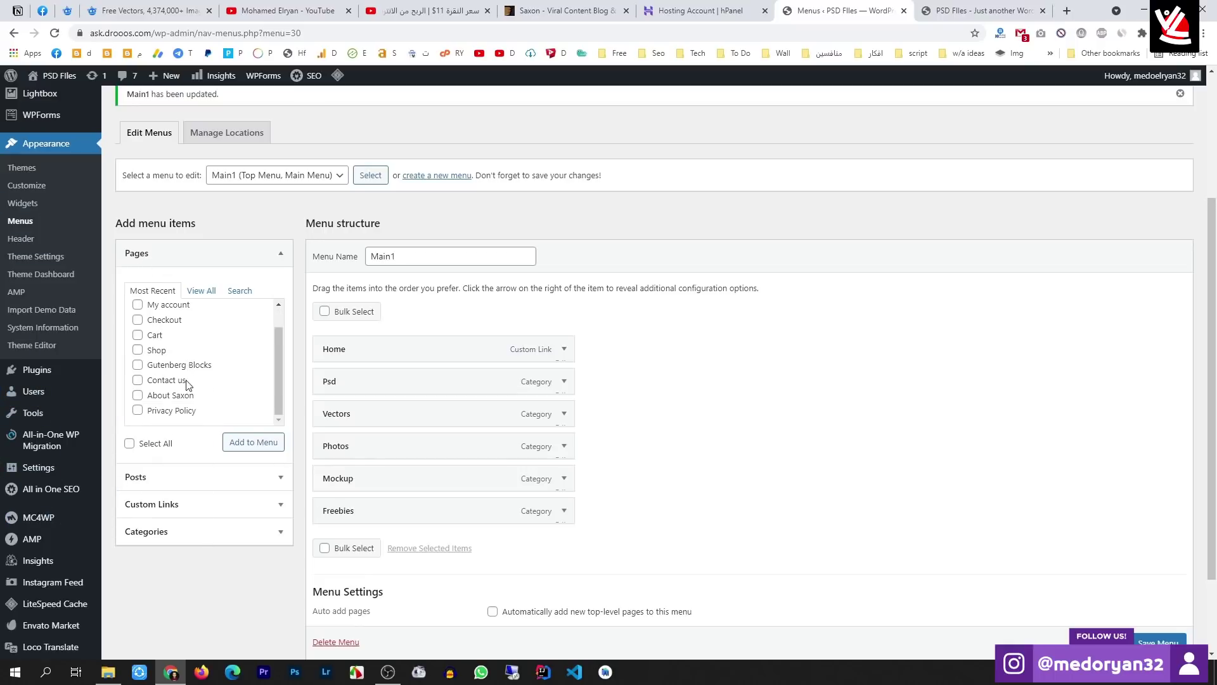
scroll(177, 370, "up", 1)
scroll(172, 387, "down", 1)
left_click(188, 477)
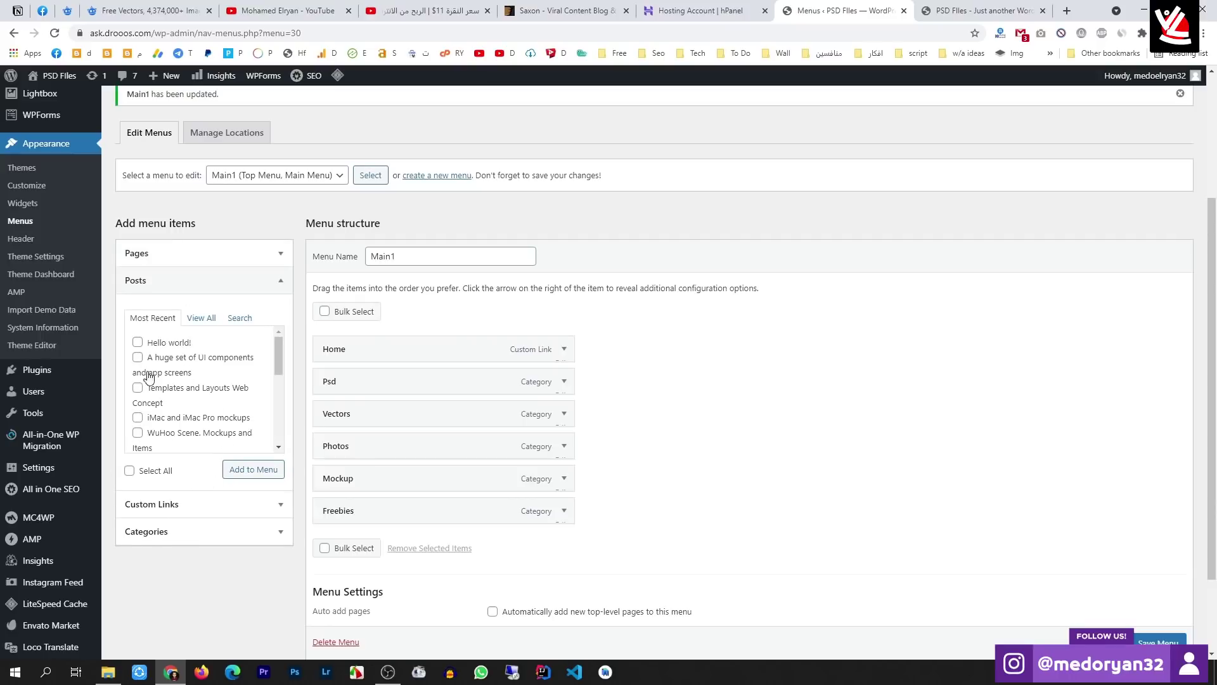
left_click(181, 506)
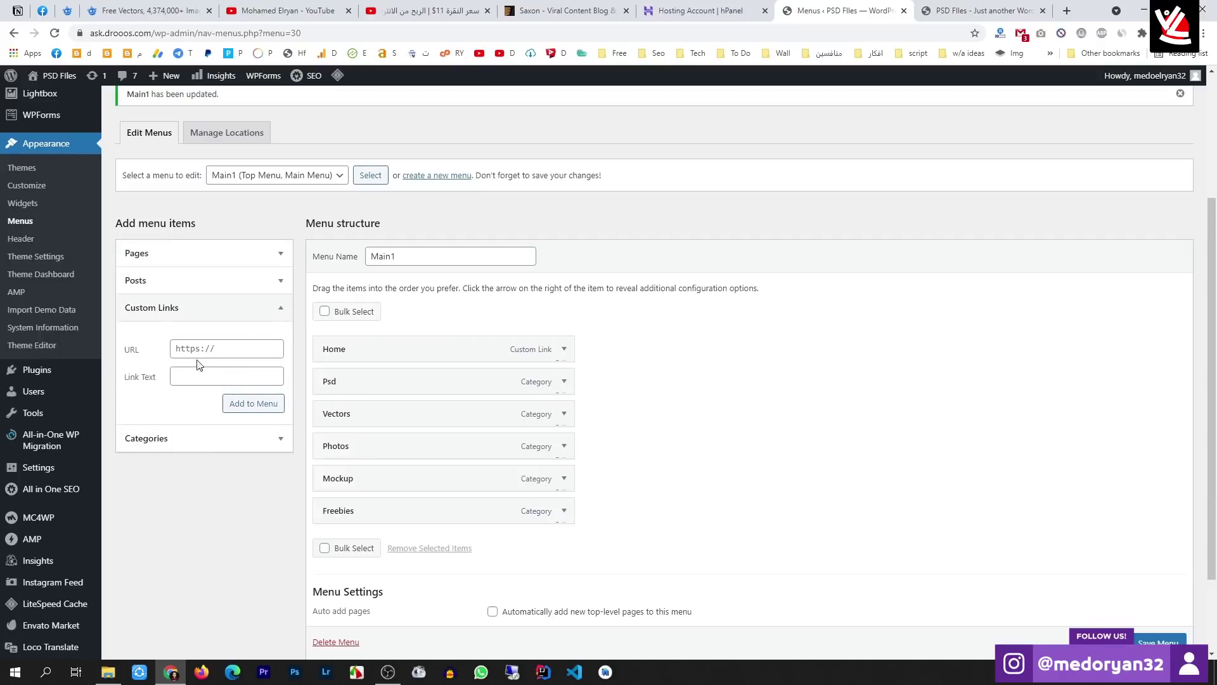
scroll(829, 489, "down", 2)
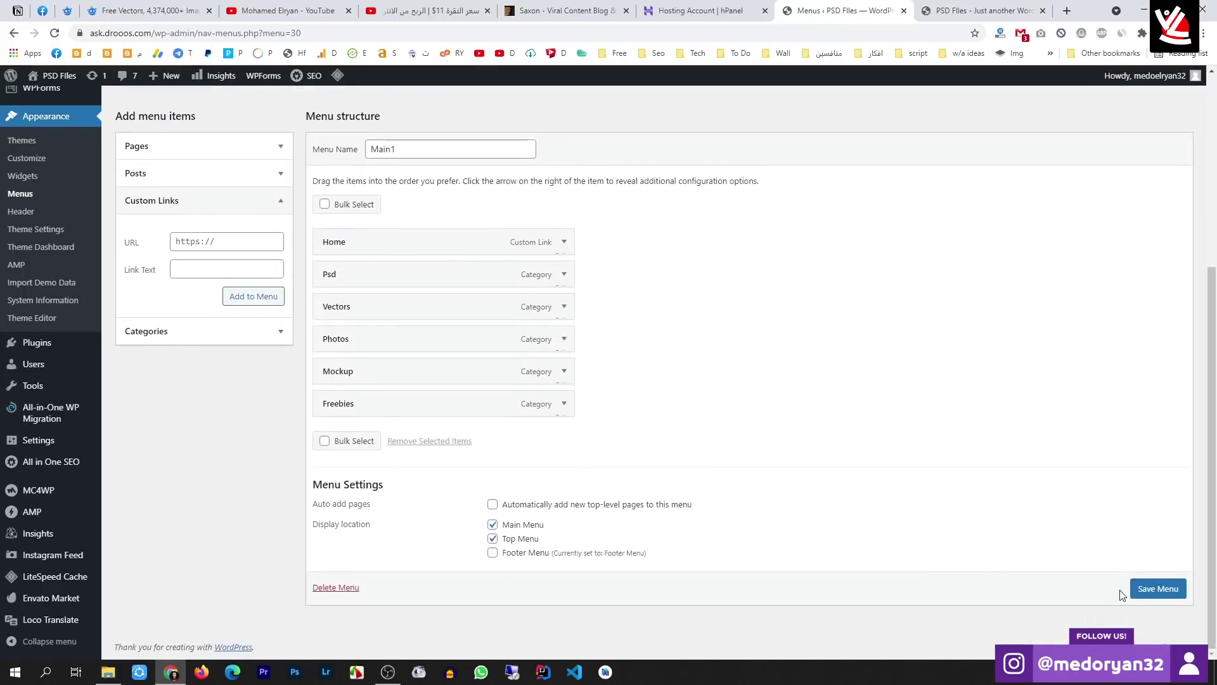
left_click(1148, 589)
Examine the footer links at the end of the site's front page
left_click(929, 4)
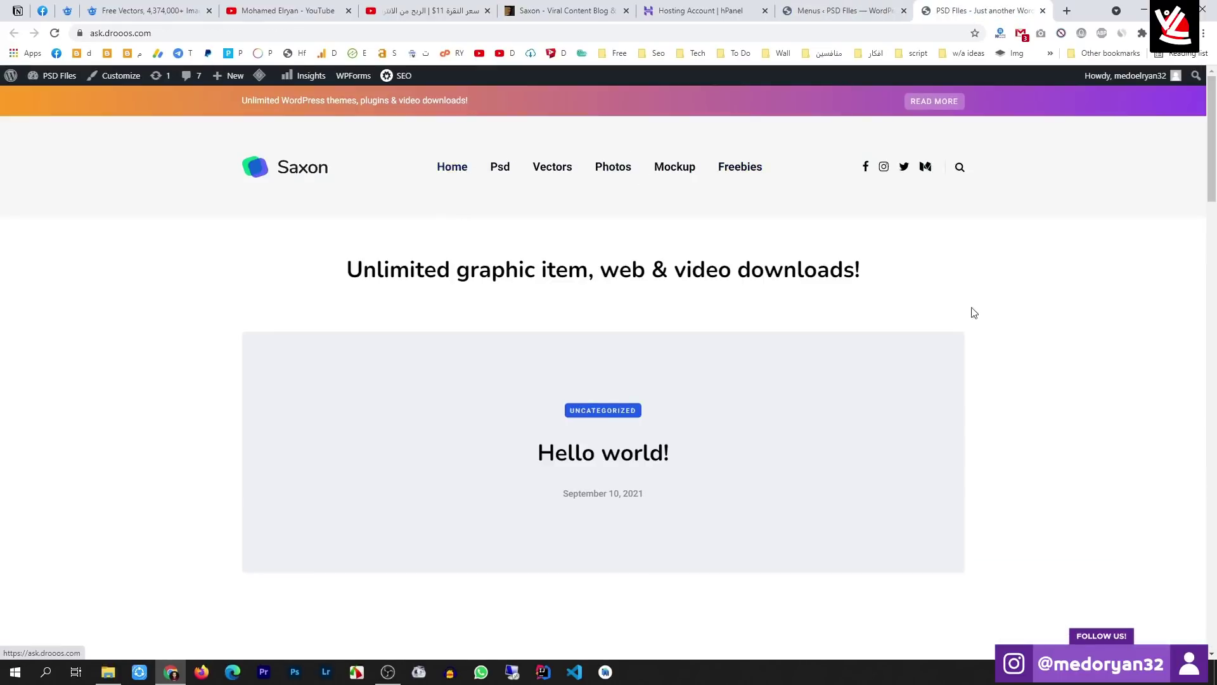
scroll(989, 307, "down", 10)
scroll(1004, 302, "down", 5)
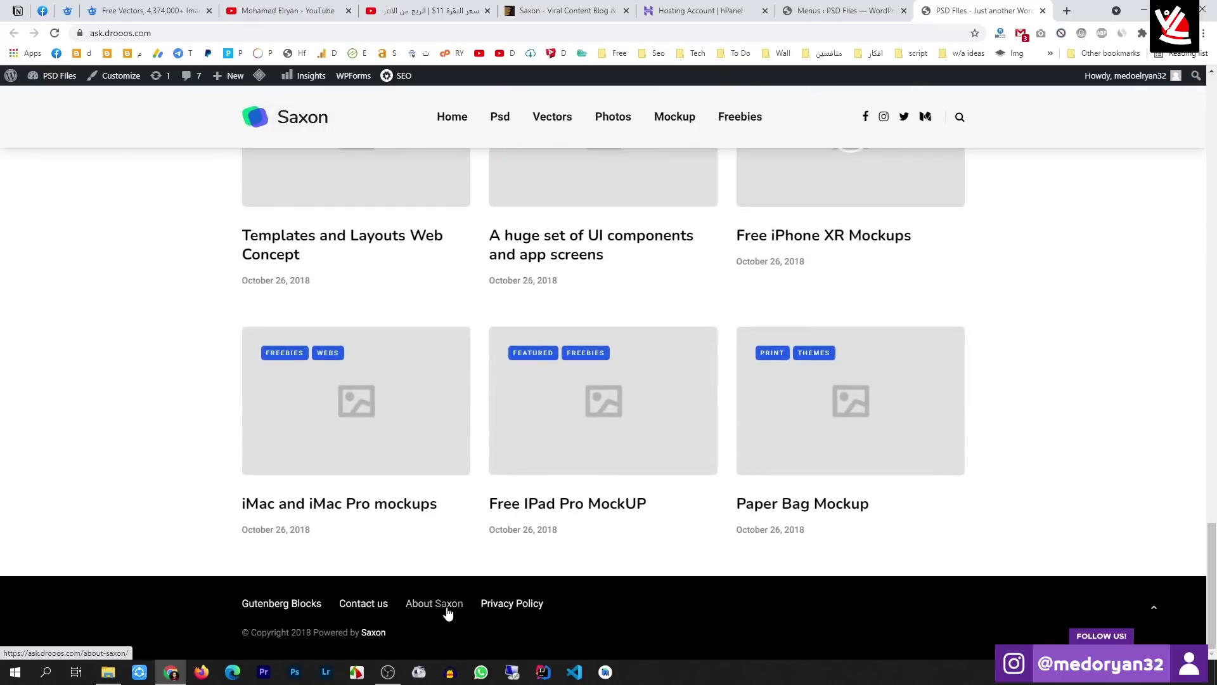
Load the Footer-Menu-Widget menu for editing and inspect its items, including the About Saxon page's details
key("ctrl+Page_Up")
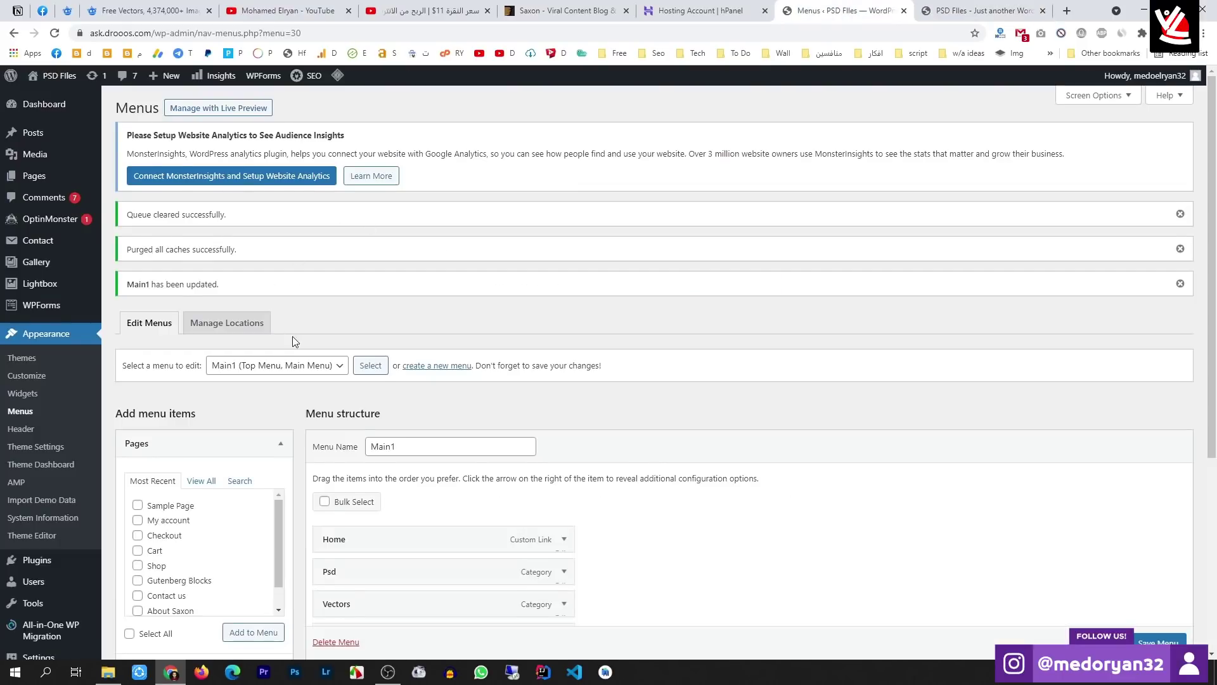
scroll(293, 340, "down", 2)
left_click(312, 238)
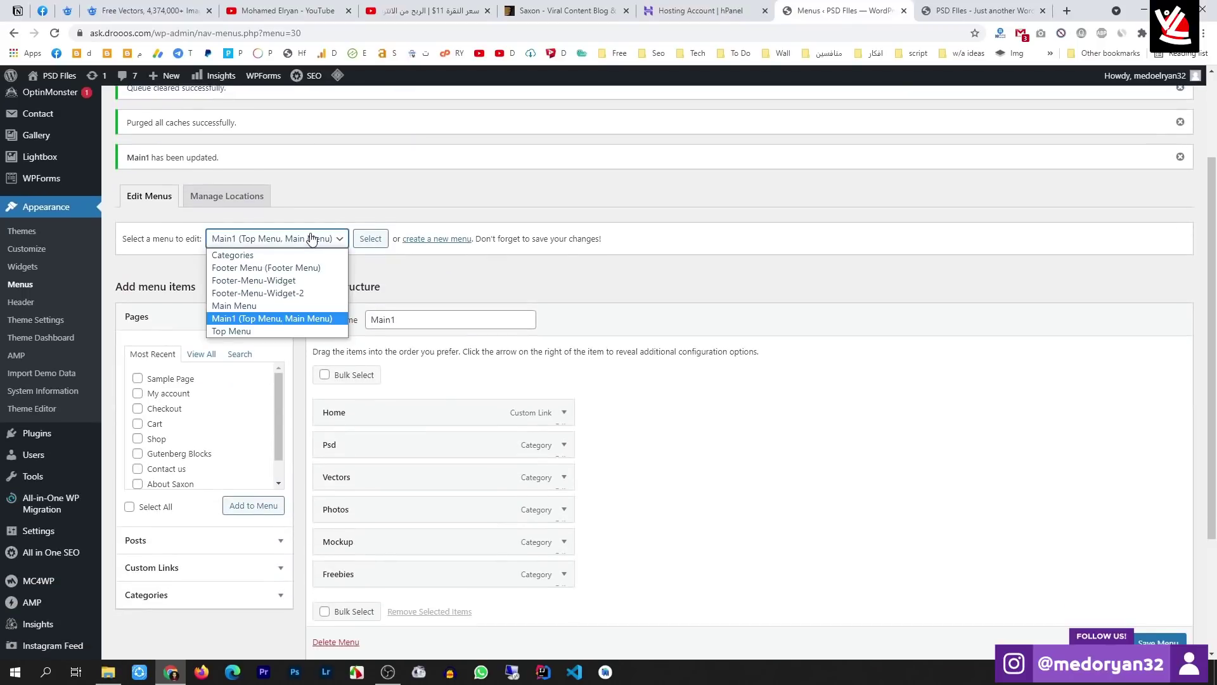
left_click(298, 281)
left_click(370, 238)
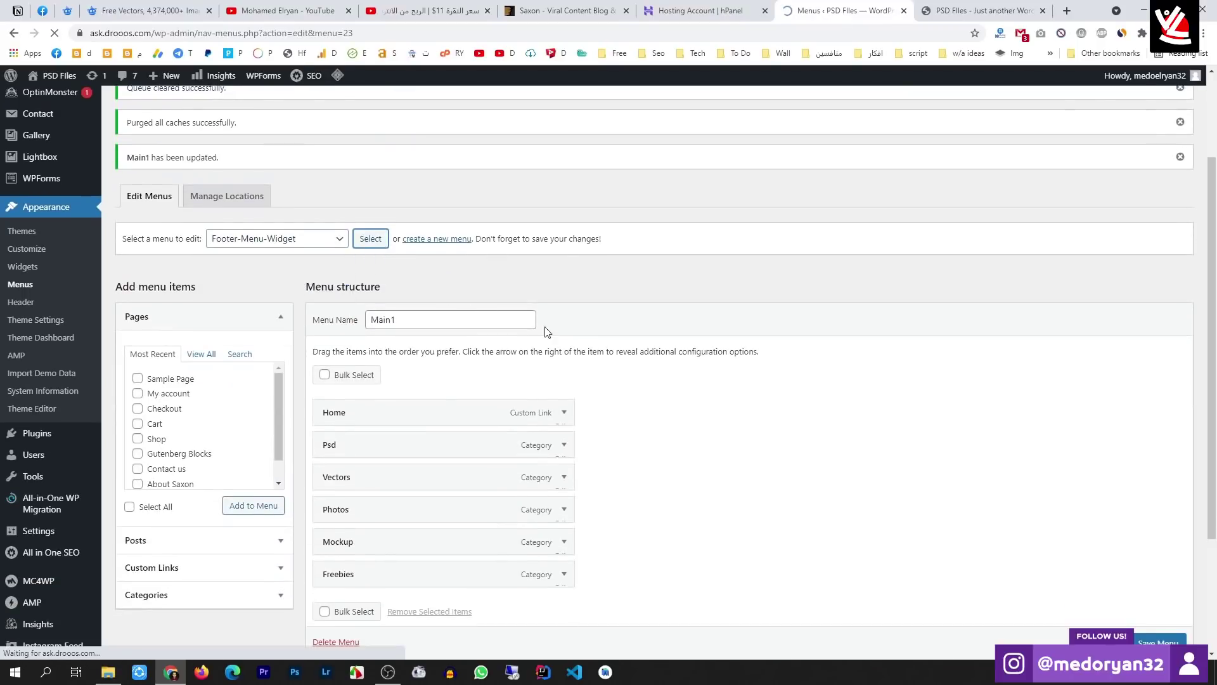
scroll(444, 285, "down", 3)
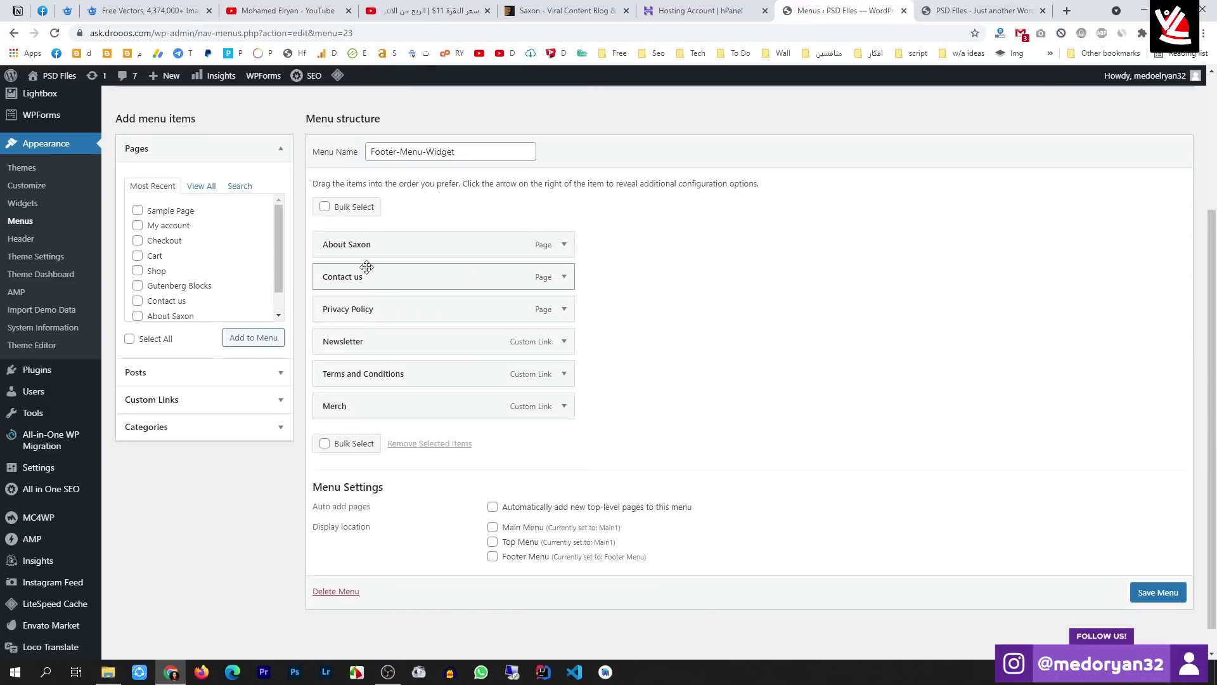
left_click(558, 252)
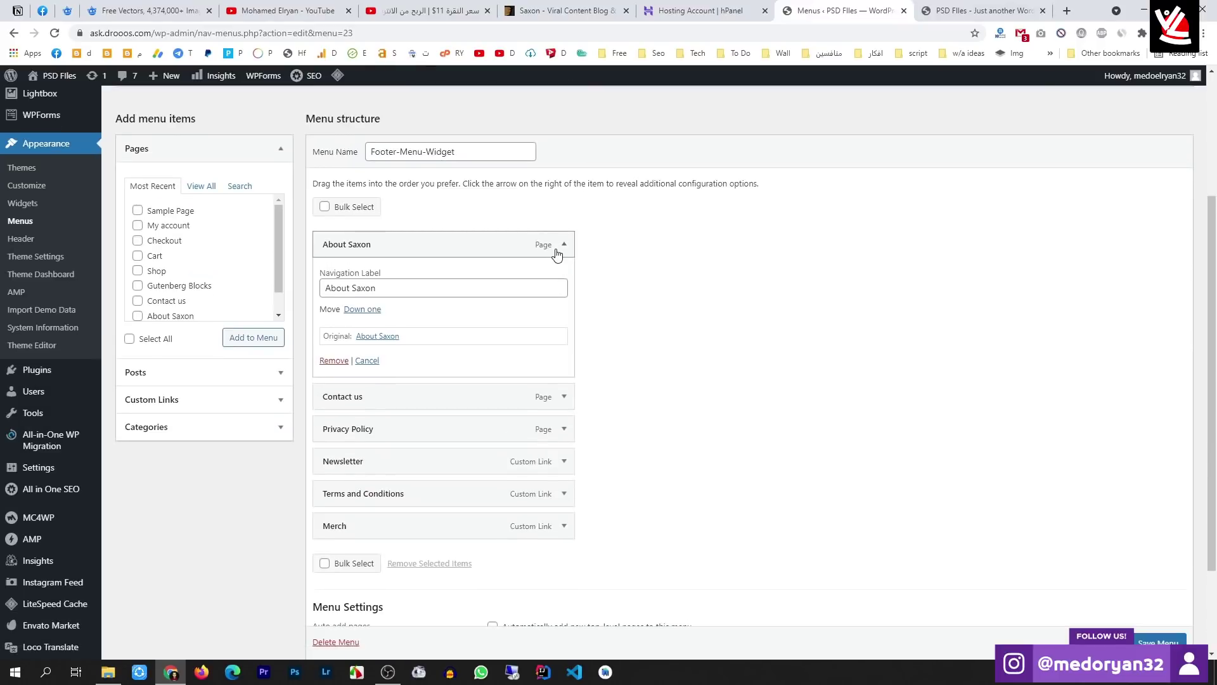
left_click(557, 249)
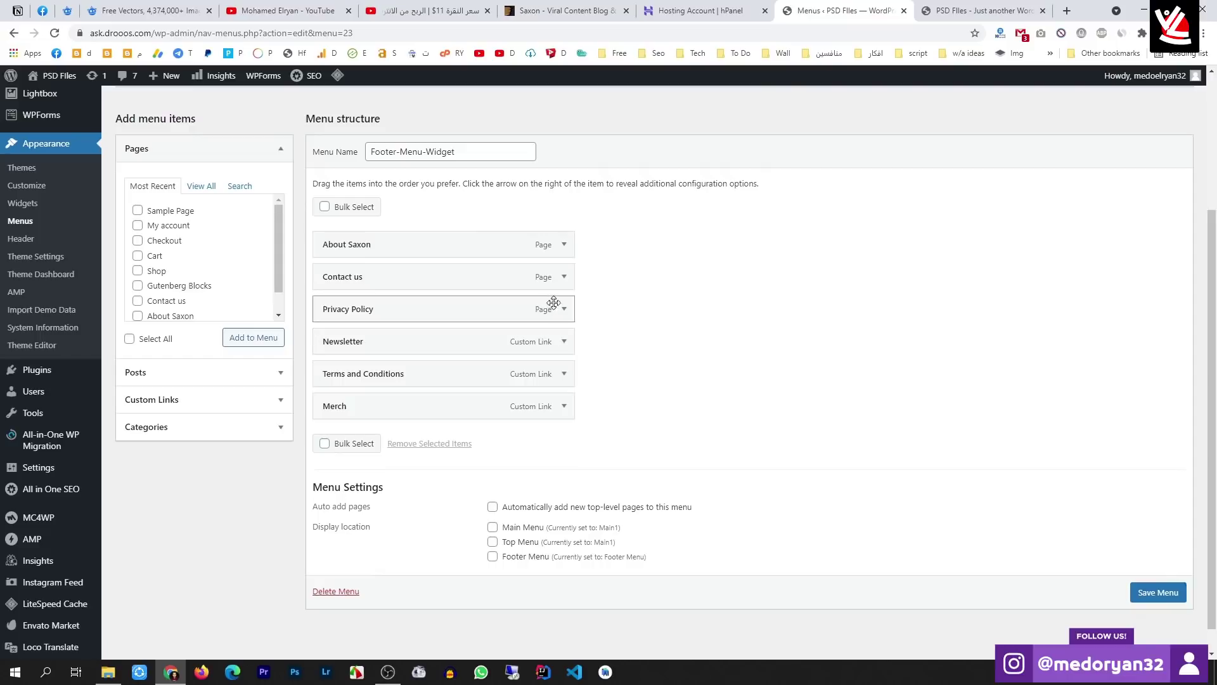
scroll(634, 292, "up", 3)
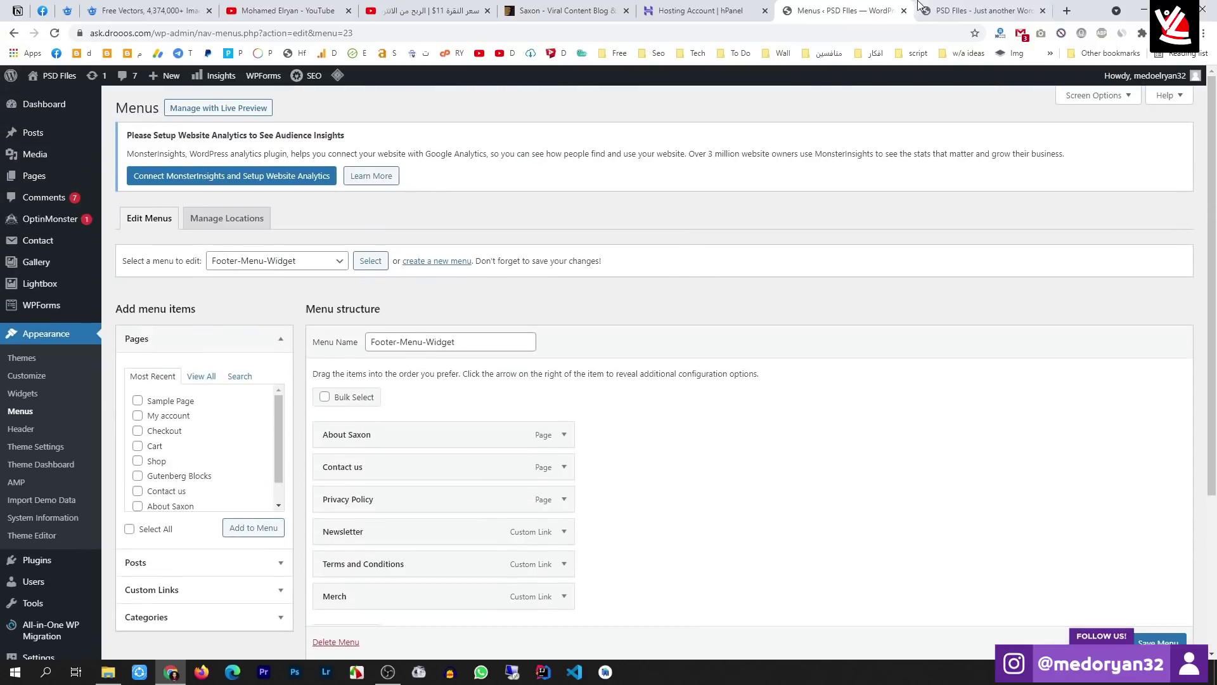
Compare the site's front page header and footer navigation with the menu editor
left_click(920, 4)
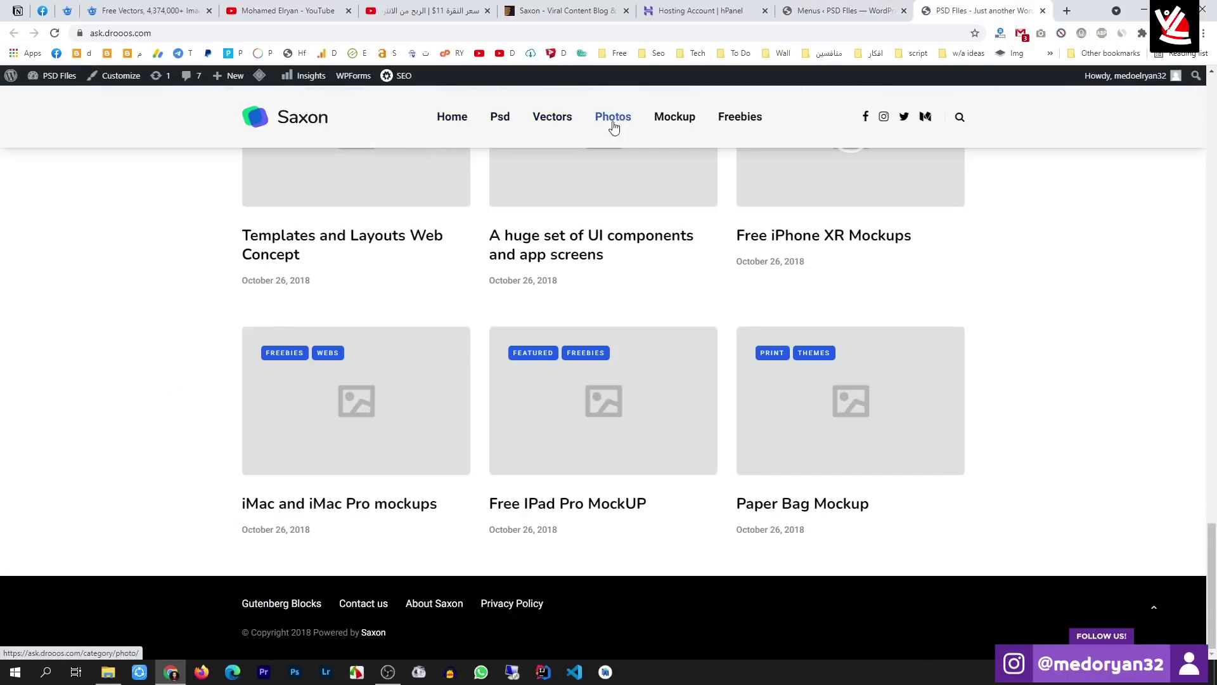
scroll(1035, 315, "up", 15)
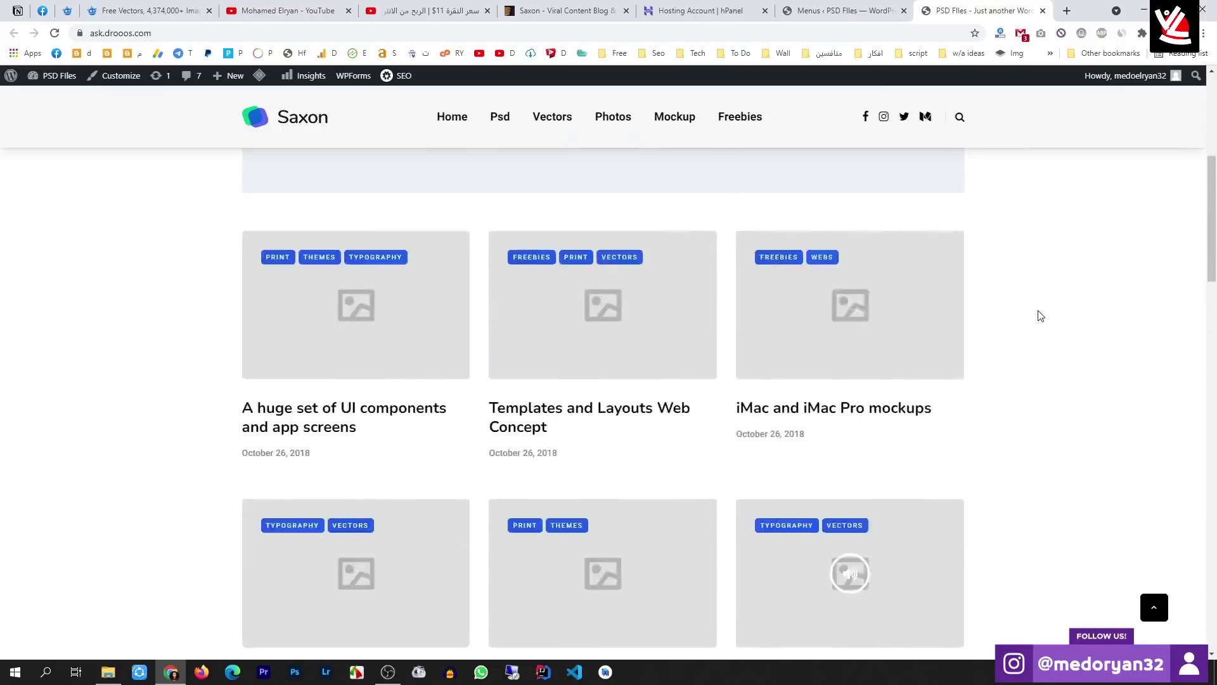
scroll(1040, 315, "up", 5)
left_click(850, 14)
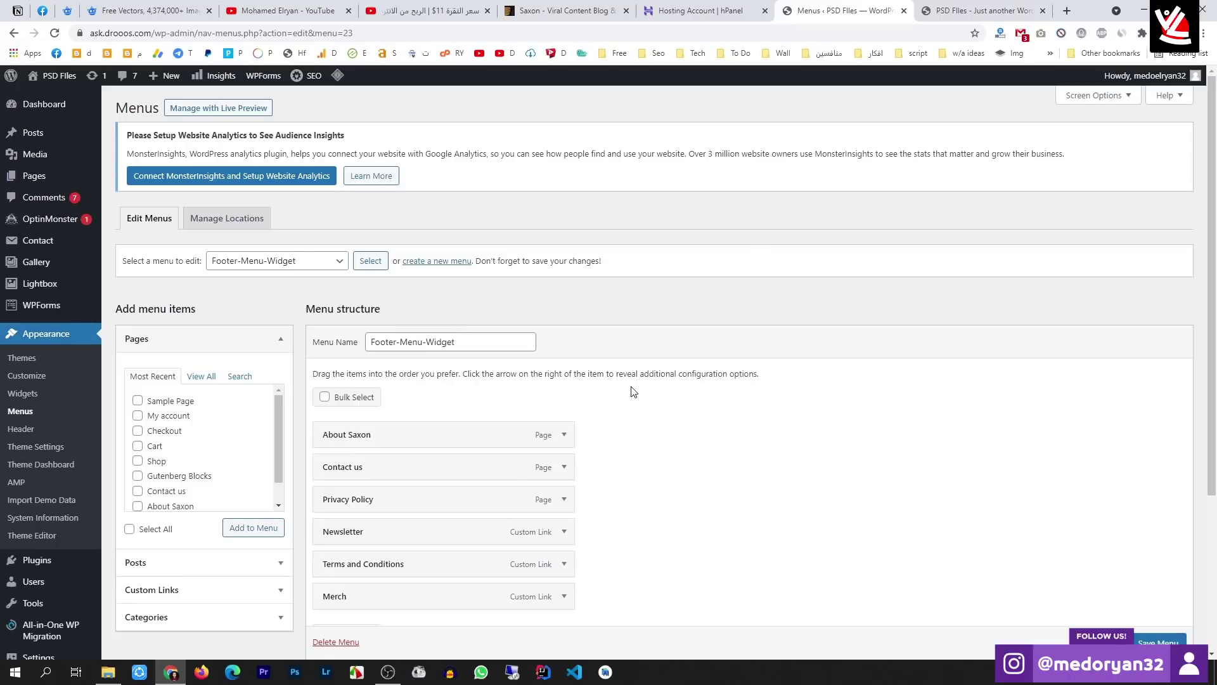
left_click(926, 8)
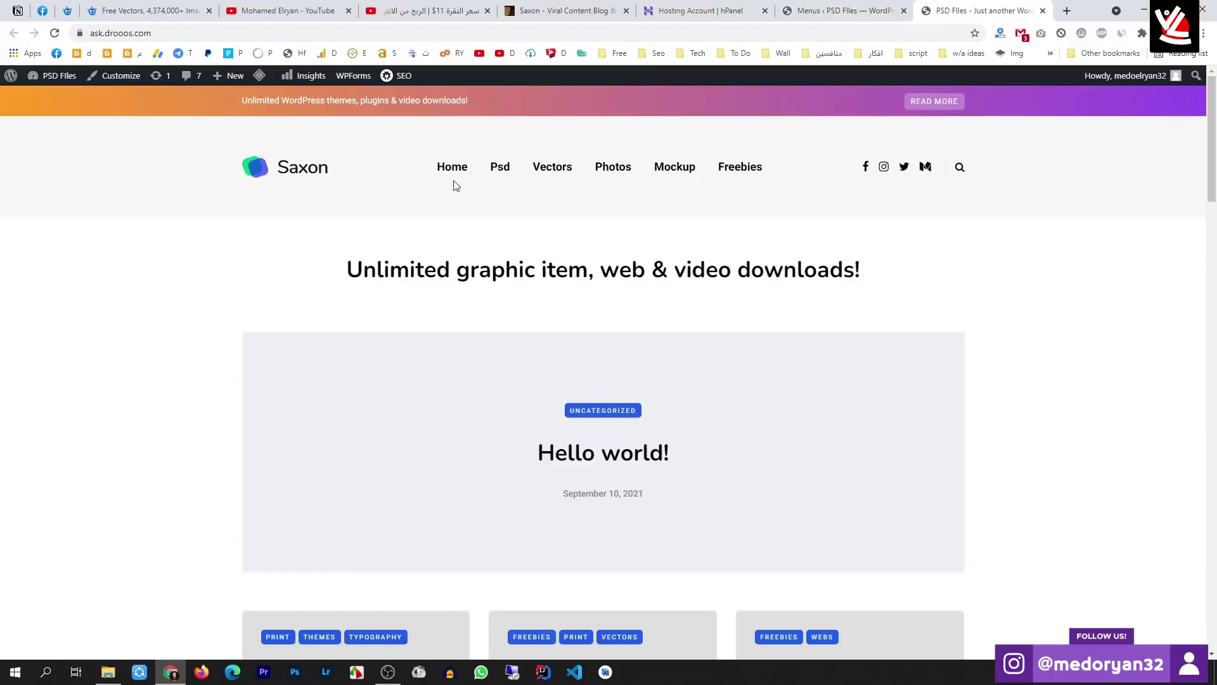
left_click(839, 7)
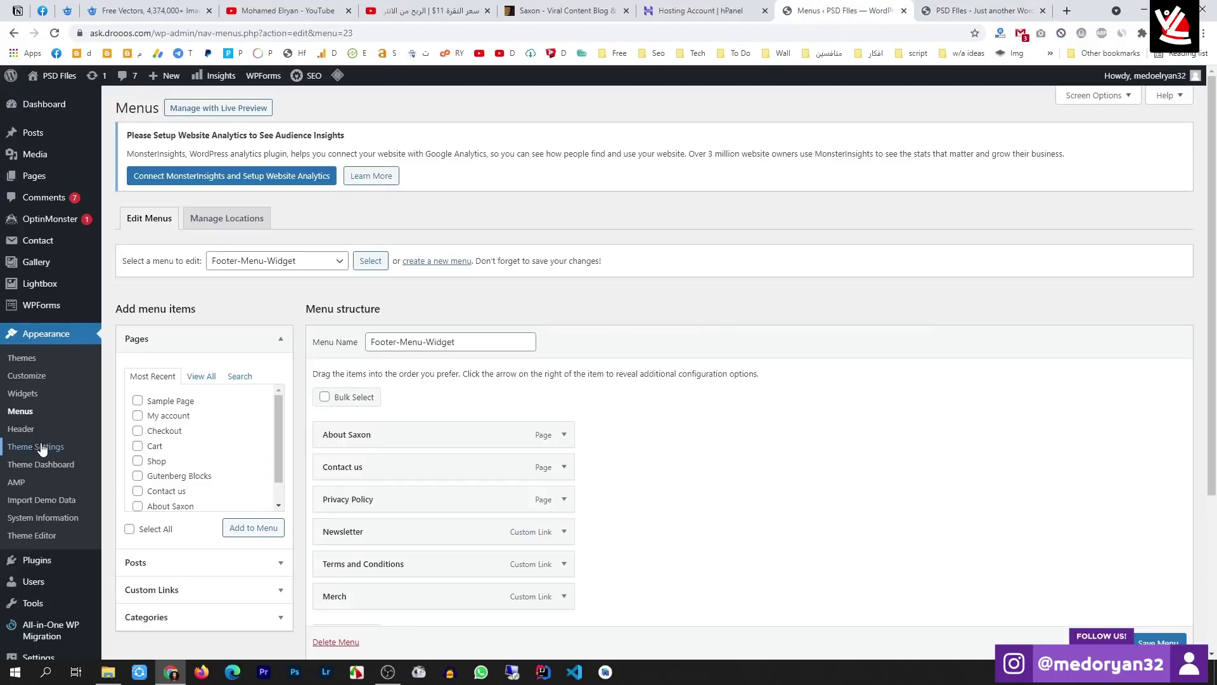
View the Saxon Theme Dashboard, and open the theme settings customizer and close it again
left_click(55, 471)
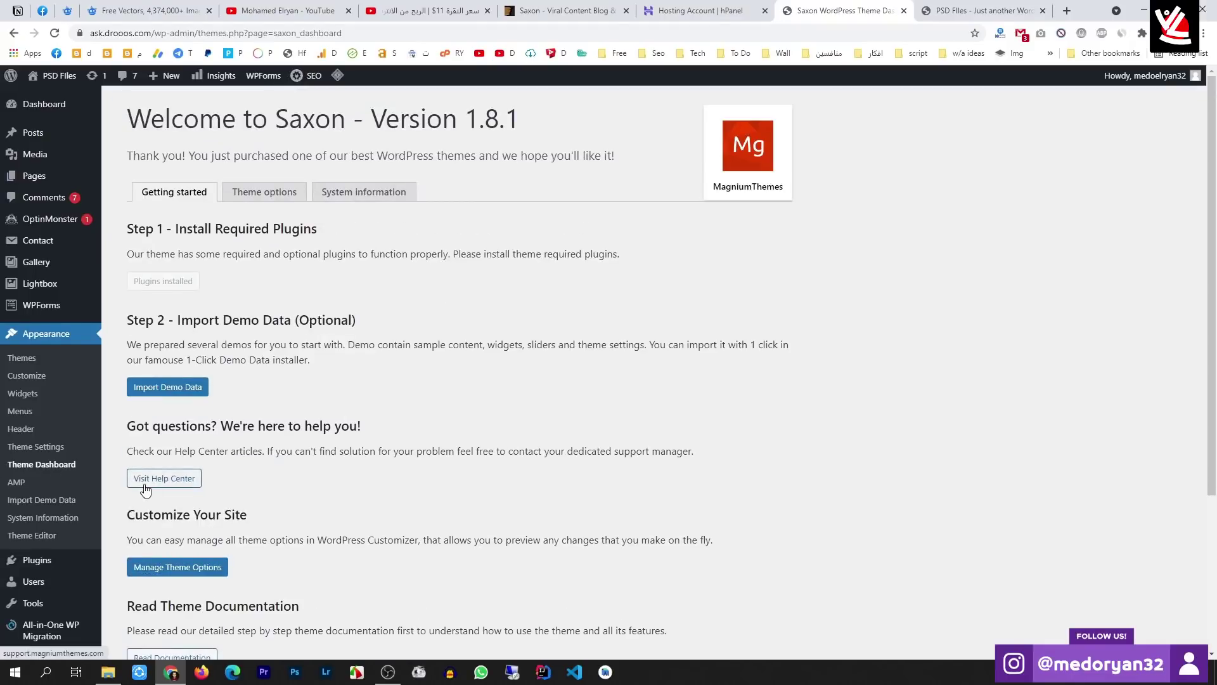
left_click(53, 448)
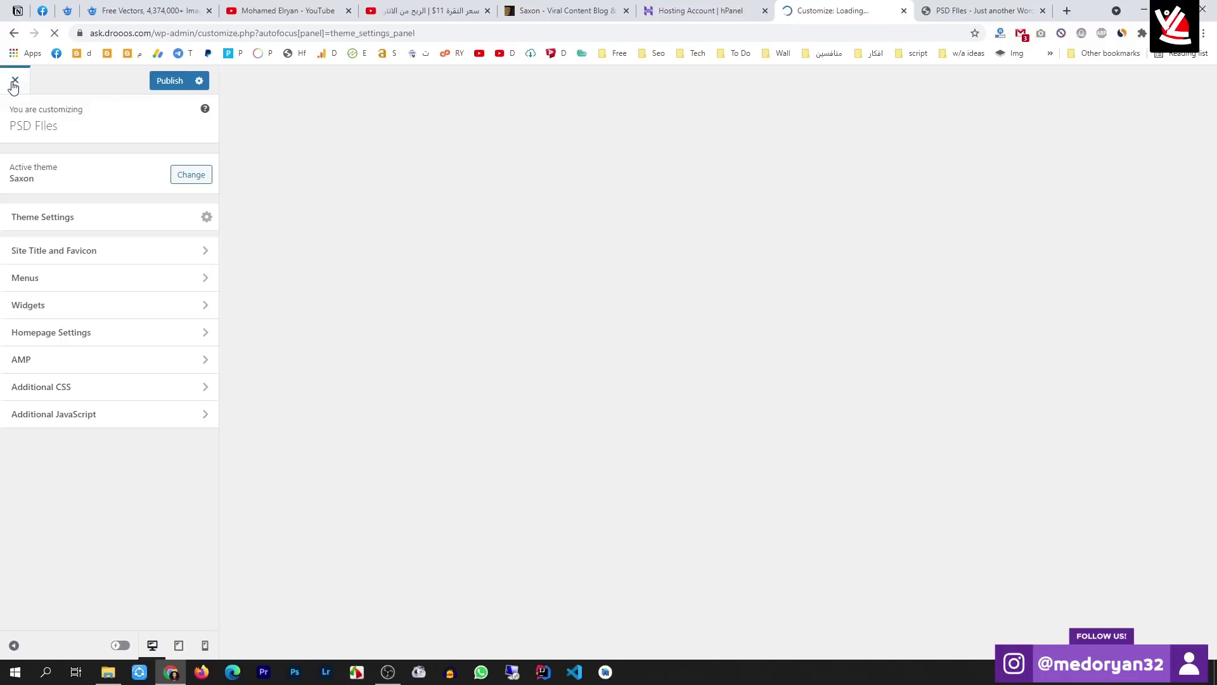
left_click(14, 81)
left_click(684, 119)
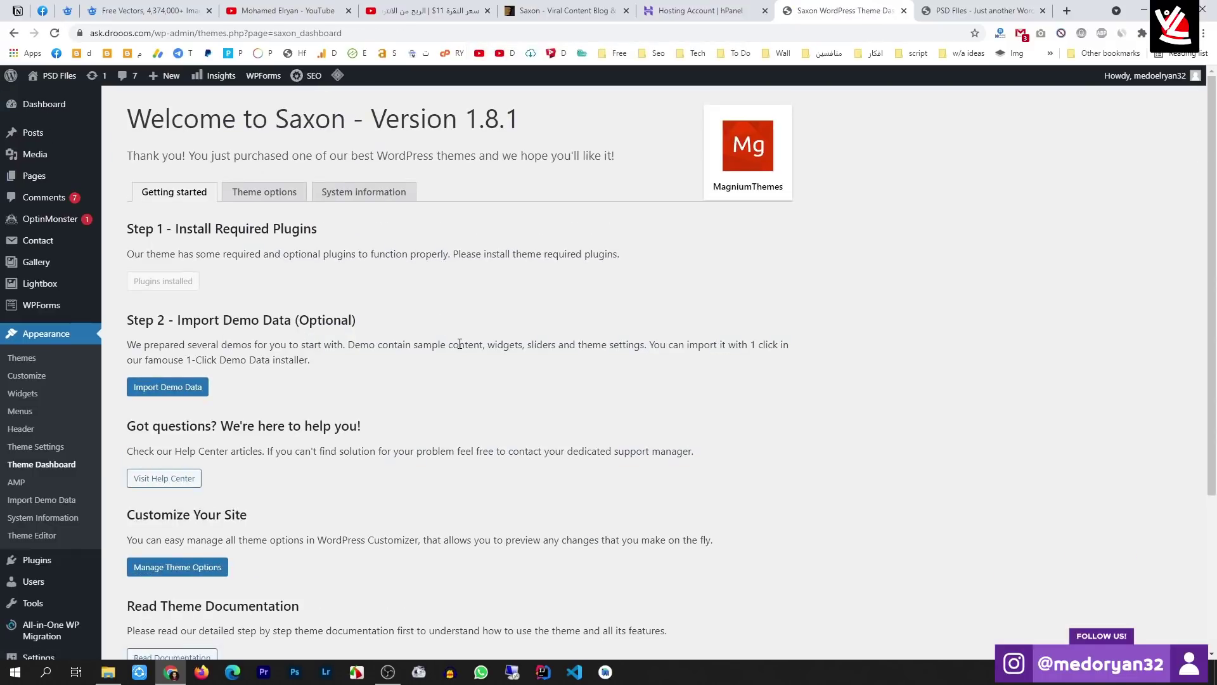
Move the "Hello world!" post to the trash and look through the remaining posts to the end of the list
left_click(66, 137)
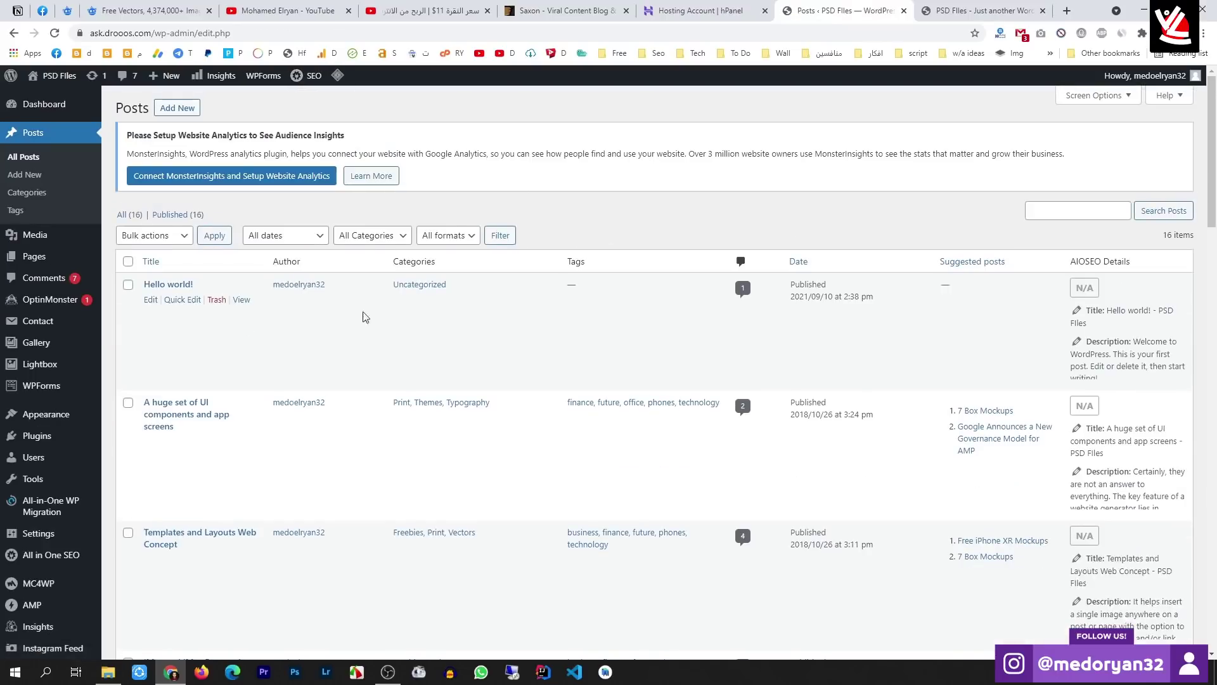
left_click(217, 300)
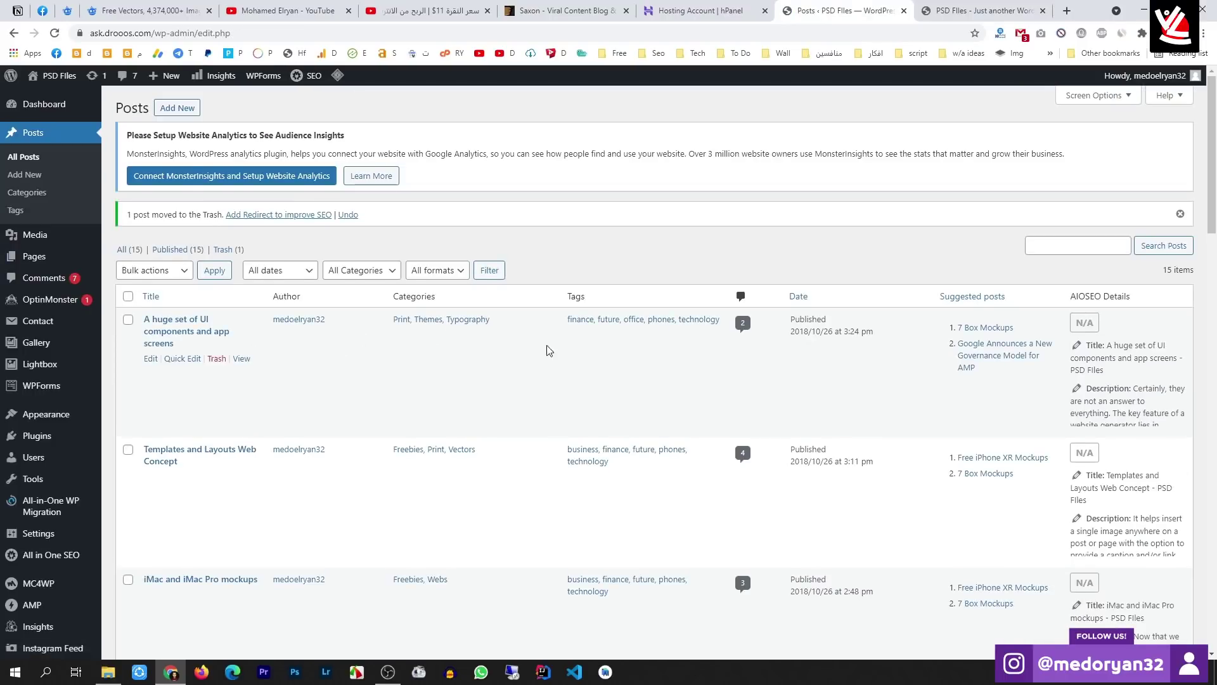
scroll(538, 339, "down", 5)
scroll(533, 338, "down", 15)
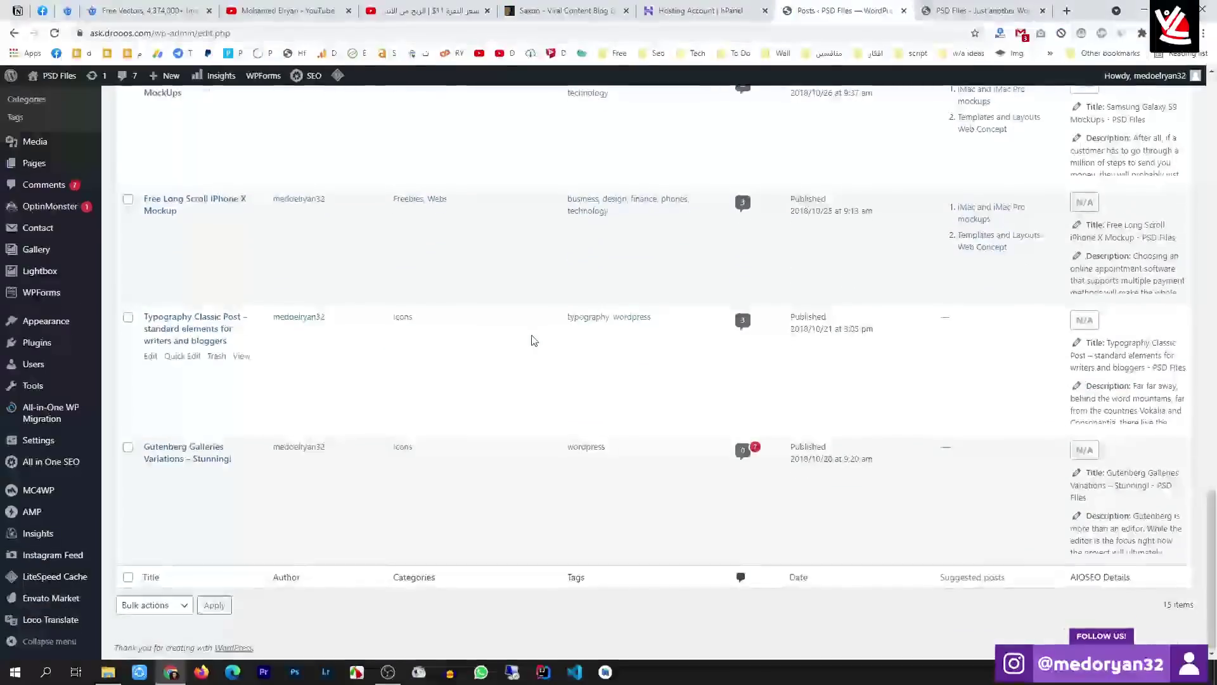
Move the posts "A huge set of UI components and app screens", "Templates and Layouts Web Concept" and "iMac and iMac Pro mockups" to the trash
scroll(537, 337, "up", 10)
scroll(536, 337, "up", 15)
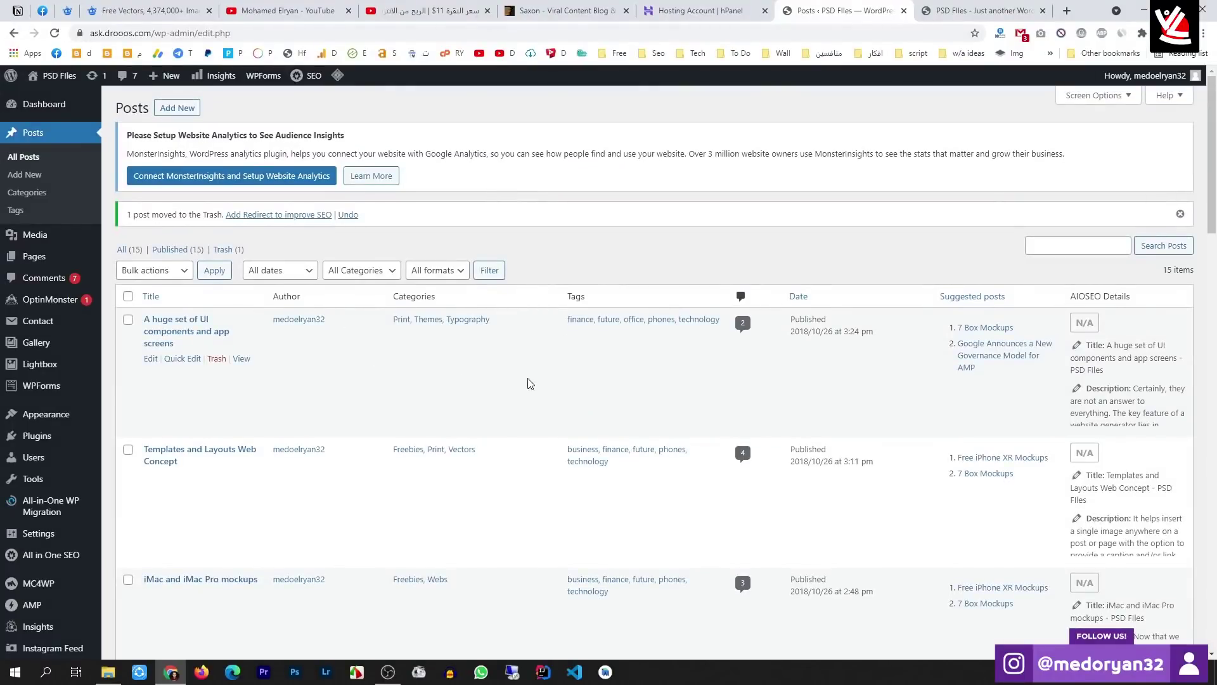
left_click(128, 320)
left_click(128, 450)
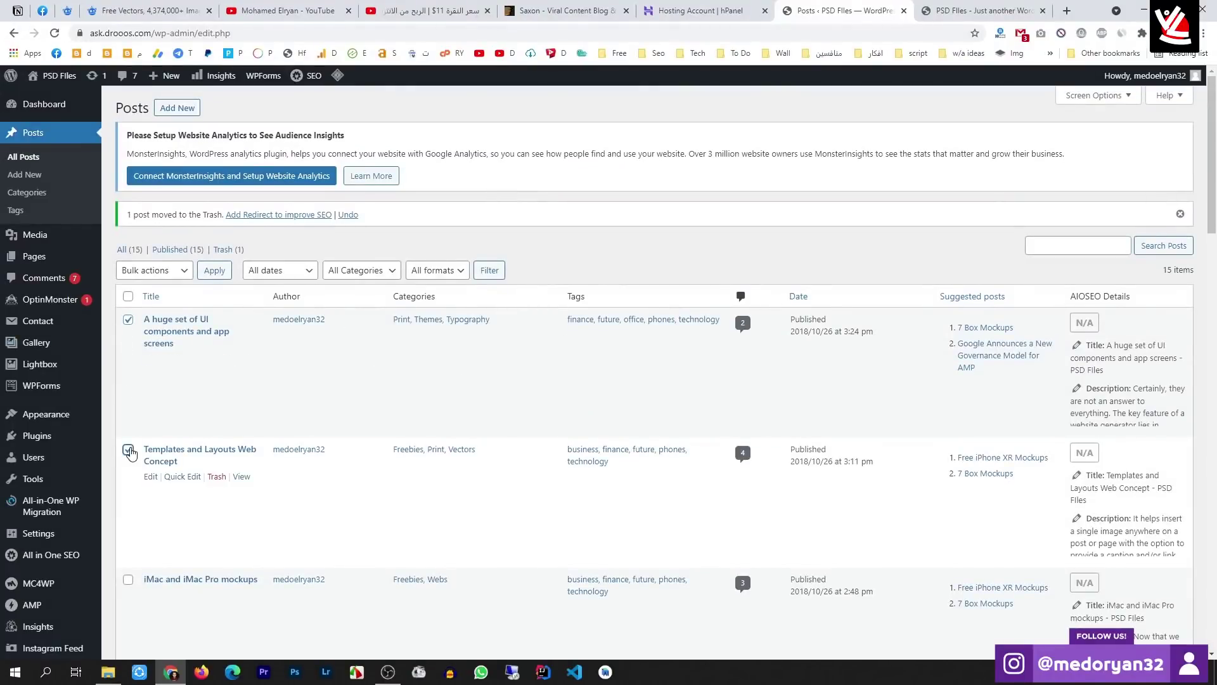
left_click(128, 579)
left_click(183, 273)
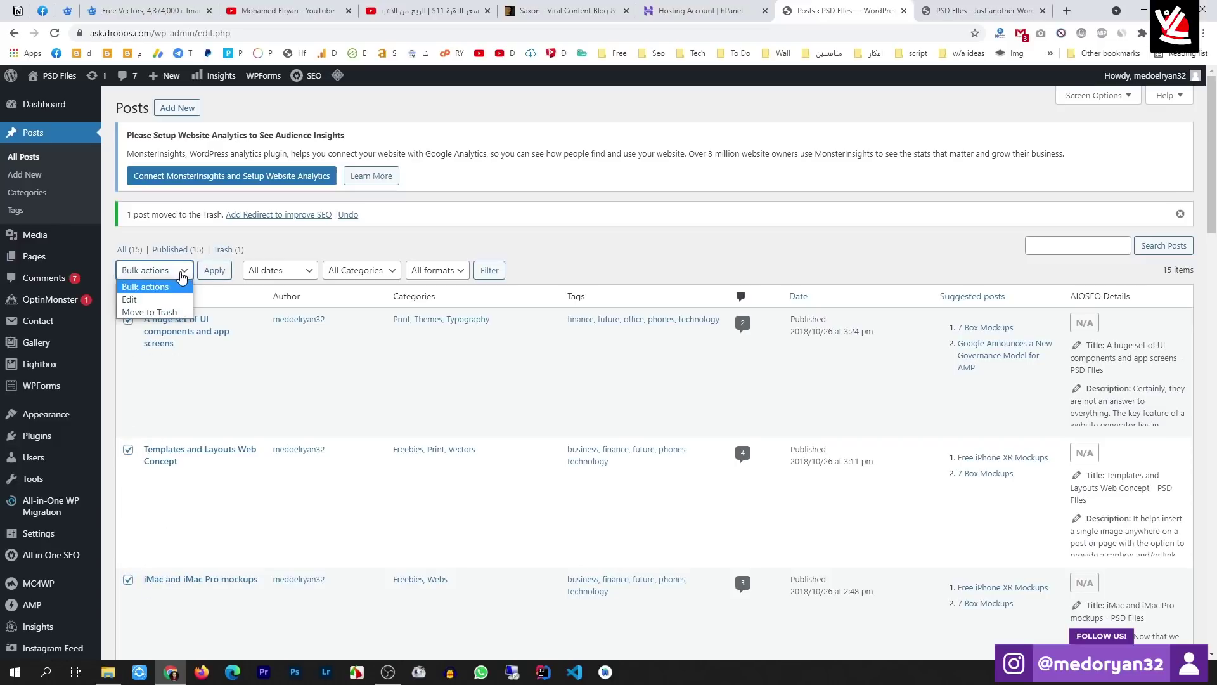
left_click(149, 312)
left_click(211, 271)
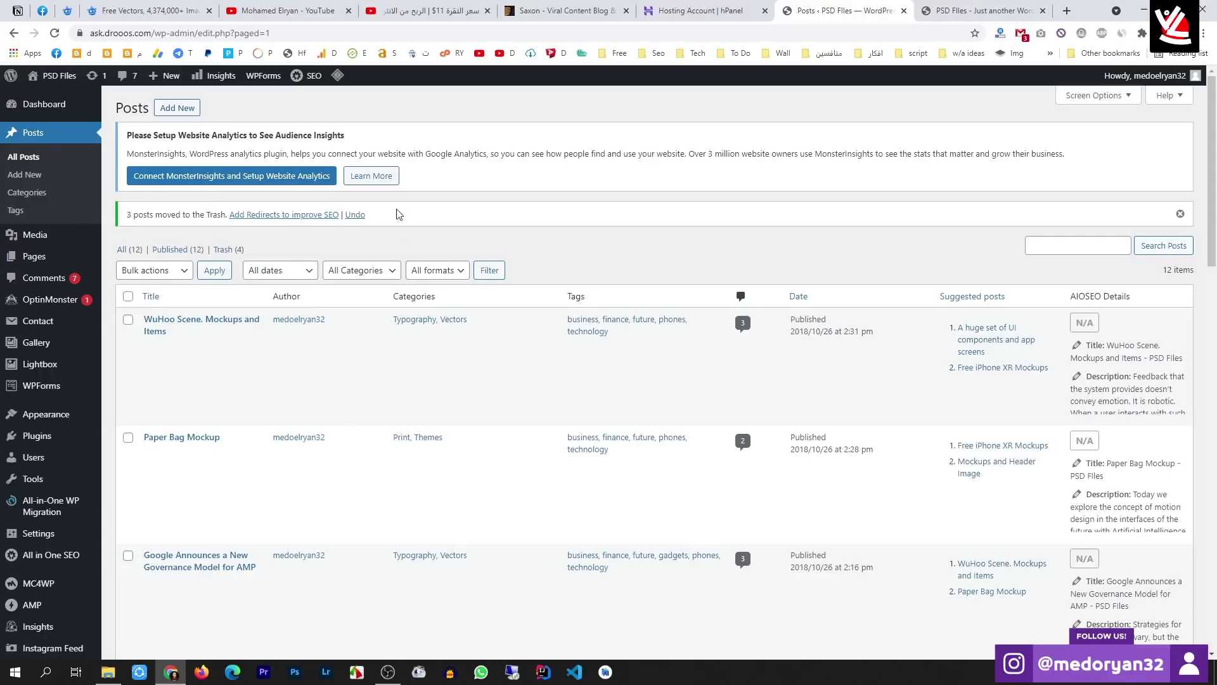
Permanently delete all posts in the trash
left_click(245, 250)
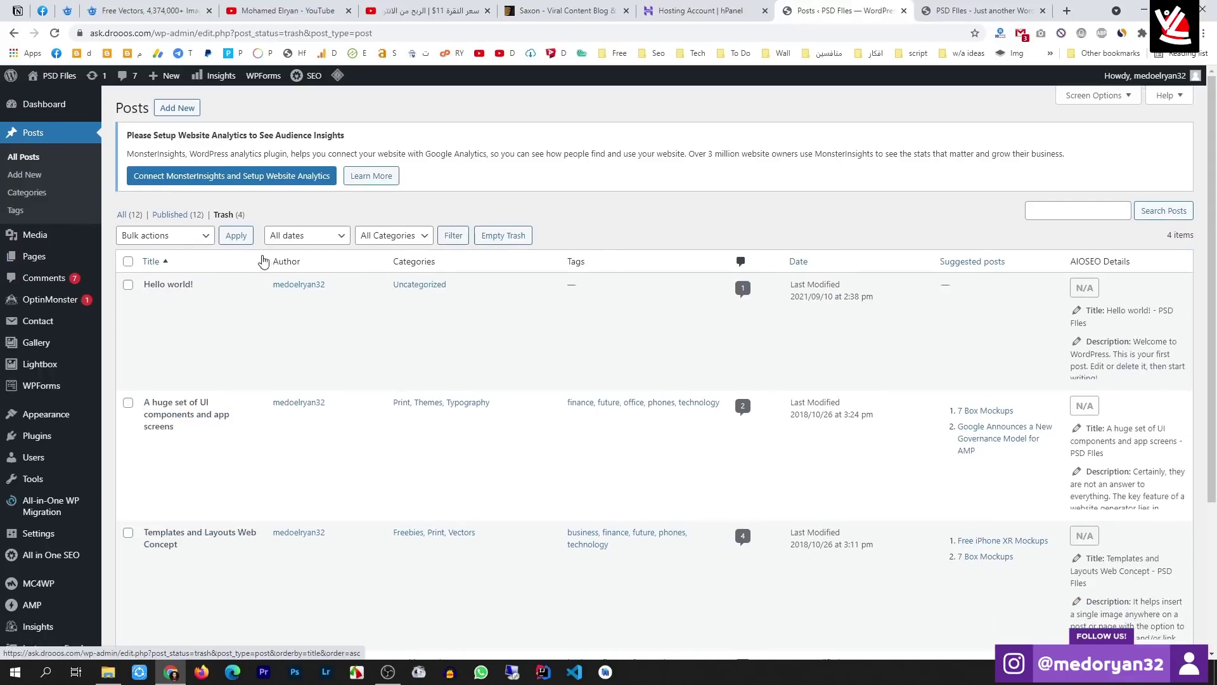
left_click(128, 261)
left_click(178, 237)
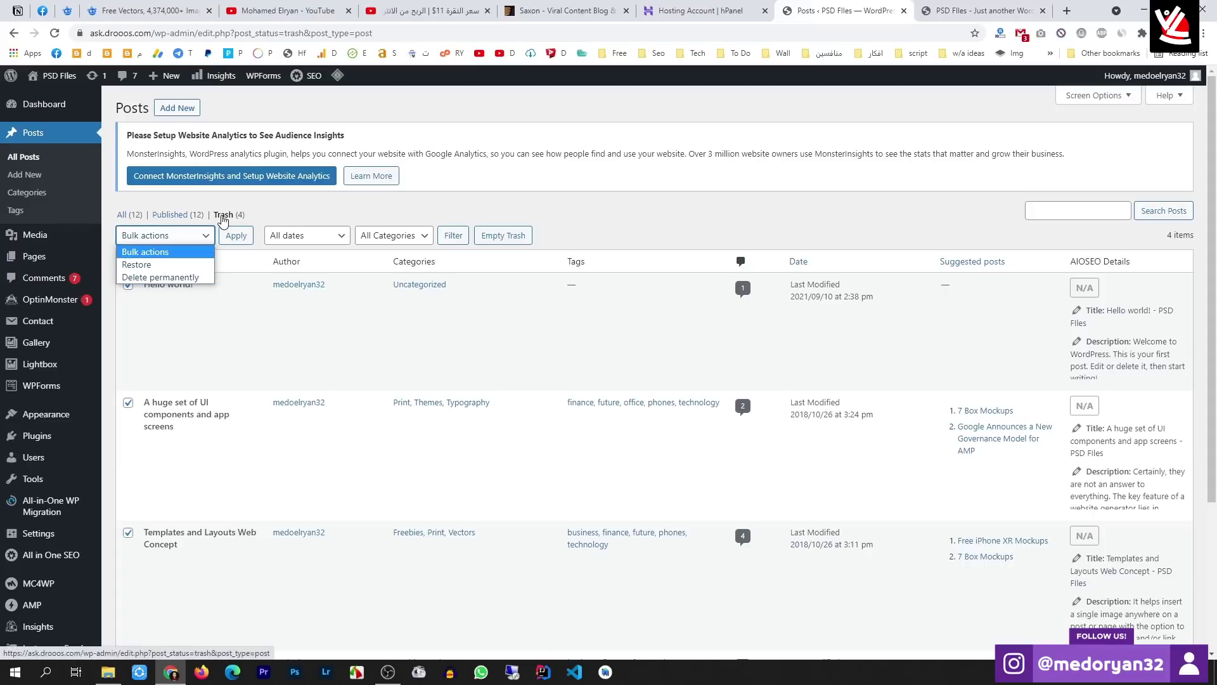
left_click(192, 277)
left_click(236, 236)
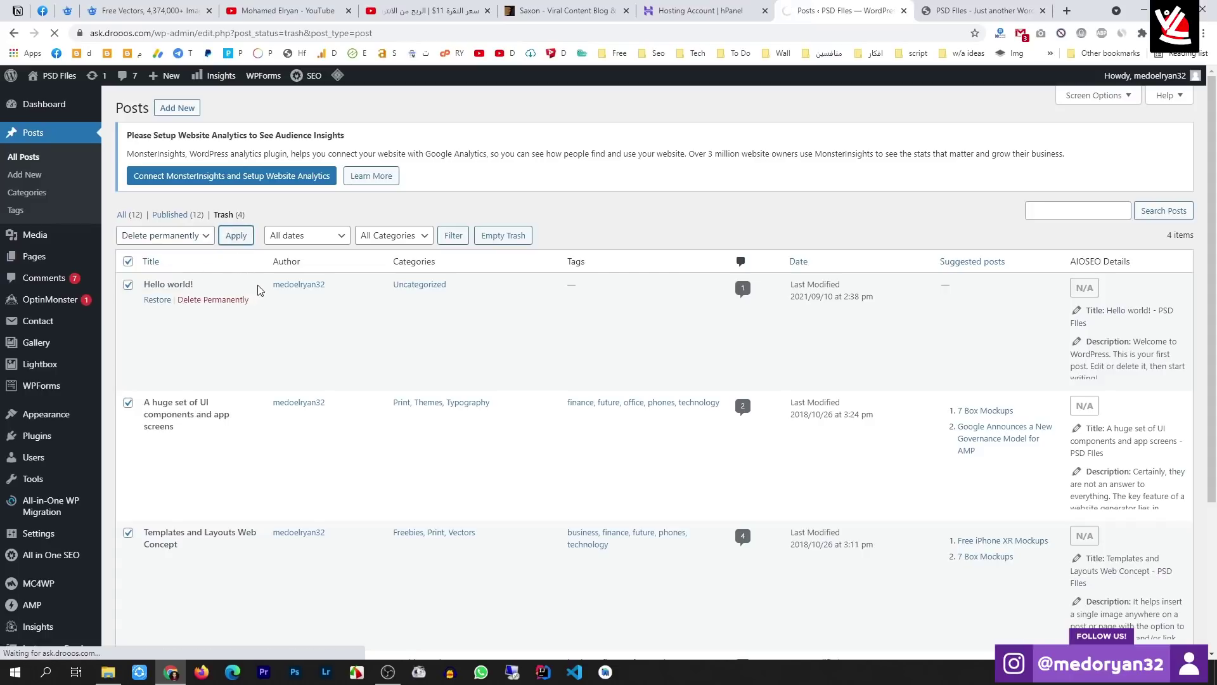
Reload the site's front page and look through the posts it displays
key("ctrl+Tab")
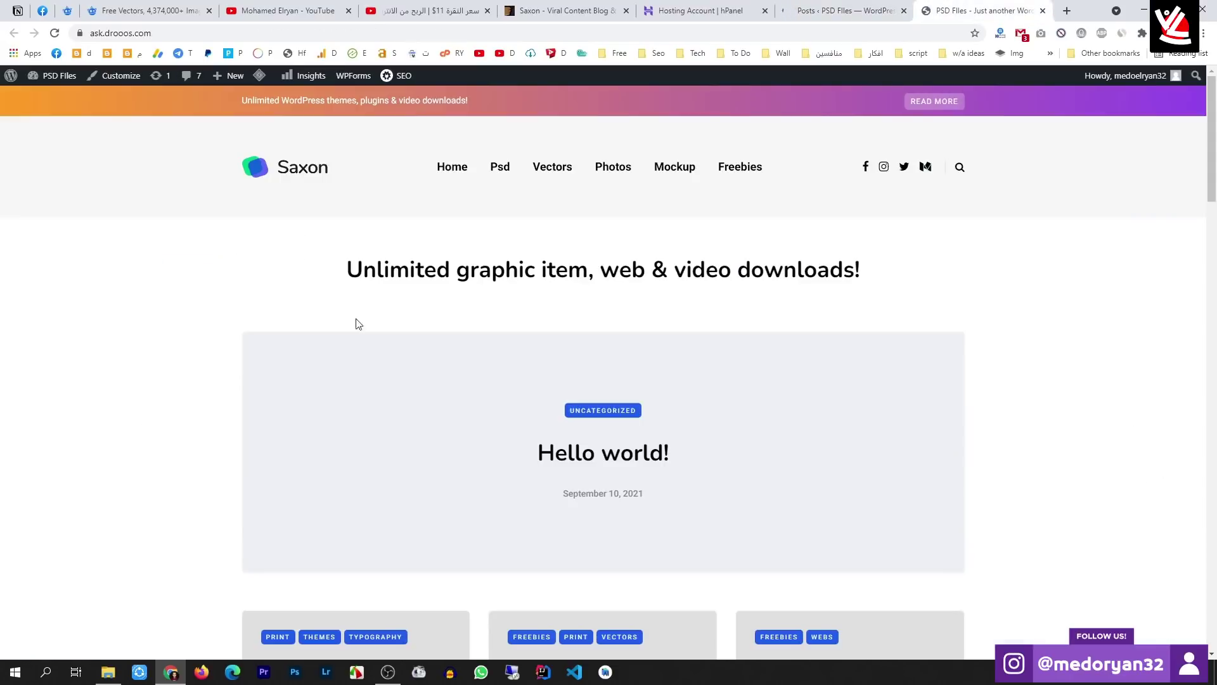
left_click(56, 35)
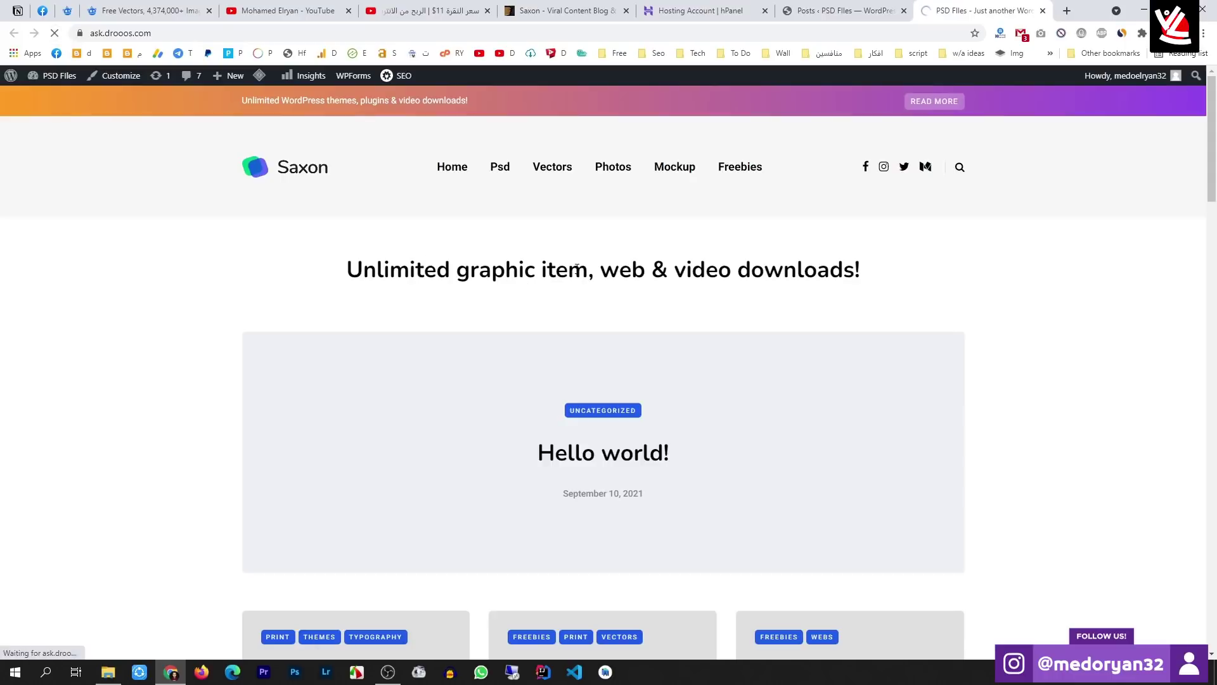
scroll(644, 317, "down", 10)
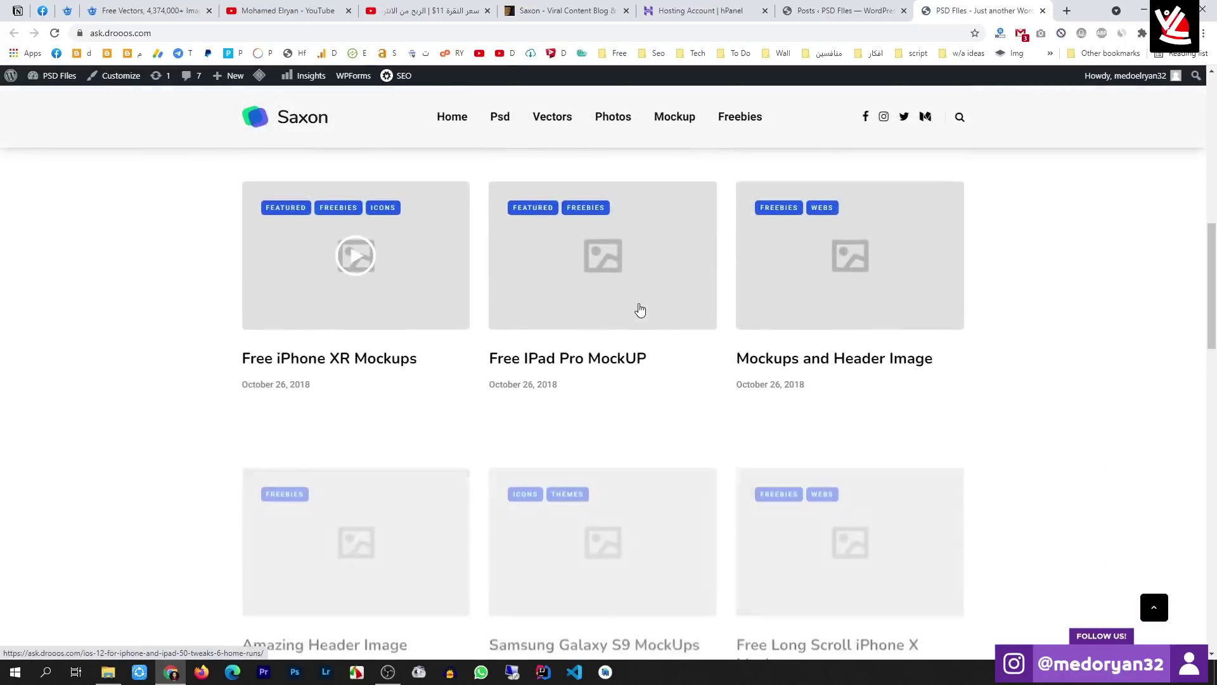
scroll(639, 309, "down", 8)
Start a new blank post and bring the Freepik free vectors page next to the post editor
key("ctrl+shift+Tab")
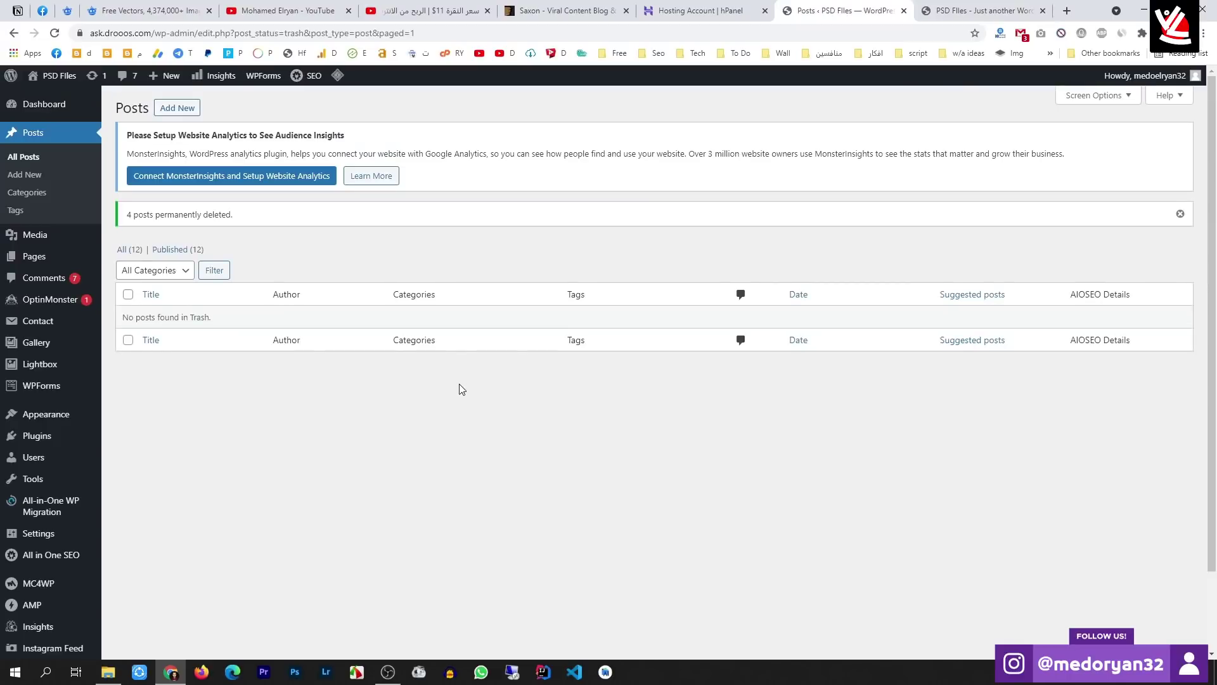
left_click(187, 119)
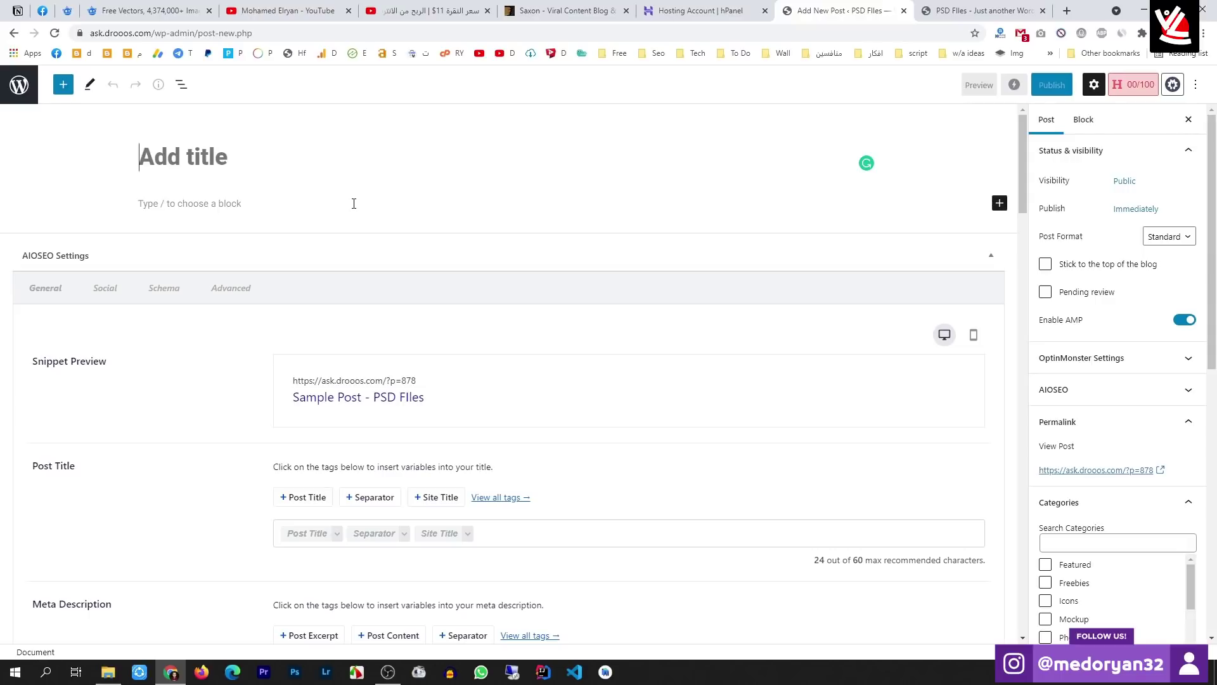
left_click_drag(122, 9, 630, 6)
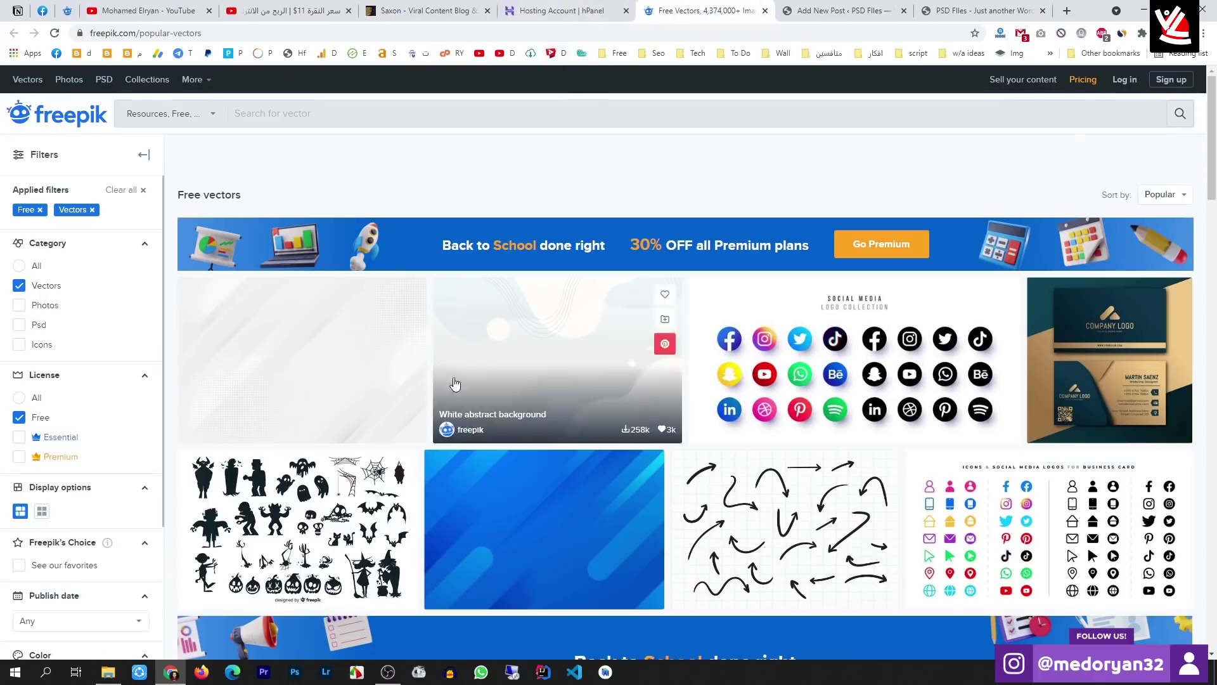
Browse the Freepik free vectors and examine the details of the "Gradient dynamic blue lines background" vector
scroll(482, 381, "down", 3)
mouse_move(534, 353)
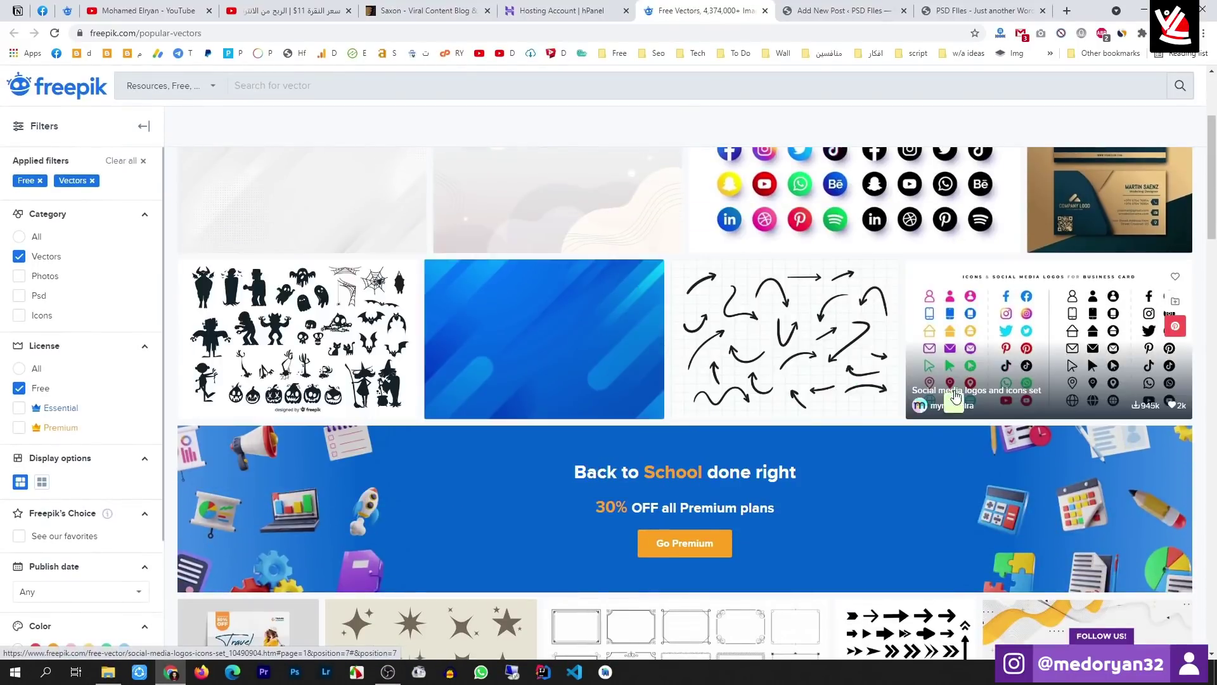
scroll(348, 290, "up", 3)
scroll(369, 423, "down", 10)
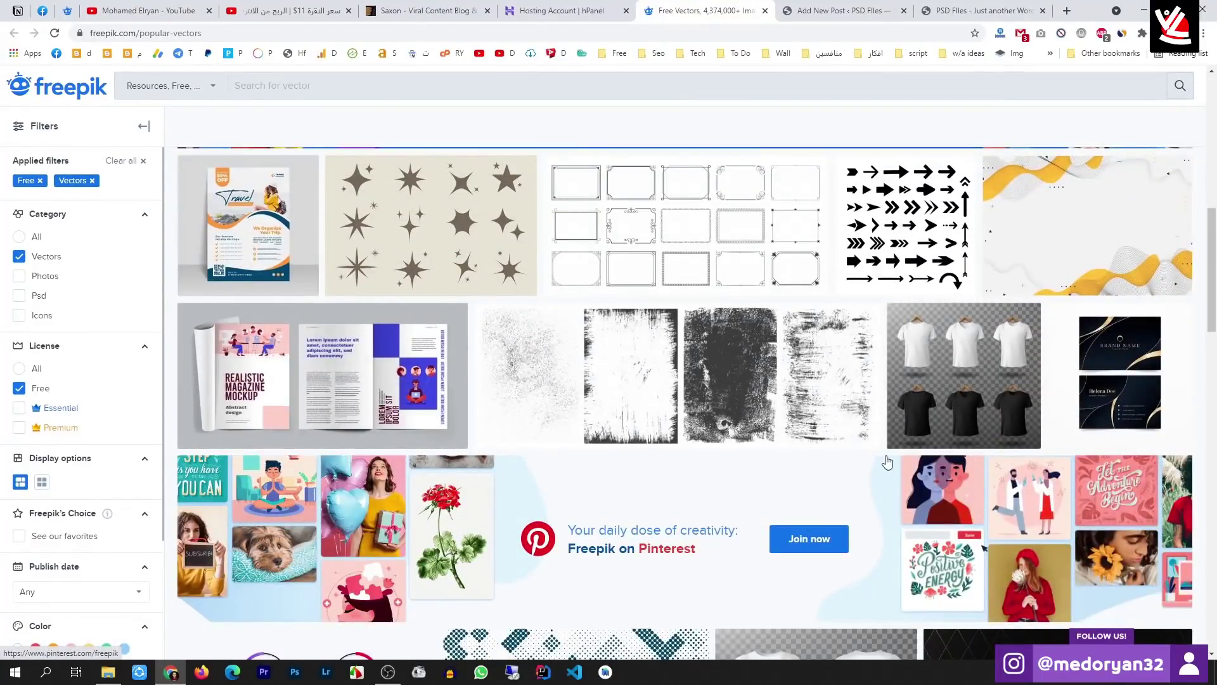
scroll(886, 462, "up", 5)
scroll(617, 309, "up", 2)
left_click(562, 354)
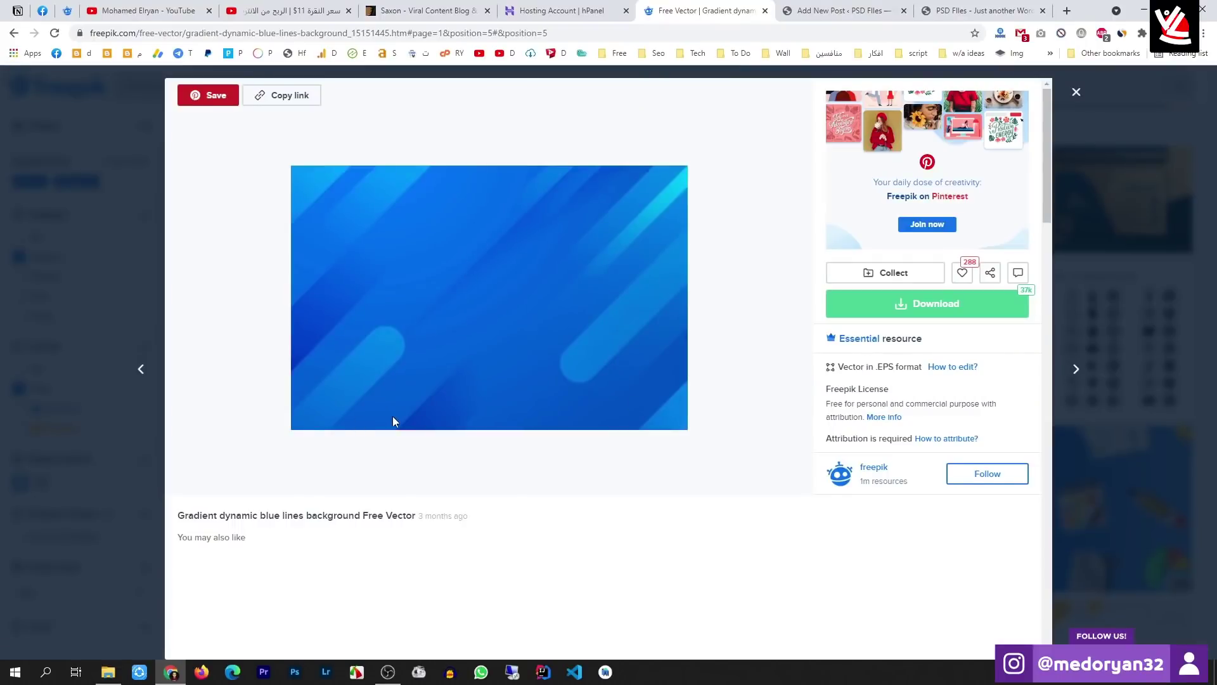
scroll(393, 416, "down", 3)
scroll(413, 336, "up", 3)
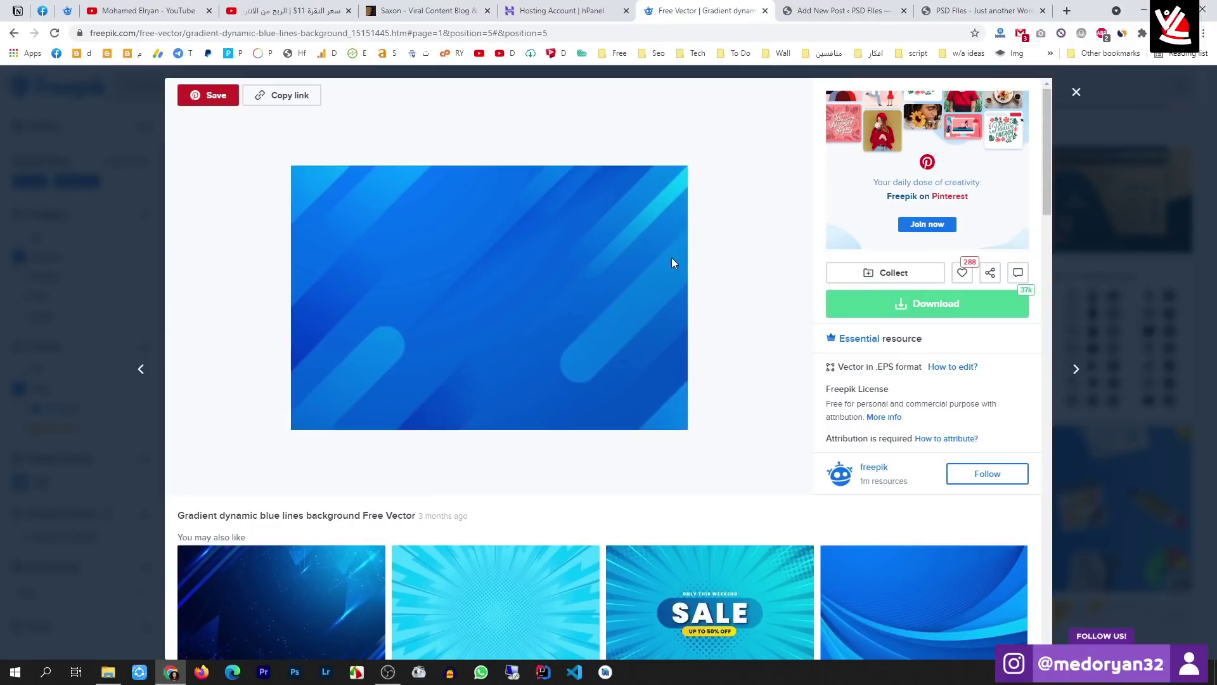
Search Google for "Gradient dynamic blue lines background Free Vector" and open the Vecteezy result in a new tab
left_click(560, 33)
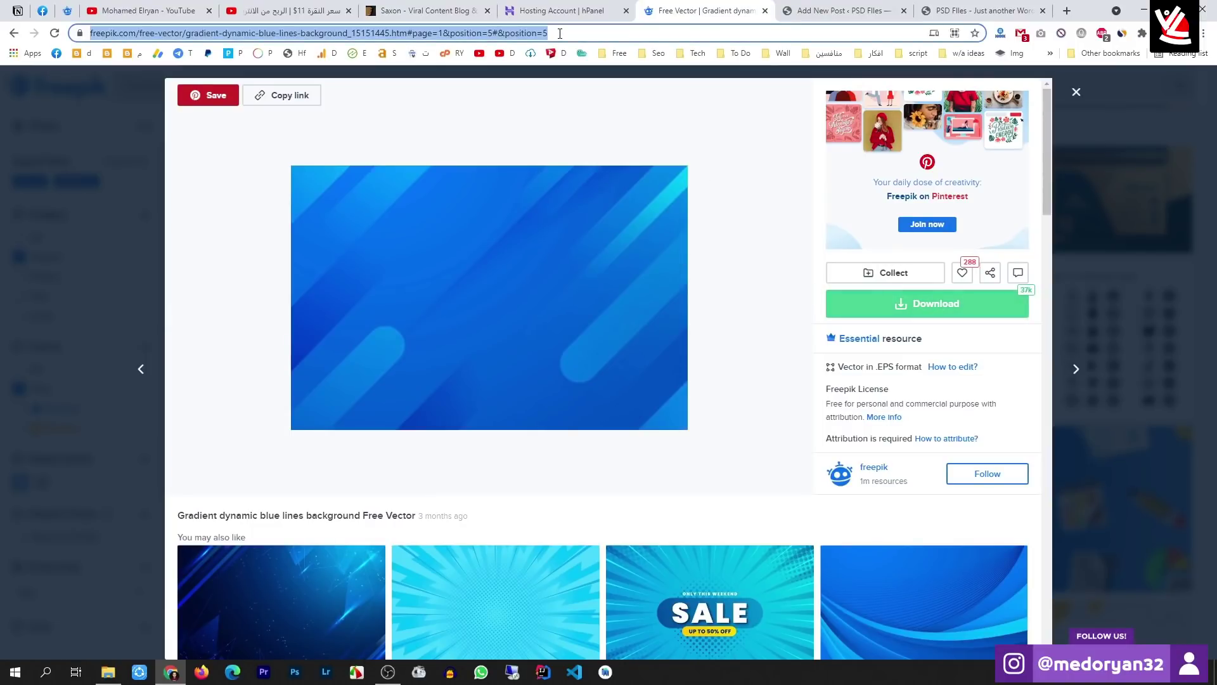
left_click_drag(182, 522, 412, 516)
right_click(411, 516)
left_click(459, 554)
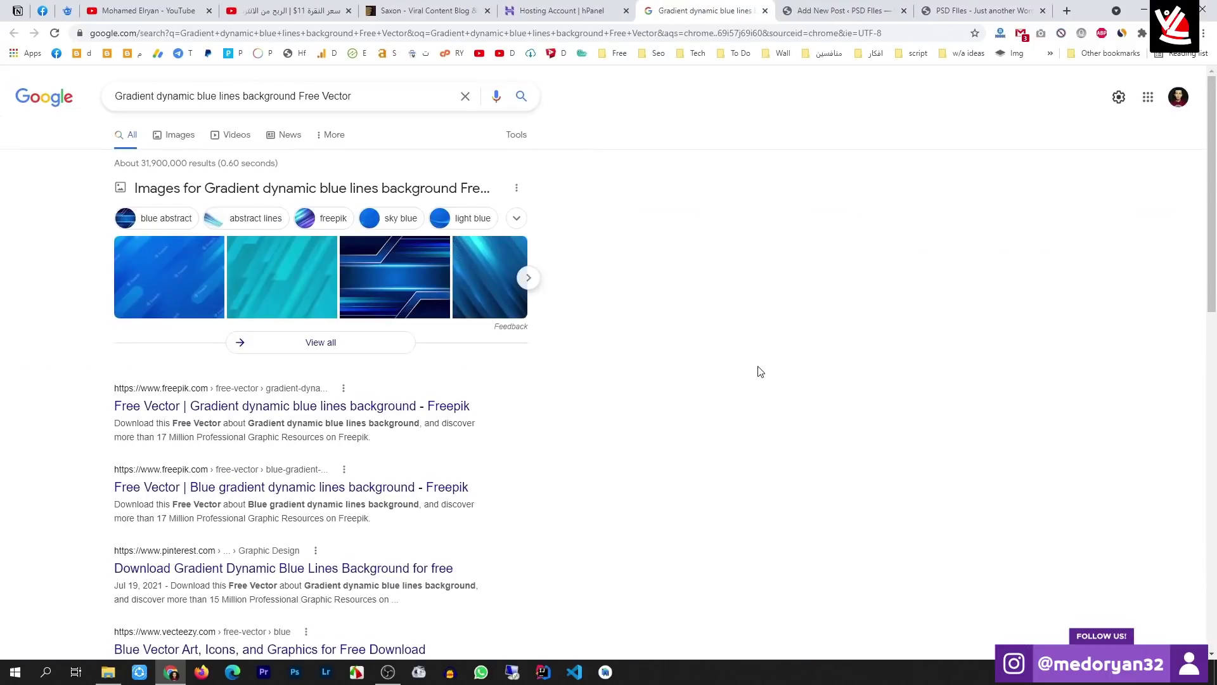
scroll(758, 371, "down", 3)
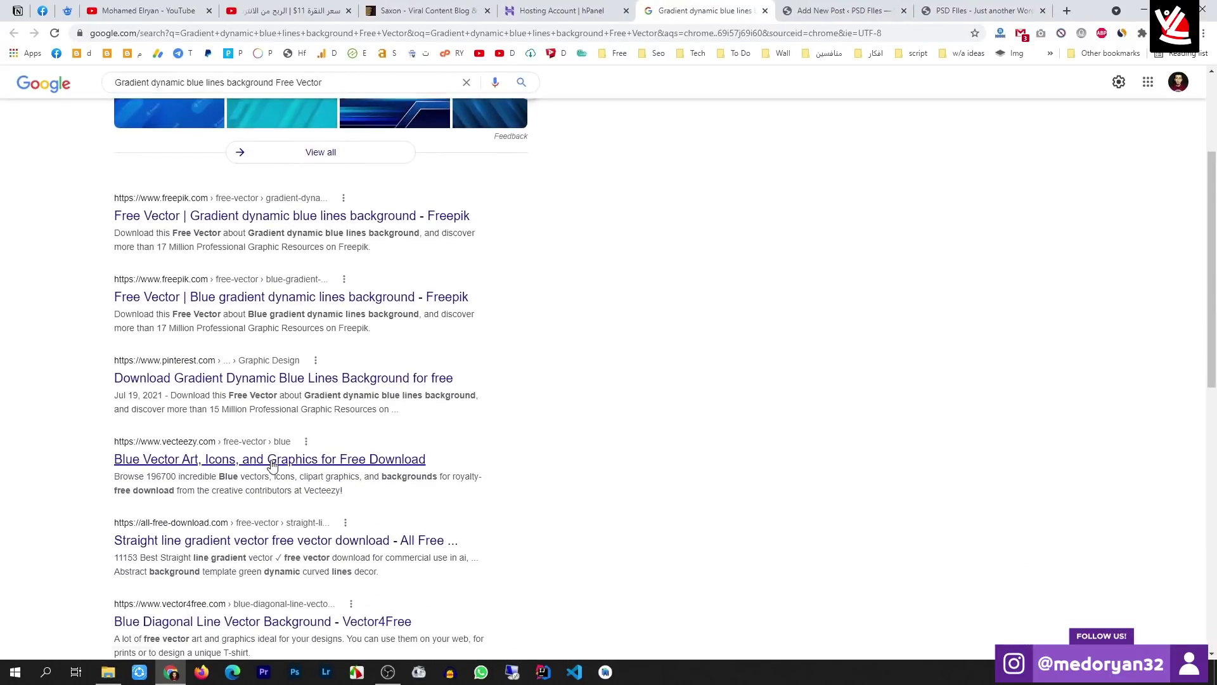
right_click(284, 459)
left_click(304, 470)
scroll(628, 470, "down", 4)
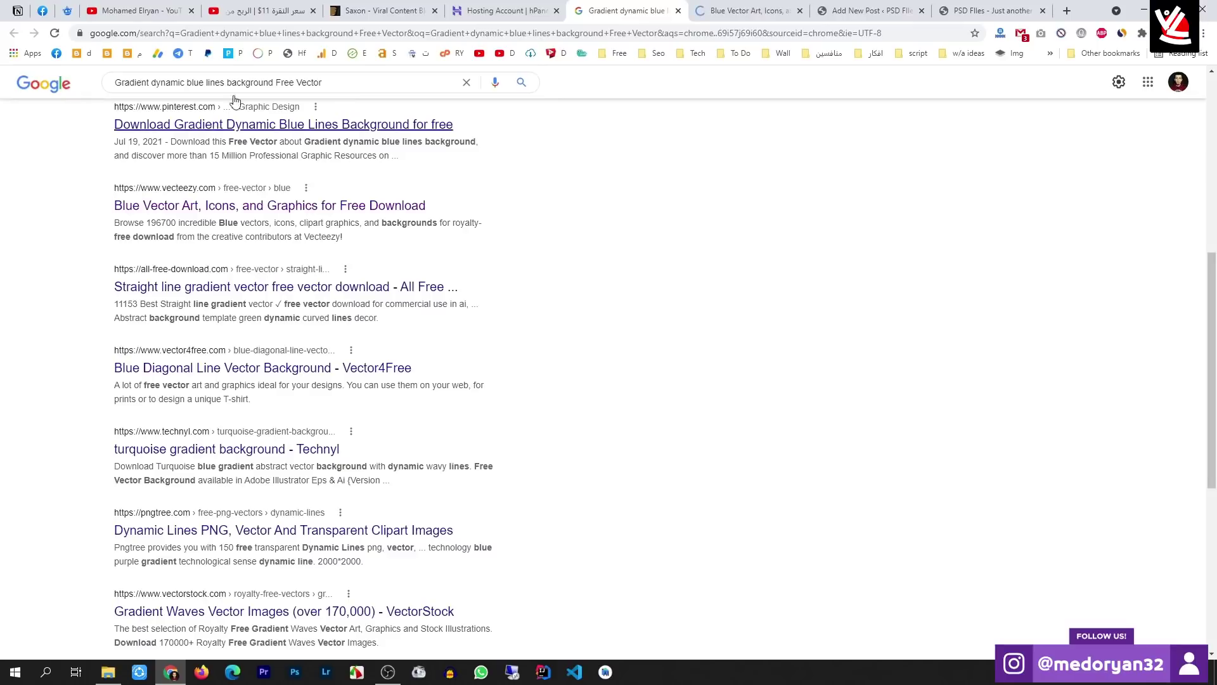
Load mockupworld.co/all-mockups/ in place of the search results and close the Vecteezy page
left_click(193, 36)
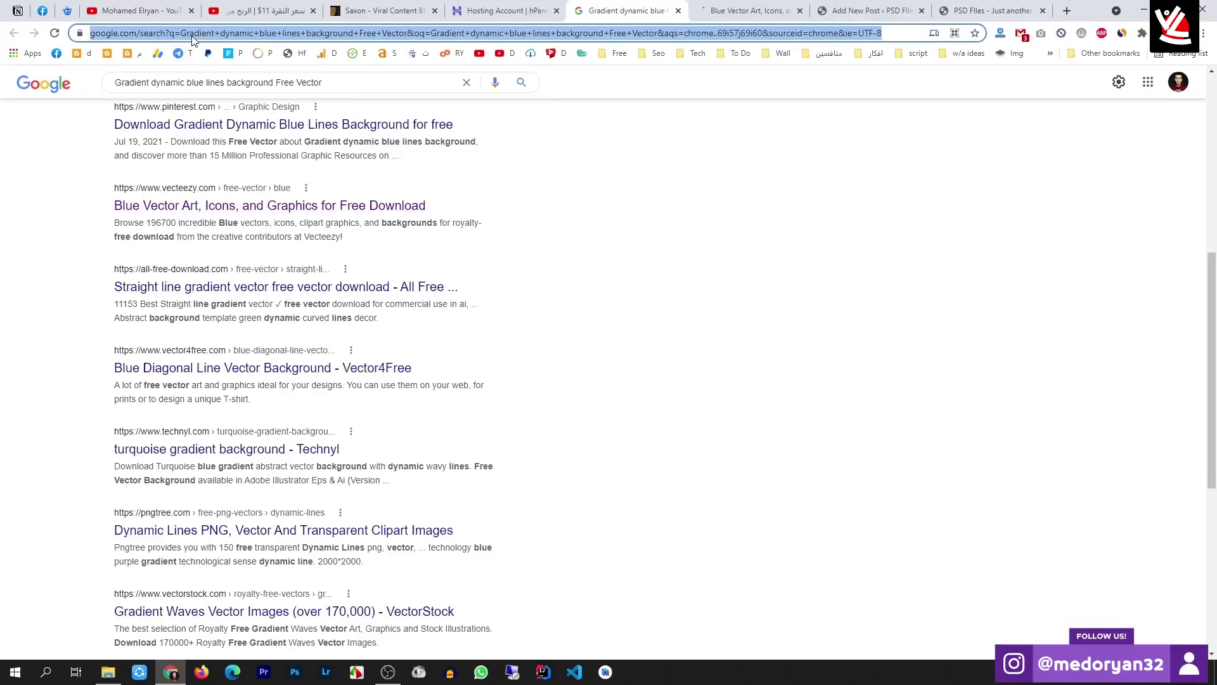
type("mockupworld.co/all-mockups/")
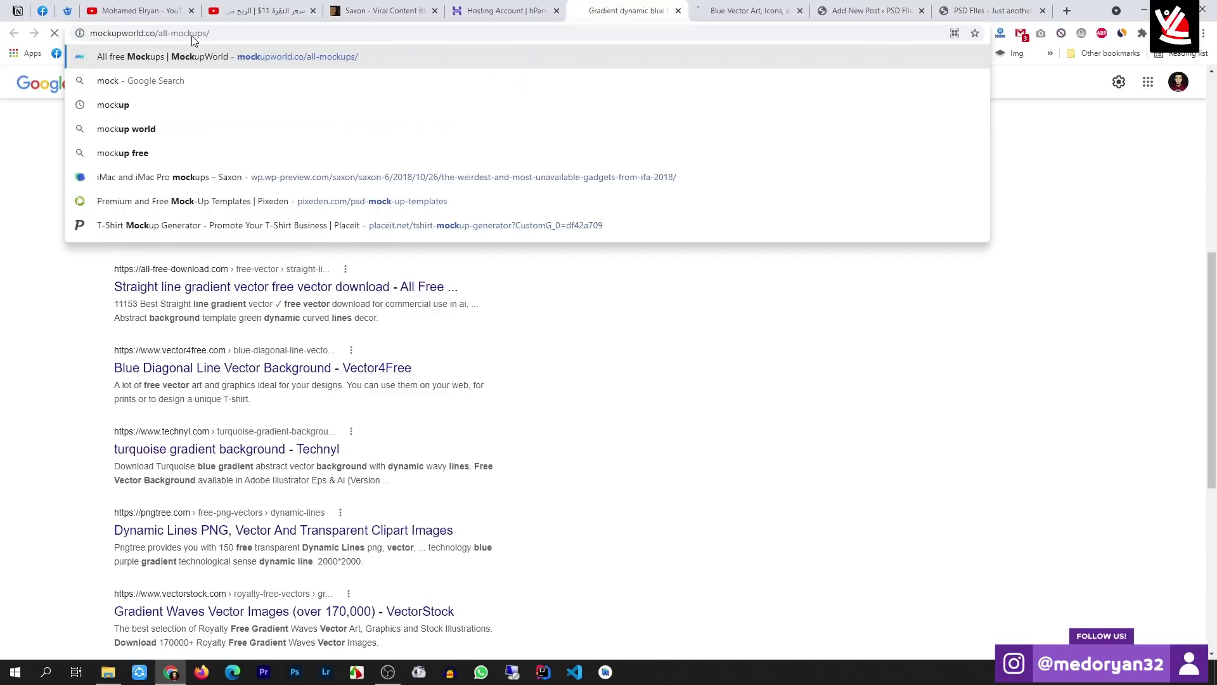
key("Return")
left_click(769, 5)
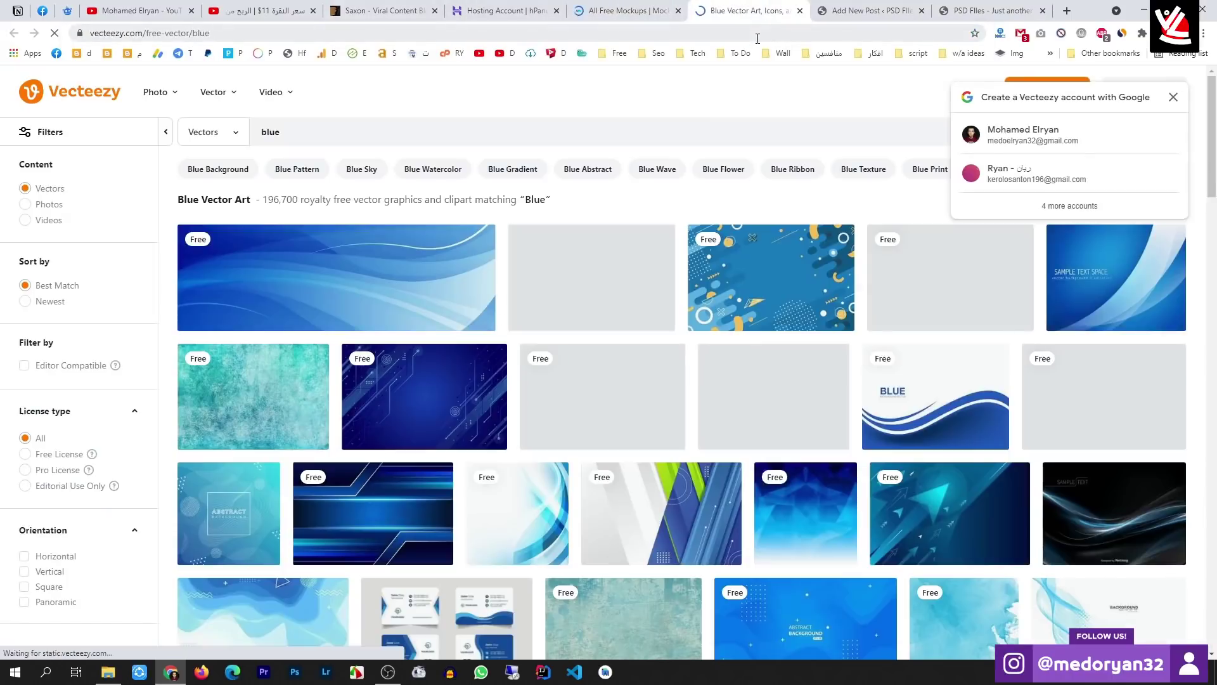
key("ctrl+w")
left_click(666, 6)
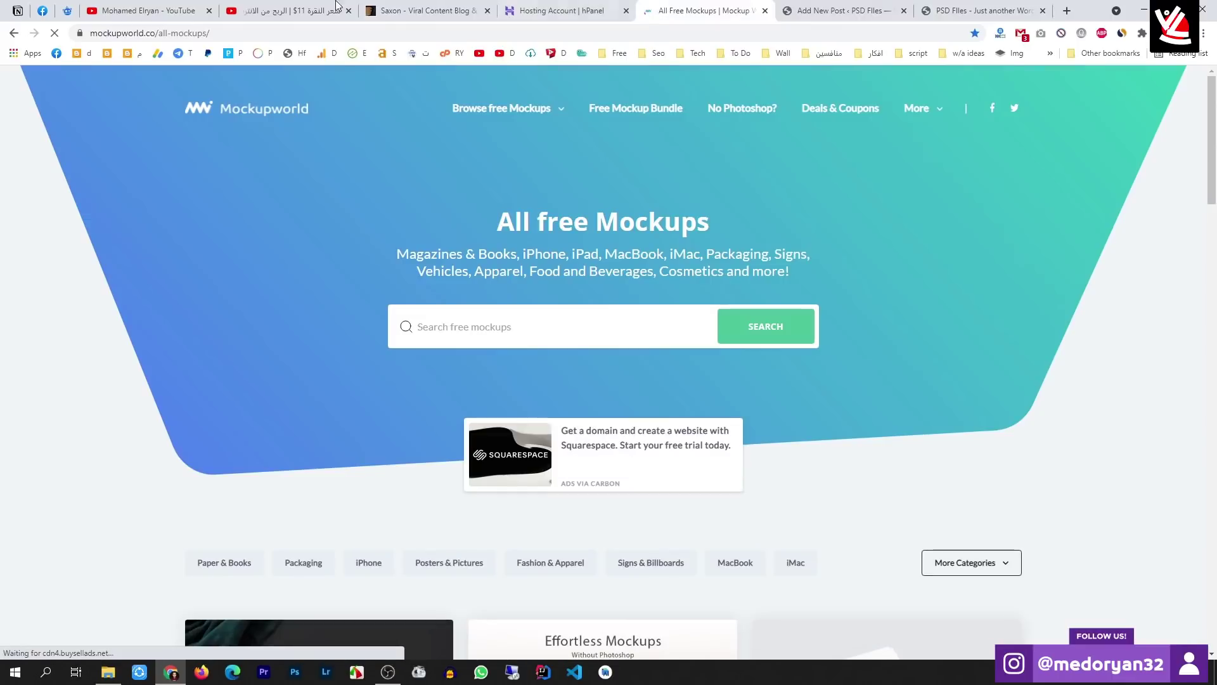
Glance at the YouTube video about mockups, and open the Duct Tape Roll Mockup details from the Mockupworld listing
key("ctrl+2")
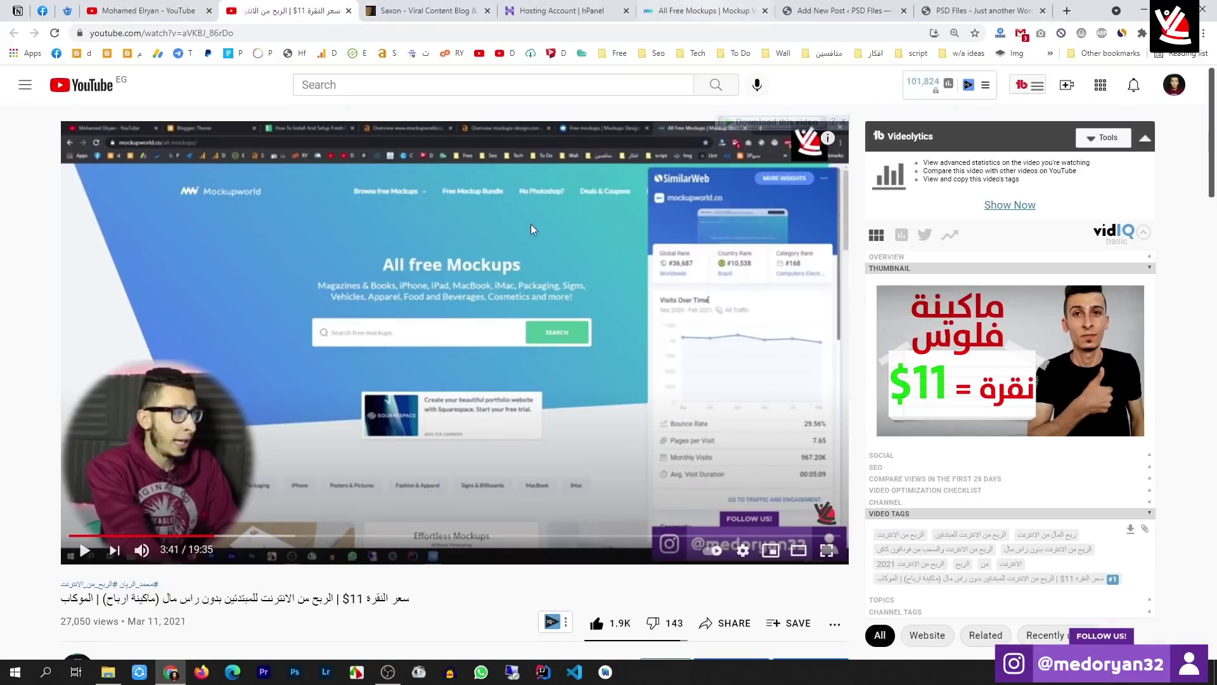
left_click(731, 7)
scroll(379, 395, "down", 9)
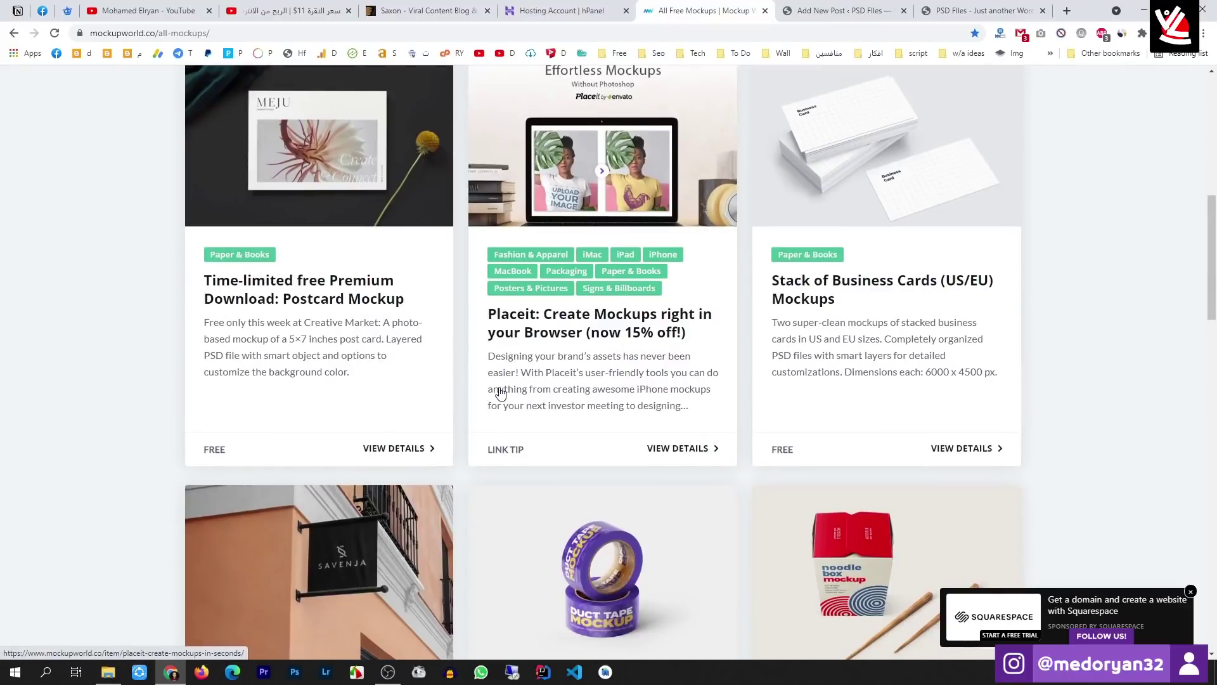
scroll(500, 393, "down", 7)
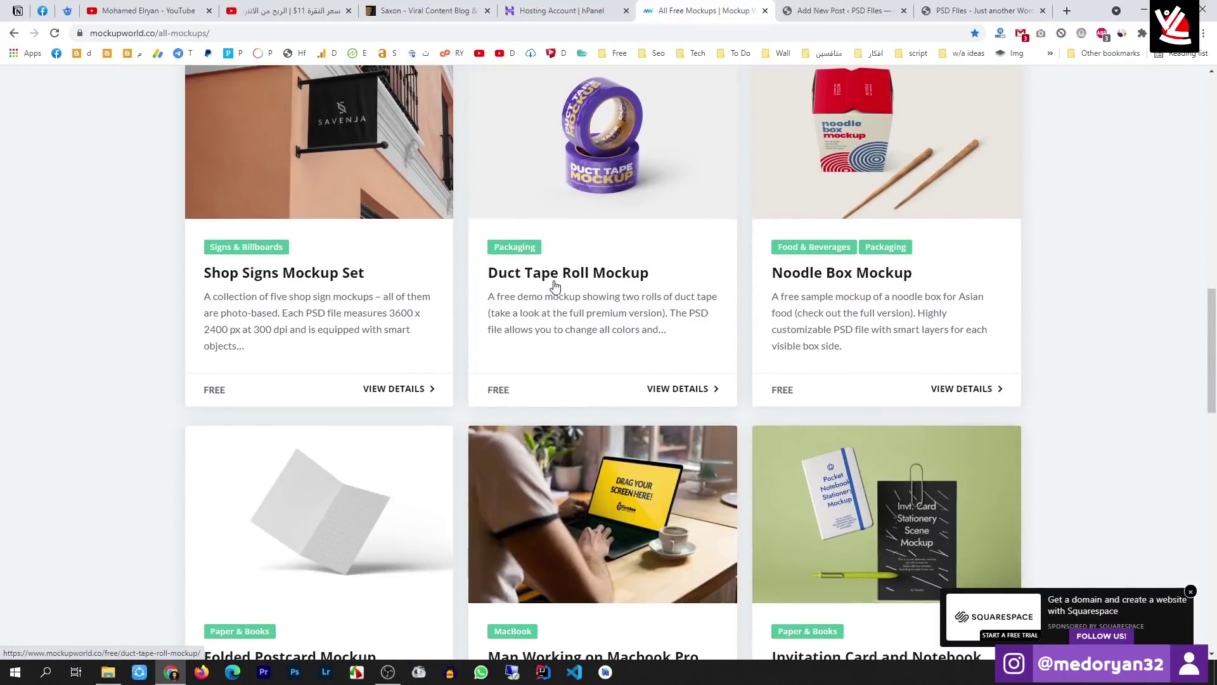
left_click(559, 273)
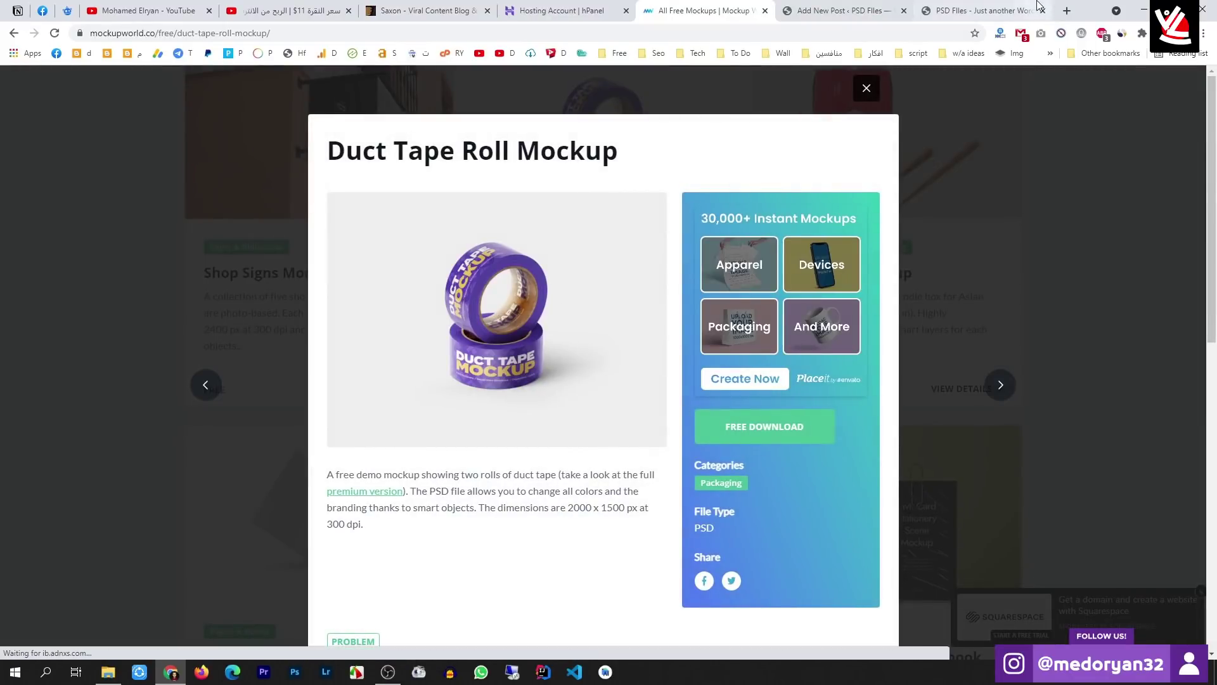
Check the site's front page, and copy the mockup's title "Duct Tape Roll Mockup" into the new post as its title
key("ctrl+9")
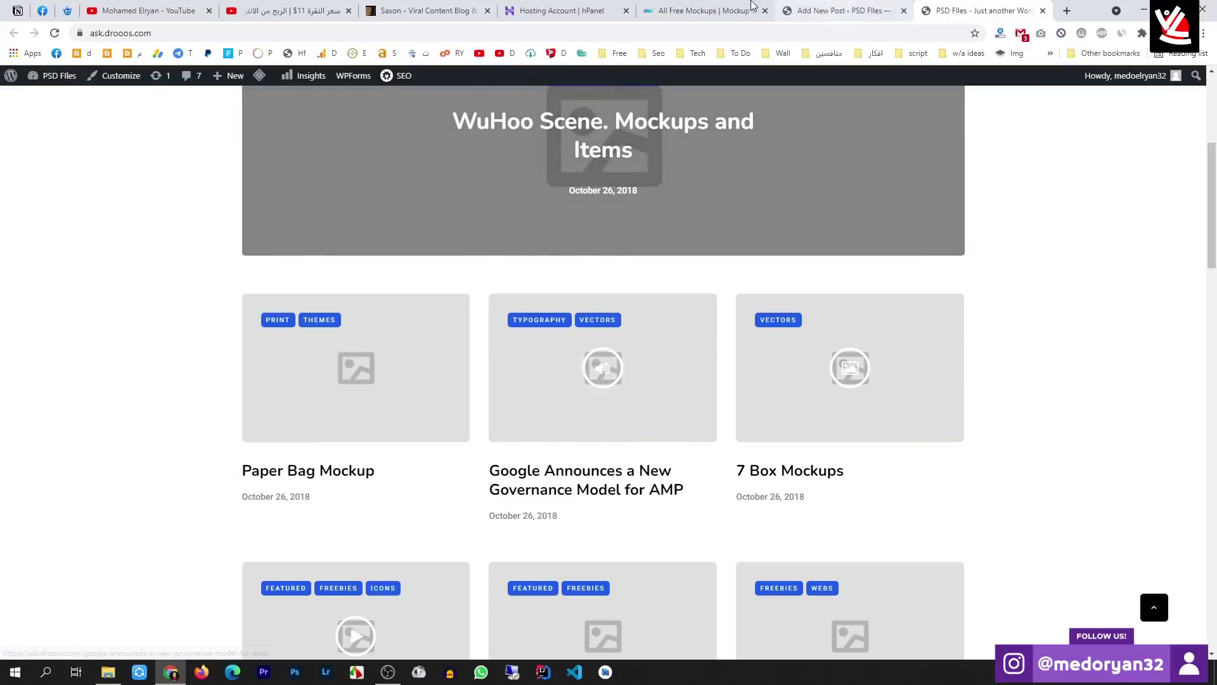
key("ctrl+8")
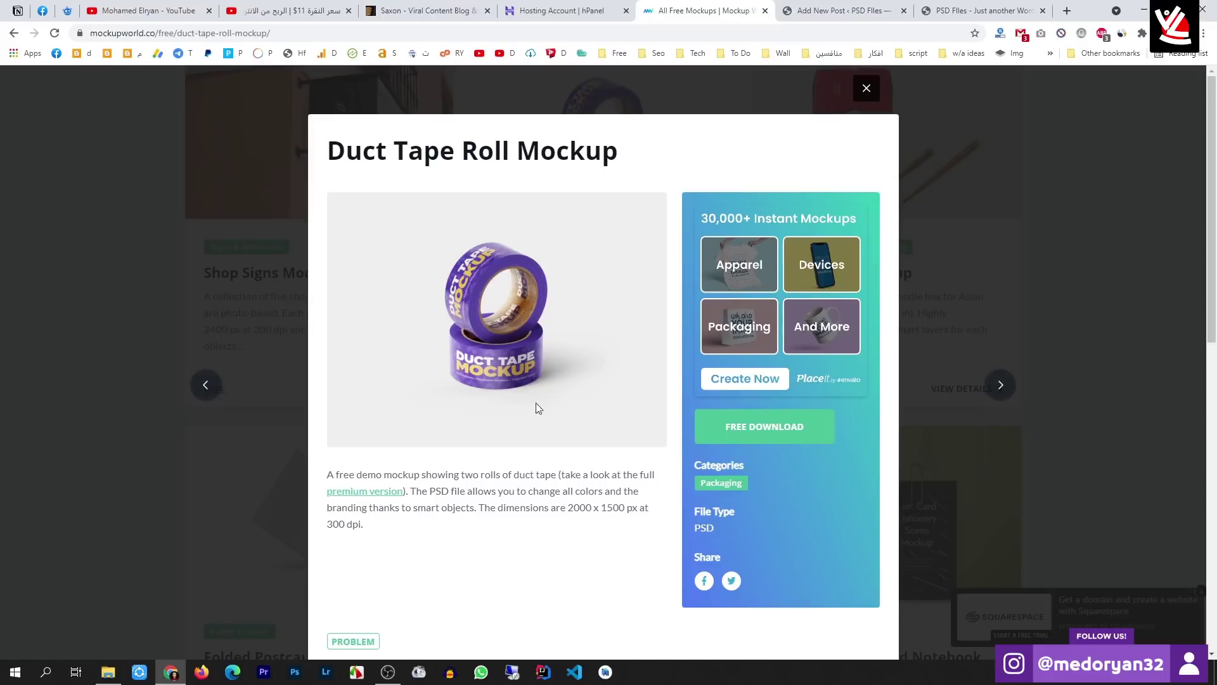
left_click_drag(329, 150, 620, 153)
right_click(600, 153)
left_click(640, 161)
left_click(843, 11)
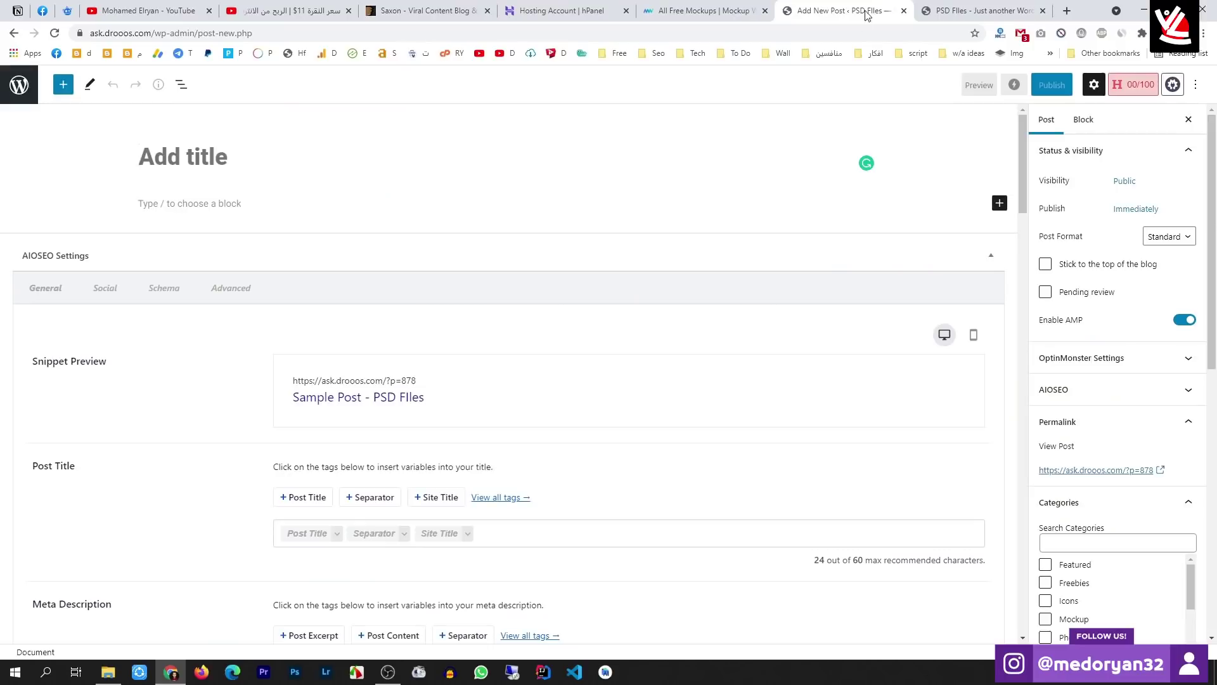
key("ctrl+v")
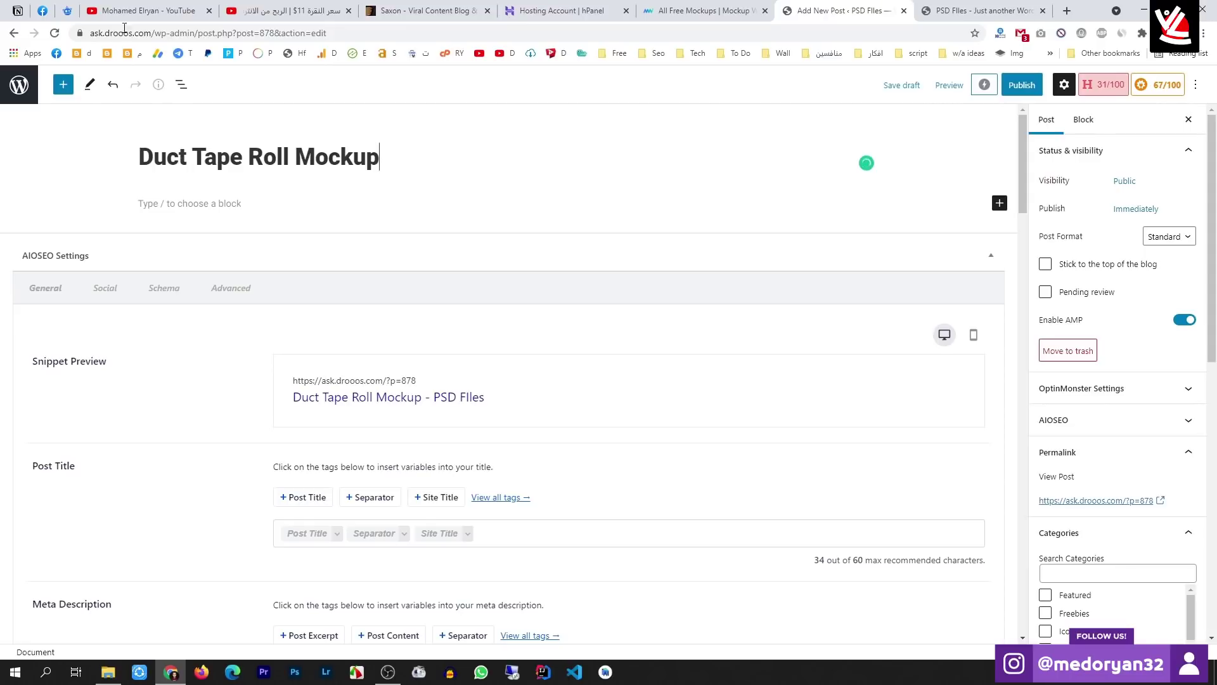
Look over Freepik's popular free PSD listing, and return to the Duct Tape Roll Mockup page on Mockupworld
left_click(68, 11)
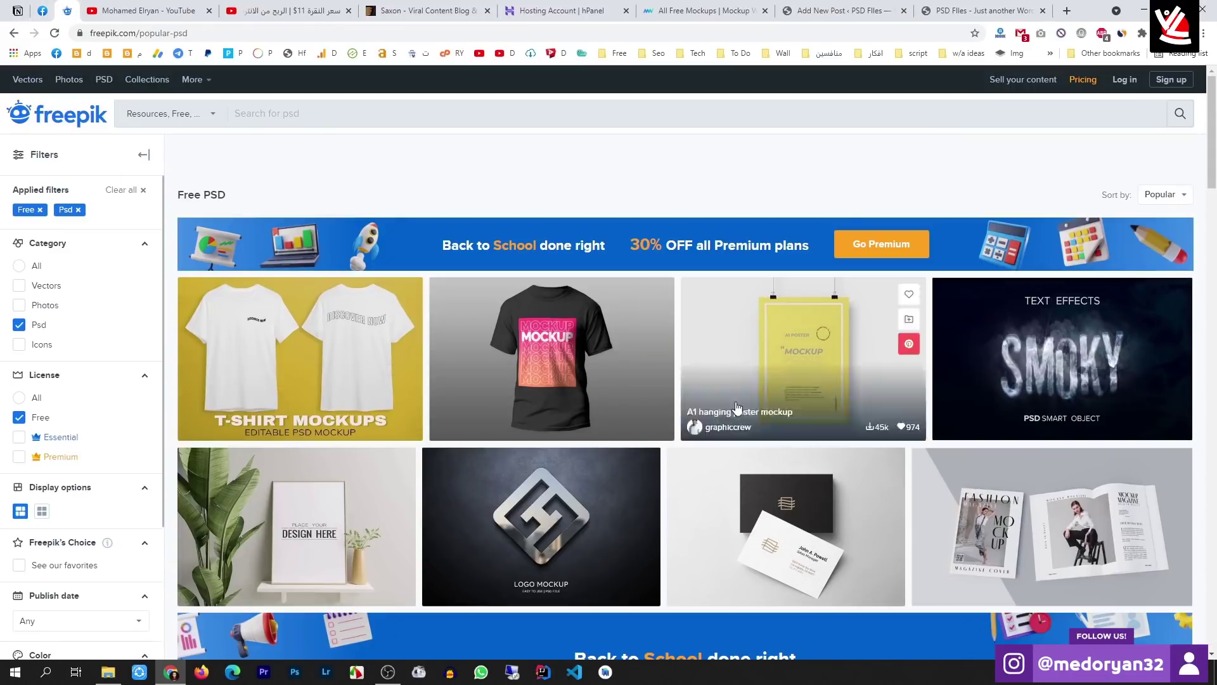
mouse_move(909, 531)
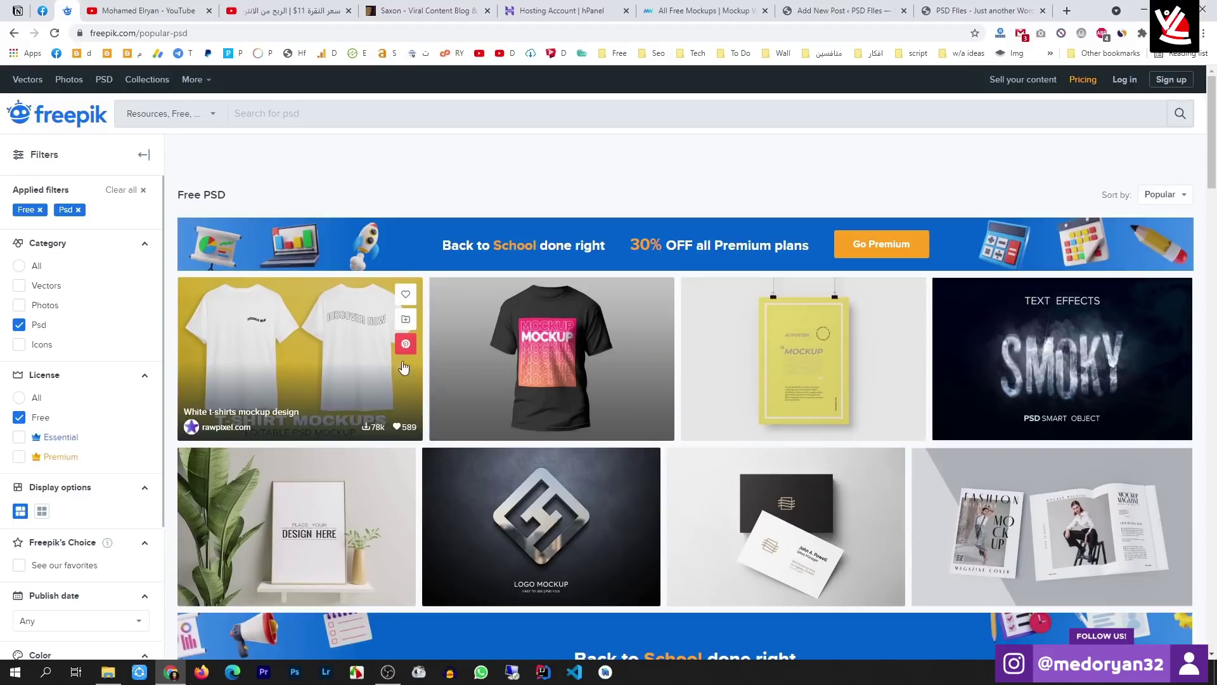
mouse_move(322, 352)
left_click(837, 10)
key("ctrl+shift+Tab")
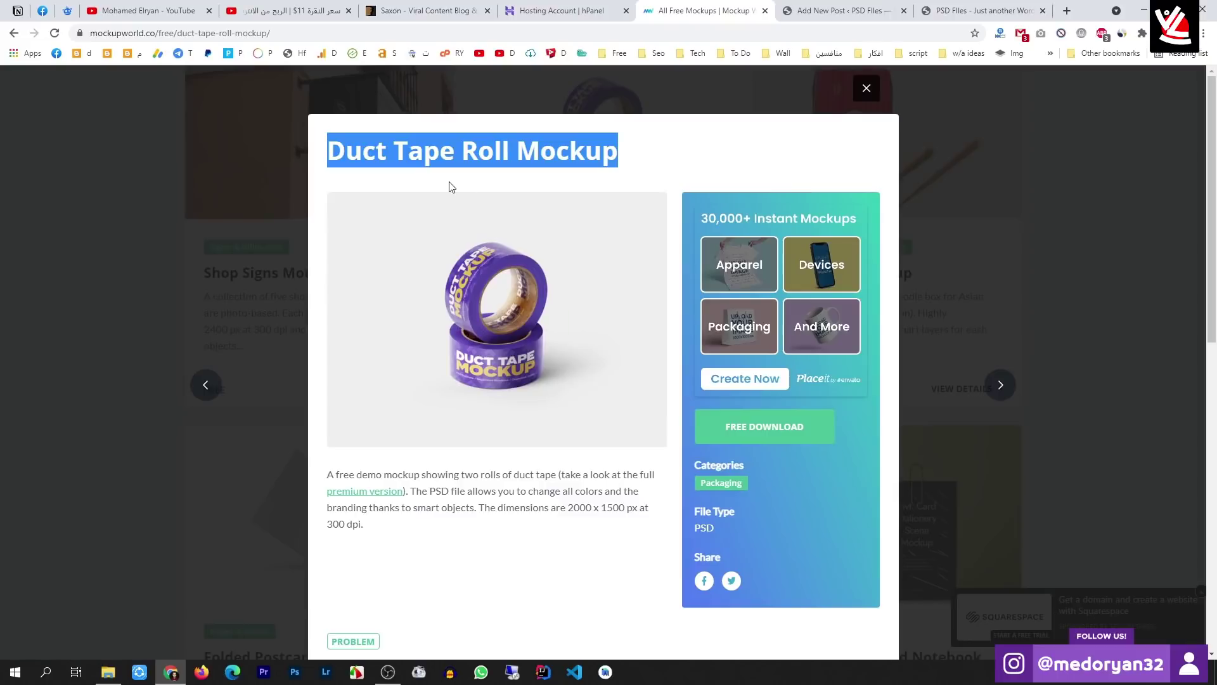
Save the Duct Tape Roll Mockup preview image to the Desktop as a JPEG under its suggested file name
left_click(584, 151)
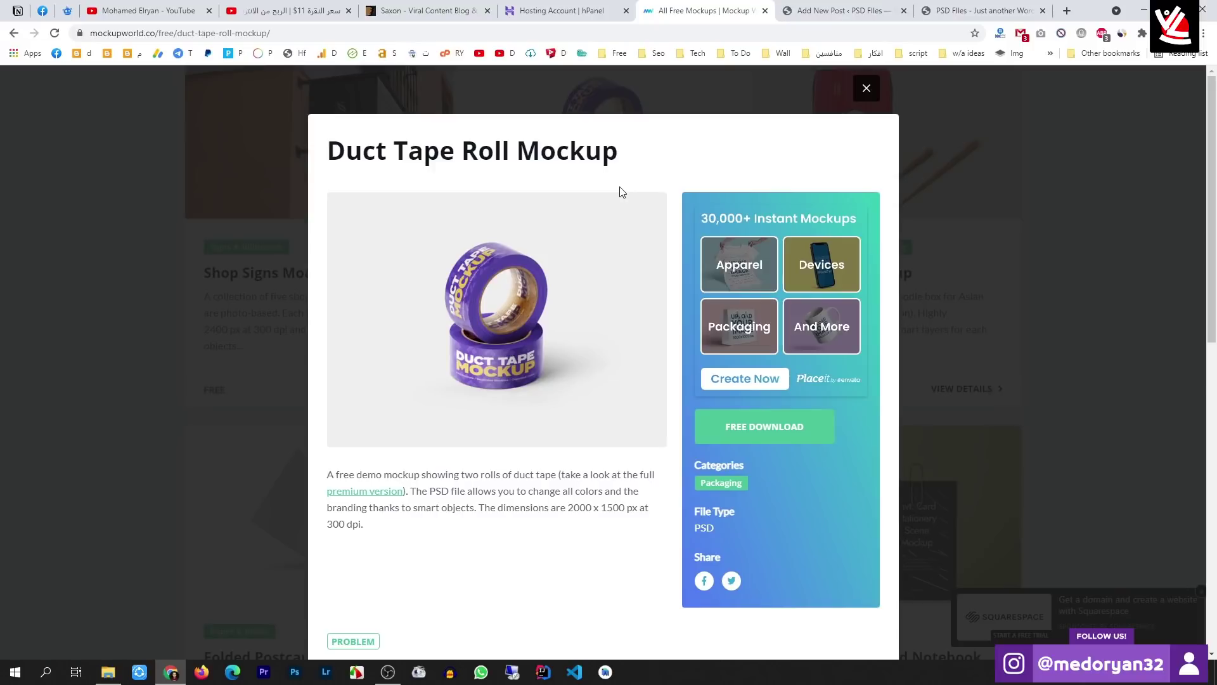
right_click(509, 324)
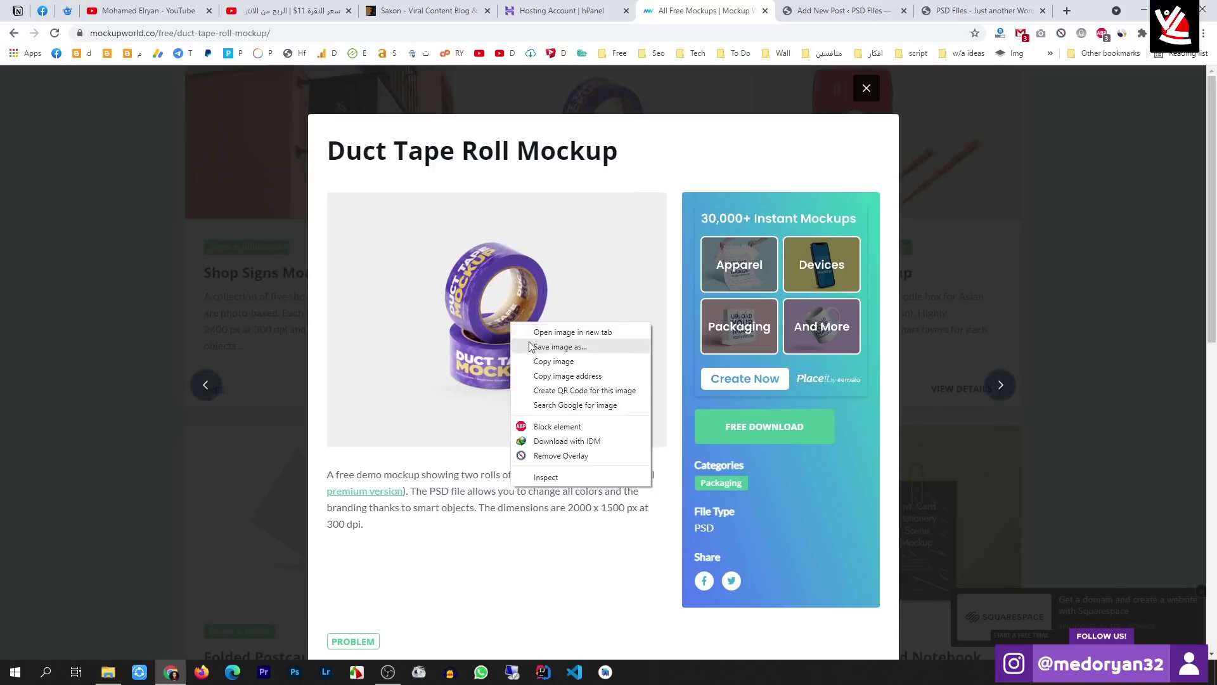
left_click(538, 346)
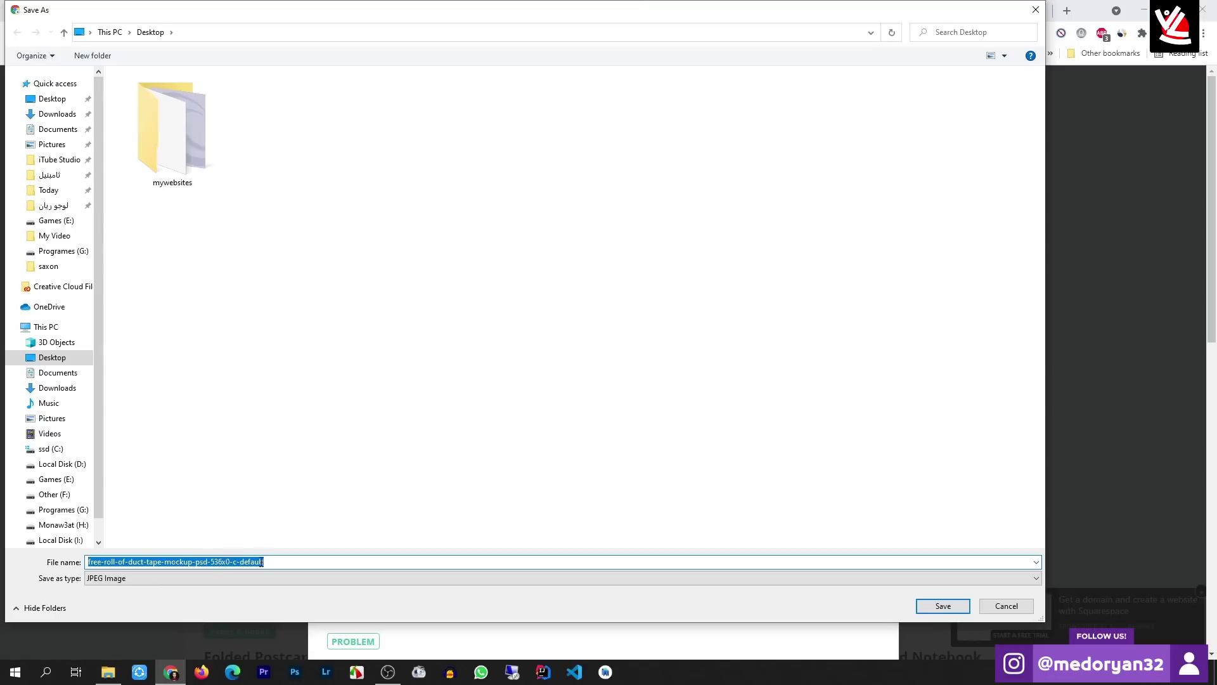
left_click(937, 609)
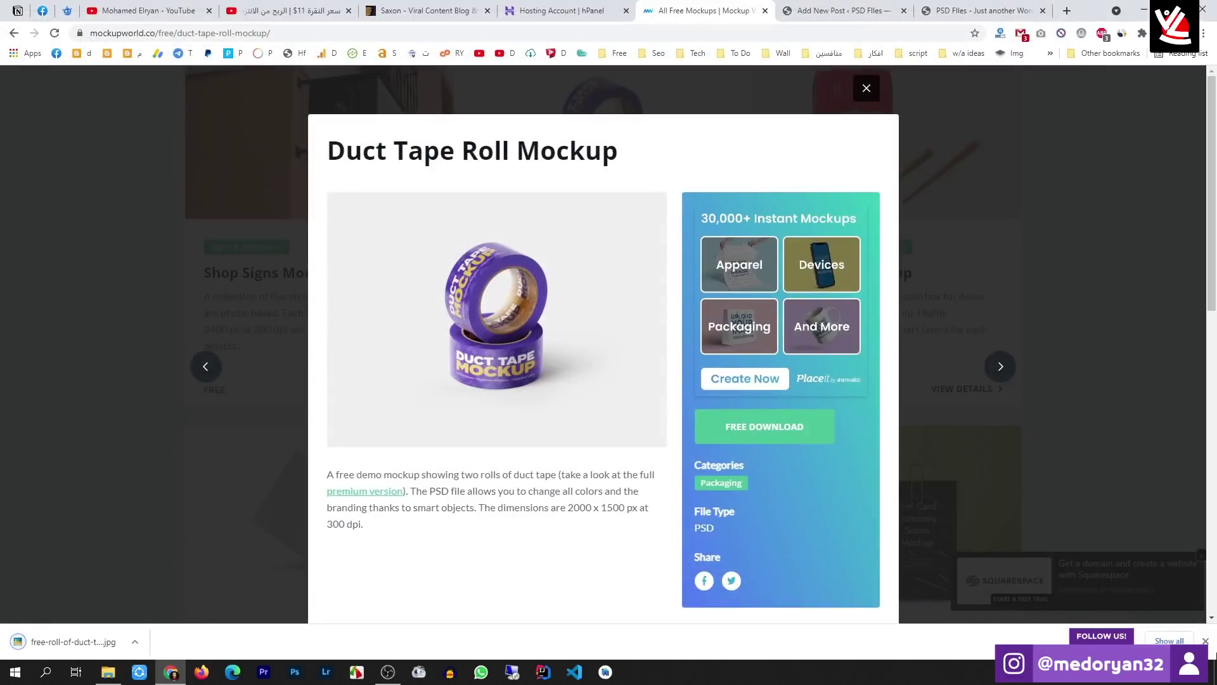
left_click(1205, 641)
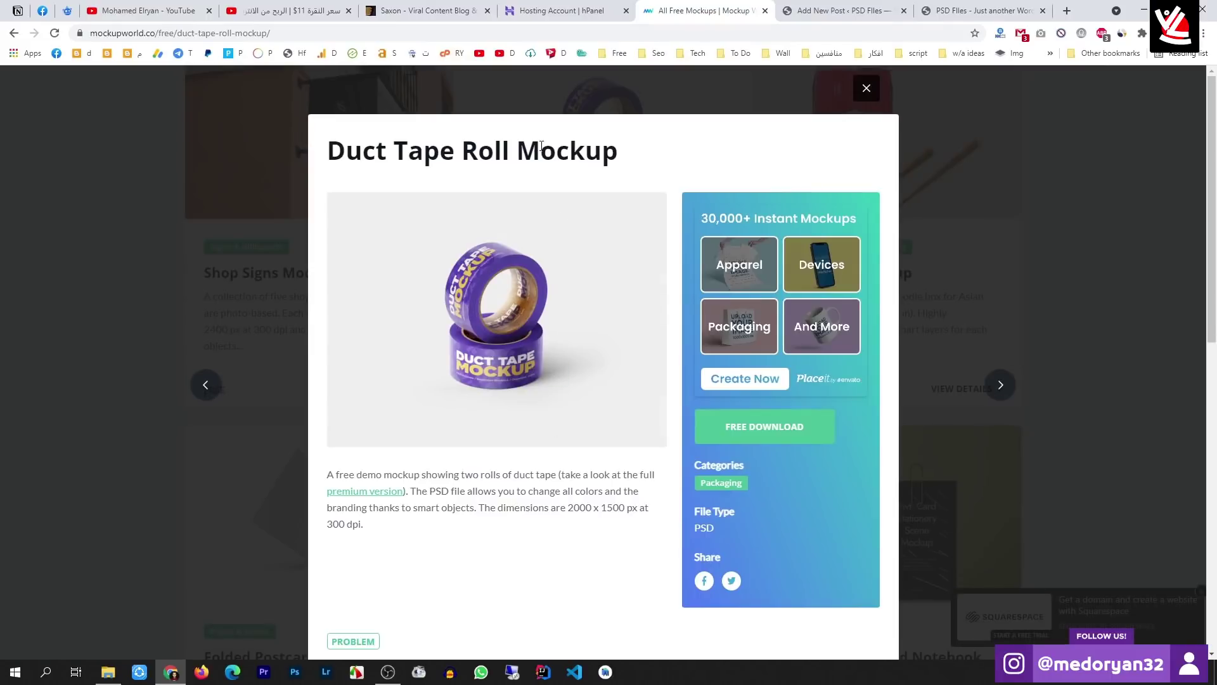
Copy the duct tape mockup's description paragraph from the Mockupworld page as plain text without its link
key("ctrl+Tab")
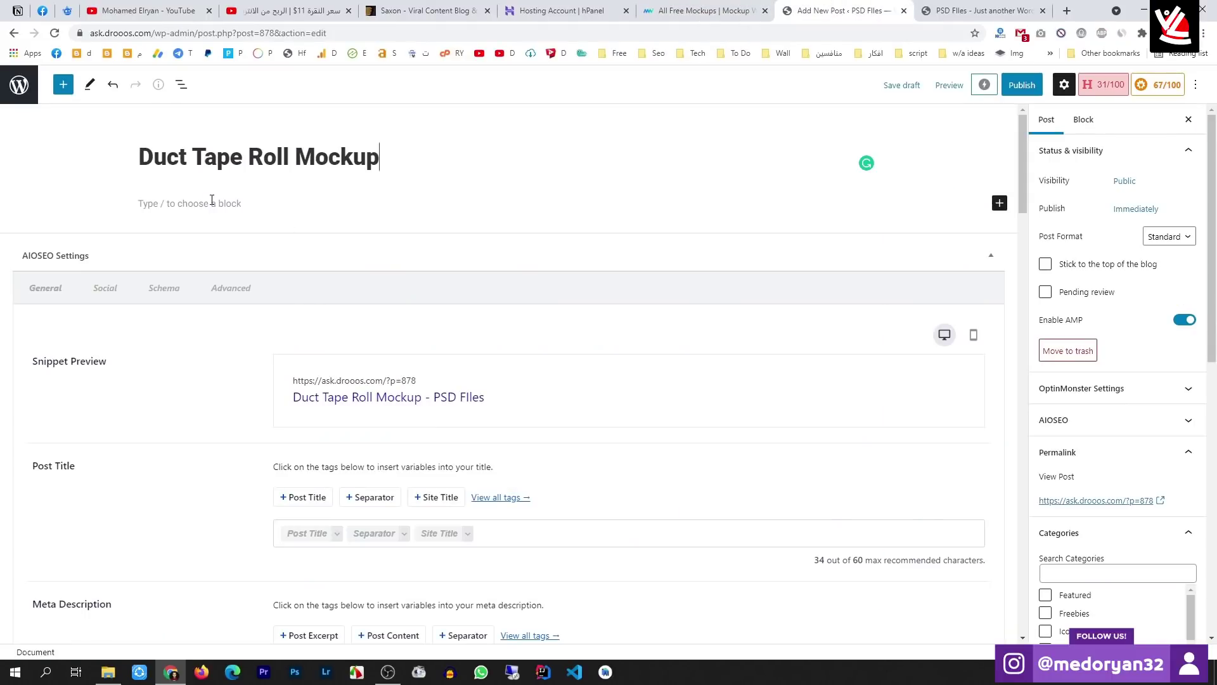
left_click(704, 11)
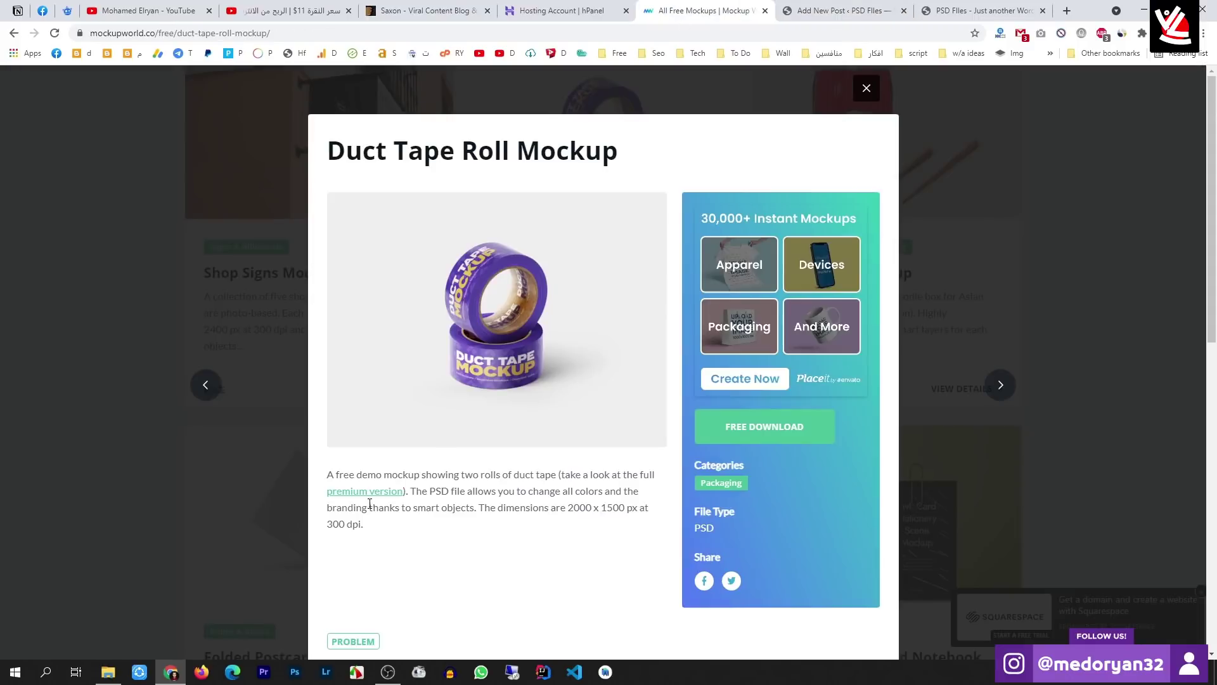
left_click_drag(367, 529, 323, 480)
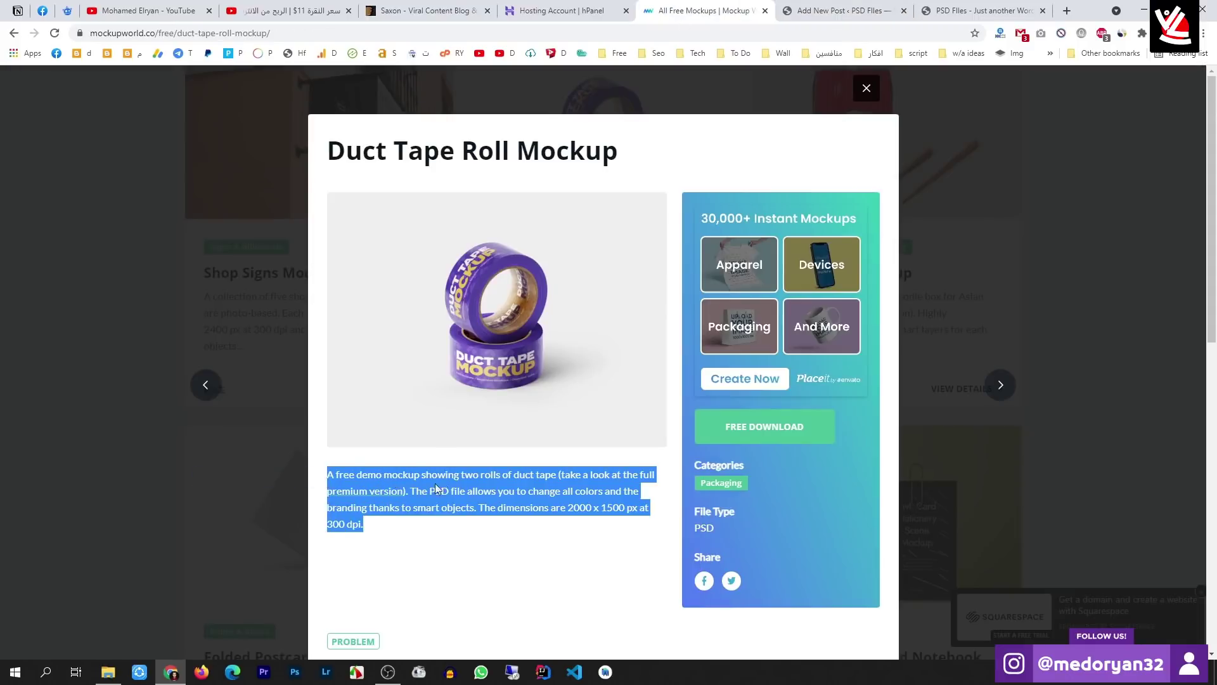
left_click(417, 33)
key("ctrl+v")
key("ctrl+a")
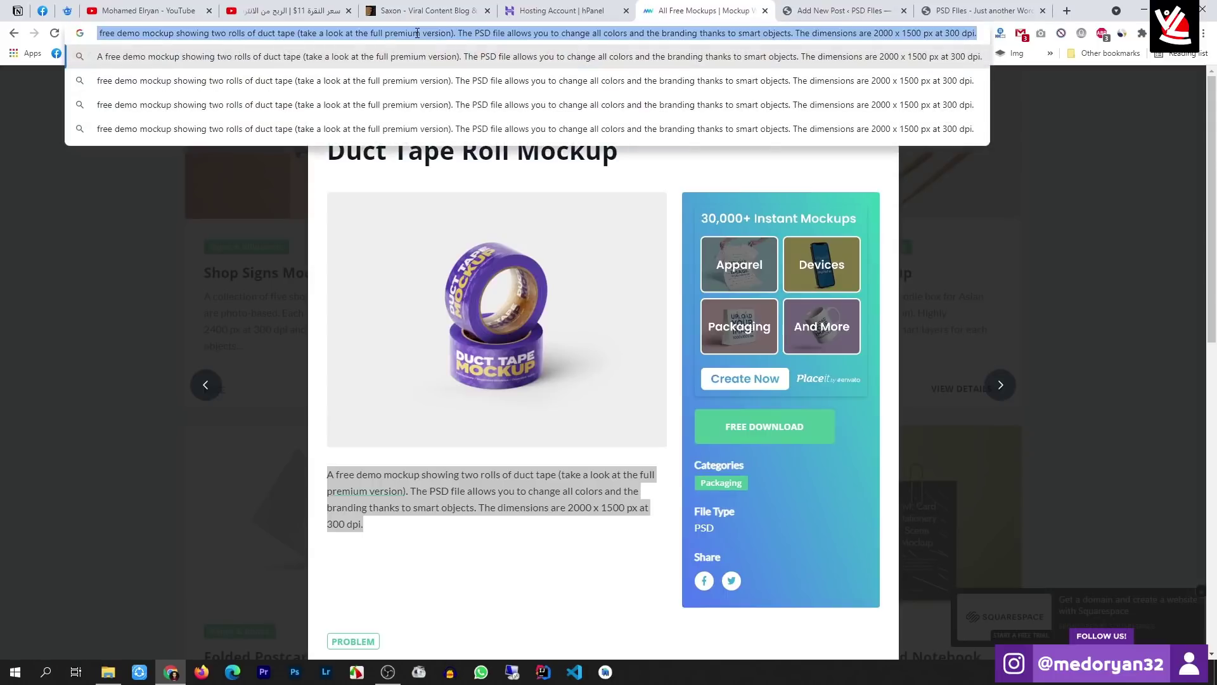
key("ctrl+x")
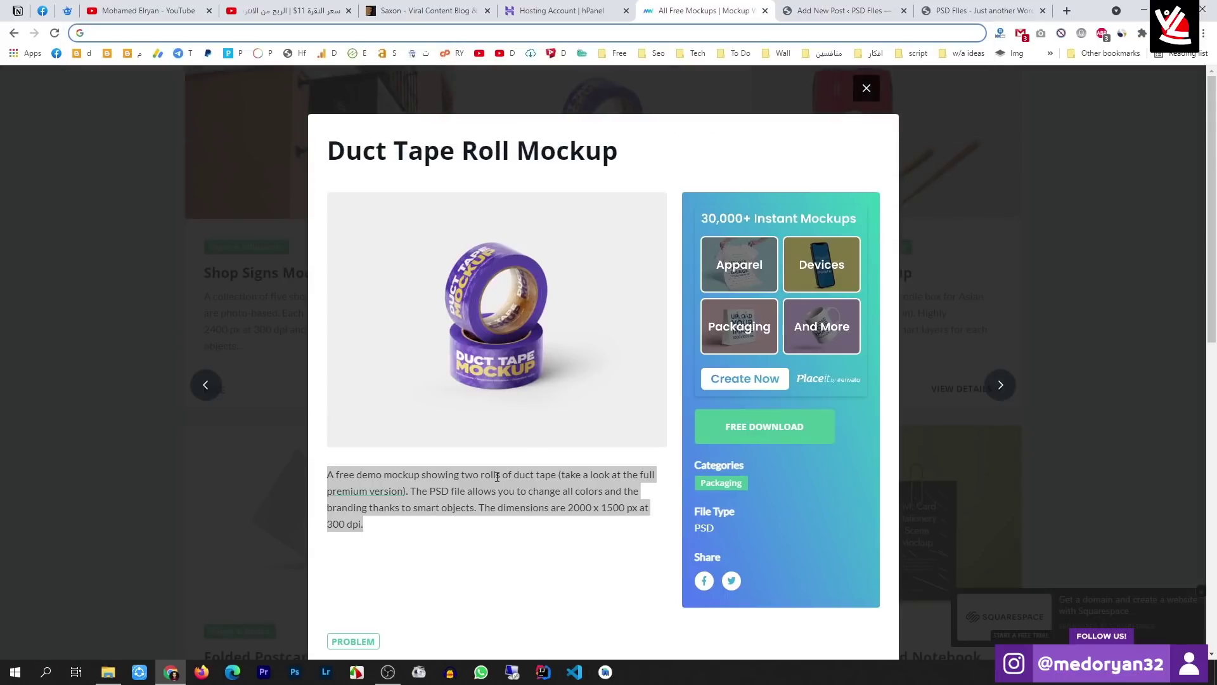
left_click(529, 494)
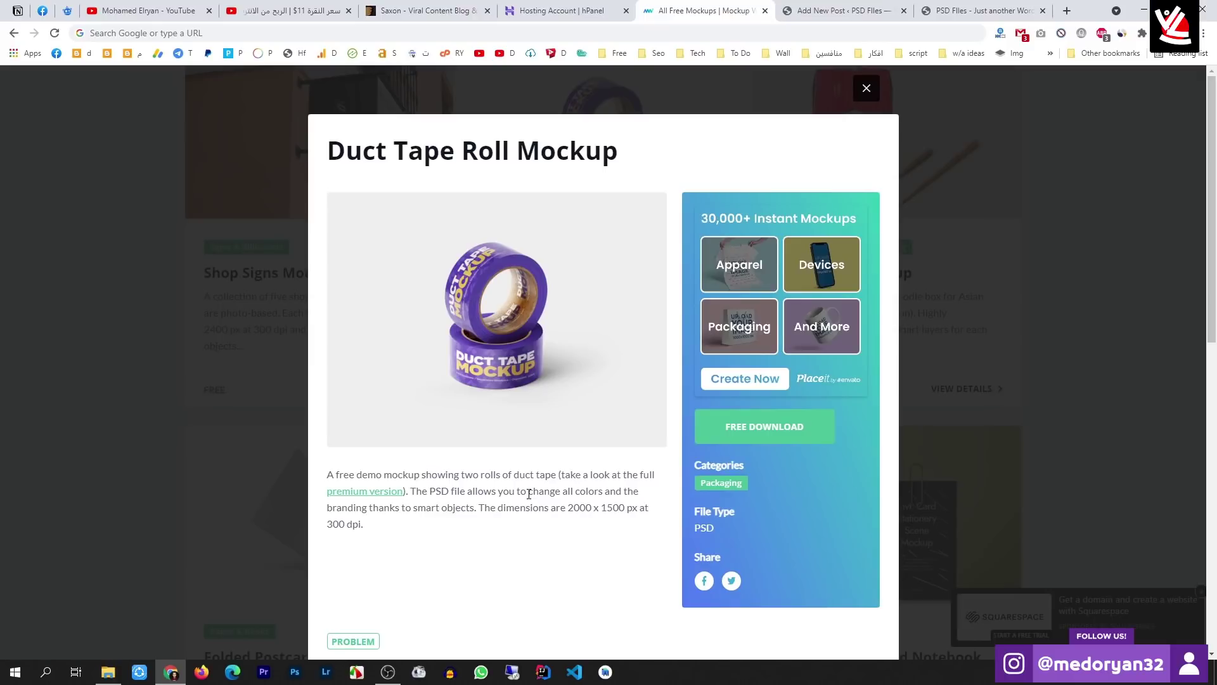
Collapse all the settings sections below the new post's content, from AIOSEO Settings through Suggested posts for "Worth reading" block
left_click(831, 10)
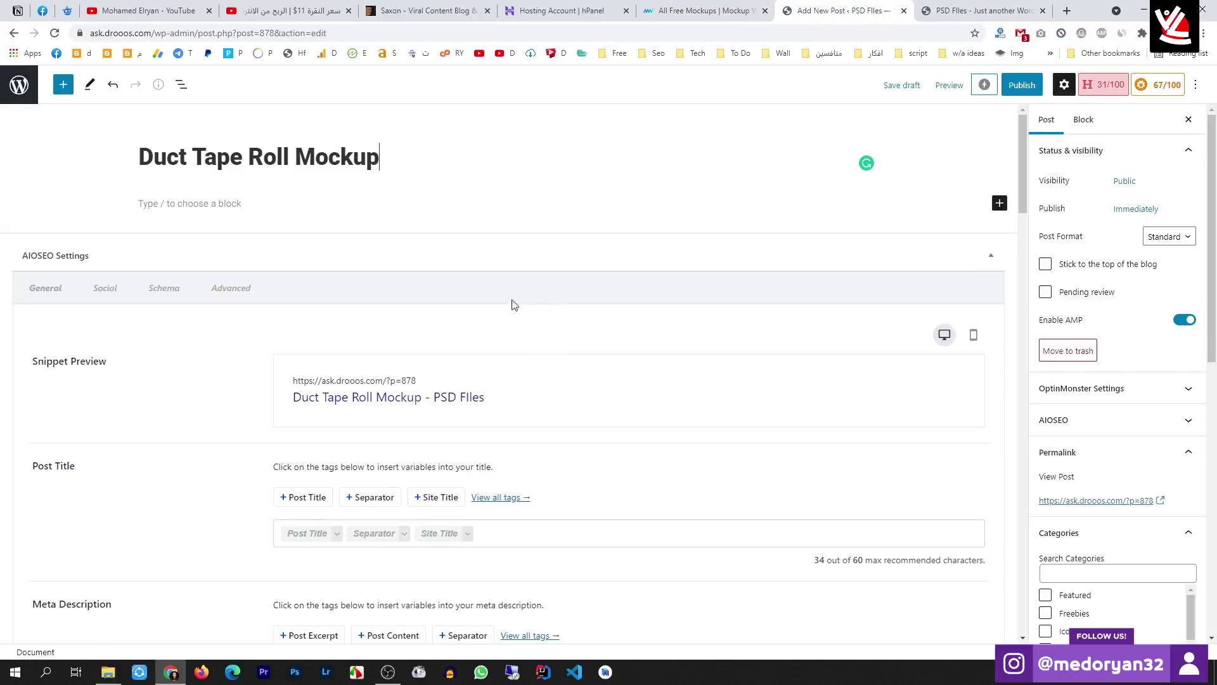
left_click(197, 201)
left_click(1001, 255)
left_click(1001, 292)
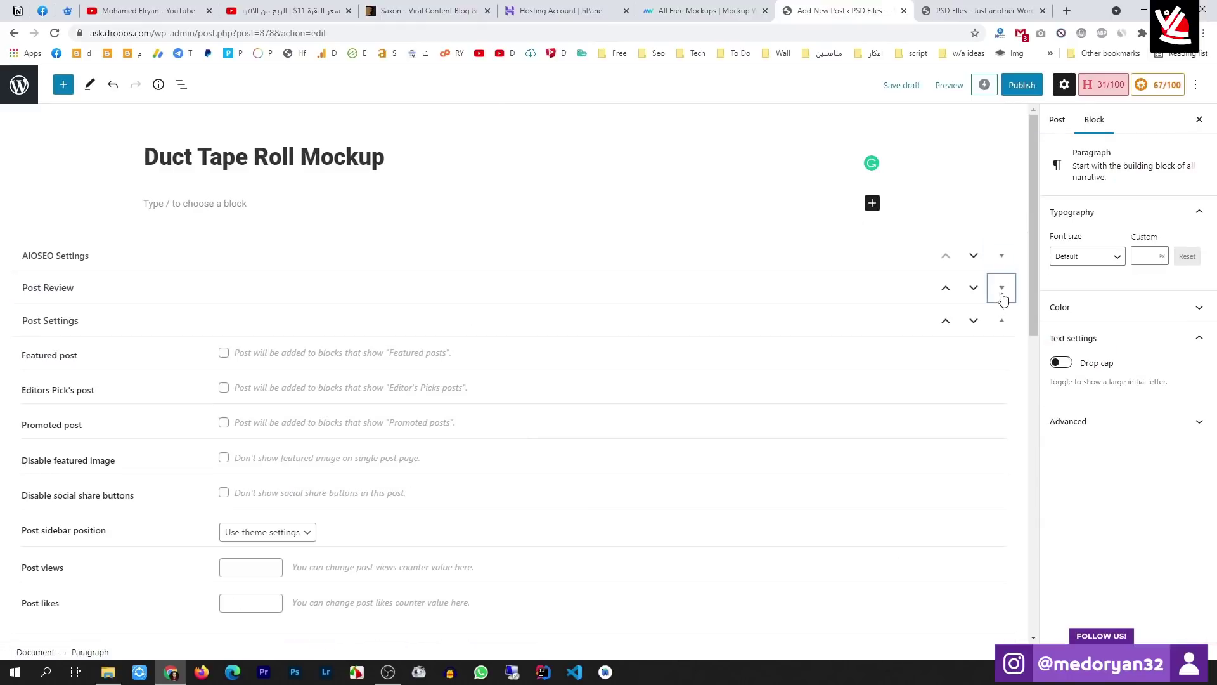
left_click(1002, 321)
left_click(1002, 353)
left_click(1001, 386)
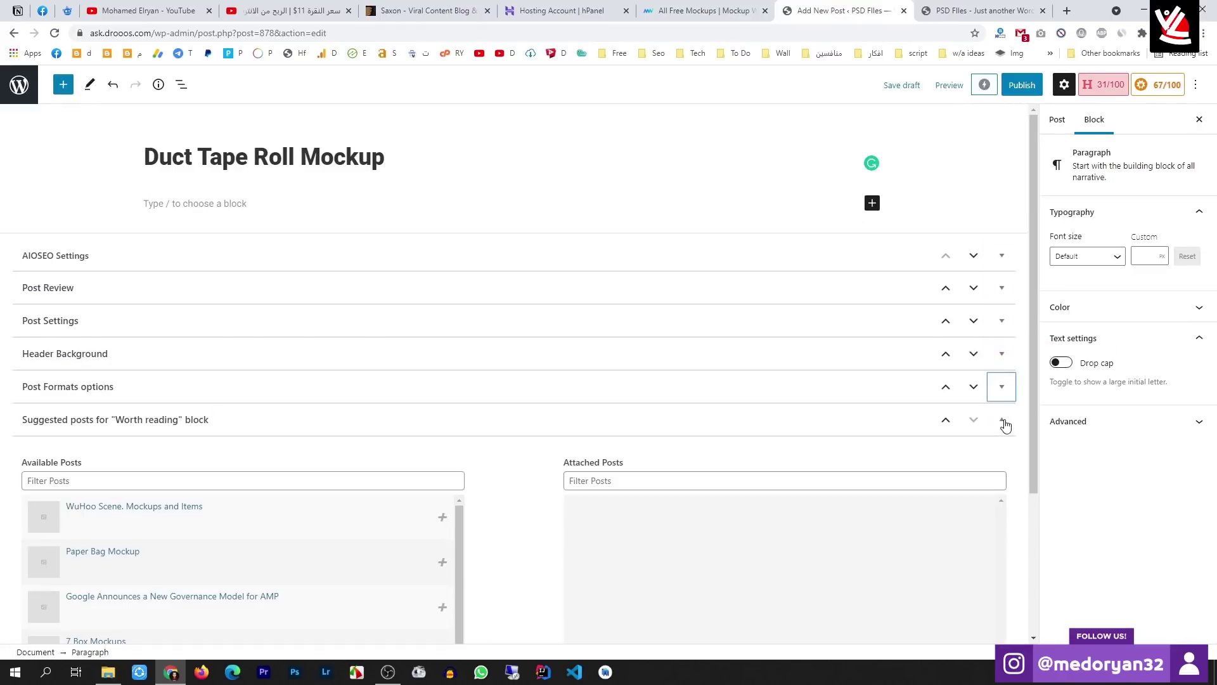
left_click(1003, 420)
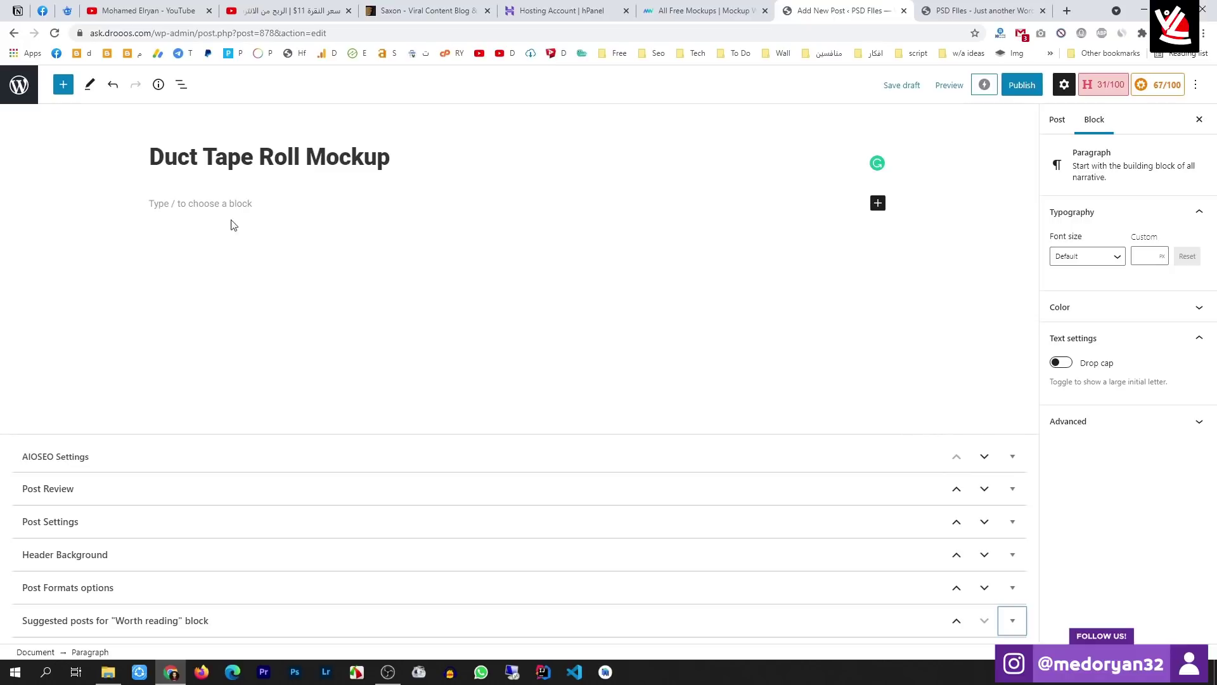
Paste the copied mockup description as a paragraph under the post title and start a new empty block below it
left_click(202, 205)
type("/")
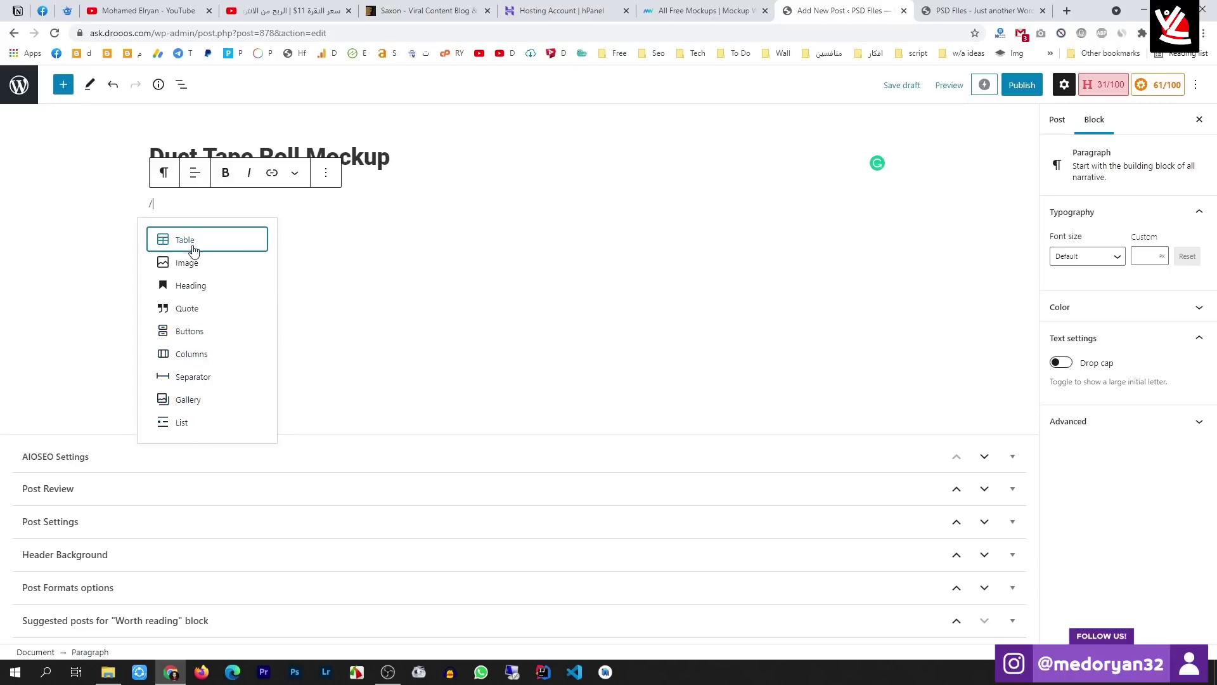
key("BackSpace")
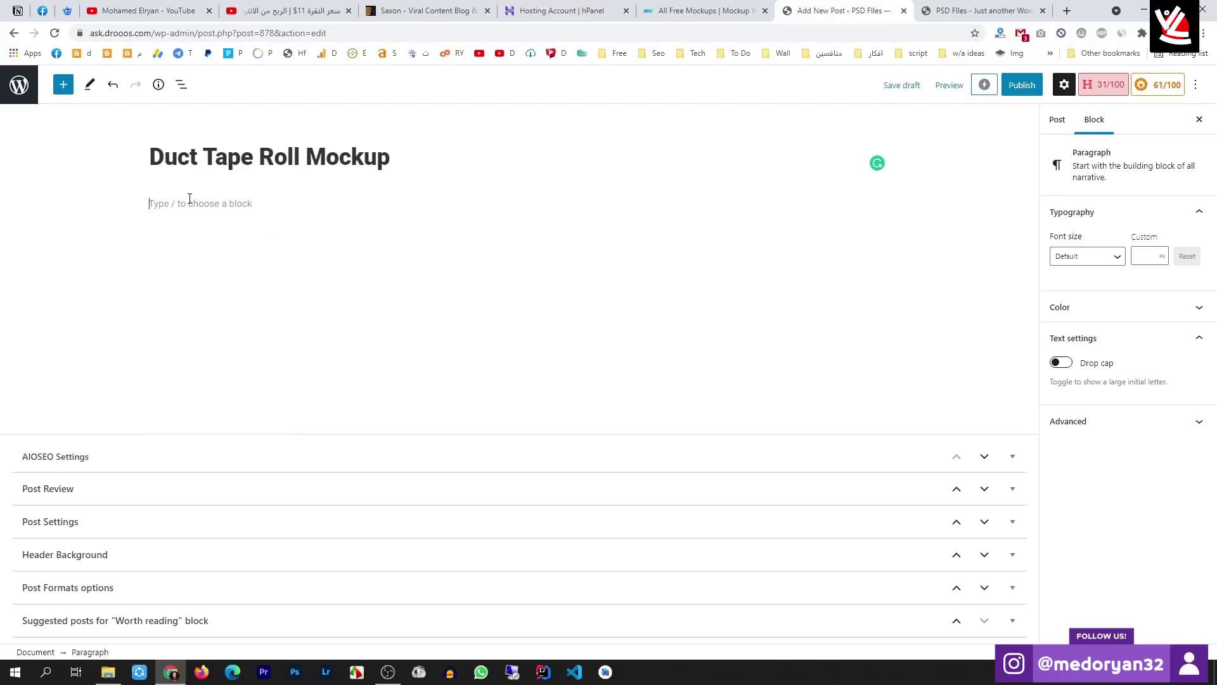
left_click(877, 203)
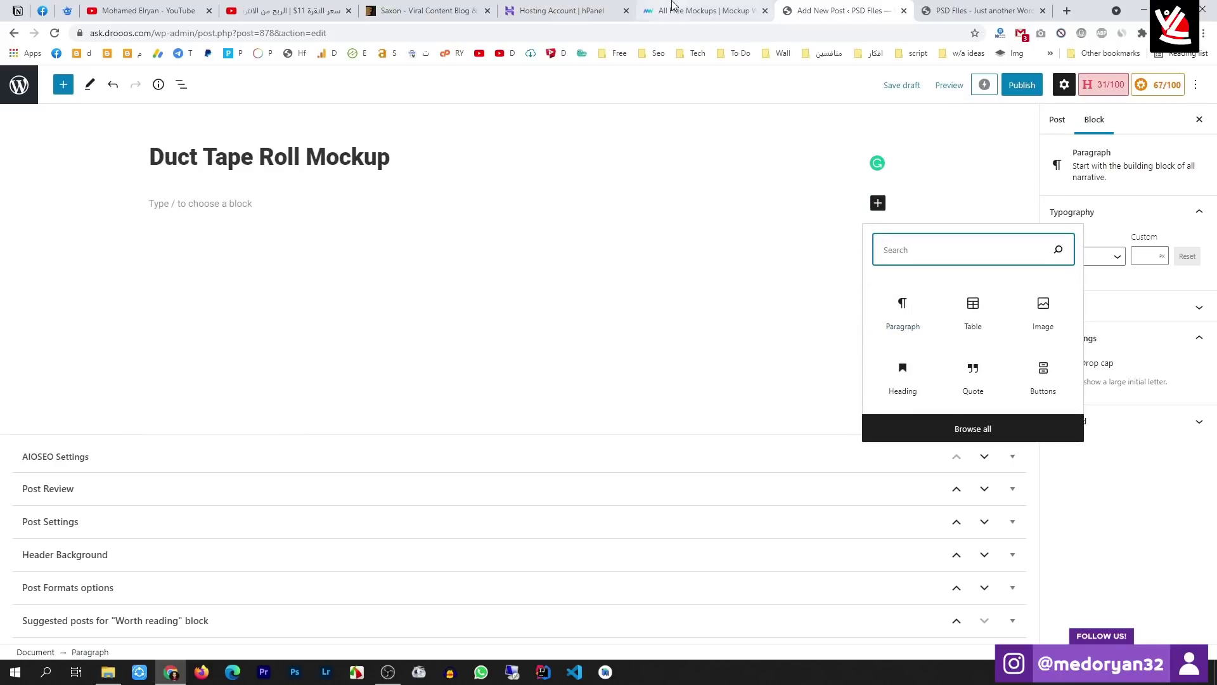
left_click(903, 317)
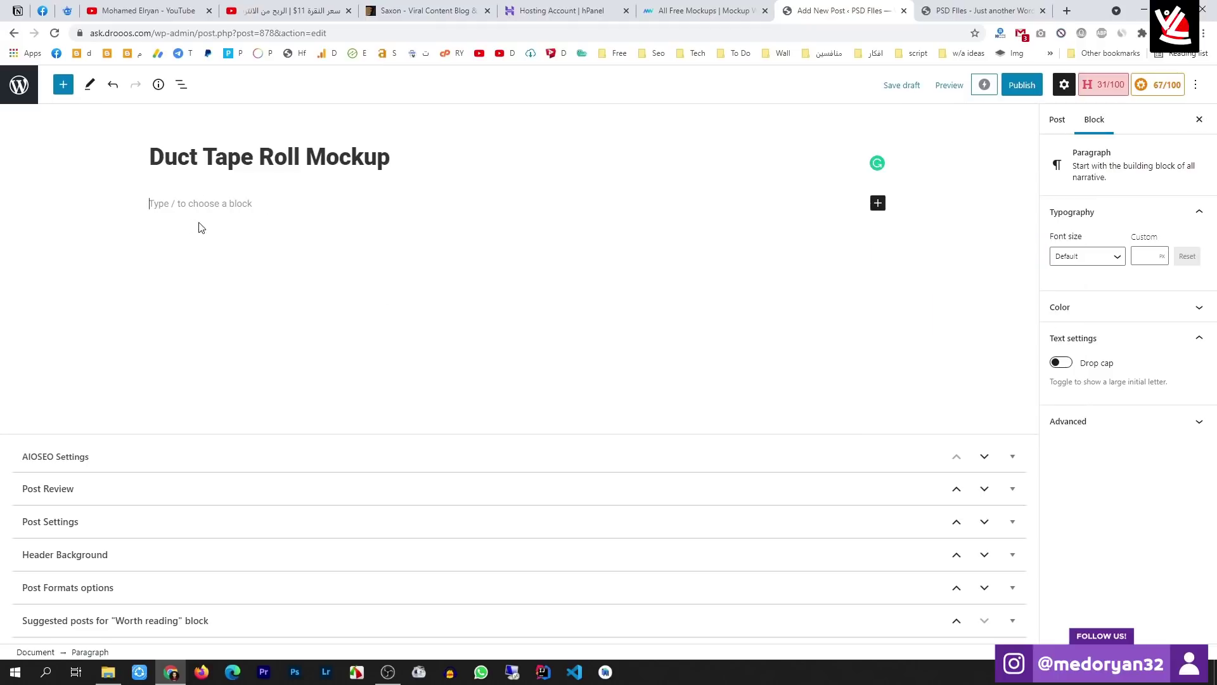
key("ctrl+v")
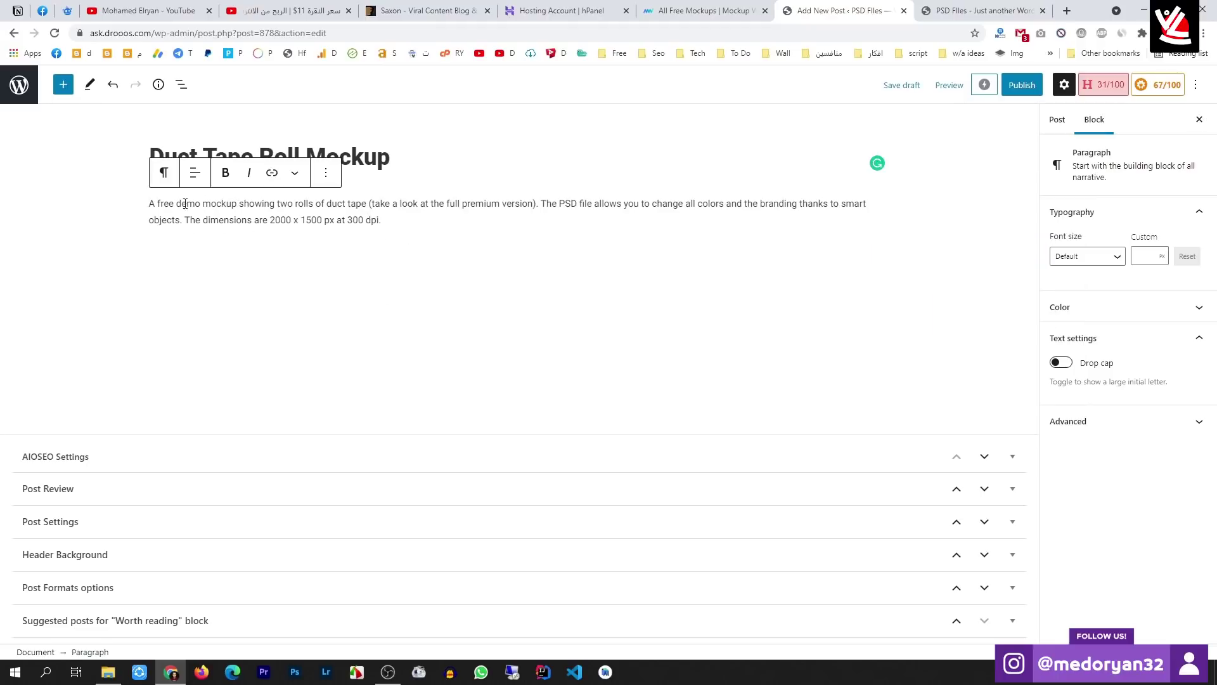
key("Return")
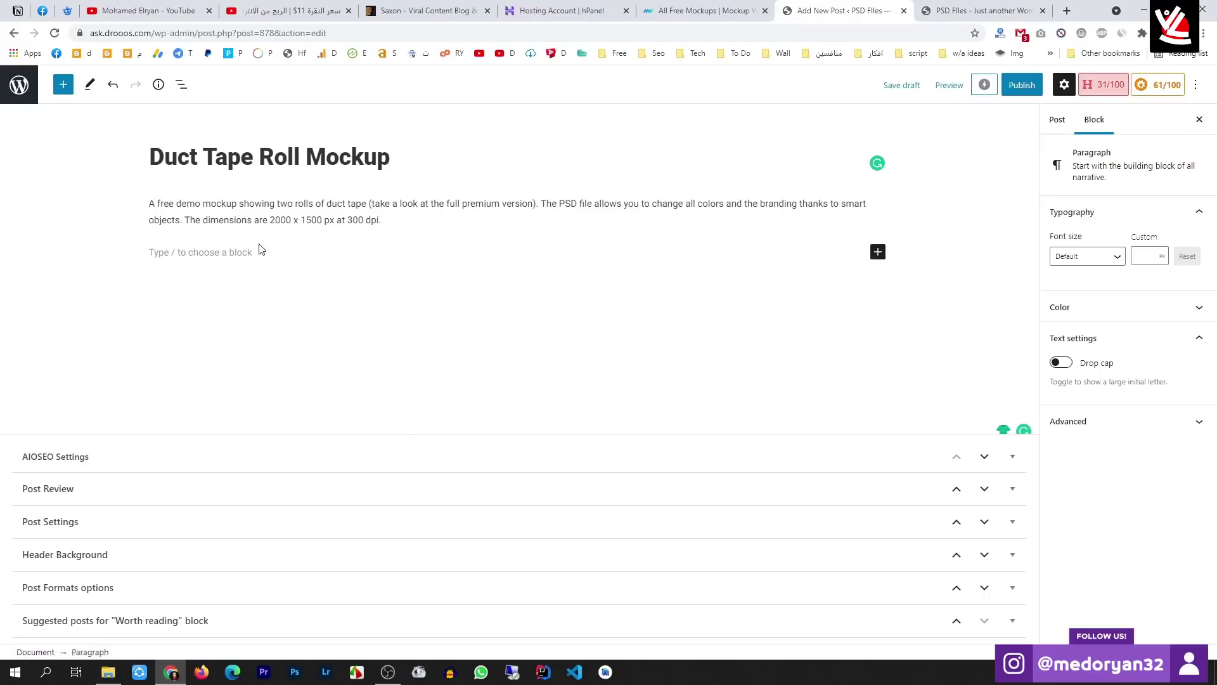
Open the Paper Bag Mockup demo post on the site and examine its layout down to the details table and download button
left_click(699, 6)
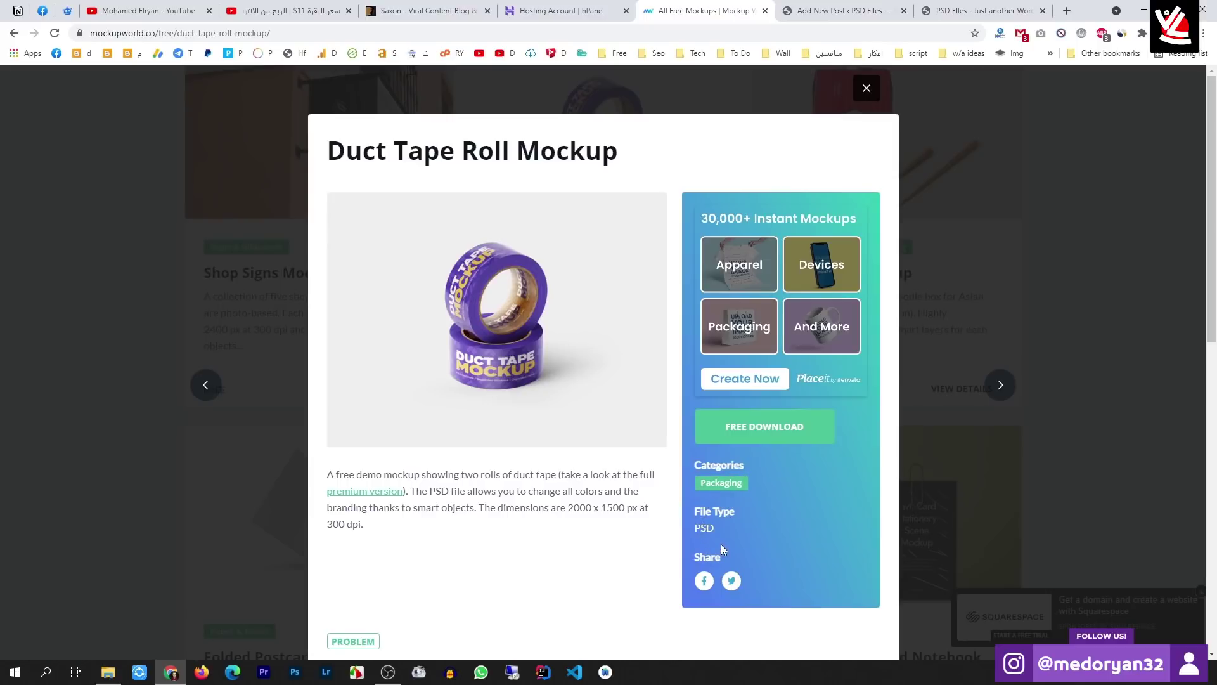
left_click(951, 9)
left_click(888, 9)
left_click(945, 9)
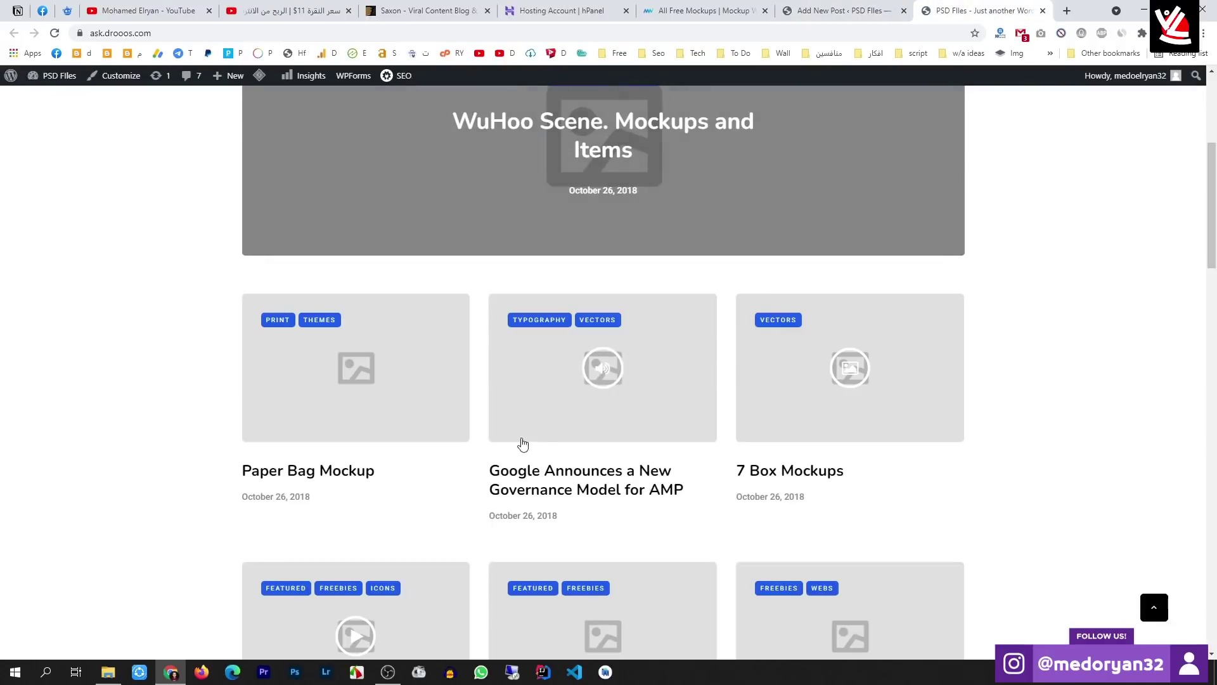
left_click(360, 480)
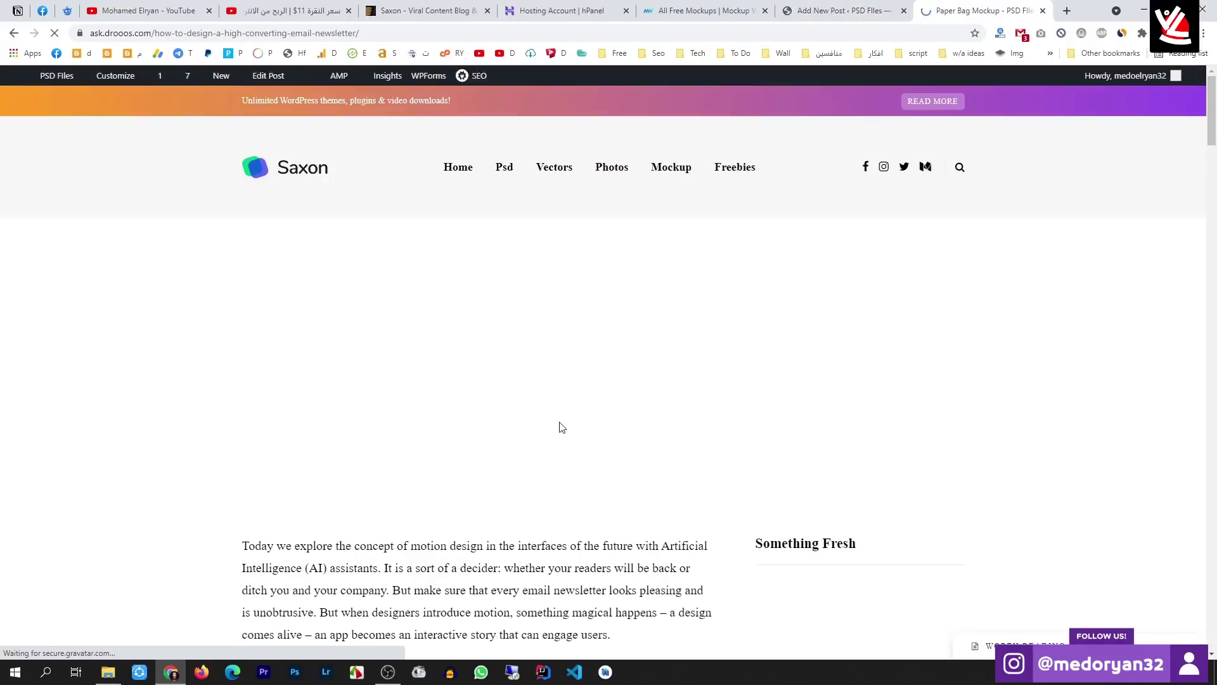
scroll(552, 416, "down", 6)
scroll(441, 226, "up", 2)
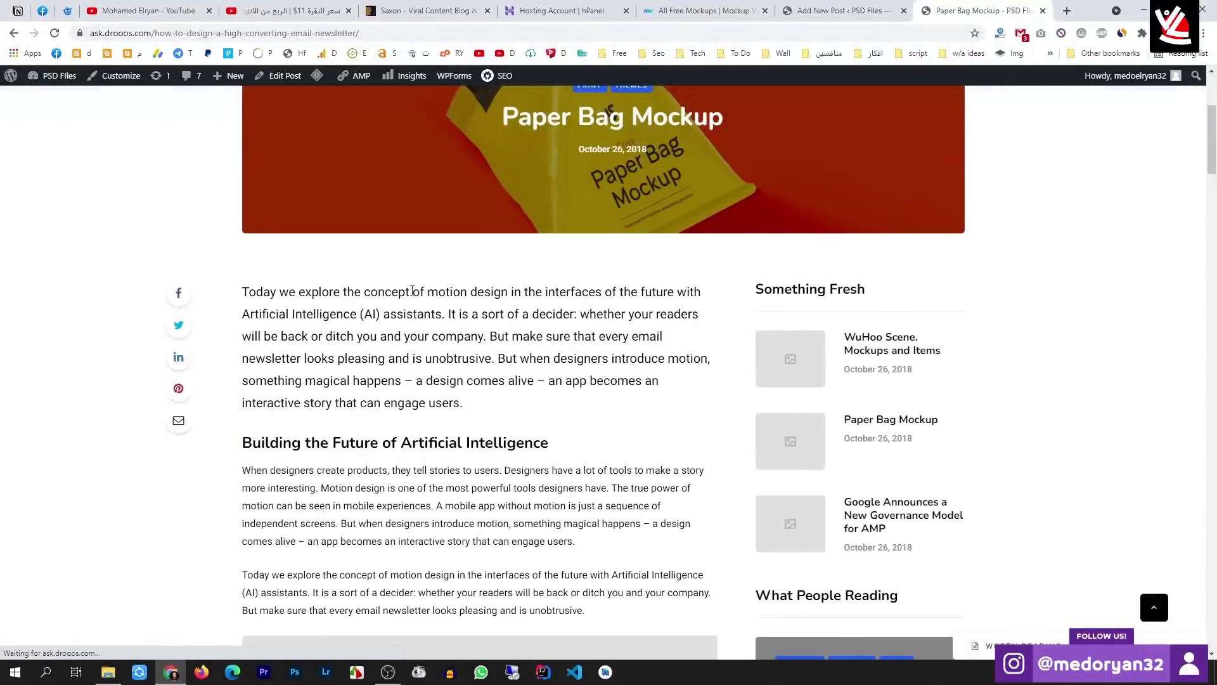
scroll(437, 285, "down", 15)
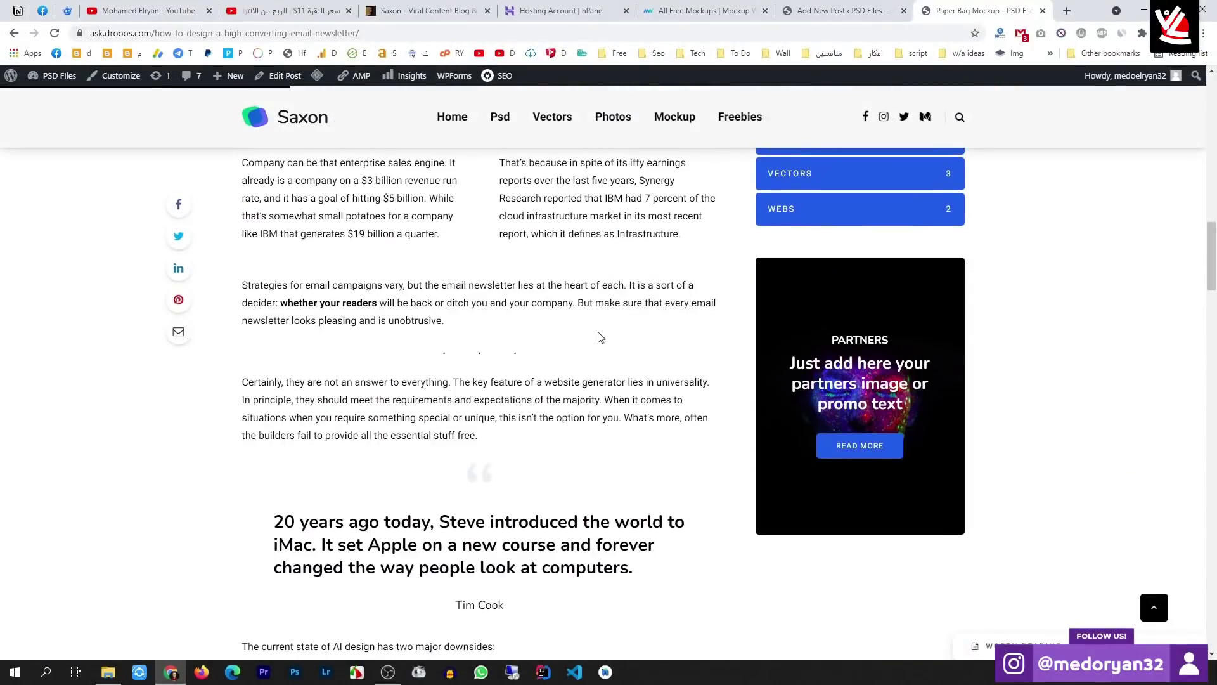
scroll(443, 383, "down", 4)
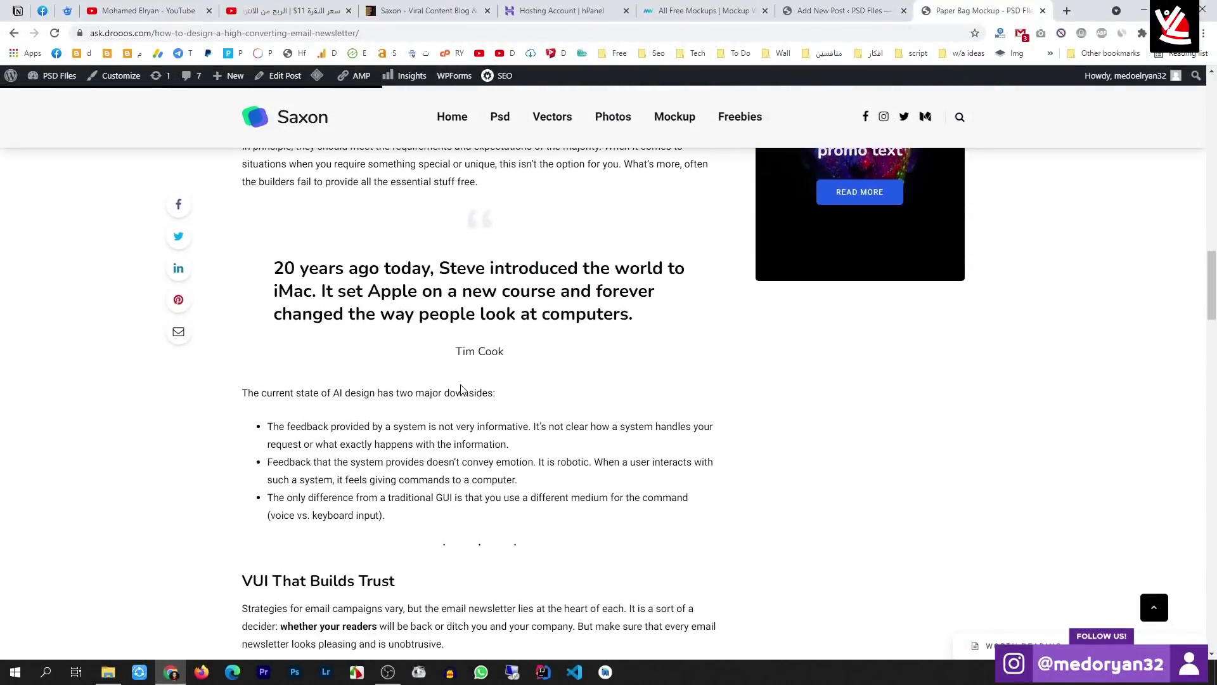
scroll(481, 387, "down", 12)
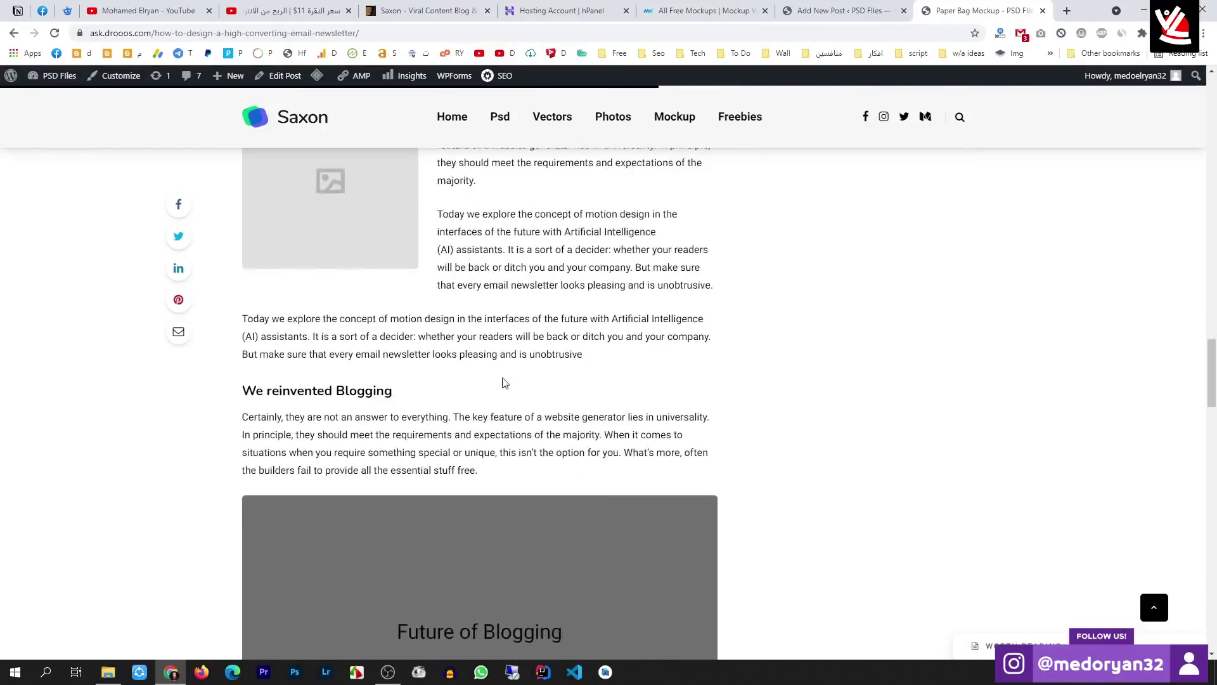
scroll(501, 380, "down", 15)
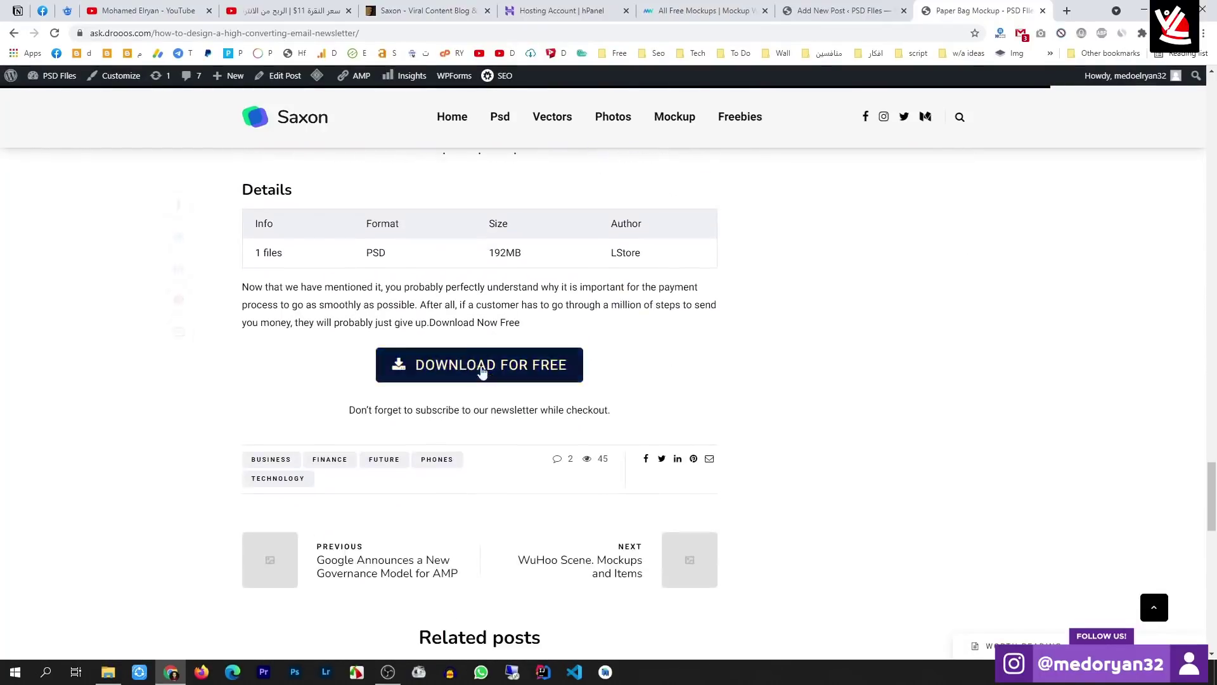
Copy the "Details" heading text from the Paper Bag Mockup post into the new post below the description
left_click_drag(243, 190, 400, 41)
key("ctrl+c")
left_click(843, 11)
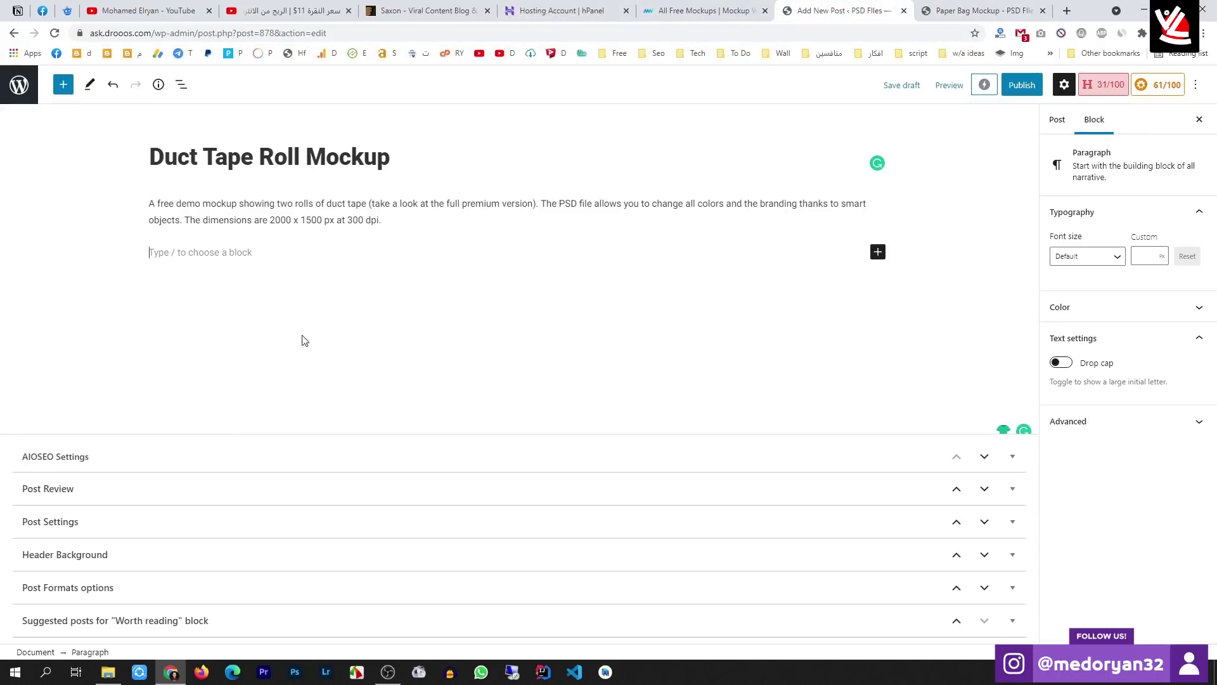
key("ctrl+v")
key("Return")
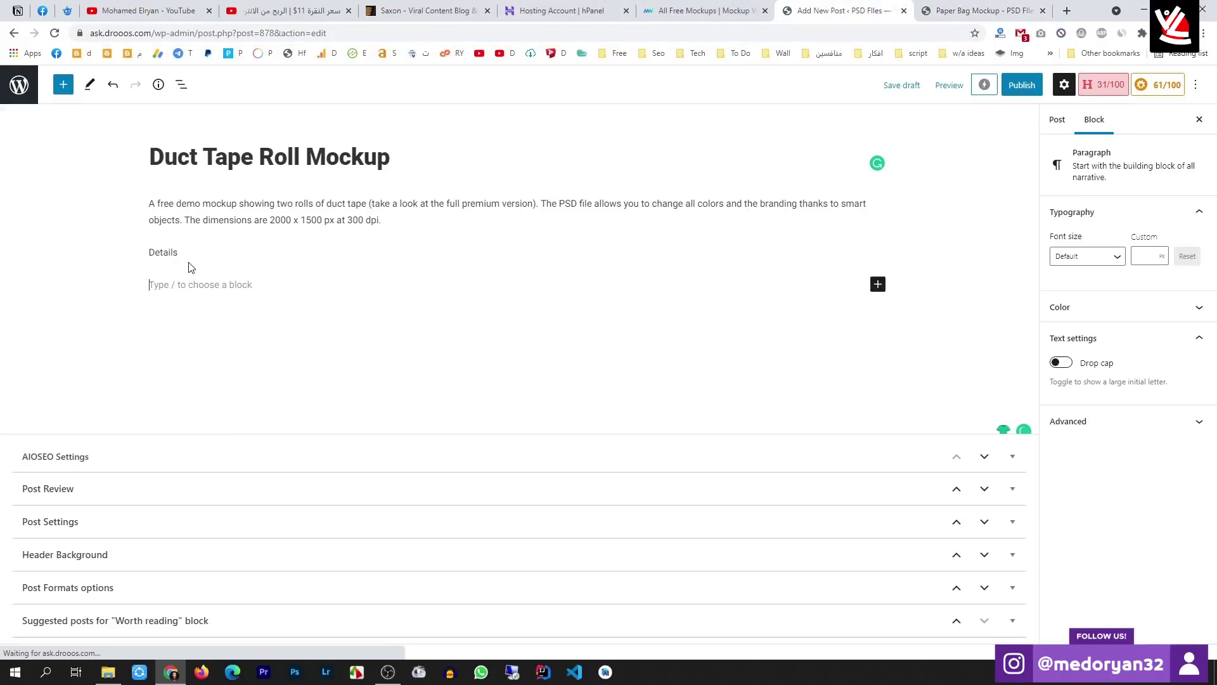
Make the "Details" line bold and insert a table block below it
double_click(173, 253)
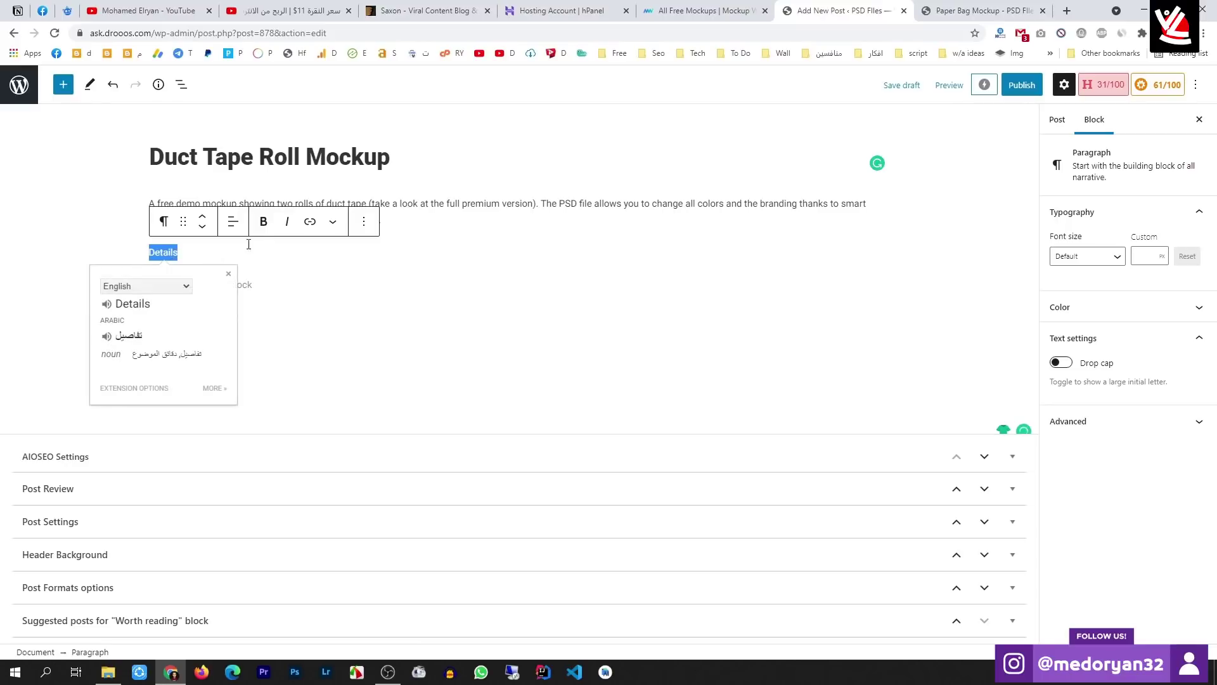
left_click(264, 222)
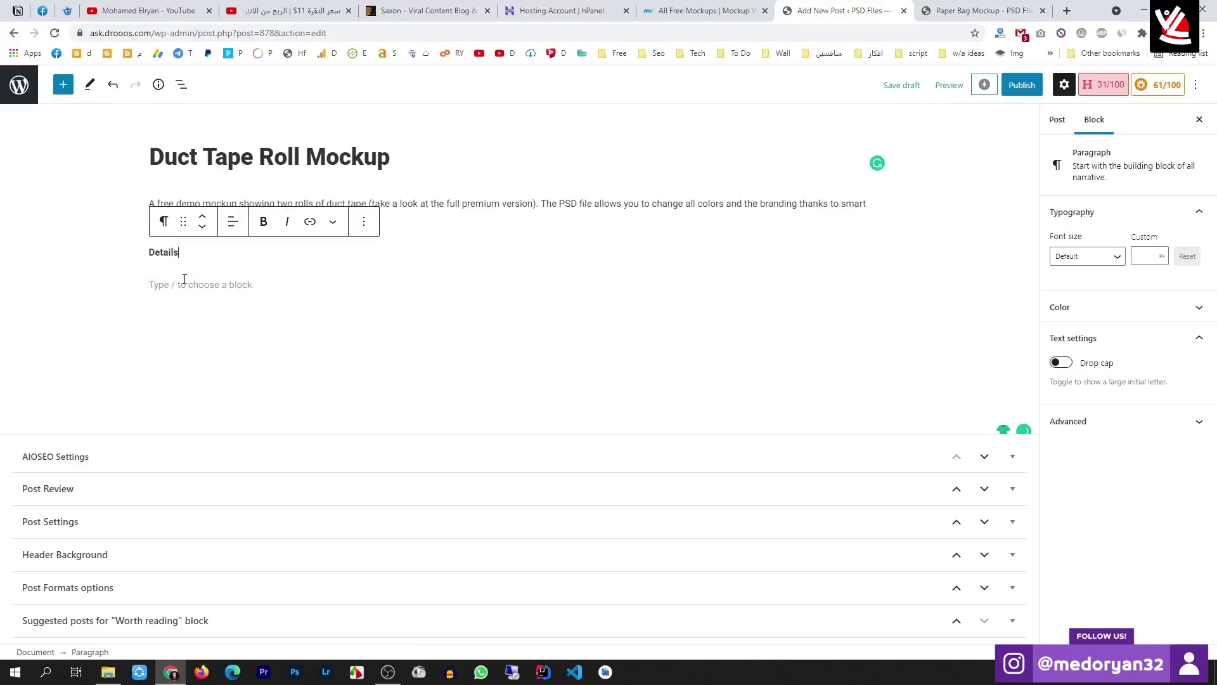
left_click(196, 284)
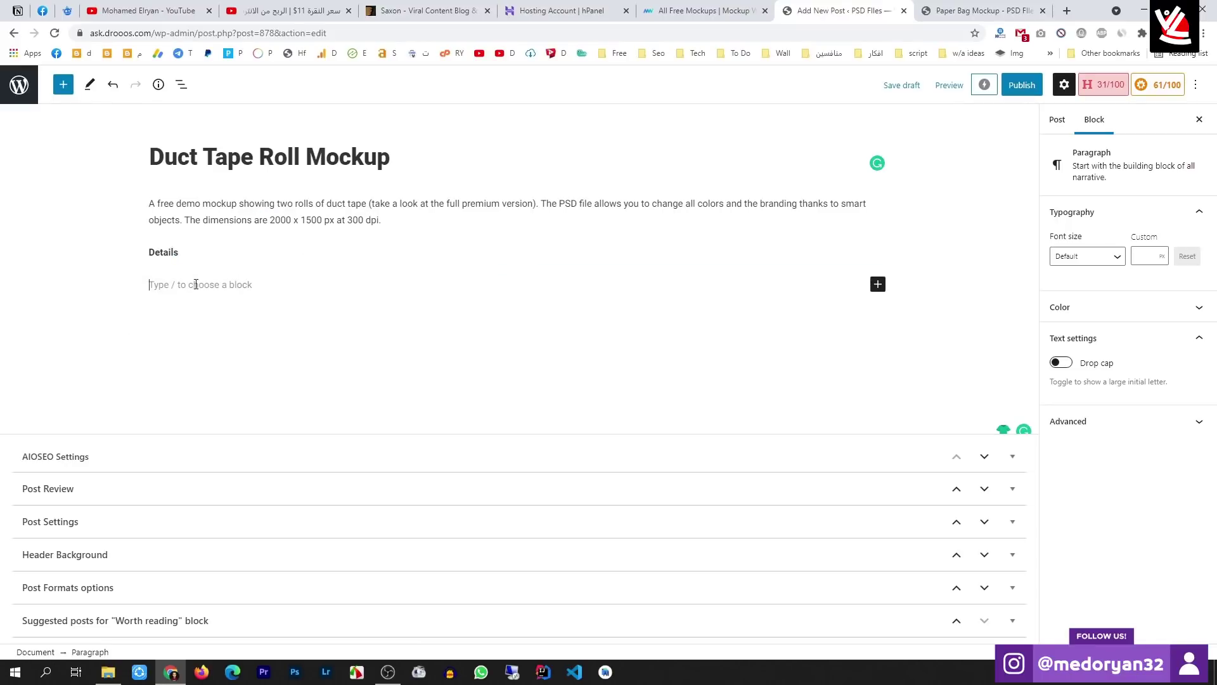
left_click(878, 284)
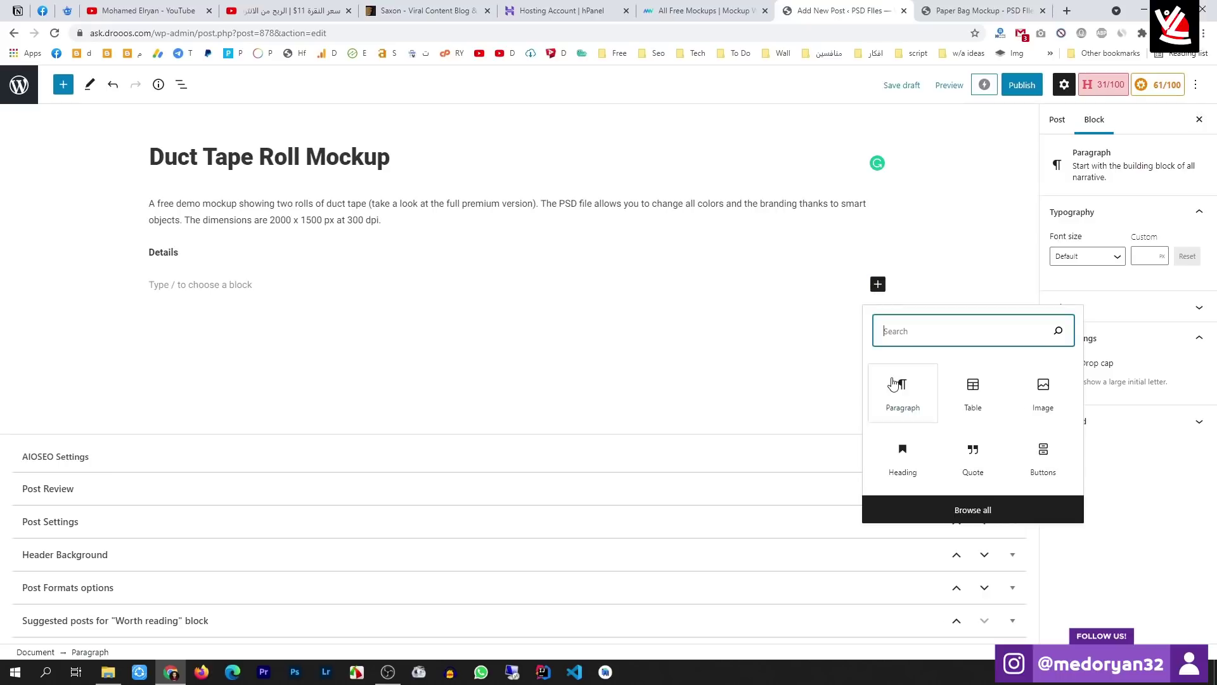
left_click(971, 393)
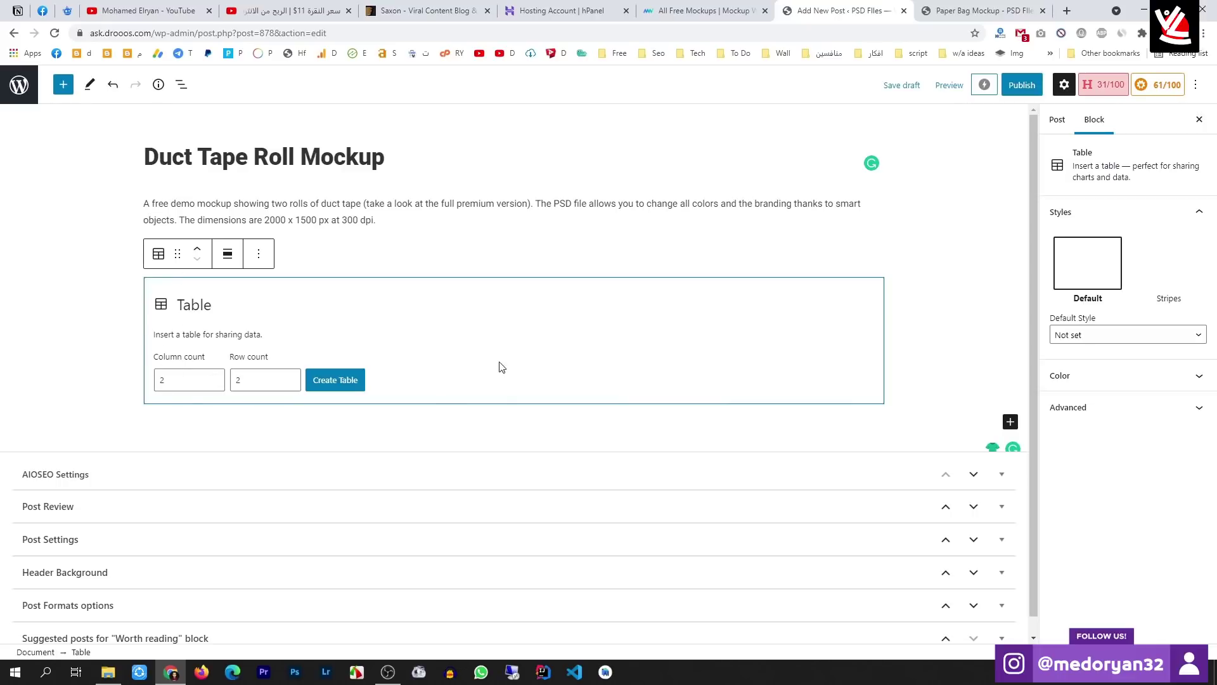
left_click(925, 7)
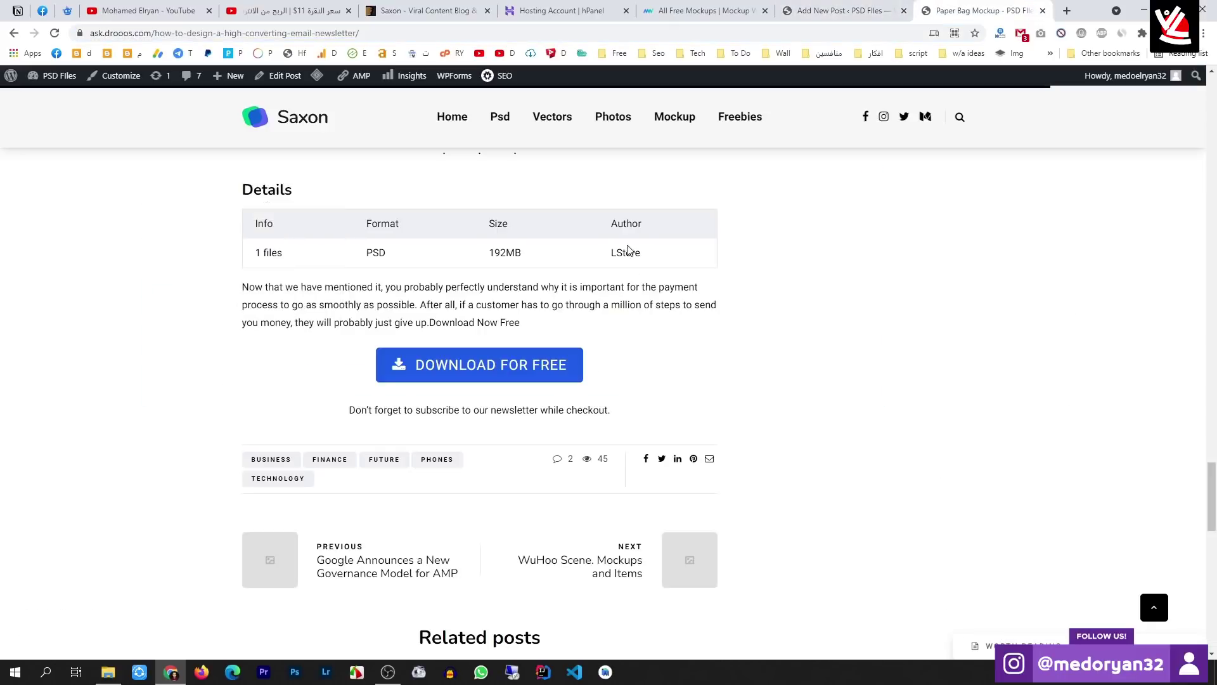
key("ctrl+shift+Tab")
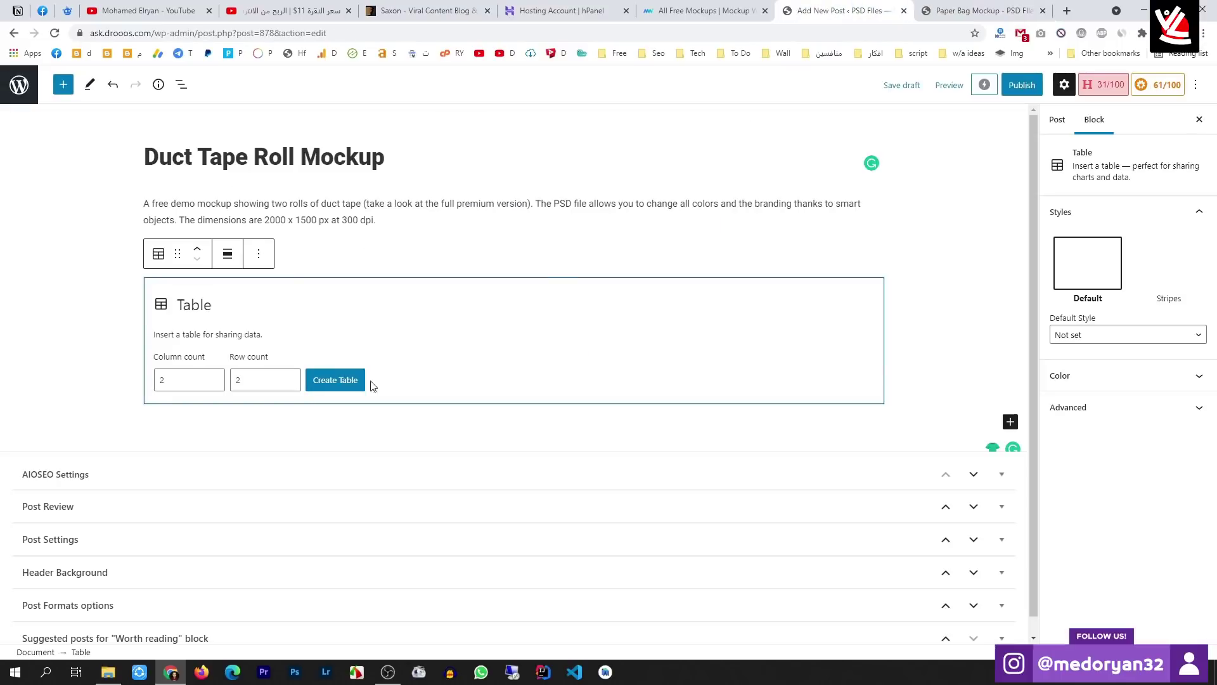
left_click(270, 374)
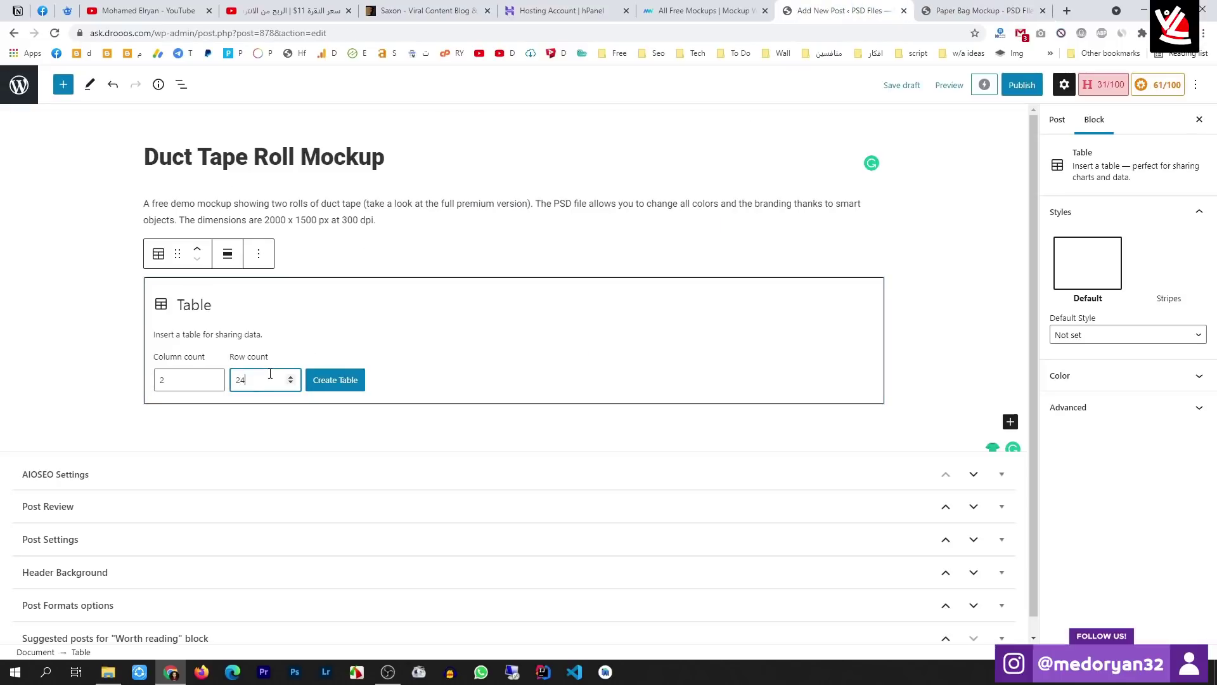
left_click(335, 380)
left_click(251, 311)
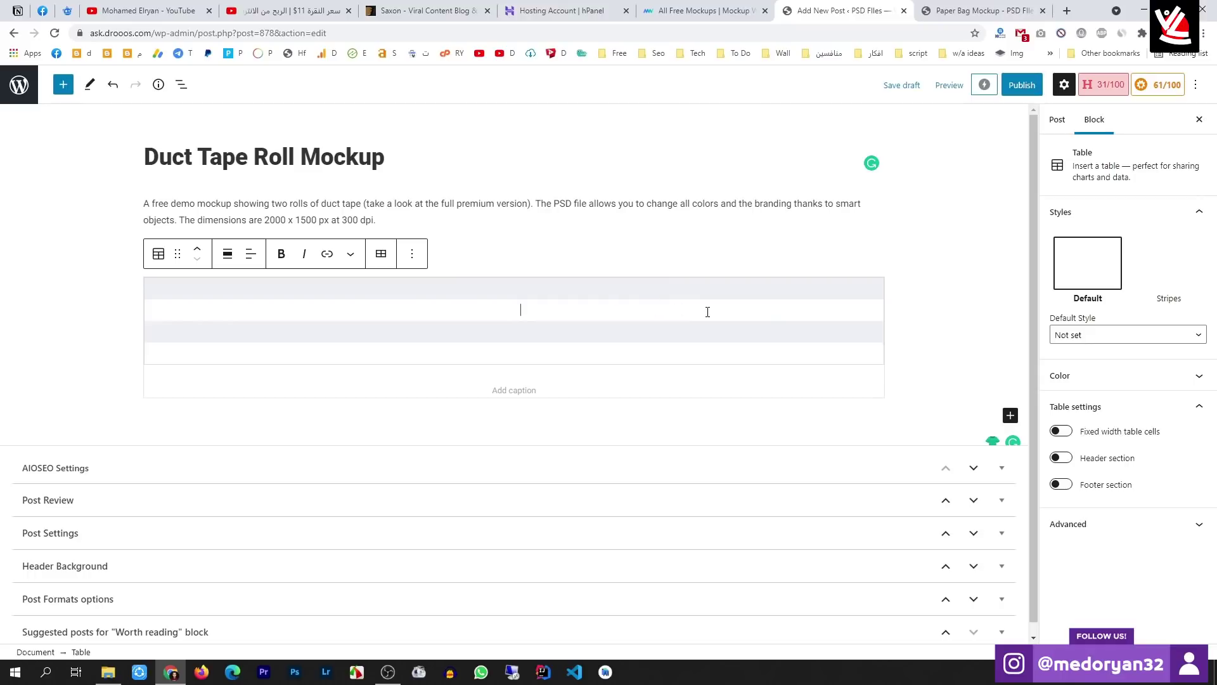
key("ctrl+z")
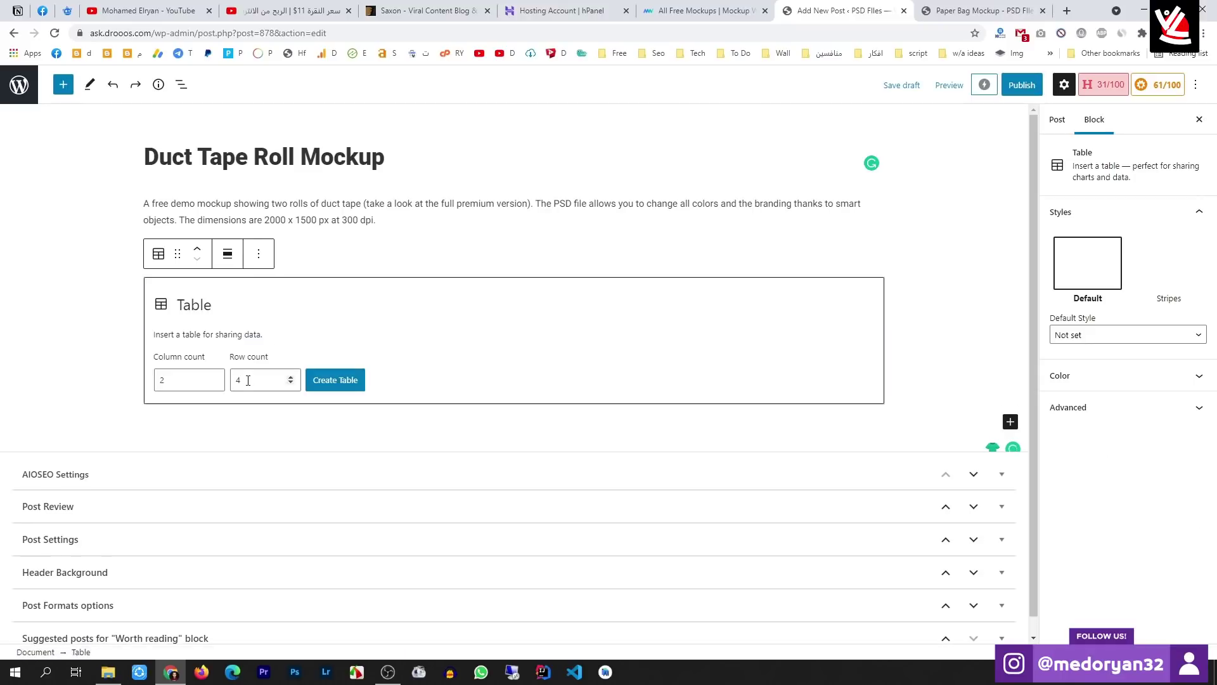
Create the table with 4 columns and 2 rows
left_click(248, 380)
double_click(183, 385)
left_click(346, 385)
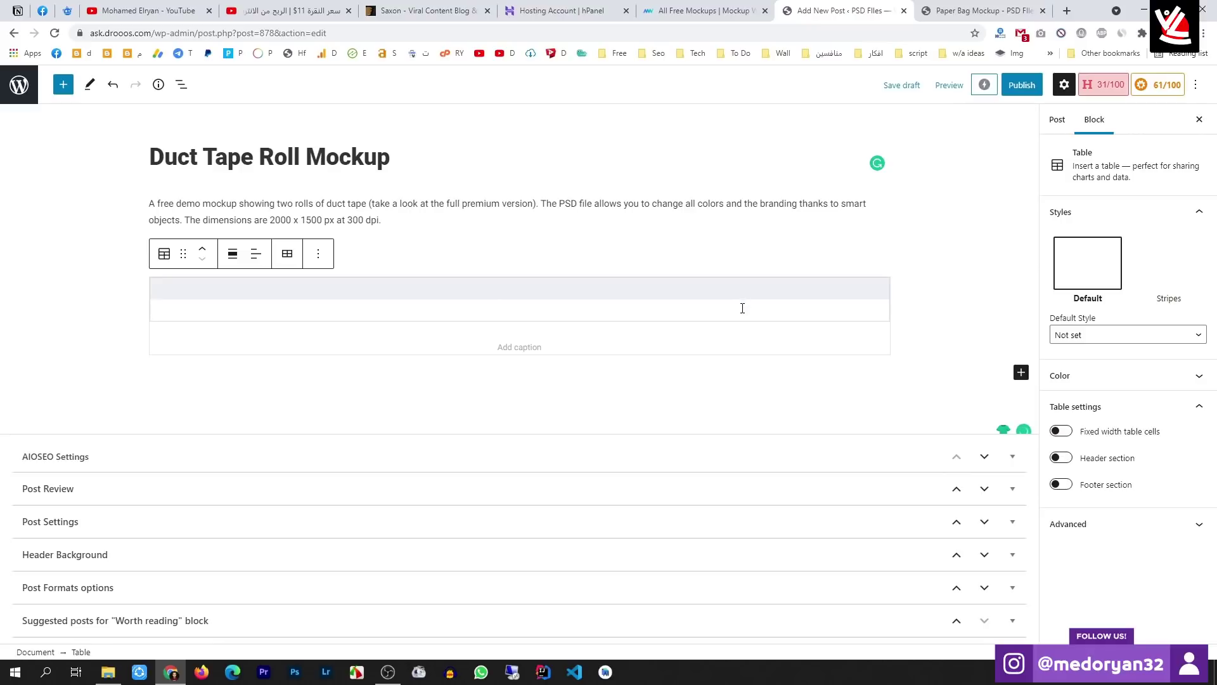
Copy the "Info" heading from the Paper Bag Mockup post's details table into the first cell of the new table's top row
left_click(980, 11)
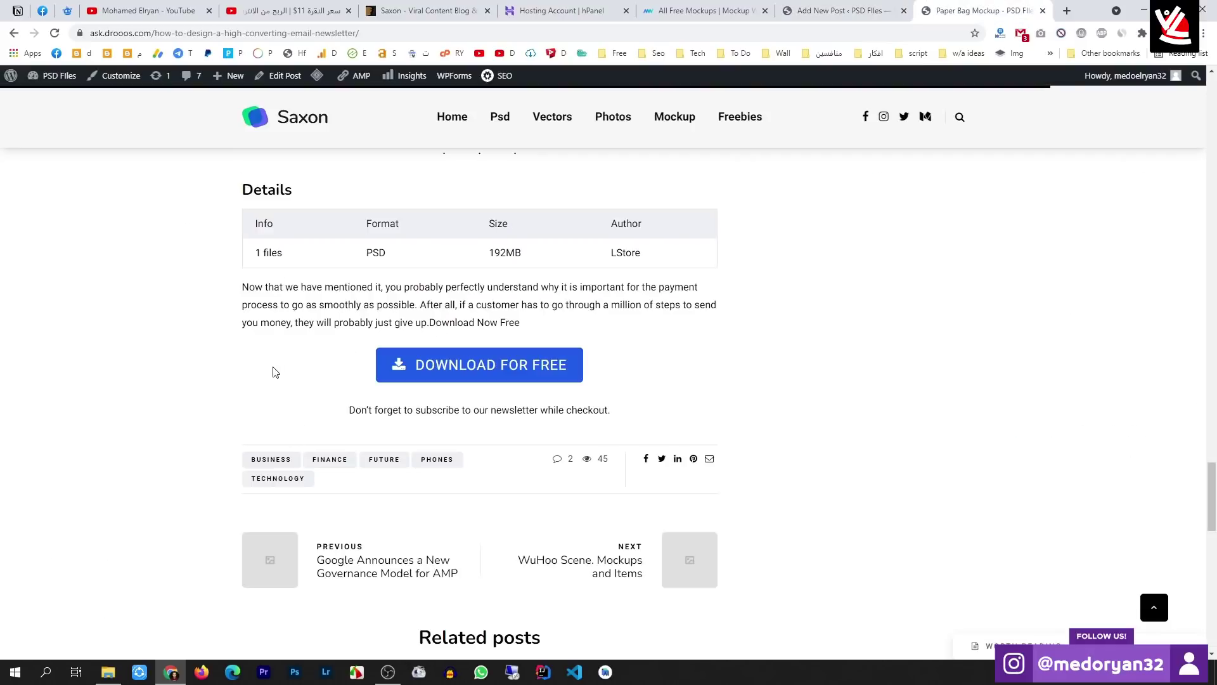
double_click(260, 224)
left_click_drag(260, 225, 323, 40)
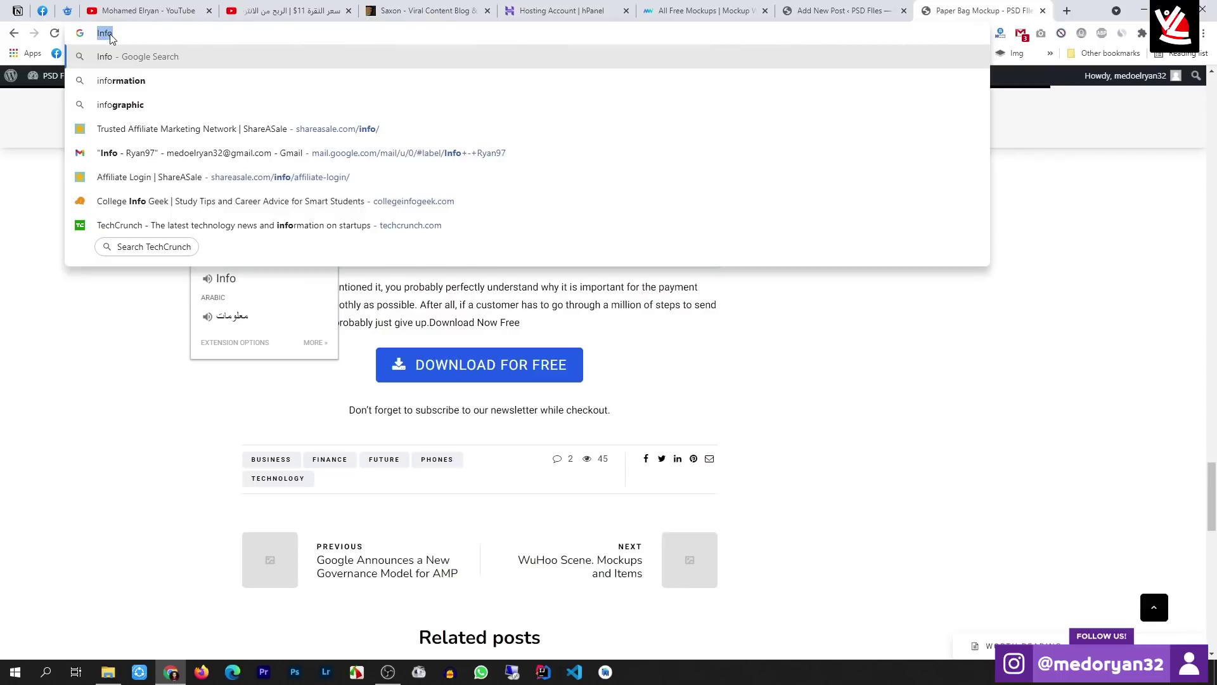
key("BackSpace")
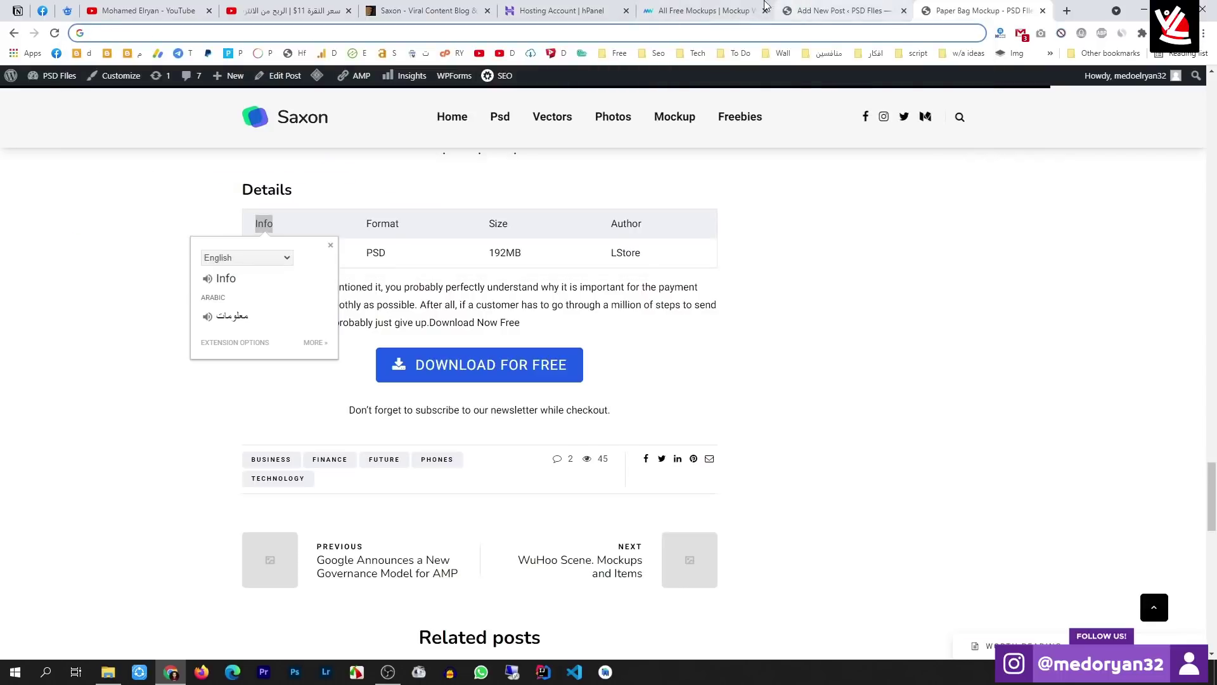
left_click(837, 11)
left_click(179, 288)
type("Info")
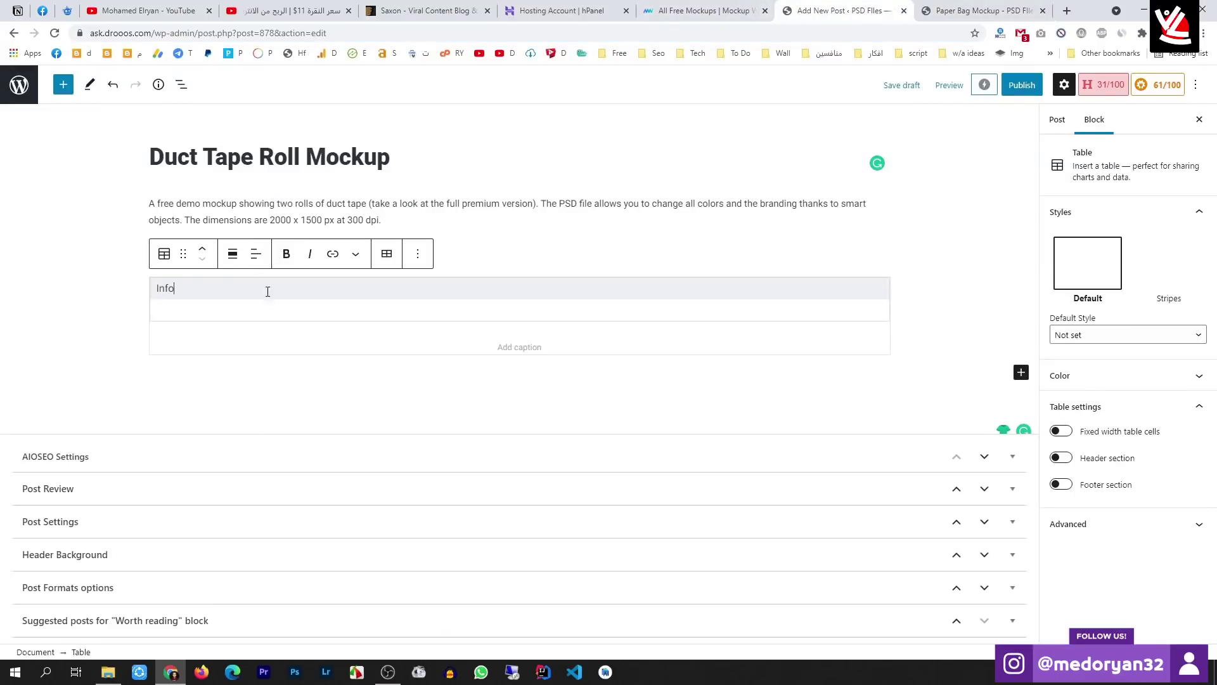
Copy the "Format" heading from the demo details table as plain text into the second cell of the new table's top row
left_click(976, 11)
double_click(383, 224)
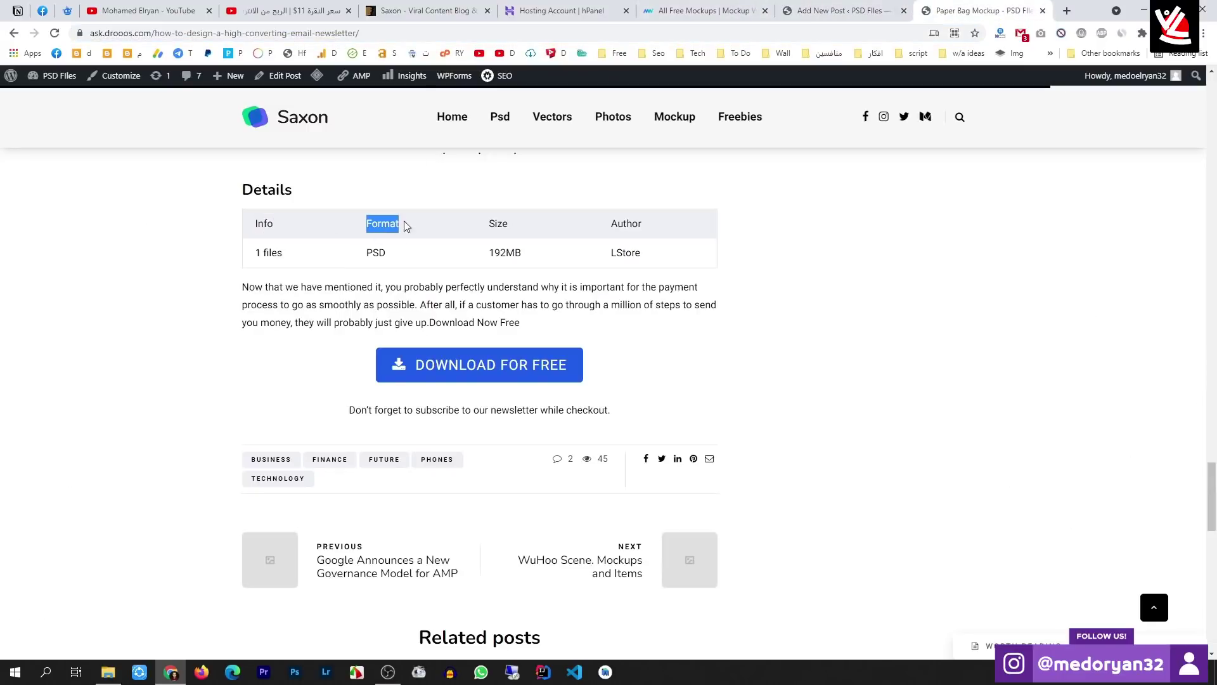
key("ctrl+c")
left_click(713, 30)
key("ctrl+v")
key("ctrl+a")
key("ctrl+x")
key("ctrl+shift+Tab")
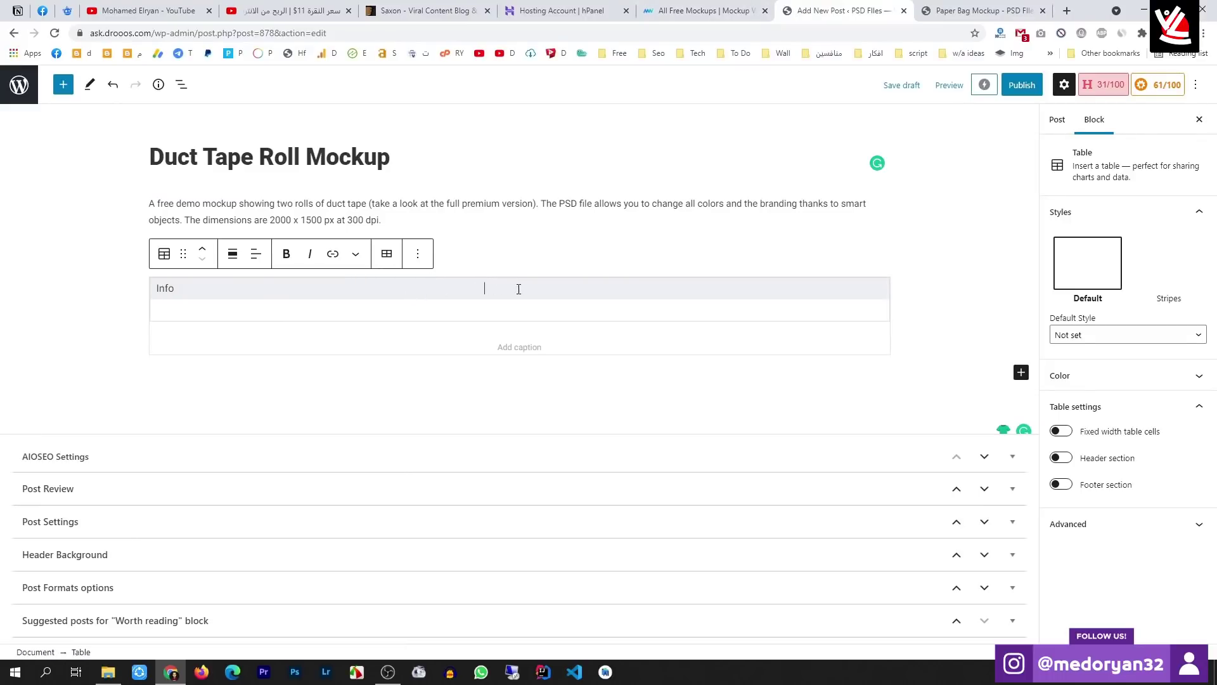
key("ctrl+v")
Copy the "Size" heading from the demo details table as plain text into the third cell of the new table's top row
key("ctrl+Tab")
left_click(518, 230)
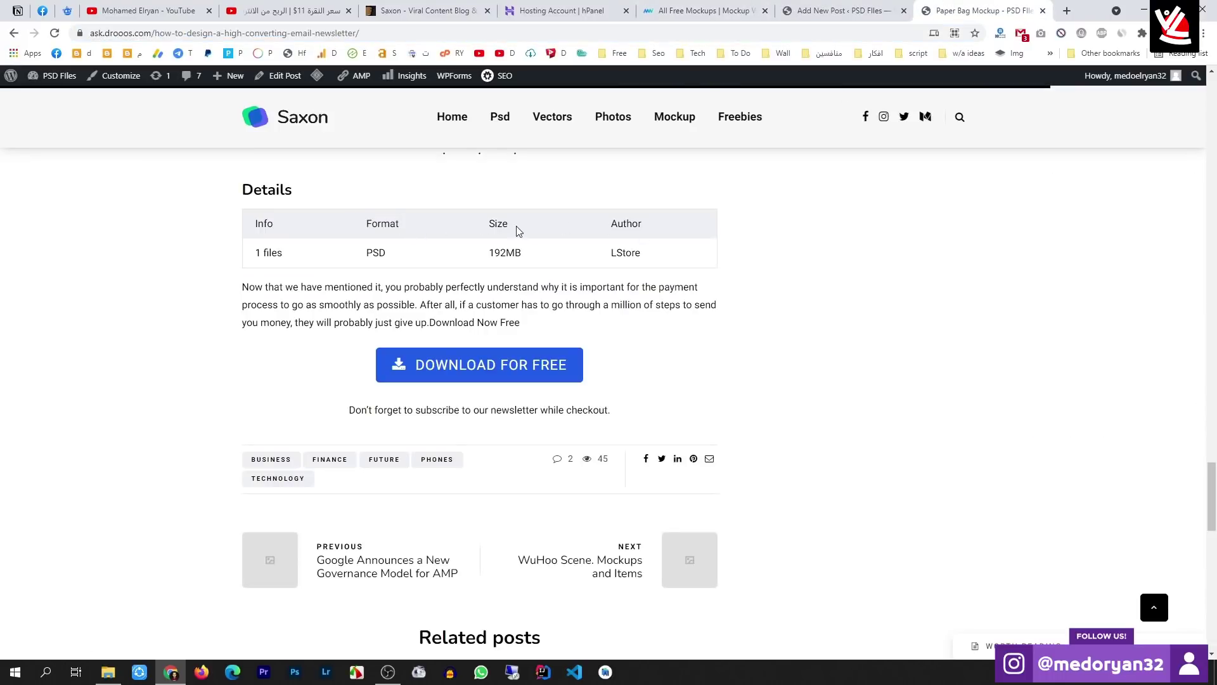
double_click(498, 224)
key("ctrl+c")
left_click(549, 32)
key("ctrl+v")
key("ctrl+a")
key("ctrl+x")
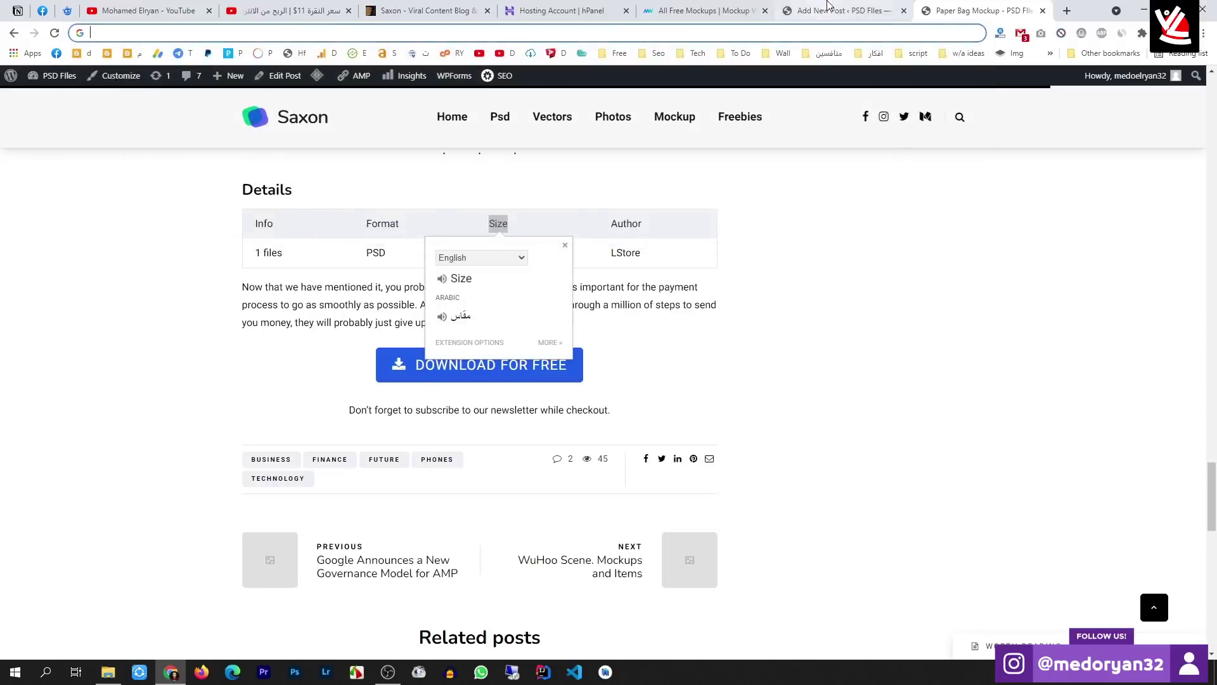
left_click(829, 6)
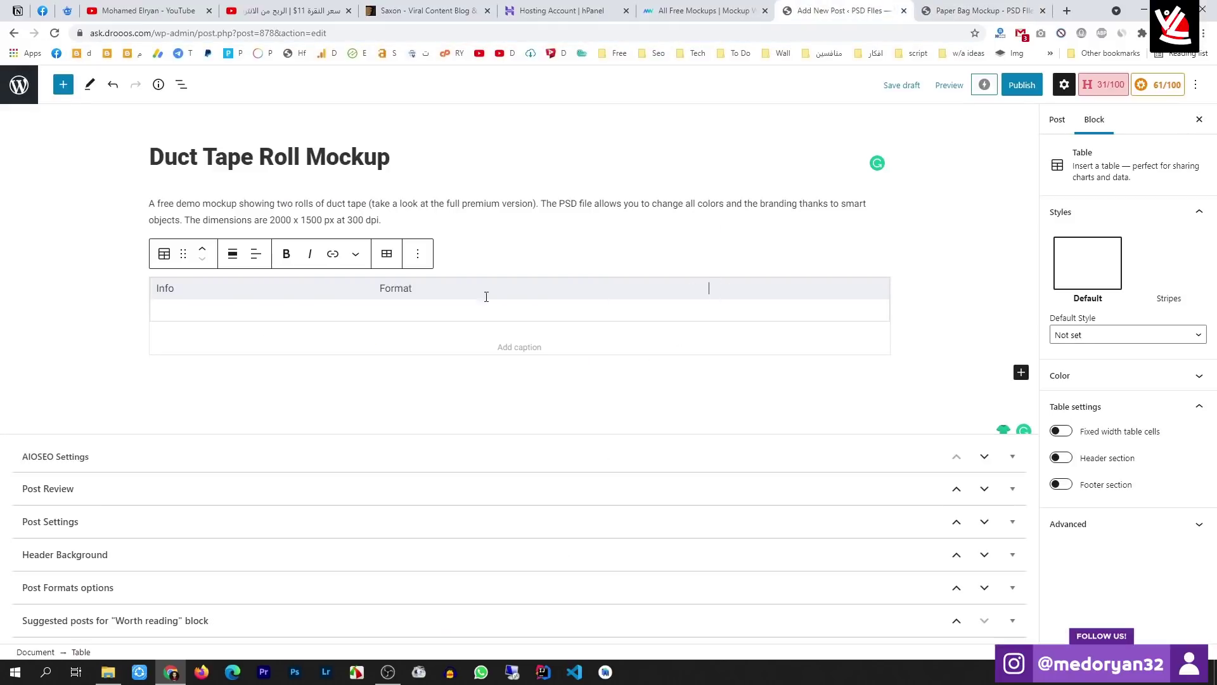
key("ctrl+v")
Copy the "Author" heading from the demo details table as plain text into the last cell of the new table's top row
left_click(953, 8)
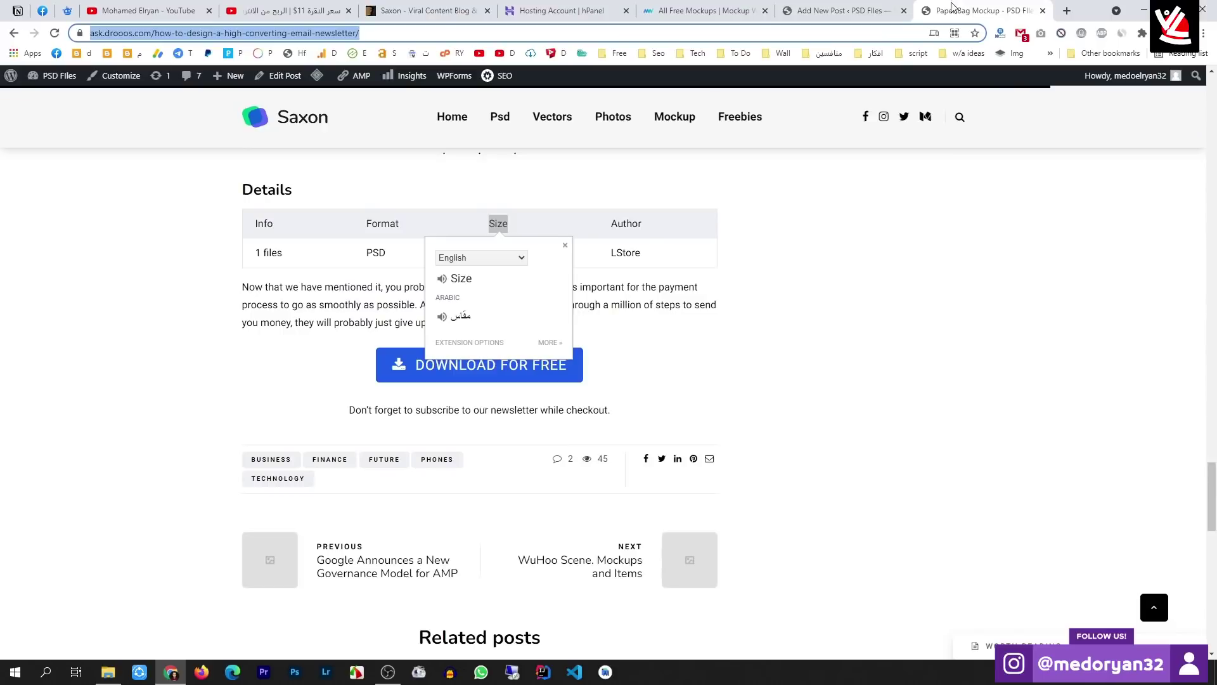
double_click(635, 224)
key("ctrl+c")
left_click(549, 33)
key("ctrl+v")
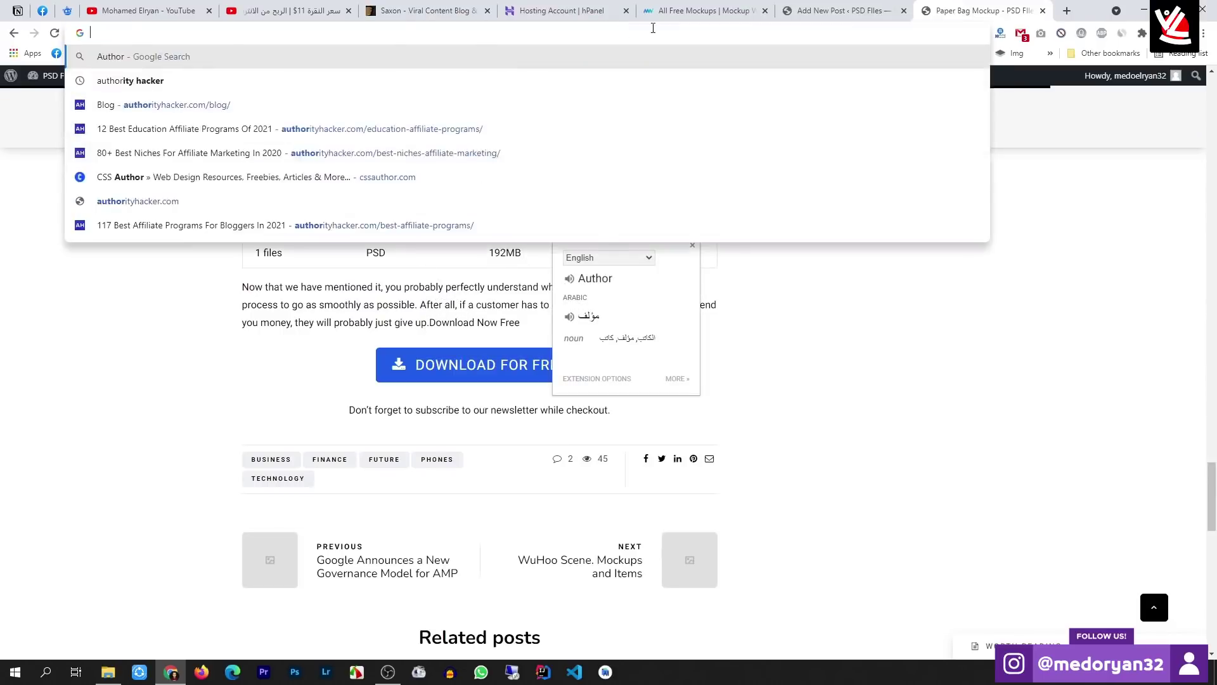
left_click(818, 11)
left_click(876, 285)
key("ctrl+v")
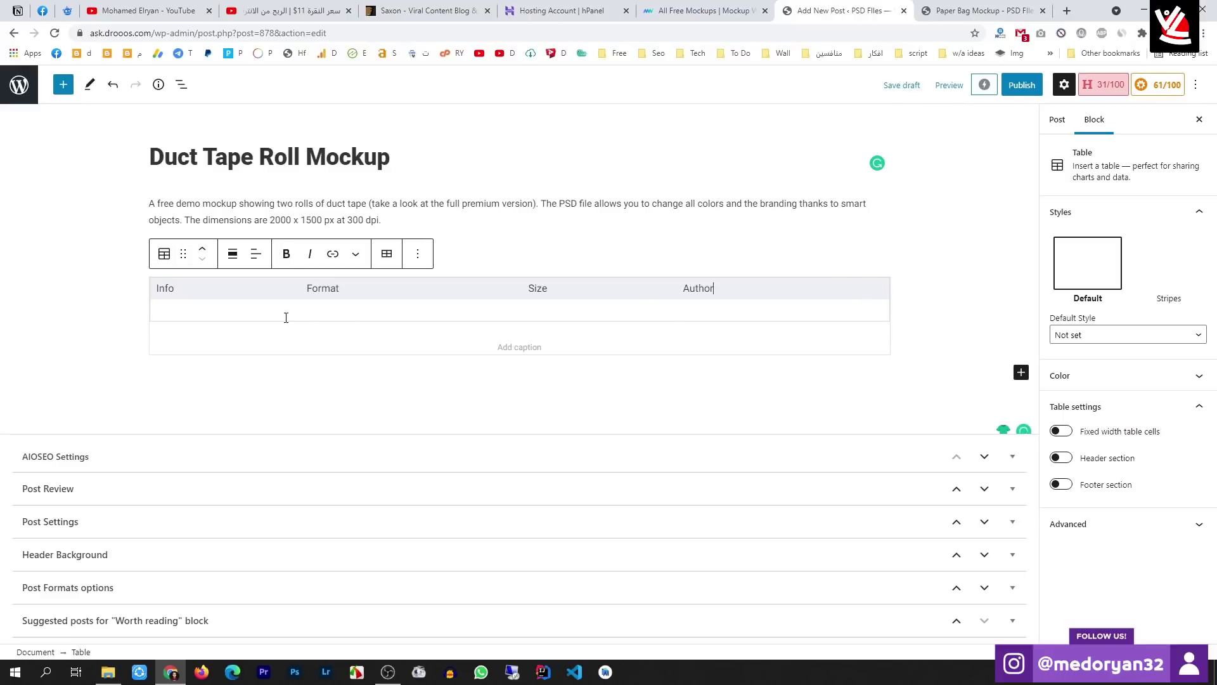
Copy the "1 files" value from the demo details table into the cell under Info in the new table
left_click(913, 12)
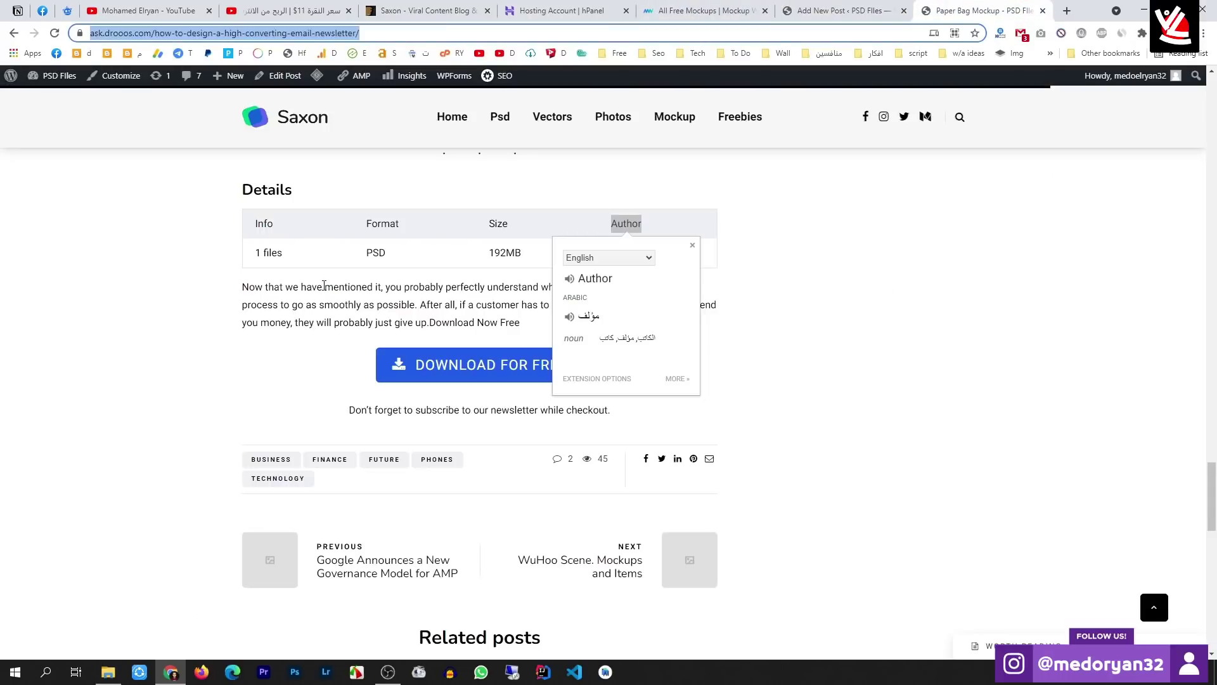
left_click_drag(256, 252, 292, 255)
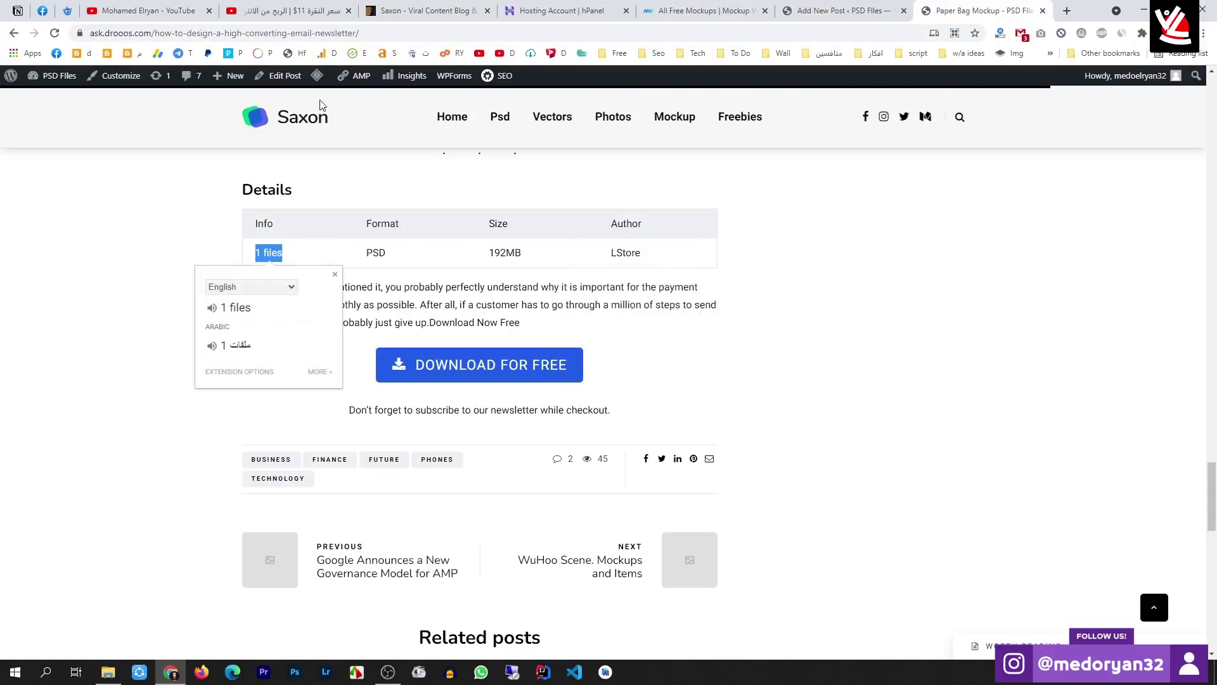
key("ctrl+c")
left_click(325, 33)
key("ctrl+v")
key("Escape")
left_click(843, 11)
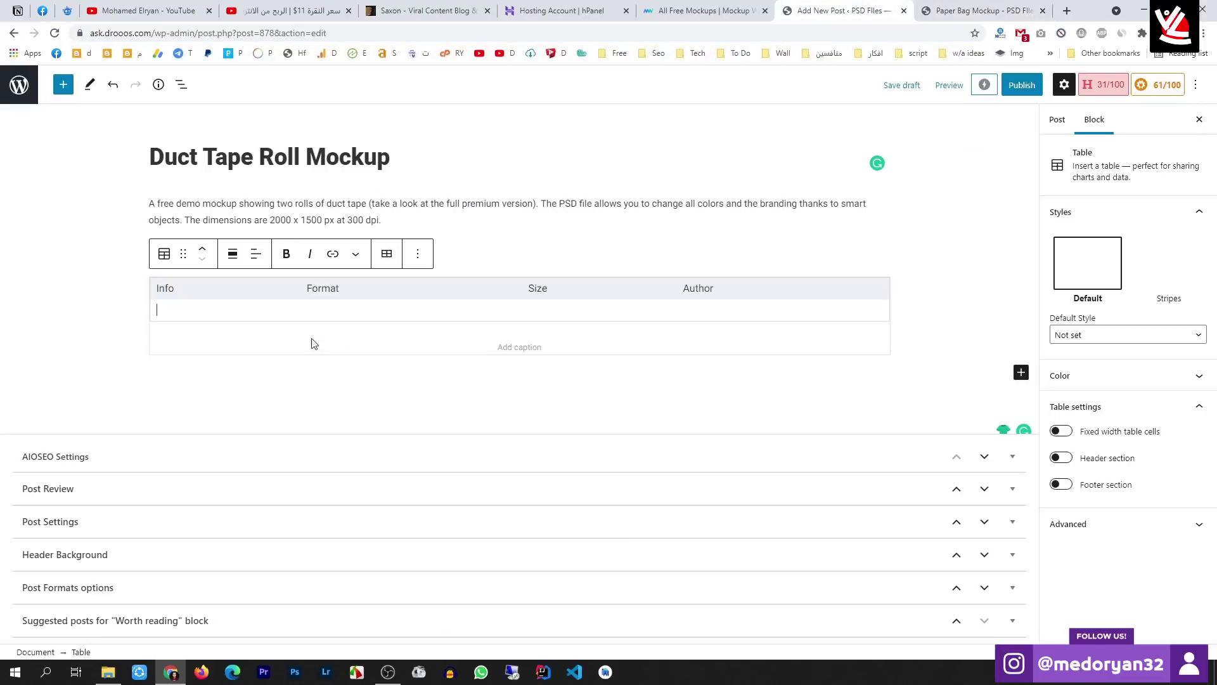
key("ctrl+v")
Copy the "PSD" value from the demo details table into the cell under Format in the new table
left_click(977, 11)
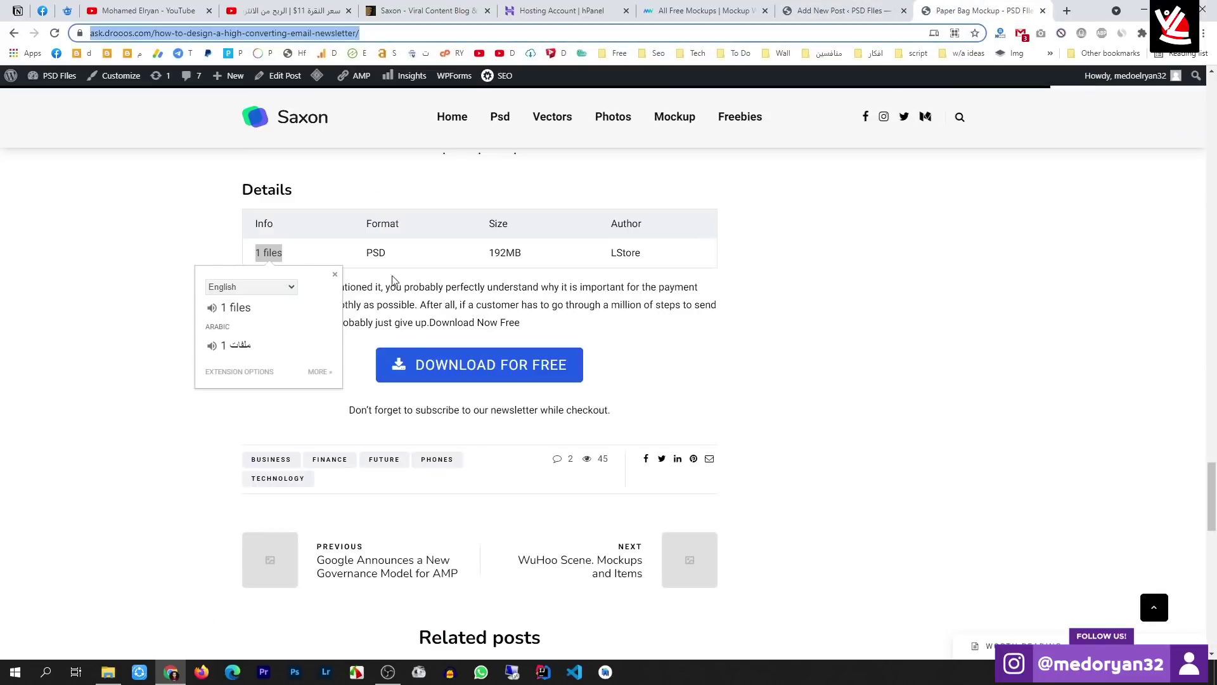
left_click_drag(366, 252, 385, 252)
key("ctrl+c")
left_click(444, 33)
key("ctrl+v")
key("Escape")
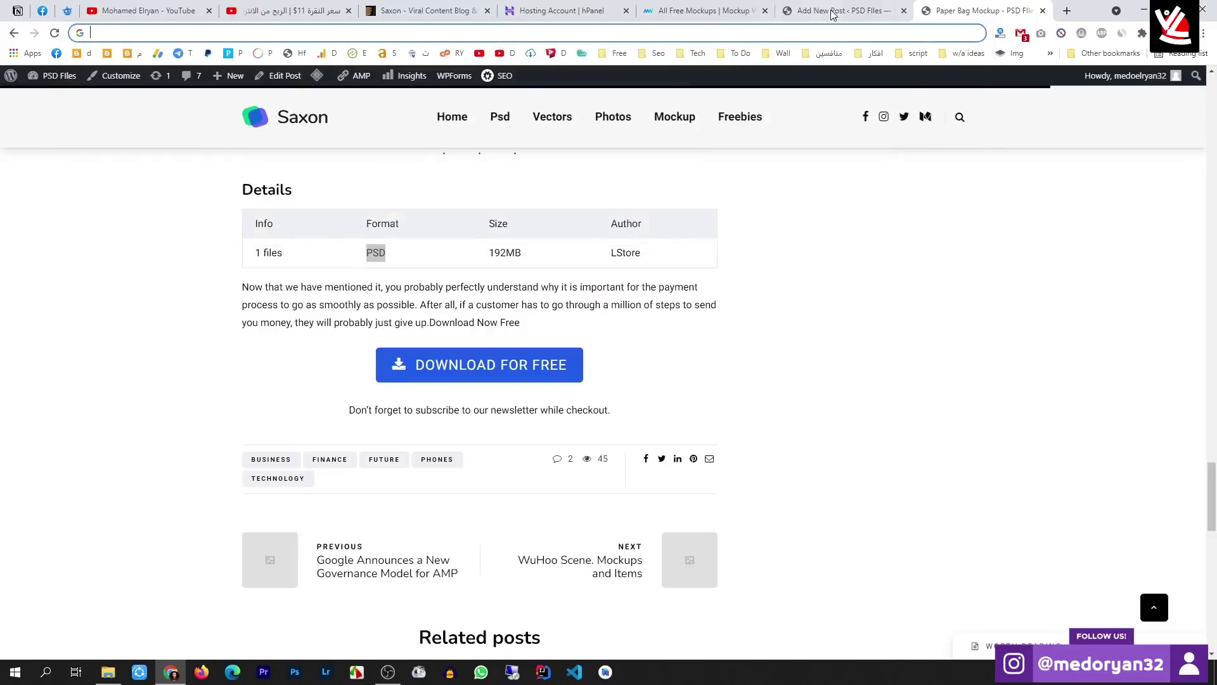
left_click(844, 11)
left_click(356, 310)
key("ctrl+v")
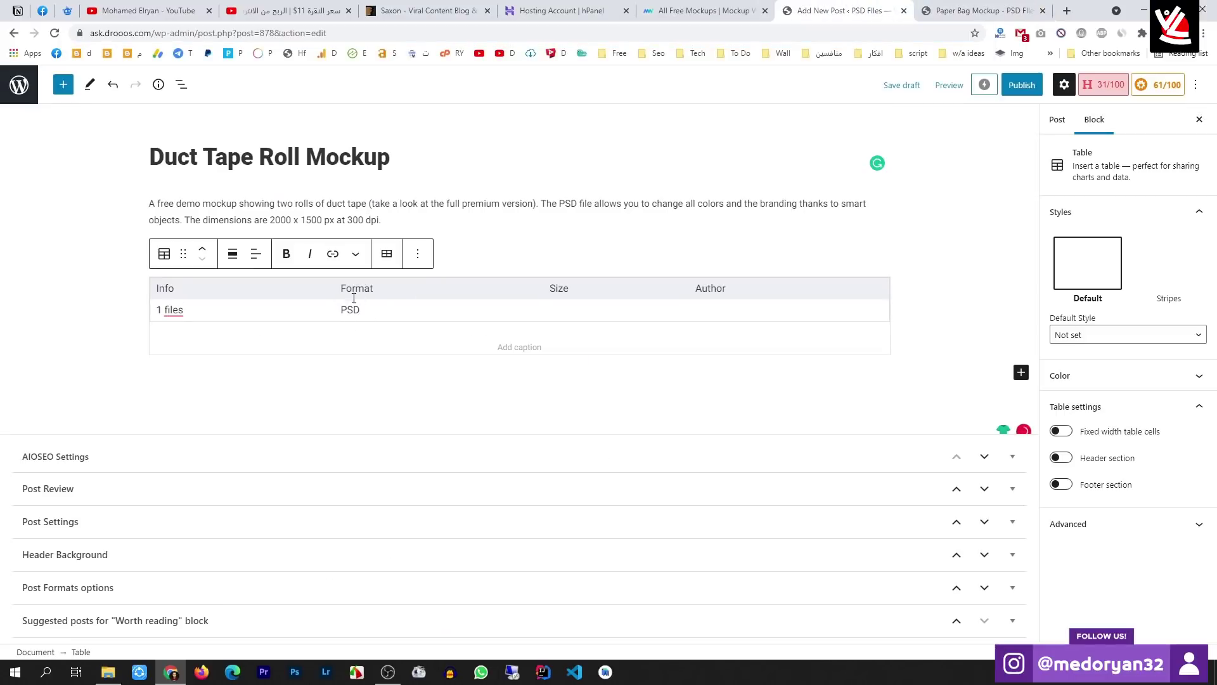
Copy the "192MB" value from the demo details table into the cell under Size in the new table
left_click(976, 10)
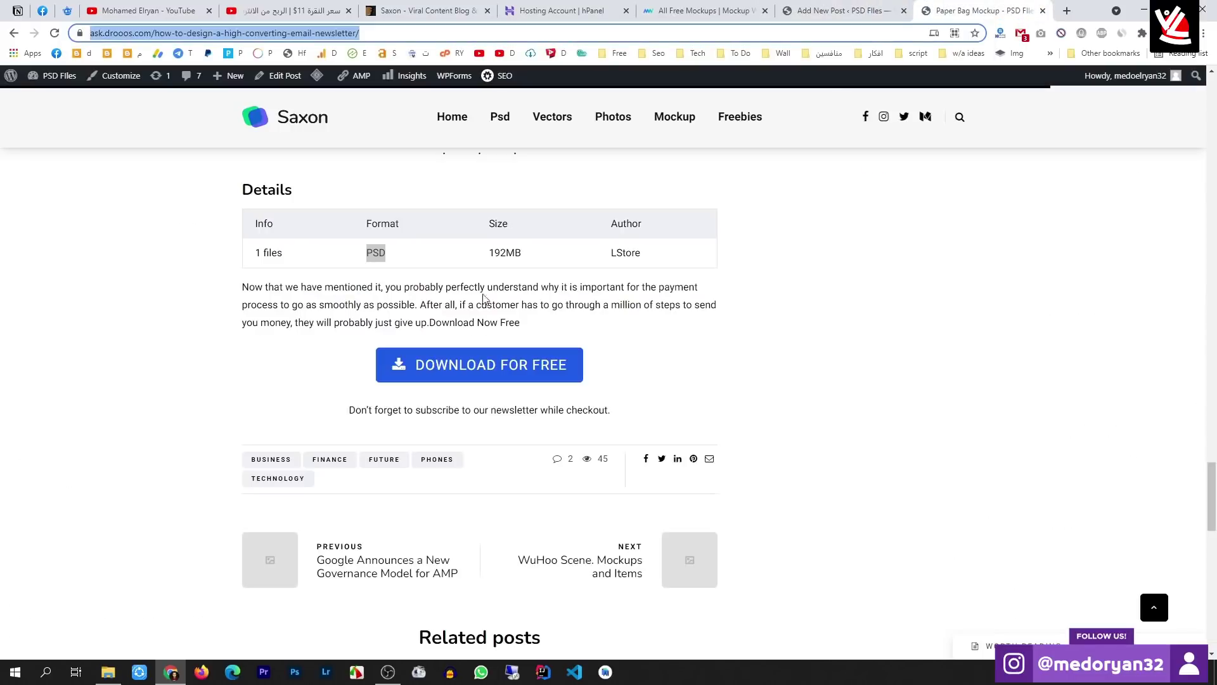
double_click(504, 253)
key("ctrl+c")
left_click(486, 33)
key("ctrl+v")
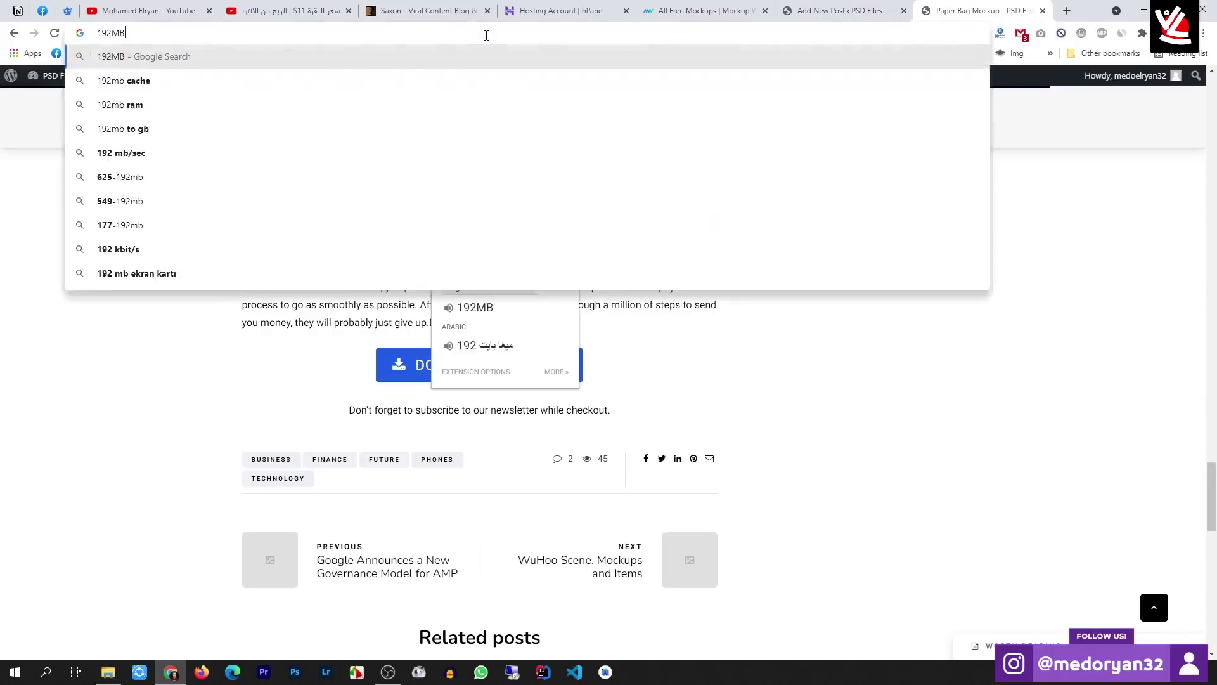
key("Escape")
left_click(843, 11)
left_click(582, 311)
key("ctrl+v")
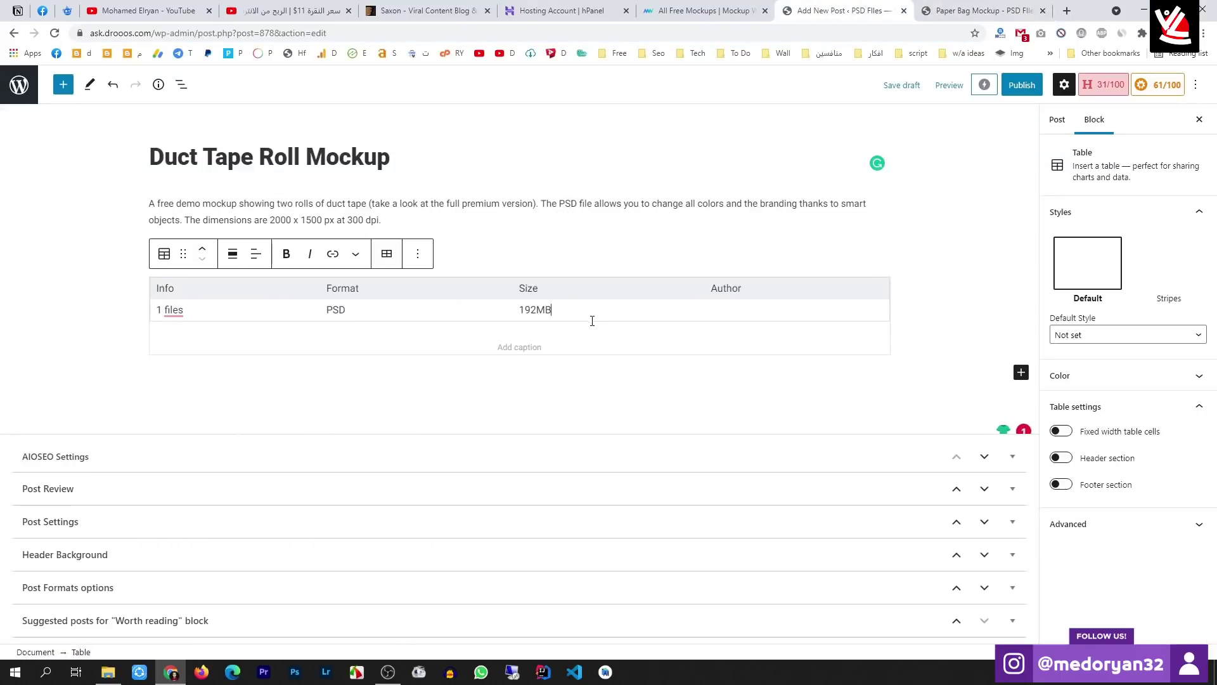
Copy the "LStore" author value from the Paper Bag Mockup post's details table as plain text
left_click(1048, 12)
double_click(626, 252)
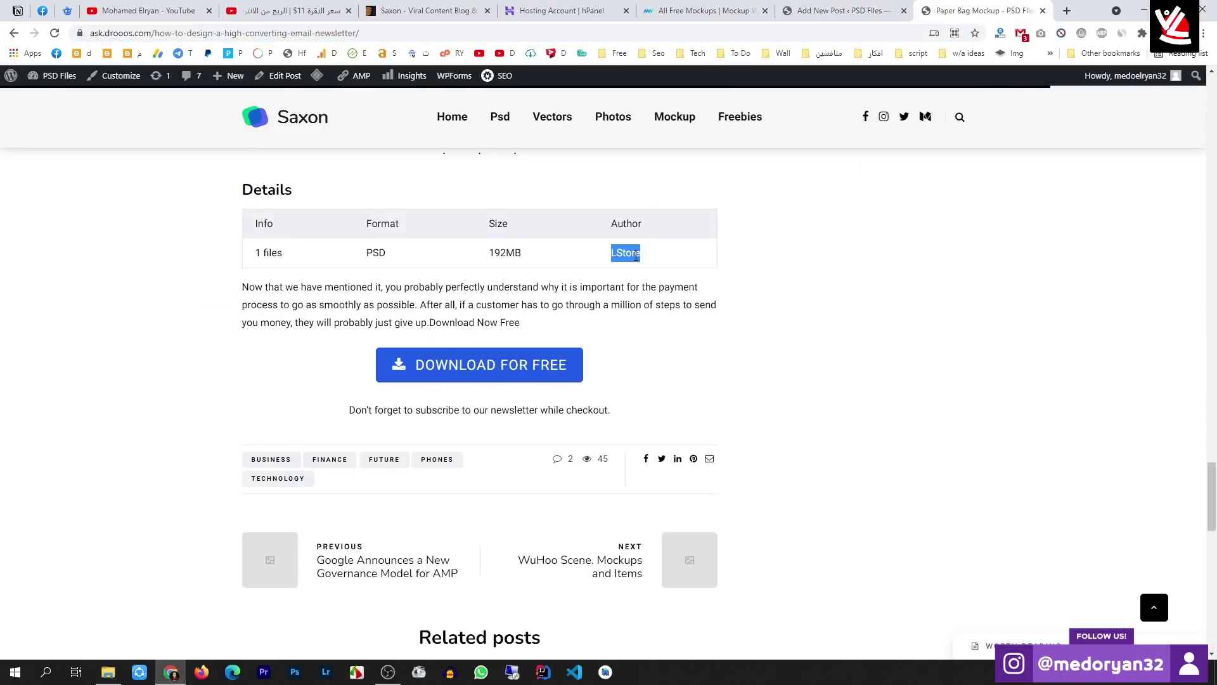
key("ctrl+c")
left_click(793, 33)
key("ctrl+v")
key("Escape")
Copy the site name "mockupworld" from the Duct Tape Roll Mockup page's web address into the new table's cell under Author
left_click(703, 10)
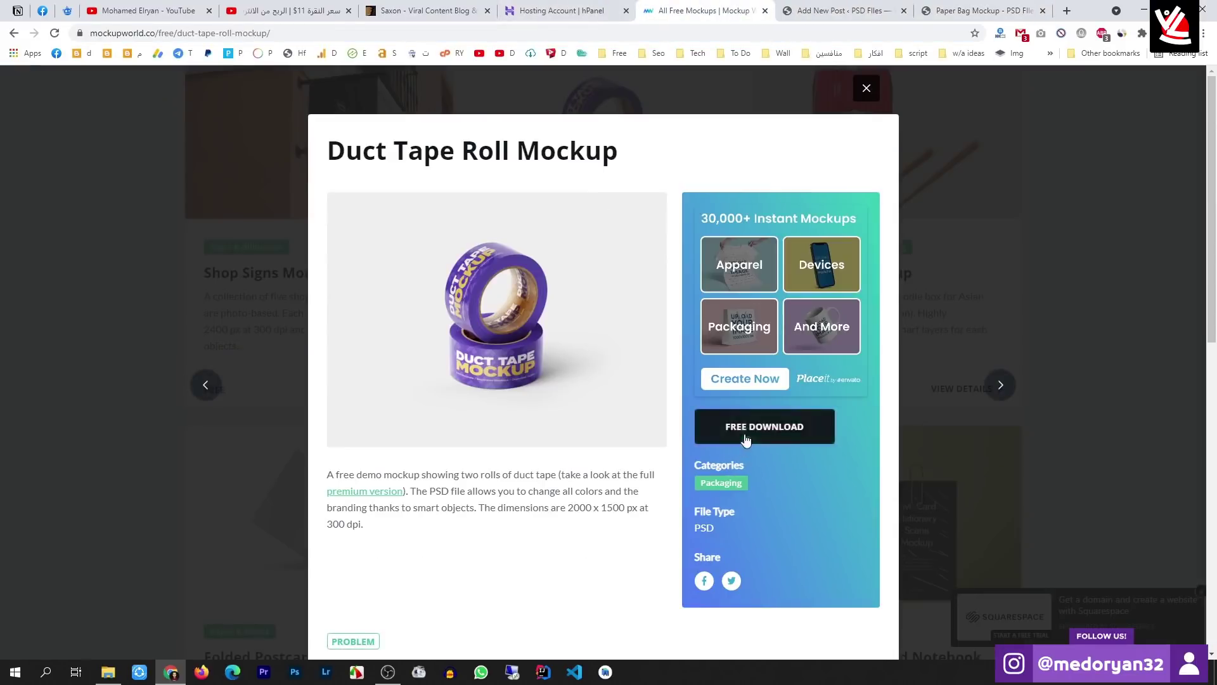
scroll(489, 394, "down", 2)
scroll(495, 436, "down", 3)
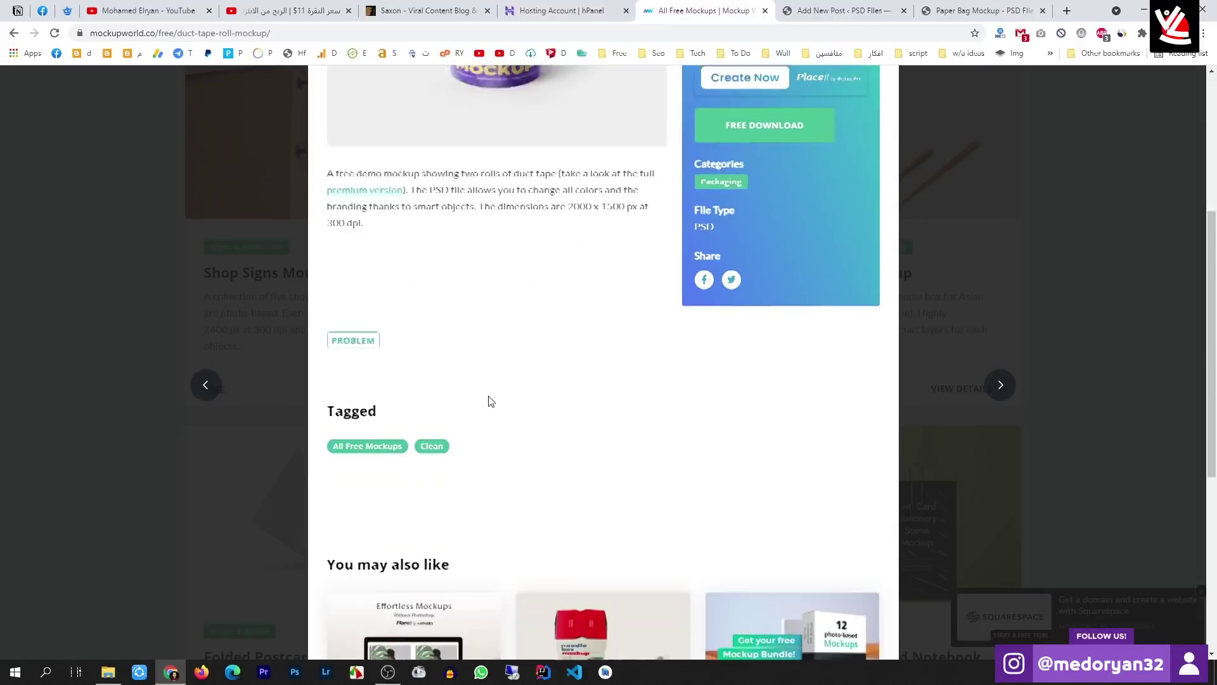
scroll(488, 402, "up", 3)
double_click(140, 38)
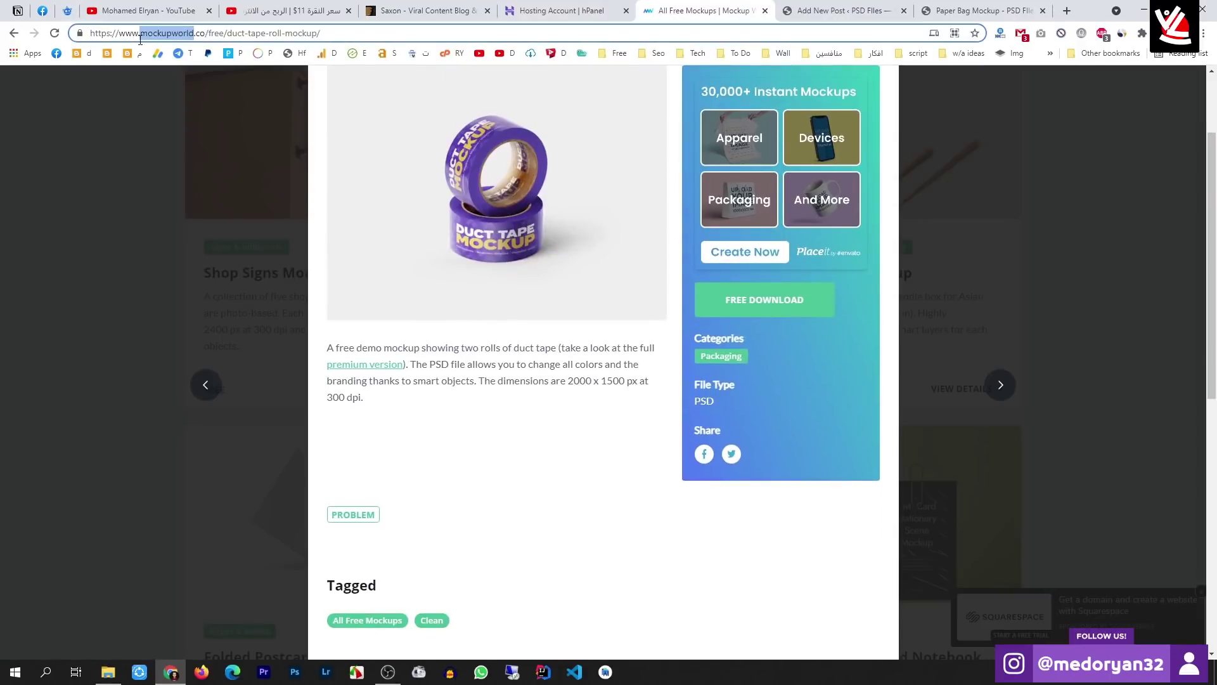
left_click(372, 31)
key("ctrl+a")
key("BackSpace")
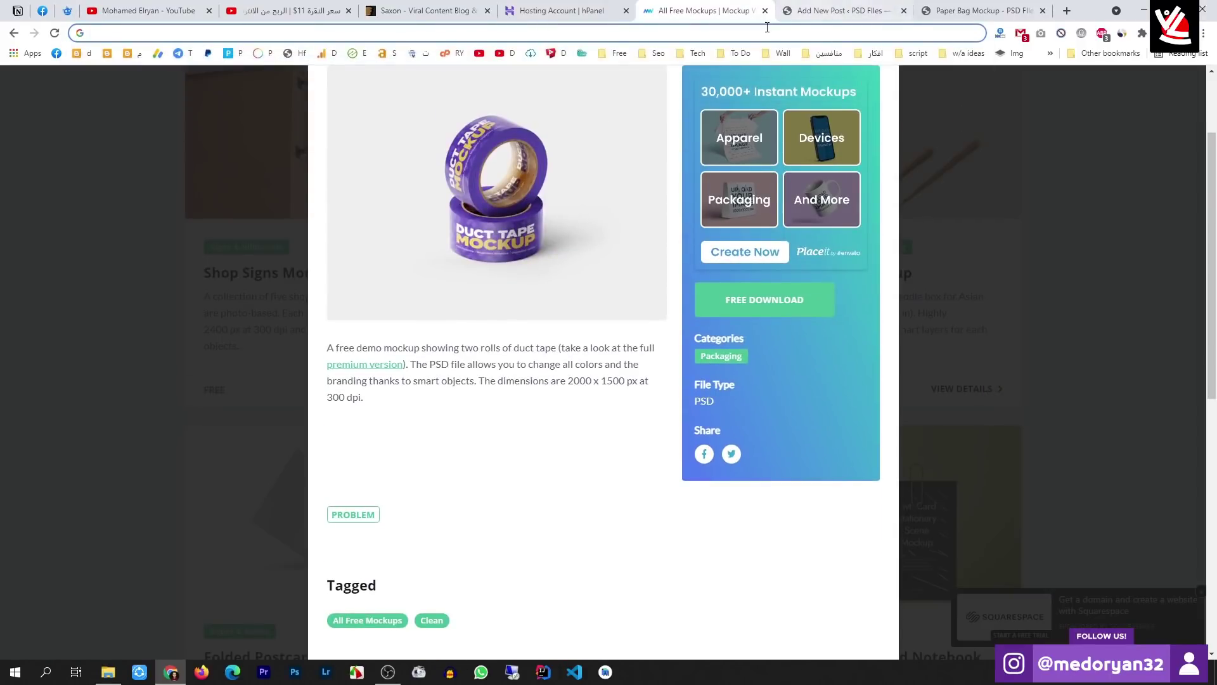
key("ctrl+v")
double_click(172, 35)
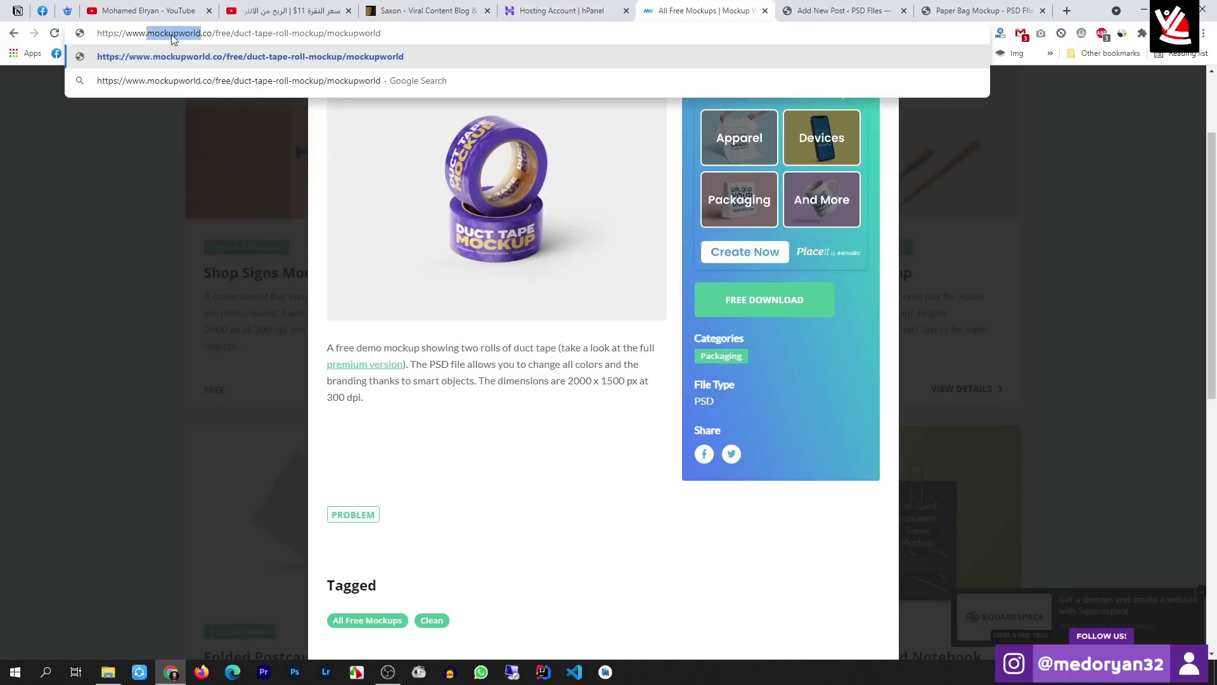
key("ctrl+c")
key("ctrl+a")
key("ctrl+v")
key("Escape")
left_click(840, 11)
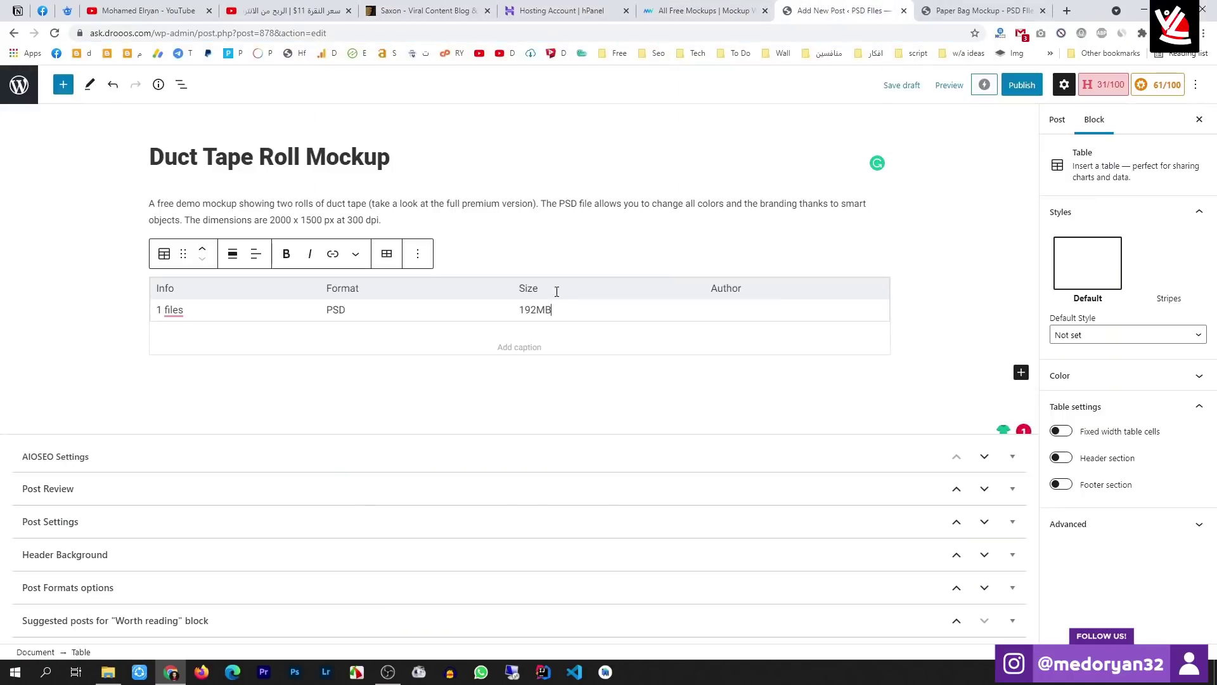
key("ctrl+v")
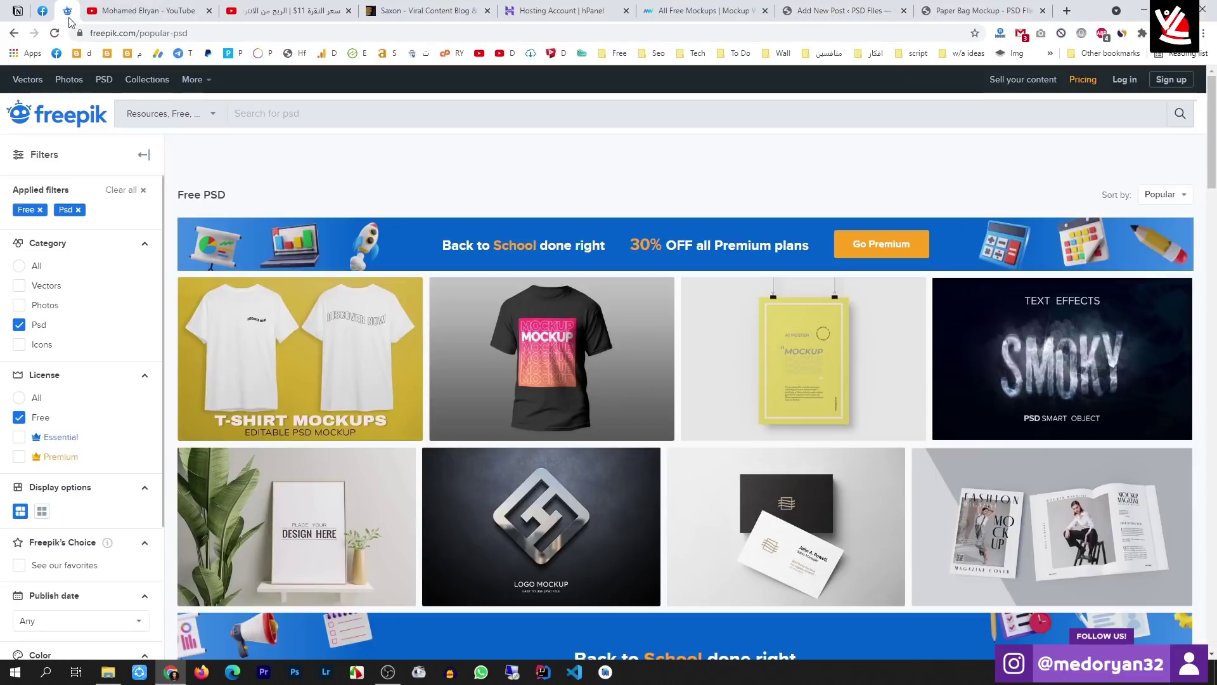
Look up the author of the white t-shirts mockup design on Freepik, then return to the Paper Bag Mockup post
left_click(68, 10)
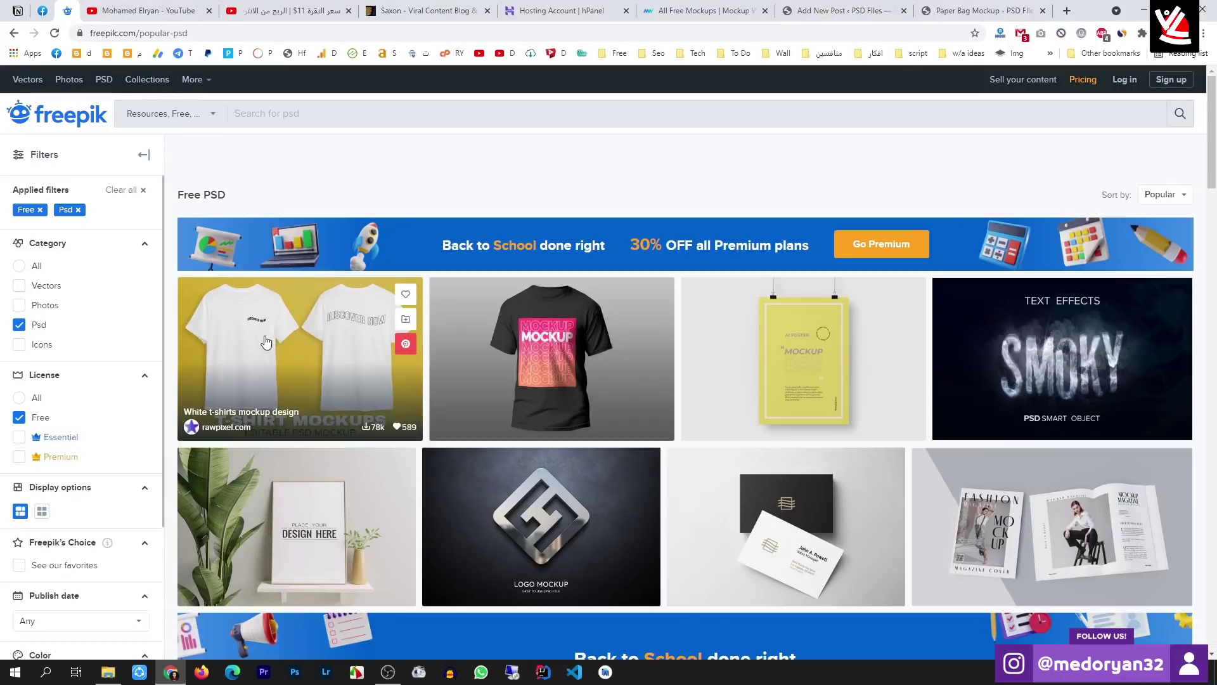
left_click(325, 341)
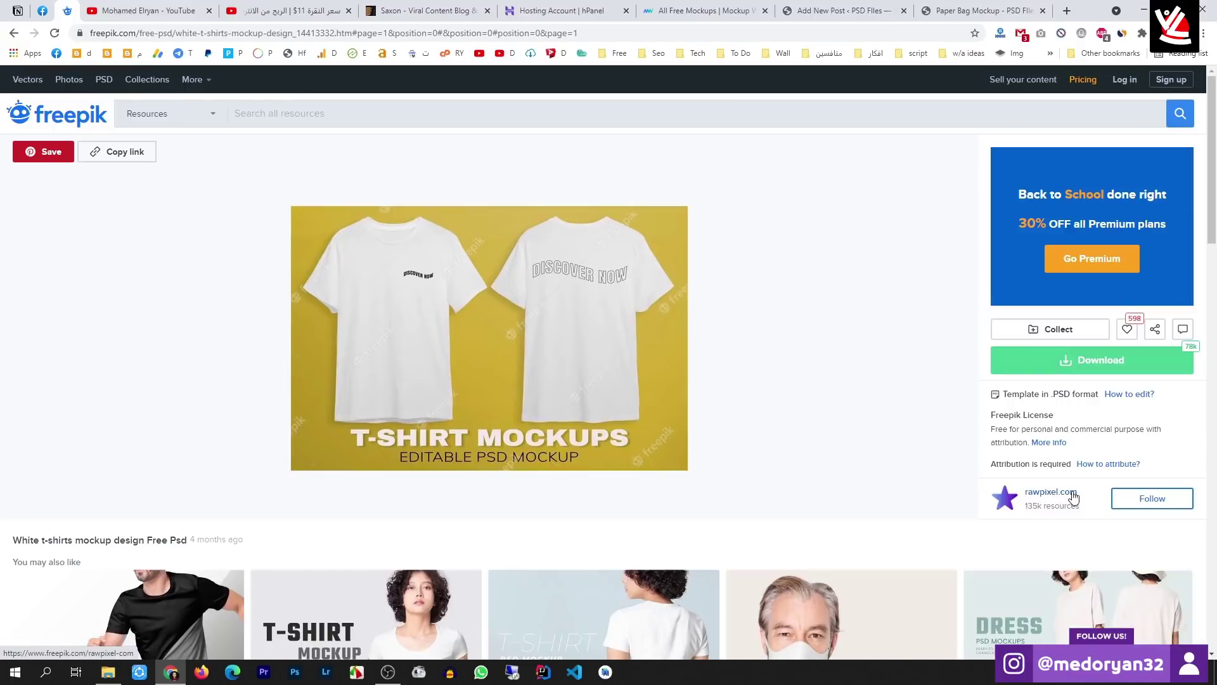
left_click(997, 8)
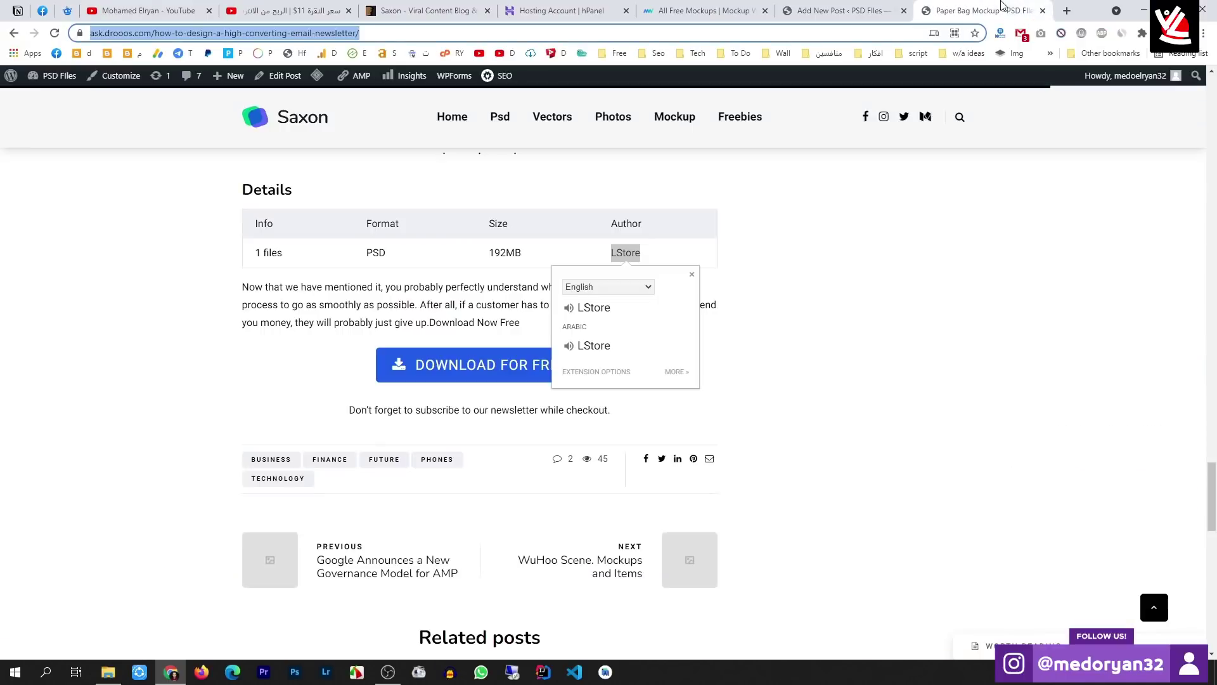
Return to the draft post, dismiss the spelling suggestion on the author name and start an empty paragraph below the details table
left_click(837, 10)
left_click(640, 312)
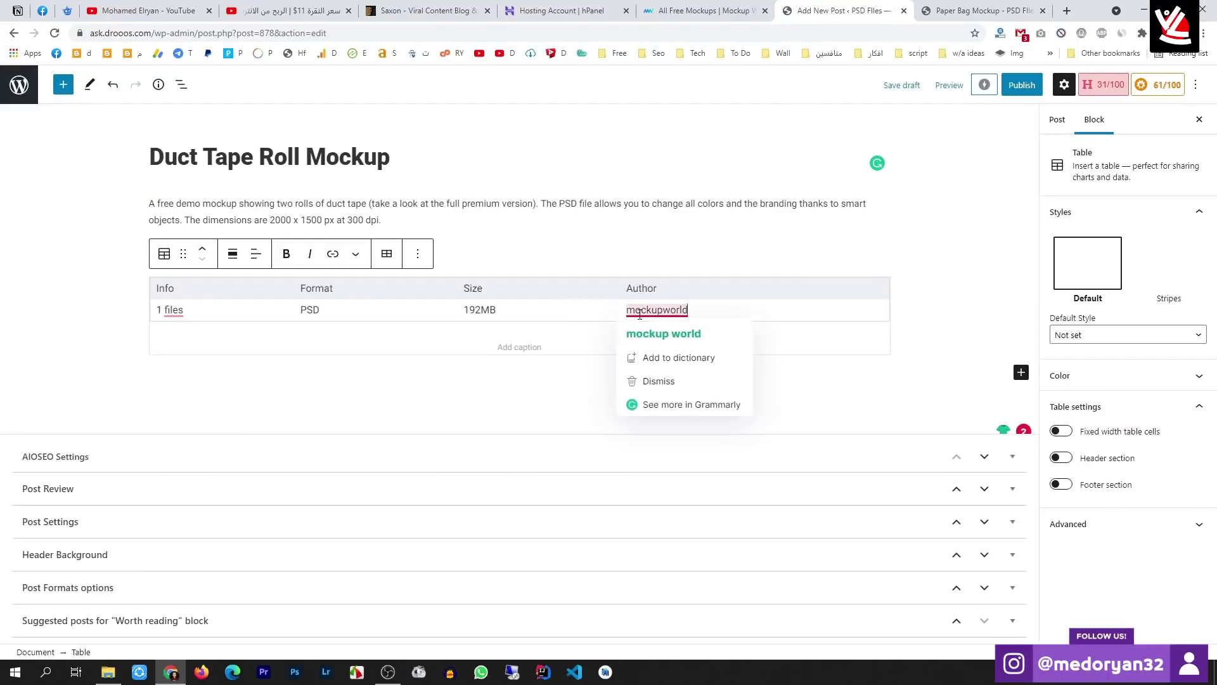
key("Escape")
left_click(543, 372)
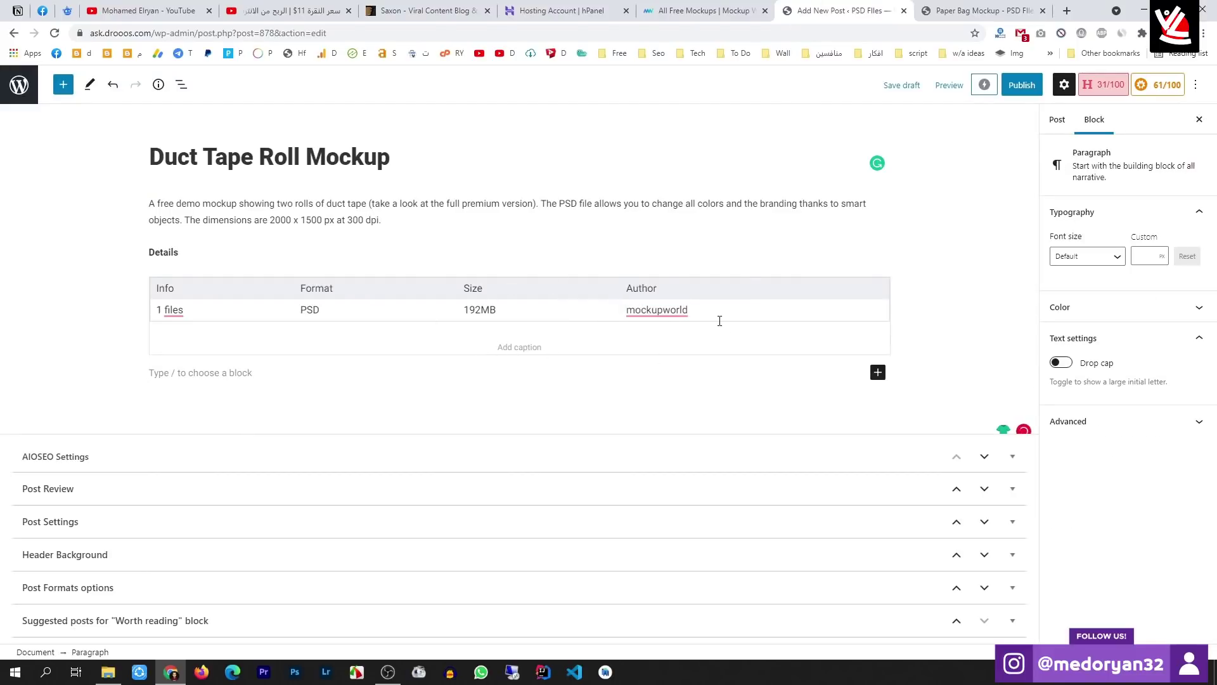
Examine the Download for Free button below the Paper Bag Mockup post's details table
left_click(932, 9)
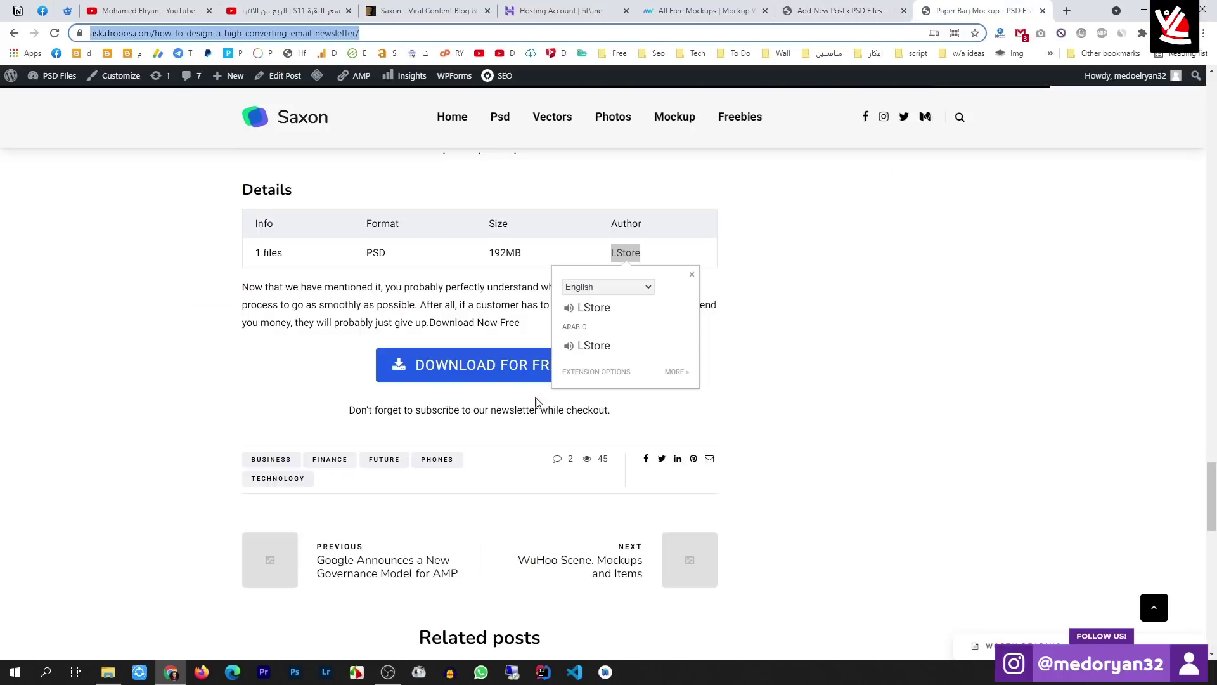
left_click(493, 369)
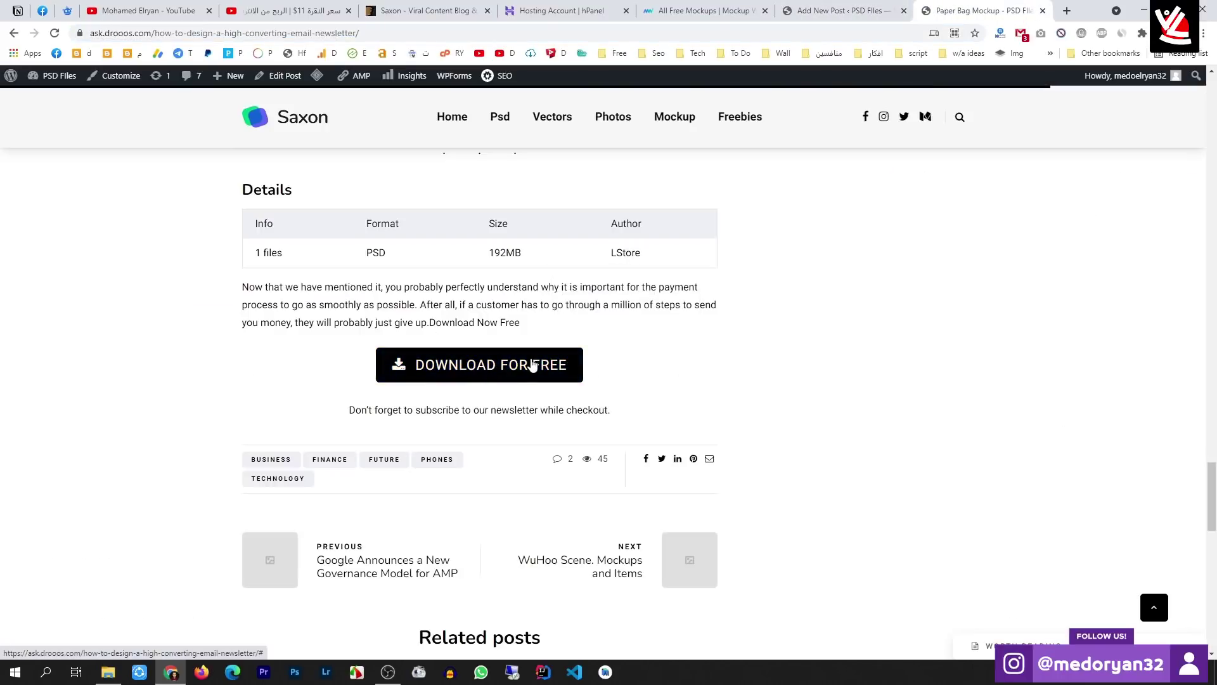
left_click(847, 12)
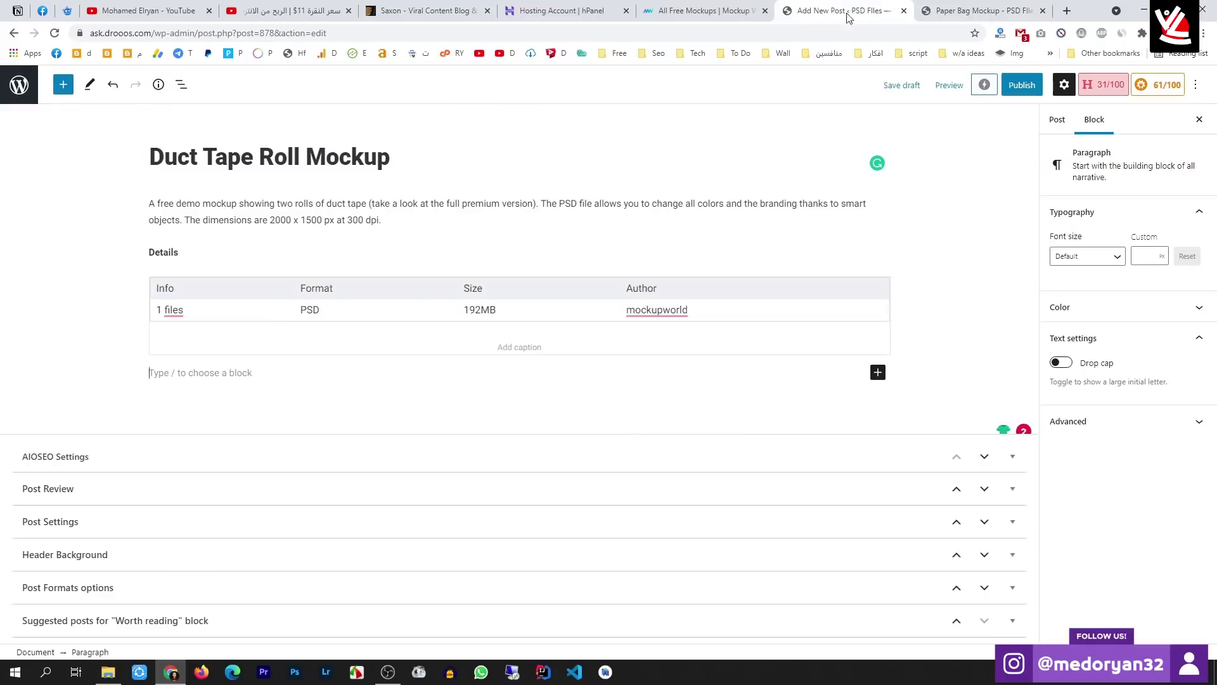
Insert a Buttons block below the details table in the Duct Tape Roll Mockup draft
left_click(878, 373)
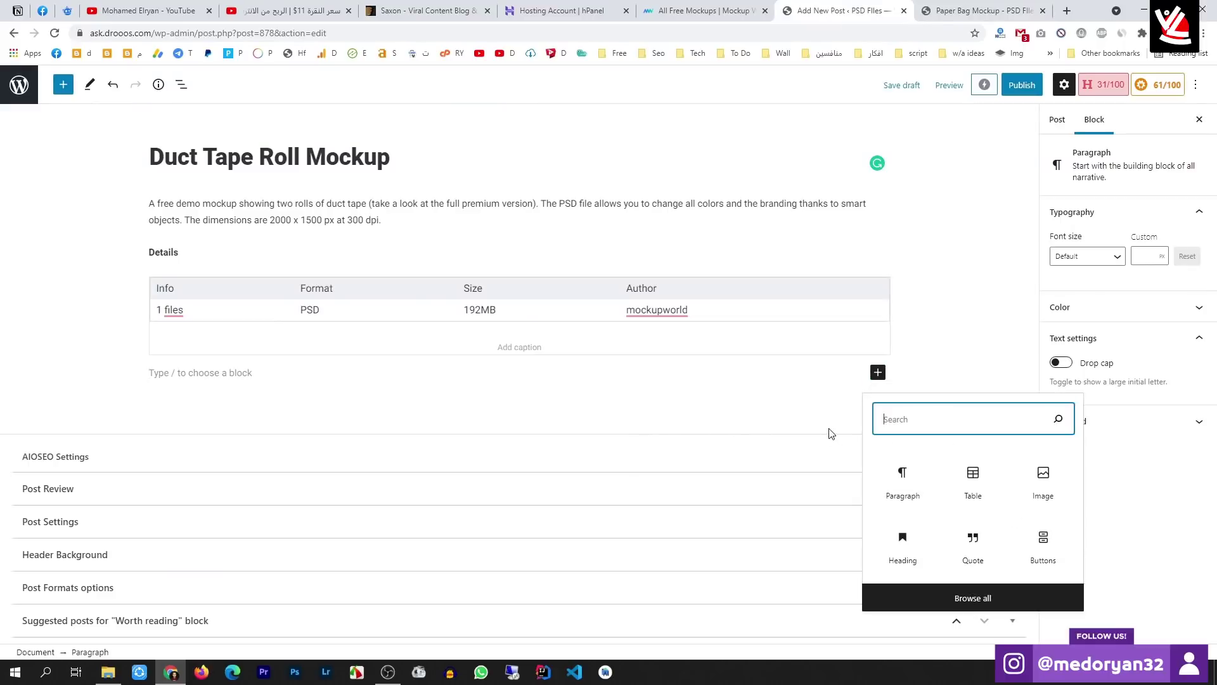
left_click(989, 601)
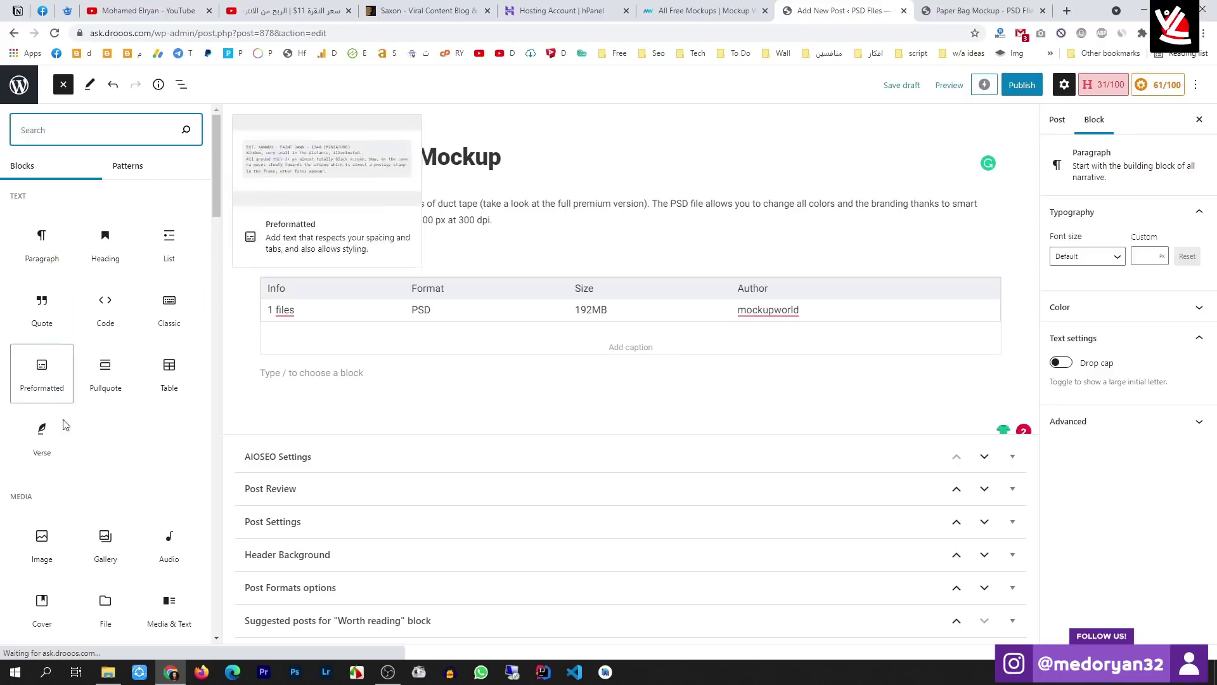
scroll(121, 413, "down", 5)
scroll(108, 418, "down", 1)
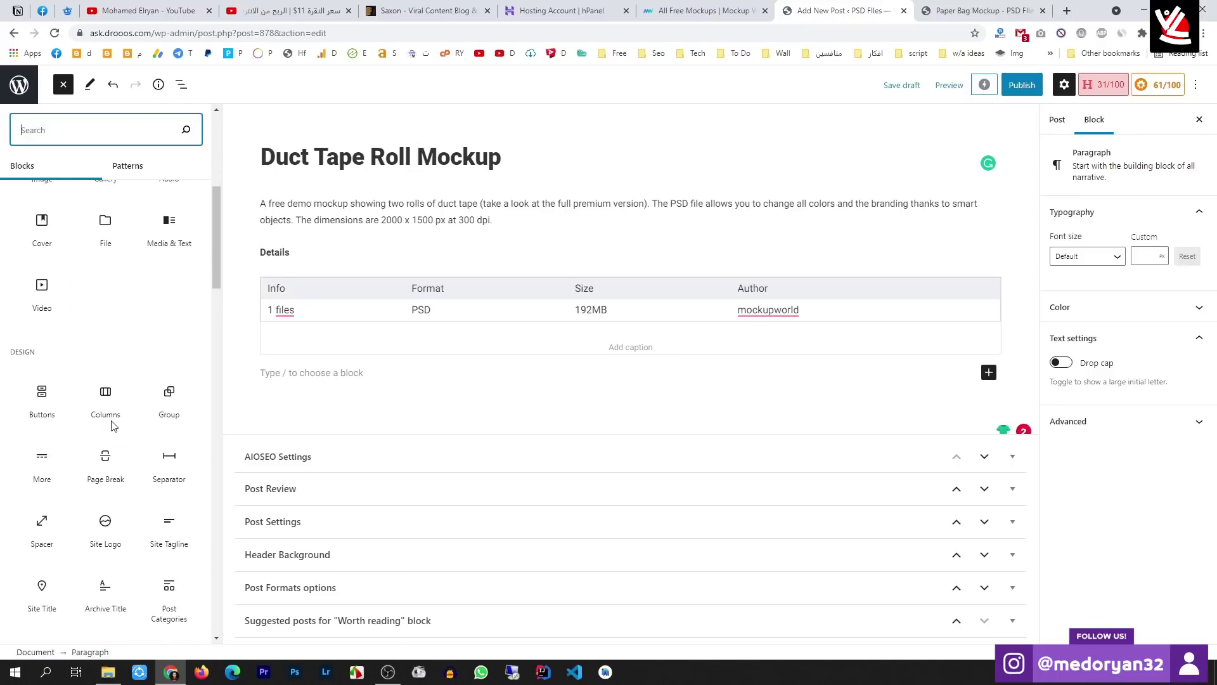
mouse_move(49, 396)
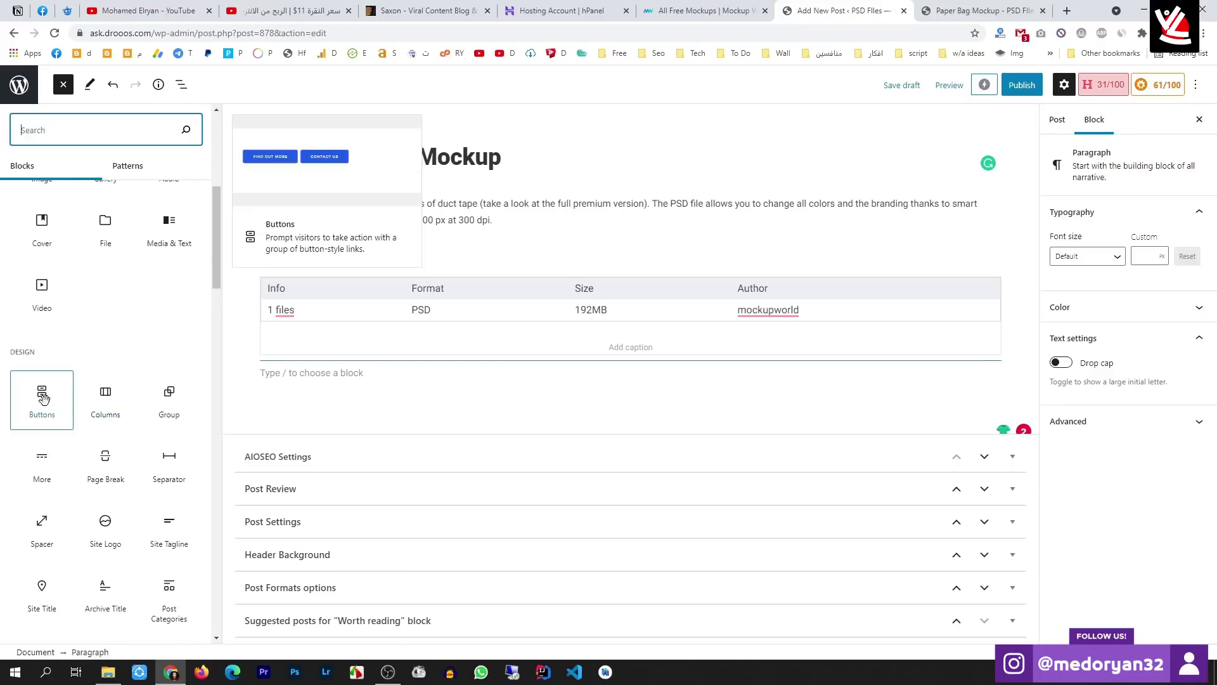
left_click(43, 405)
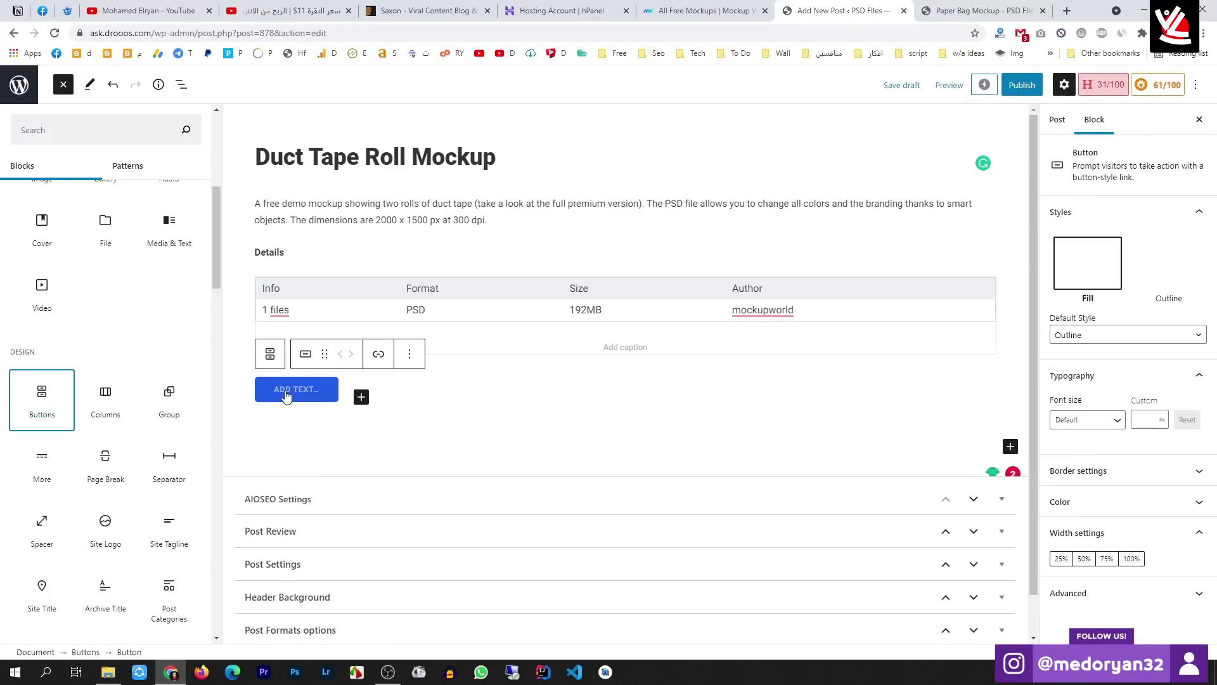
Set the default style of the new button to Fill
left_click(295, 394)
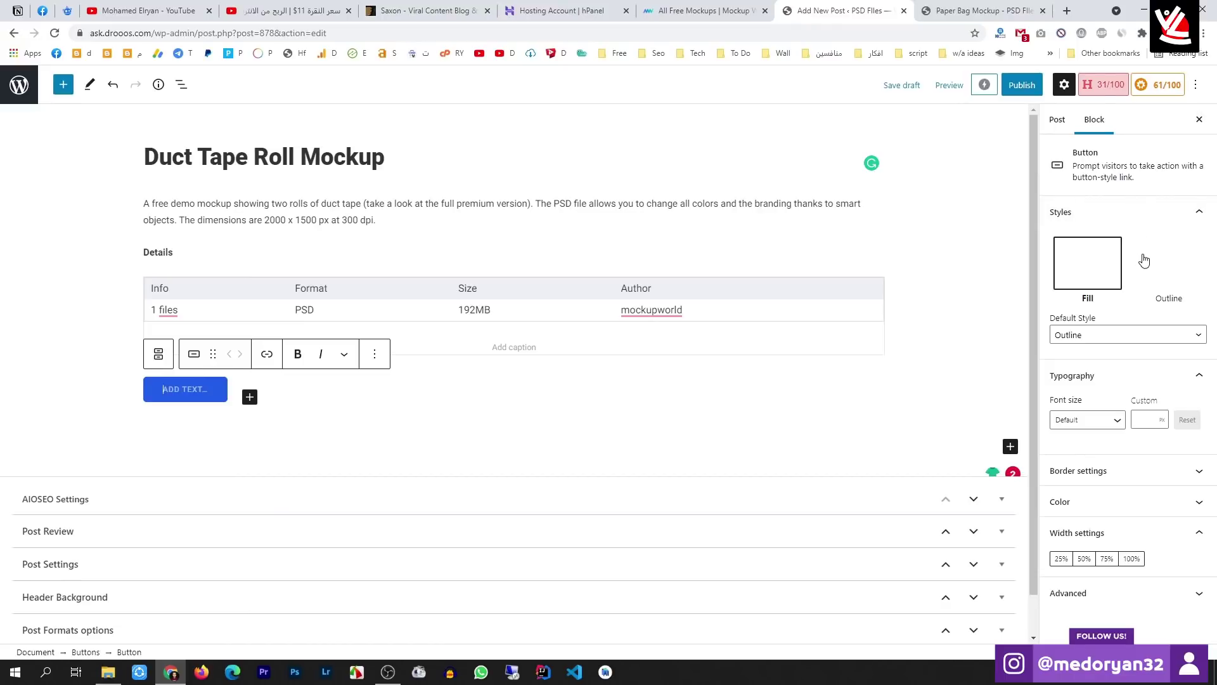
left_click(1119, 336)
key("Up")
key("Return")
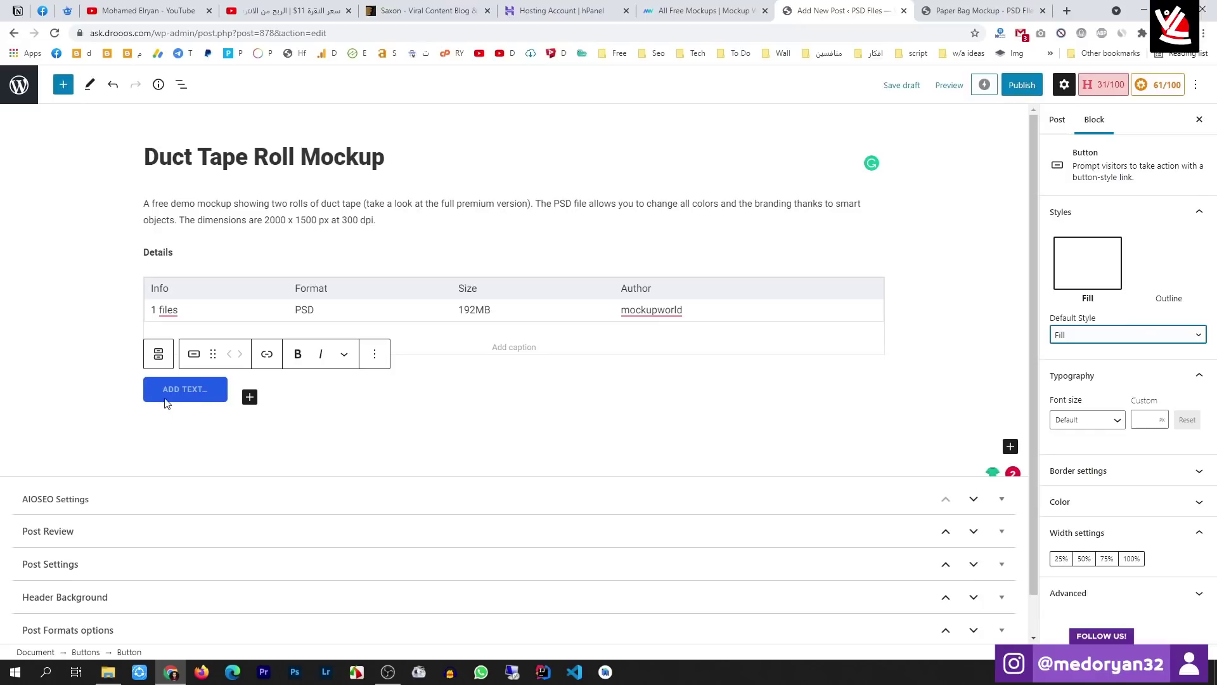
Label the new button "DOWNLOAD FILE"
left_click(186, 391)
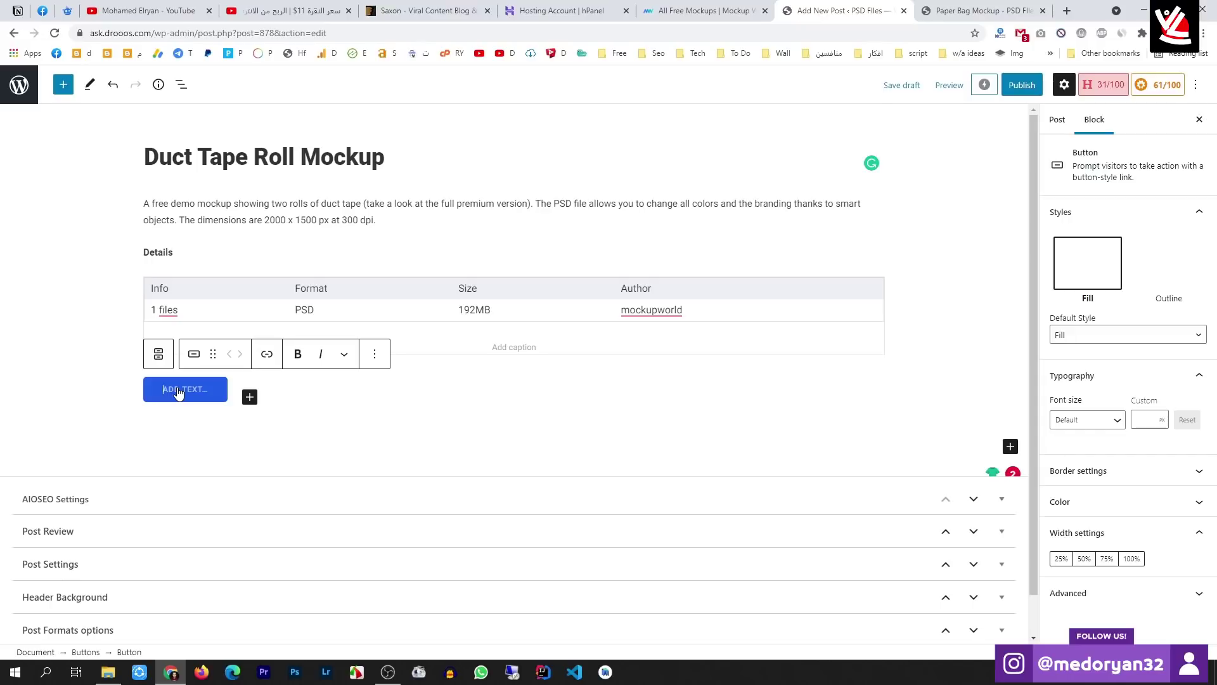
type("DOWNLO")
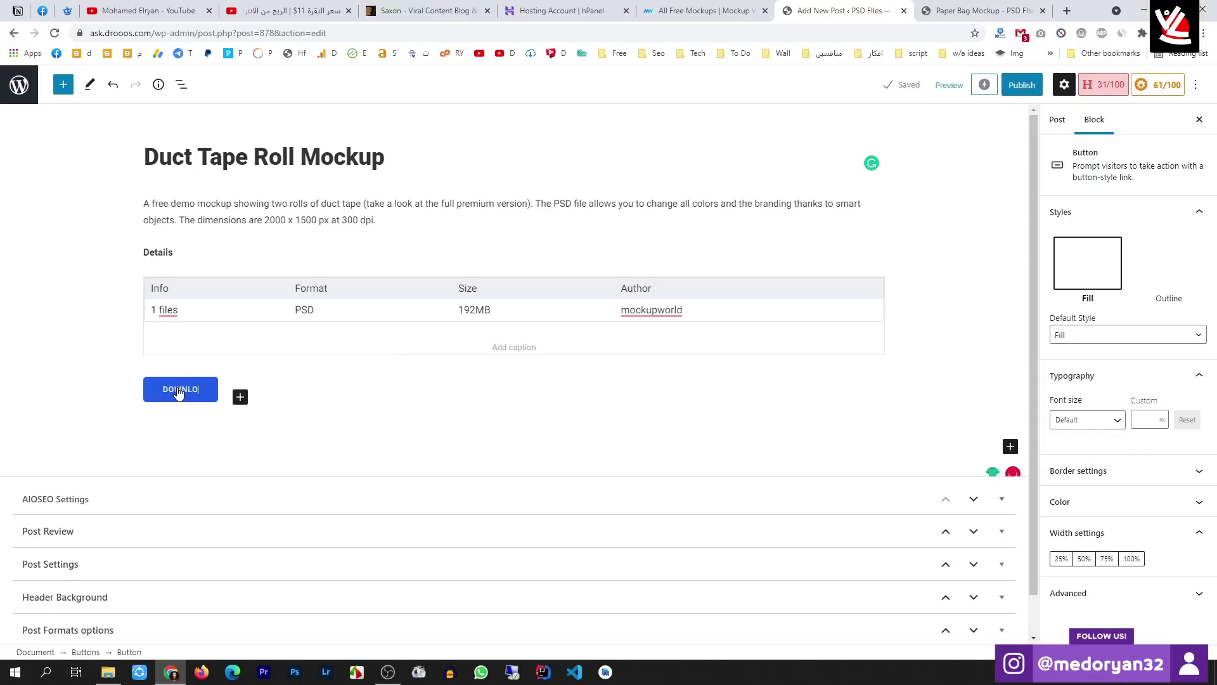
type("AD")
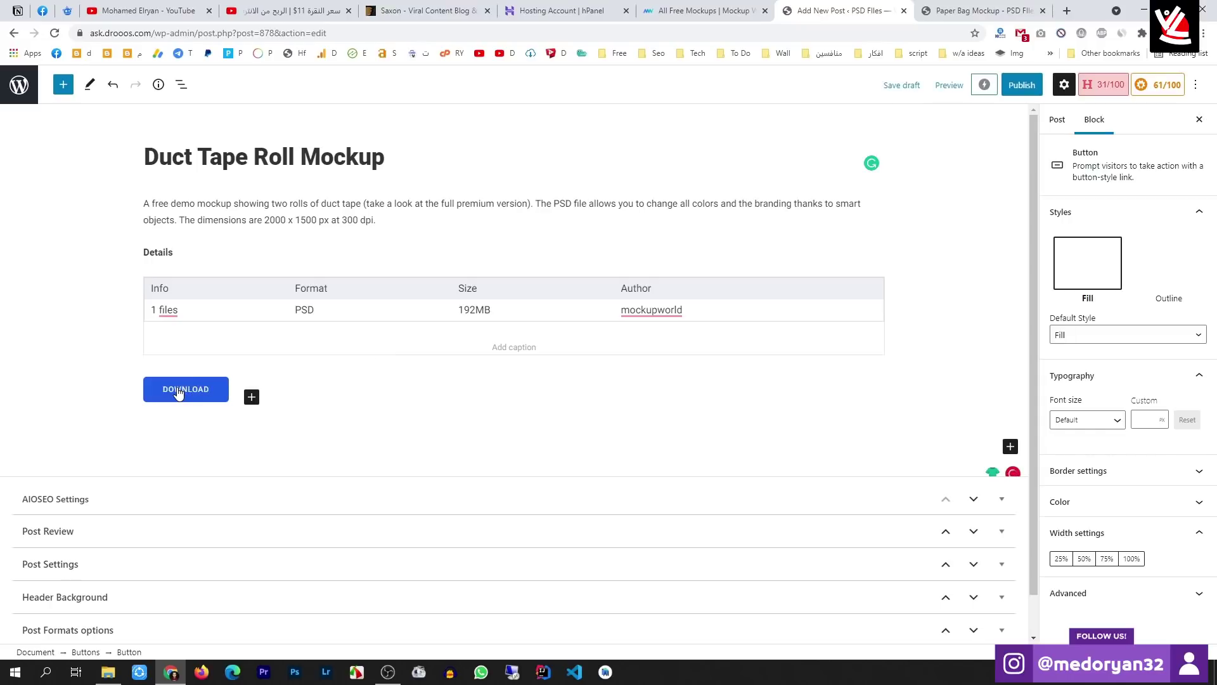
type(" FILE")
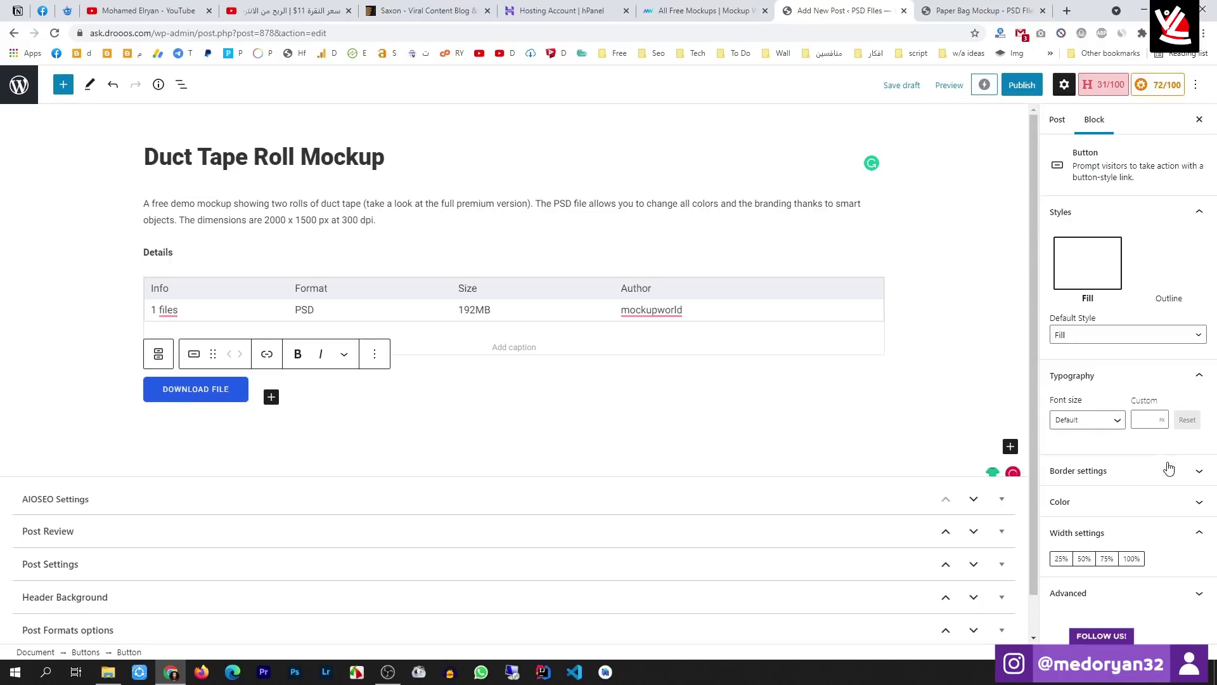
Show the download button's advanced settings and place the cursor in its Link rel field
left_click(1196, 593)
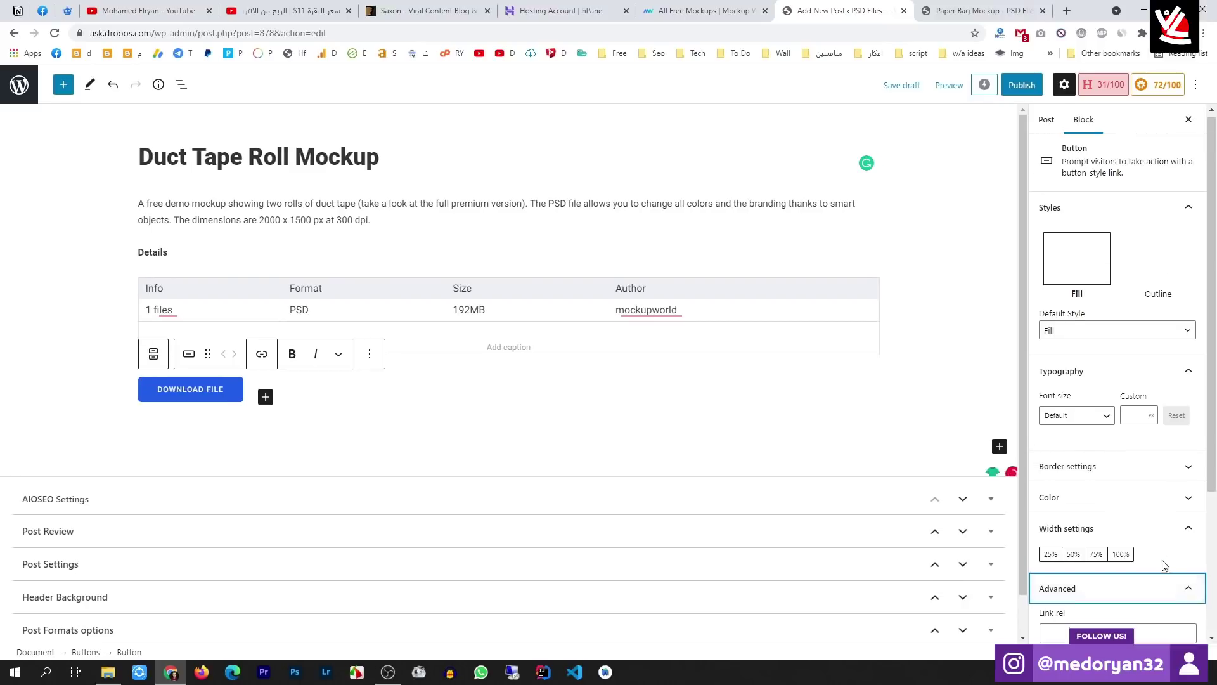
scroll(1165, 564, "down", 3)
left_click(1070, 428)
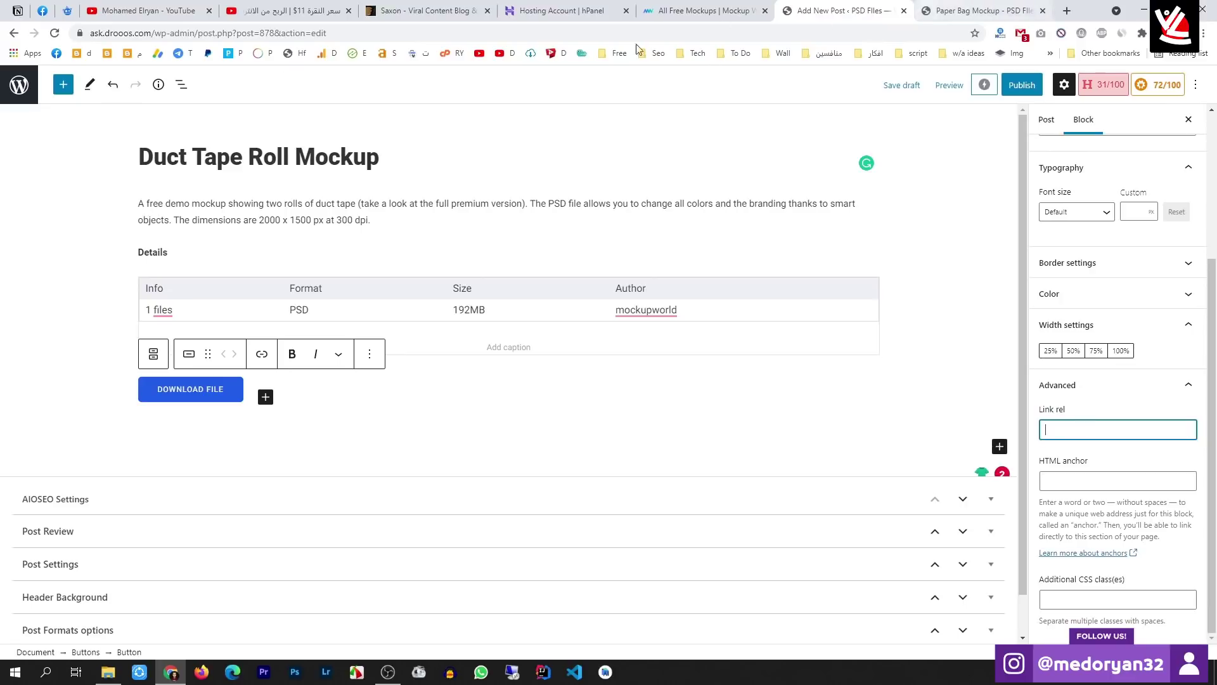
Open the posts list in a separate tab after checking the download icon on the Paper Bag Mockup post's button
right_click(19, 85)
left_click(64, 100)
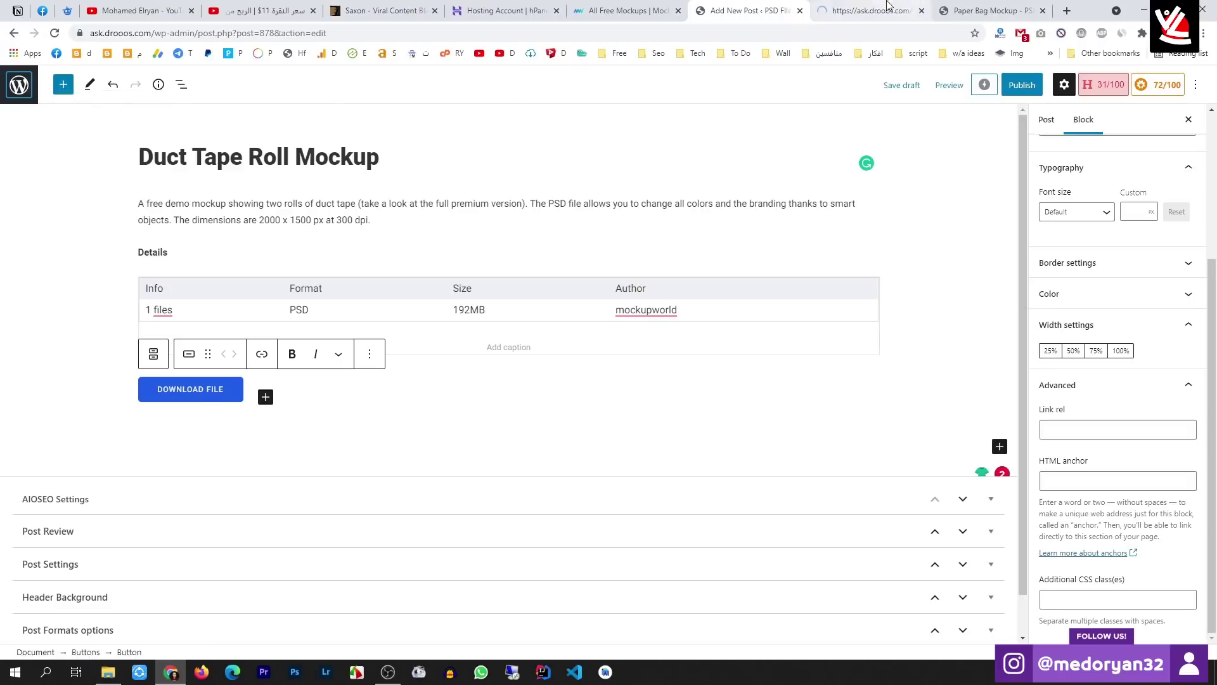
left_click(988, 11)
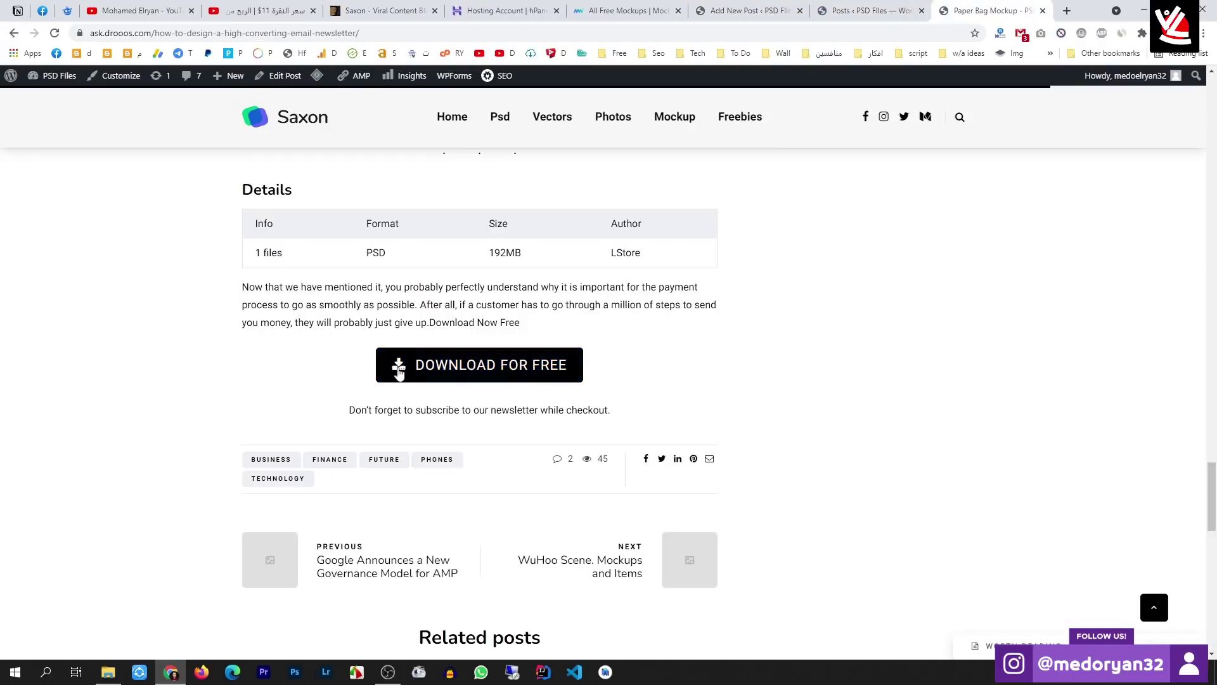
left_click(881, 11)
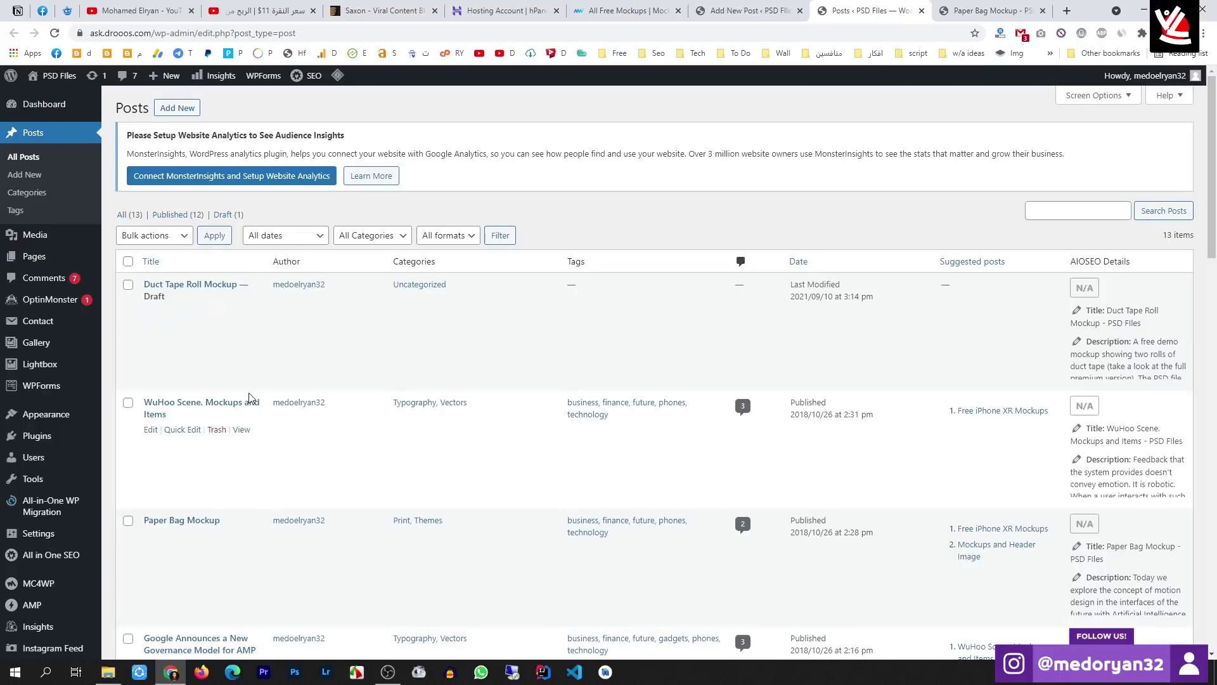
Open the "WuHoo Scene. Mockups and Items" post for editing and examine the advanced settings of its Download for Free button
left_click(234, 406)
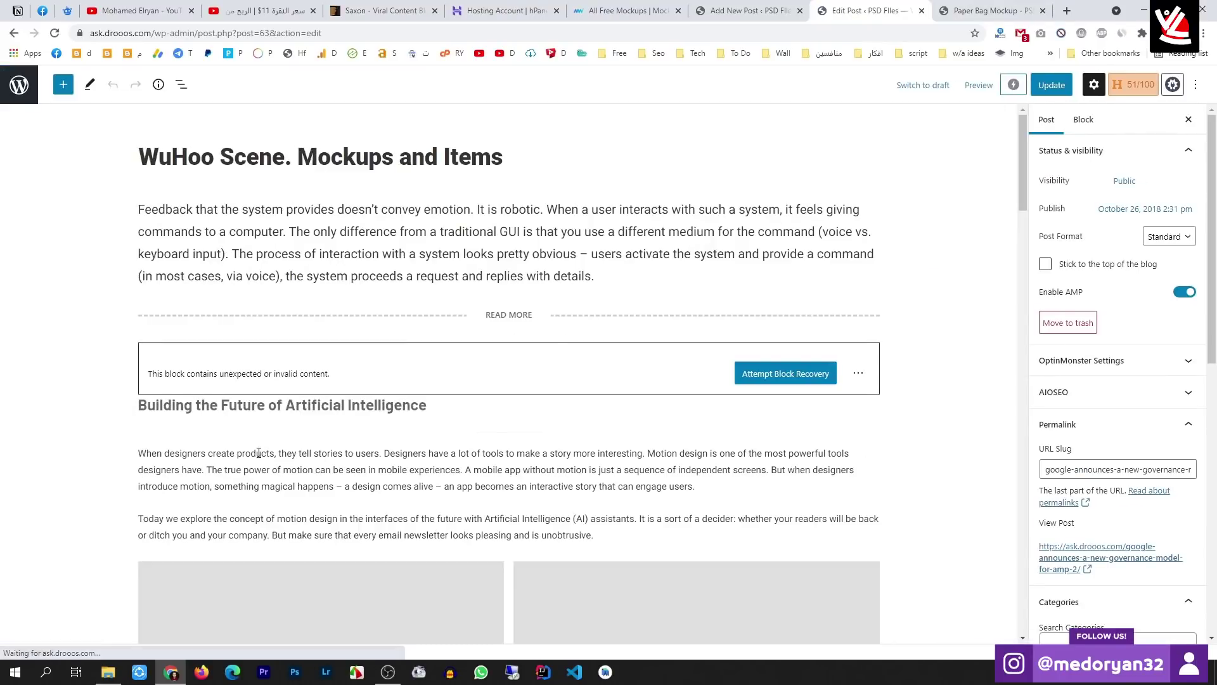
scroll(266, 450, "down", 6)
scroll(277, 444, "down", 20)
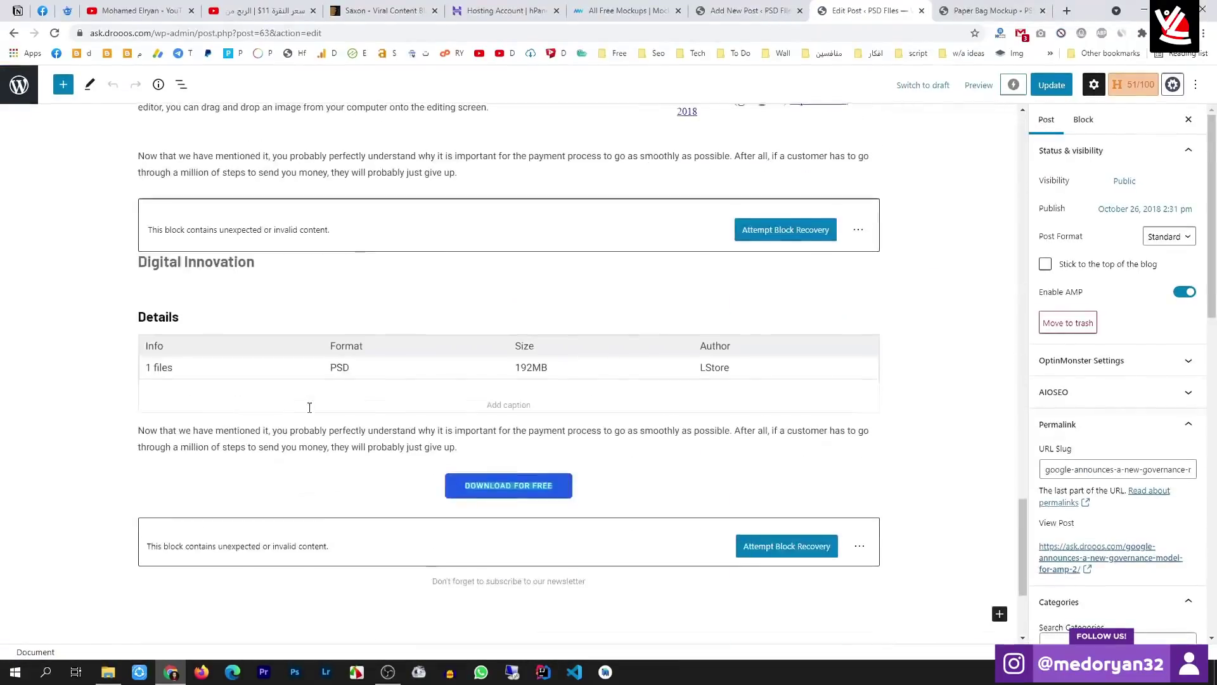
left_click(559, 278)
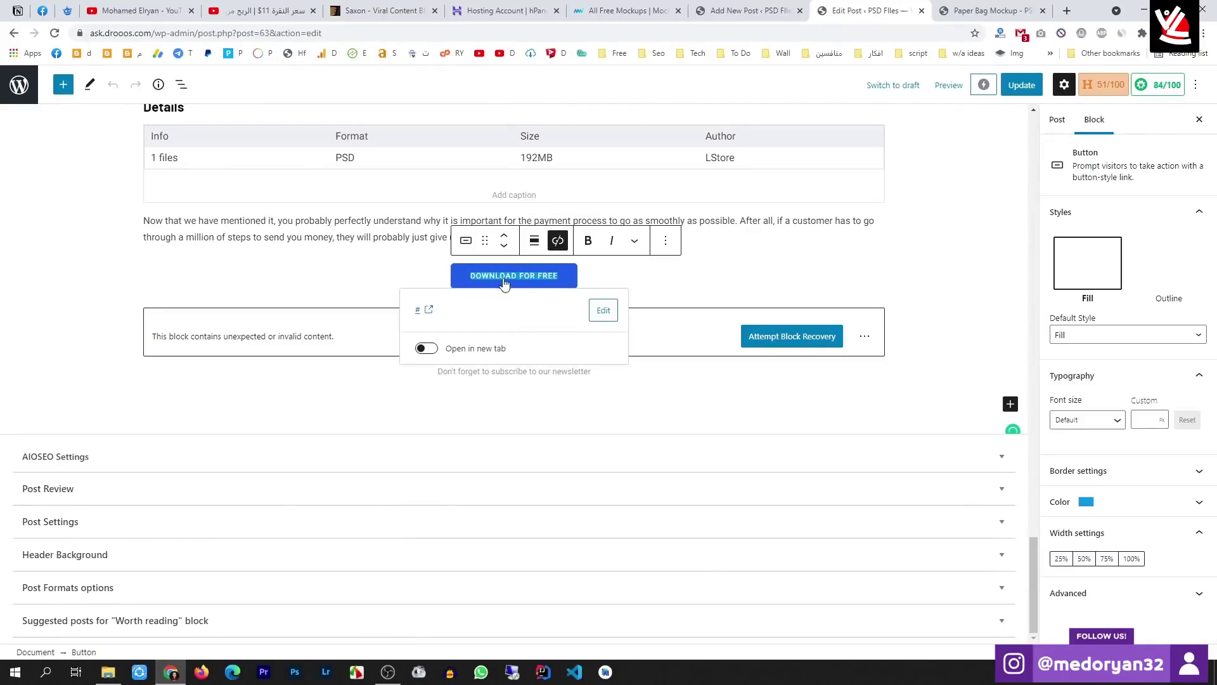
left_click(1173, 596)
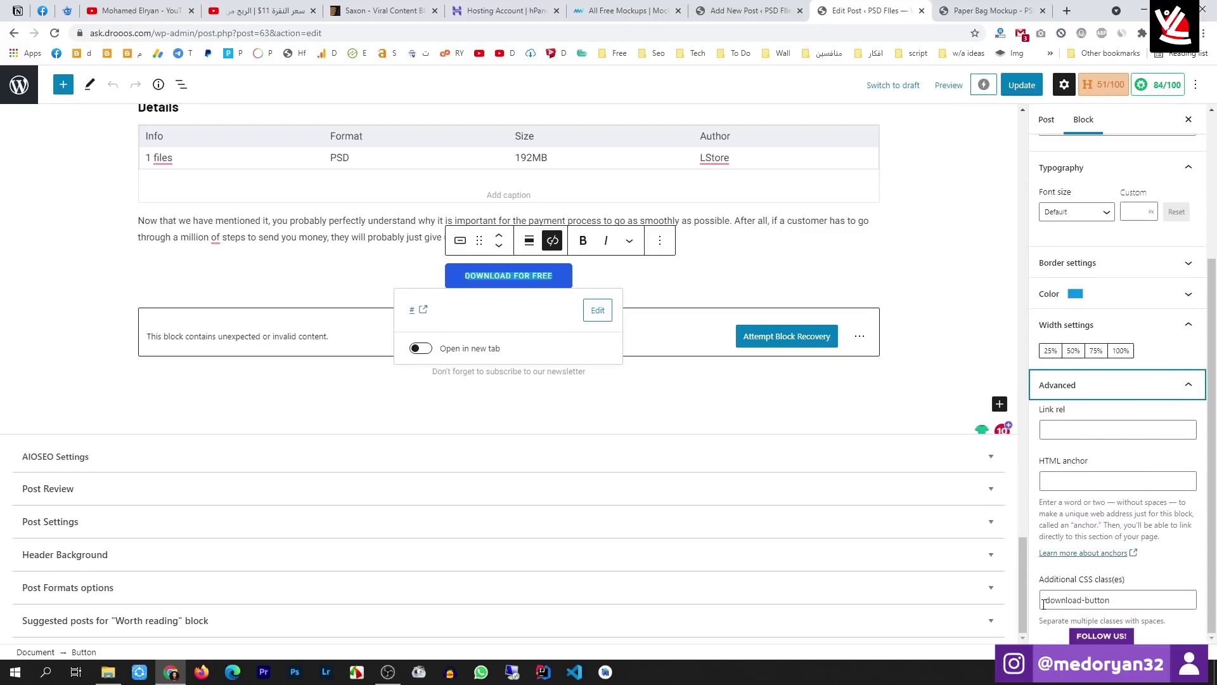
Copy the download-button CSS class from the demo post's button into the Duct Tape Roll Mockup button's Additional CSS class(es)
triple_click(1043, 604)
right_click(1047, 601)
left_click(1037, 411)
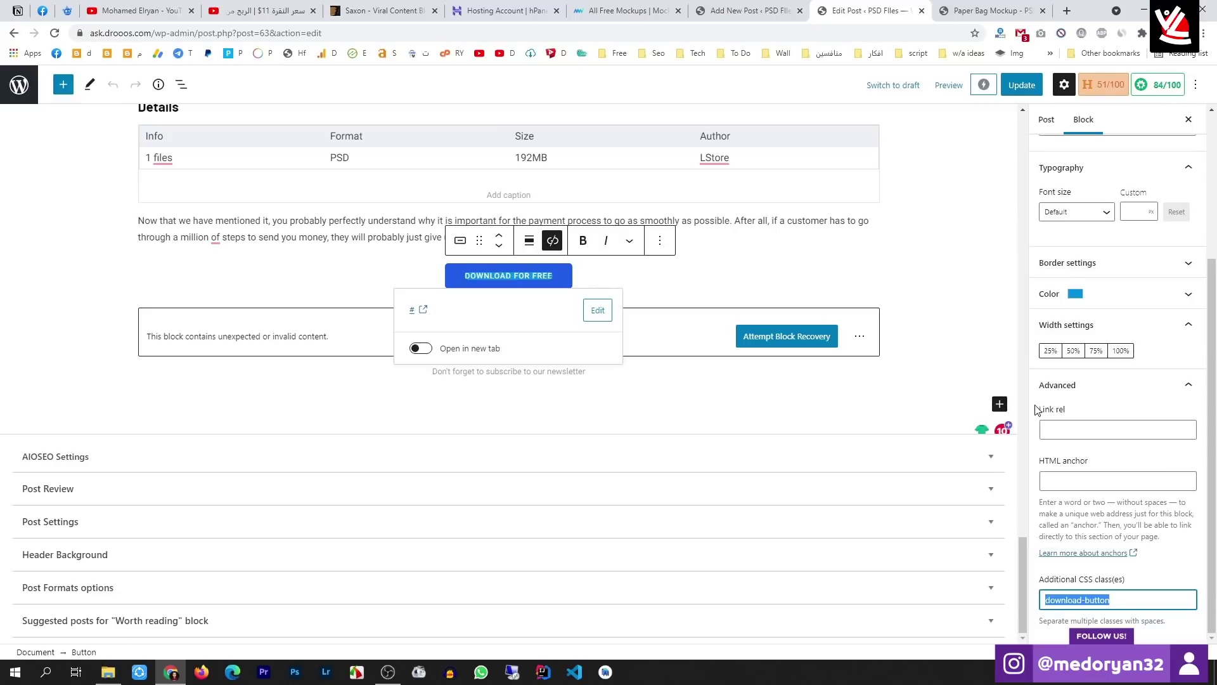
left_click(717, 7)
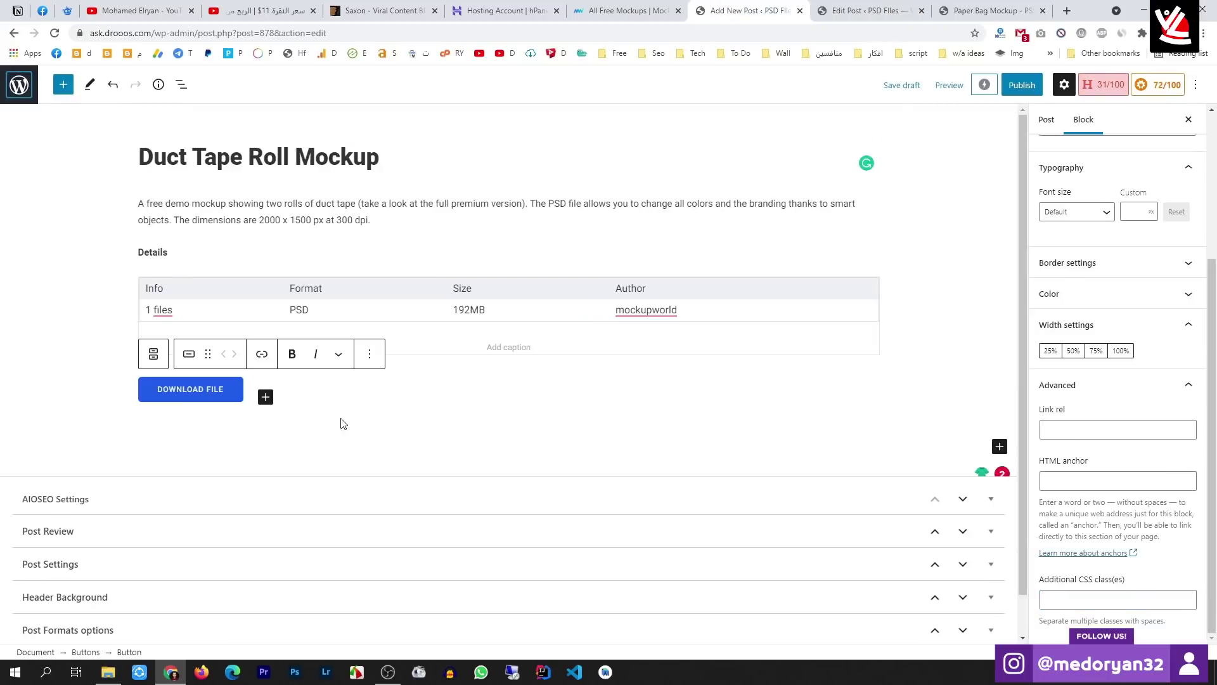
left_click(1102, 596)
key("ctrl+v")
Copy the Free Download link address from the mockupworld page into the demo button's Link rel field
left_click(1092, 430)
left_click(588, 12)
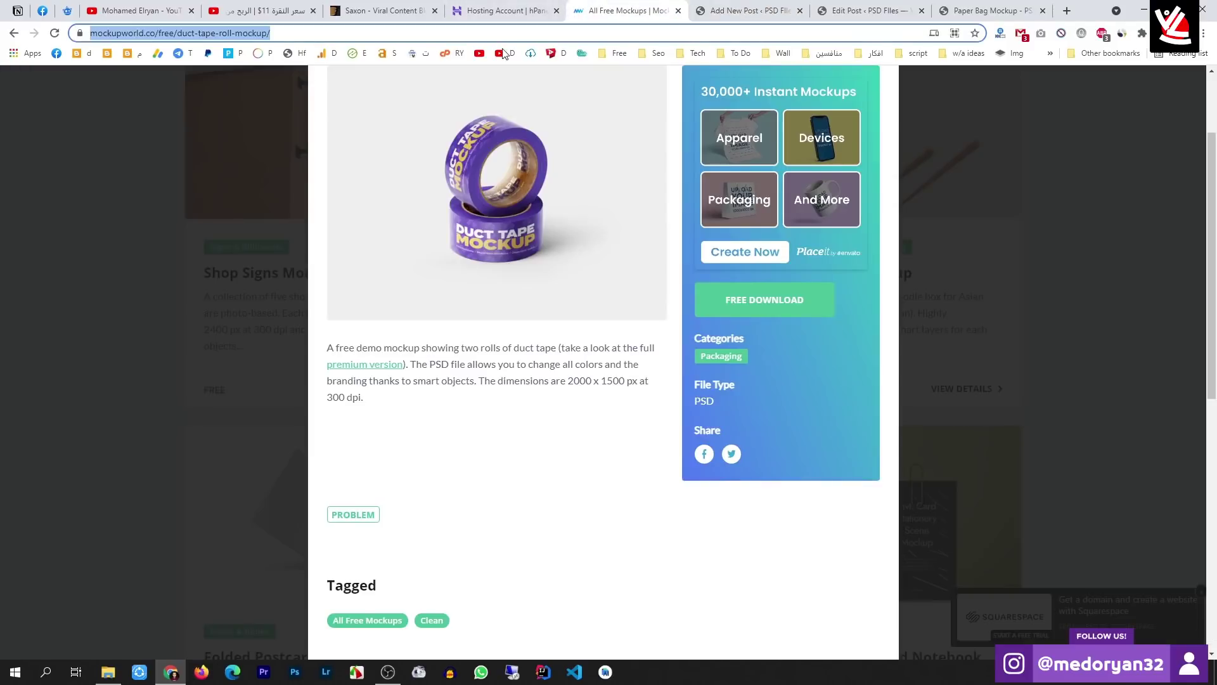
right_click(765, 304)
left_click(808, 399)
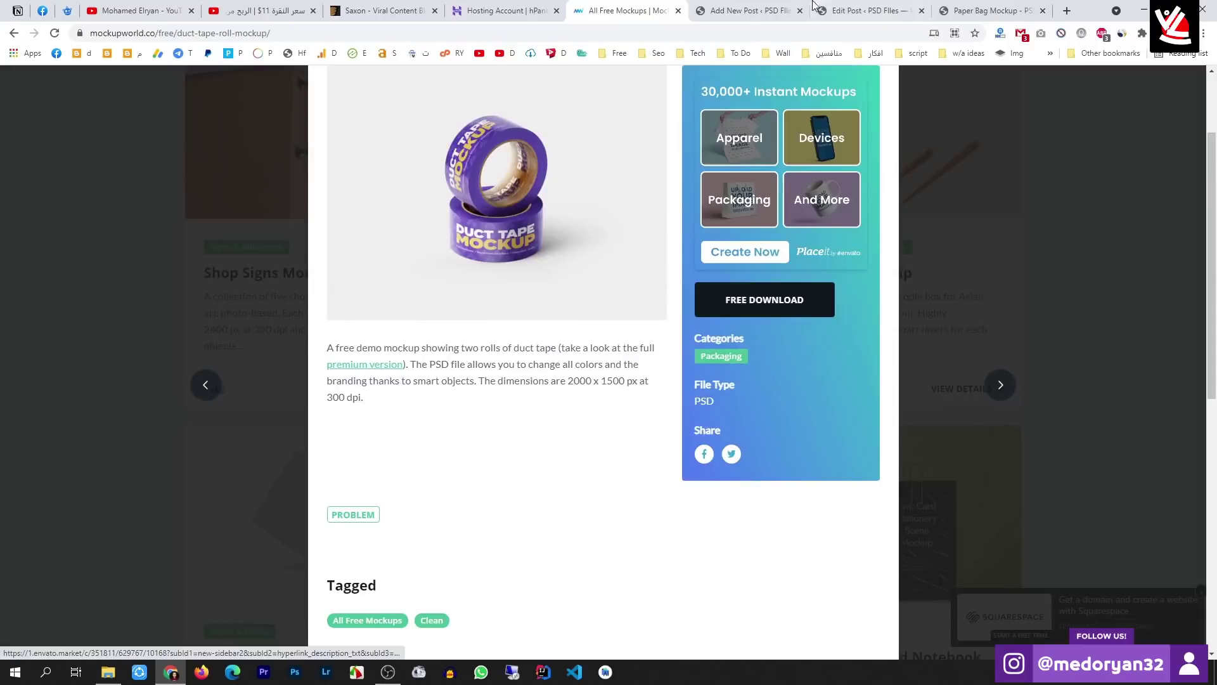
left_click(814, 5)
left_click(1048, 429)
key("ctrl+v")
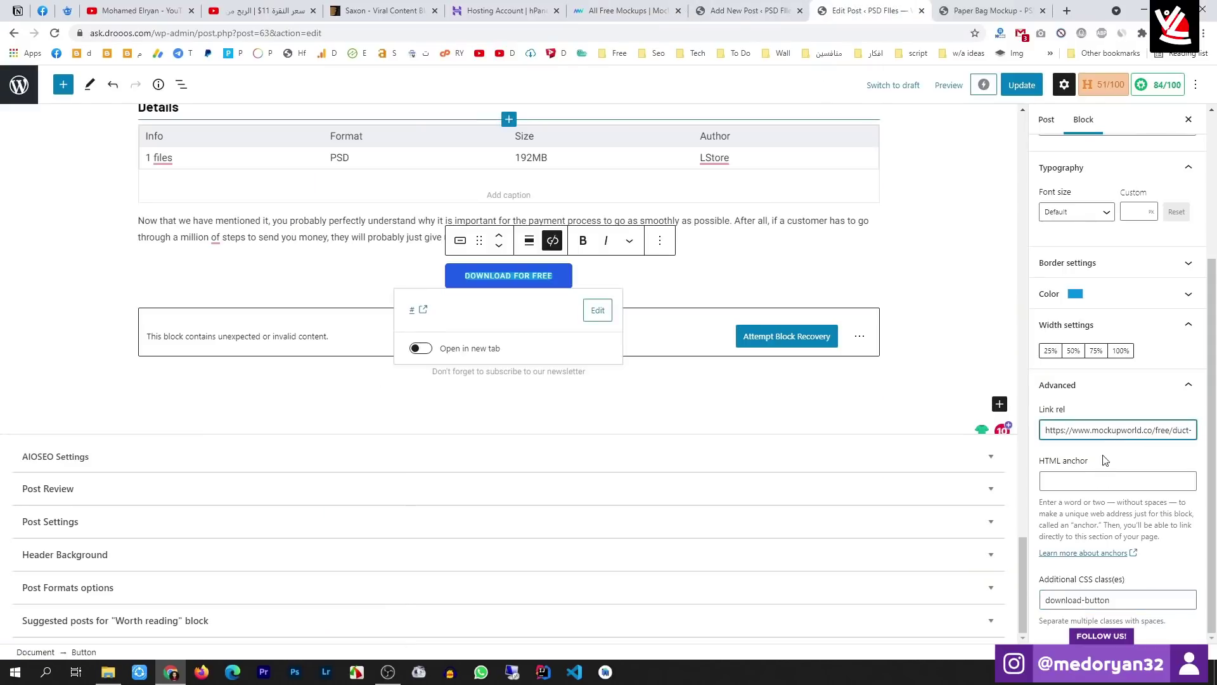
Set the HTML anchor to Download-For-Free on both the demo post's button and the Duct Tape Roll Mockup's DOWNLOAD FILE button
left_click(1056, 469)
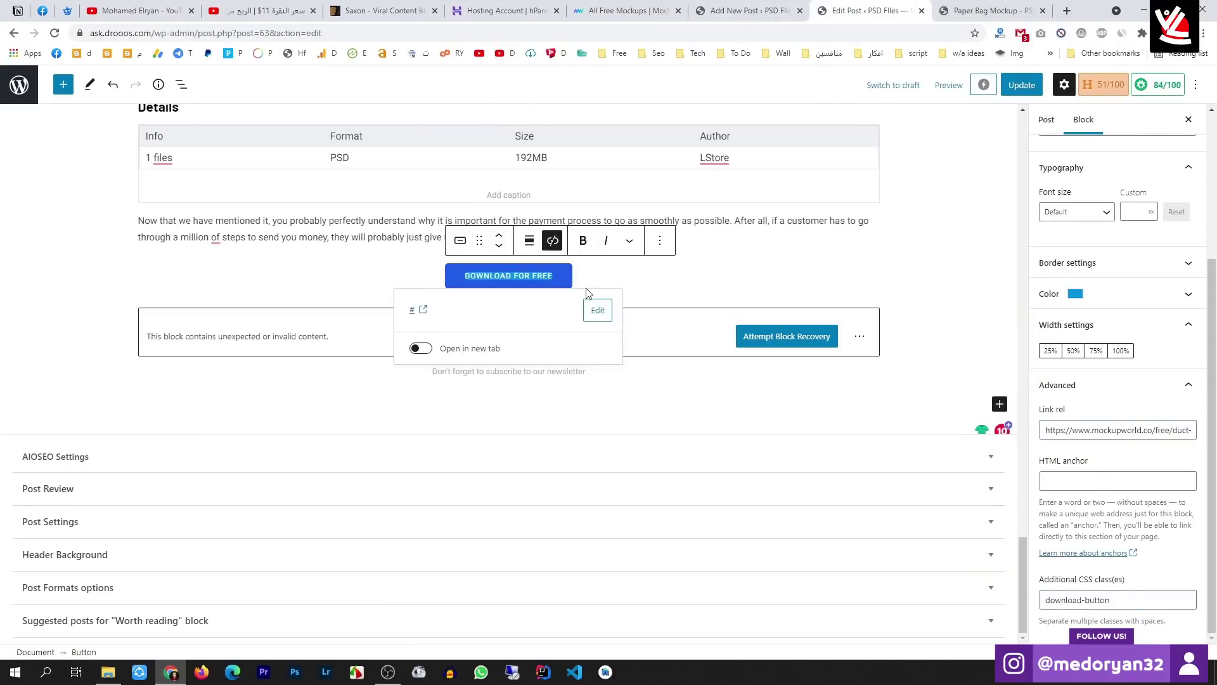
key("ctrl+c")
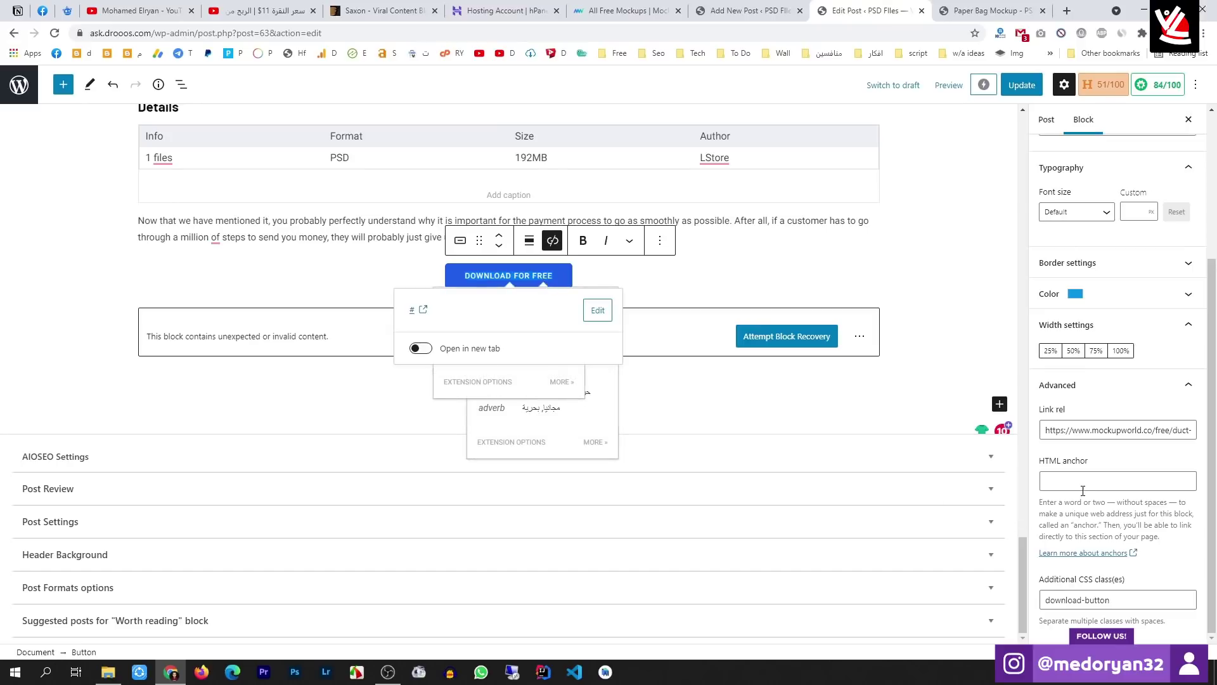
left_click(1083, 482)
key("ctrl+v")
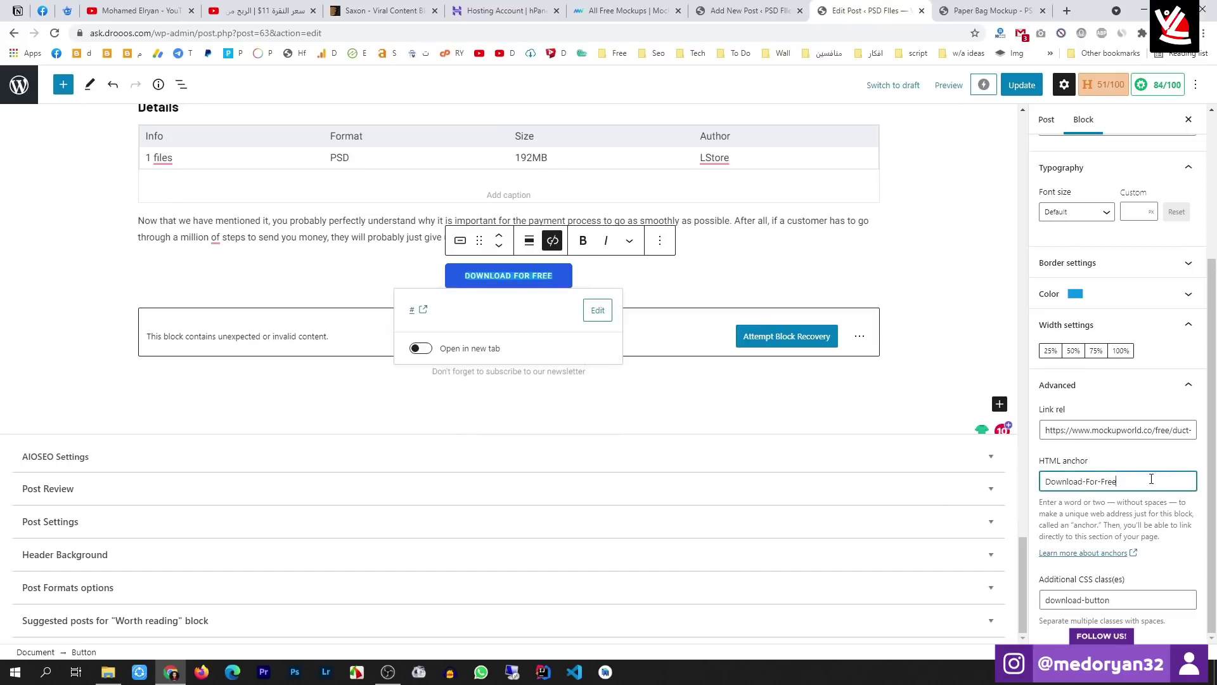
left_click(734, 6)
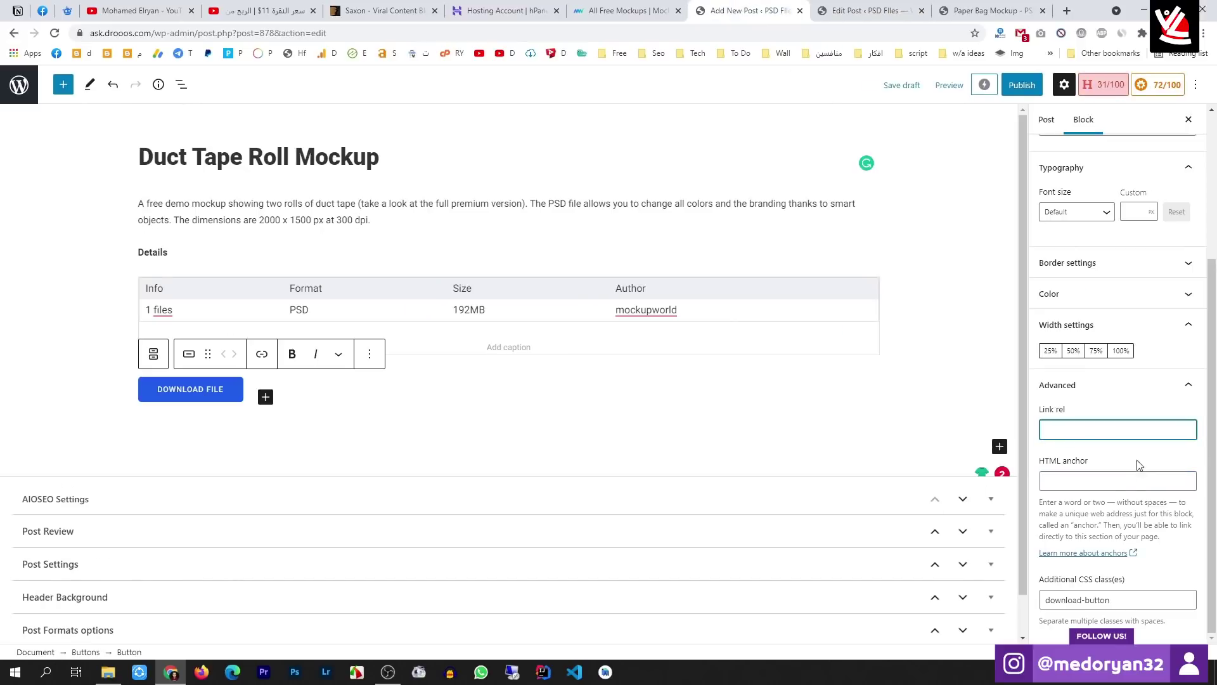
left_click(1139, 481)
key("ctrl+v")
Copy the mockupworld URL from the demo button's Link rel into the Link rel of the Duct Tape Roll Mockup's button
left_click(867, 10)
left_click(1119, 430)
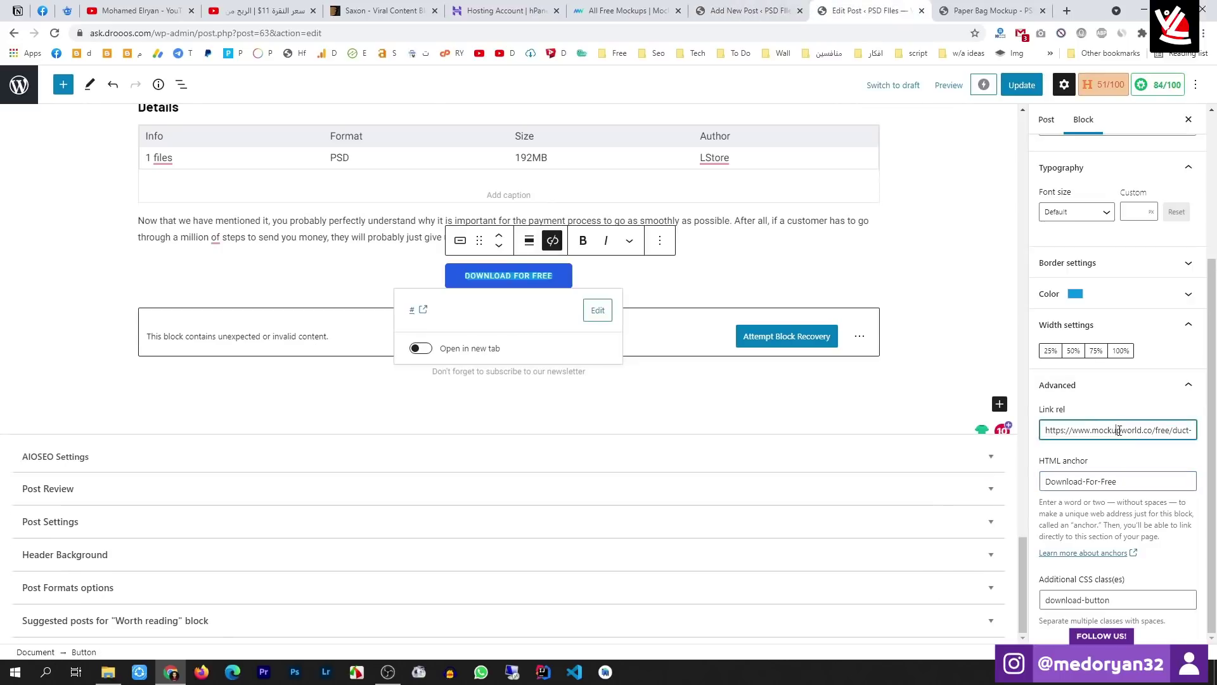
key("ctrl+a")
left_click(920, 12)
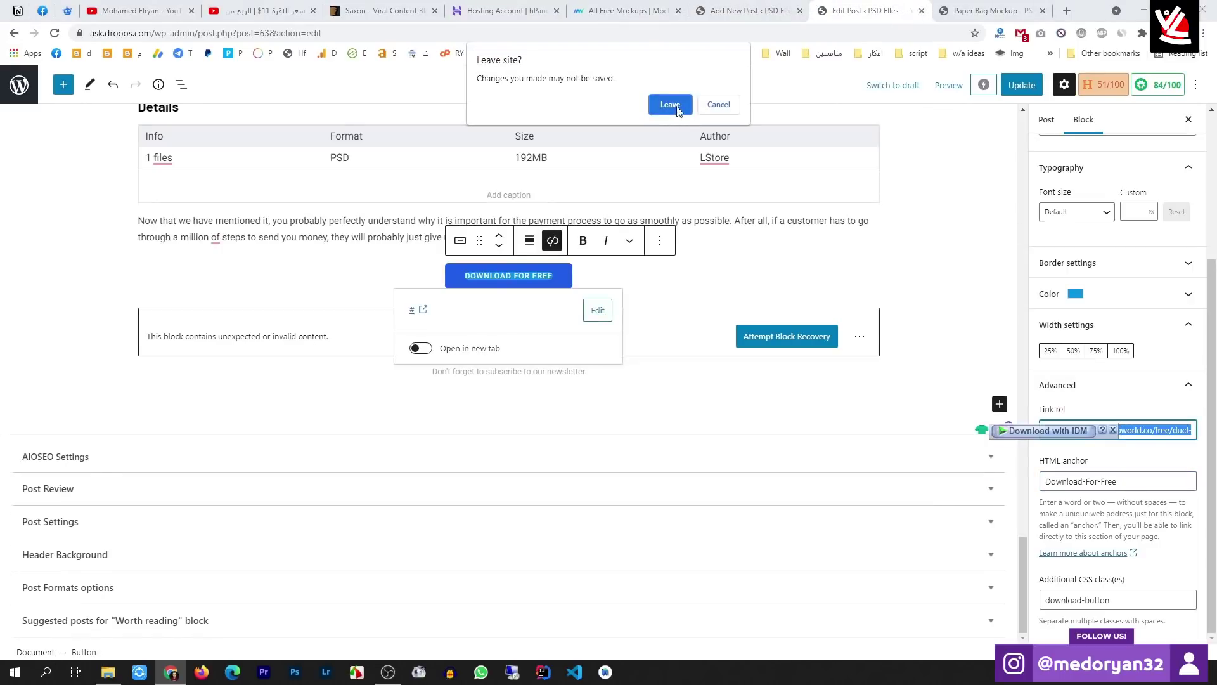
left_click(671, 105)
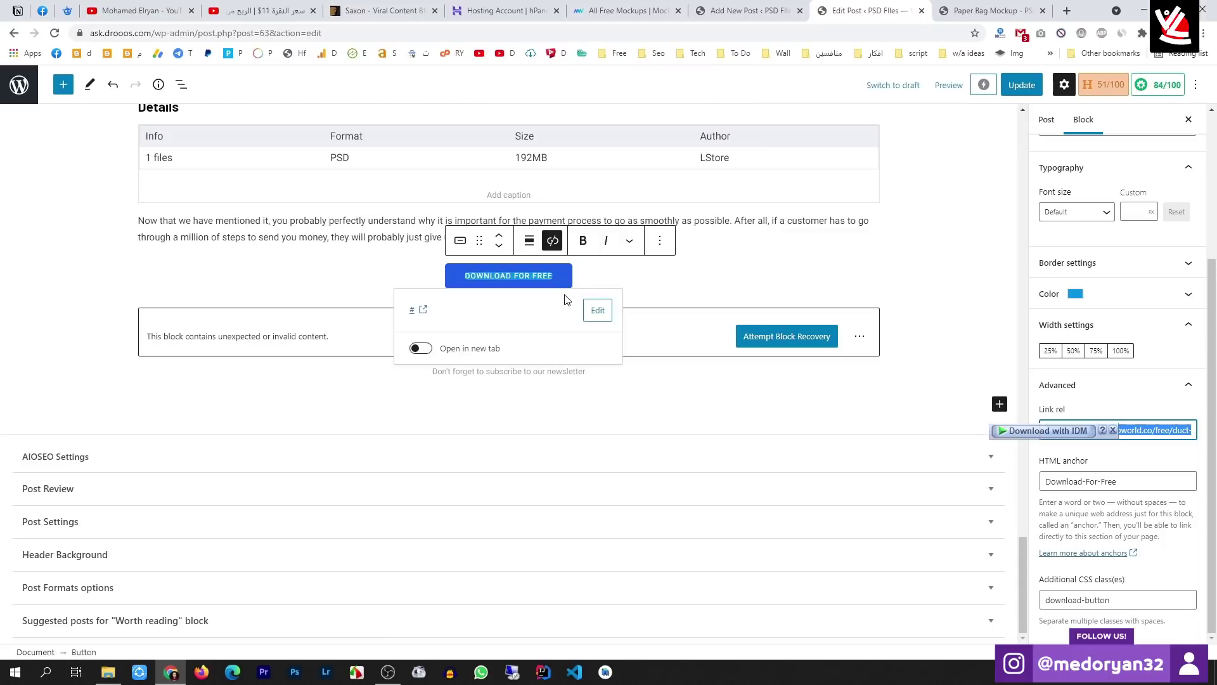
key("ctrl+shift+Tab")
left_click(1085, 427)
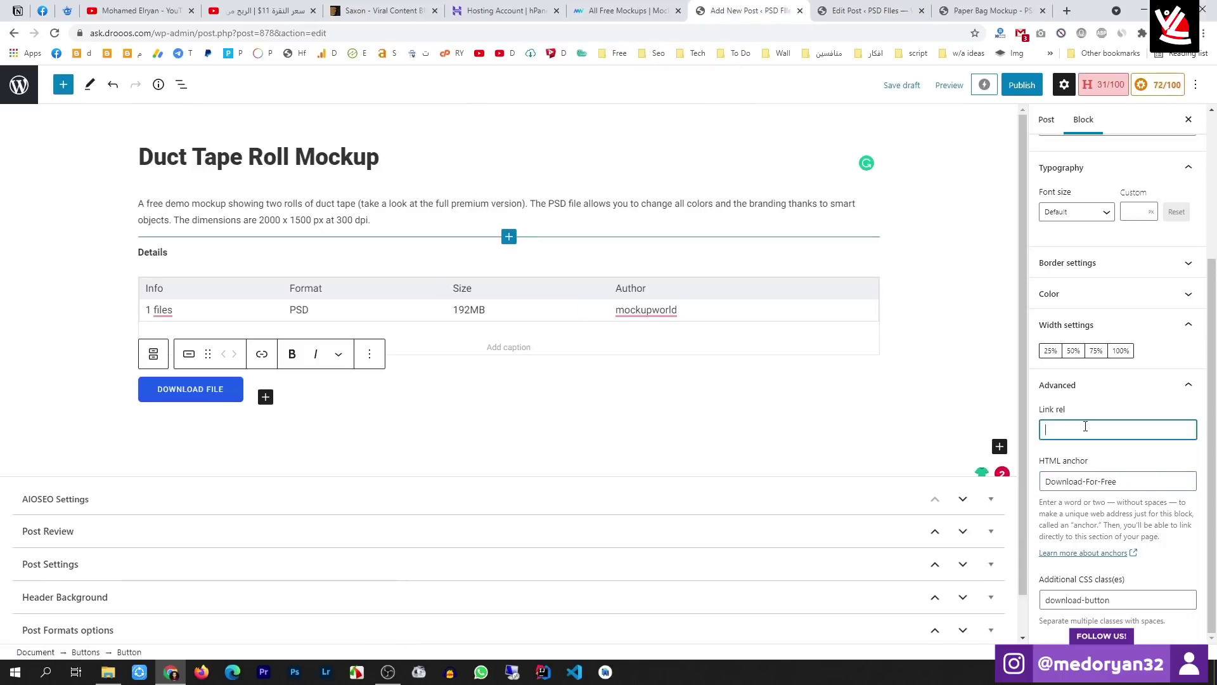
key("ctrl+v")
Examine the demo button's color, border, style and alignment settings, and close that post discarding its changes
key("ctrl+Tab")
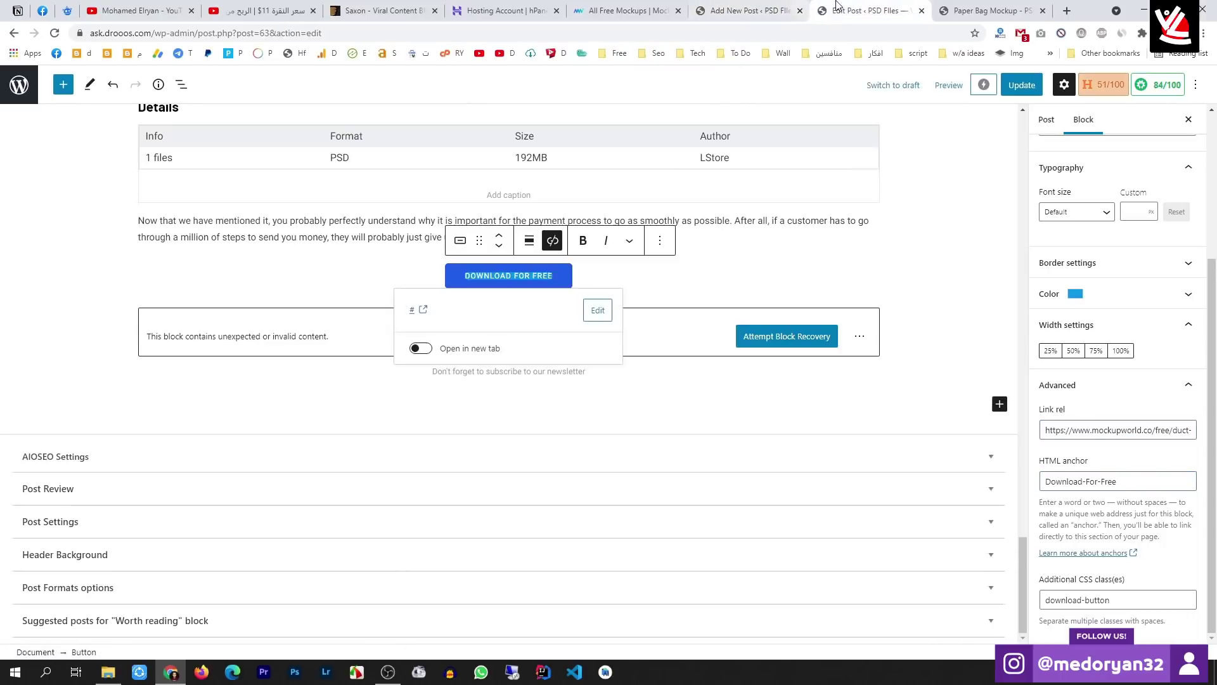
left_click(1168, 299)
left_click(1163, 264)
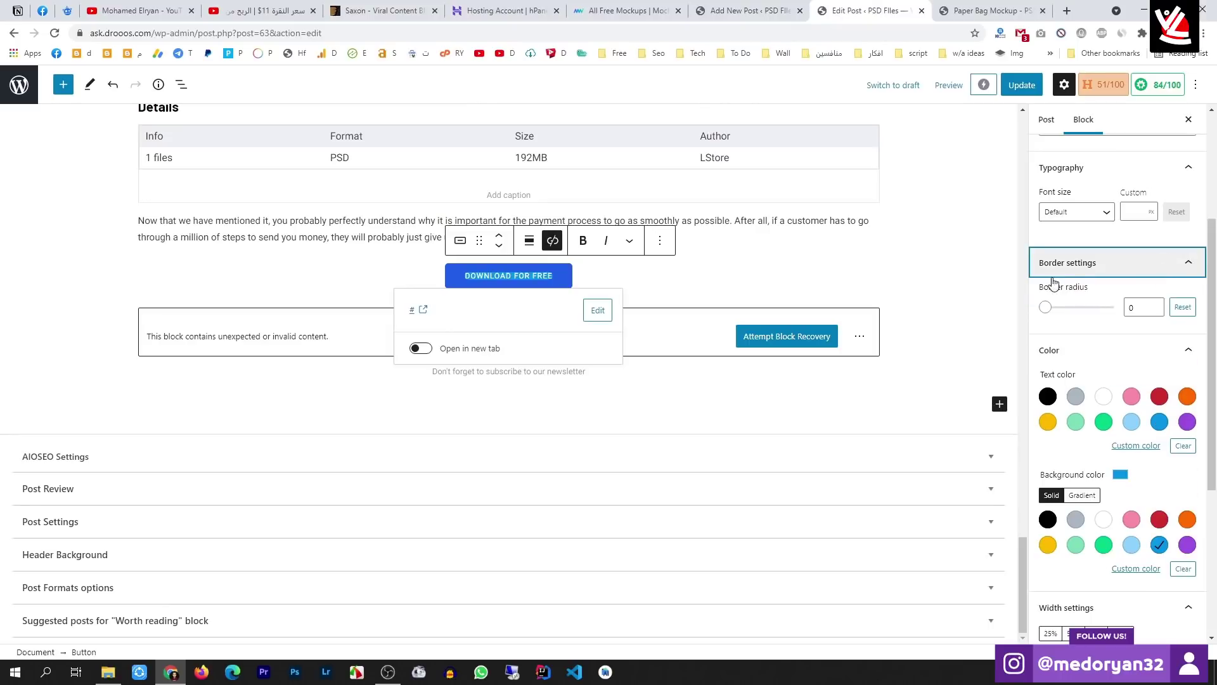
scroll(1108, 386, "up", 3)
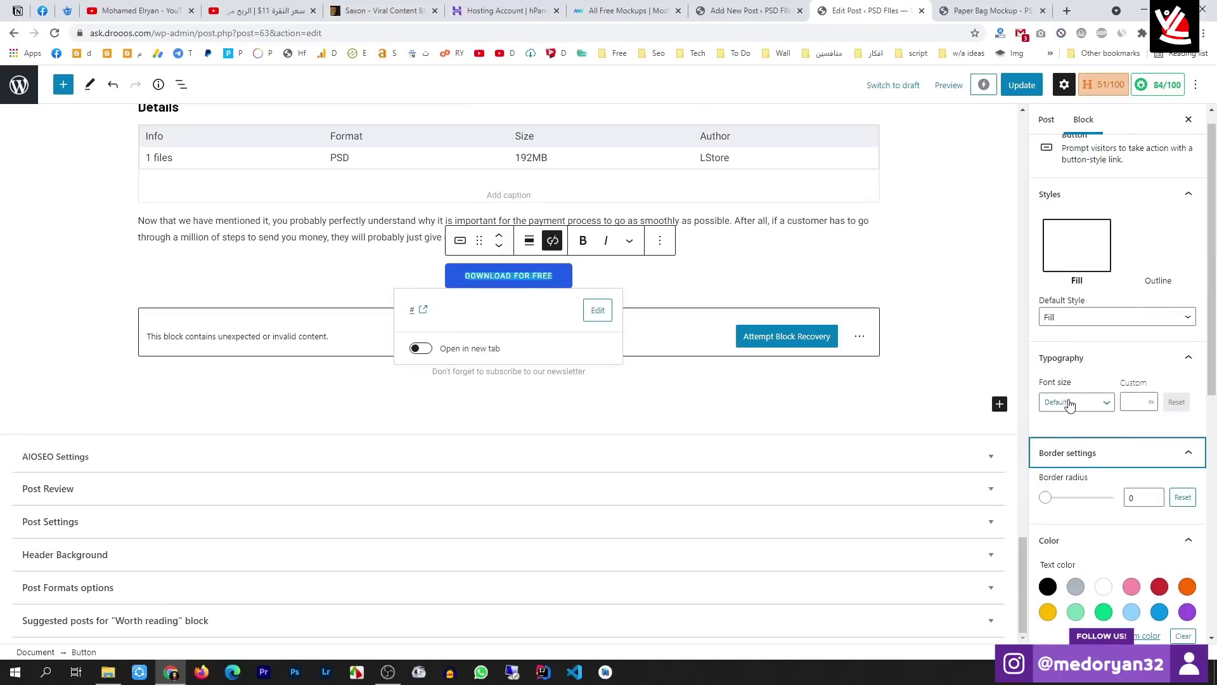
scroll(1090, 400, "up", 1)
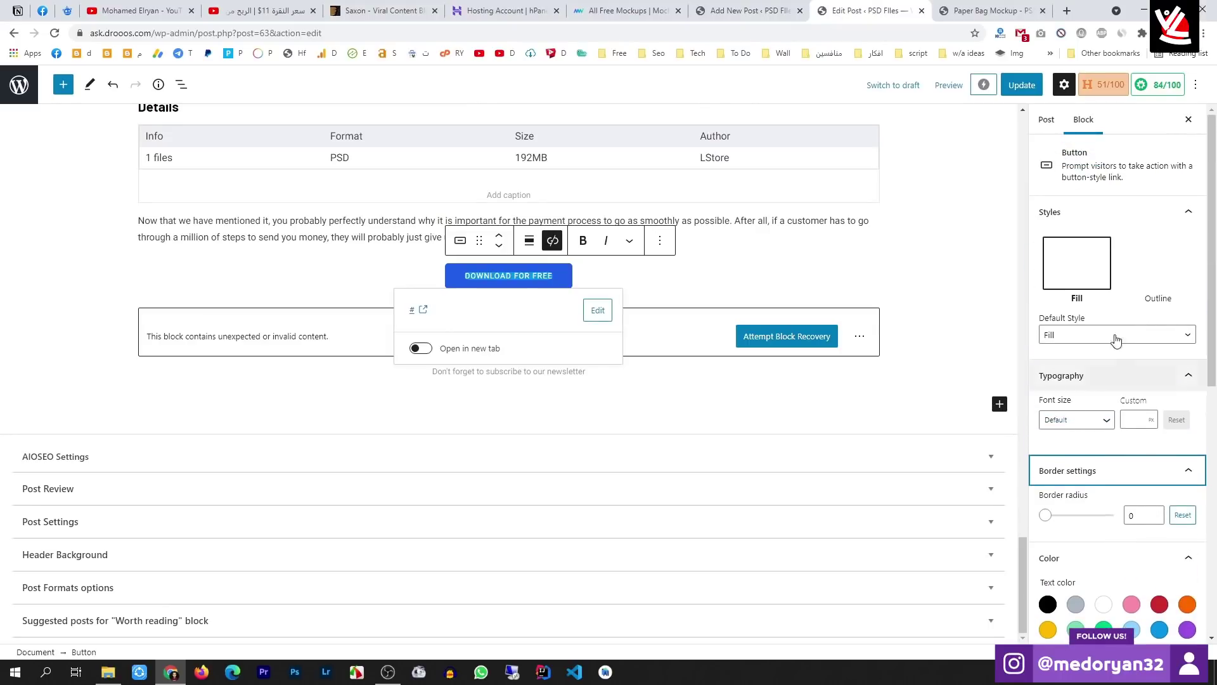
left_click(530, 245)
key("Escape")
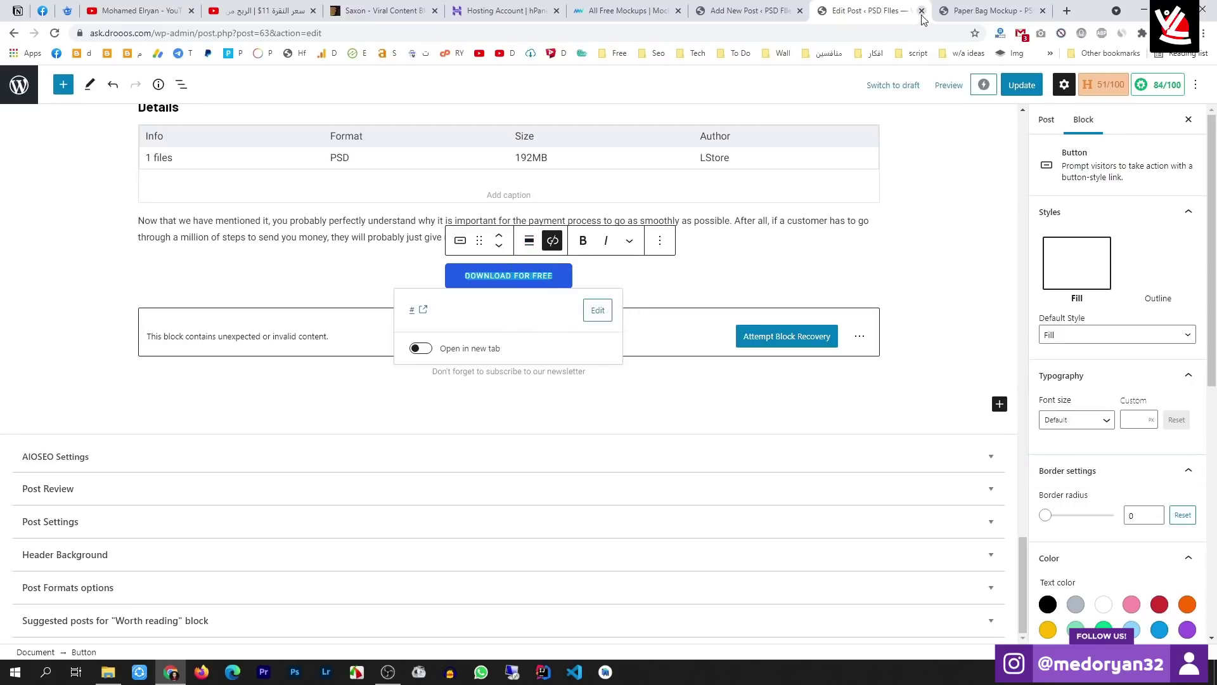
left_click(922, 10)
left_click(666, 125)
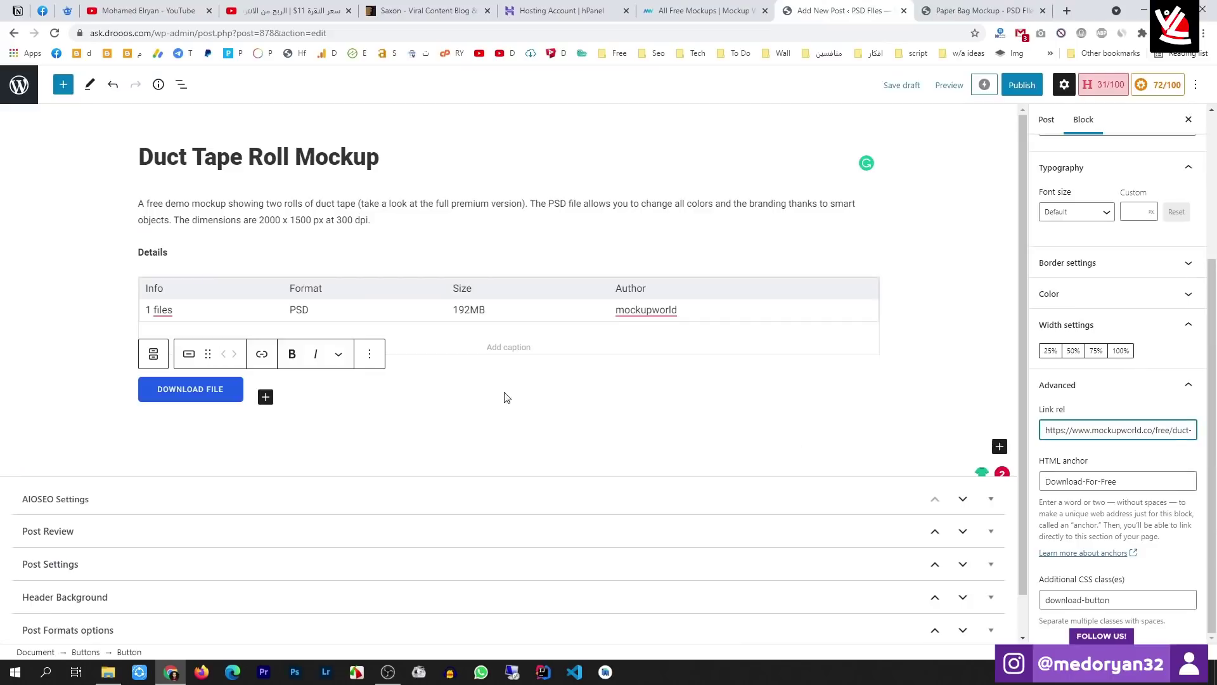
Check the DOWNLOAD FILE button's advanced settings and set its width to 50%
left_click(361, 416)
left_click(221, 395)
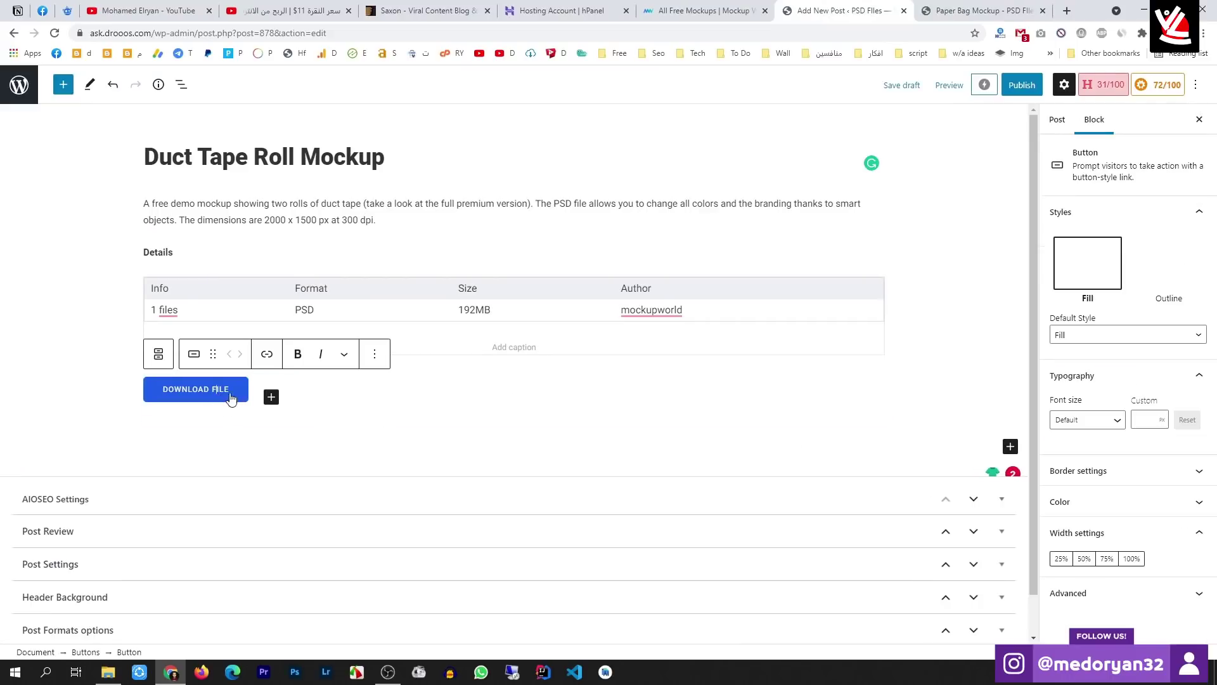
left_click(1106, 594)
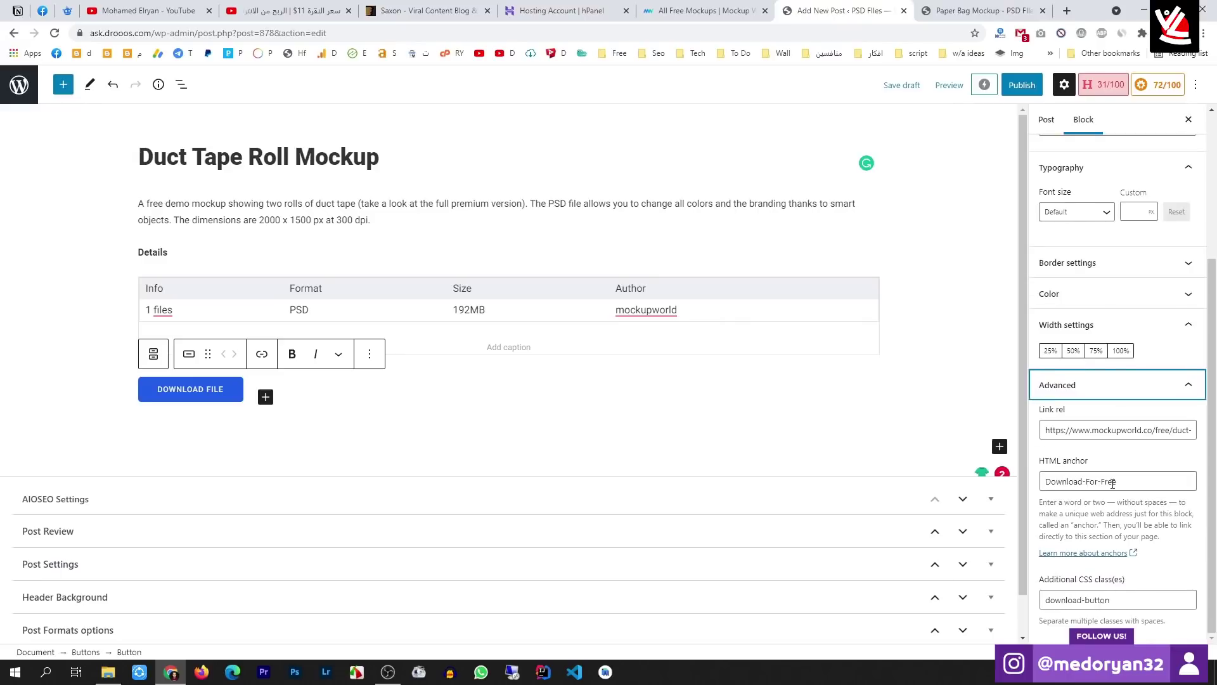
left_click(1186, 385)
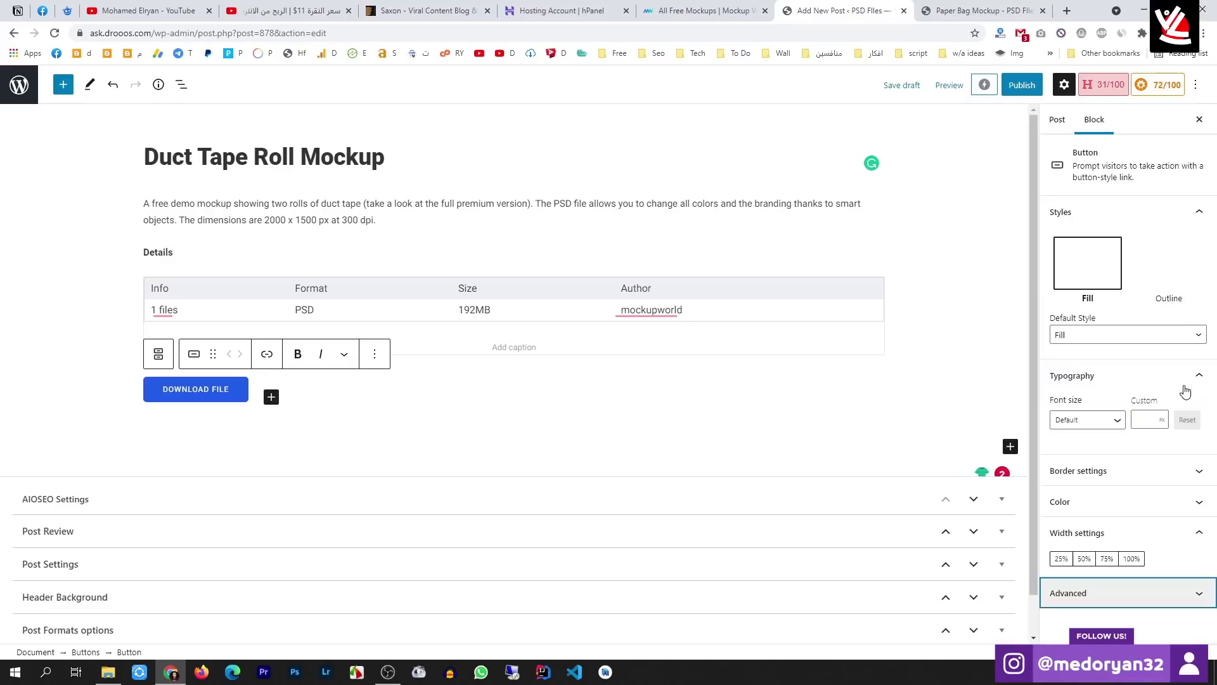
left_click(1083, 558)
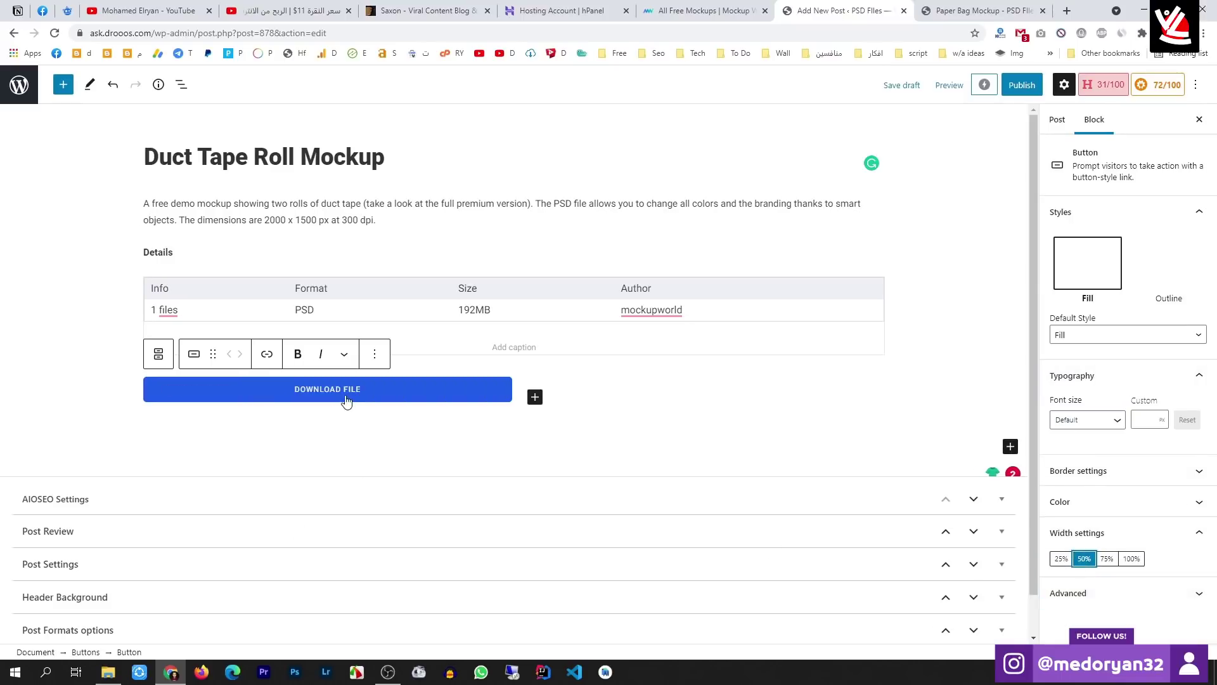
Set the DOWNLOAD FILE button's text color to white, and try a vivid green background before removing it
left_click(1171, 503)
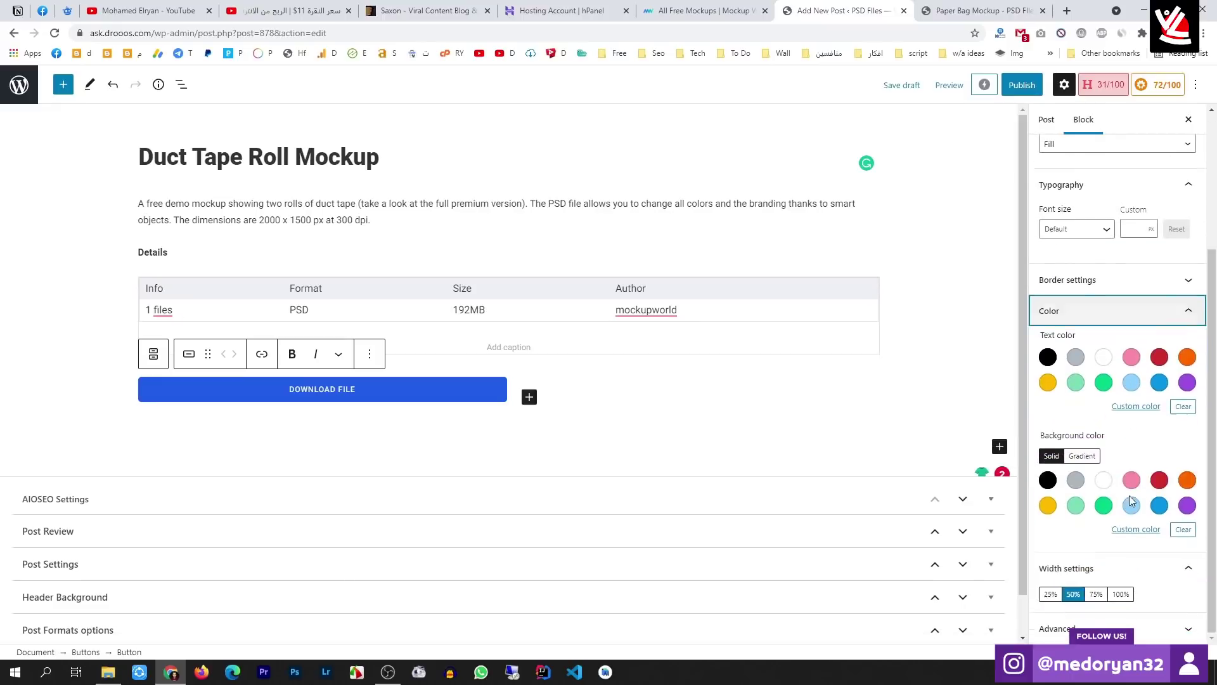
left_click(1103, 382)
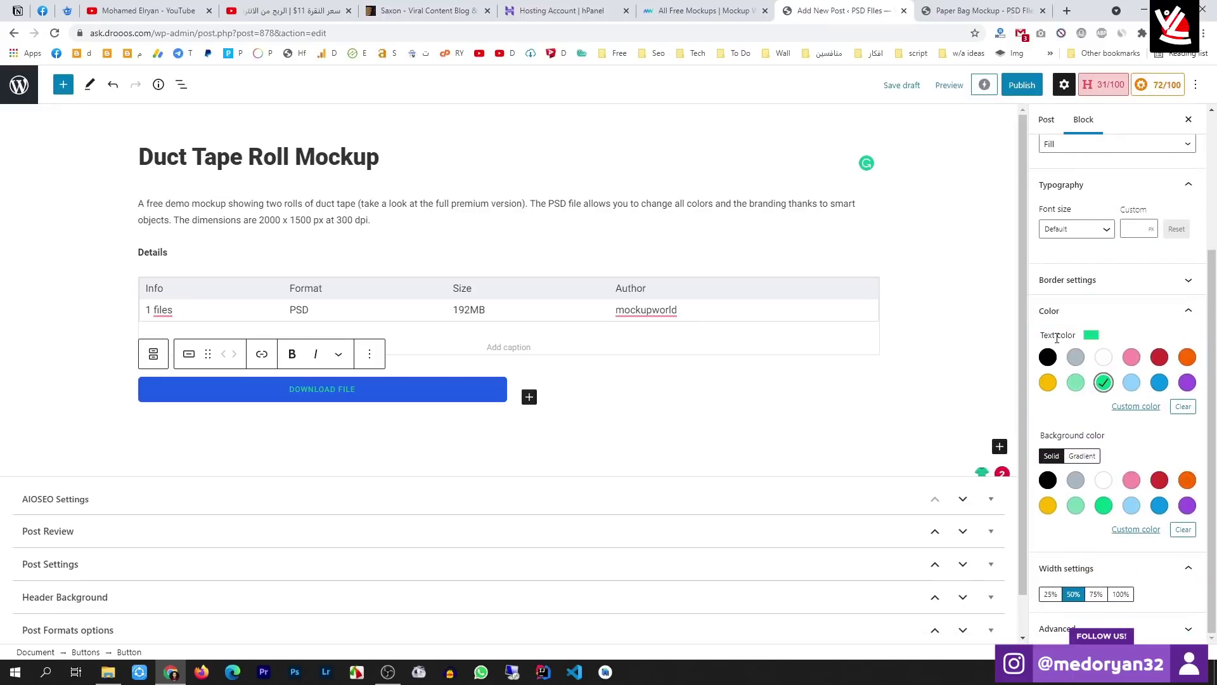
left_click(1099, 359)
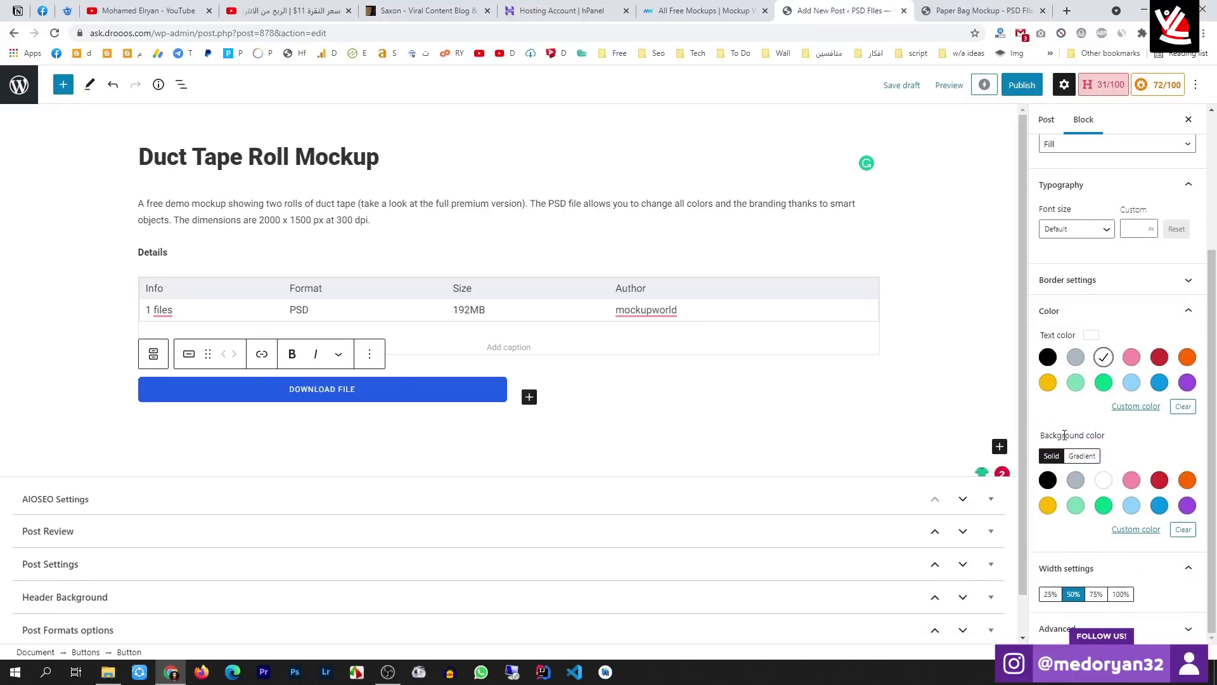
left_click(1104, 506)
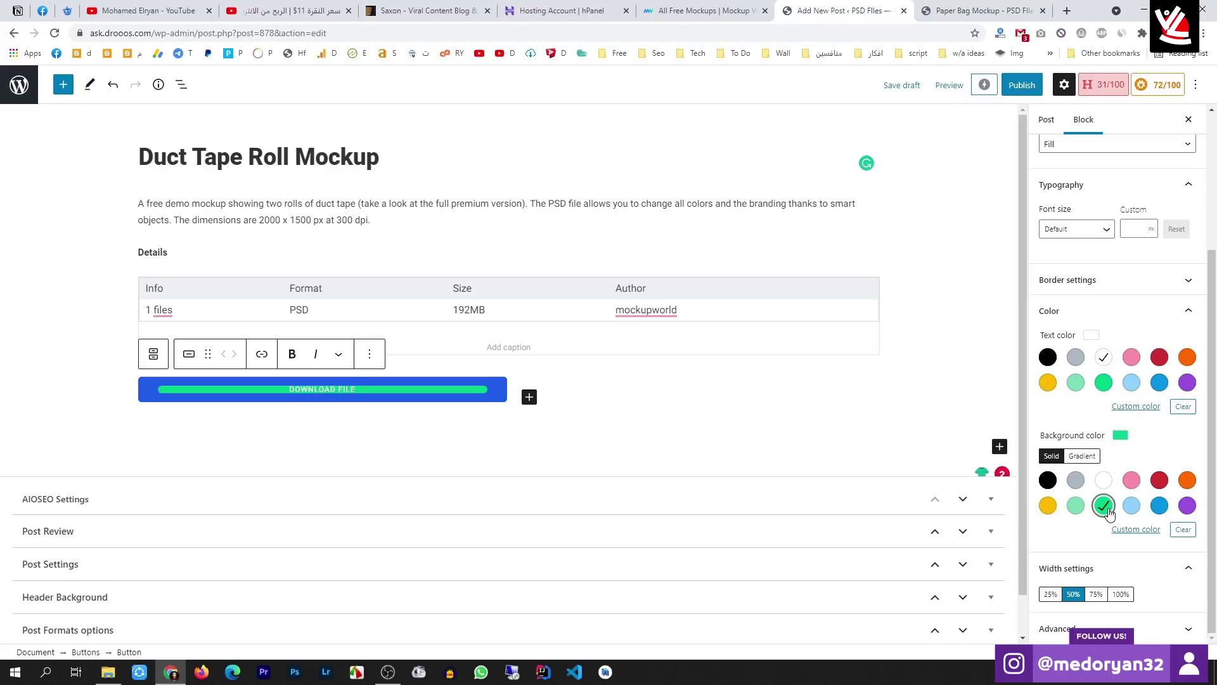
left_click(1105, 507)
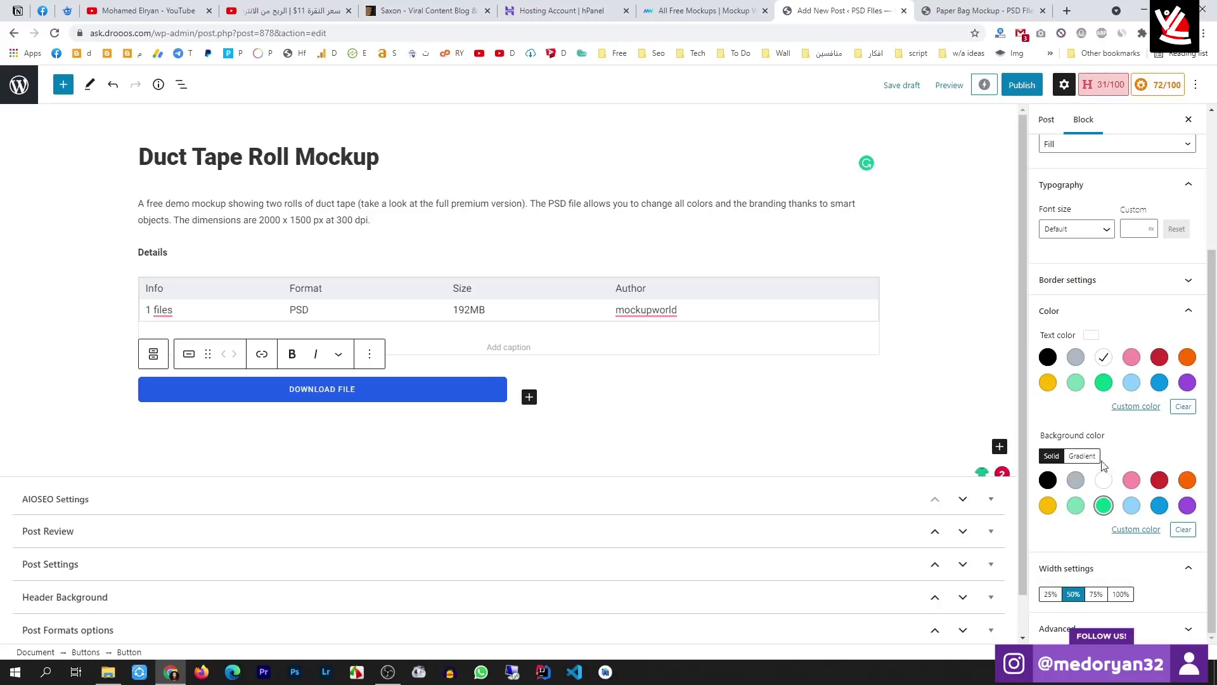
Examine the DOWNLOAD FILE button's border, font size, style, text formatting and block options
scroll(1126, 477, "up", 3)
left_click(1179, 469)
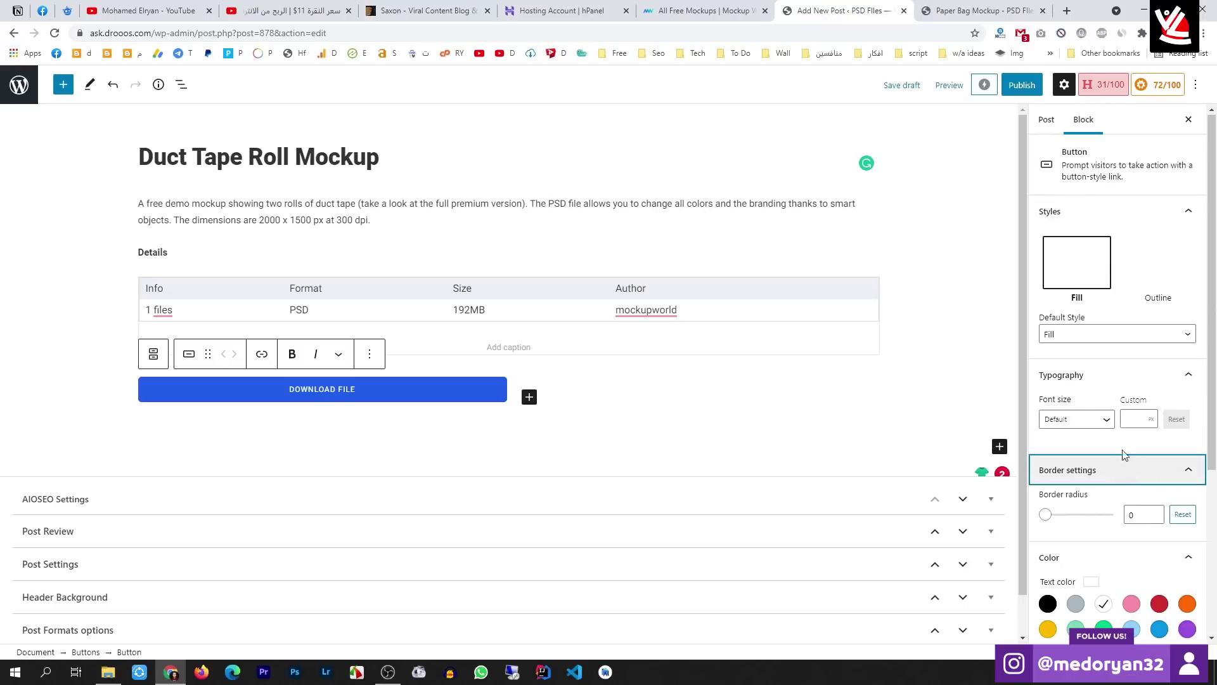
left_click(1087, 421)
left_click(1091, 423)
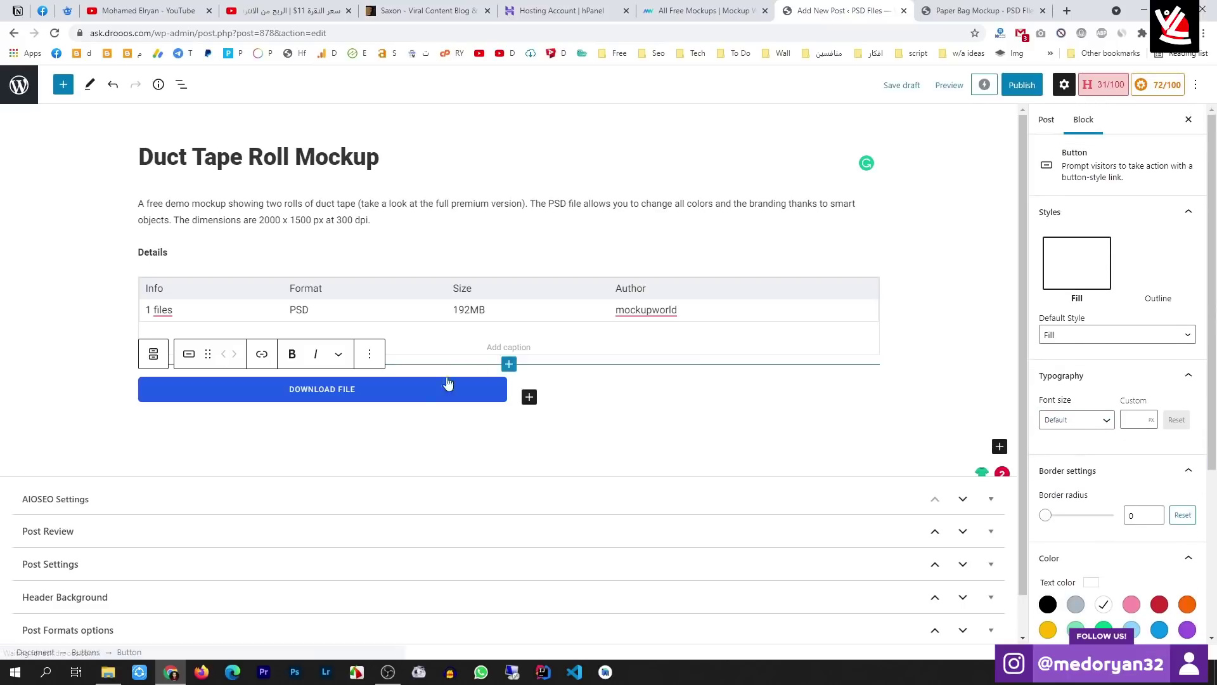
left_click(187, 357)
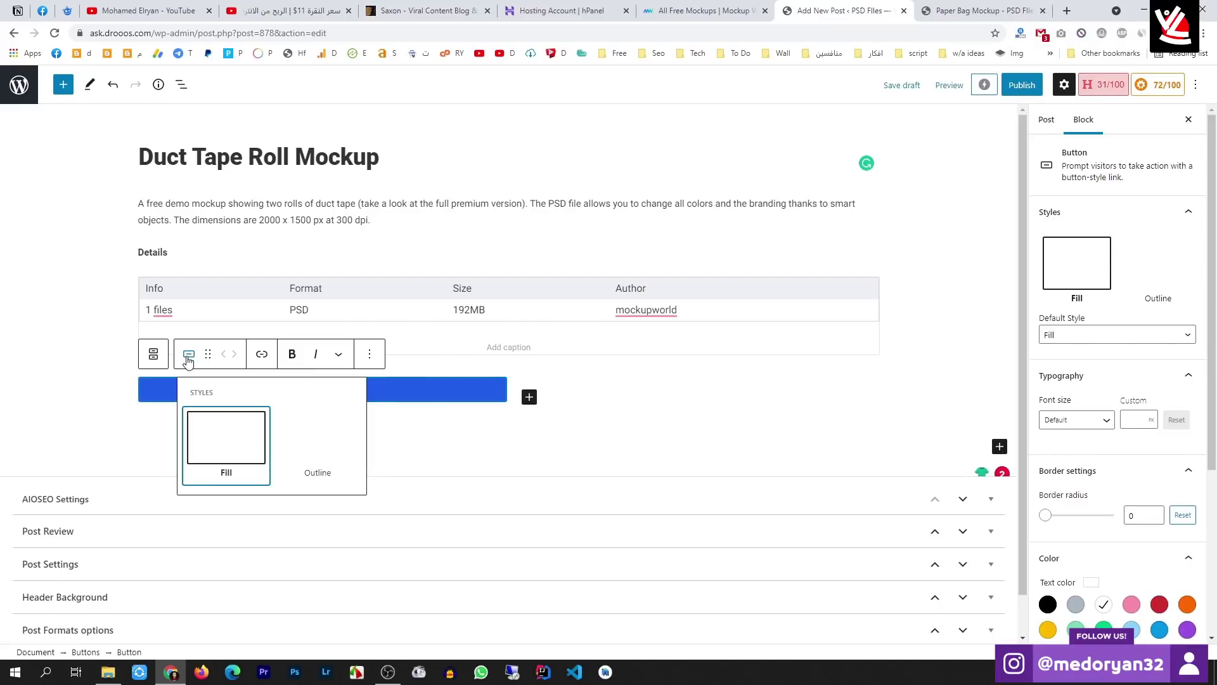
left_click(187, 357)
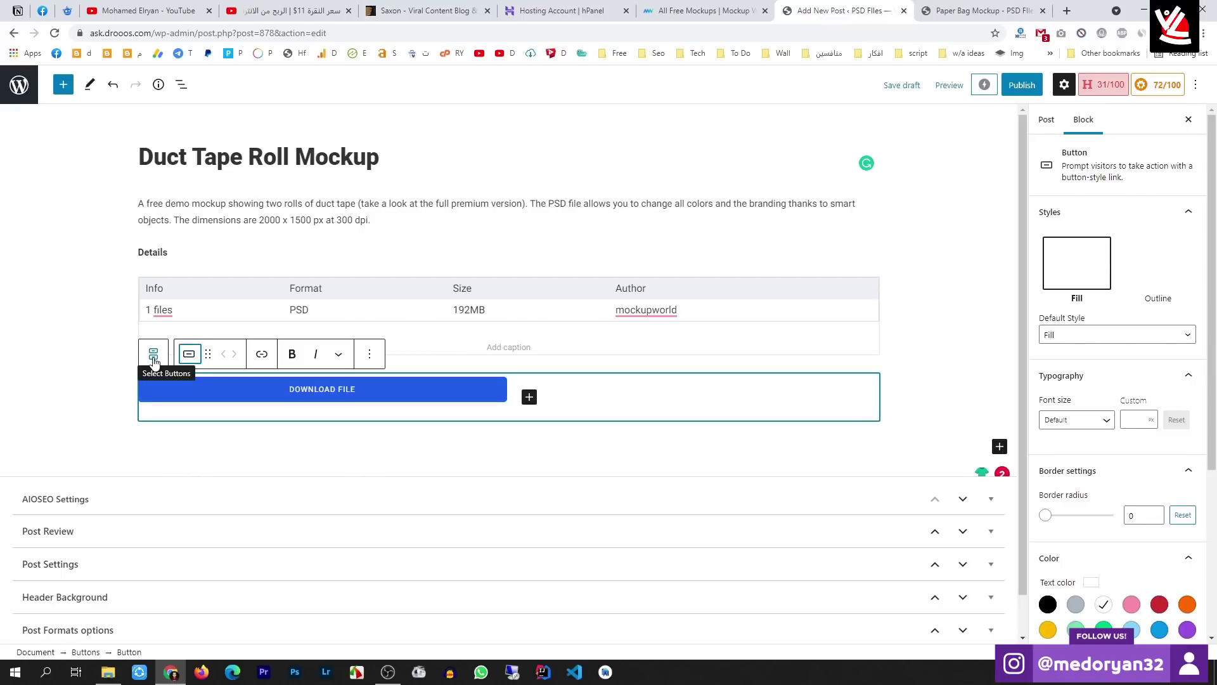
left_click(339, 356)
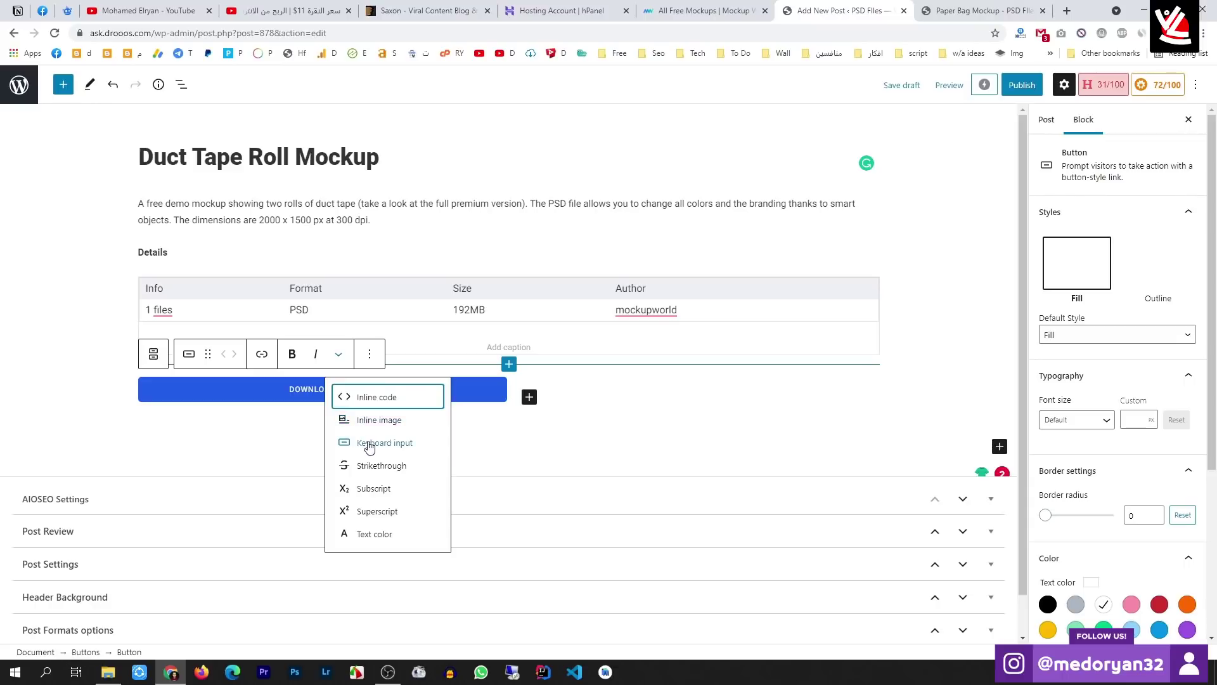
left_click(377, 355)
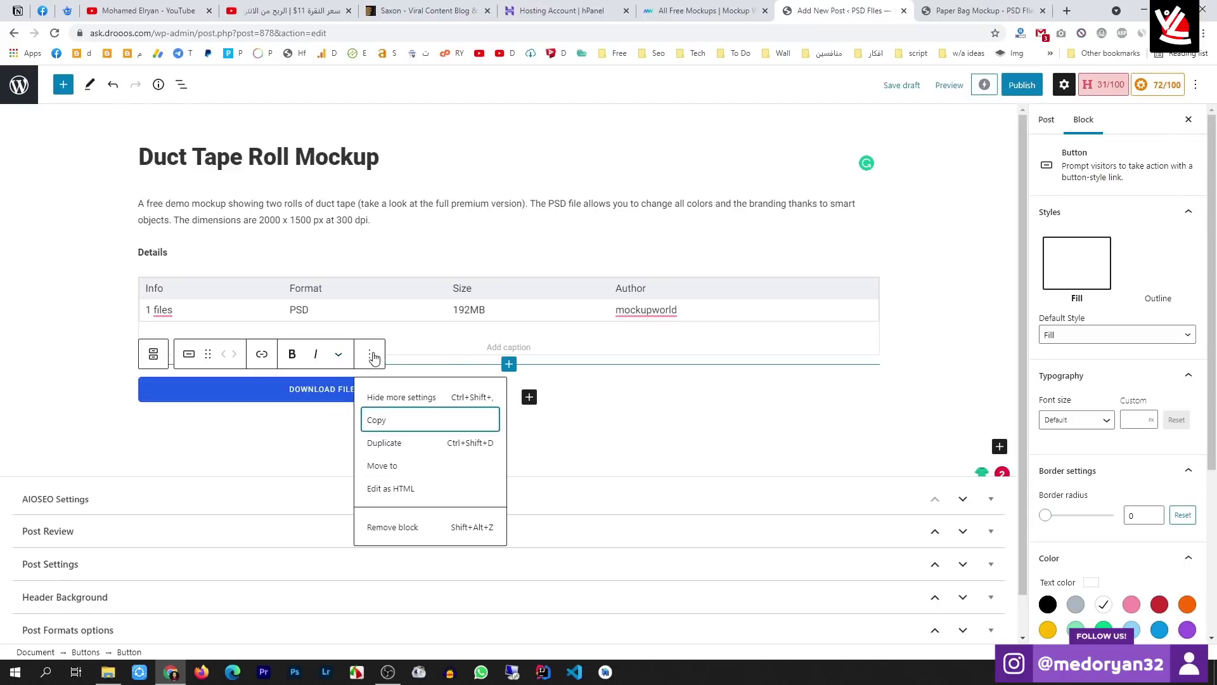
left_click(369, 353)
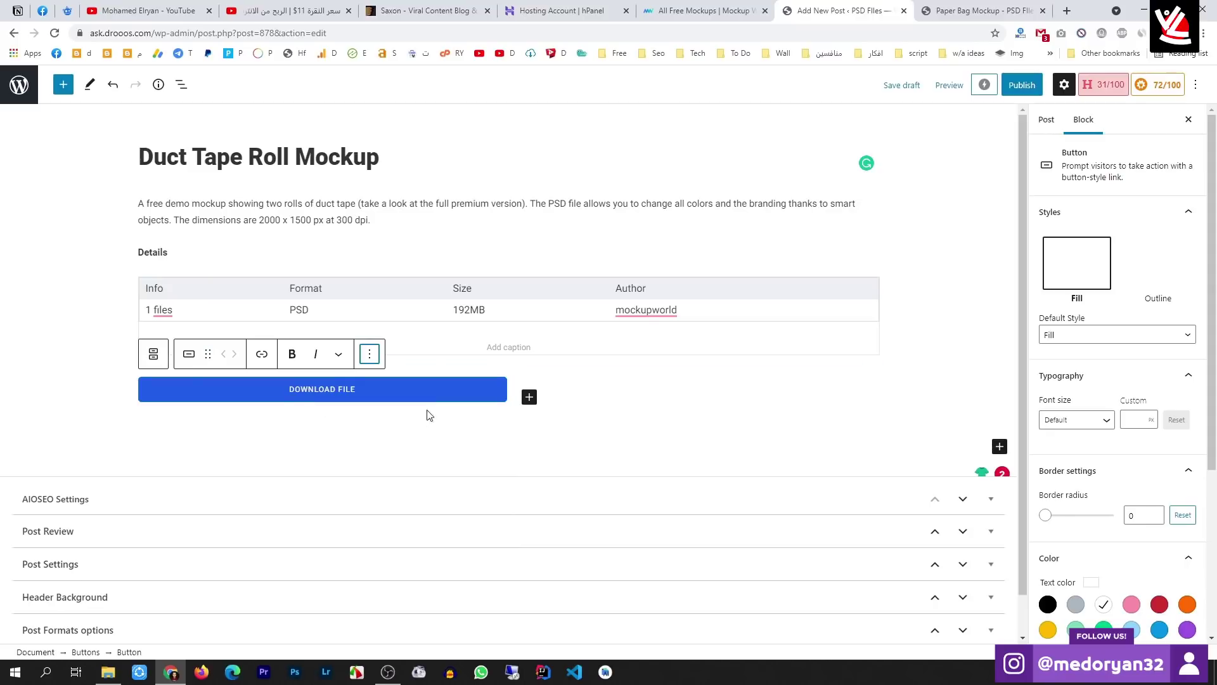
Set the DOWNLOAD FILE button's width to 100% and start an empty paragraph below it
left_click(701, 407)
left_click(405, 405)
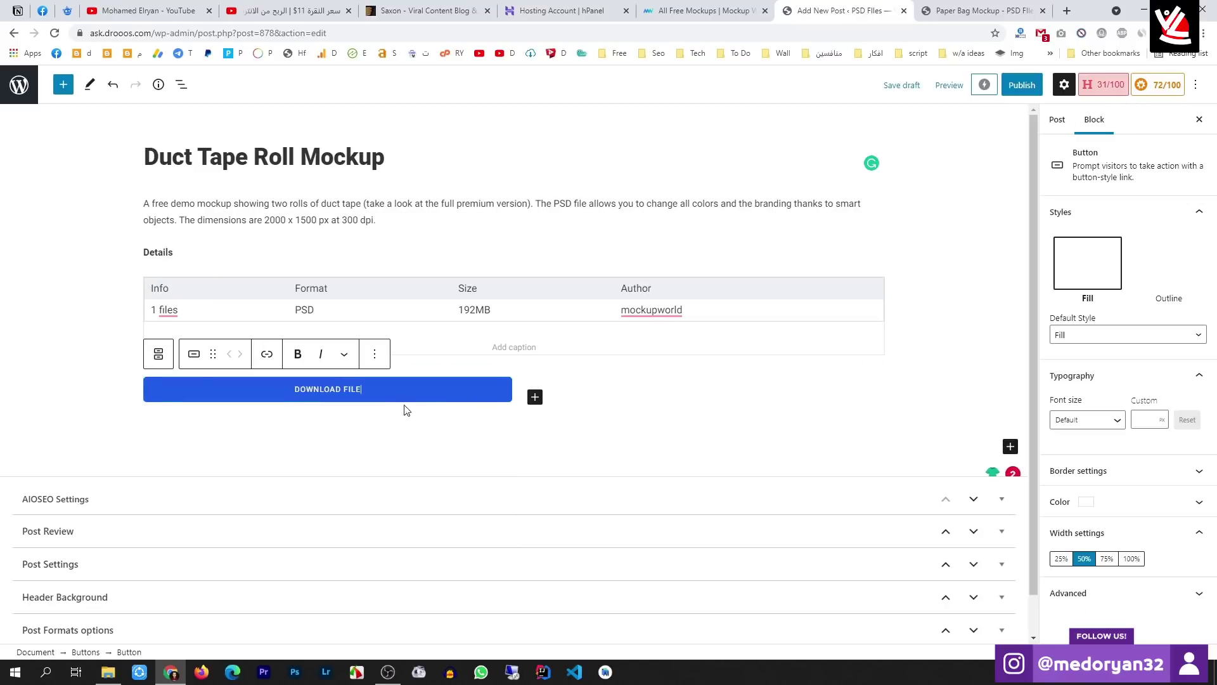
left_click(1132, 558)
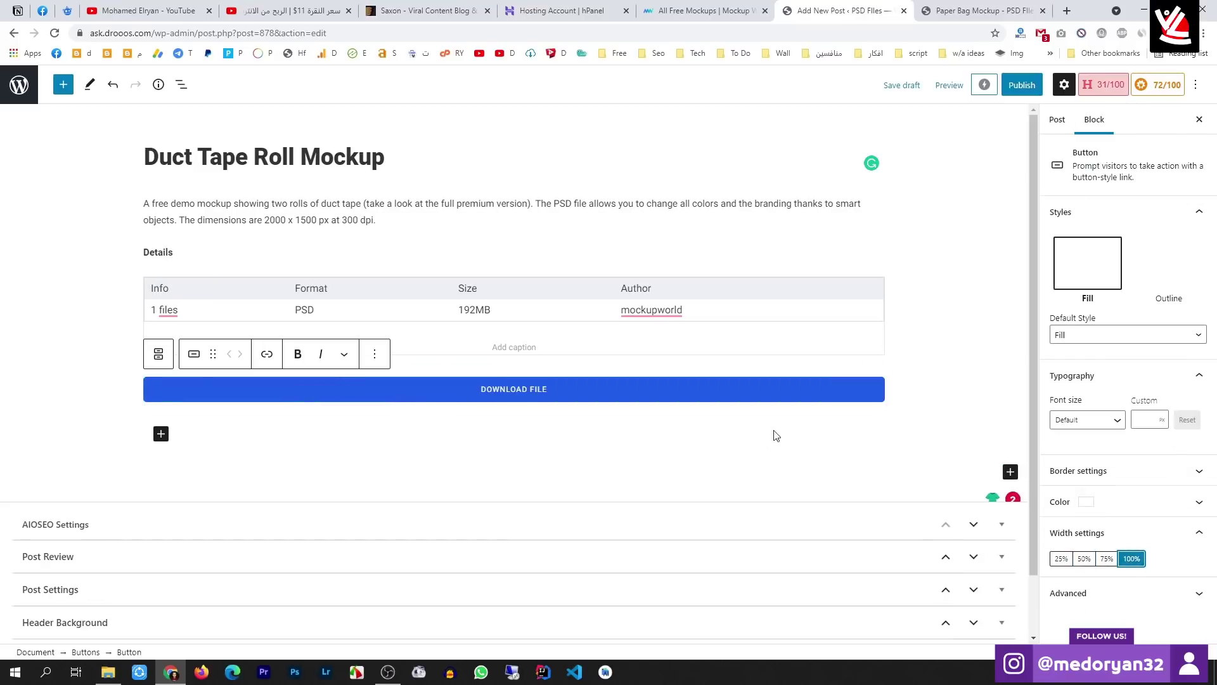
left_click(415, 444)
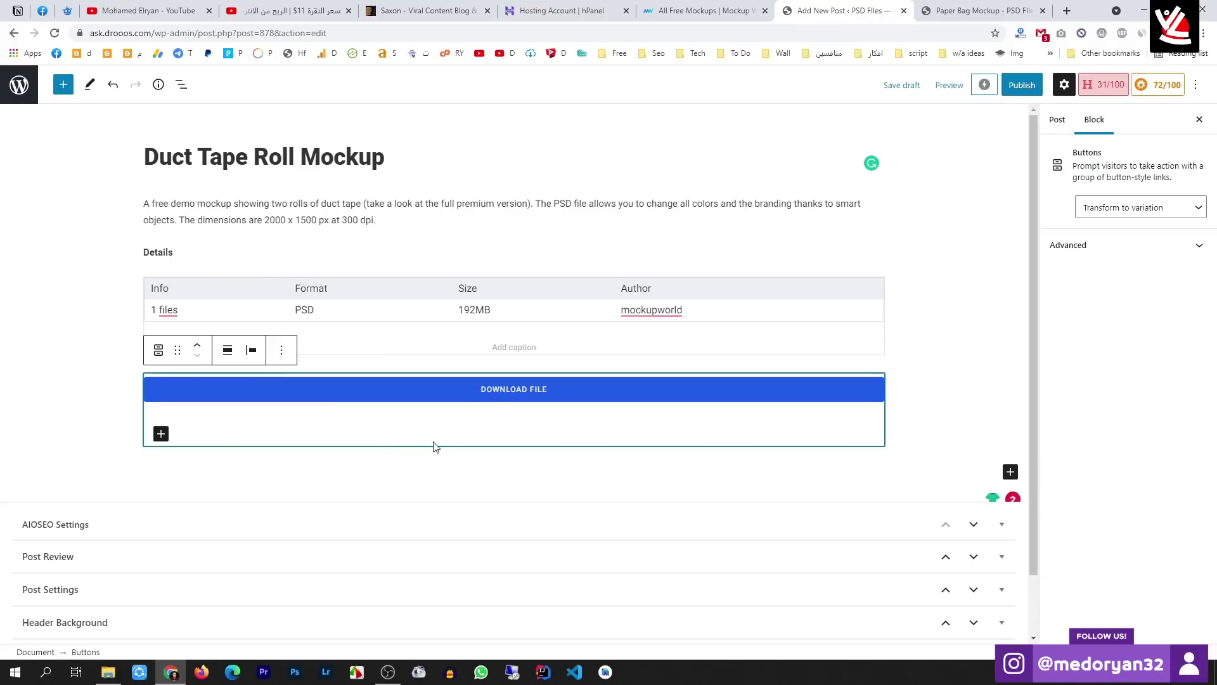
left_click(698, 473)
Copy the large quotation about Steve introducing the iMac from the Paper Bag Mockup demo post
key("ctrl+Tab")
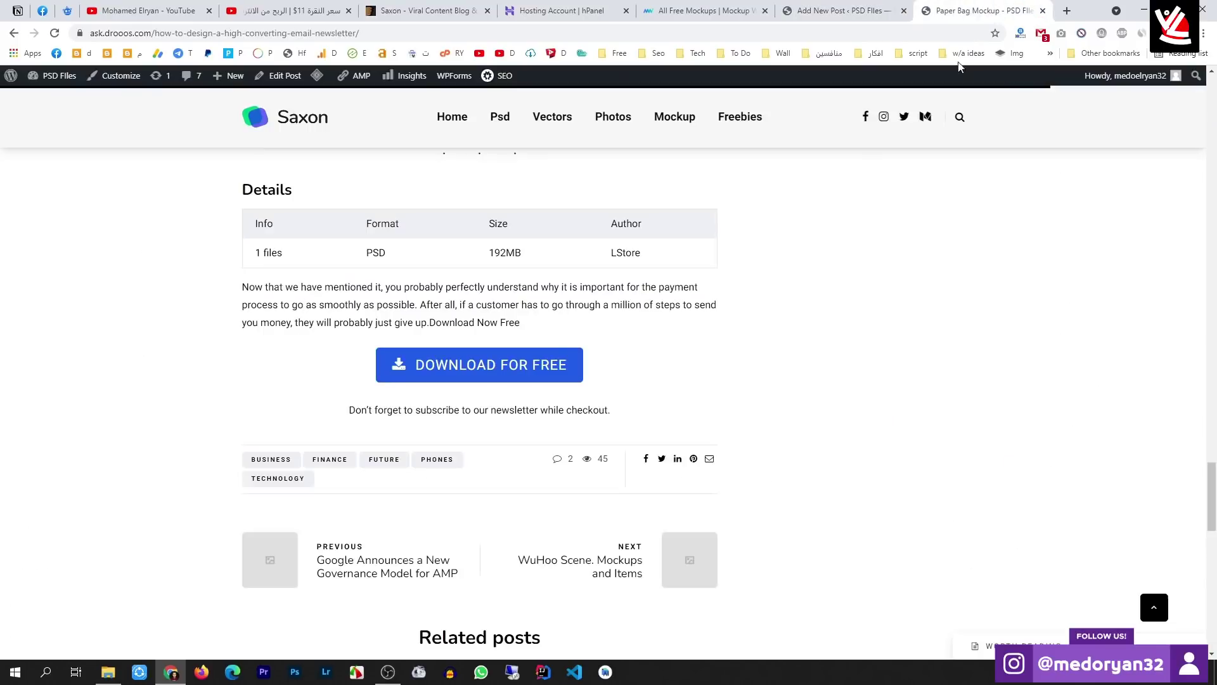
scroll(413, 317, "up", 15)
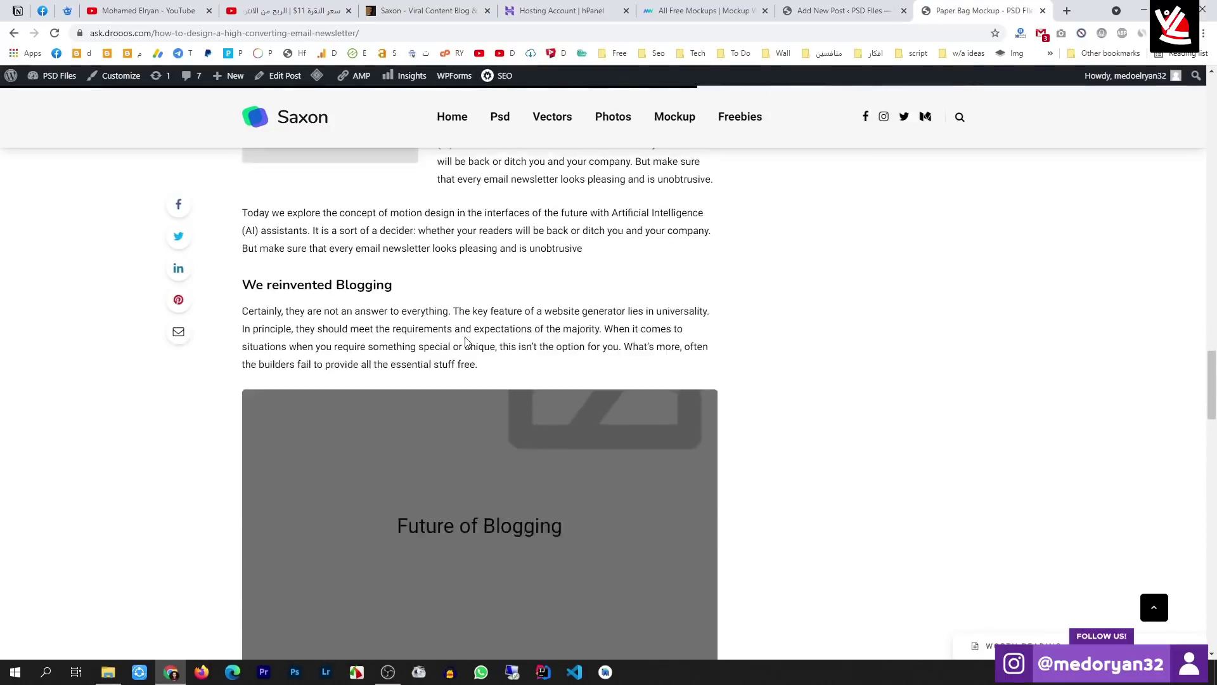
scroll(447, 338, "up", 12)
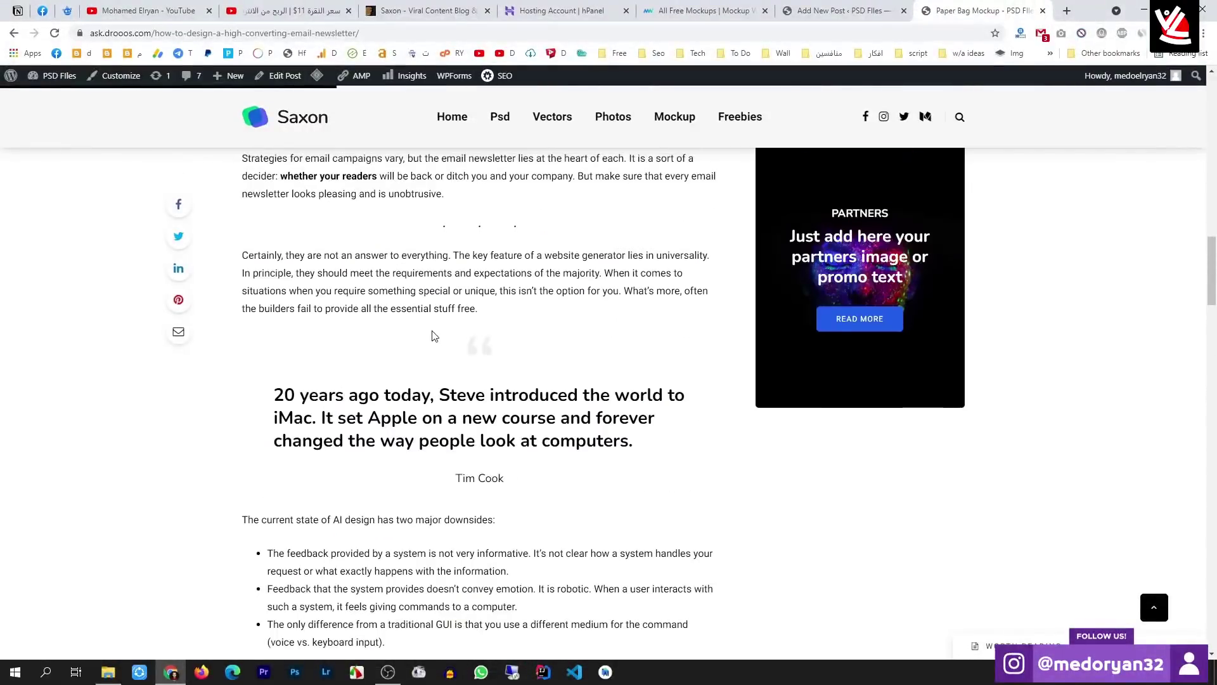
left_click_drag(274, 393, 651, 442)
key("ctrl+c")
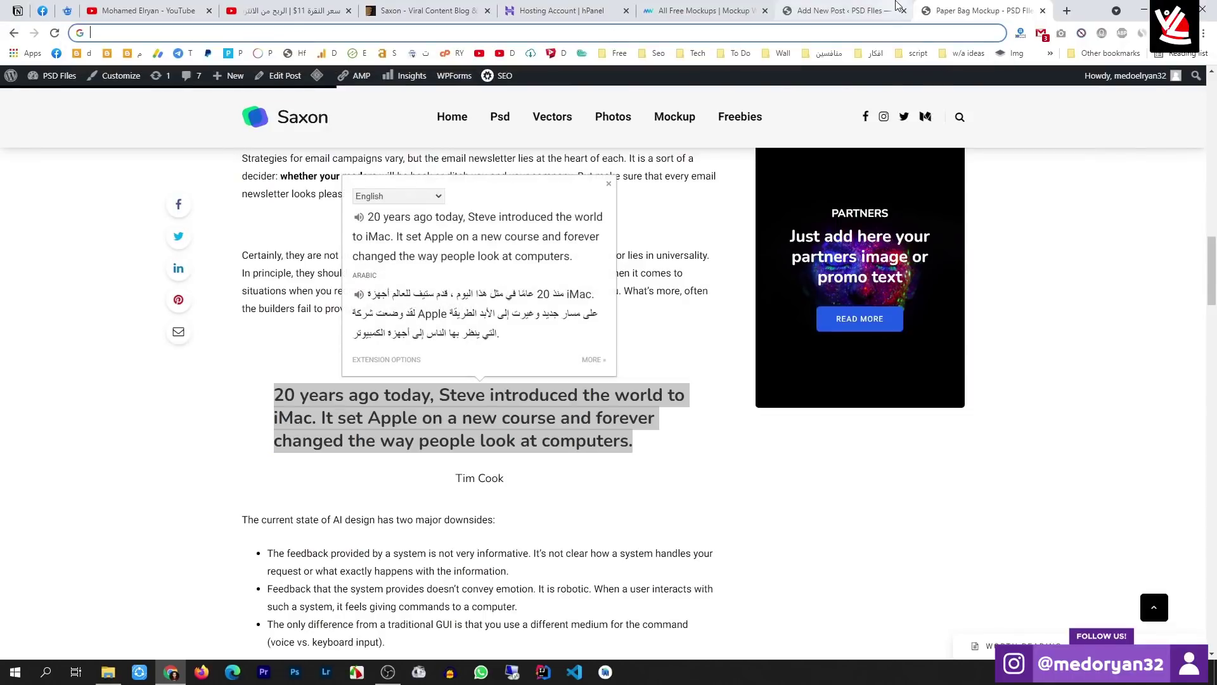
Insert a Quote block below the download button in the new post, with the copied iMac quotation and Tim Cook as citation
left_click(840, 11)
left_click(872, 446)
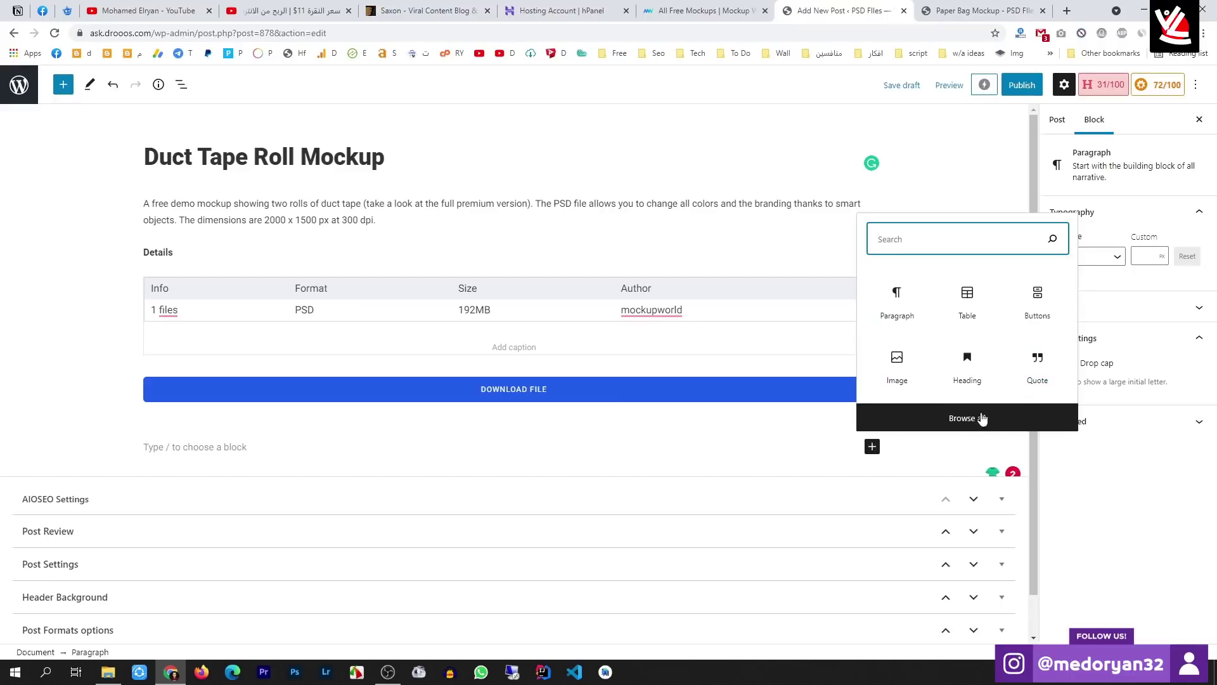
left_click(1038, 371)
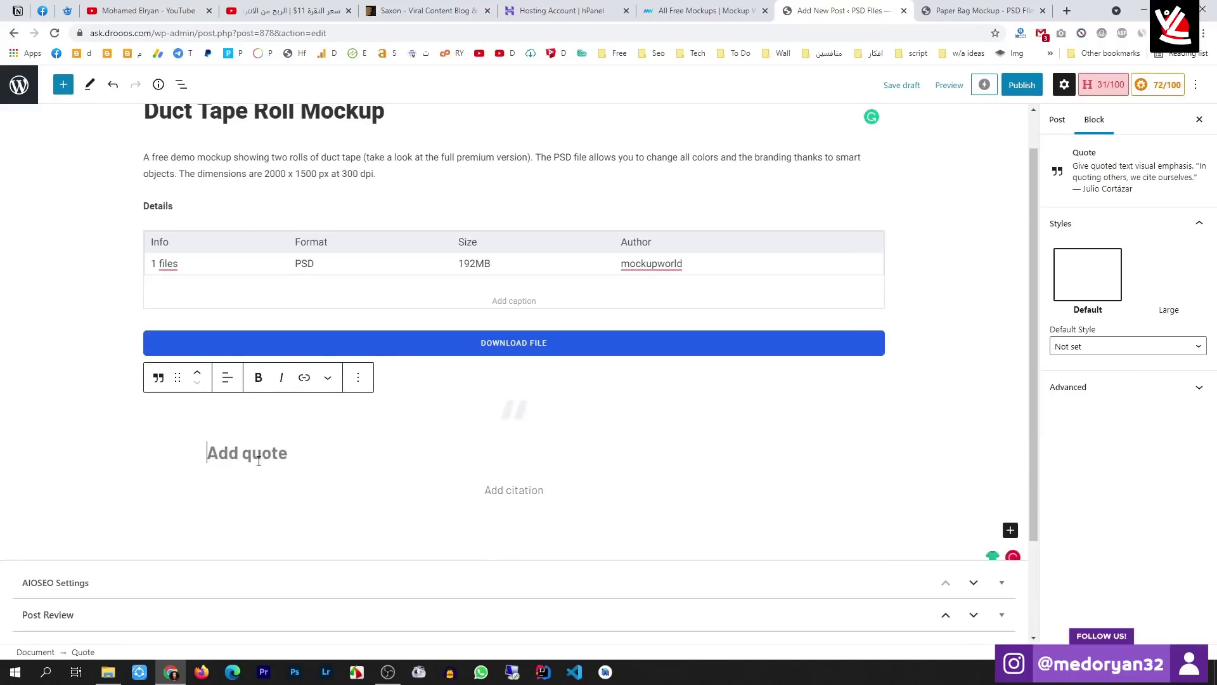
key("ctrl+v")
left_click(977, 11)
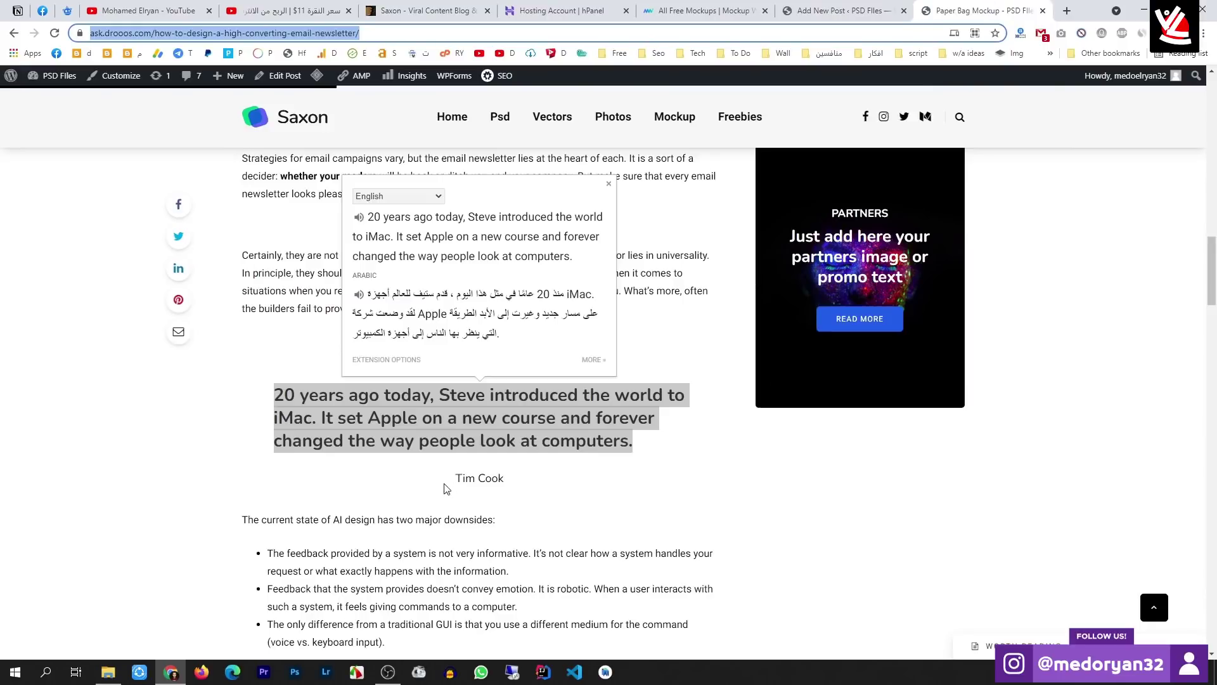
left_click_drag(446, 488, 532, 497)
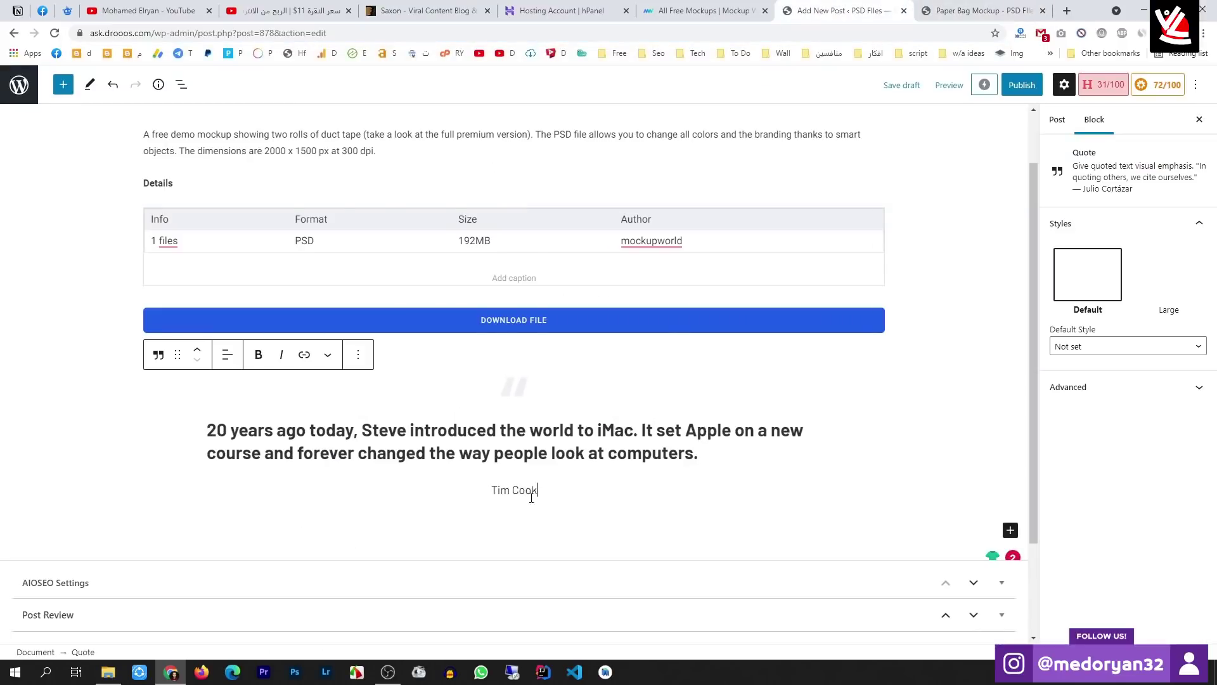
Open the full block list, and examine the demo post's two-column section "Meet your best friends" and "Be your own Builder"
left_click(1010, 530)
scroll(959, 389, "down", 2)
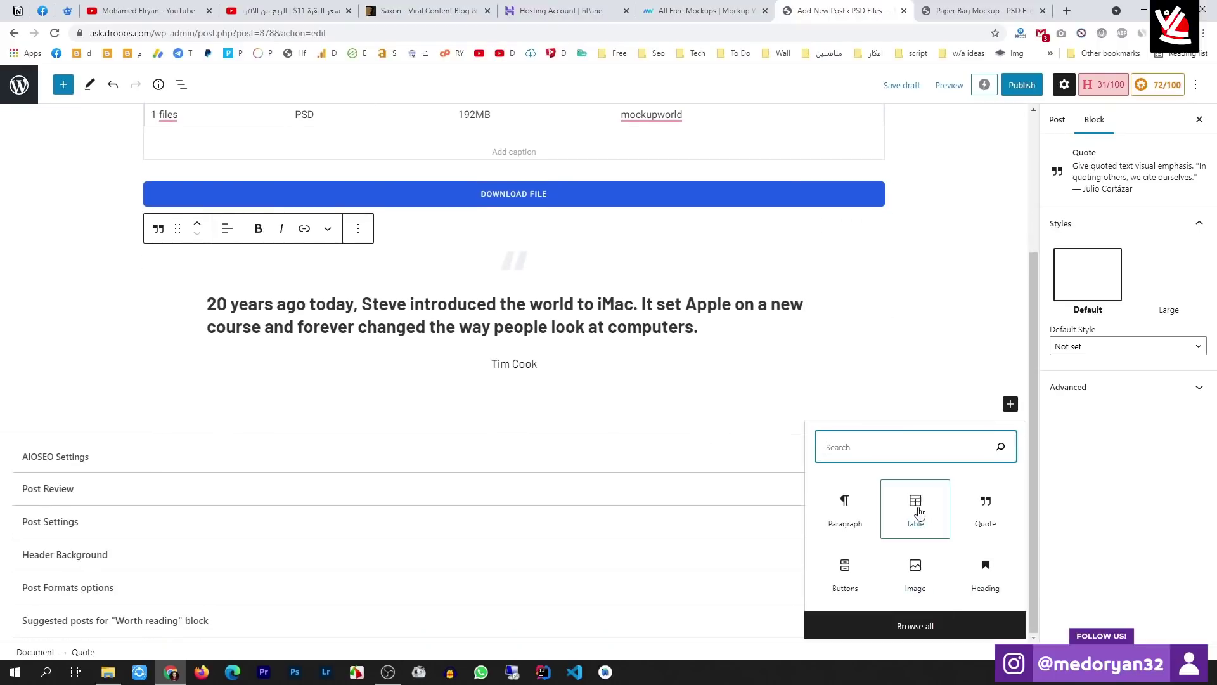
left_click(909, 629)
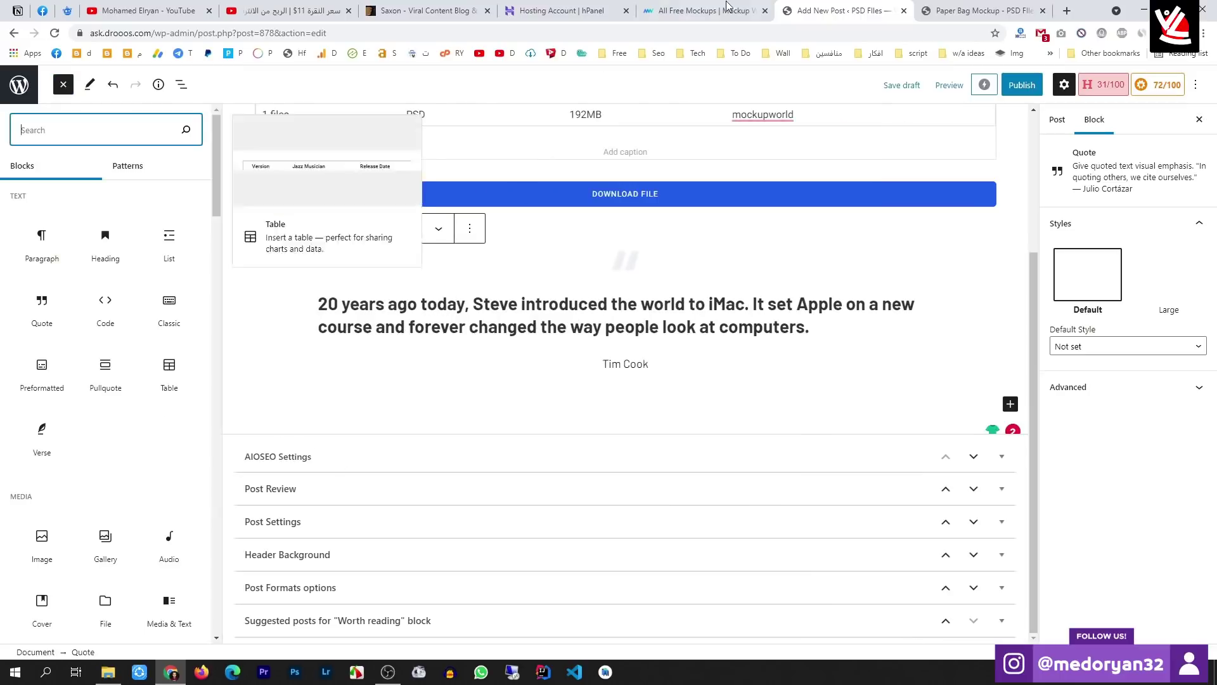
key("ctrl+Tab")
scroll(545, 422, "up", 6)
left_click(315, 413)
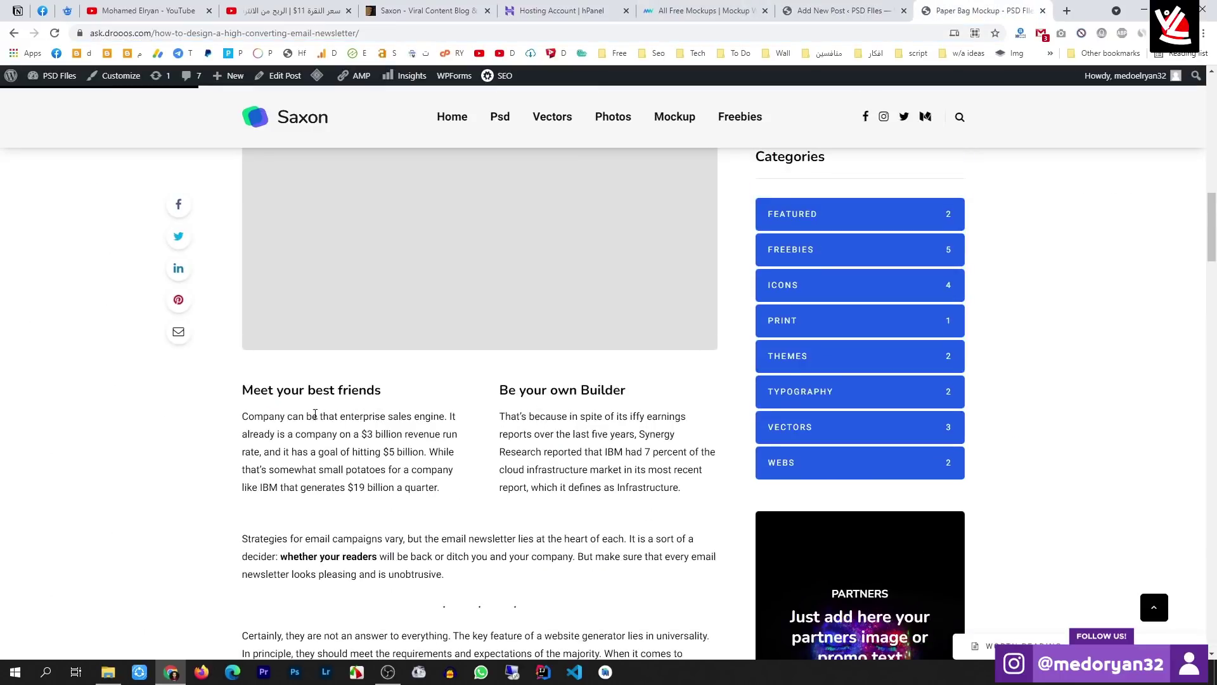
left_click_drag(246, 388, 478, 454)
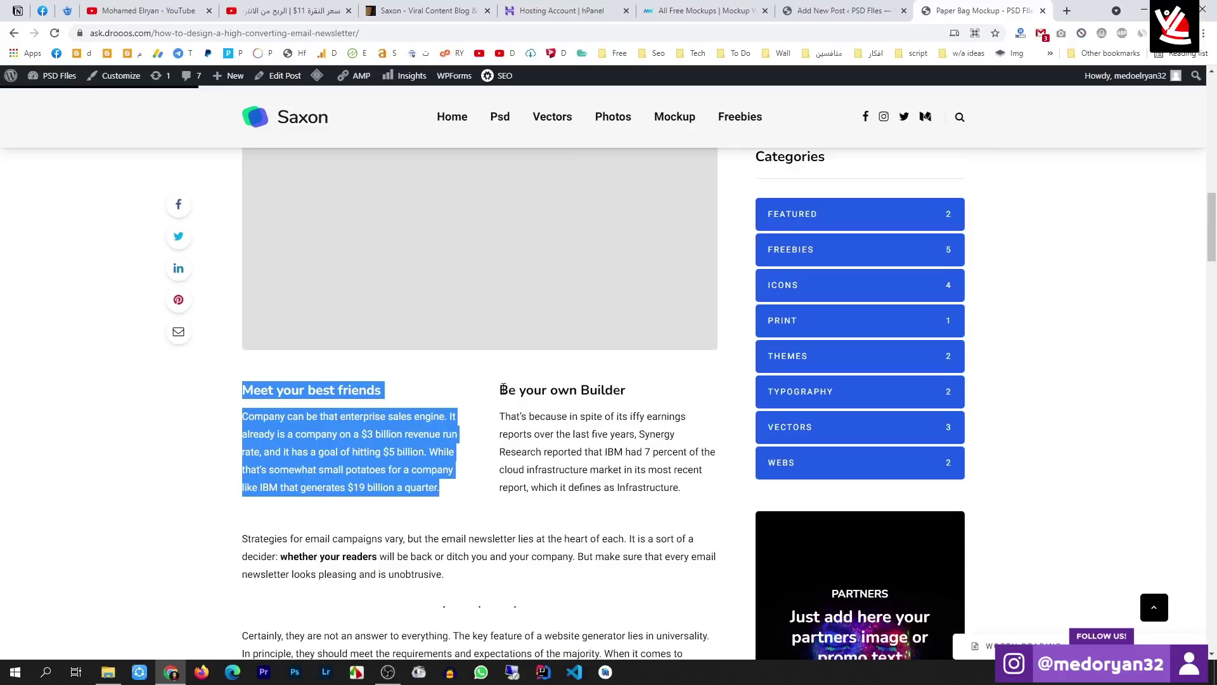
left_click_drag(502, 389, 683, 491)
left_click(846, 11)
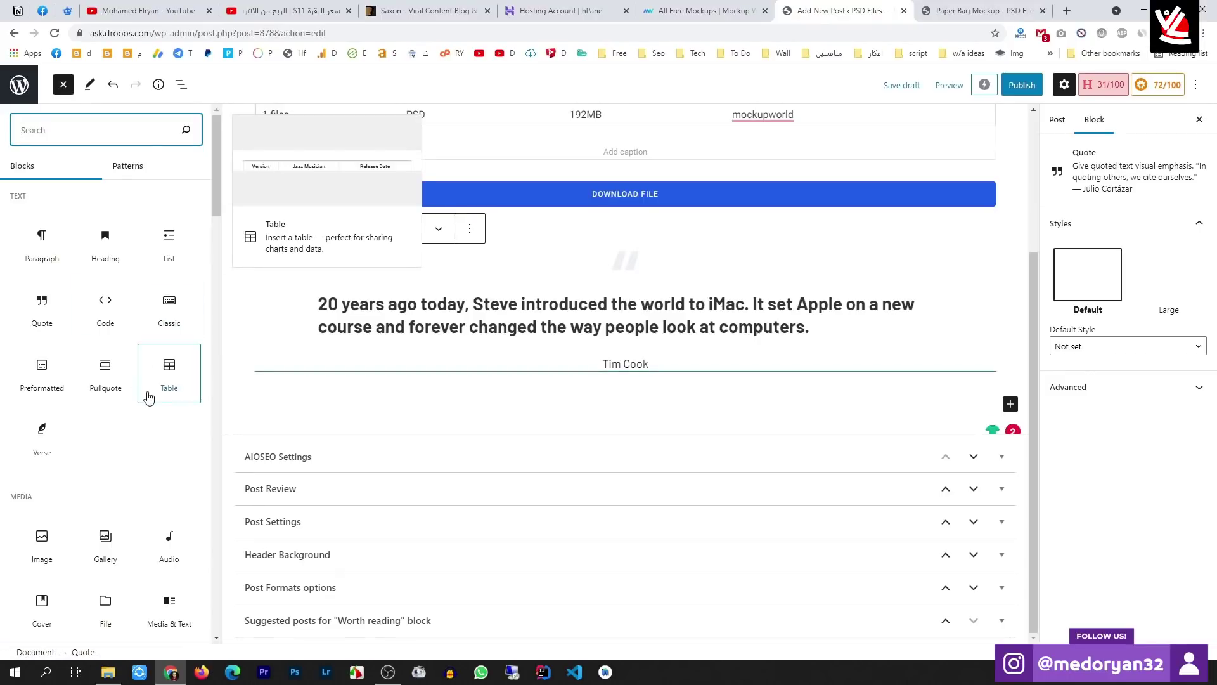
Check the ready-made block patterns in the Buttons category, and return to the block list
left_click(129, 167)
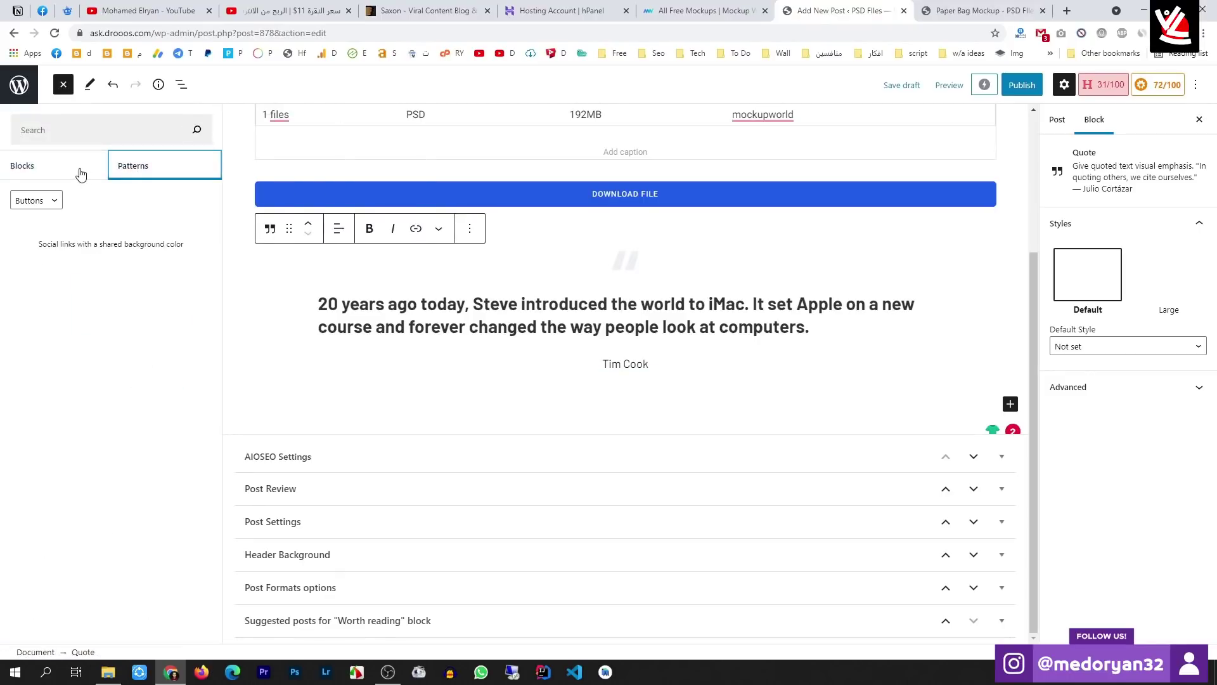
left_click(81, 171)
left_click(130, 166)
left_click(44, 200)
left_click(52, 204)
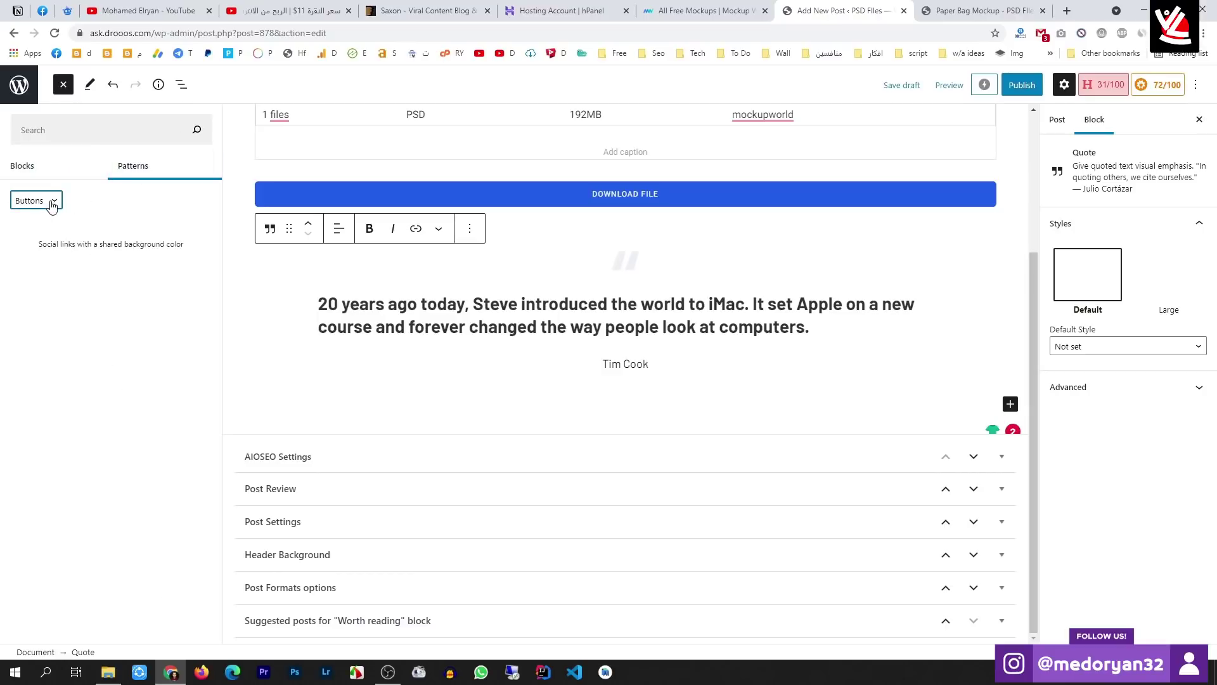
left_click(57, 168)
Insert a Columns block below the quote with the 50 / 50 variation, using the demo post's two-column layout as reference
scroll(146, 393, "down", 3)
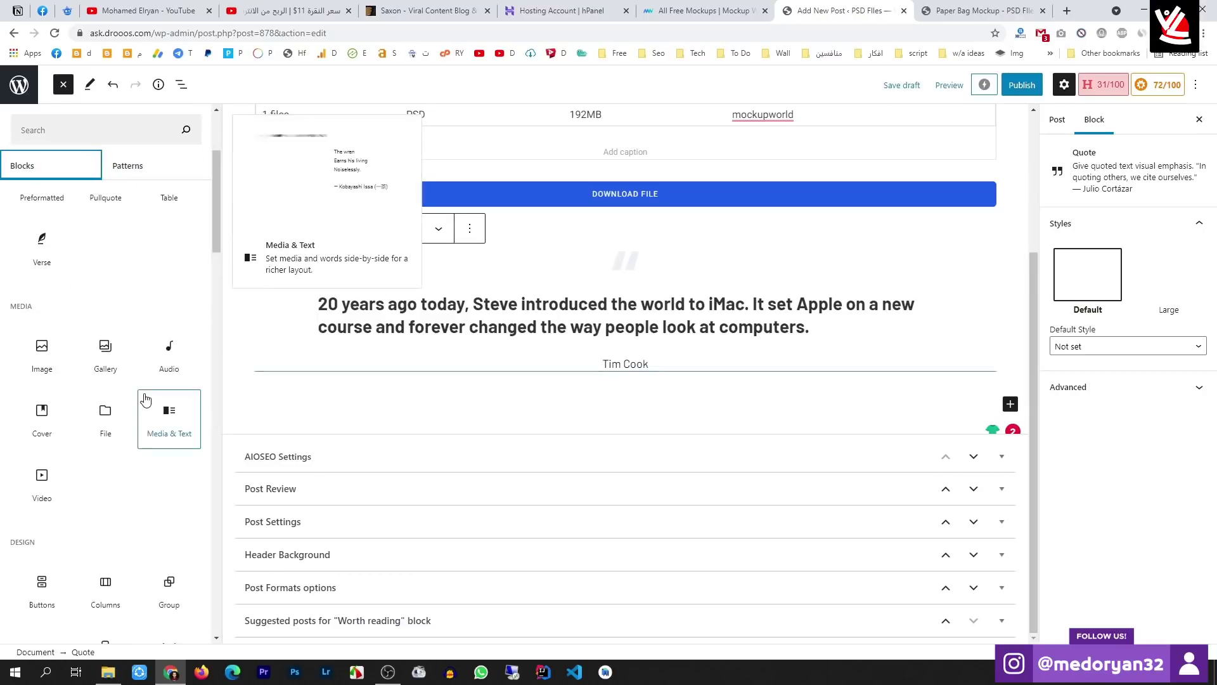
scroll(132, 448, "down", 1)
scroll(132, 448, "down", 3)
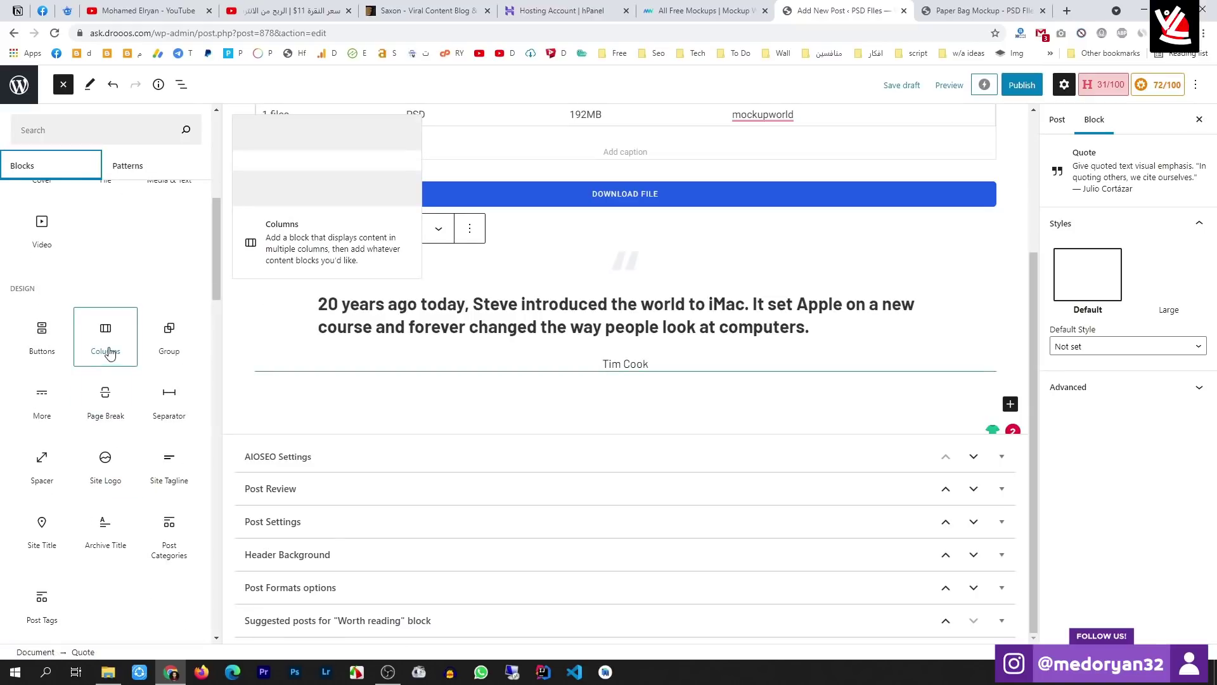
left_click_drag(105, 332, 600, 400)
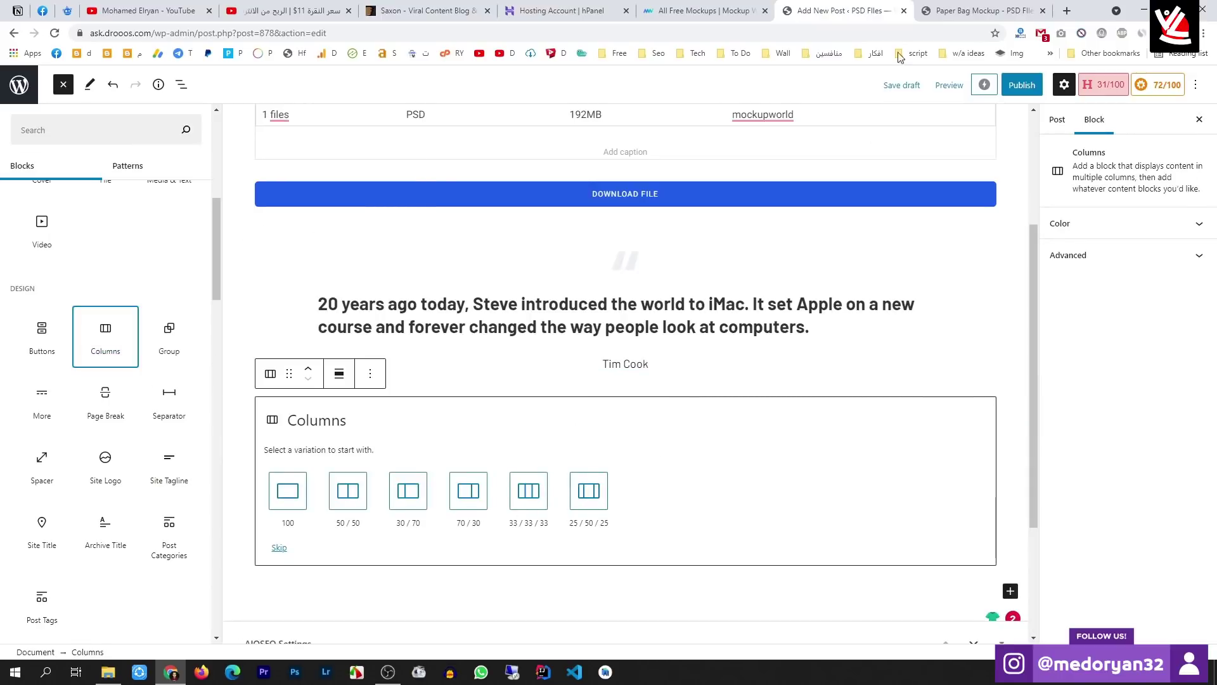
left_click(979, 11)
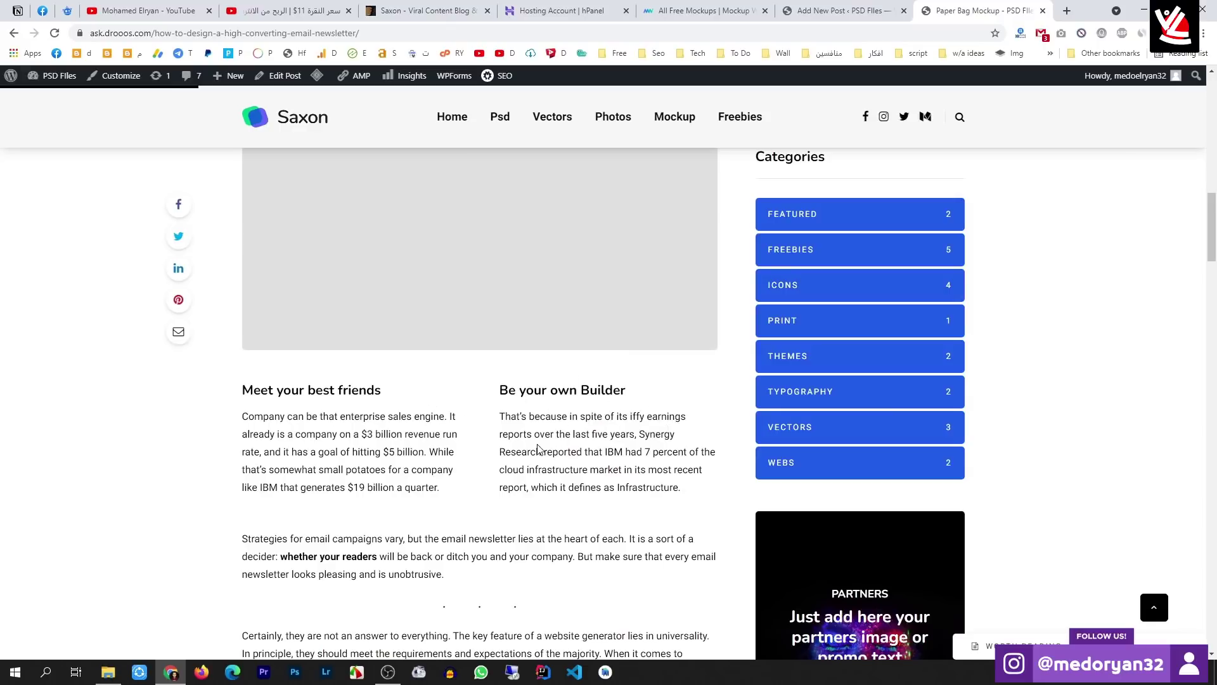
left_click(837, 11)
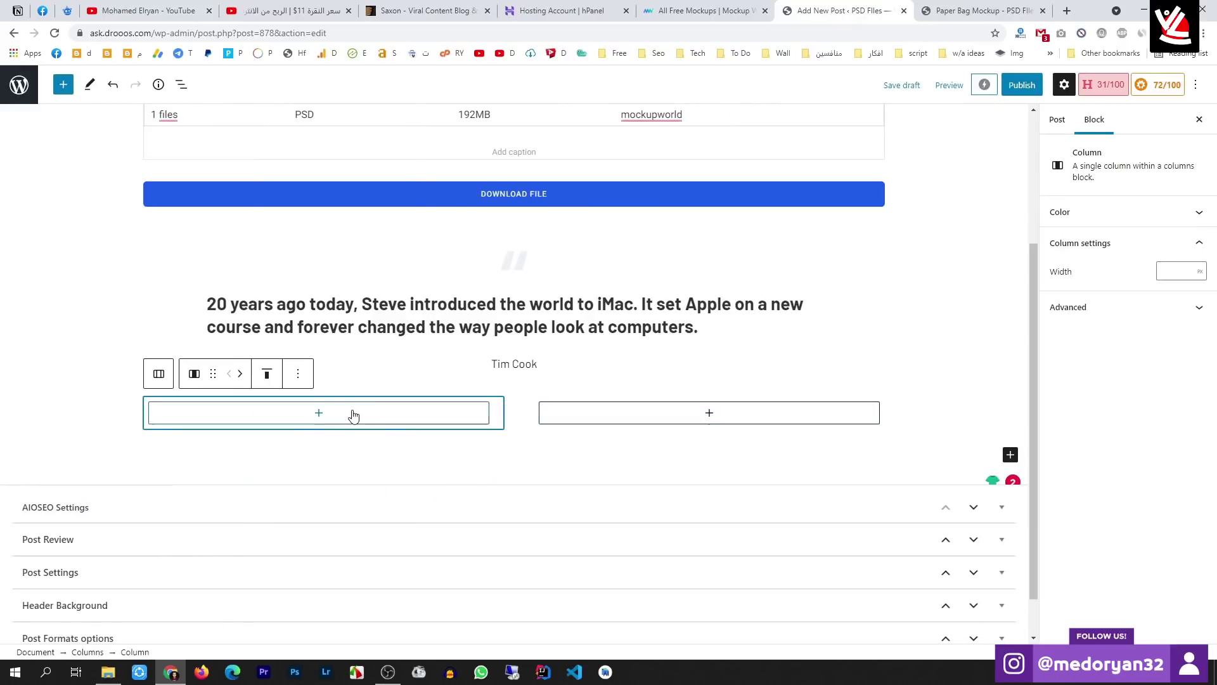
Fill the first column with a paragraph copied from the demo post, starting "Company can be that enterprise sales engine"
left_click(322, 416)
left_click(262, 538)
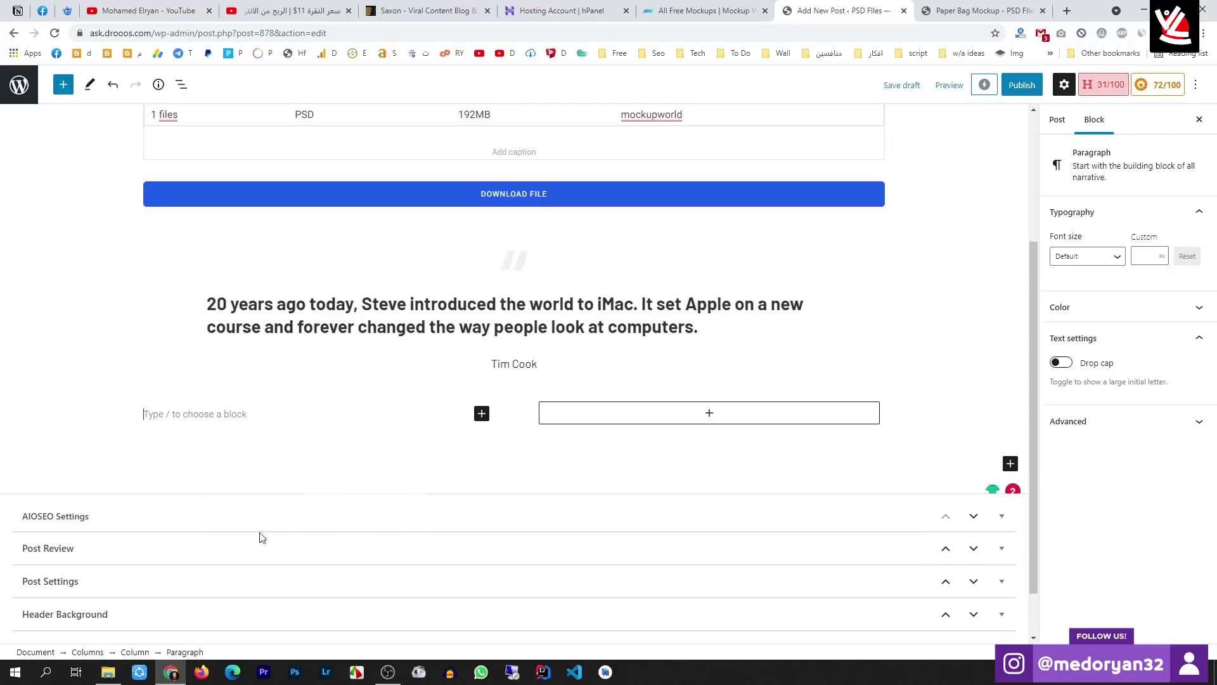
key("ctrl+Tab")
left_click_drag(242, 416, 440, 500)
key("ctrl+c")
left_click(767, 33)
key("ctrl+v")
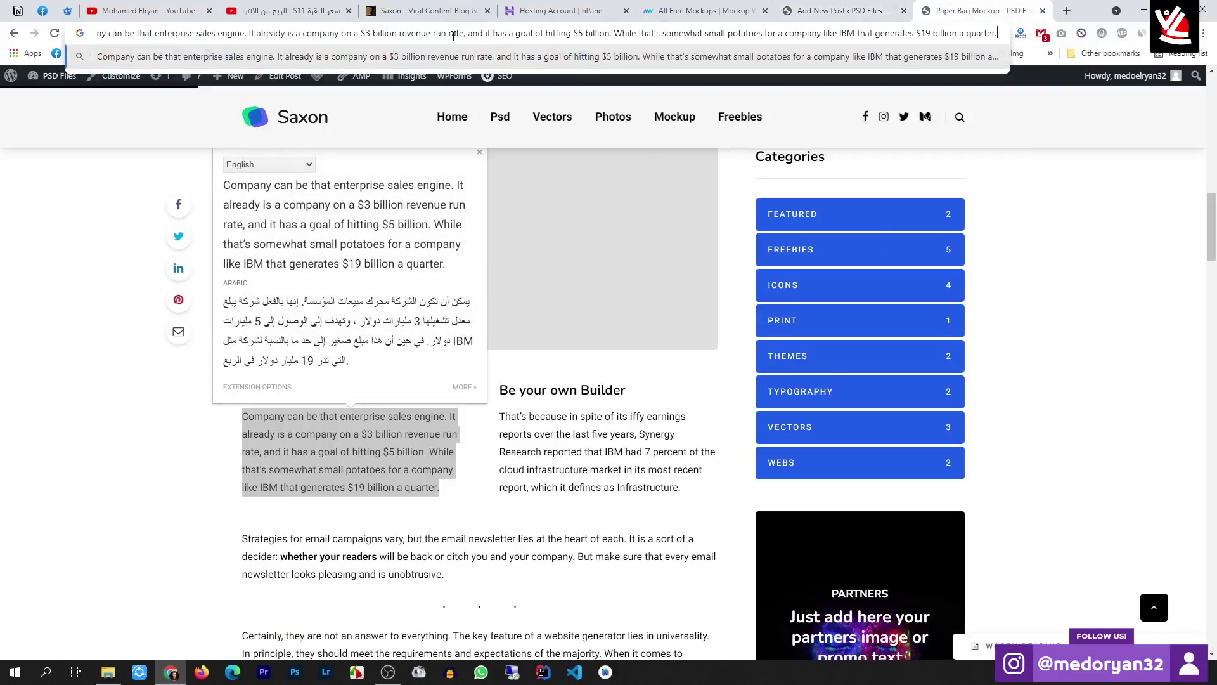
key("ctrl+a")
key("ctrl+shift+Tab")
key("ctrl+v")
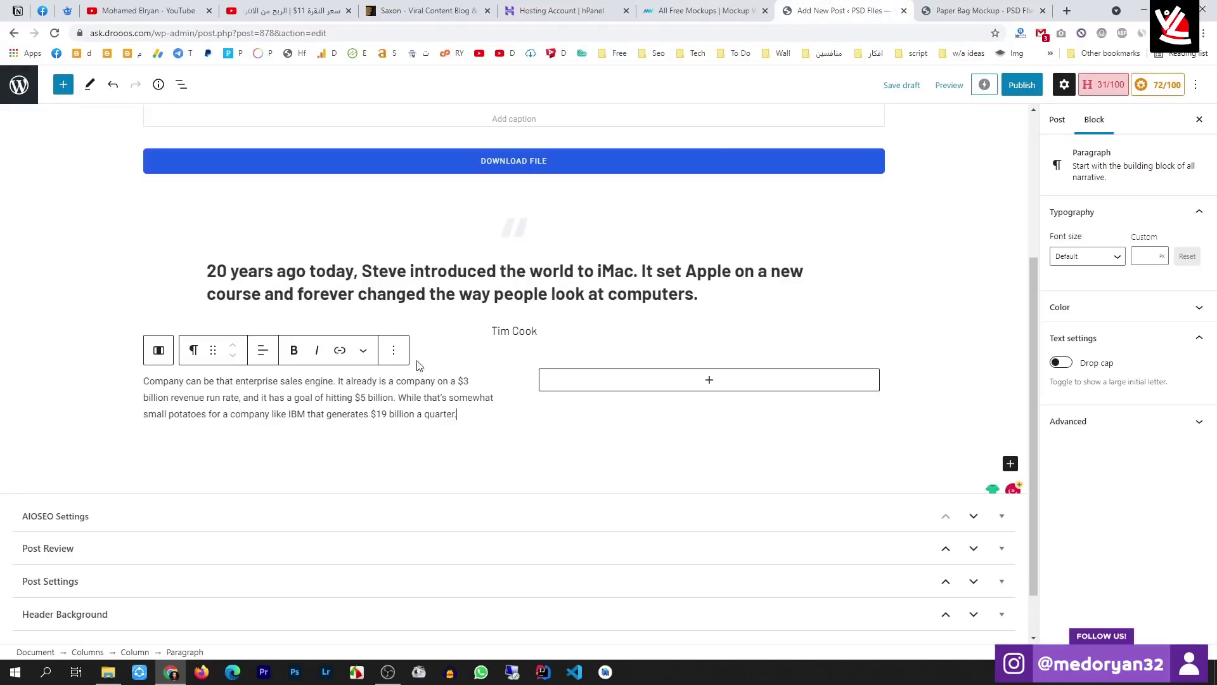
Fill the second column with the demo post's paragraph starting "That's because in spite of its iffy earnings reports"
key("ctrl+Tab")
triple_click(564, 481)
key("ctrl+c")
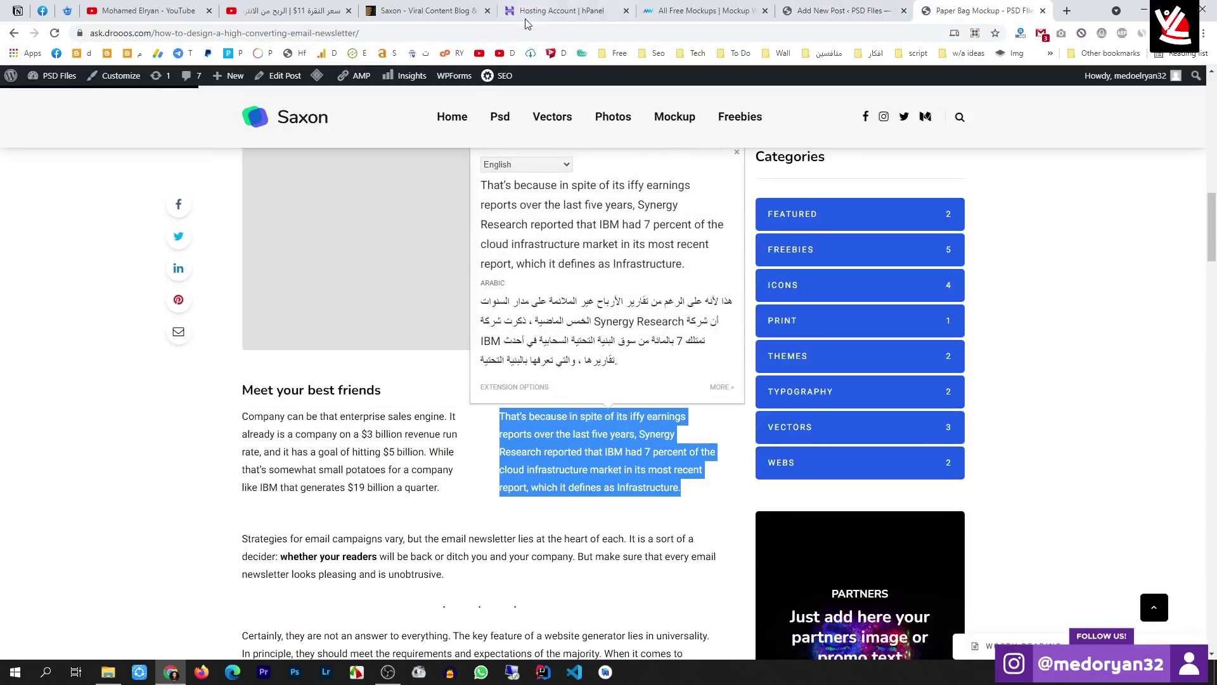
key("ctrl+l")
key("ctrl+v")
key("ctrl+shift+Tab")
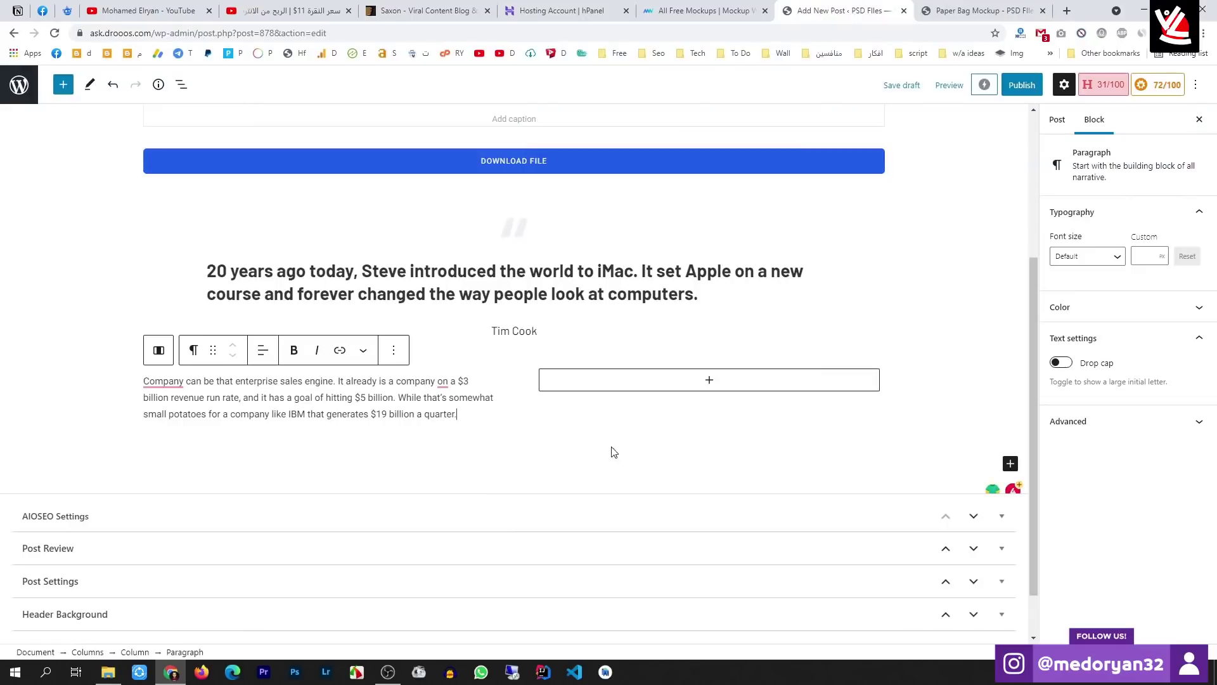
left_click(641, 385)
left_click(636, 480)
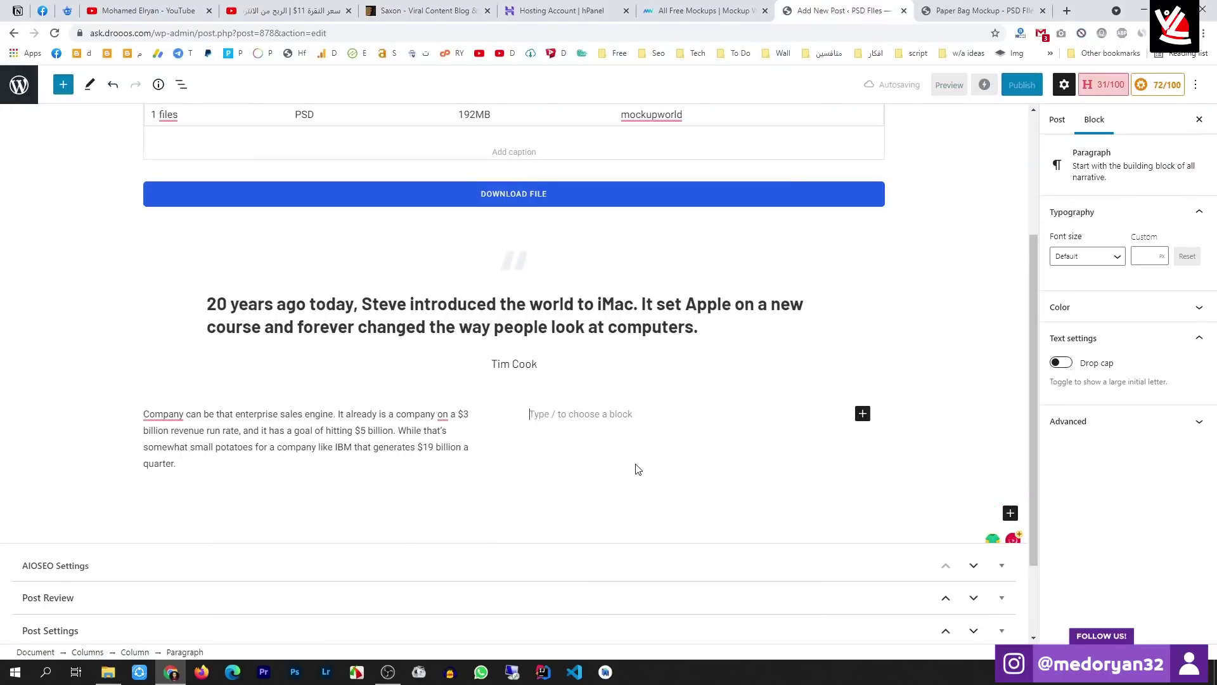
key("ctrl+v")
left_click(400, 452)
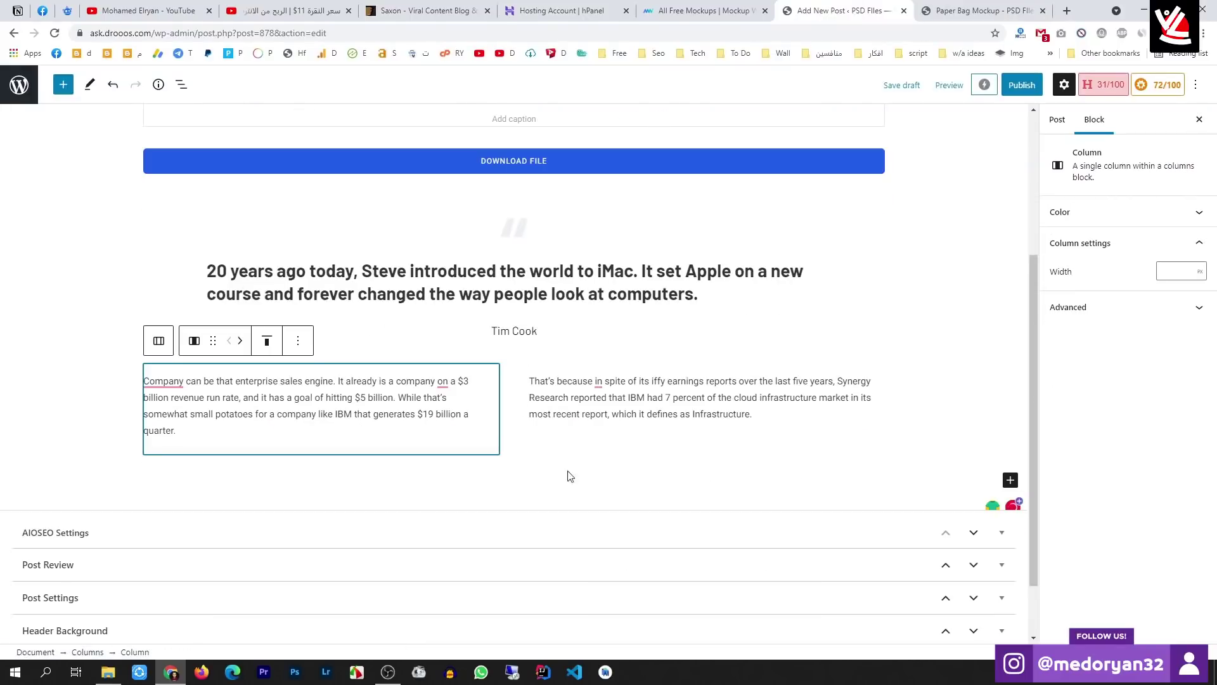
Insert another Columns block below the two text columns, using the 33 / 33 / 33 variation
left_click(916, 491)
left_click(1000, 479)
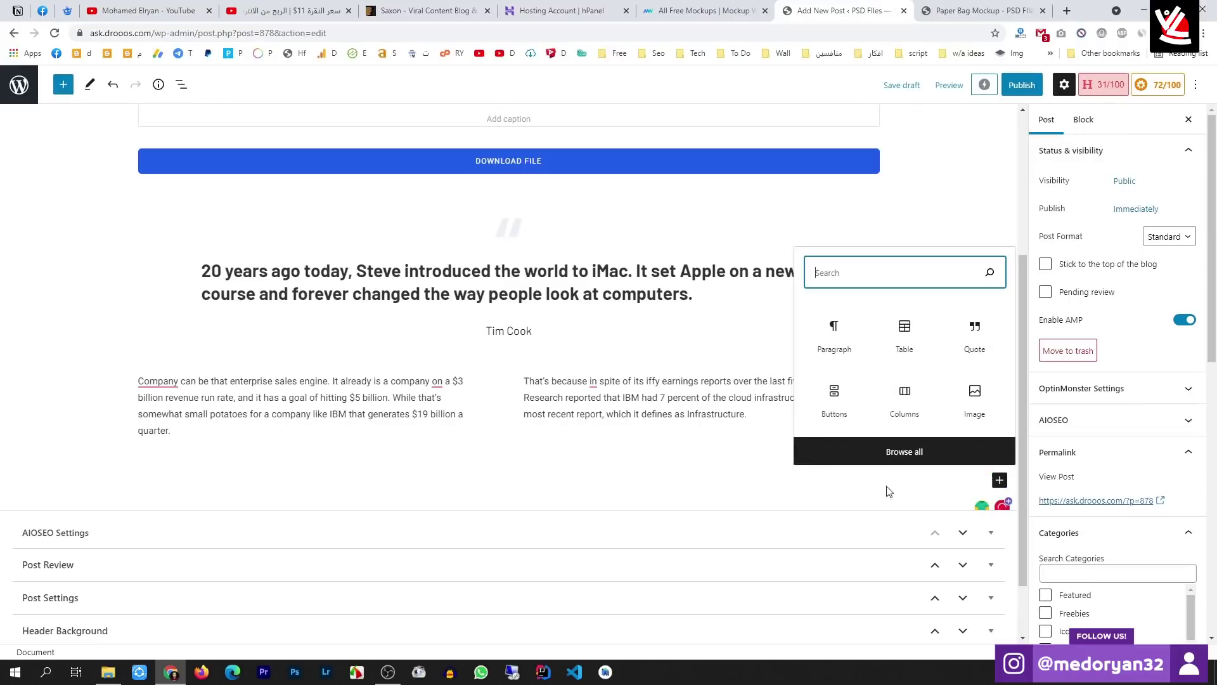
left_click(891, 453)
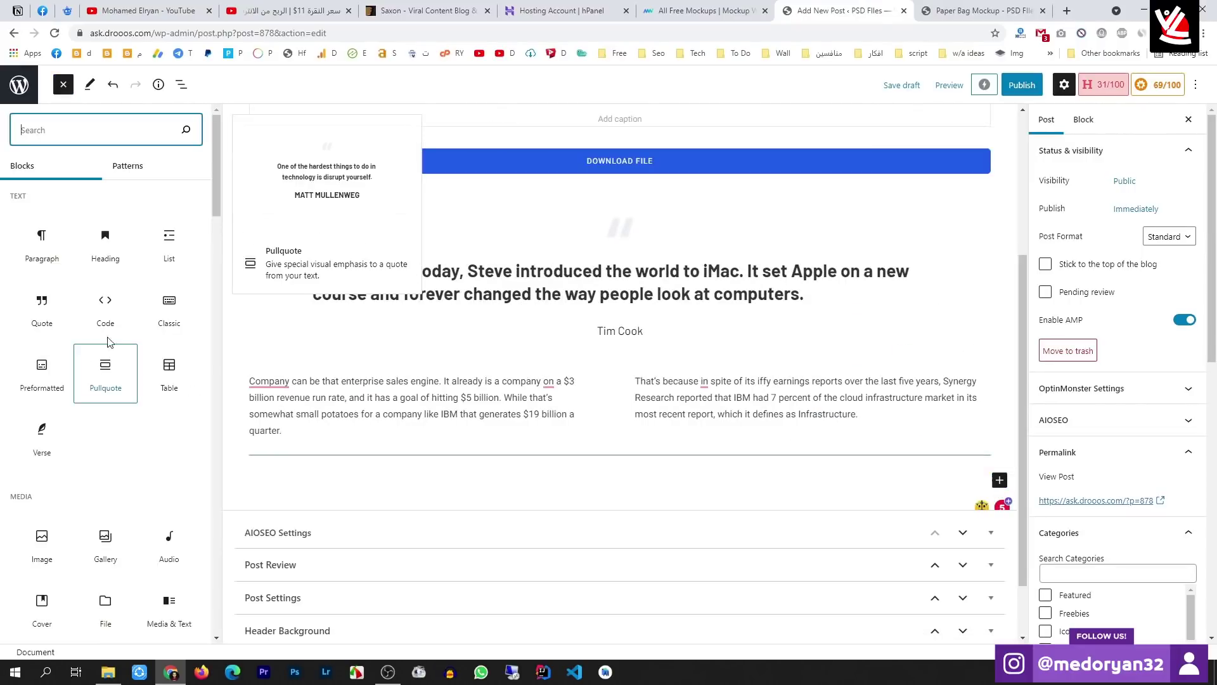
scroll(111, 482, "down", 5)
left_click_drag(106, 399, 433, 472)
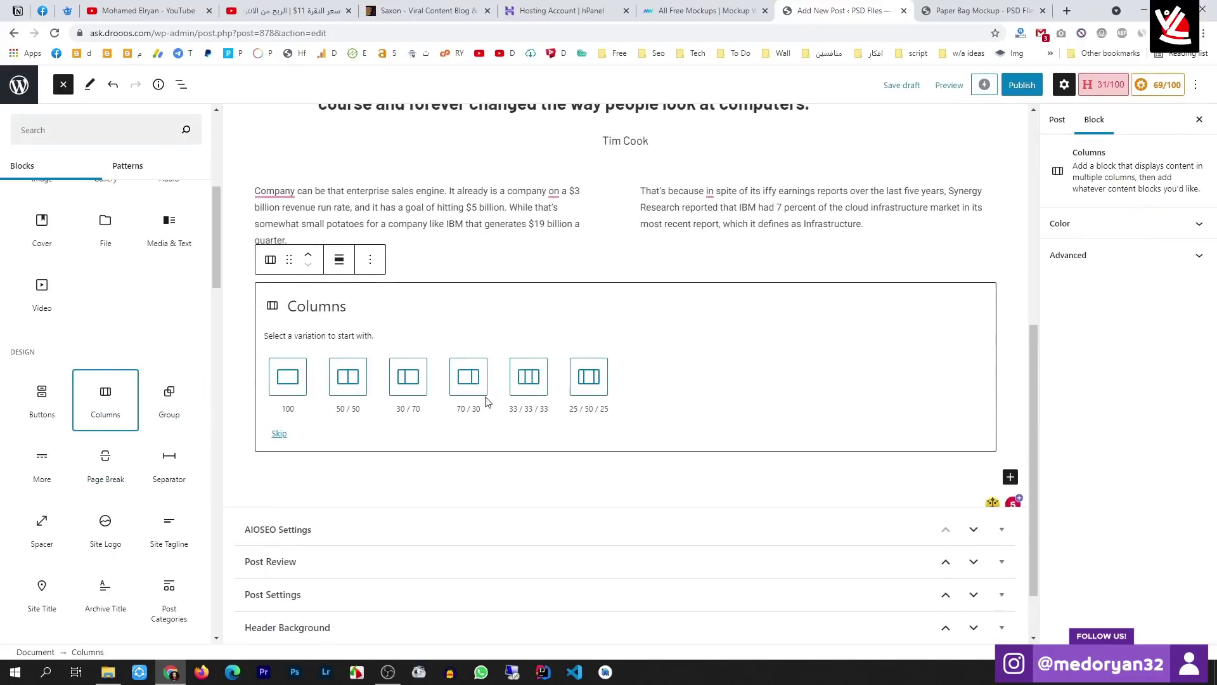
left_click(531, 388)
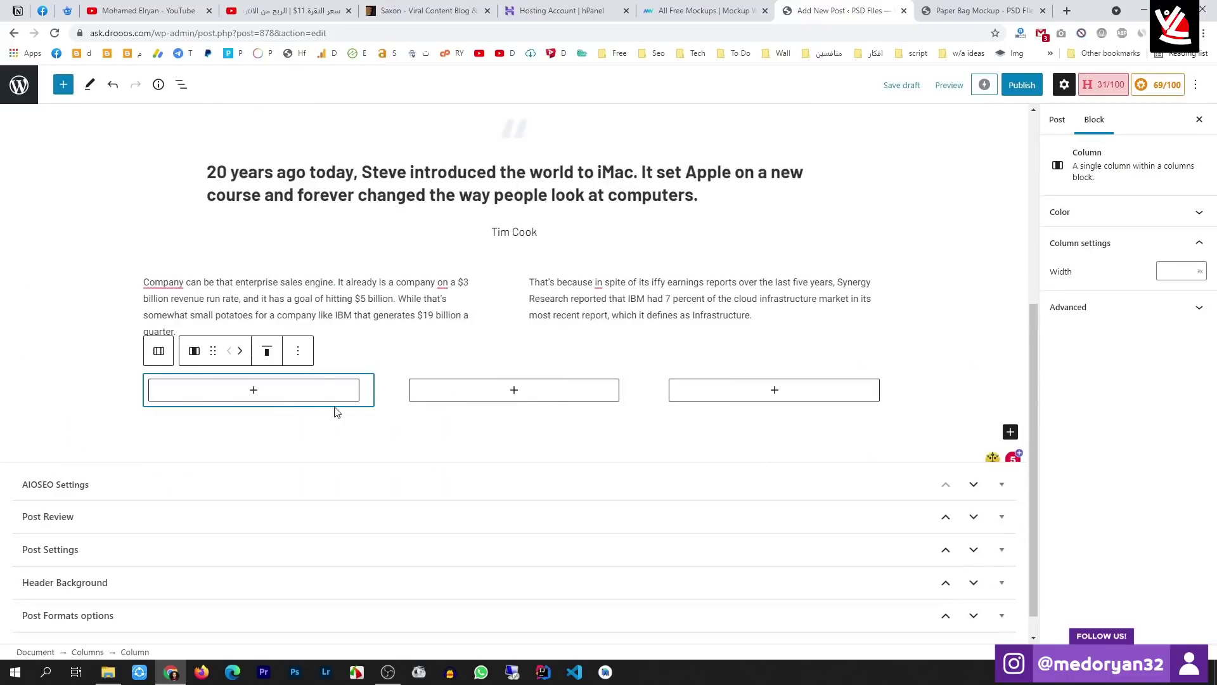
Add an Image block in the first of the three columns and upload free-roll-of-duct-tape-mockup-psd-536x0-c-default.jpg into it
left_click(279, 389)
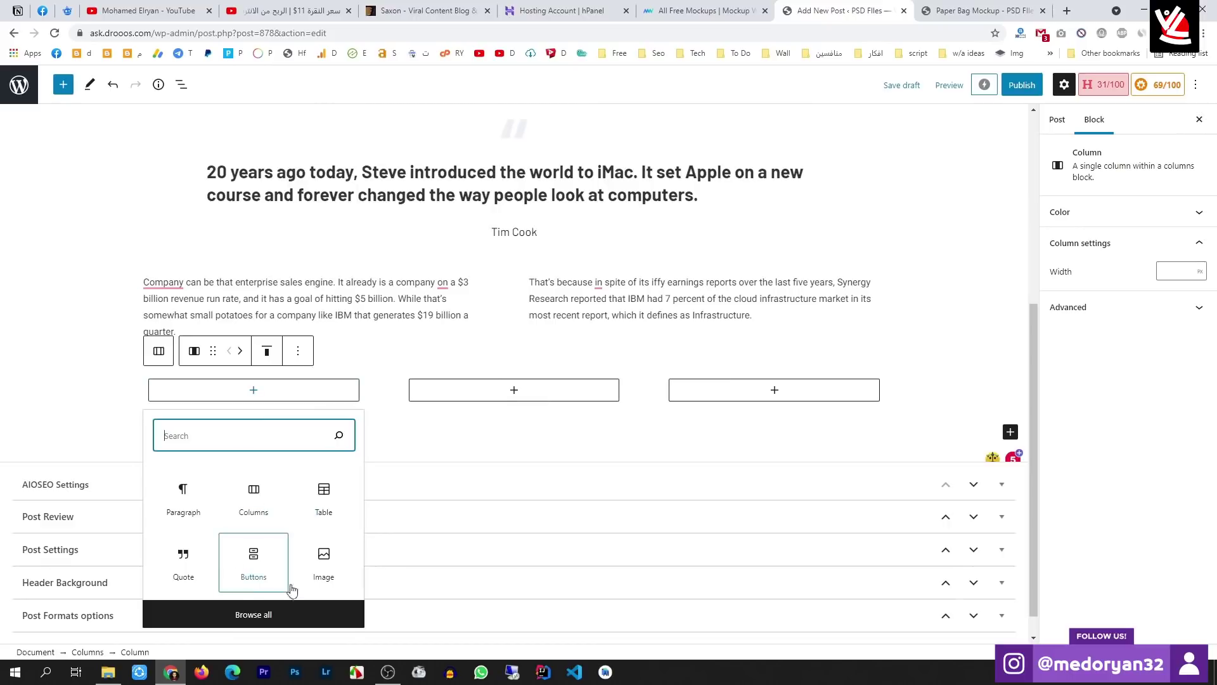
left_click(324, 561)
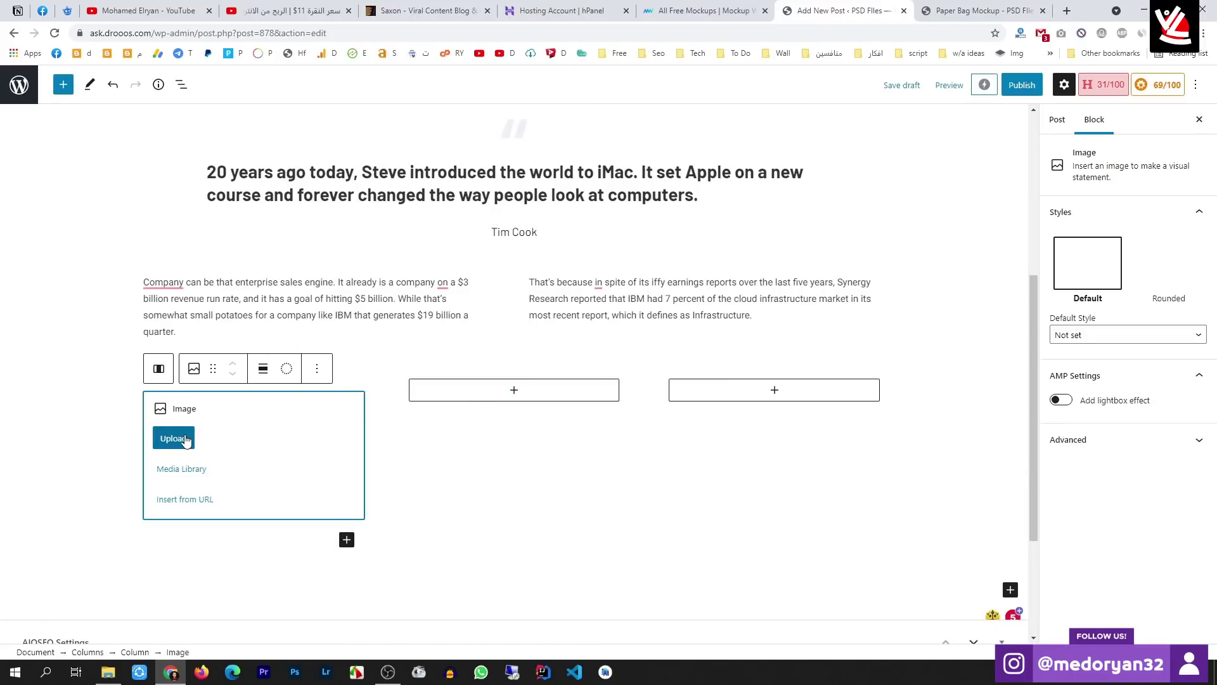
left_click(181, 469)
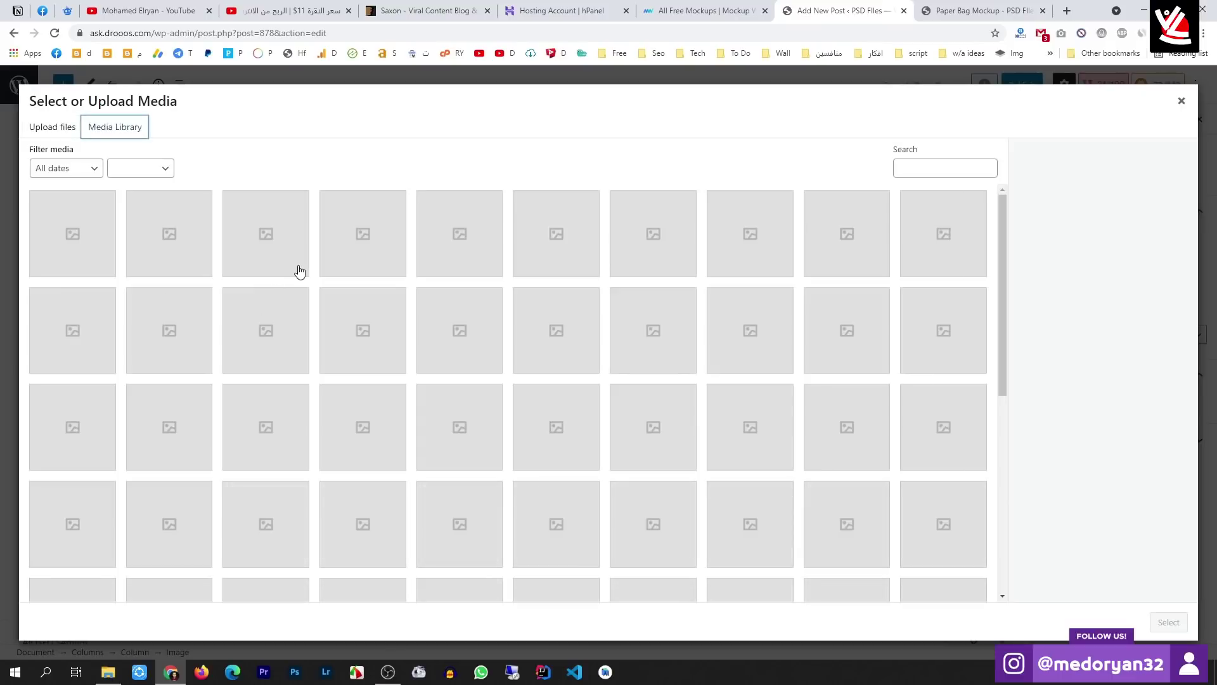
scroll(356, 324, "down", 6)
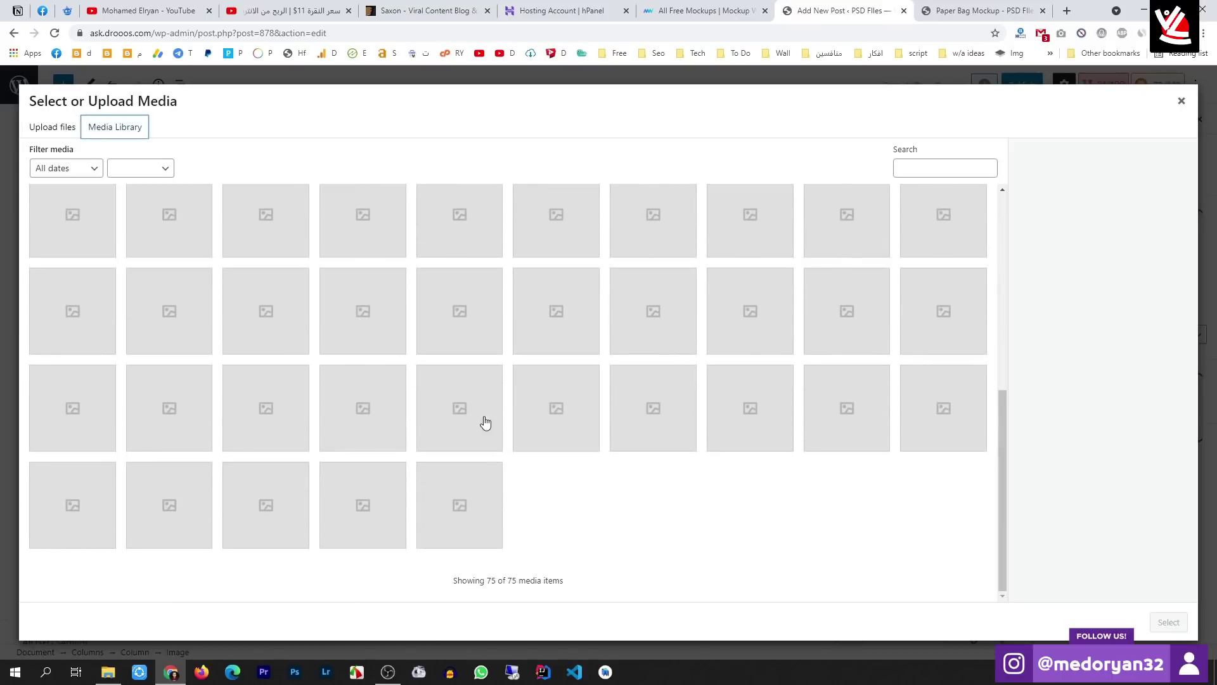
scroll(323, 290, "up", 6)
left_click(81, 127)
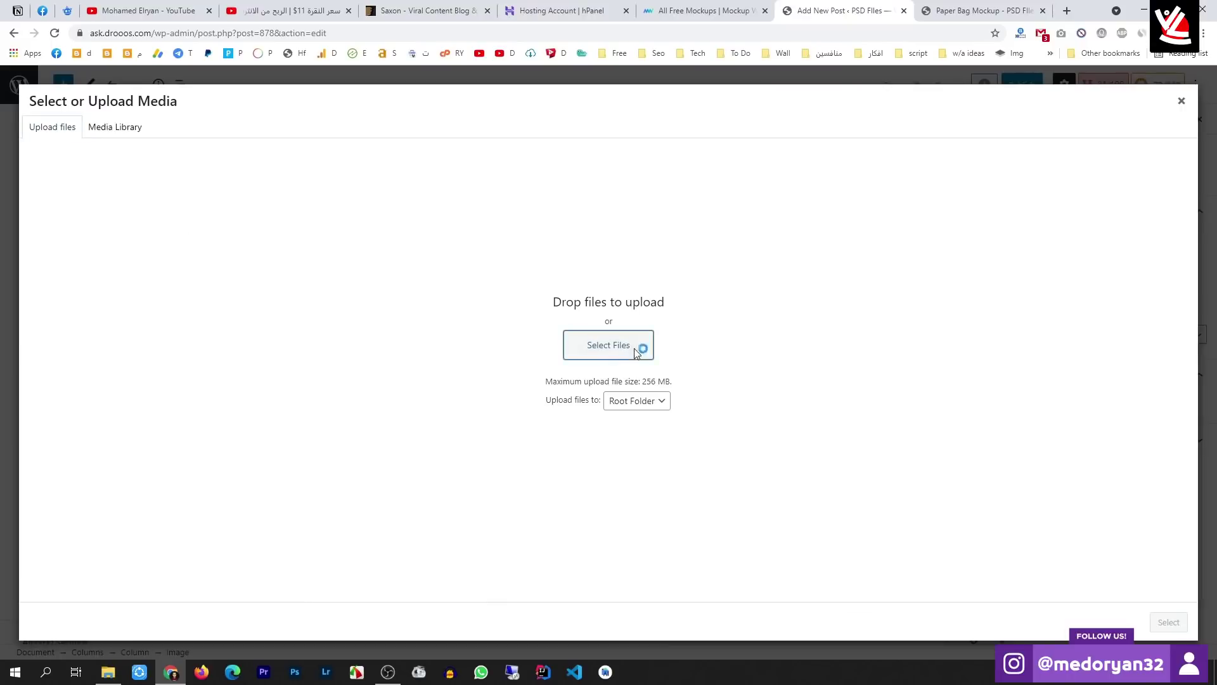
left_click(634, 347)
double_click(380, 305)
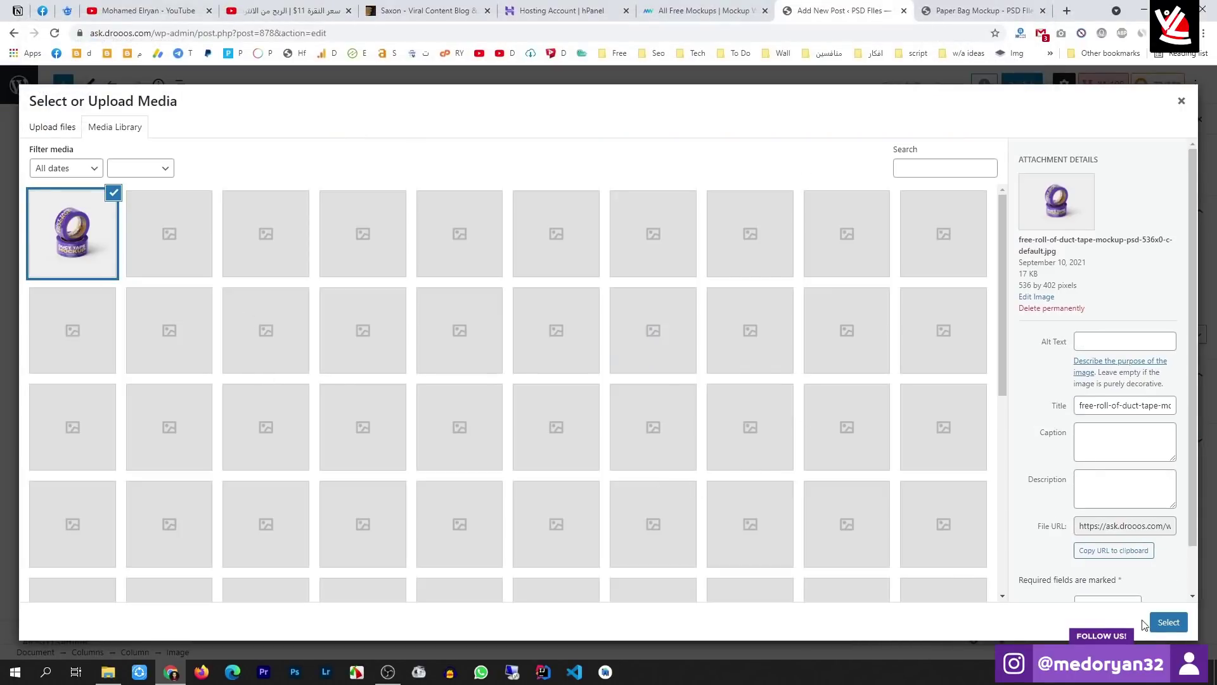
left_click(1169, 622)
Add an Image block in the second column and pick the uploaded duct tape picture from the media library
left_click(513, 236)
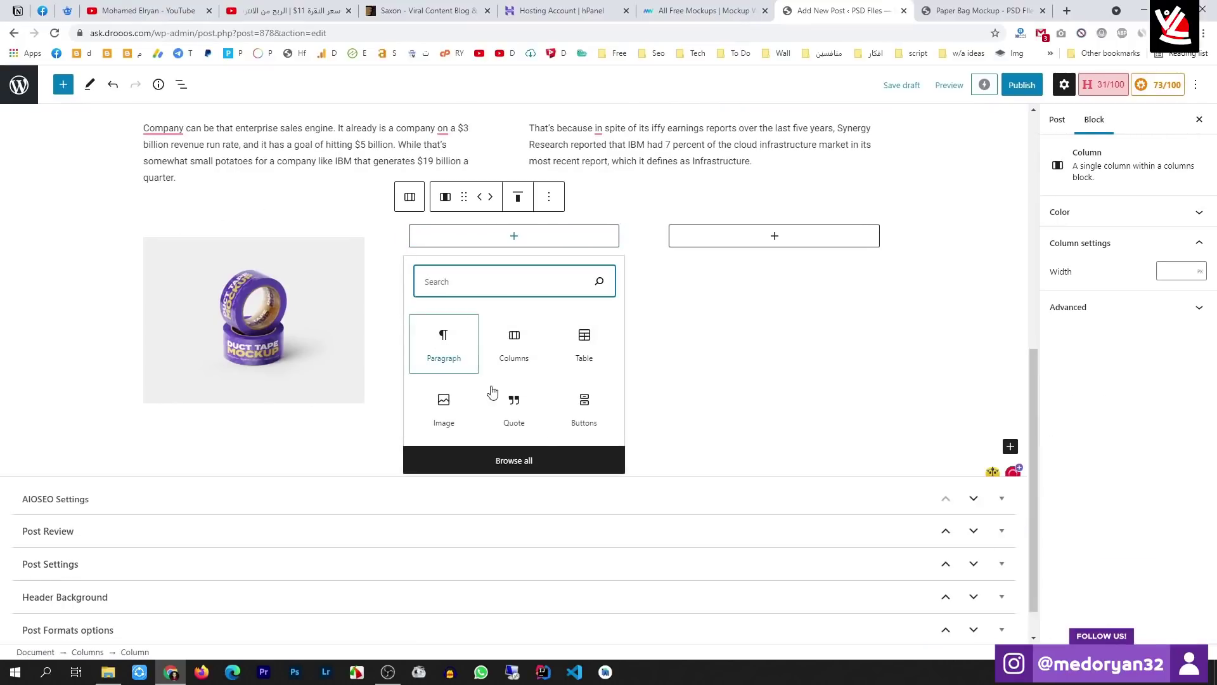
left_click(451, 412)
left_click(442, 315)
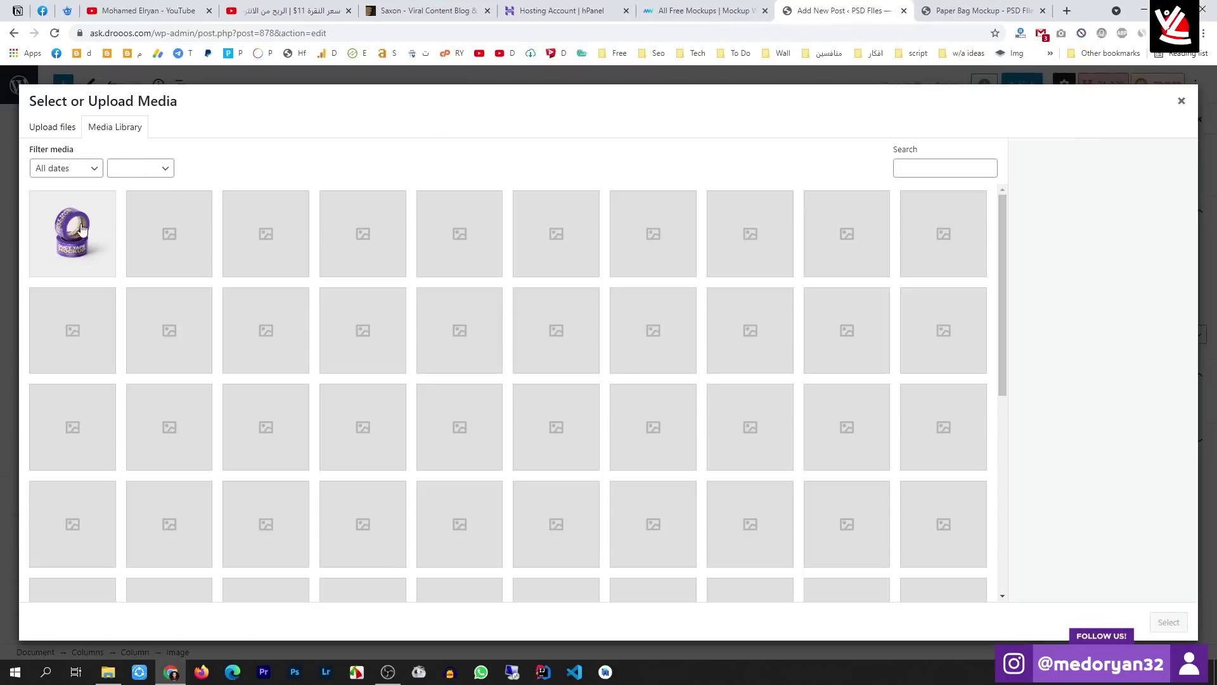
left_click(82, 229)
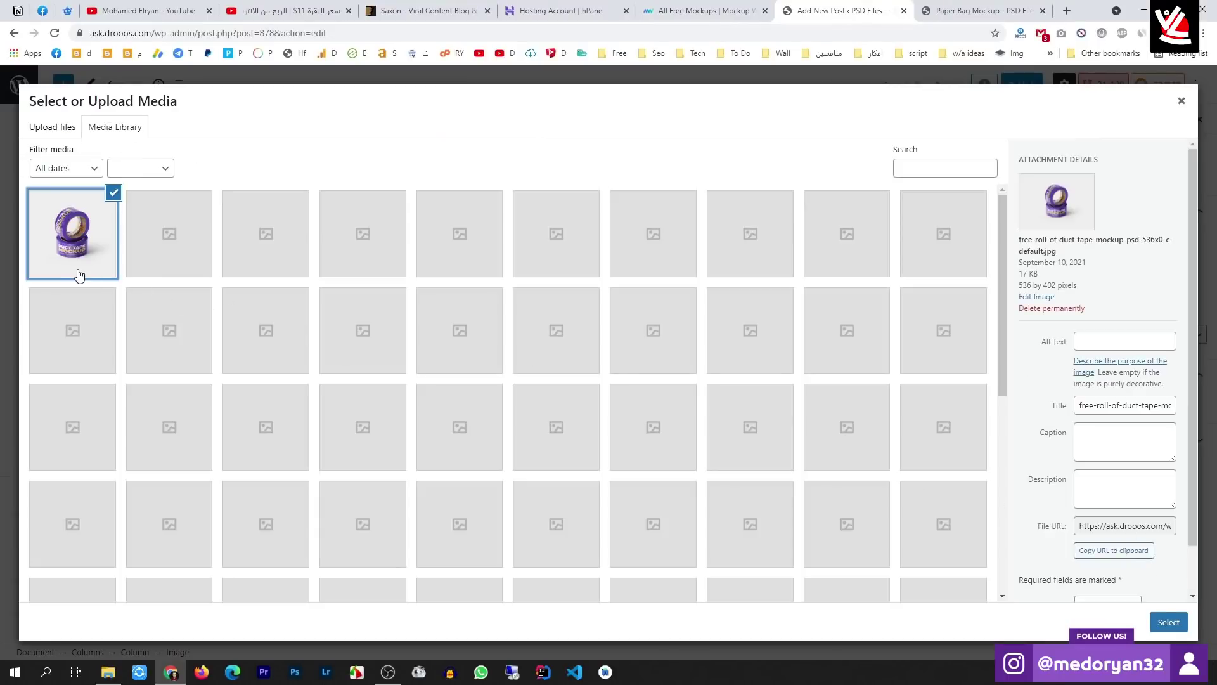
Set the picture's alt text, caption and description to "free-roll-of-duct-tape-mockup" and insert it in the second column
left_click(1101, 345)
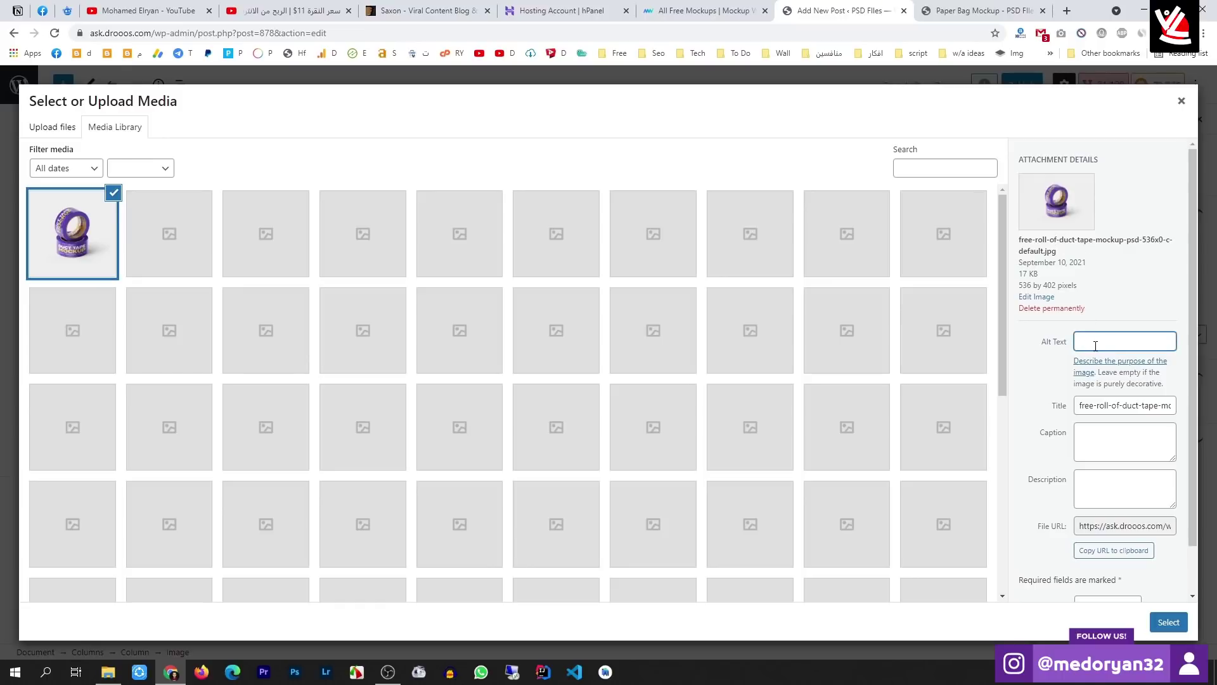
left_click_drag(1022, 241, 1128, 241)
key("ctrl+c")
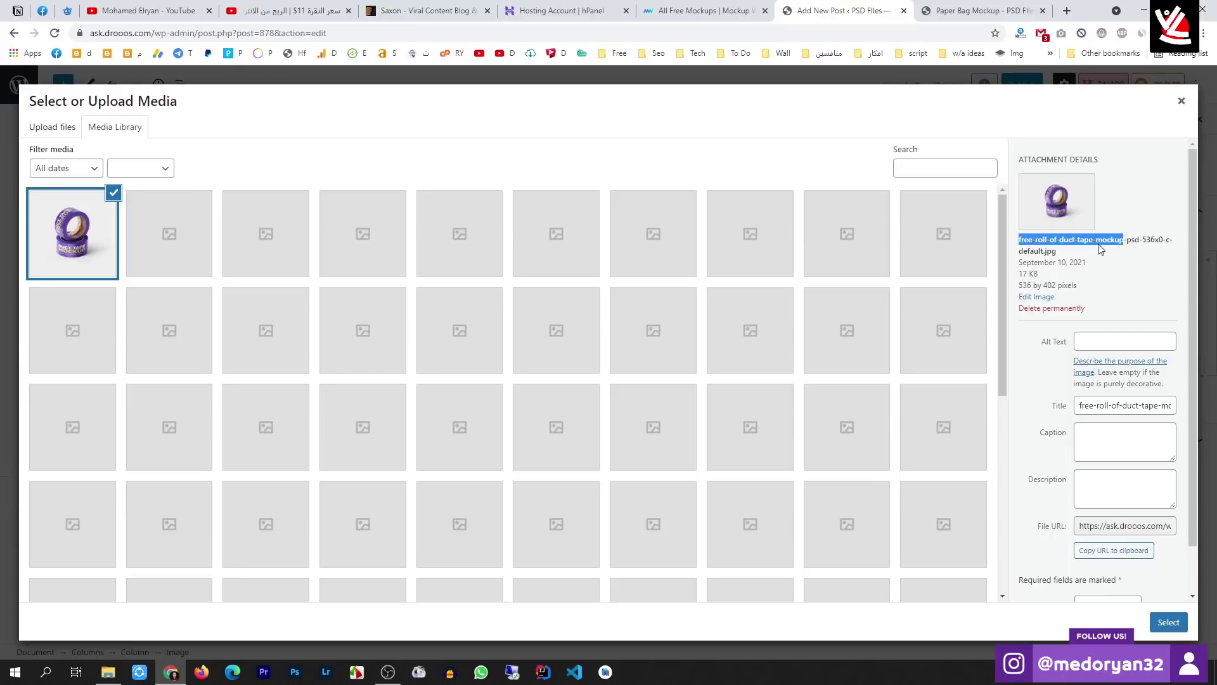
left_click(1102, 342)
key("ctrl+v")
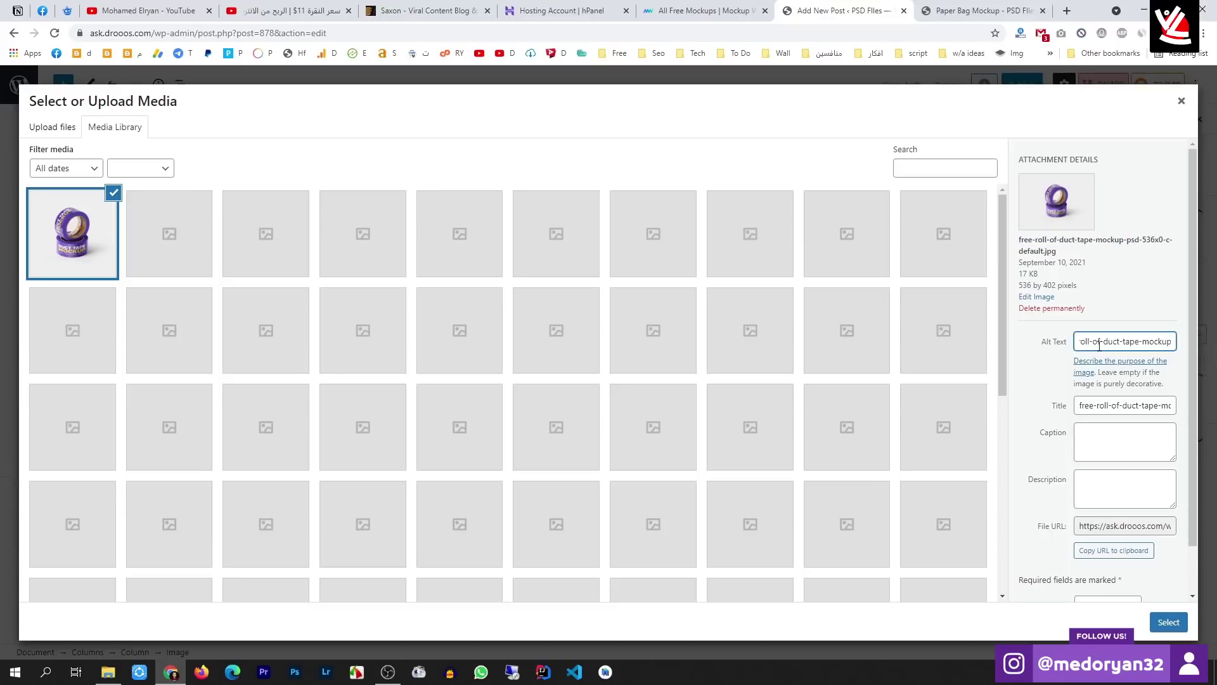
left_click(1109, 431)
key("ctrl+v")
left_click(1116, 488)
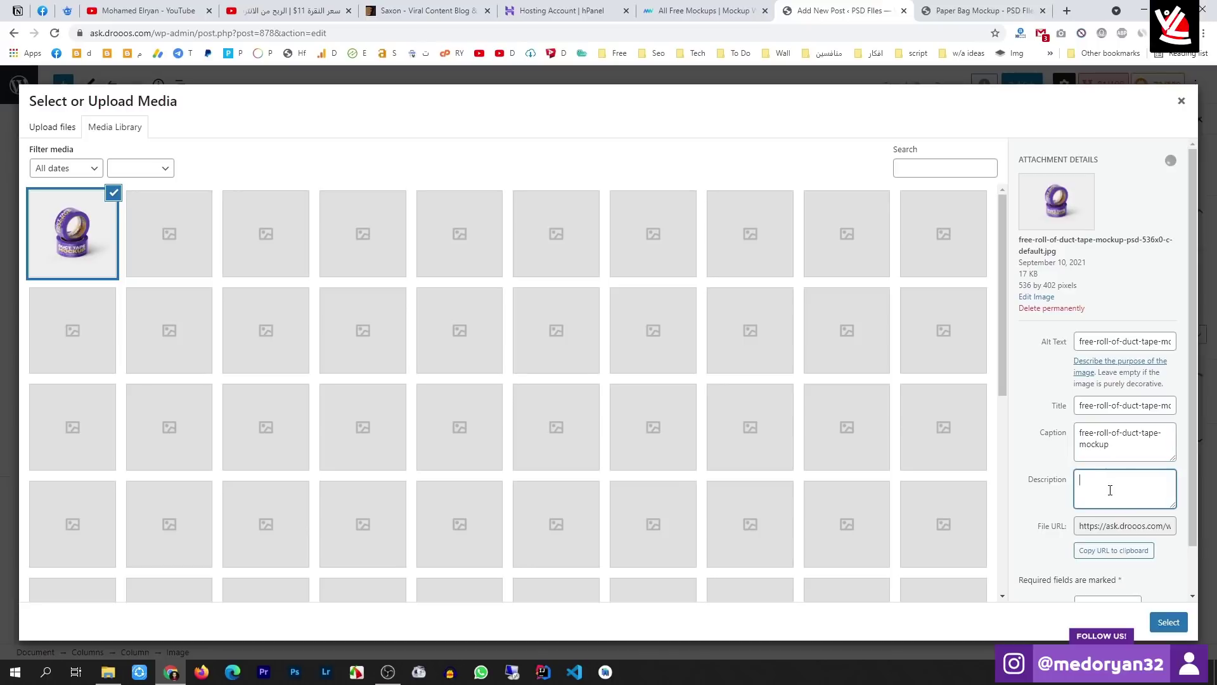
key("ctrl+v")
scroll(1129, 594, "down", 1)
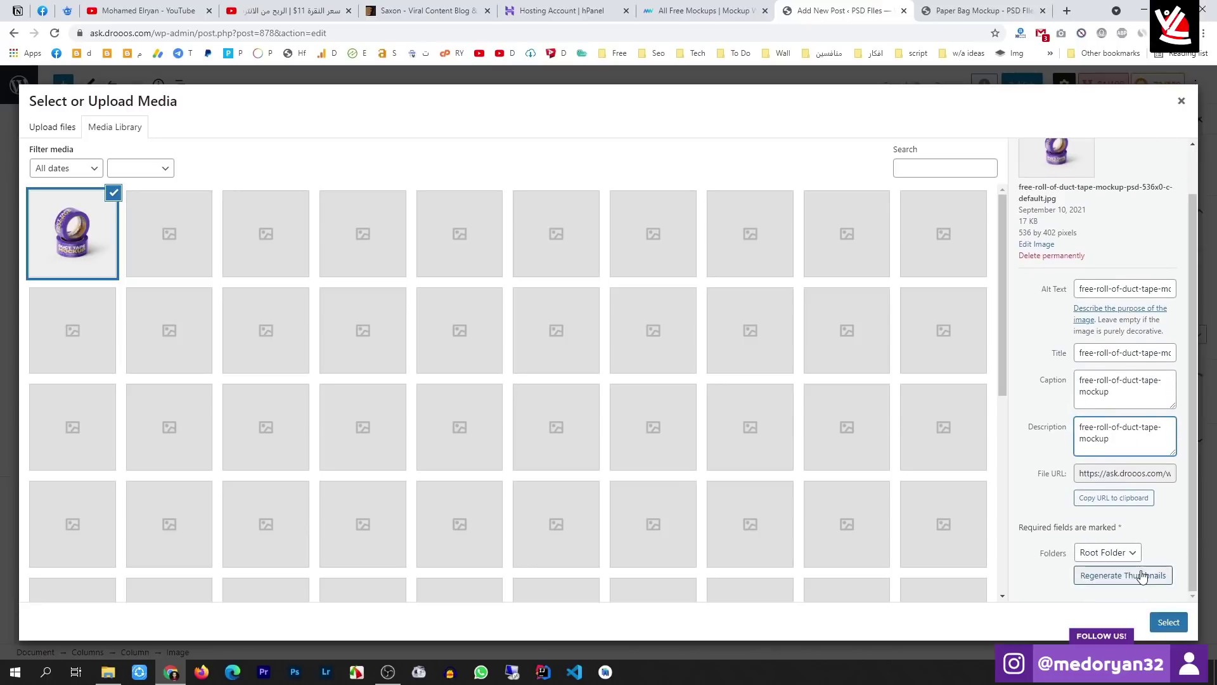
left_click(1169, 624)
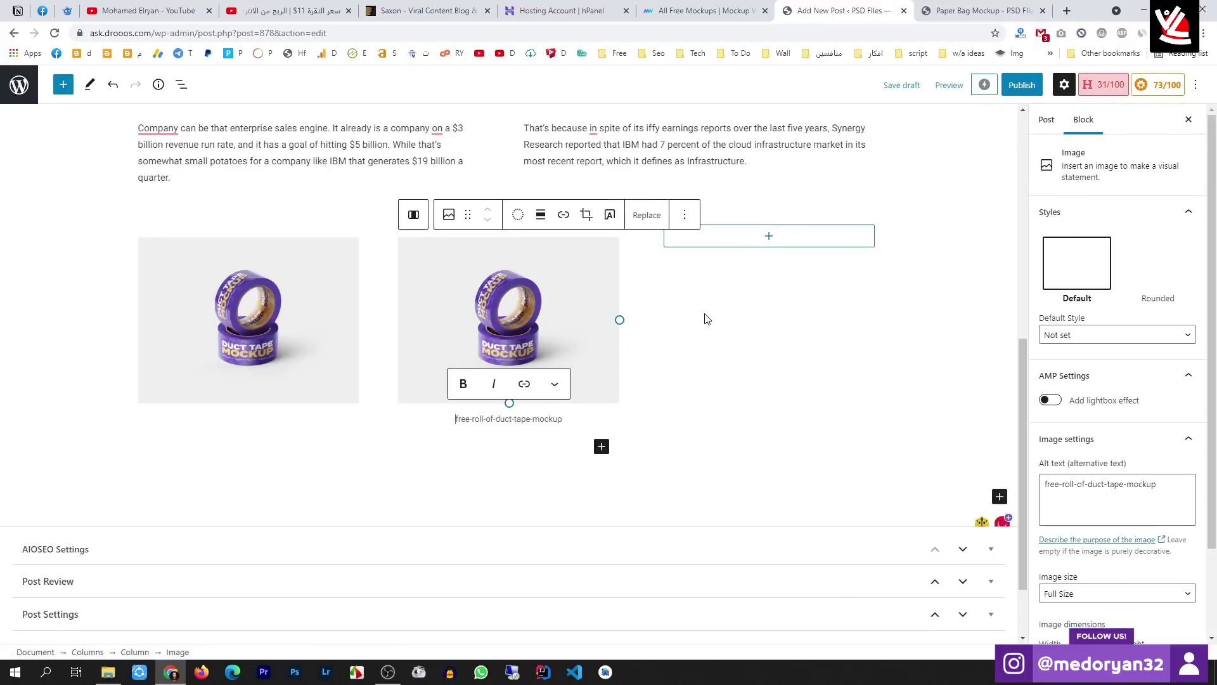
left_click(769, 236)
left_click(701, 420)
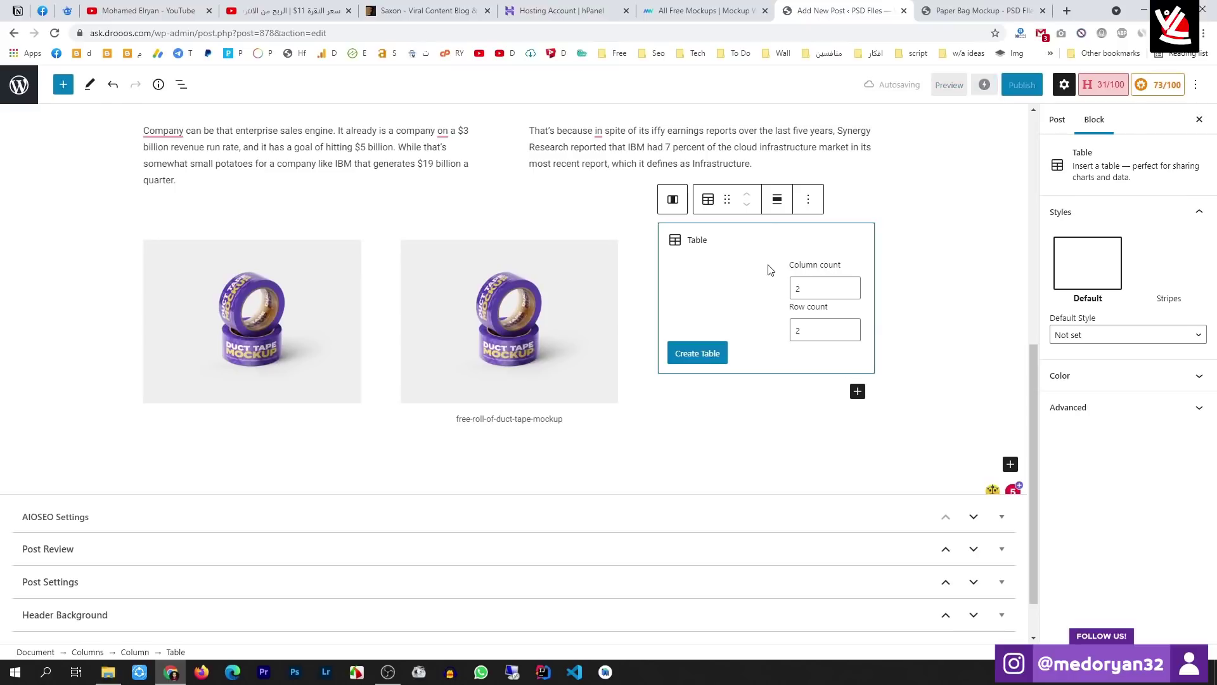
key("ctrl+z")
Add an Image block in the third column and fill it with the same duct tape picture from the media library
left_click(759, 239)
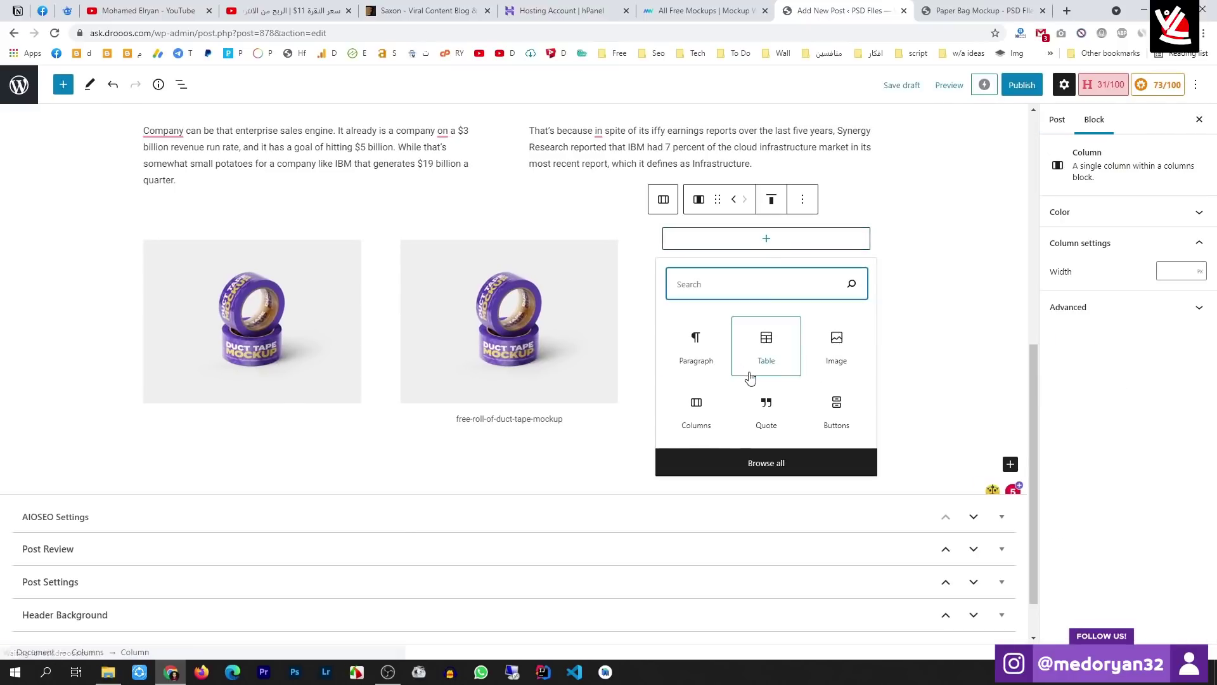
left_click(837, 345)
left_click(695, 317)
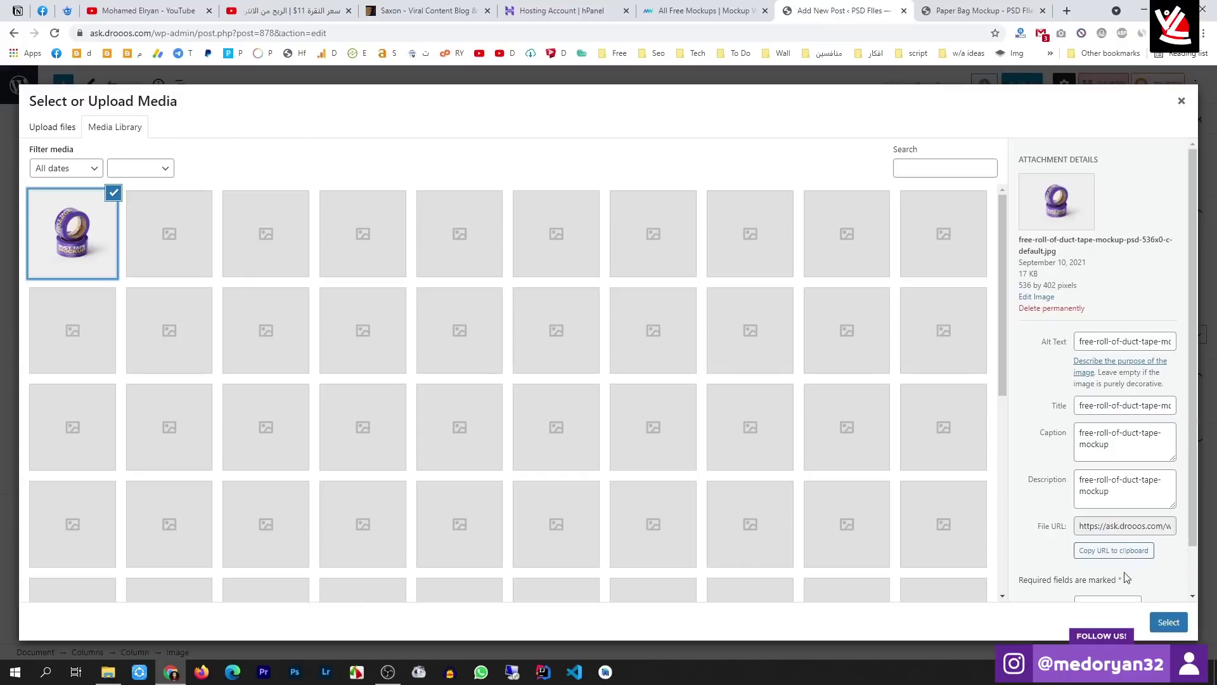
left_click(1168, 622)
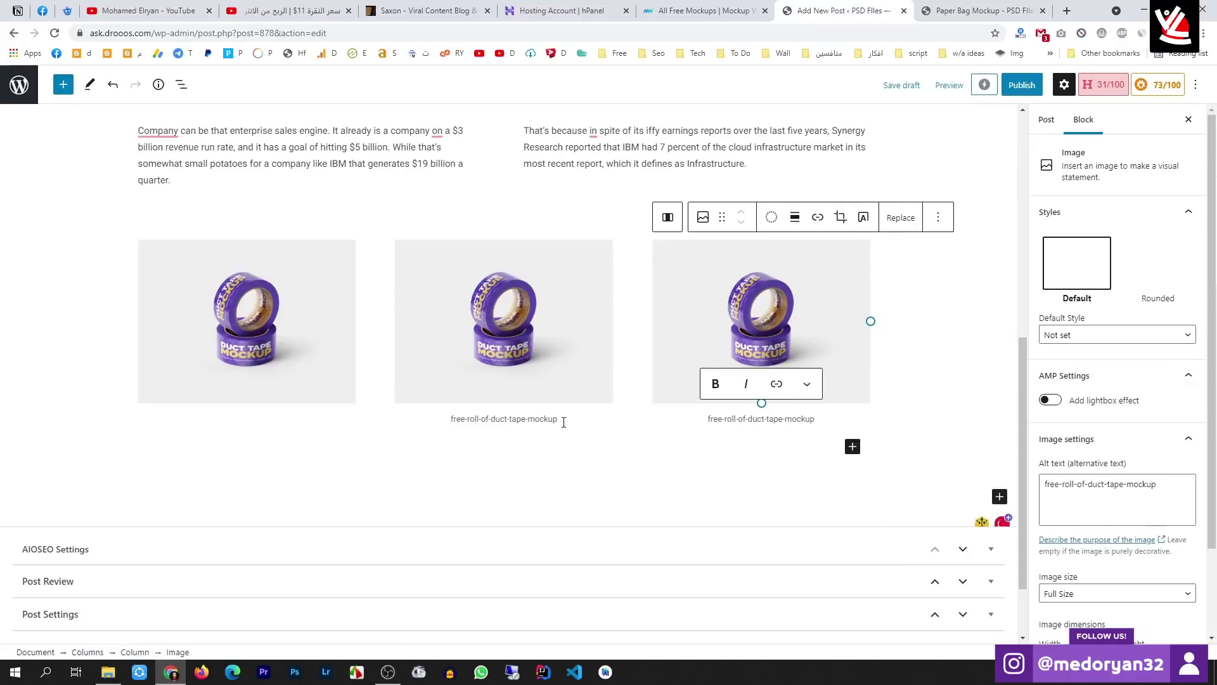
double_click(545, 420)
triple_click(526, 419)
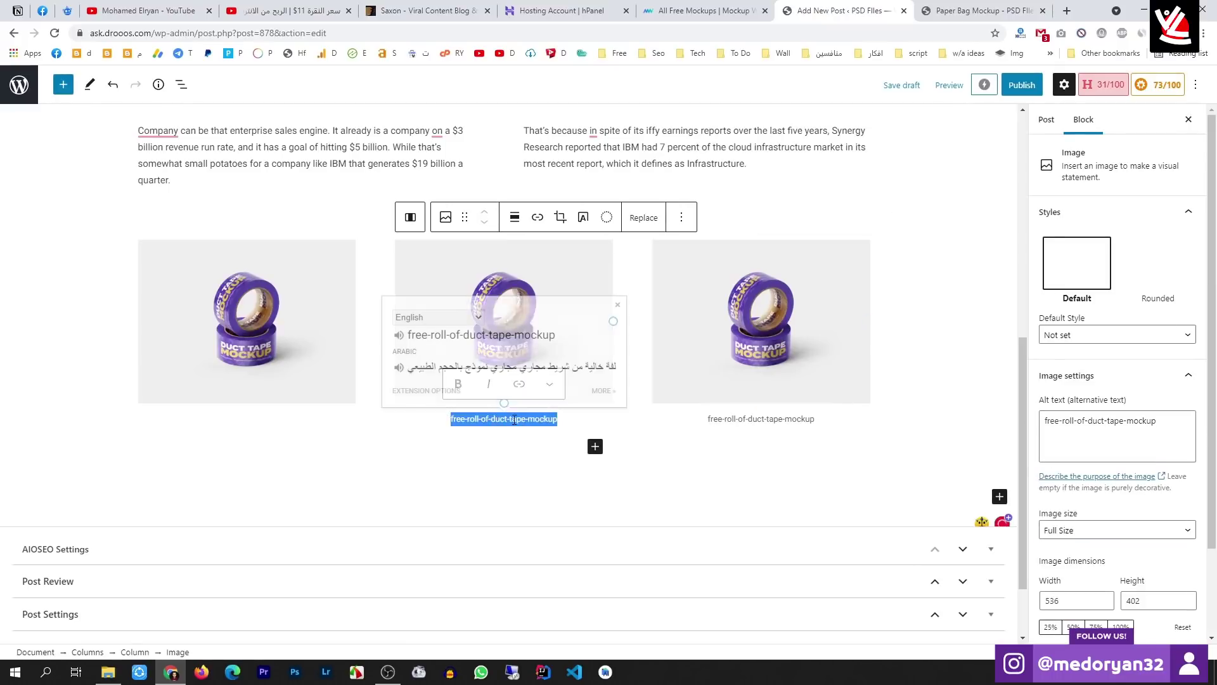
left_click(262, 279)
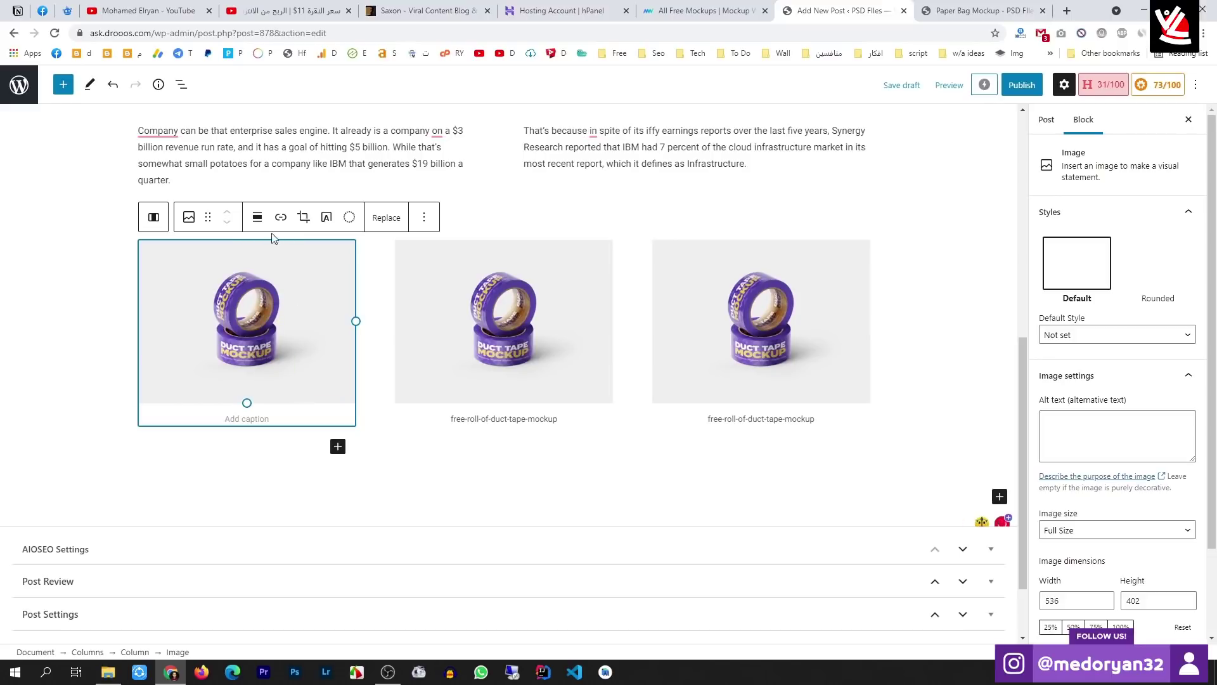
left_click(189, 217)
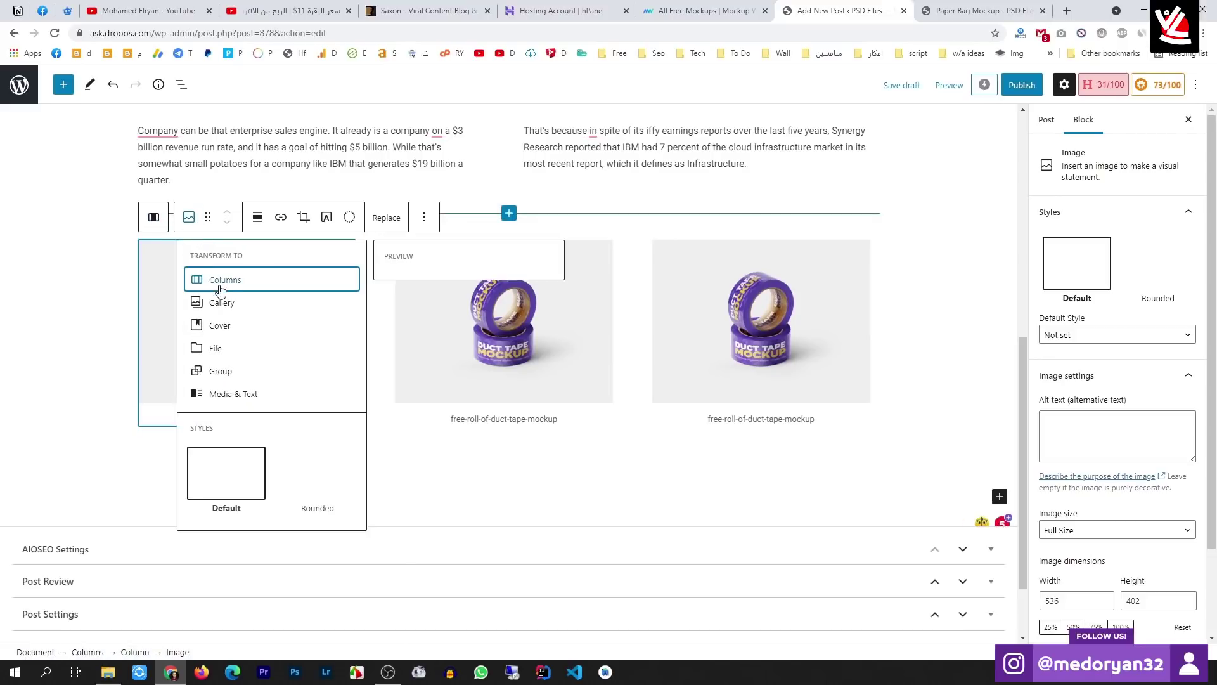
left_click(102, 359)
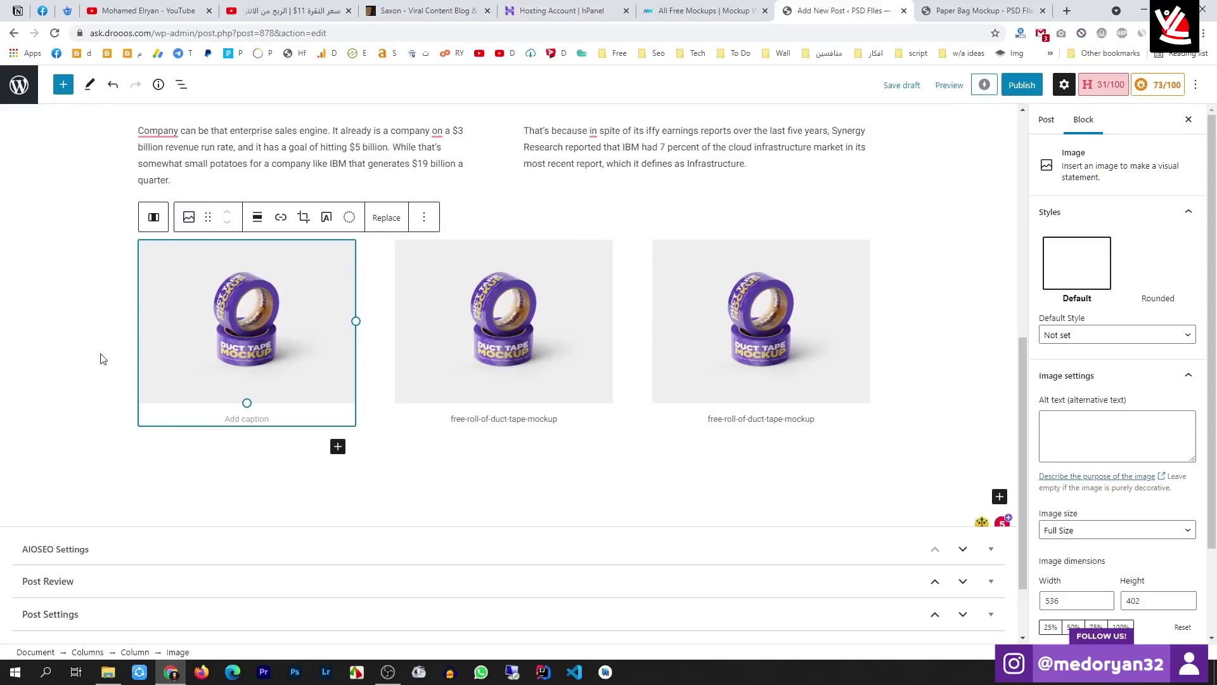
left_click(807, 419)
left_click(825, 482)
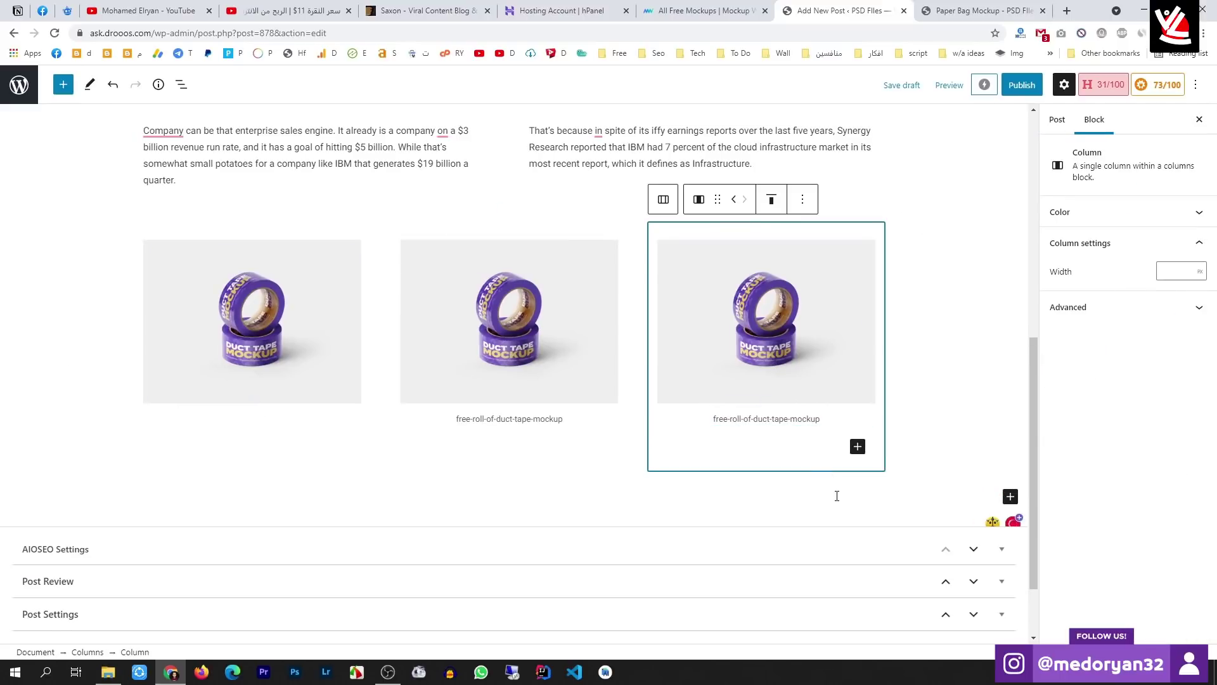
Start an empty paragraph below the three image columns and open the full block library
left_click(837, 496)
scroll(803, 488, "down", 1)
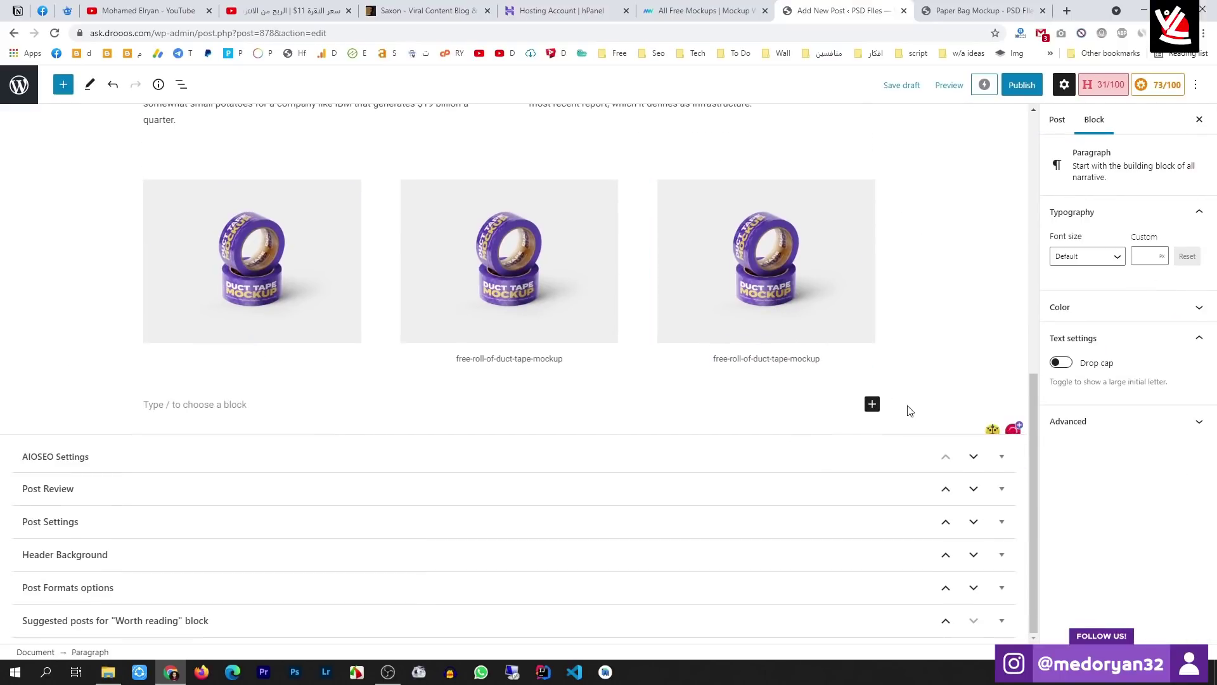
left_click(960, 411)
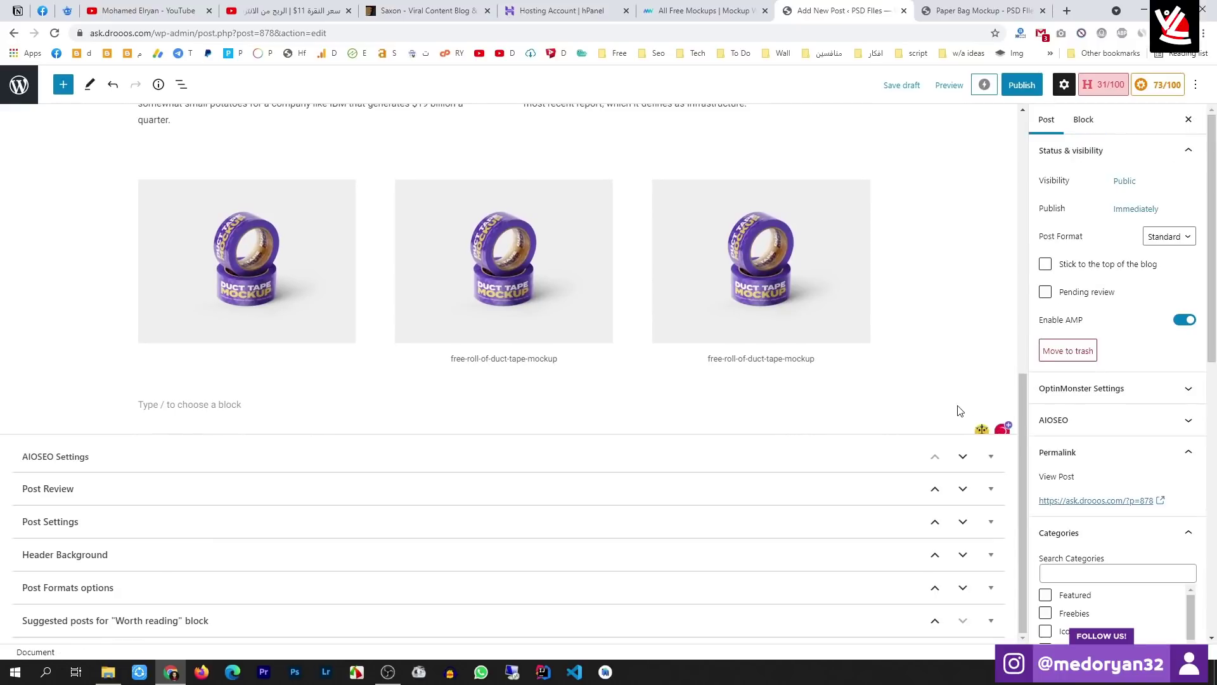
left_click(850, 405)
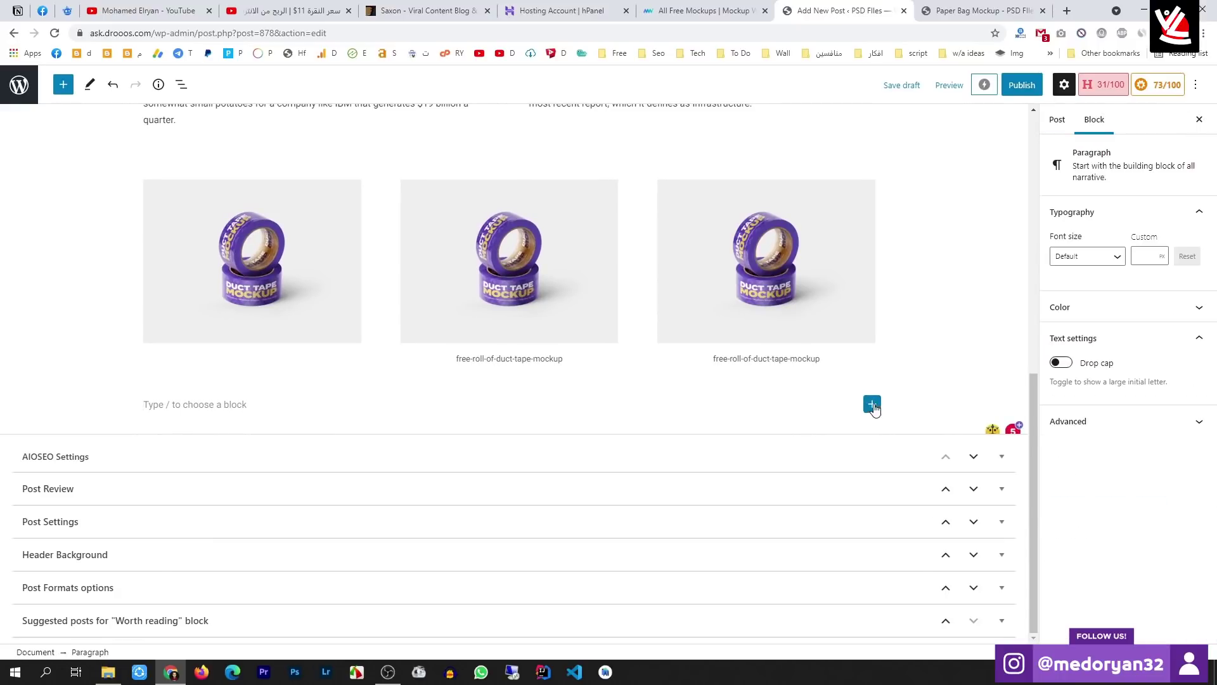
left_click(872, 405)
left_click(943, 642)
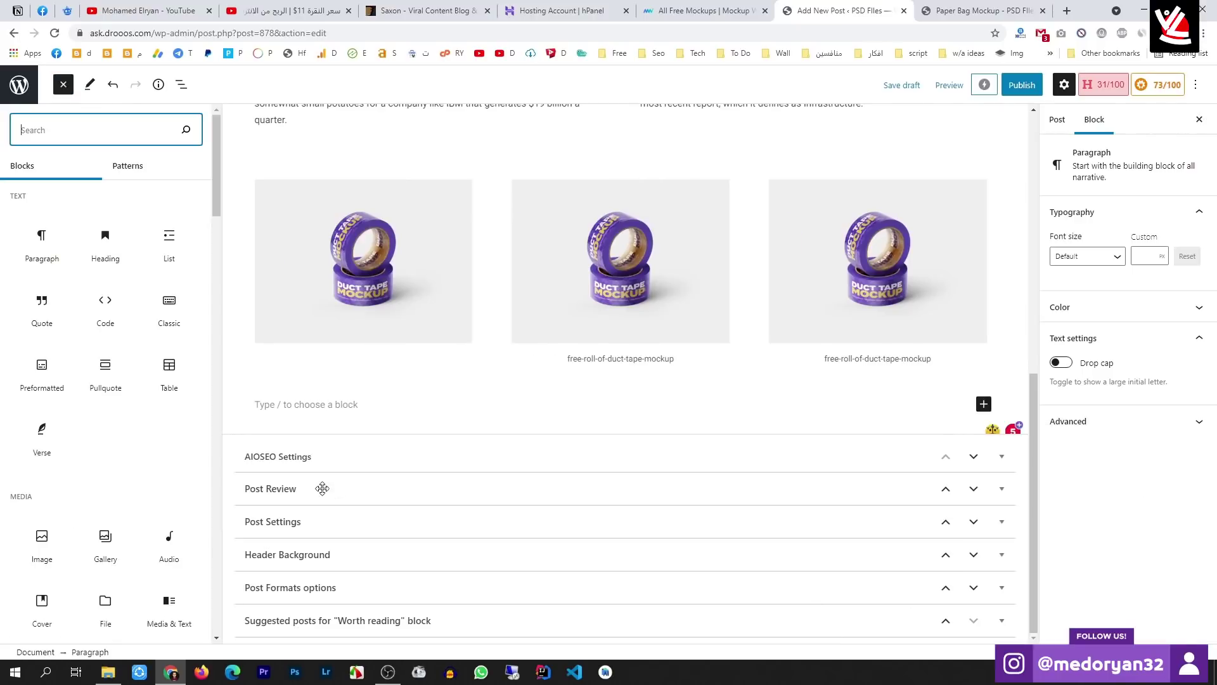
Look through the complete block list, covering the media, design, widget, theme, embed, AIOSEO and Responsive Lightbox blocks
scroll(106, 482, "down", 5)
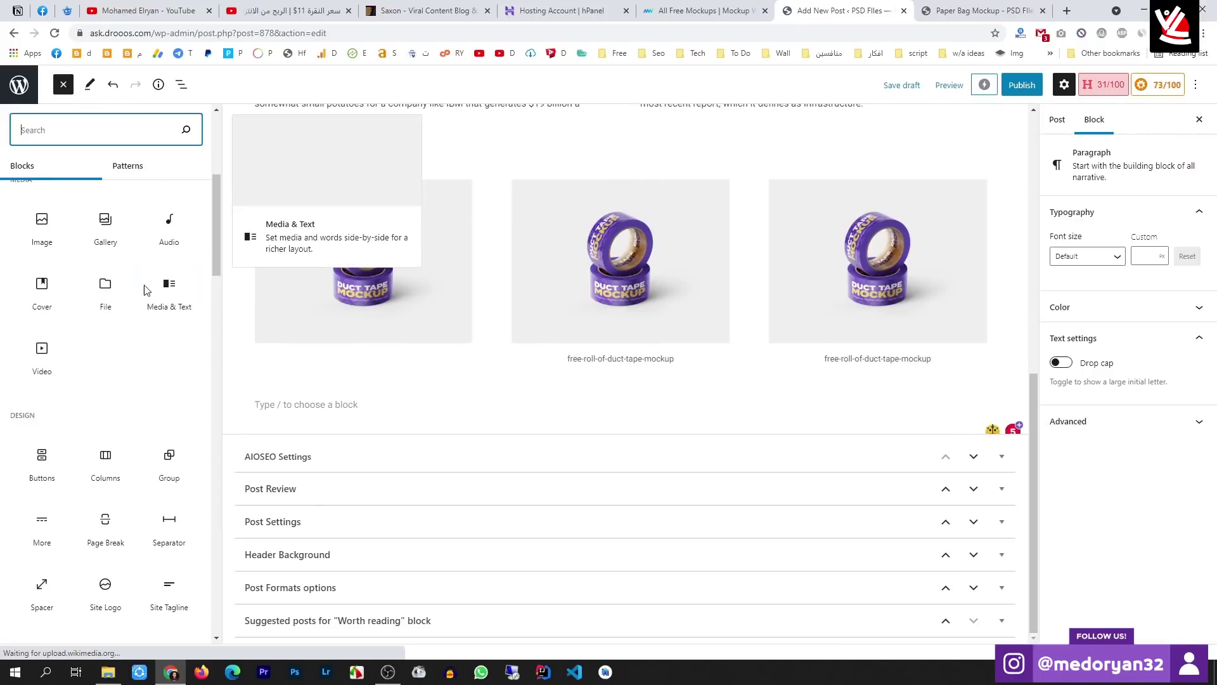
scroll(113, 294, "down", 3)
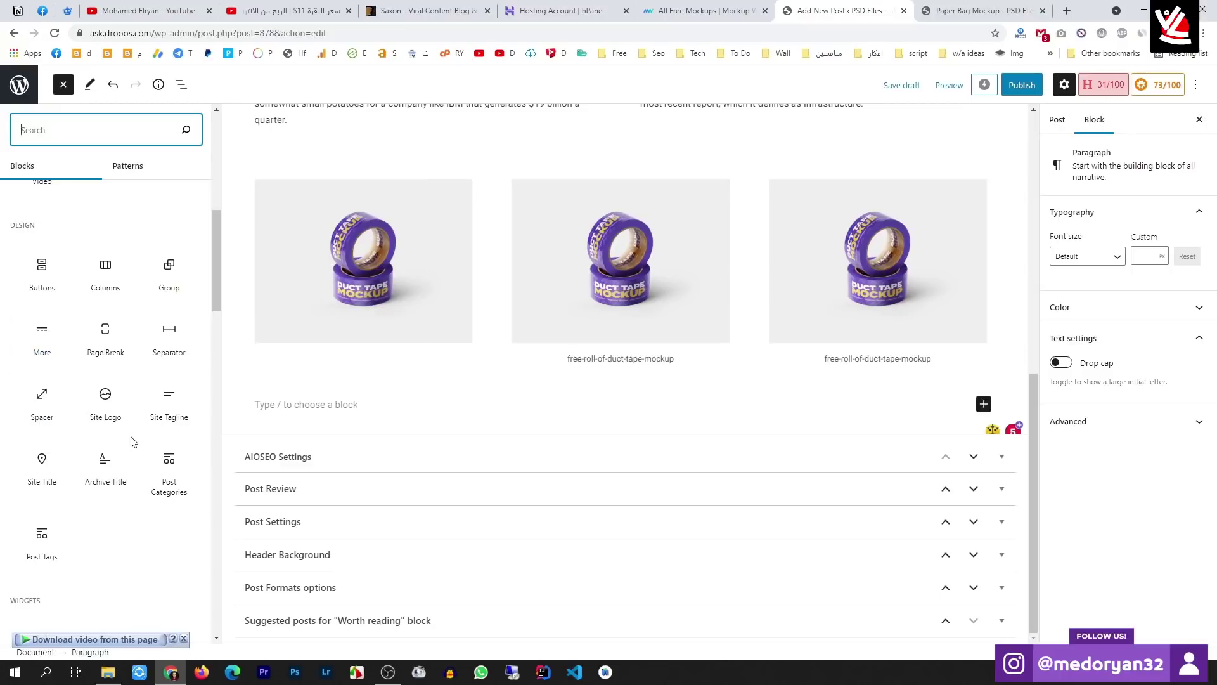
scroll(130, 444, "down", 6)
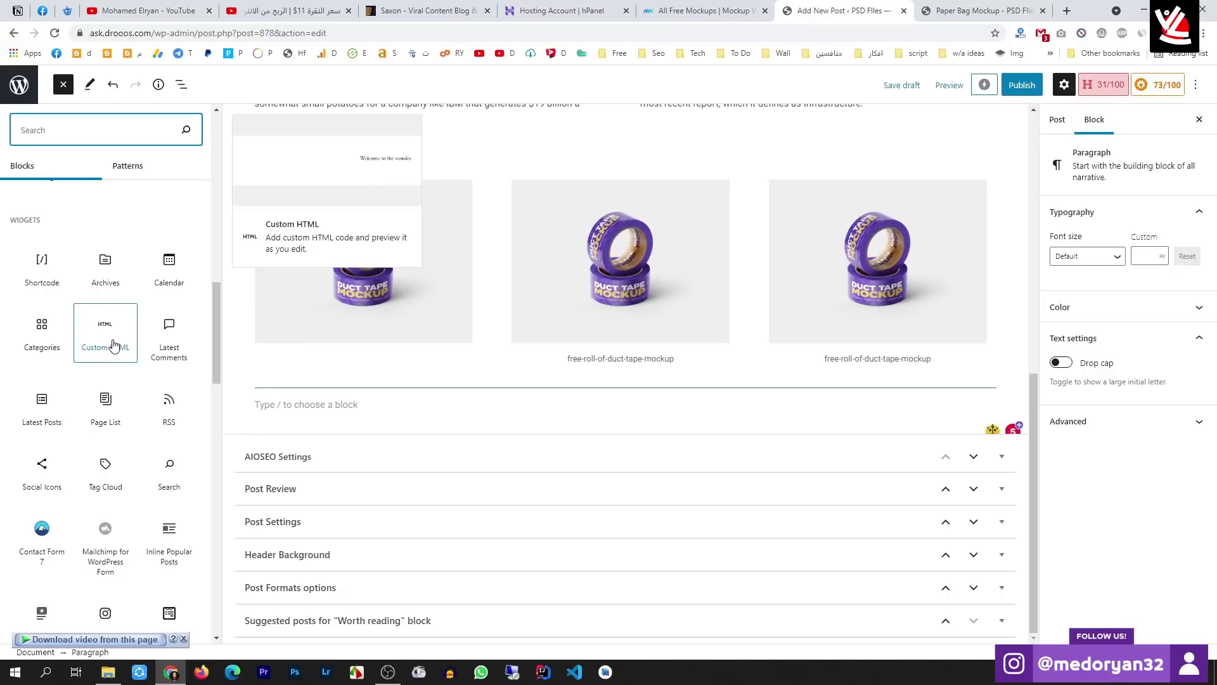
scroll(114, 374, "down", 4)
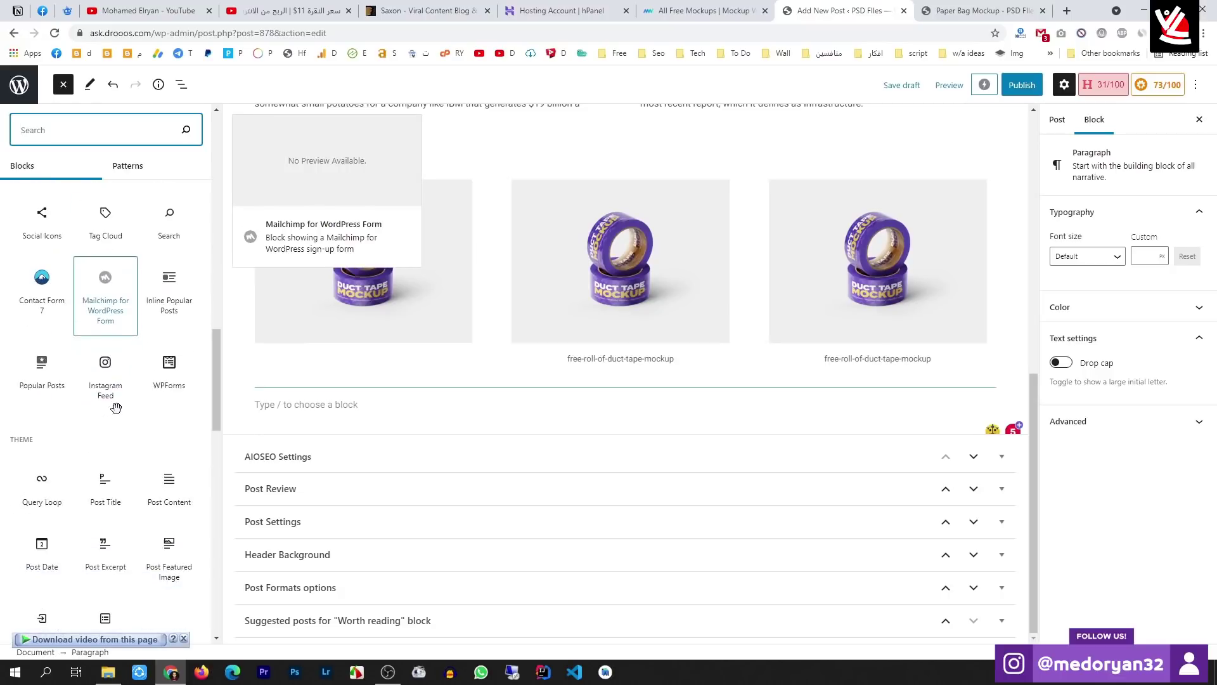
scroll(117, 414, "down", 5)
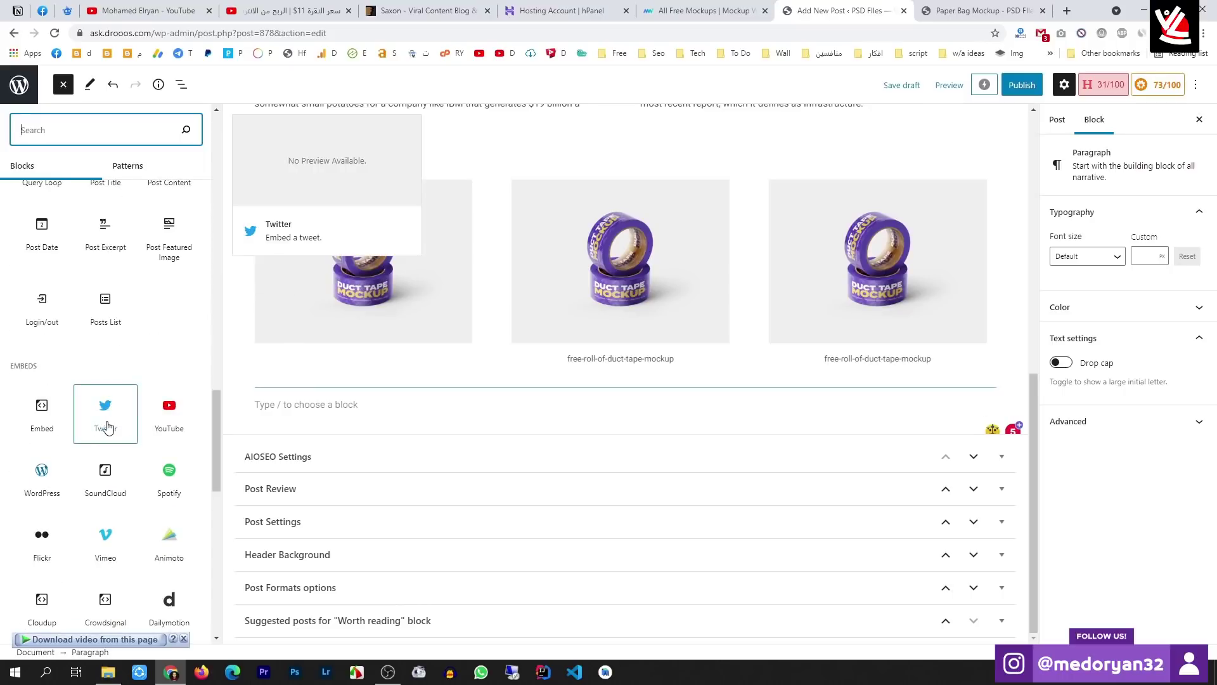
scroll(170, 431, "down", 6)
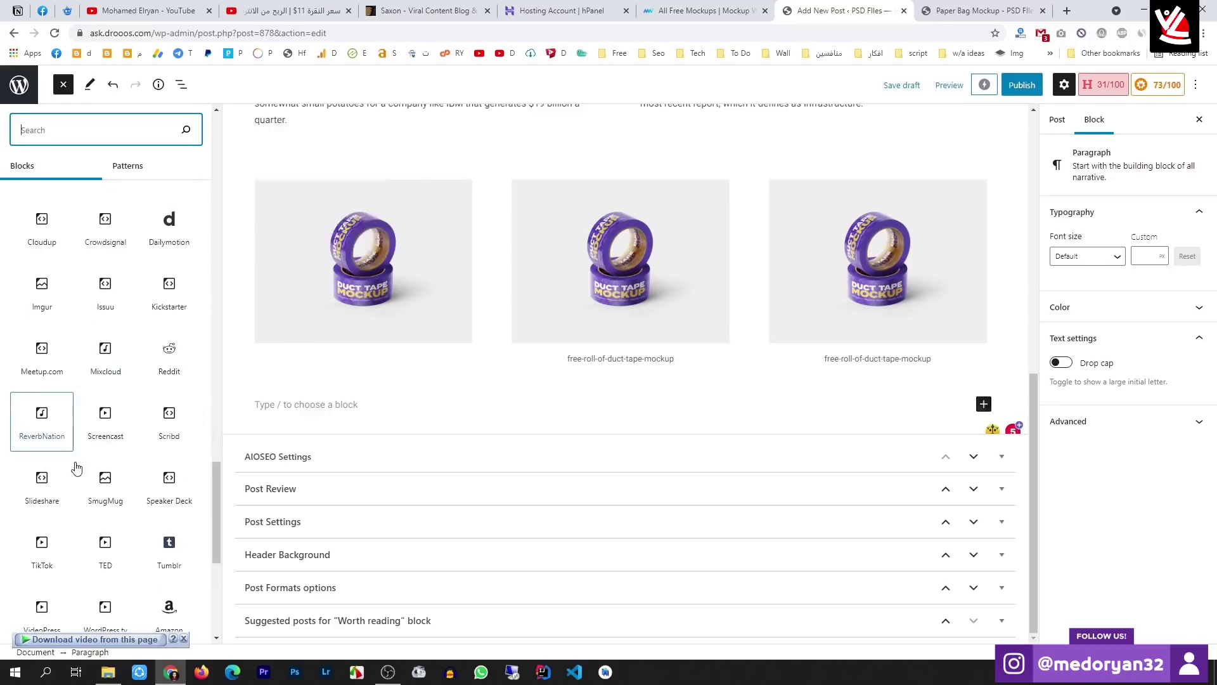
scroll(131, 450, "down", 3)
scroll(41, 447, "down", 3)
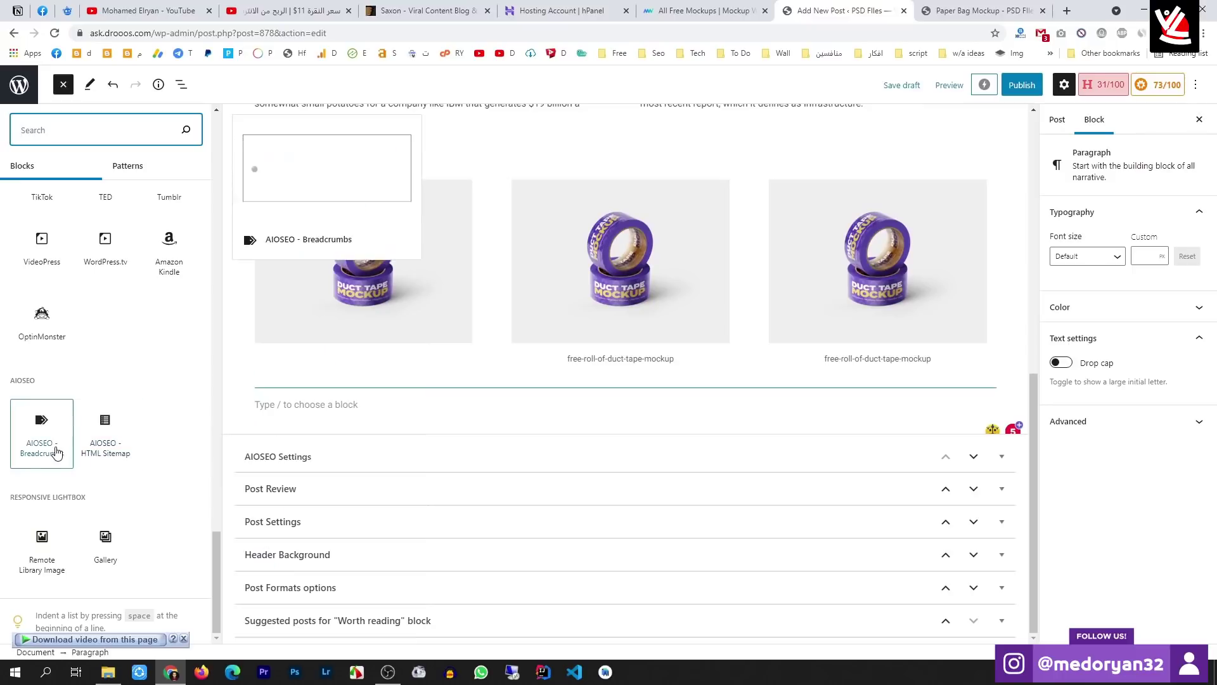
Close the block library and show the post-level settings instead of the block settings
scroll(127, 456, "up", 6)
scroll(132, 459, "up", 6)
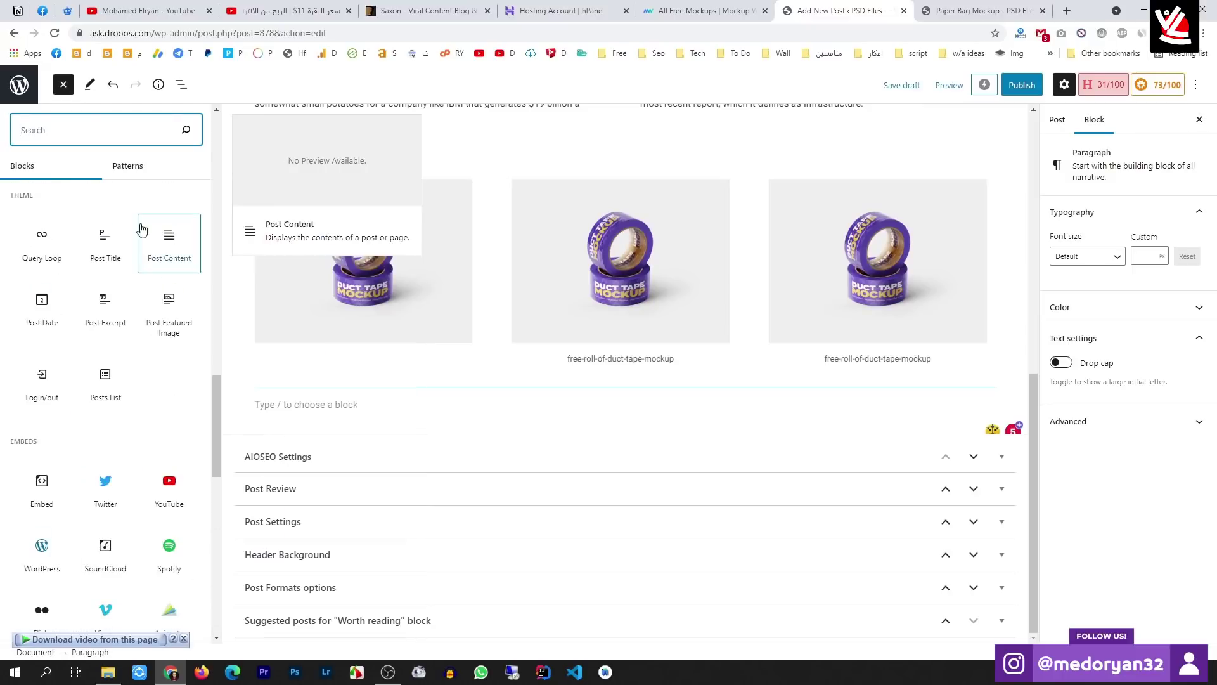
left_click(558, 163)
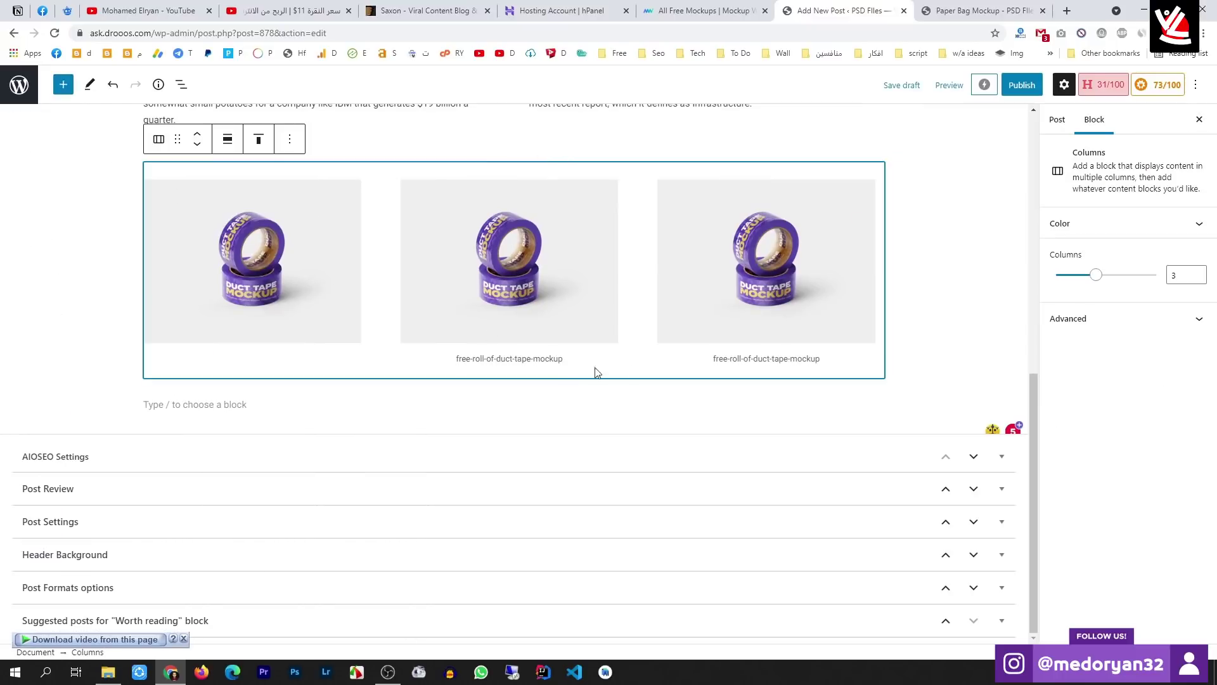
left_click(962, 259)
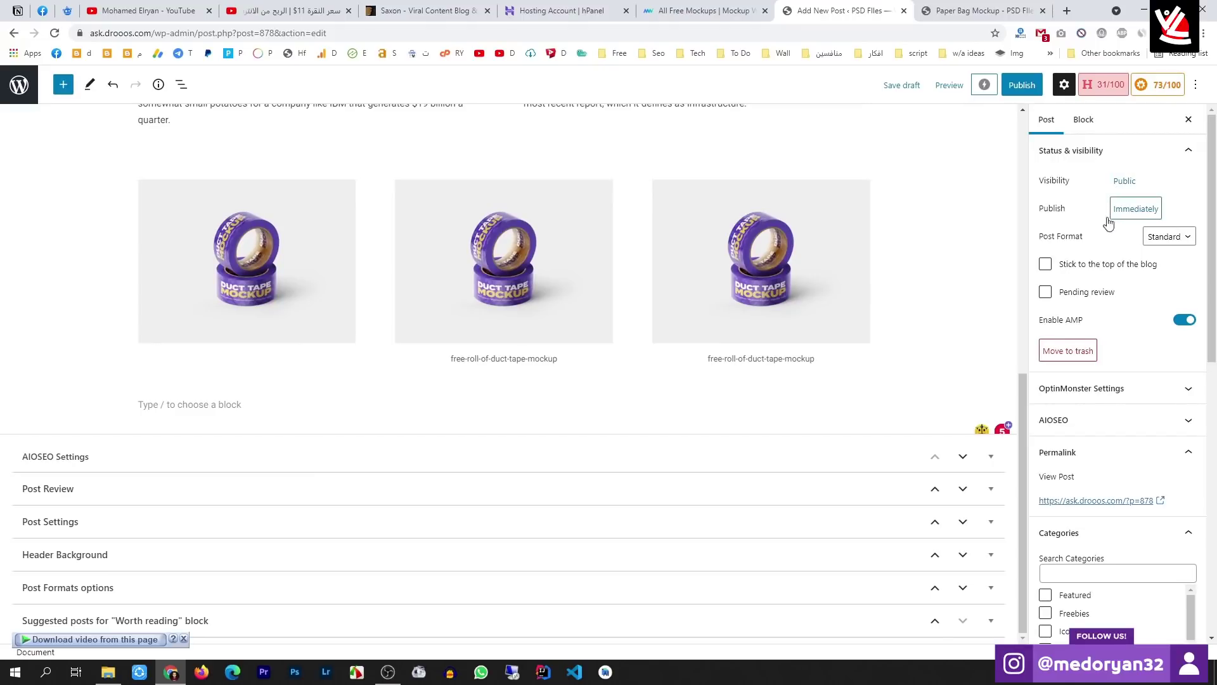
Set the post format to Video and look at the format icons on the posts of the site's home page
left_click(1184, 245)
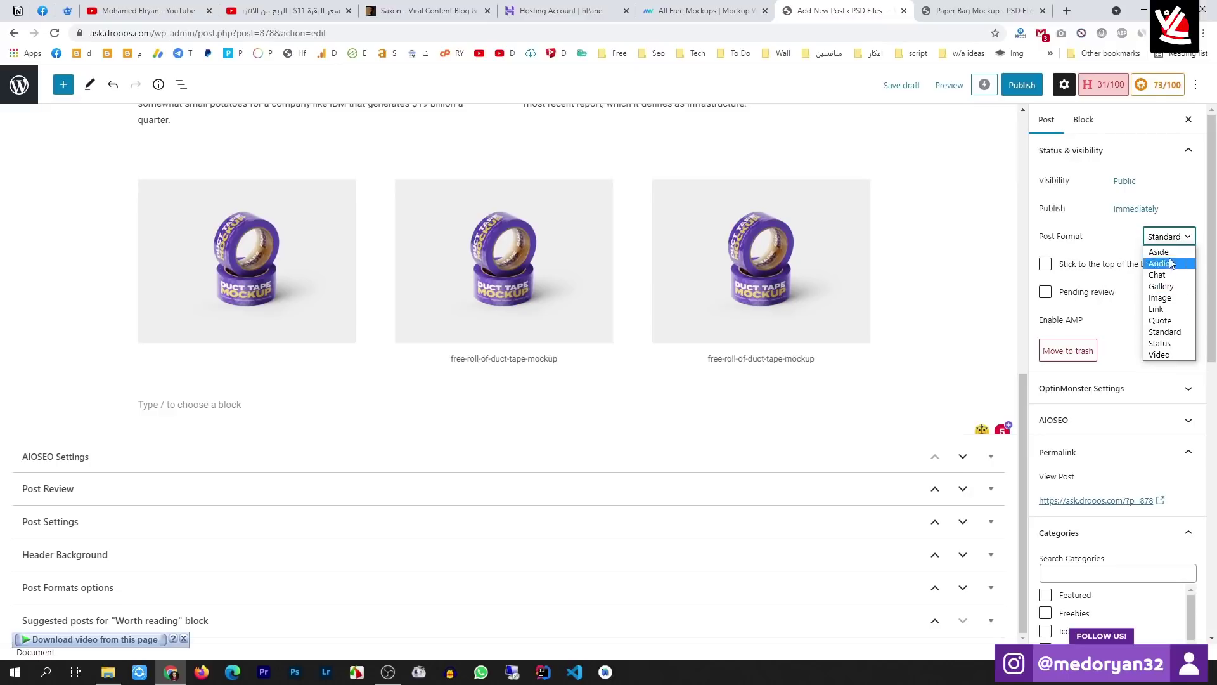
left_click(1159, 355)
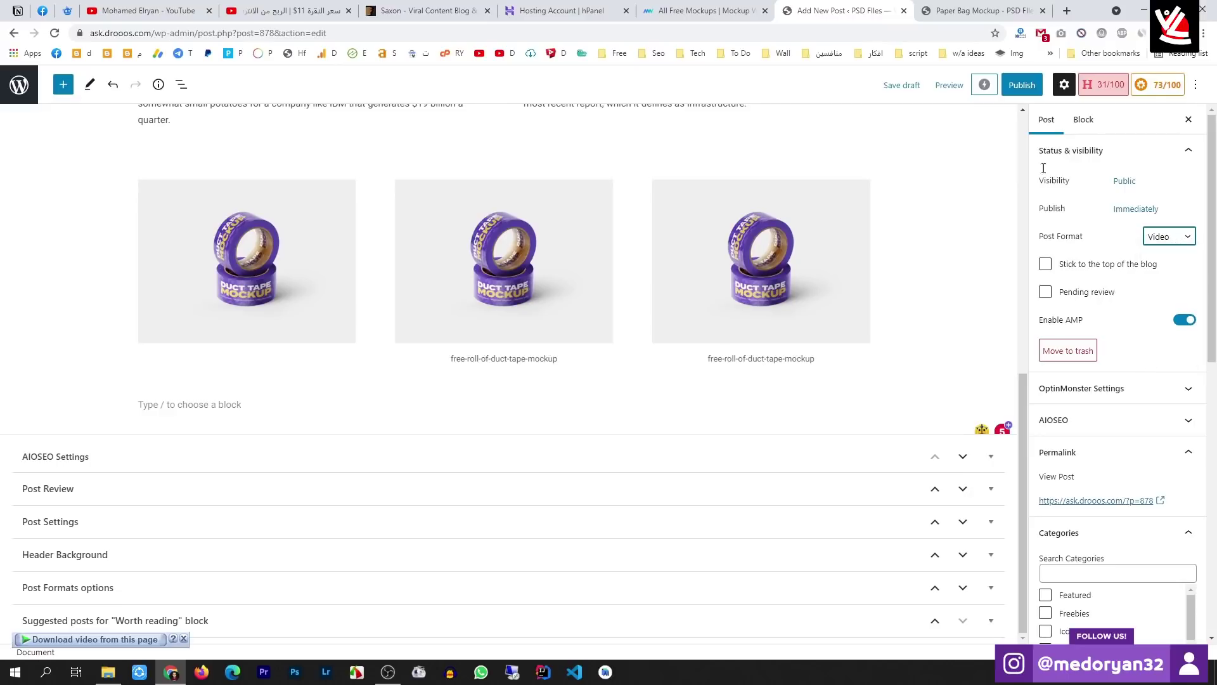
left_click(938, 7)
left_click(423, 426)
left_click(295, 124)
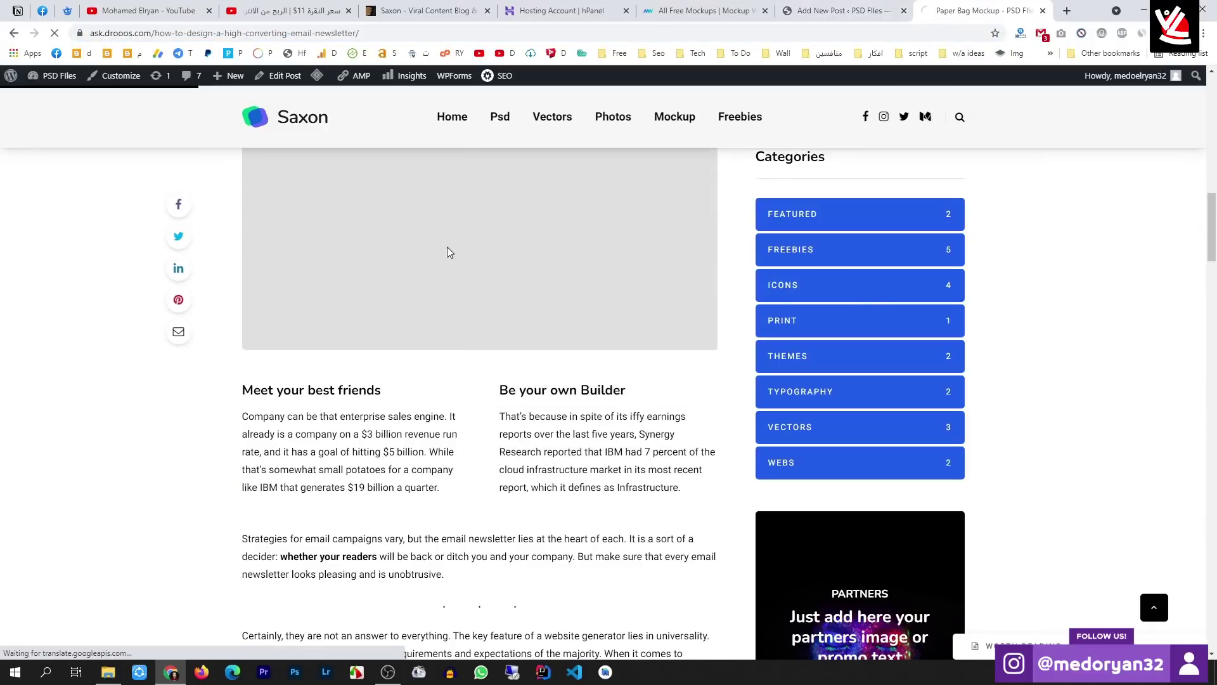
scroll(582, 311, "down", 10)
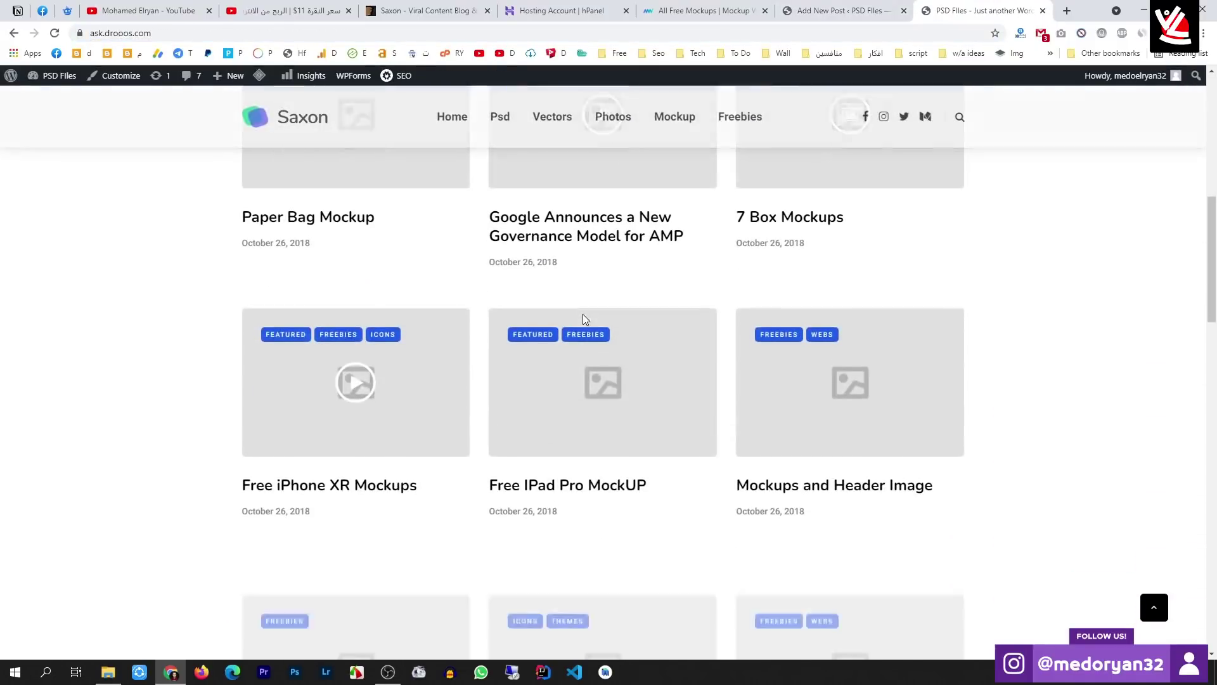
scroll(582, 314, "up", 3)
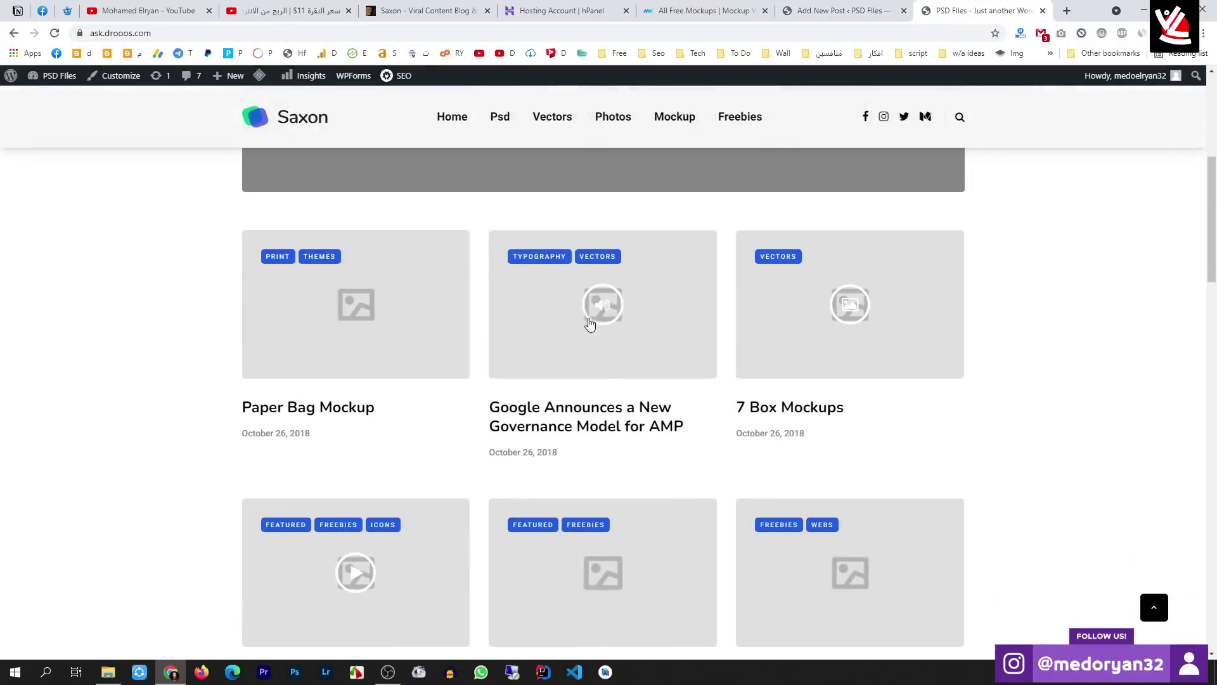
Change the new post's format to Audio and compare it with the post thumbnails on the home page
left_click(889, 14)
left_click(1174, 247)
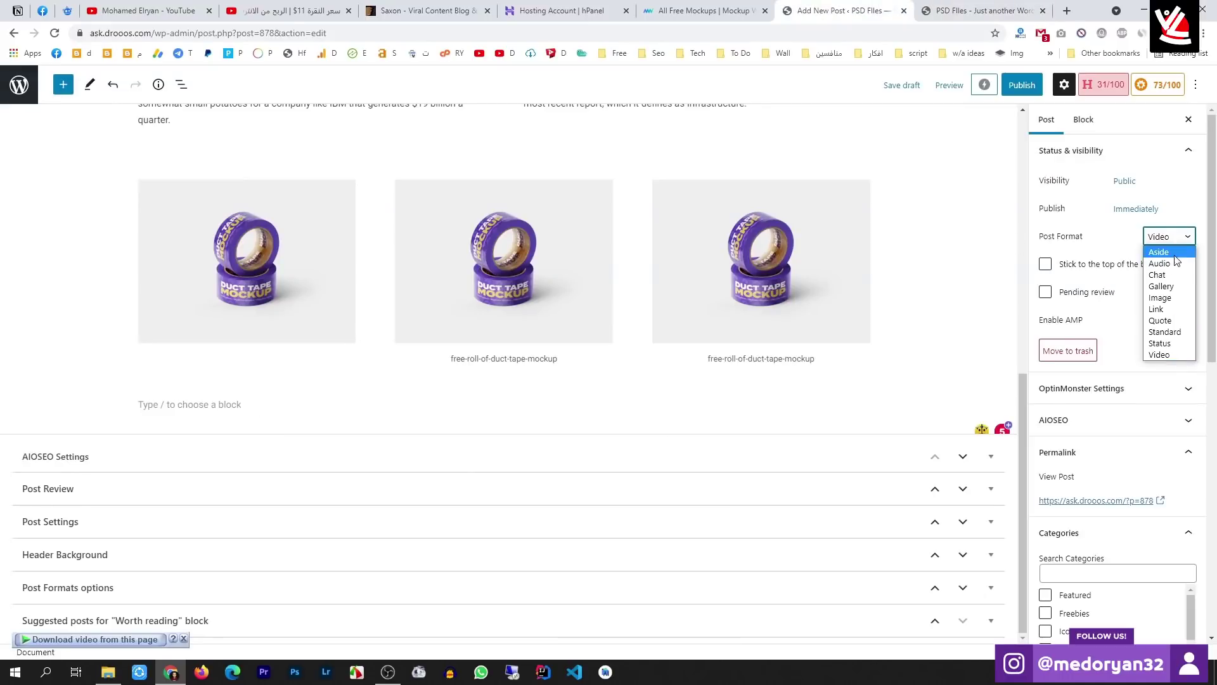
left_click(1176, 266)
key("ctrl+Tab")
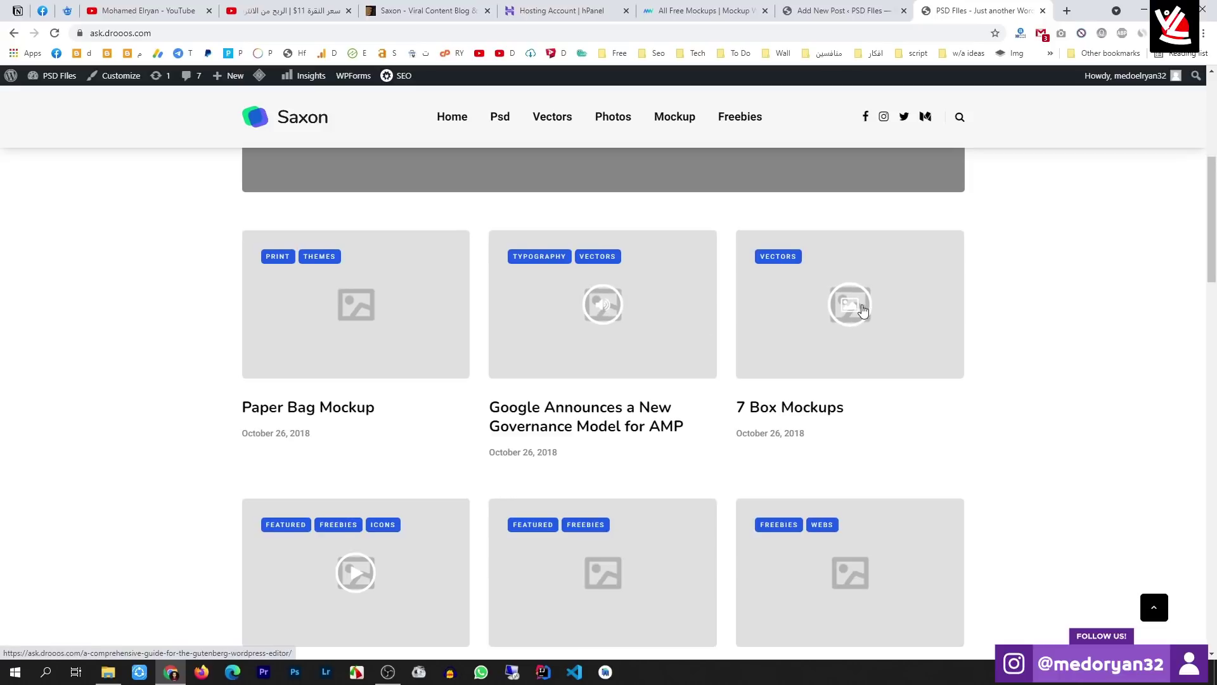
scroll(864, 309, "down", 1)
scroll(510, 442, "down", 5)
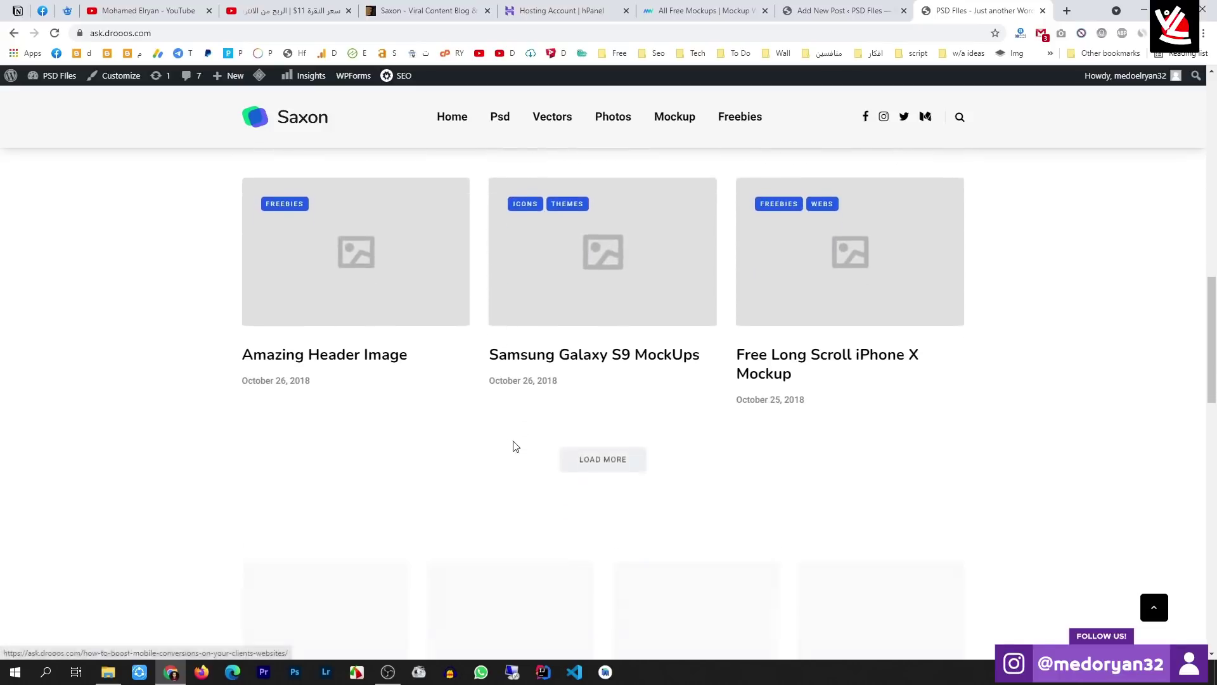
scroll(511, 442, "up", 7)
Return to the post editor and set the post format to Link
left_click(843, 10)
left_click(1170, 237)
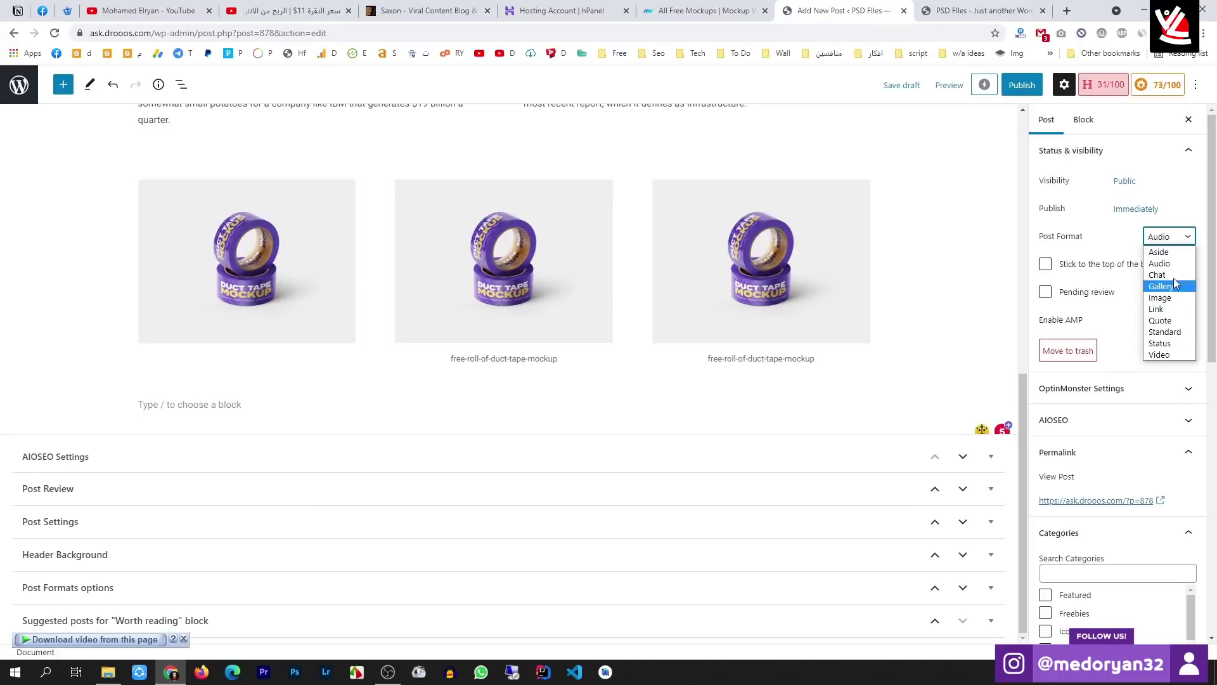
left_click(1172, 314)
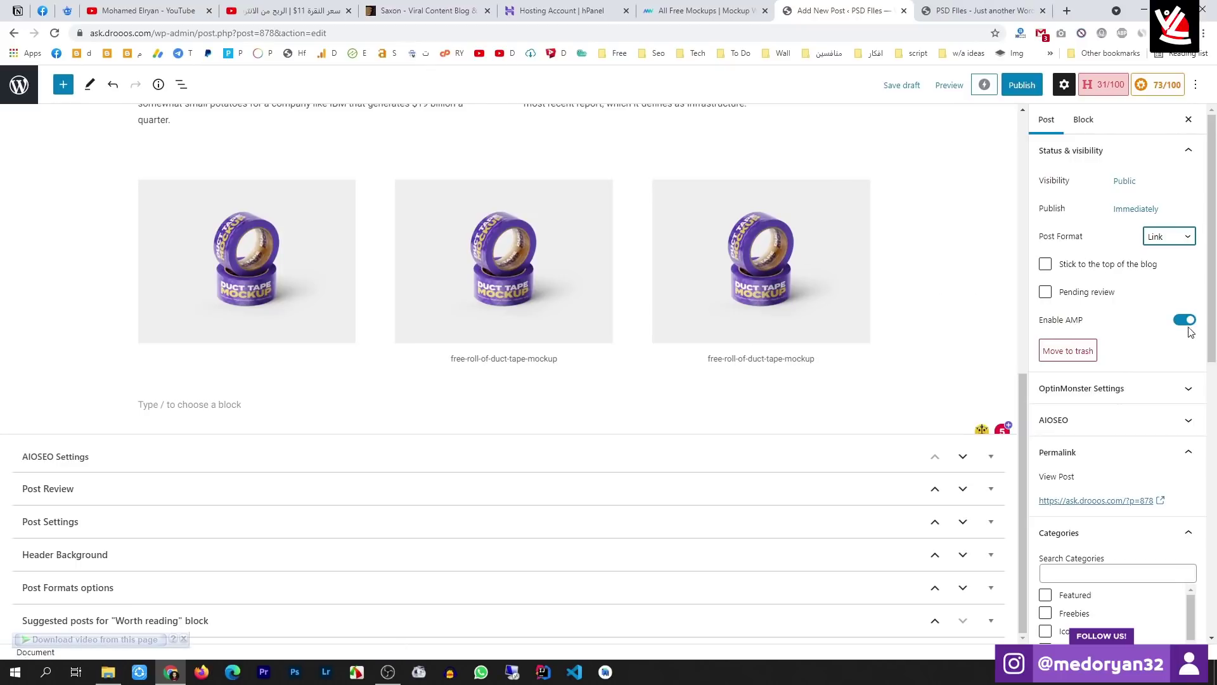
Examine the post's OptinMonster options and AIOSEO summary with its snippet preview, collapsing each section again
left_click(1183, 389)
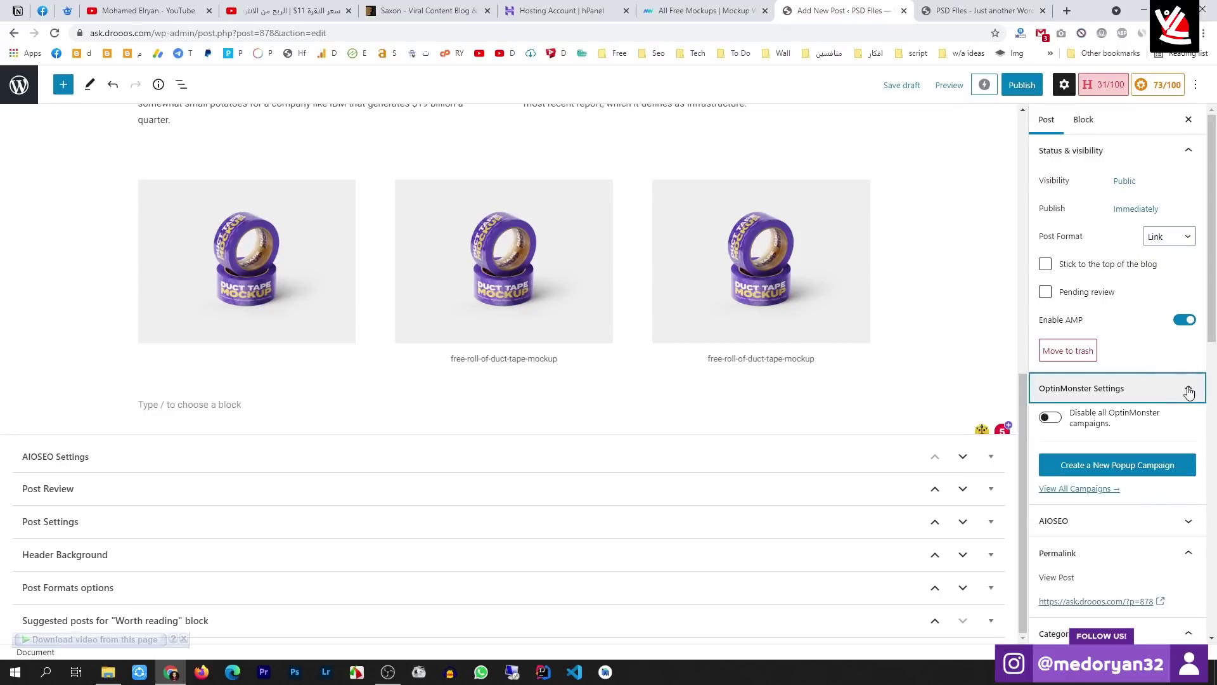
left_click(1185, 390)
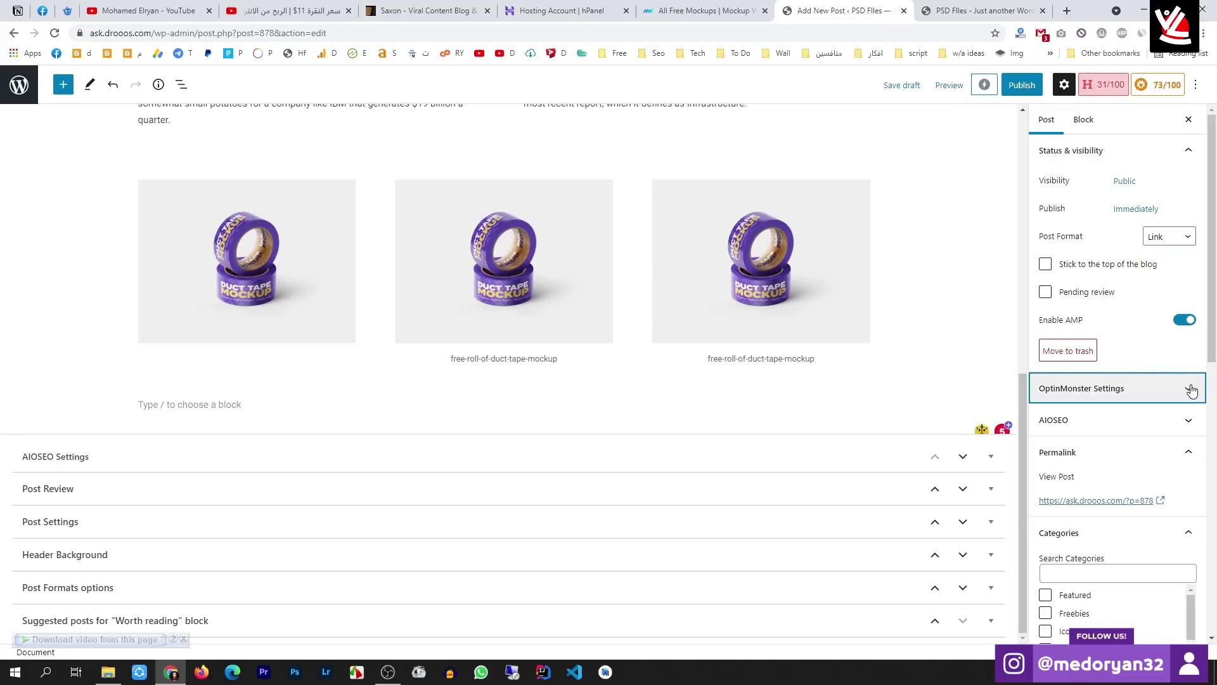
left_click(1177, 426)
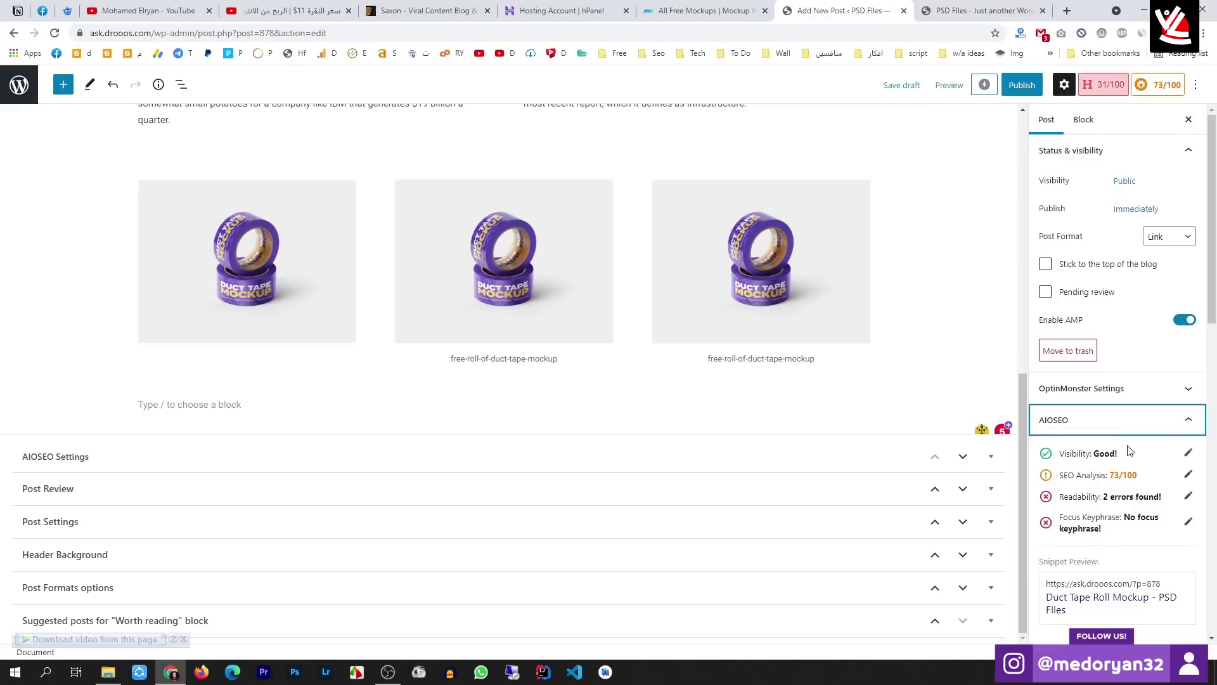
scroll(1129, 452, "down", 2)
scroll(1129, 452, "down", 1)
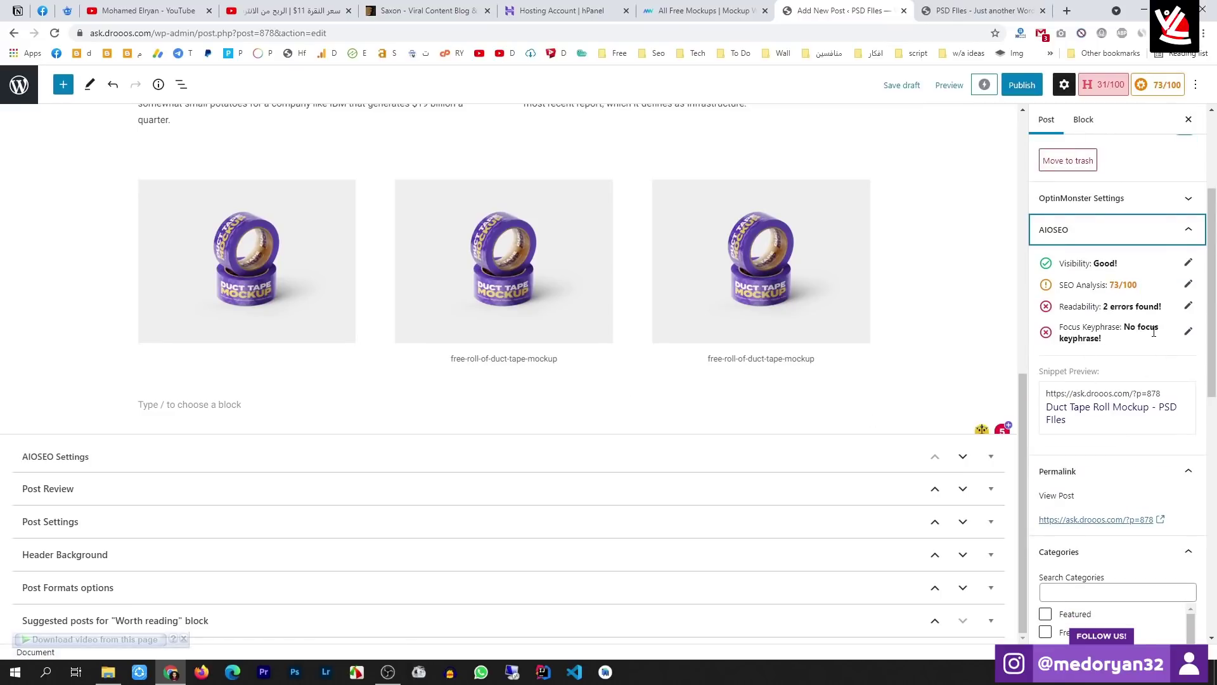
left_click(1188, 230)
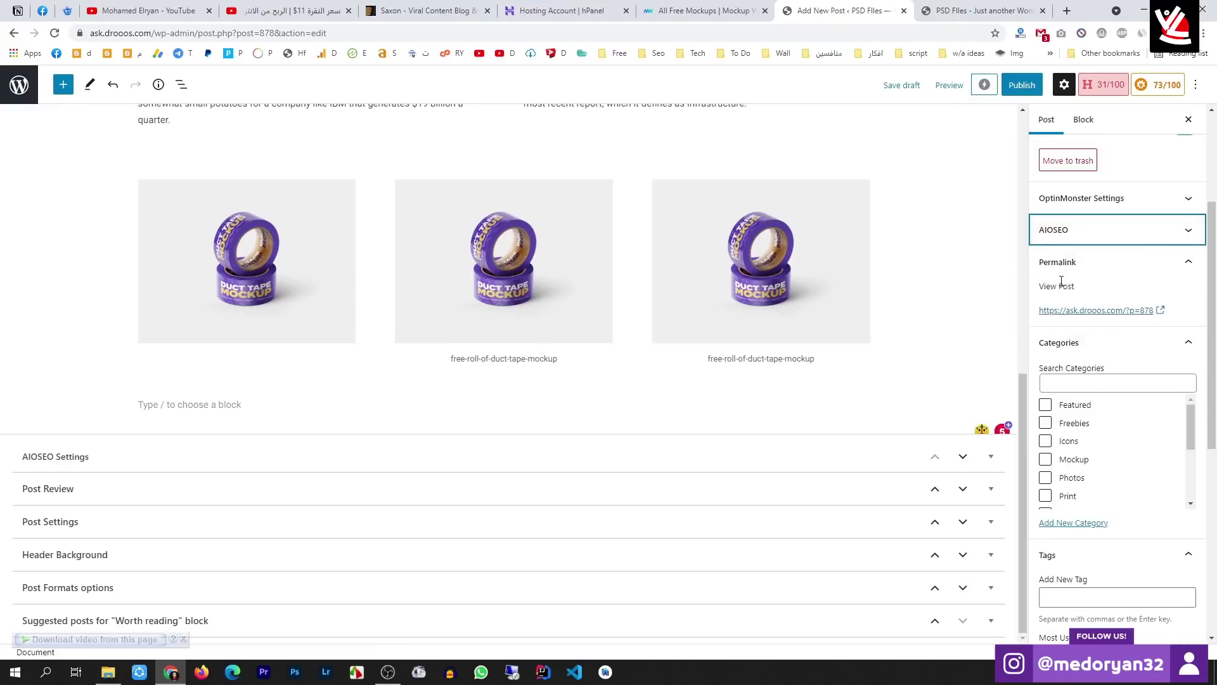